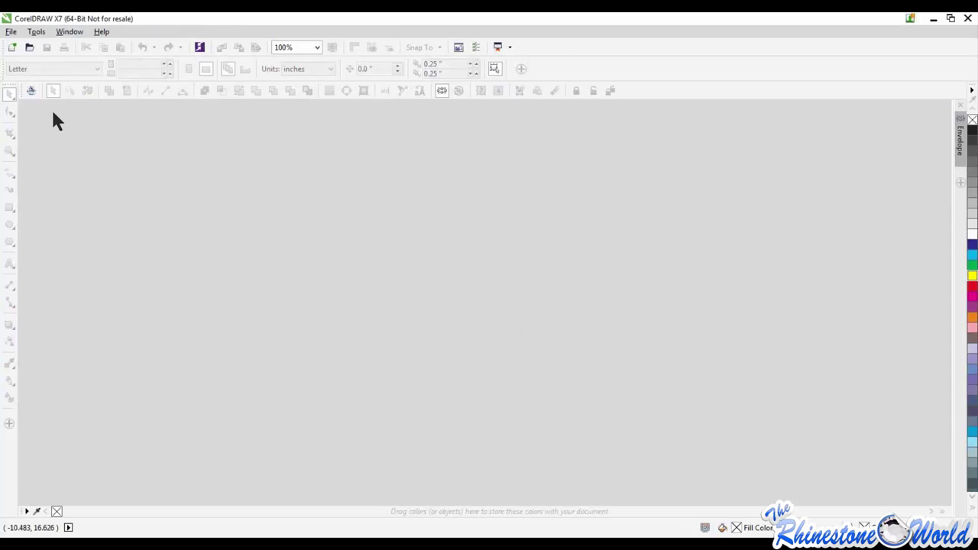
Create a new blank document, Untitled-1, from the File menu.
click(10, 32)
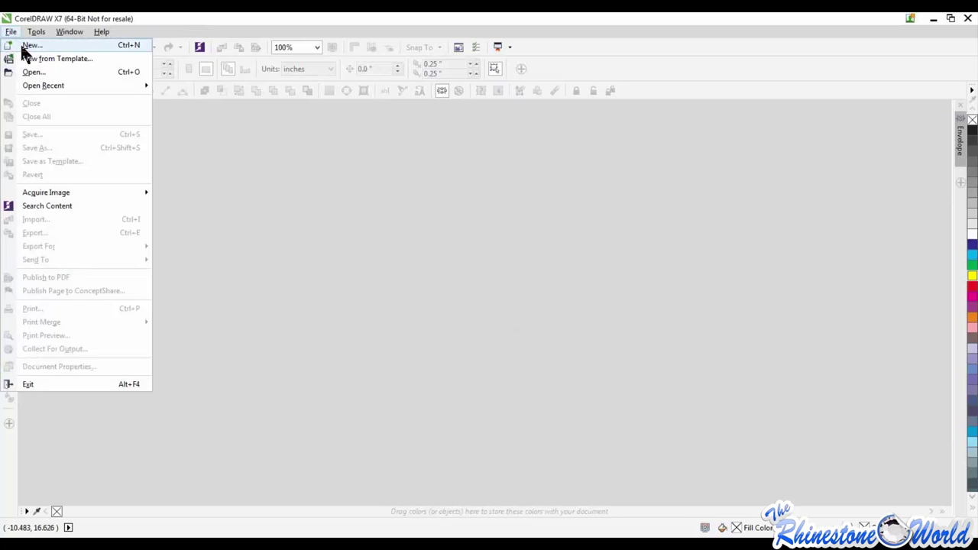
click(23, 48)
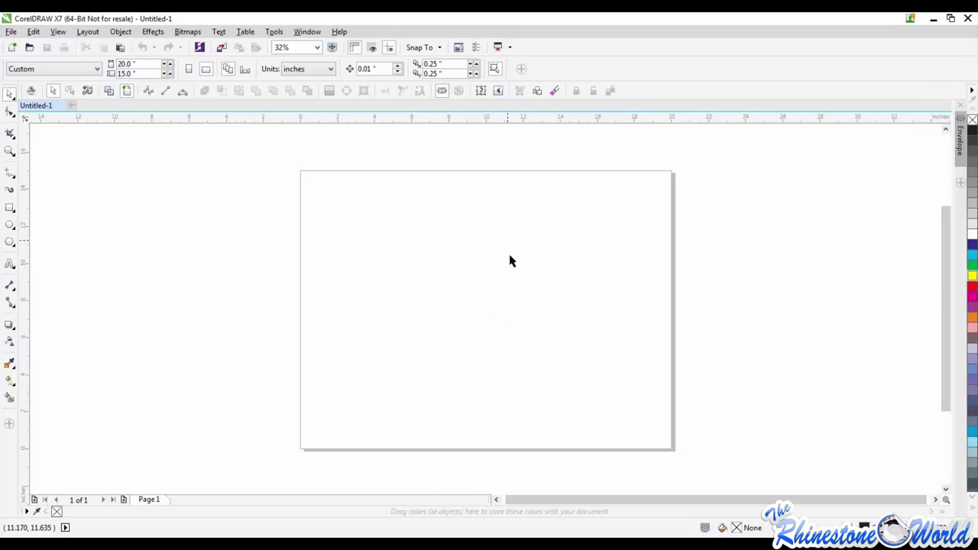
In Tools > Customization, keep start-up on a new document, then show the Display page.
click(274, 32)
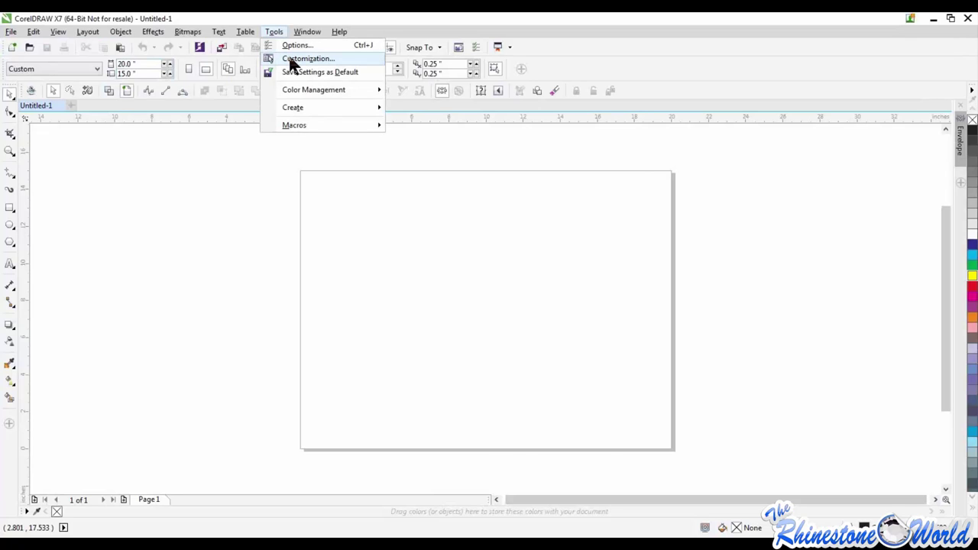
click(293, 61)
drag(512, 219, 458, 145)
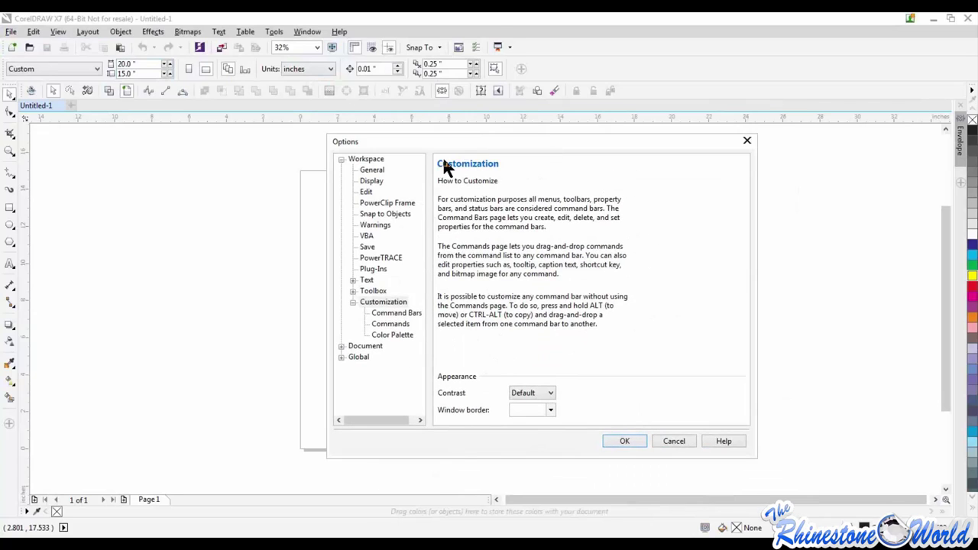
click(377, 172)
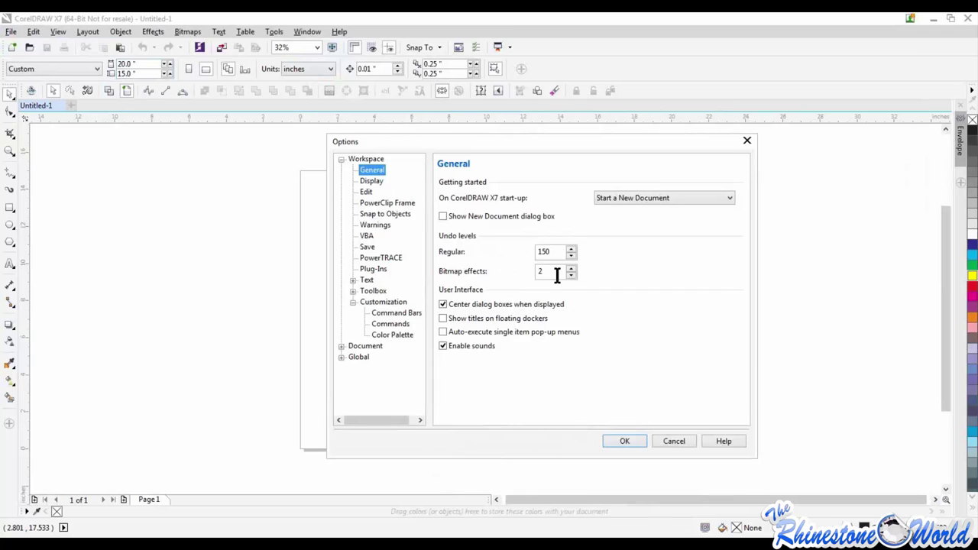
click(663, 201)
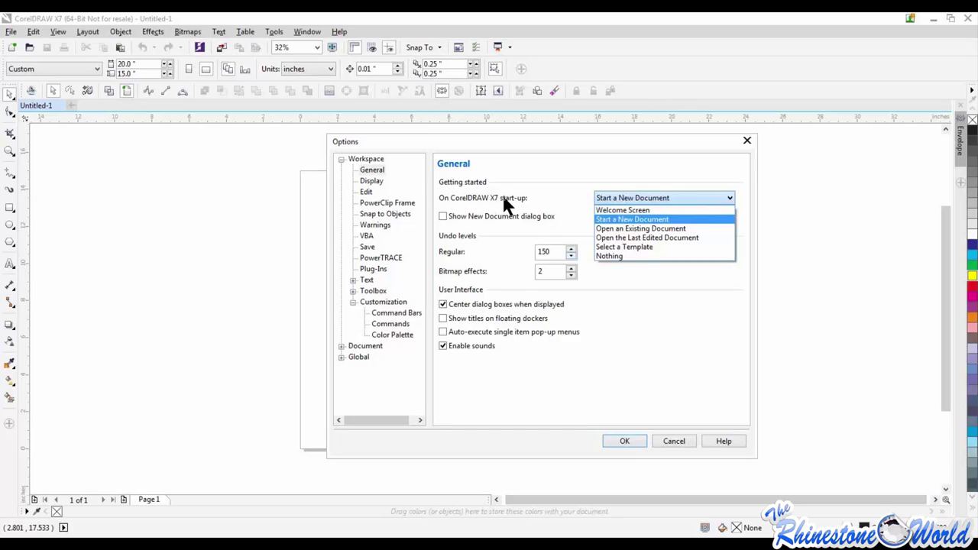
click(636, 220)
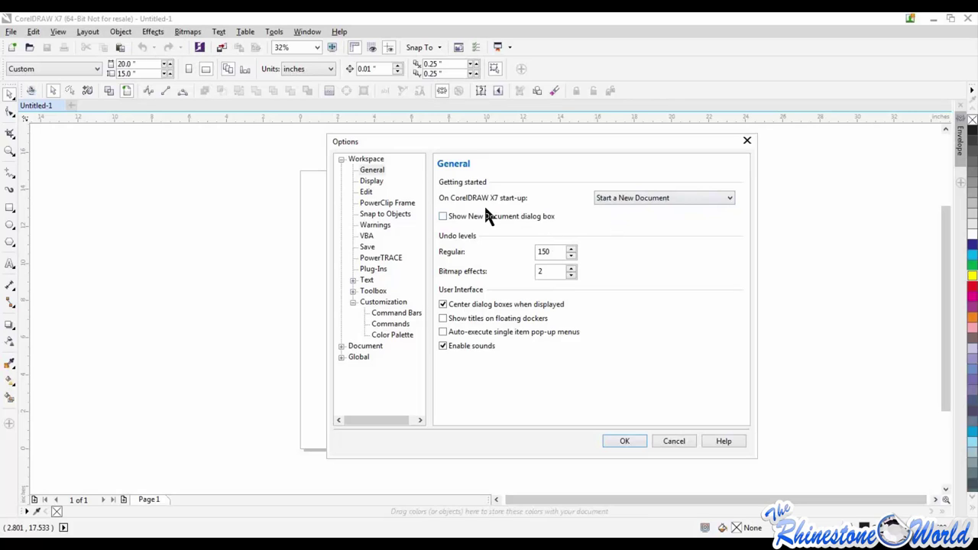
click(371, 182)
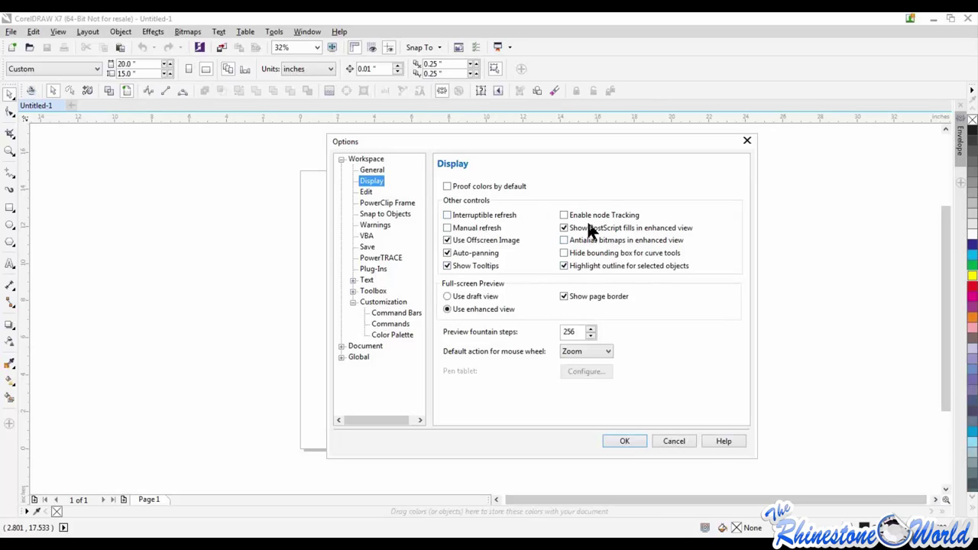
Turn off 'Highlight outline for selected objects' and close Options with OK.
click(564, 265)
click(625, 441)
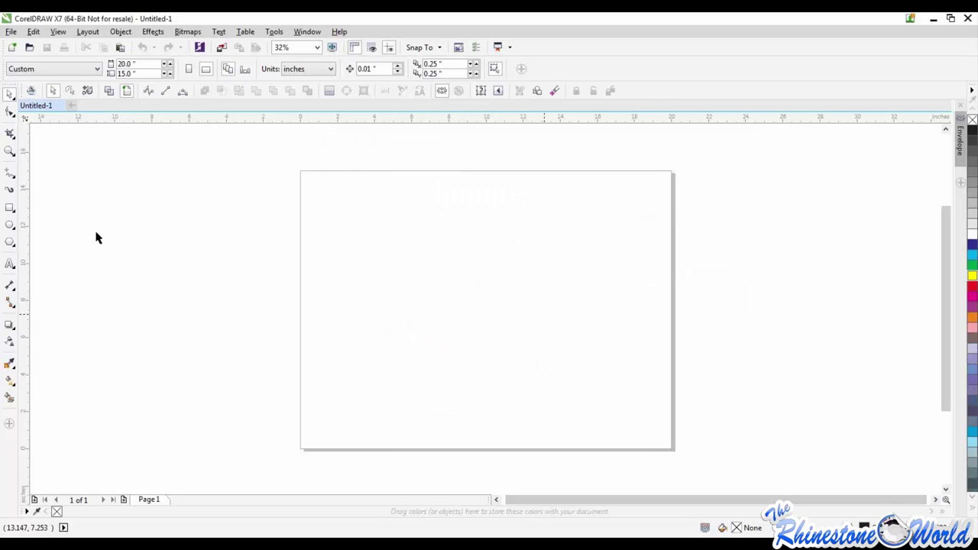
Draw three overlapping rectangles and drop a duplicate of the first one up and right.
click(9, 207)
drag(336, 240, 413, 309)
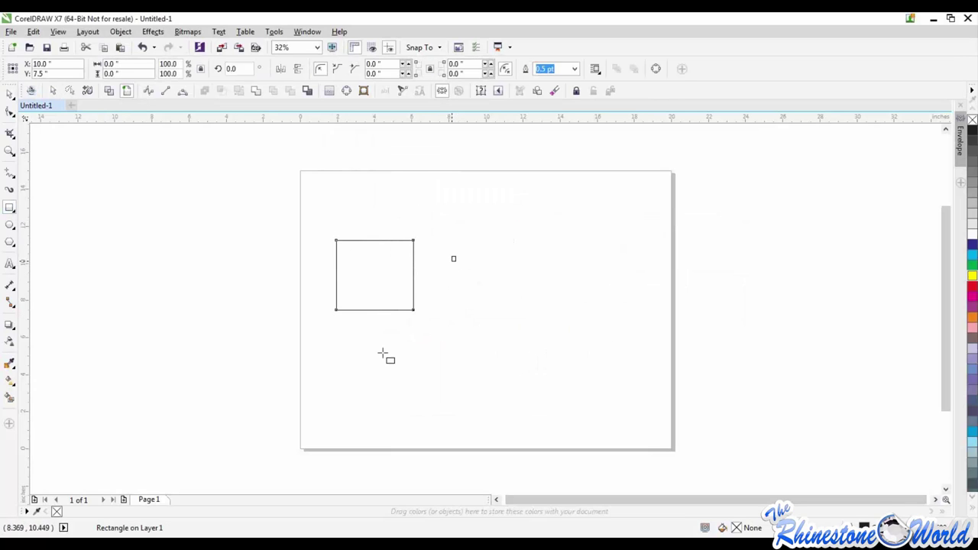
drag(382, 354, 456, 256)
mouse_move(504, 225)
mouse_down()
mouse_move(430, 293)
mouse_move(403, 295)
mouse_up()
click(9, 94)
click(355, 279)
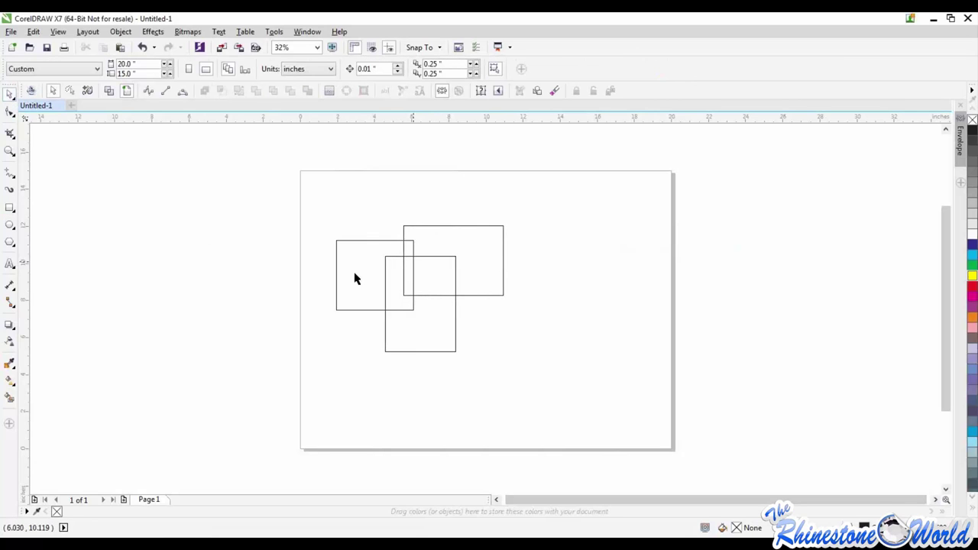
drag(351, 270, 372, 232)
right_click(371, 231)
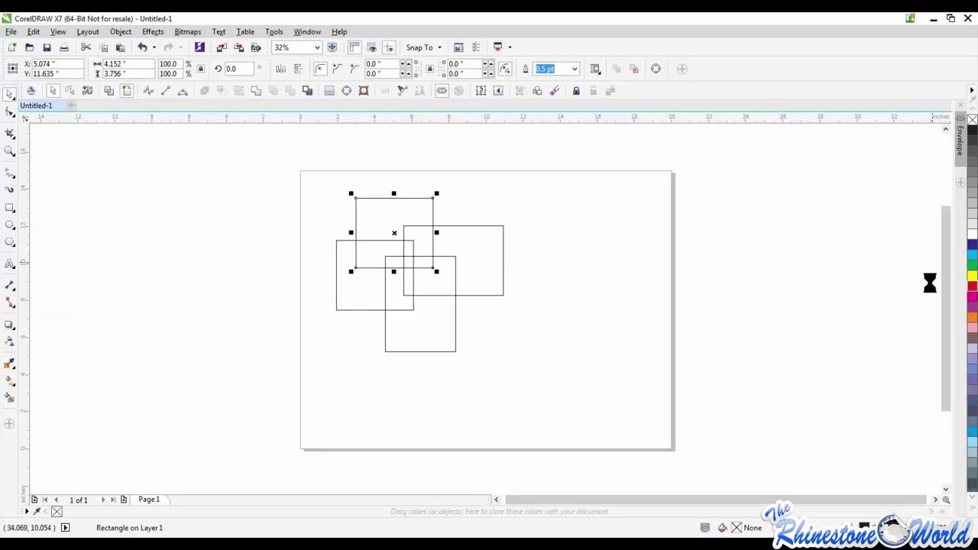
Fill the rectangles red, navy blue and orange, nudging the right one slightly right.
click(456, 258)
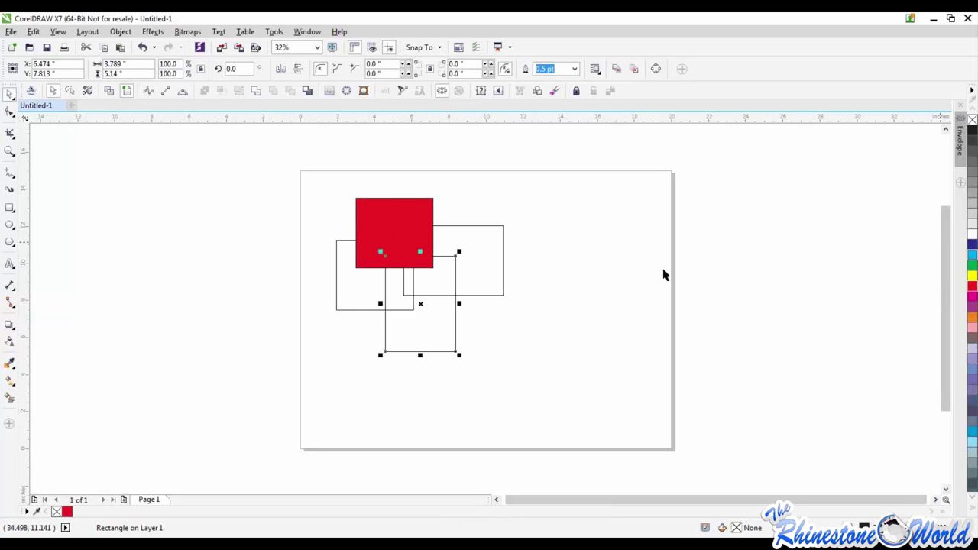
drag(480, 258, 487, 258)
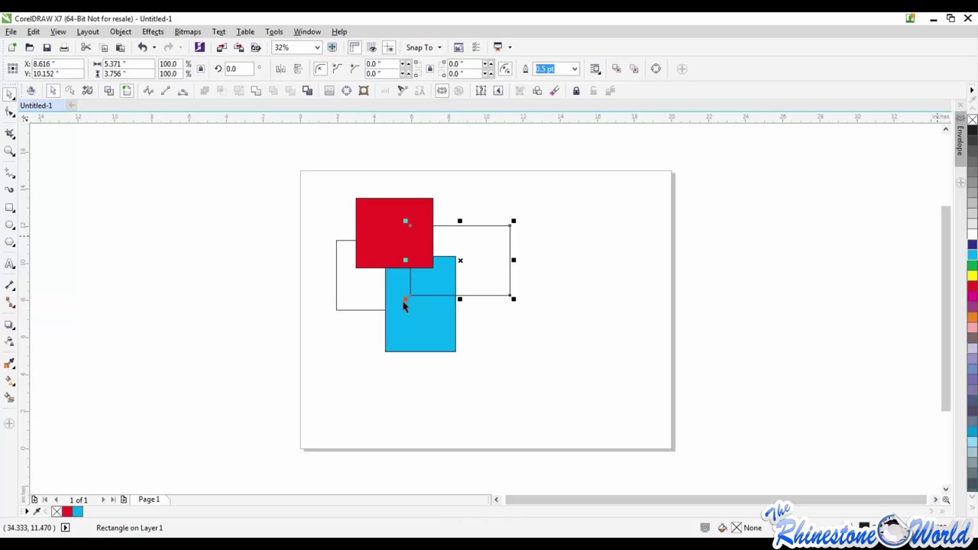
click(364, 292)
click(973, 318)
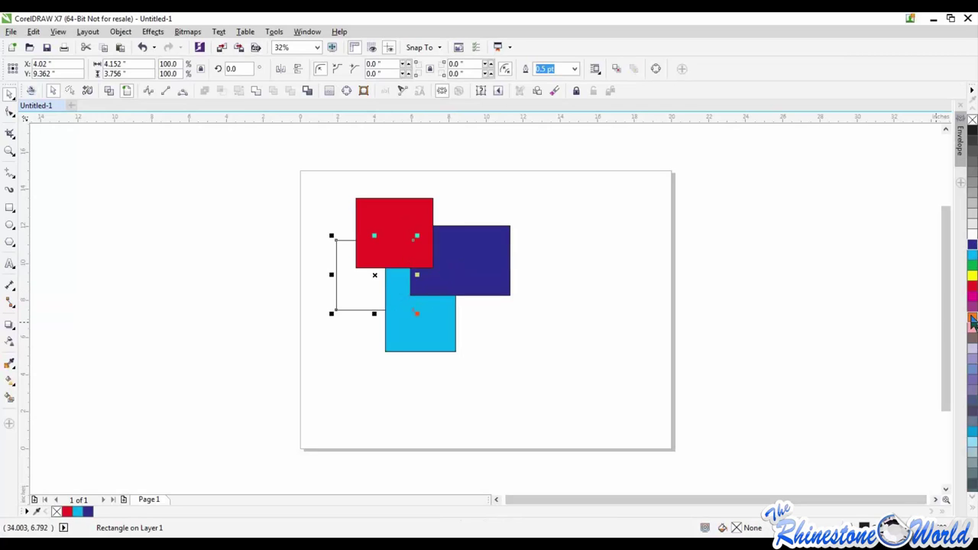
click(665, 342)
drag(573, 139, 530, 197)
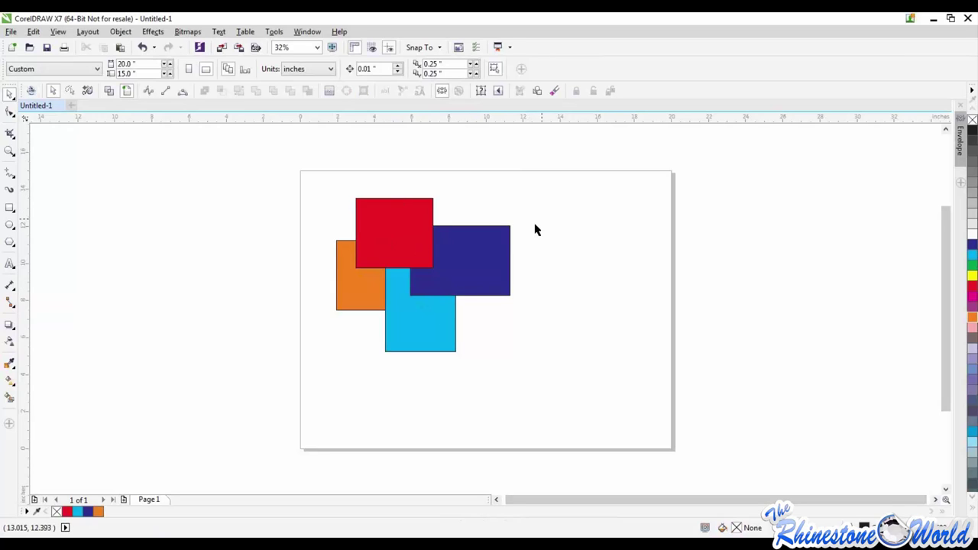
Select the red and navy rectangles together and move them slightly down.
click(393, 241)
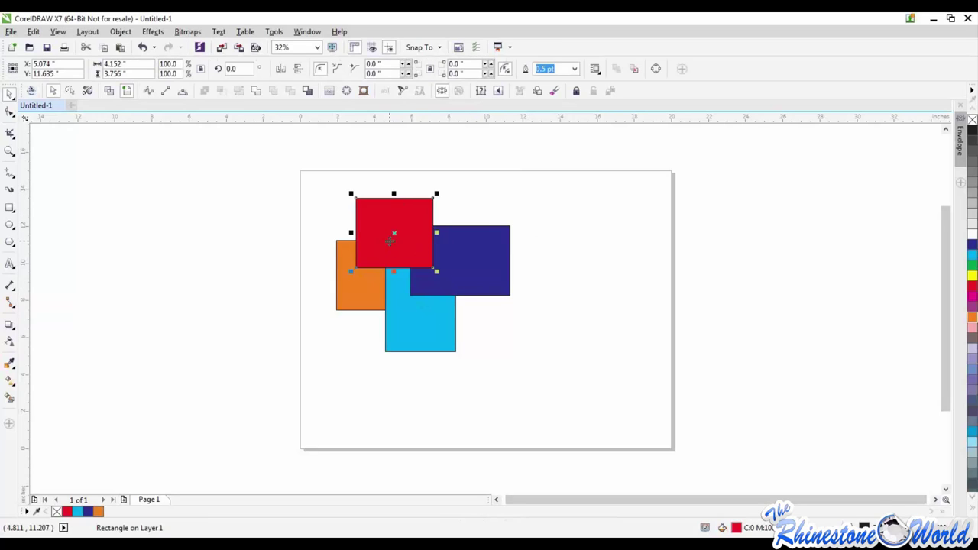
shift+click(448, 339)
shift+click(484, 280)
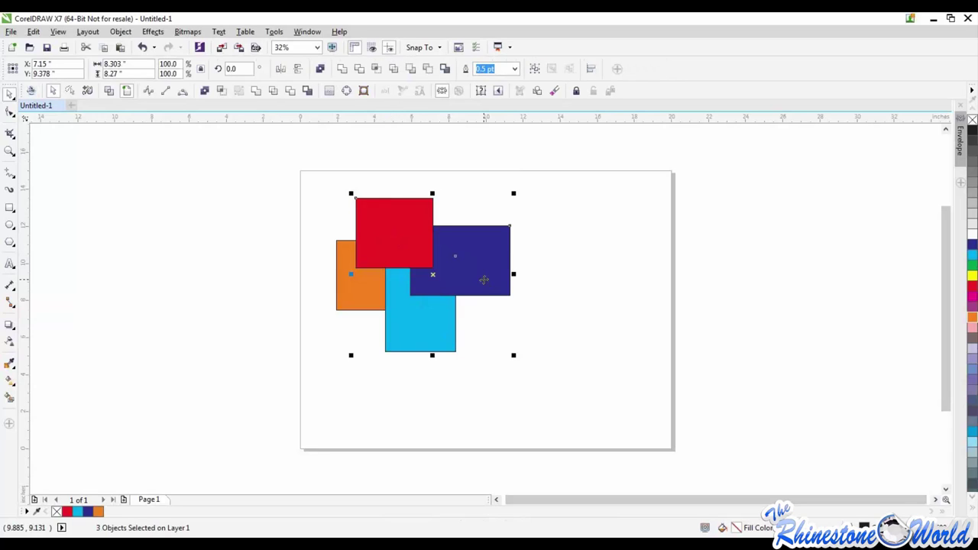
click(604, 374)
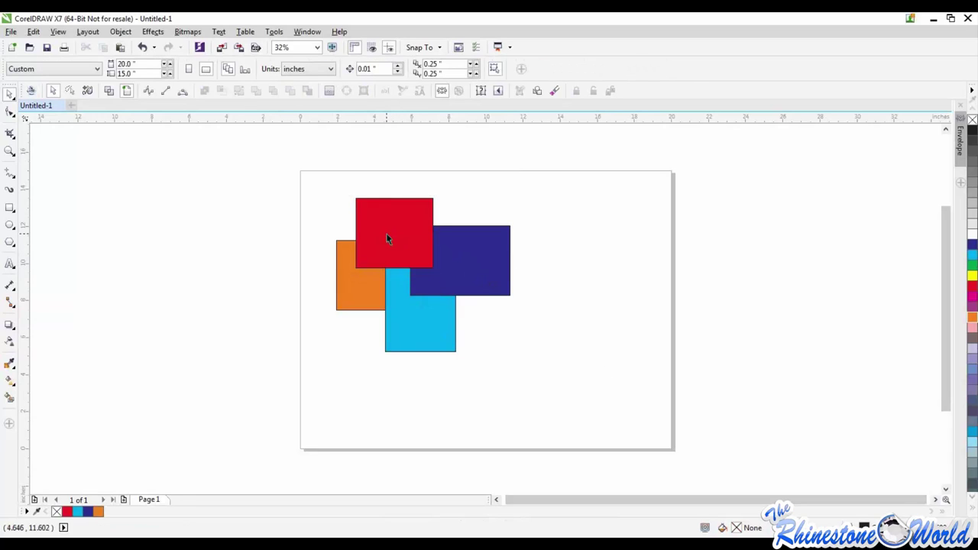
click(387, 240)
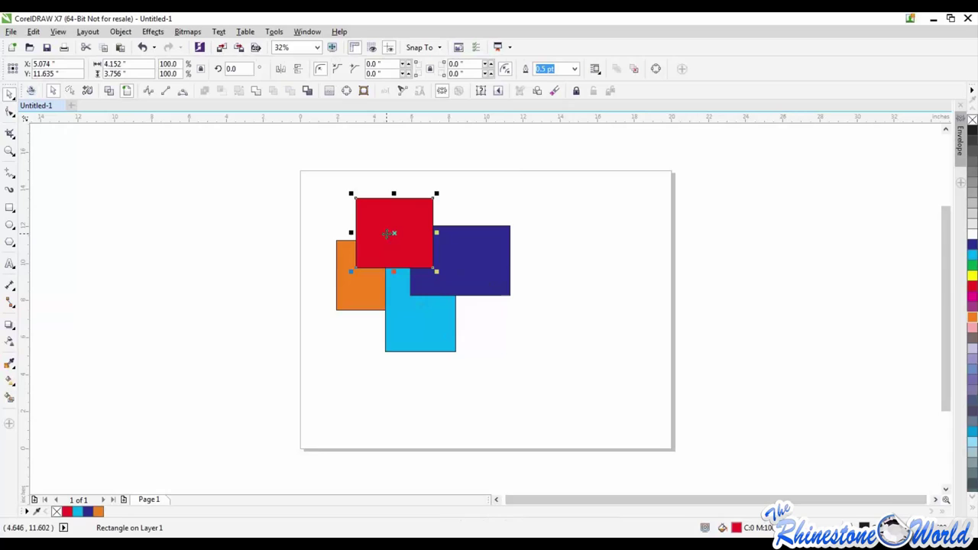
shift+click(474, 263)
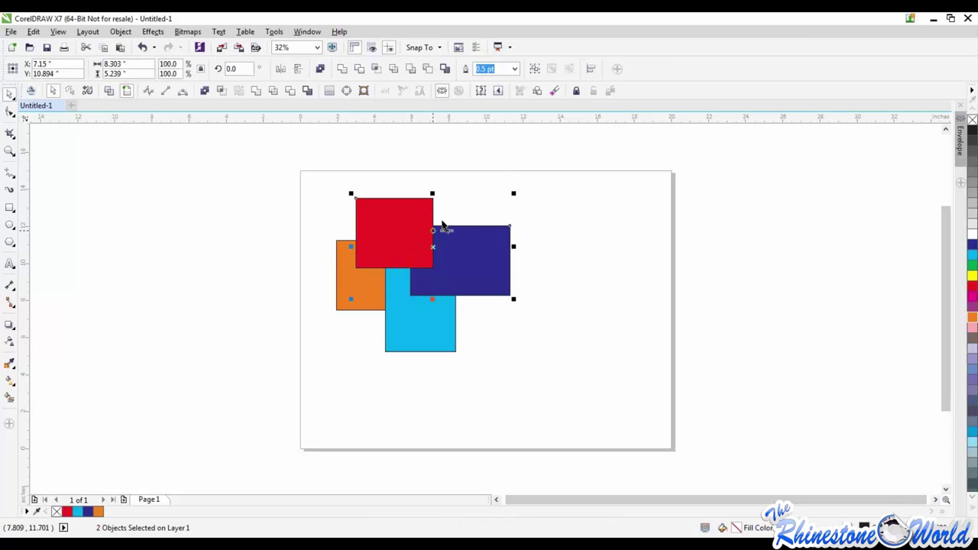
scroll(455, 208, up, 2)
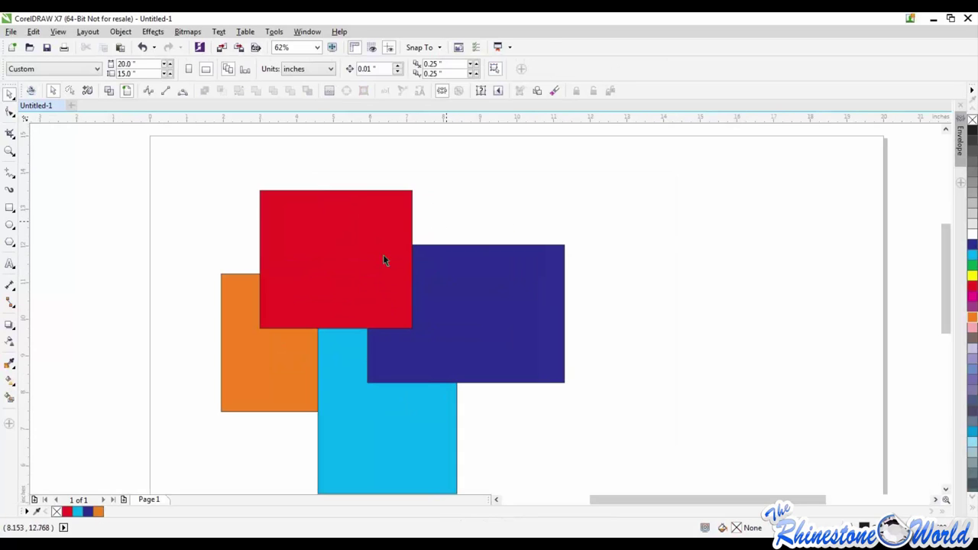
drag(487, 308, 484, 322)
Switch 'Highlight outline for selected objects' back on in Options > Display and click OK.
click(412, 242)
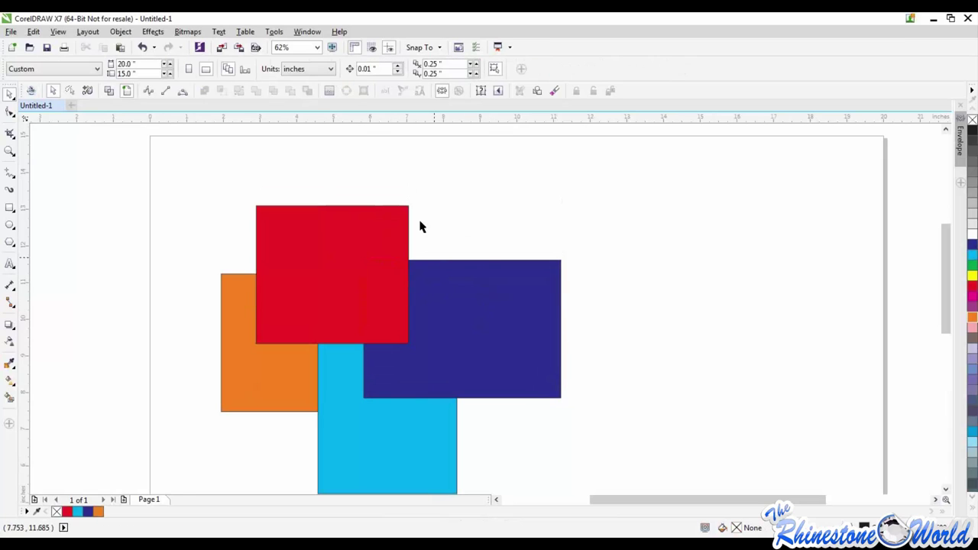
click(274, 31)
click(294, 60)
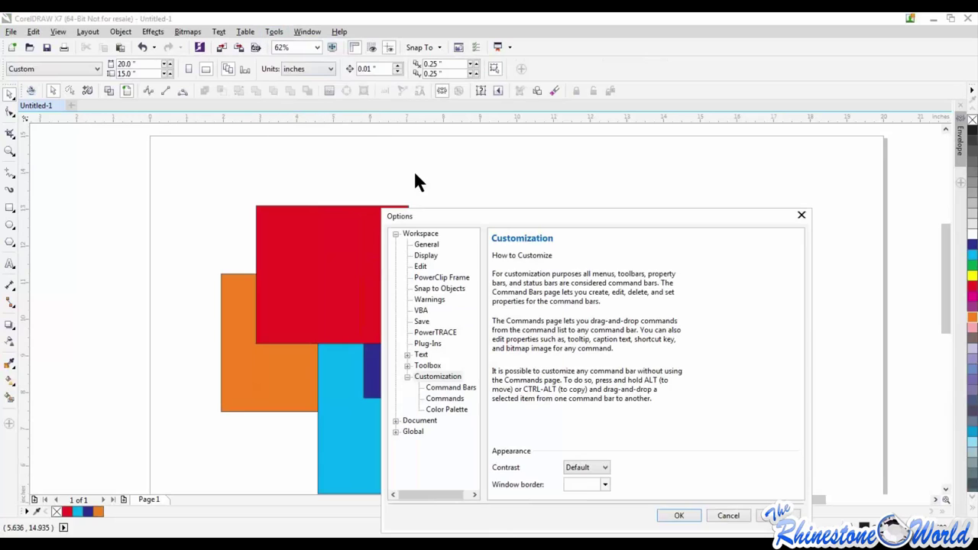
click(433, 257)
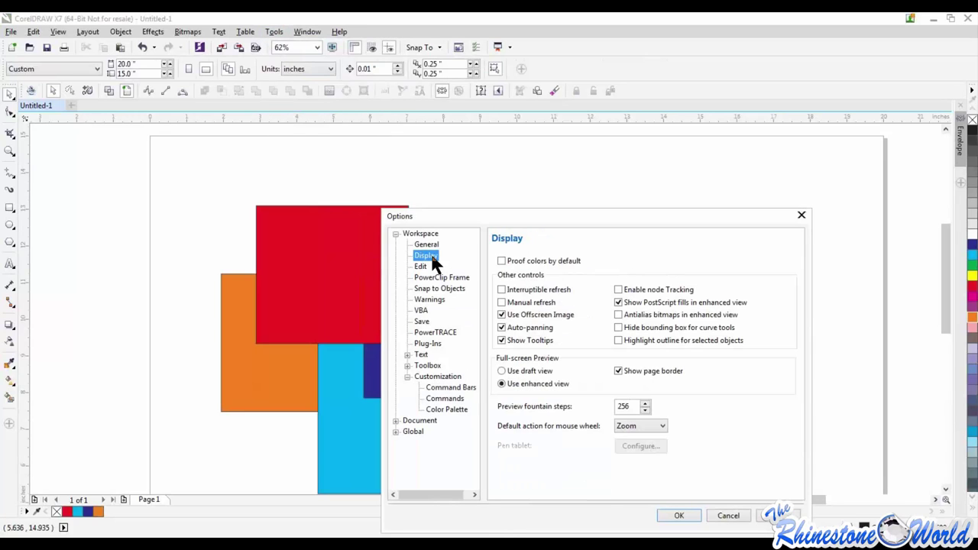
click(619, 342)
click(681, 516)
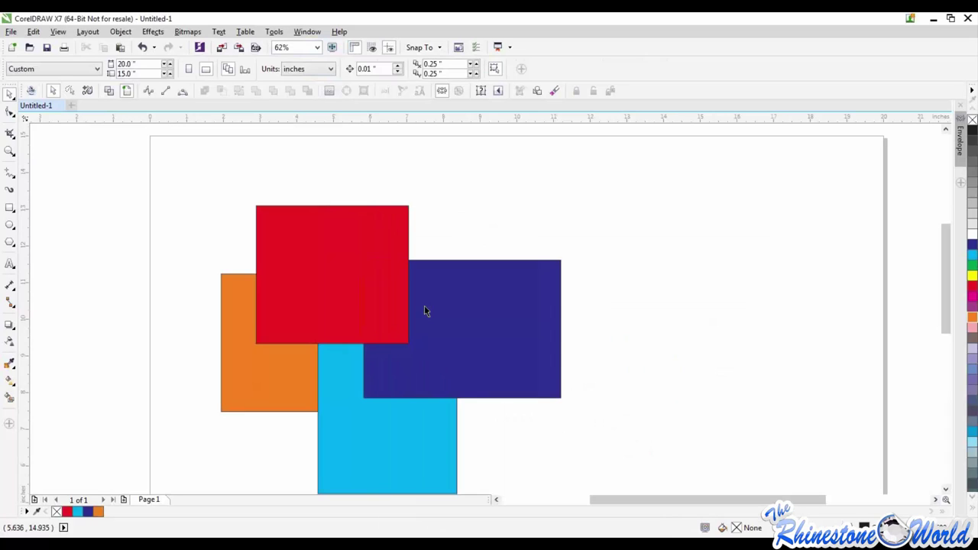
Select the red, navy and cyan rectangles, then deselect them, leaving all four rectangles unselected.
click(372, 273)
shift+click(499, 313)
scroll(379, 310, up, 1)
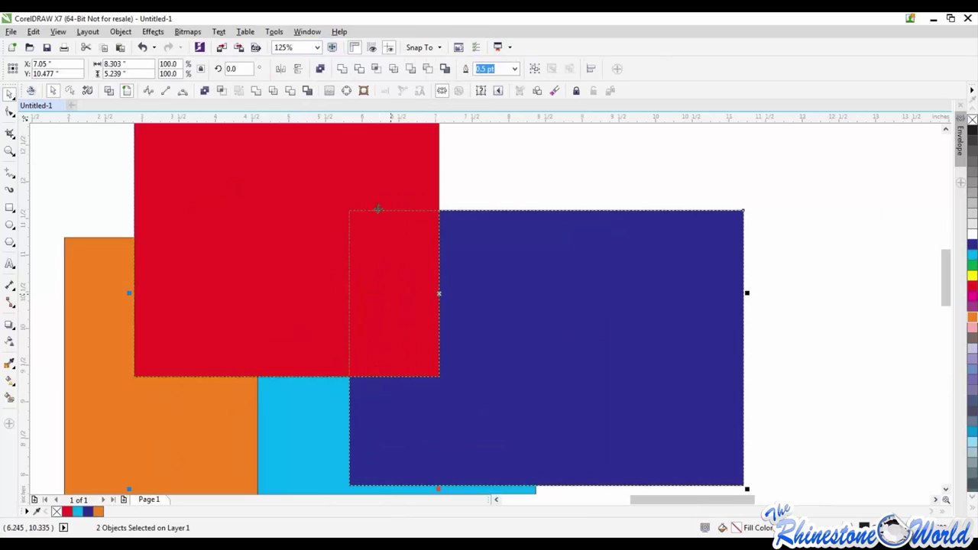
scroll(452, 230, down, 1)
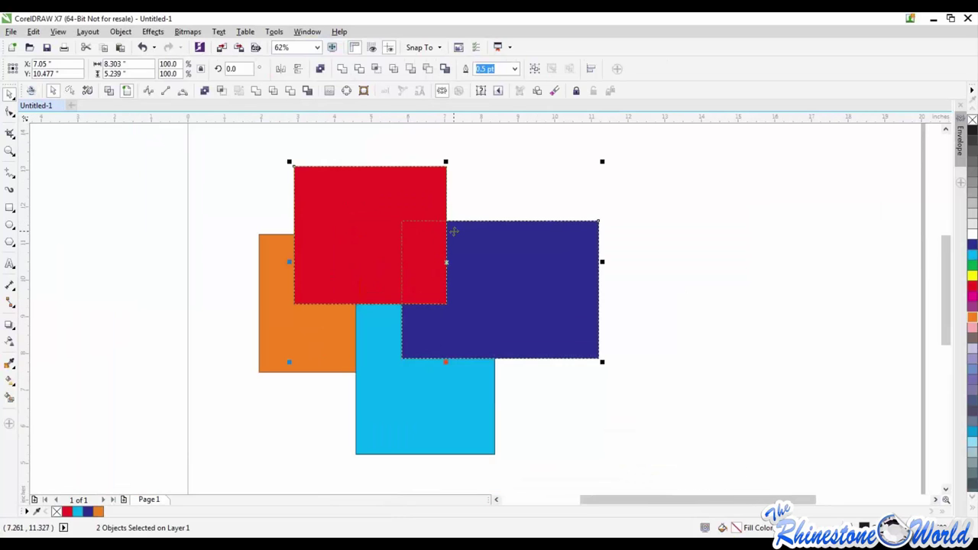
shift+click(448, 405)
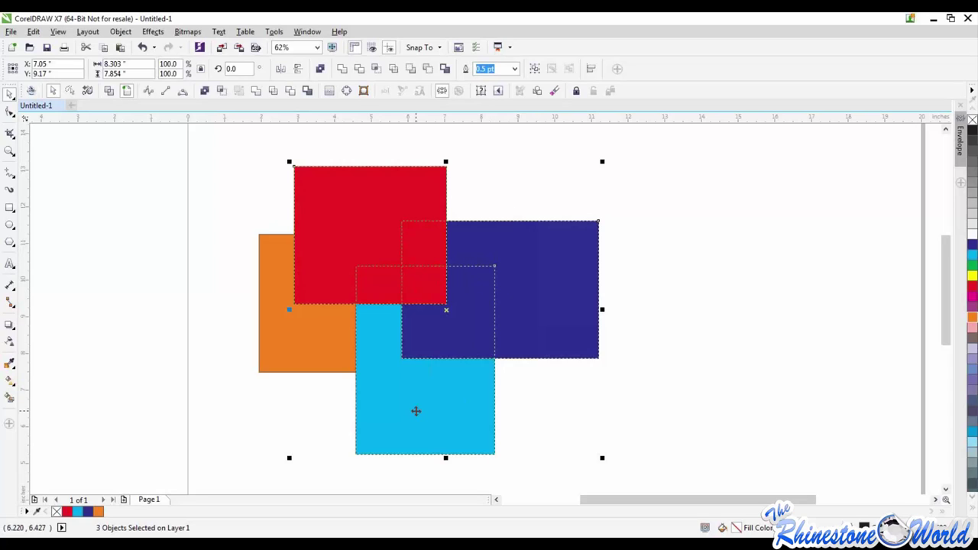
click(485, 199)
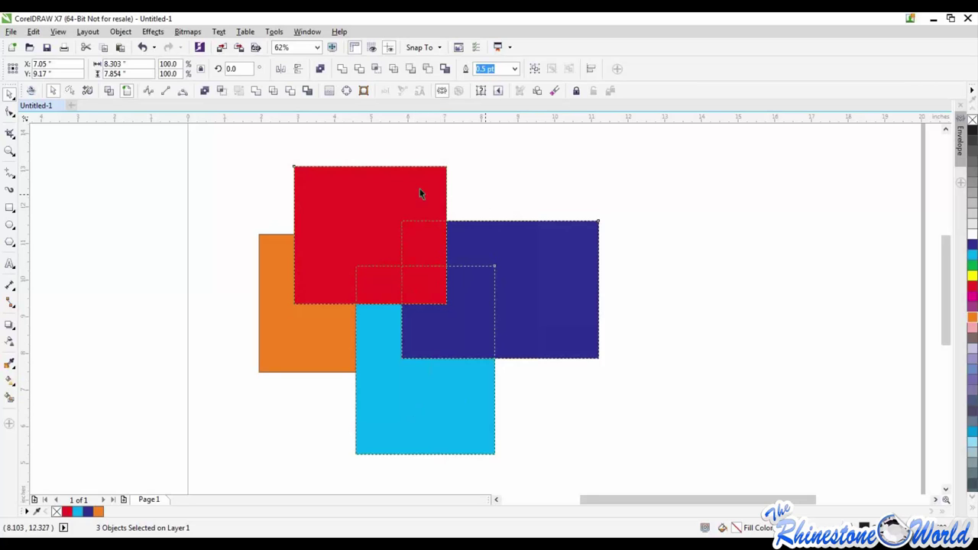
scroll(420, 215, down, 1)
Open Options on the Workspace Display page and move the dialog higher on screen.
click(274, 31)
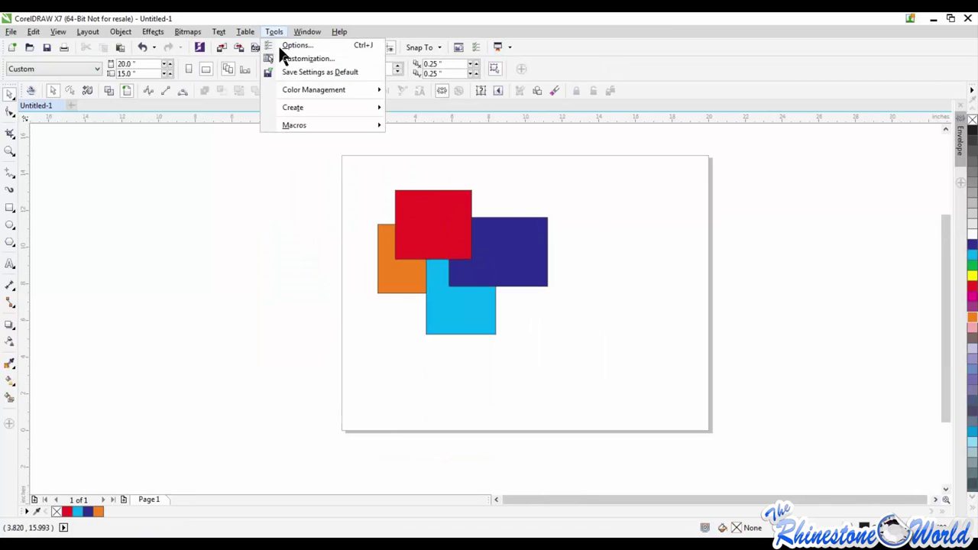
click(298, 58)
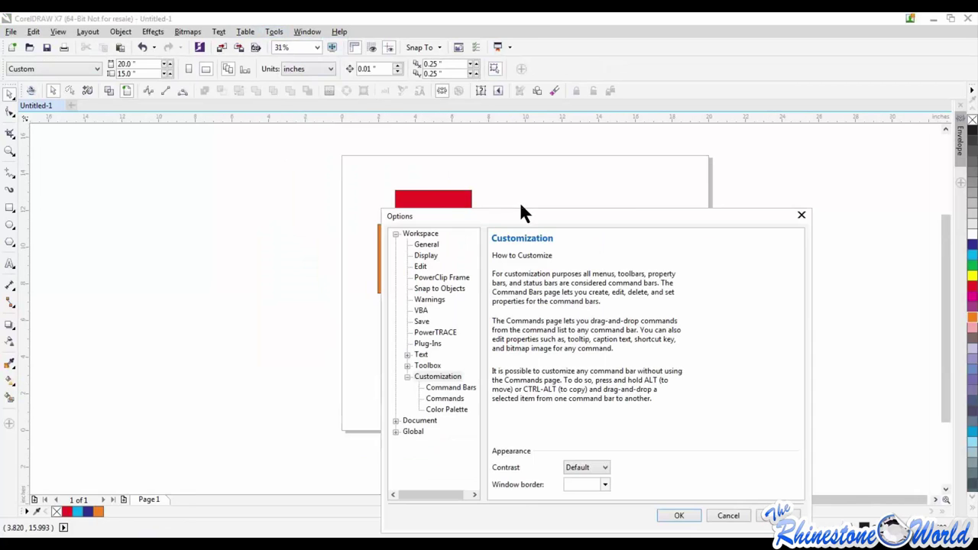
click(424, 254)
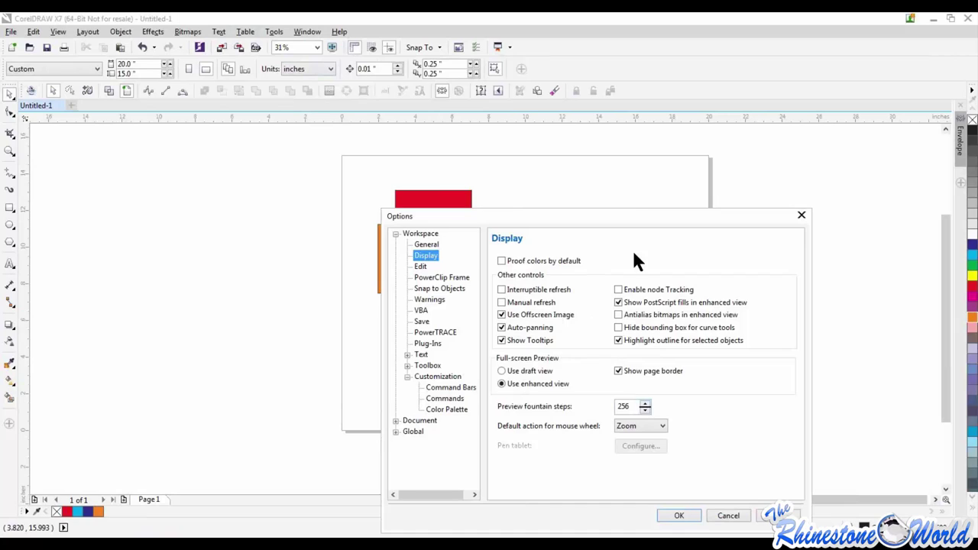
drag(634, 219, 633, 175)
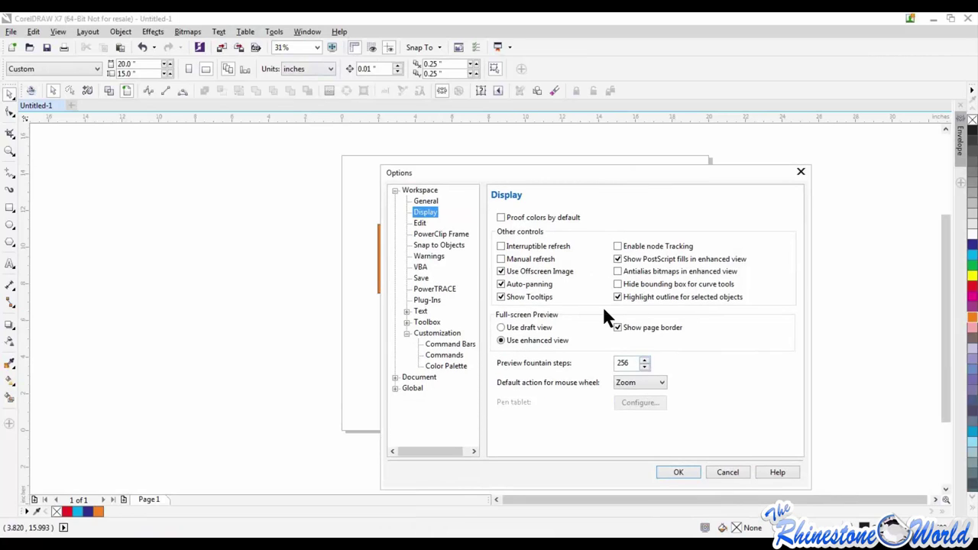
Set Node size to Small on the Edit settings page and close Options.
click(420, 226)
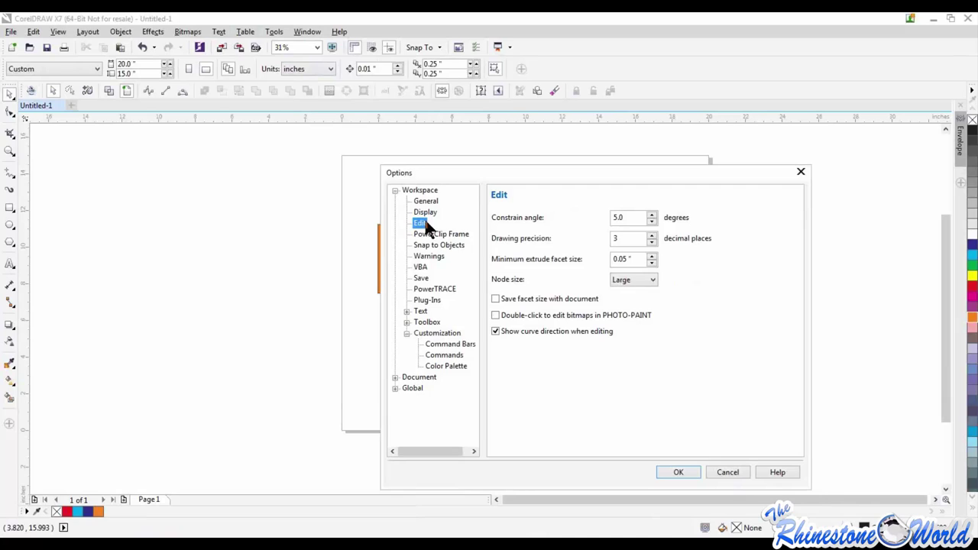
click(650, 281)
click(642, 281)
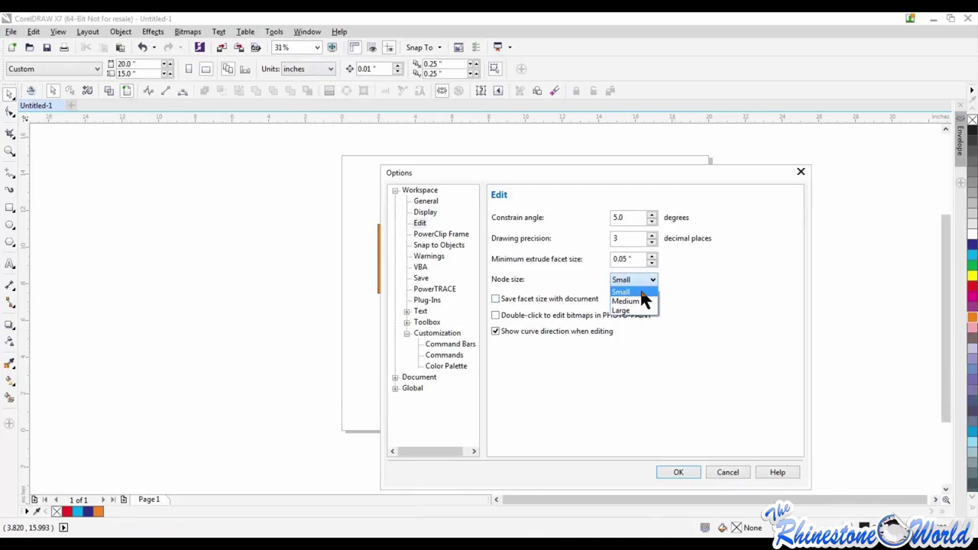
click(642, 293)
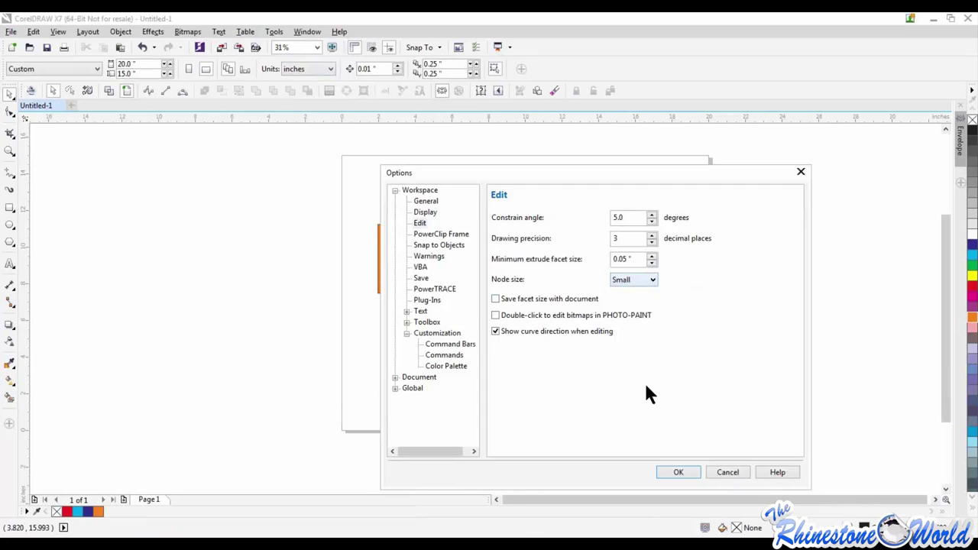
click(669, 472)
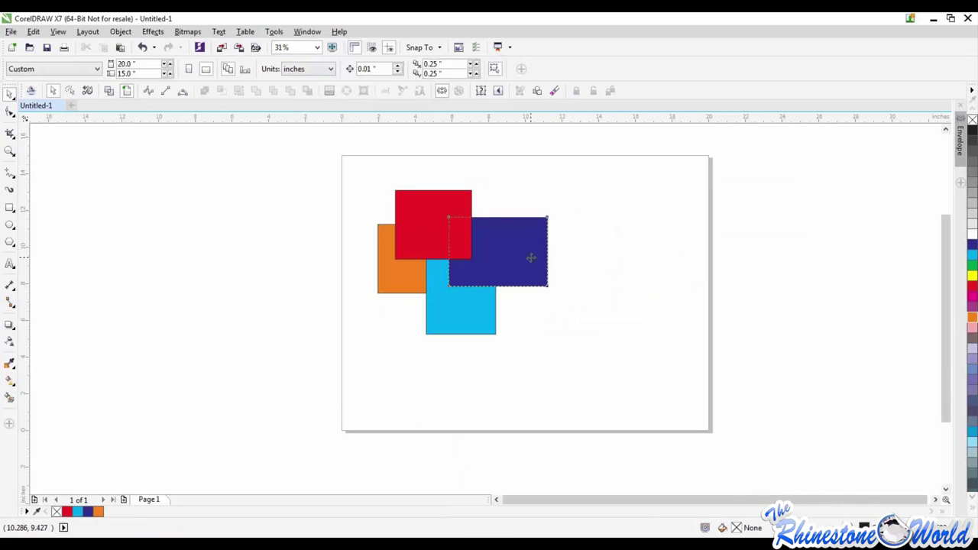
Drag the dark blue rectangle left so it covers part of the red square.
click(529, 258)
scroll(549, 217, up, 3)
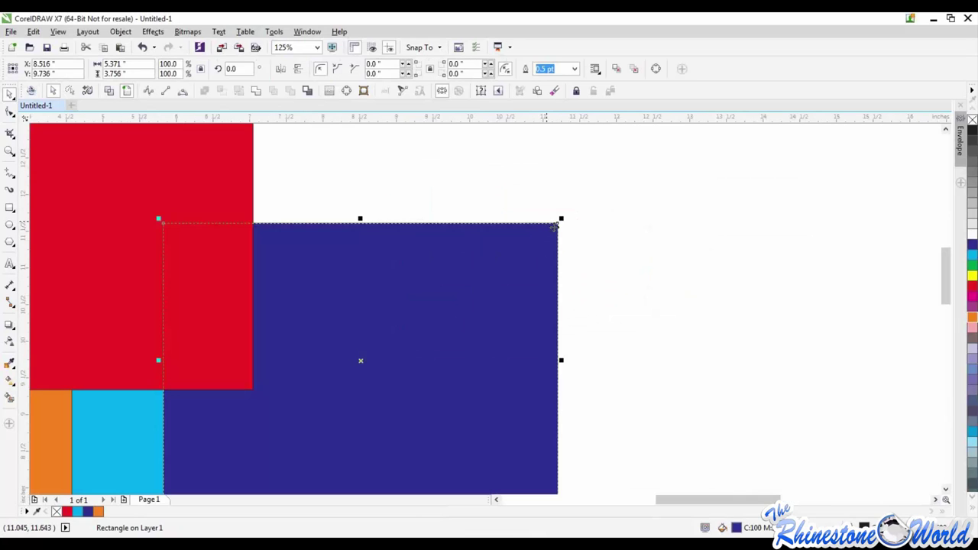
scroll(559, 227, up, 2)
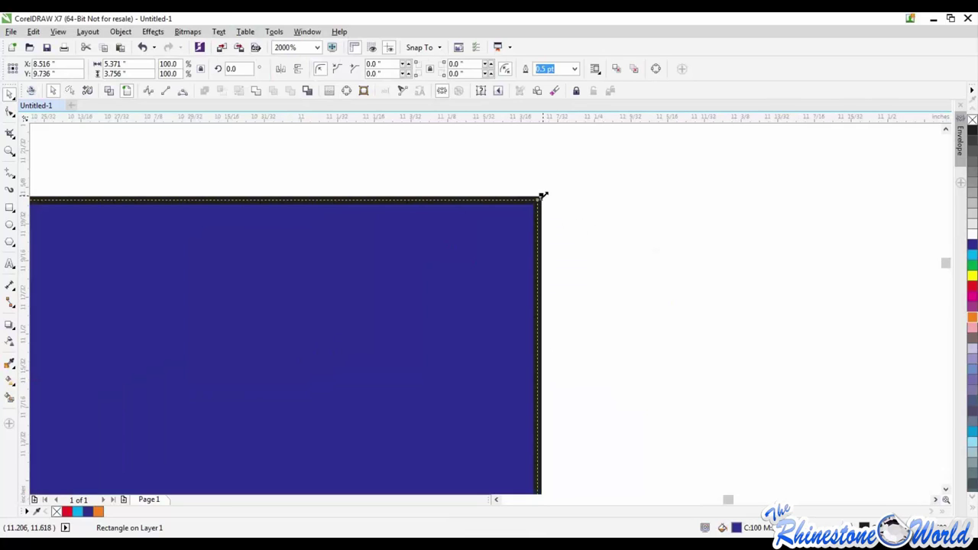
scroll(545, 197, down, 5)
click(547, 218)
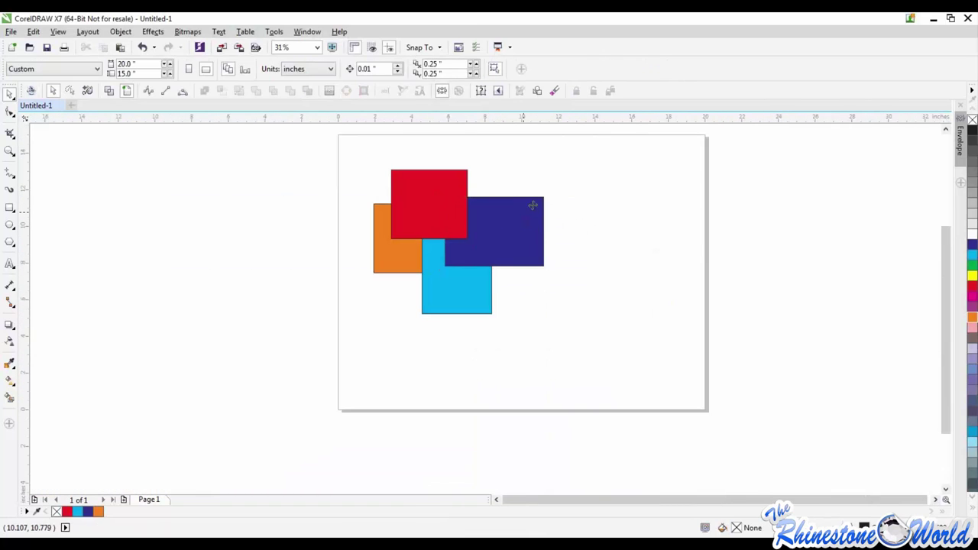
click(520, 196)
scroll(520, 196, up, 1)
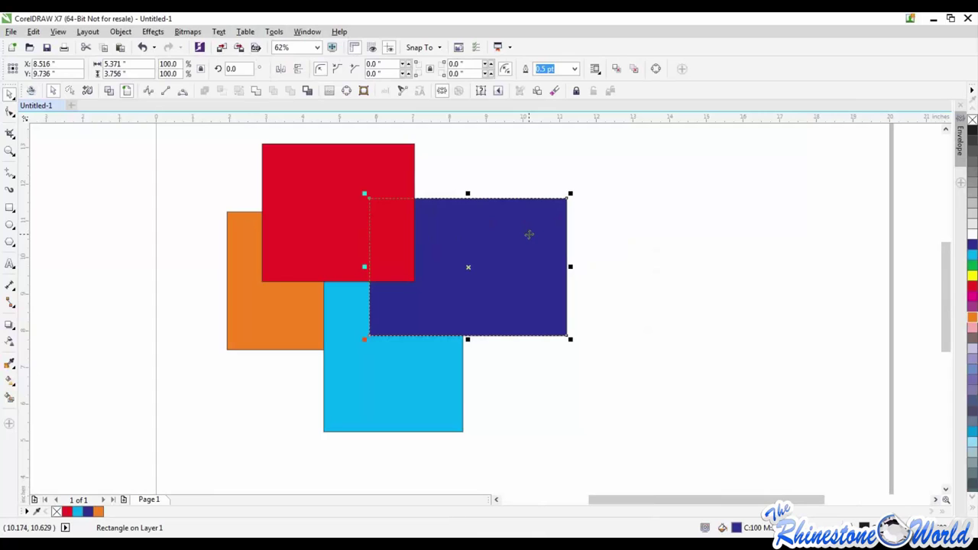
drag(532, 232, 442, 241)
Add artistic text 'B' to the right of the rectangles.
click(10, 264)
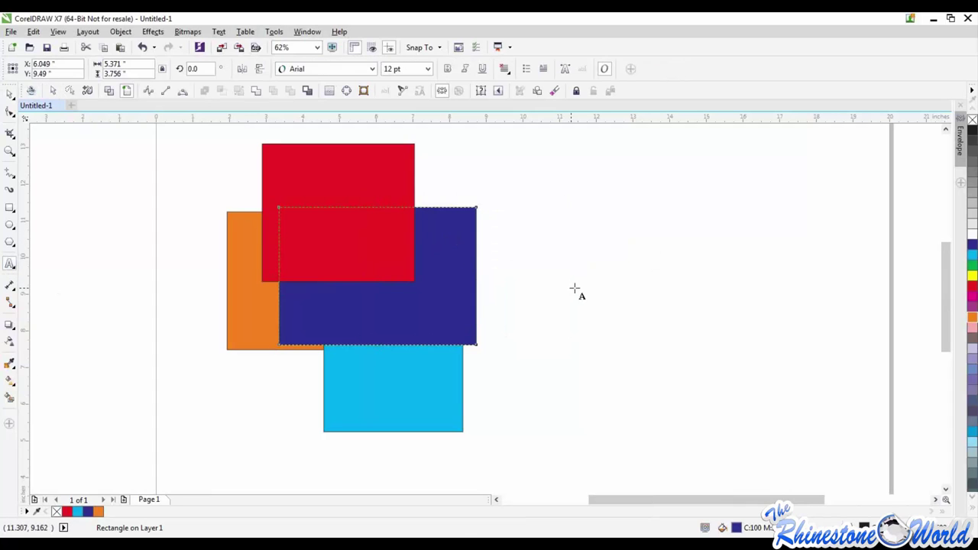
click(577, 289)
text(B)
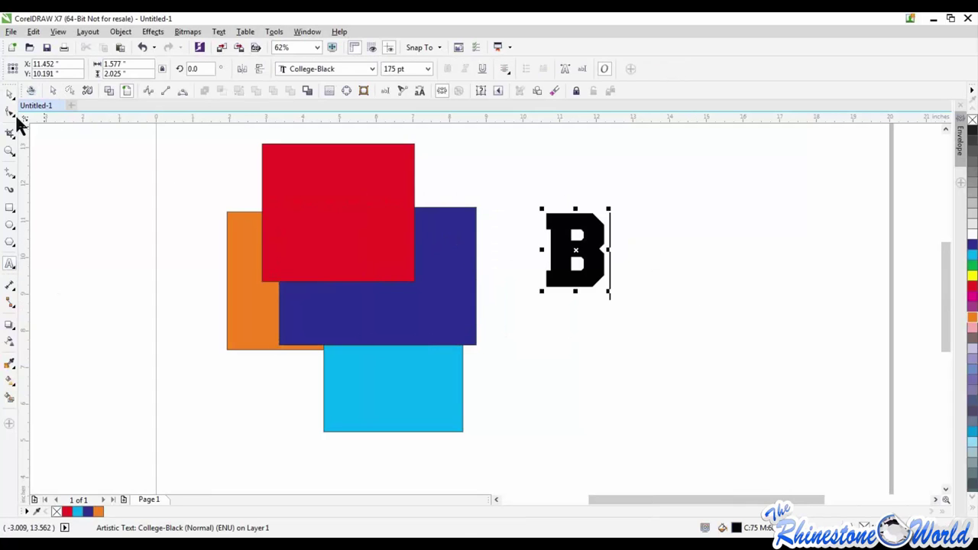
Marquee-select all four rectangles and delete them.
click(10, 94)
drag(507, 135, 191, 461)
key(Delete)
Move the B left and down, then convert it to curves with Ctrl+Q for node editing.
drag(561, 264, 501, 297)
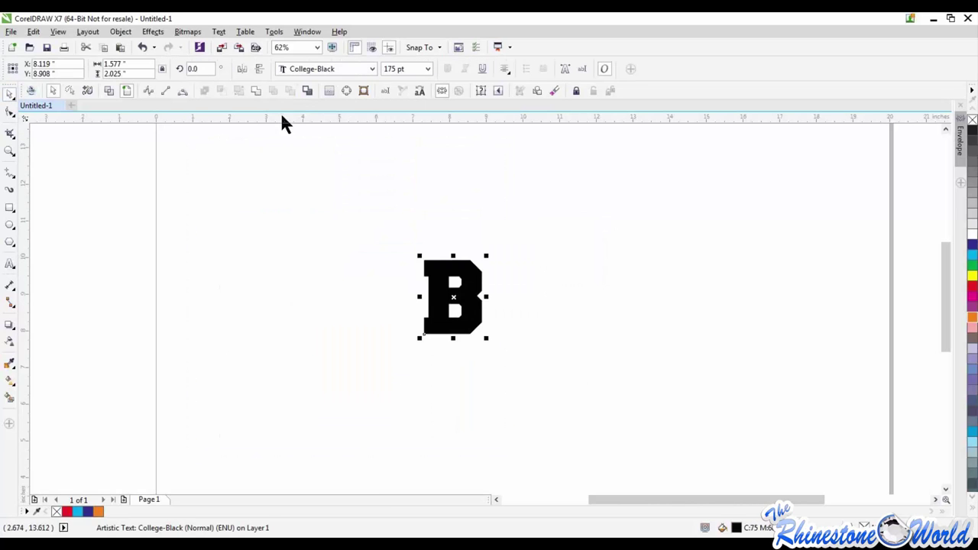
click(437, 227)
click(480, 295)
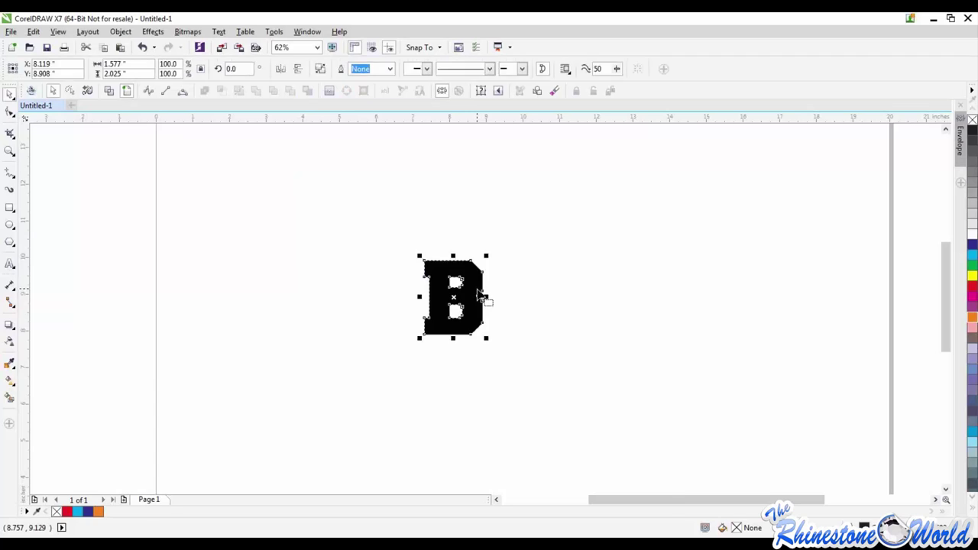
key(ctrl+q)
key(F10)
scroll(480, 299, up, 4)
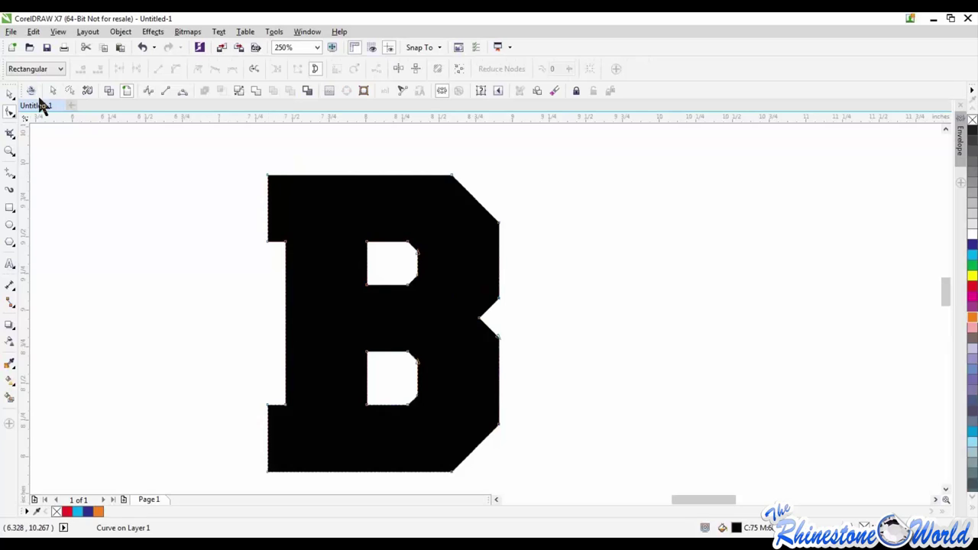
Set the node size to Large on the Edit page of Tools > Options.
click(10, 93)
click(504, 251)
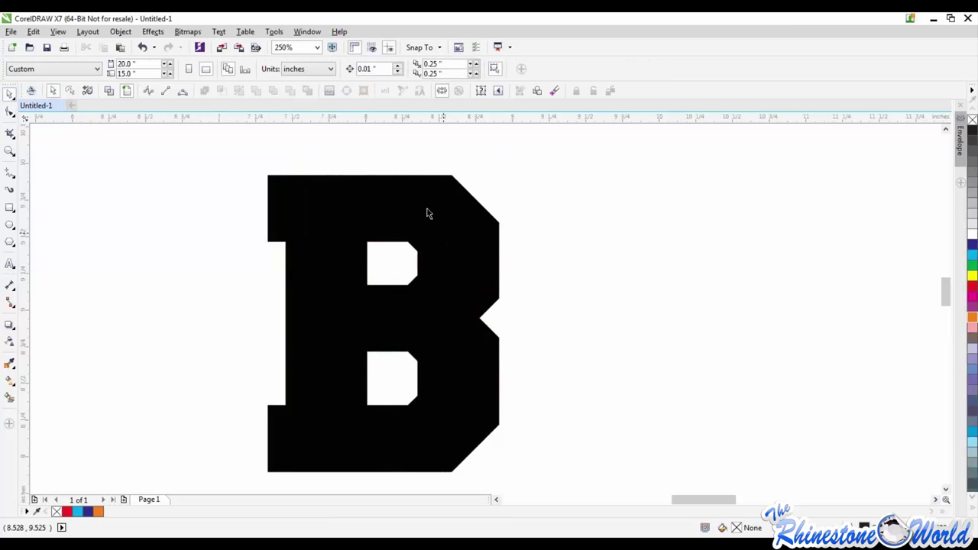
click(274, 32)
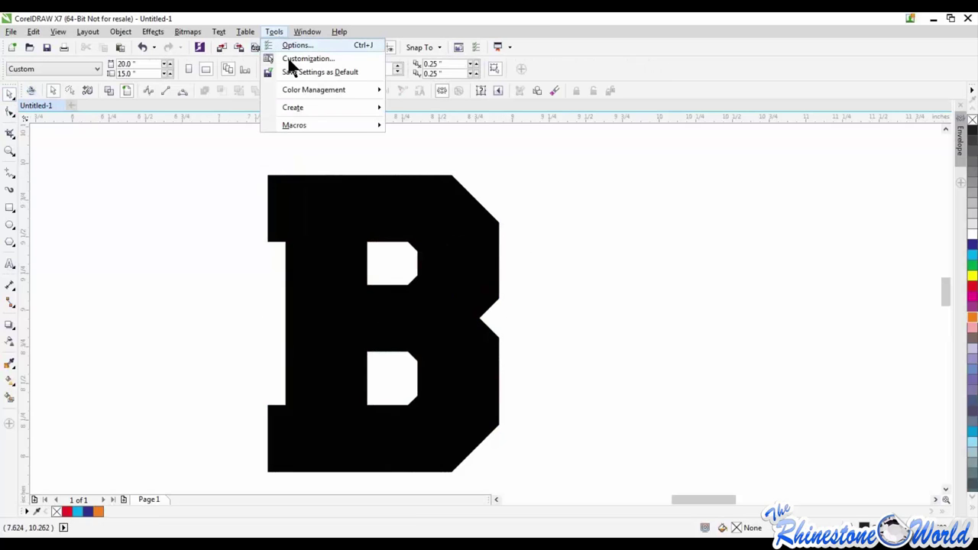
click(294, 59)
click(422, 266)
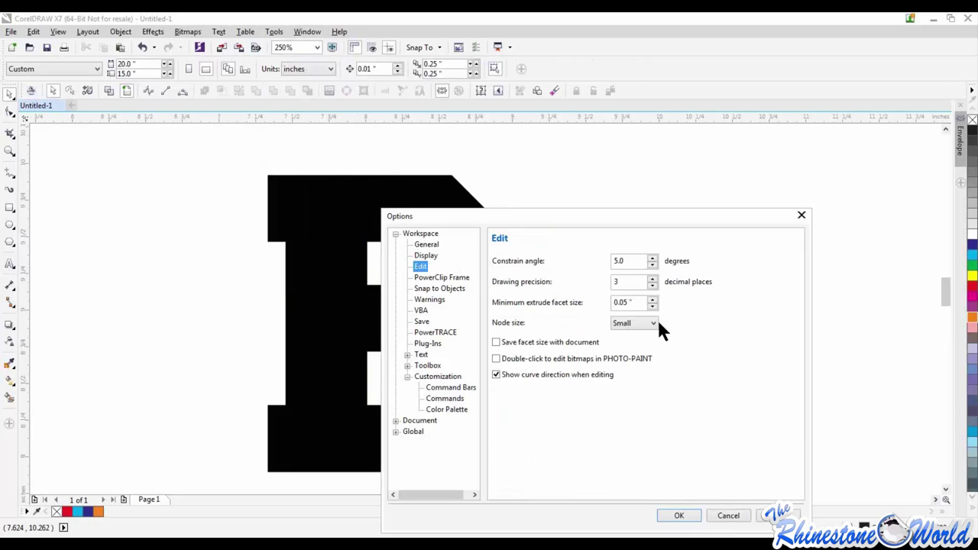
click(653, 324)
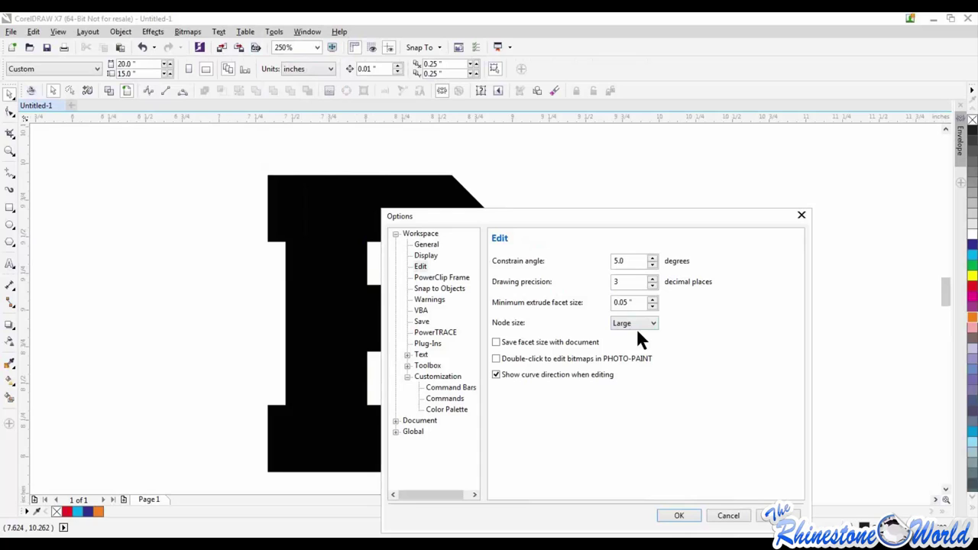
click(679, 516)
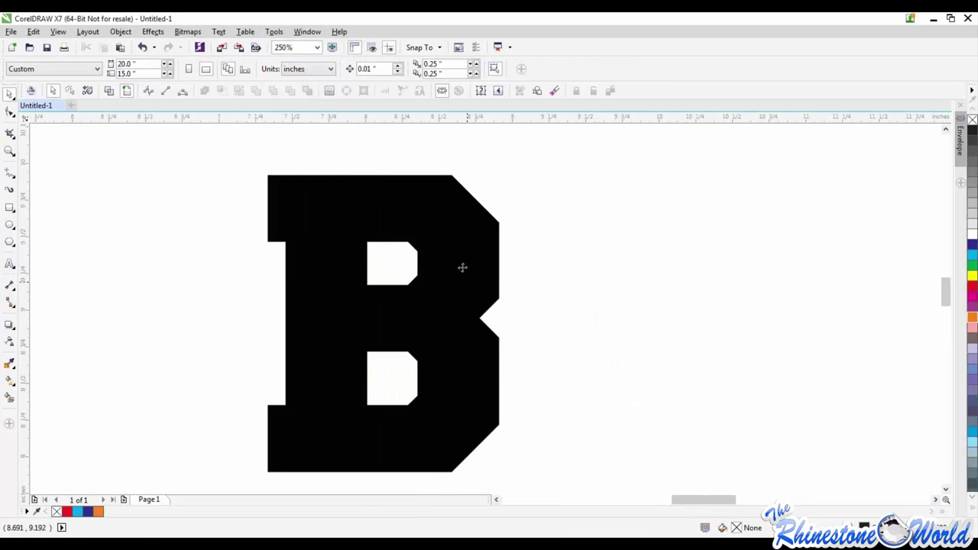
Nudge the letter B slightly right and switch to the Shape tool (F10).
drag(462, 267, 484, 265)
click(485, 265)
key(F10)
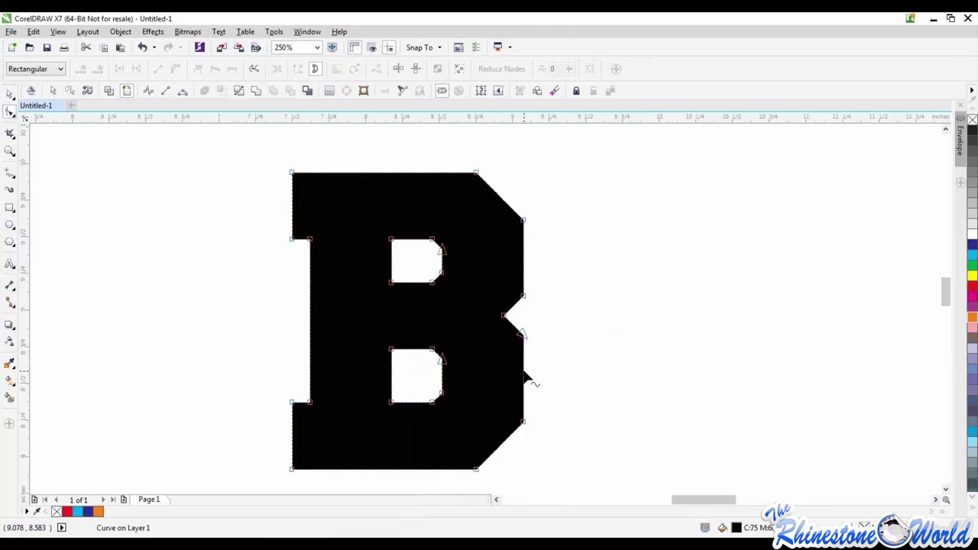
Browse the Display, Edit, Snap to Objects and Save pages of Tools > Options.
click(11, 94)
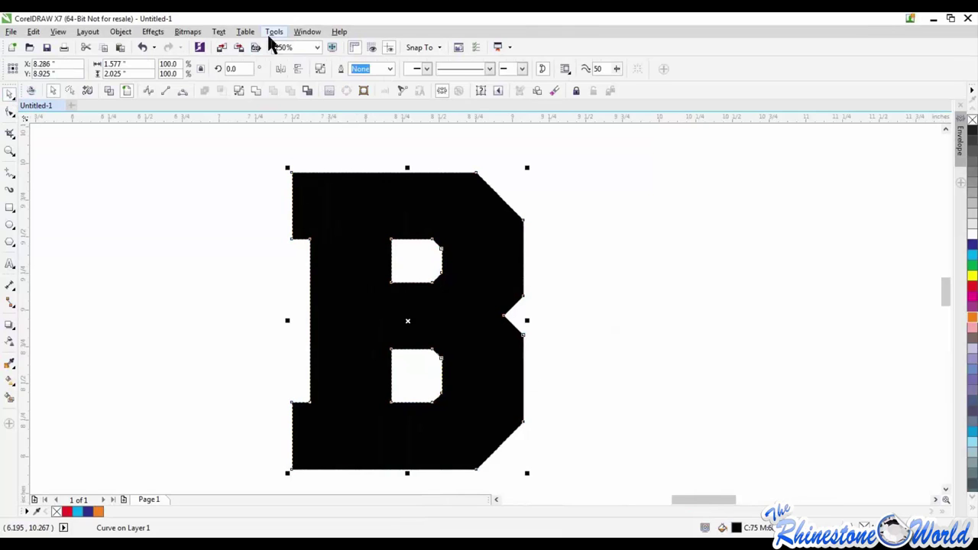
click(274, 32)
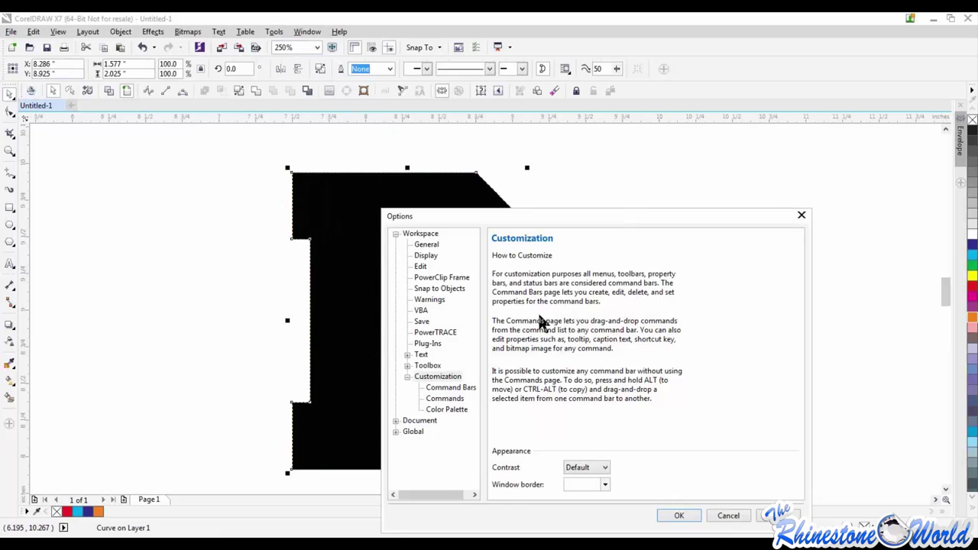
click(428, 256)
click(421, 266)
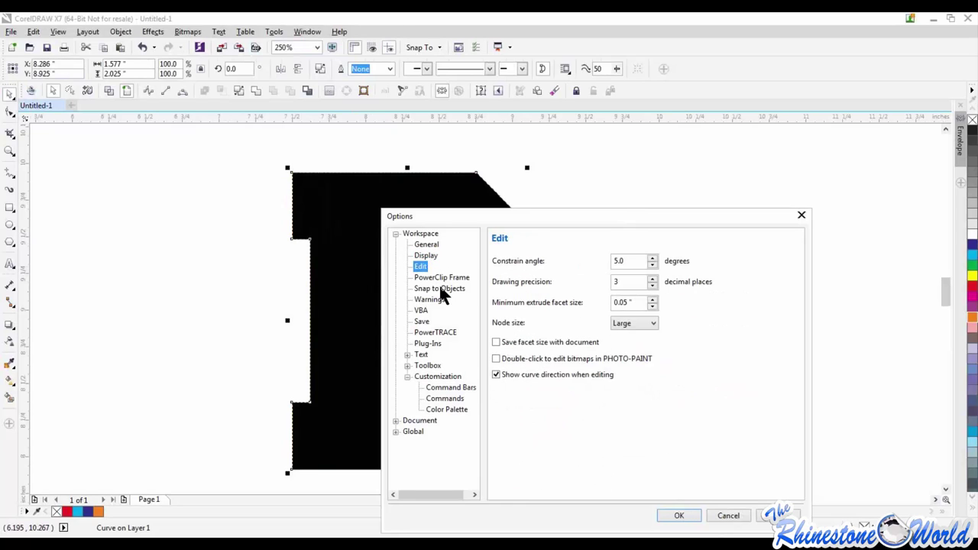
click(439, 291)
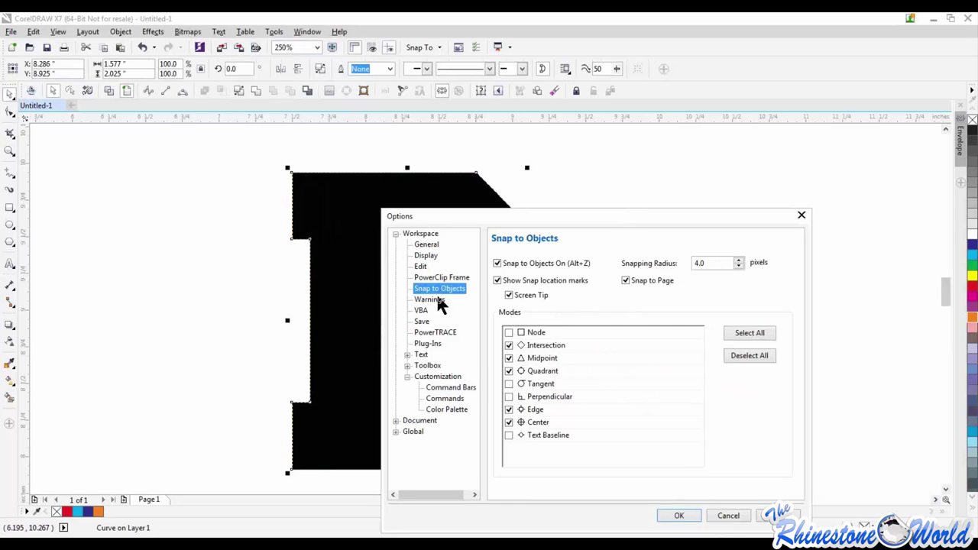
click(422, 322)
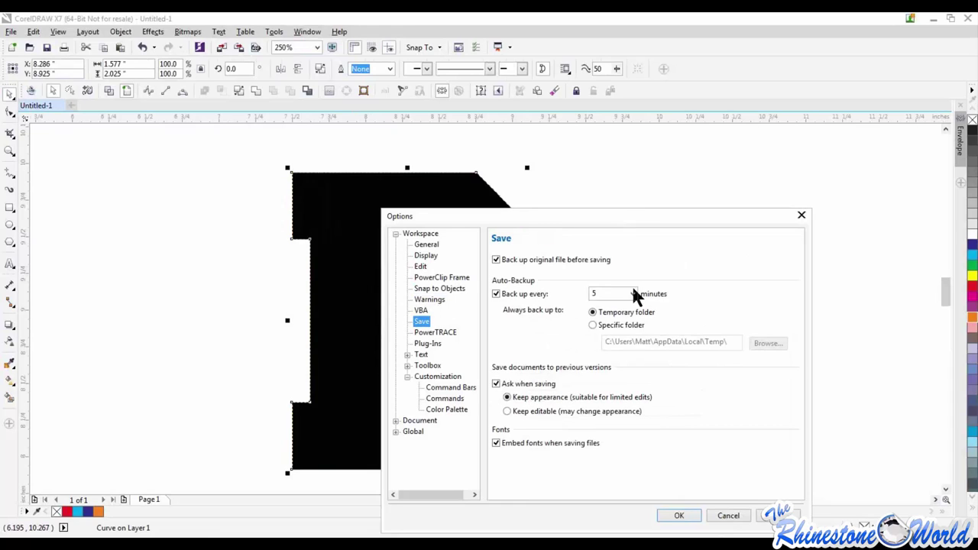
drag(683, 223, 677, 178)
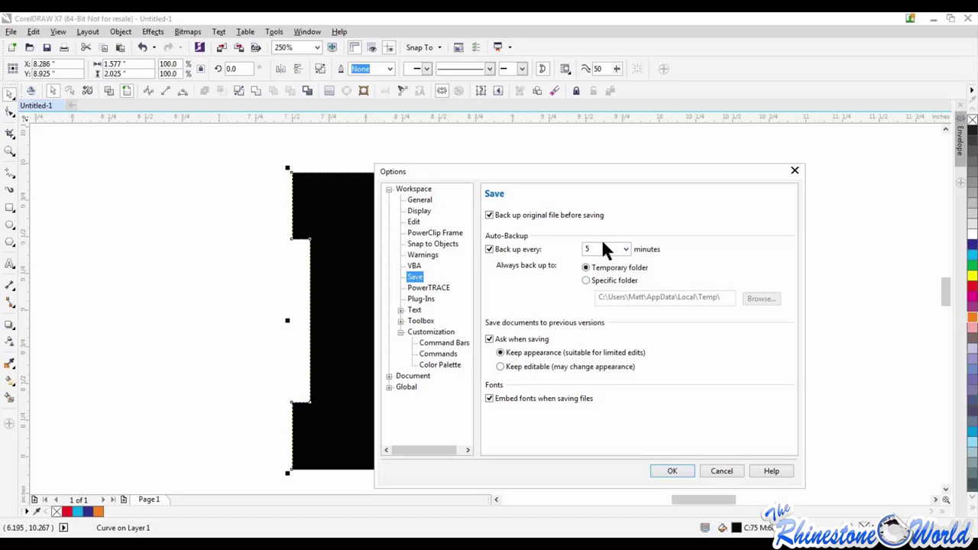
Set Back up every to 5 minutes, close Options, and deselect the B.
double_click(589, 250)
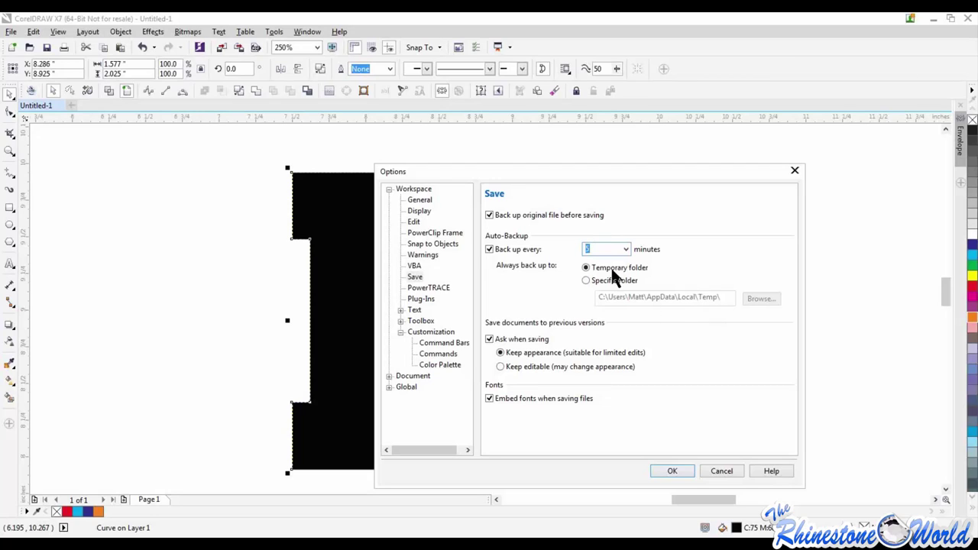
text(5)
click(795, 171)
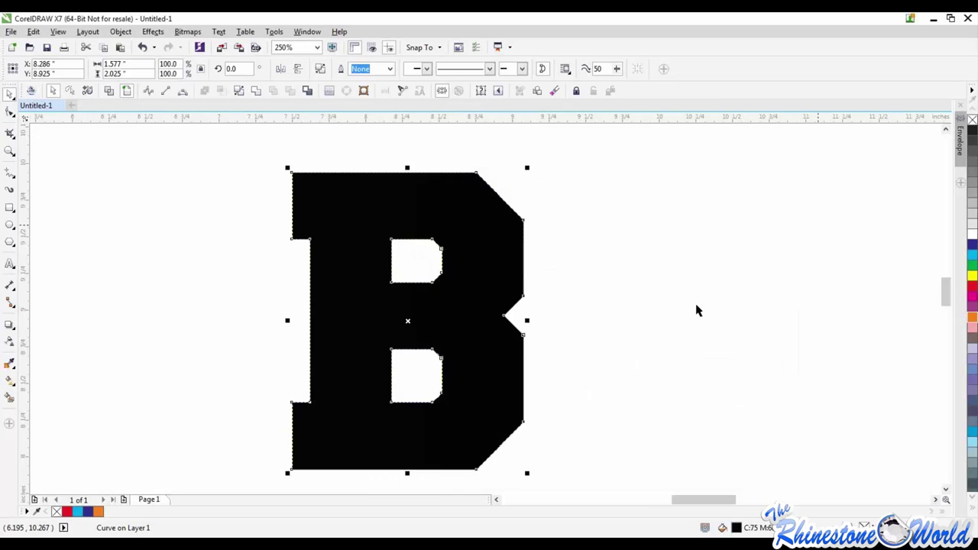
click(586, 325)
scroll(586, 323, down, 2)
scroll(527, 346, up, 2)
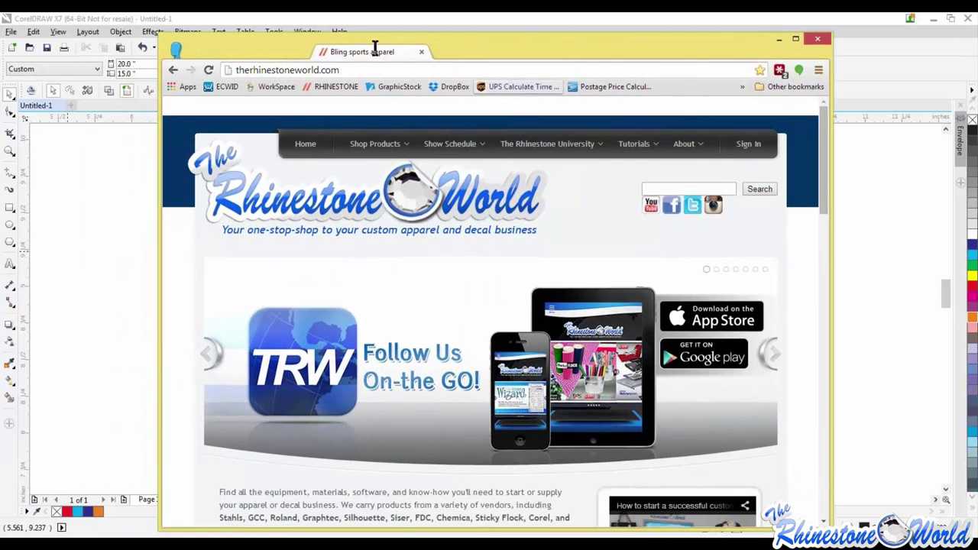
Maximize Chrome, view Tutorials > Quick Tips and Tricks, go back, then open Tutorials > Documentation.
double_click(371, 42)
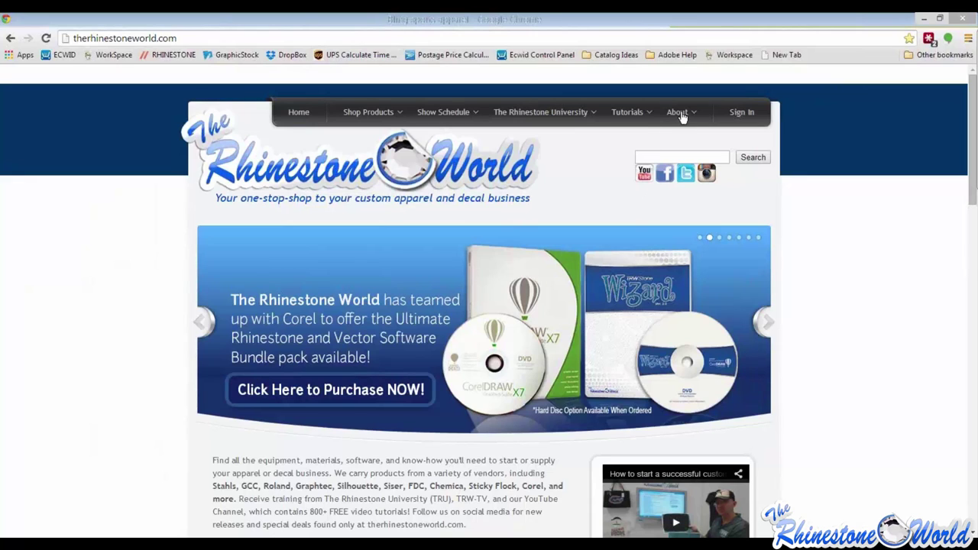
mouse_move(640, 115)
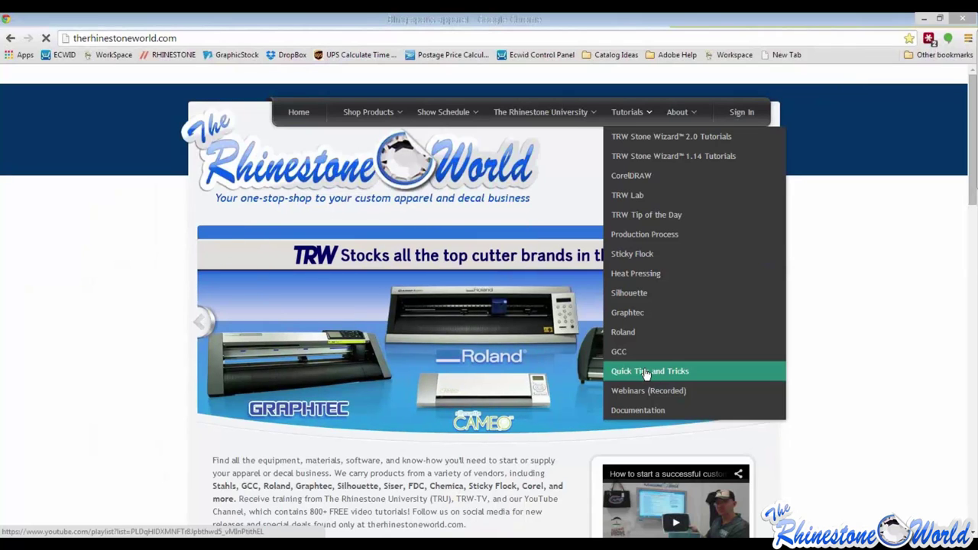
click(649, 375)
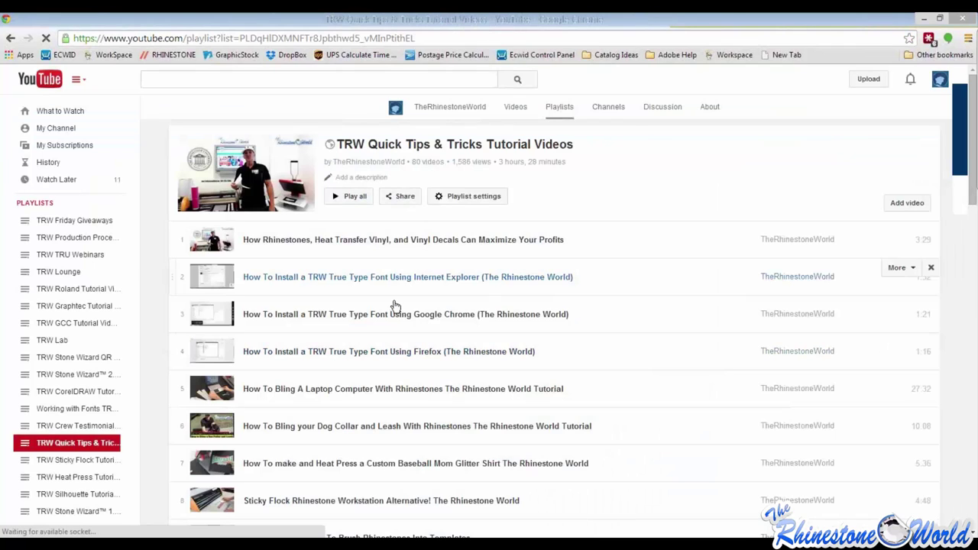
click(11, 42)
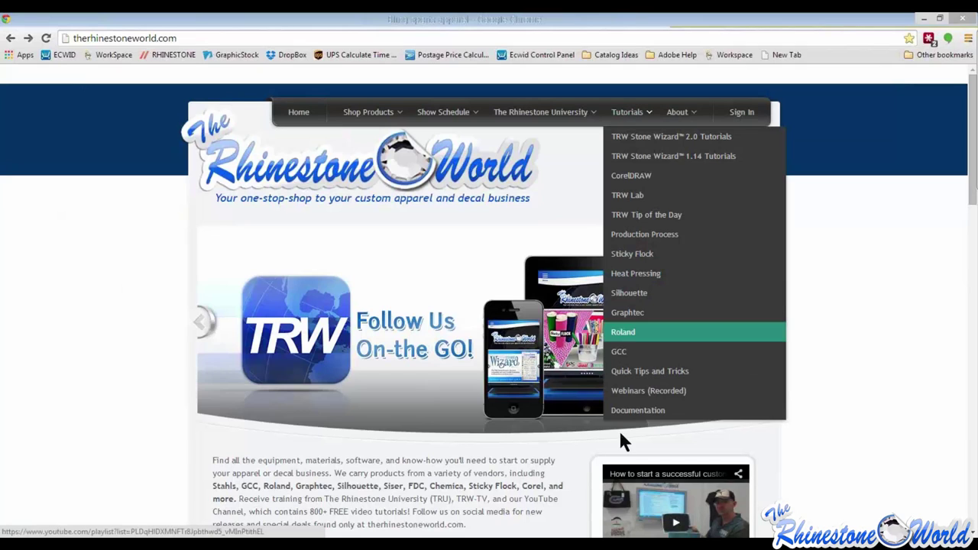
click(622, 412)
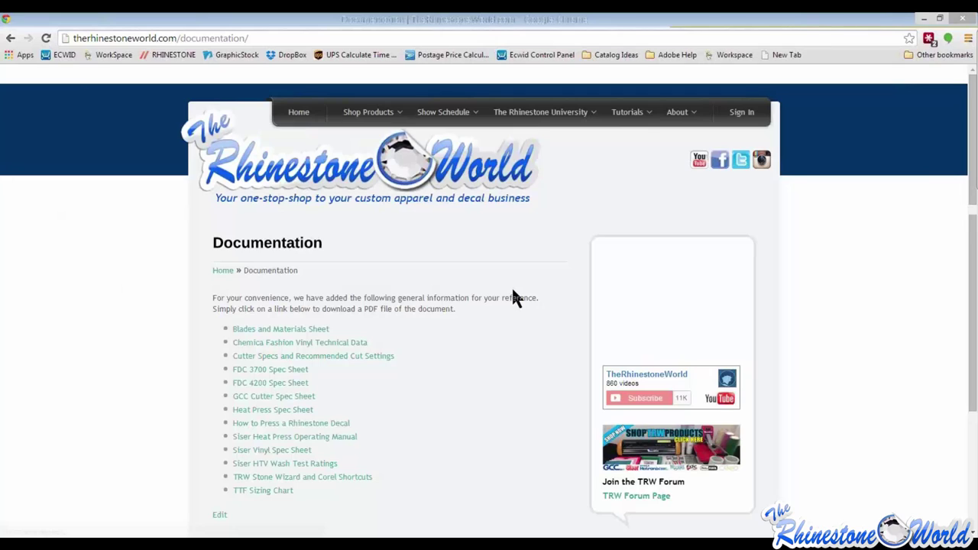
Open the TRW Stone Wizard V2.0 and CorelDRAW Shortcuts PDF and scroll through it.
scroll(514, 296, down, 1)
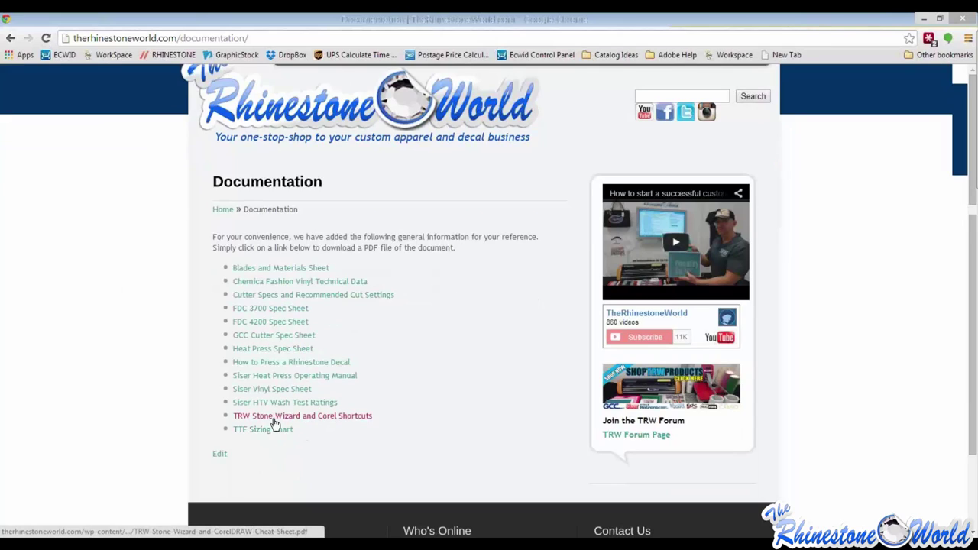
click(320, 420)
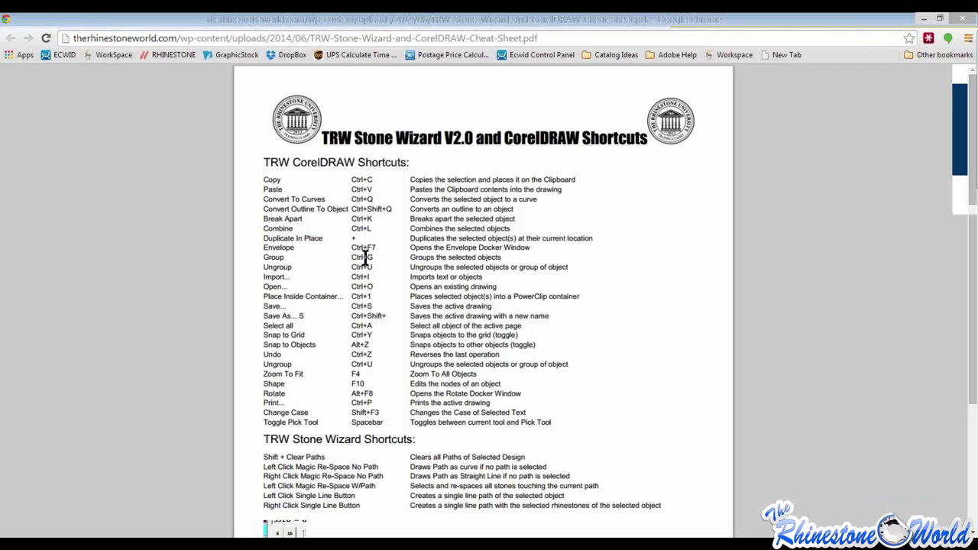
scroll(367, 260, down, 2)
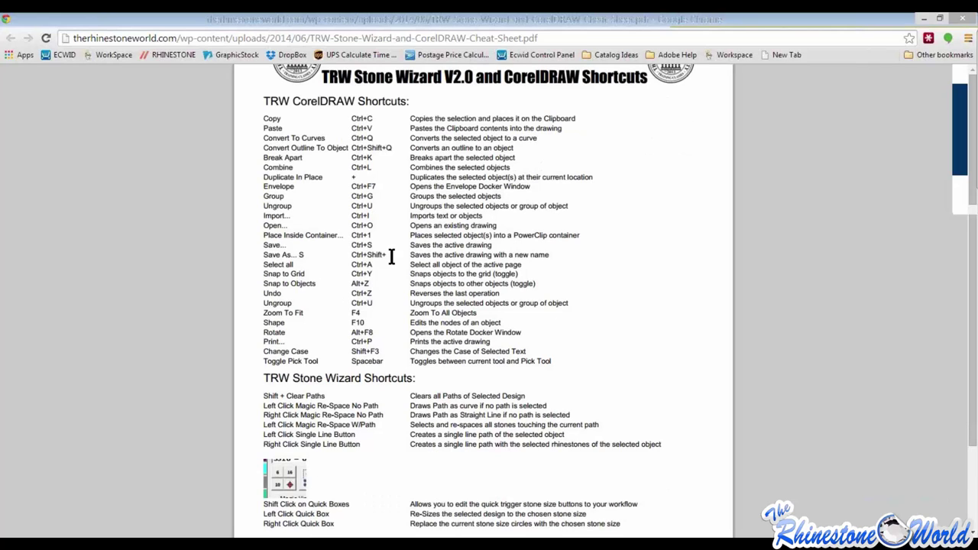
scroll(390, 252, down, 4)
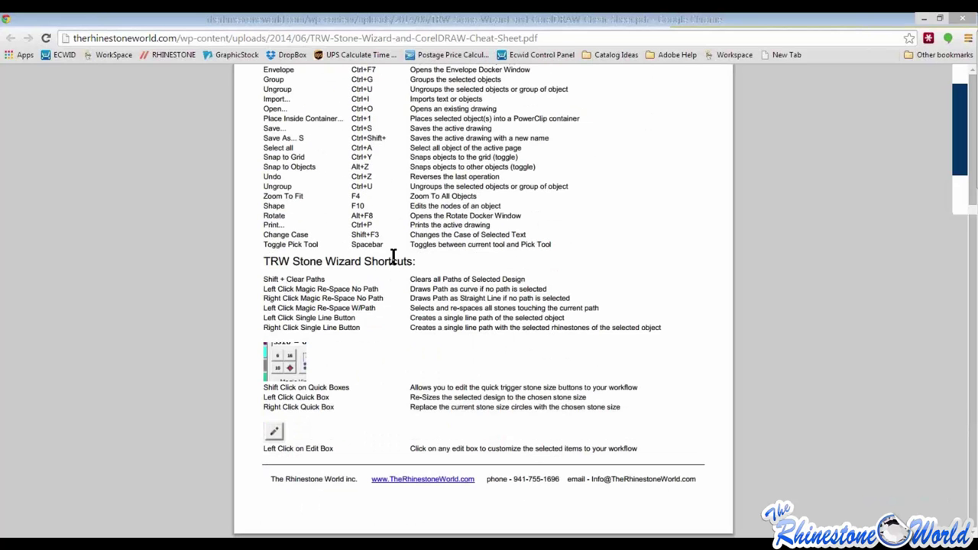
scroll(394, 257, up, 6)
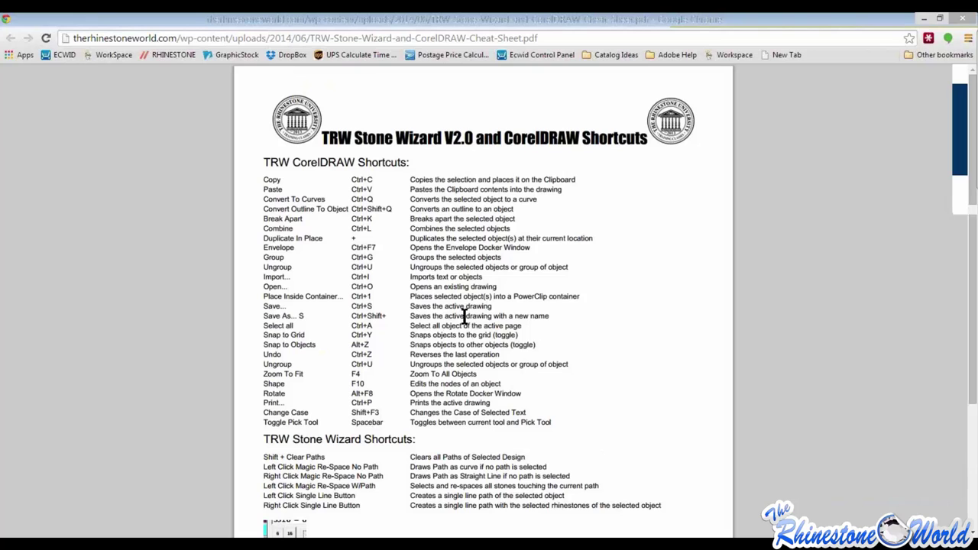
scroll(480, 329, down, 1)
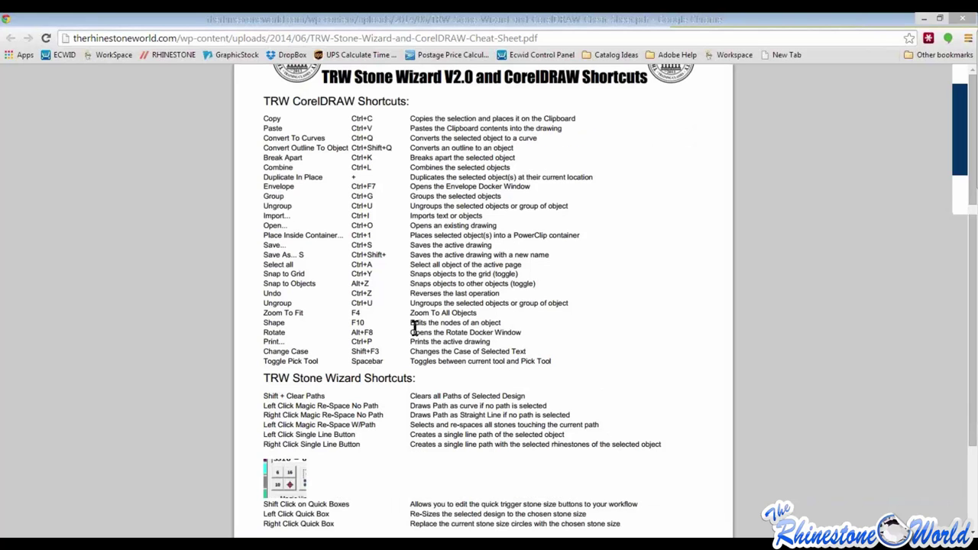
scroll(507, 229, up, 1)
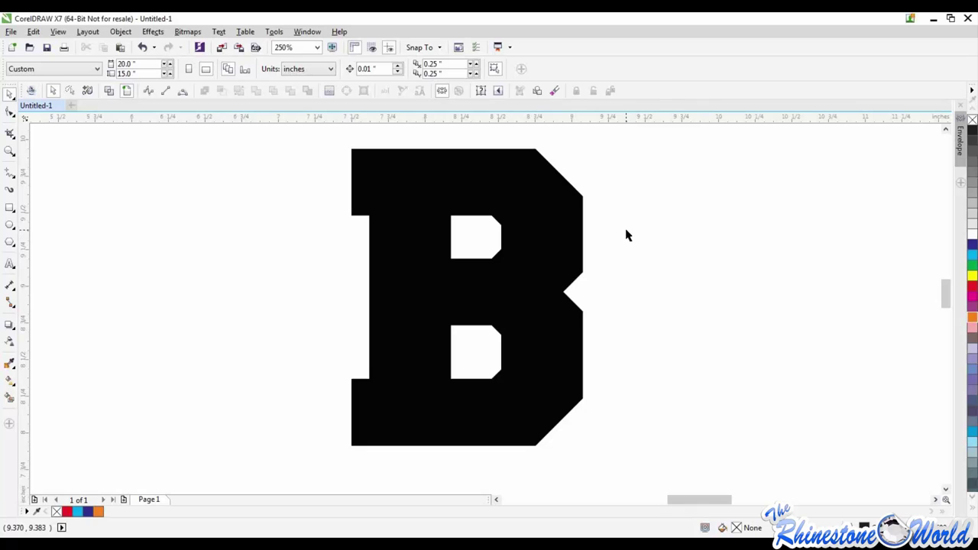
Delete the converted B curve and zoom the page to 62%.
scroll(626, 279, down, 2)
click(586, 268)
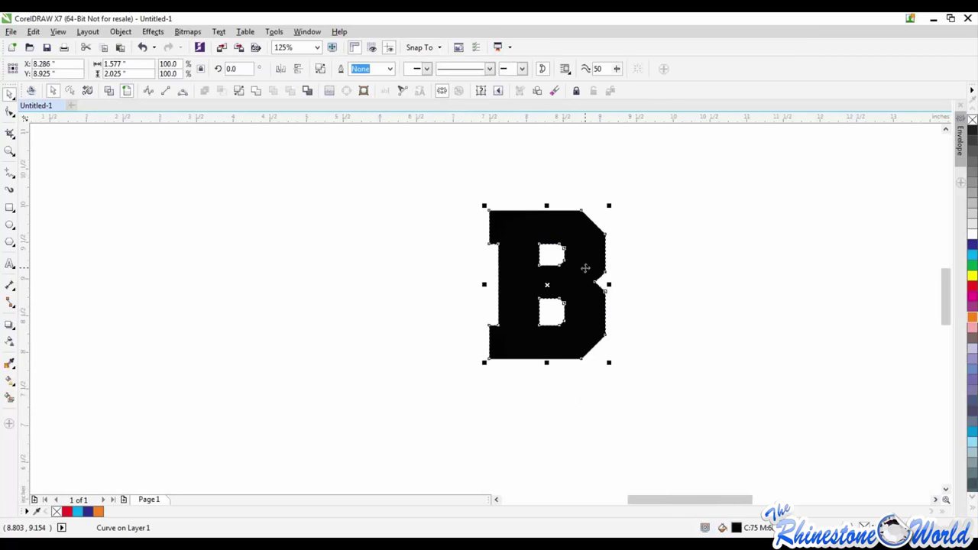
key(Delete)
scroll(570, 271, down, 4)
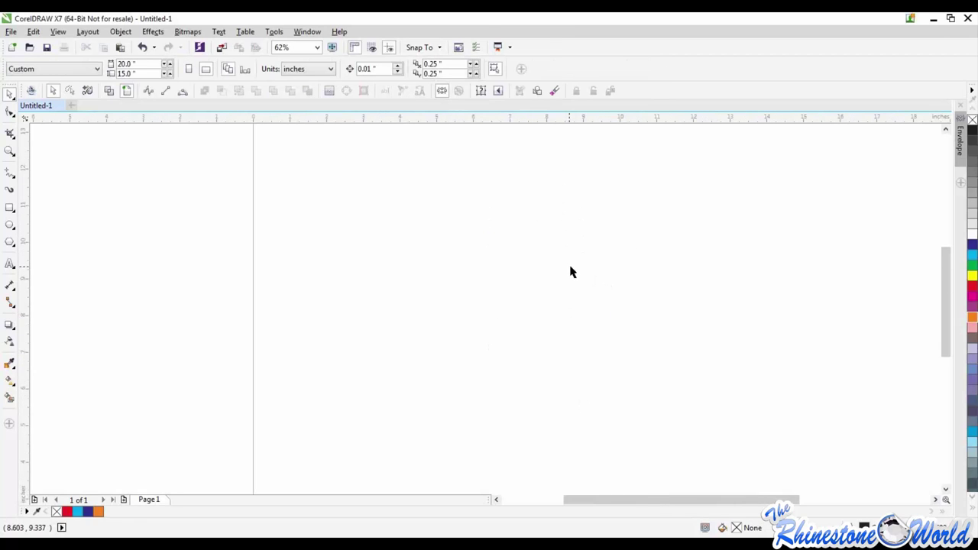
scroll(754, 252, up, 2)
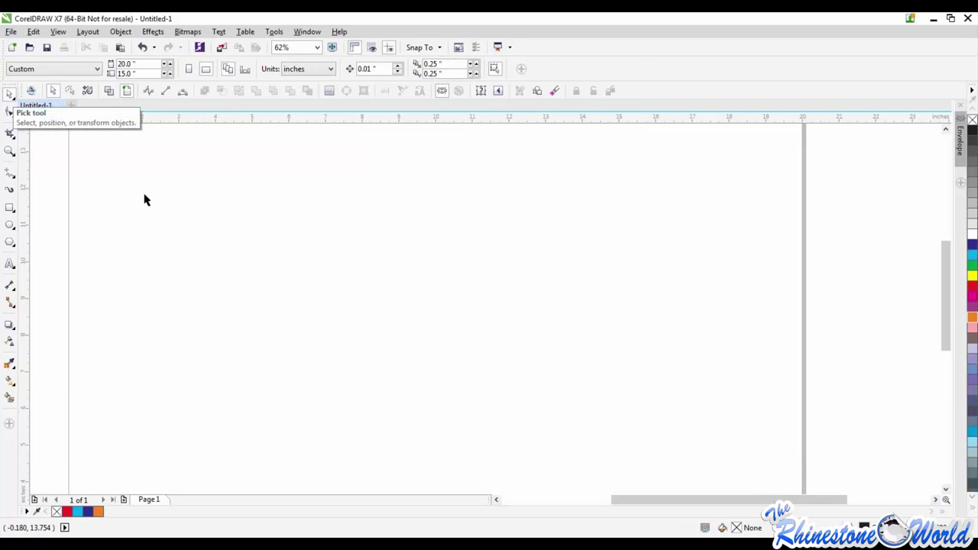
Draw five rectangles of different sizes, then move the left one upward.
click(10, 208)
drag(205, 232, 300, 295)
drag(309, 289, 390, 375)
drag(462, 301, 521, 349)
drag(413, 210, 479, 267)
drag(313, 177, 359, 221)
click(10, 93)
click(297, 219)
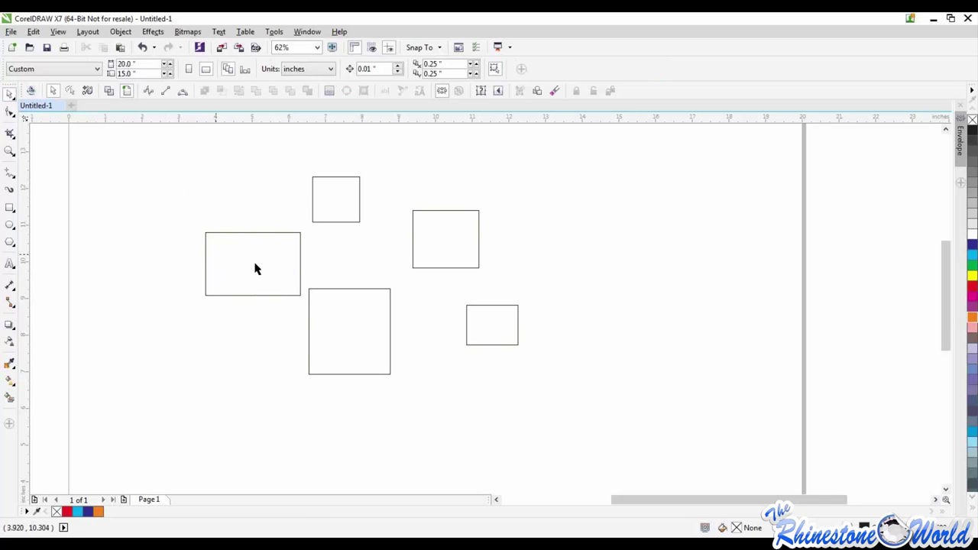
drag(234, 295, 234, 255)
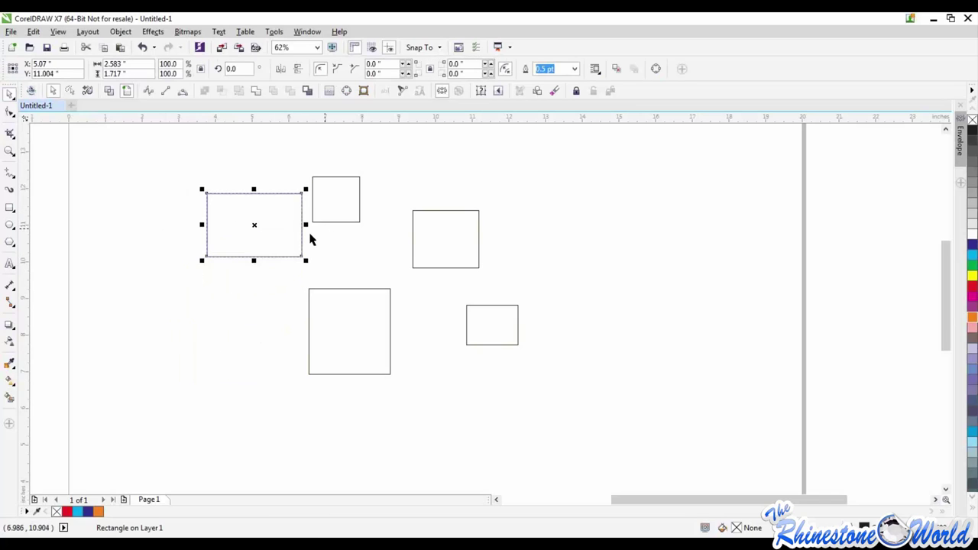
Drag each of the five rectangles to new spots around the page.
drag(281, 220, 241, 306)
drag(336, 210, 303, 258)
drag(430, 258, 536, 208)
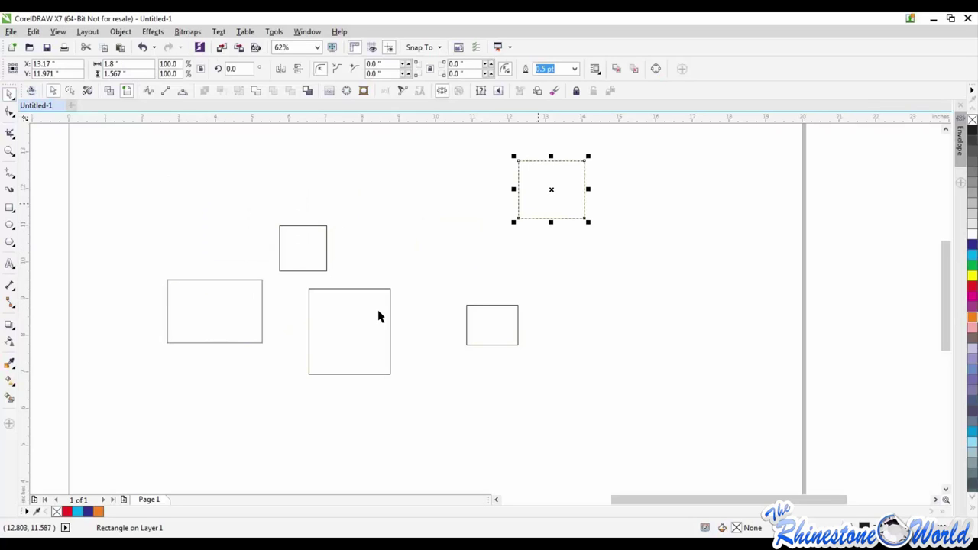
drag(389, 362, 412, 415)
drag(494, 328, 431, 248)
drag(583, 193, 573, 264)
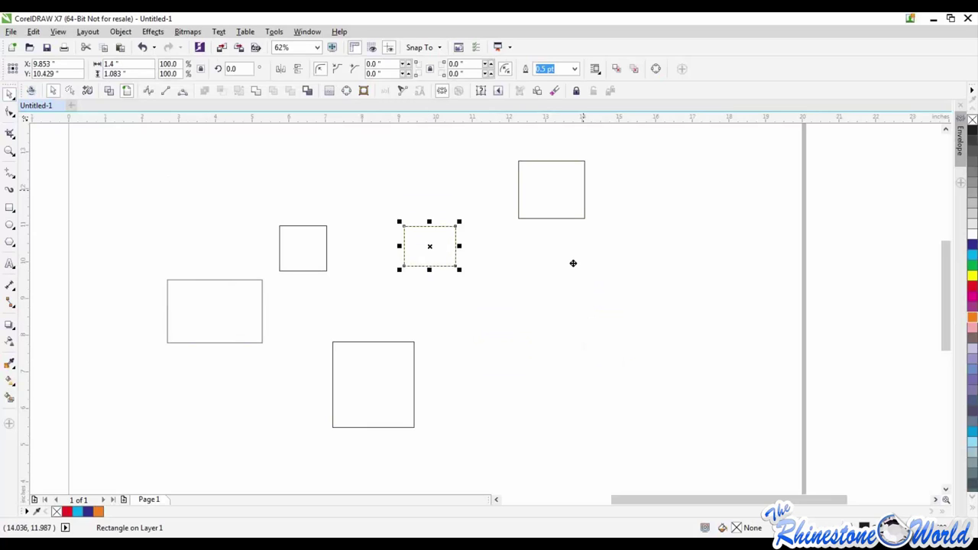
drag(429, 252, 471, 214)
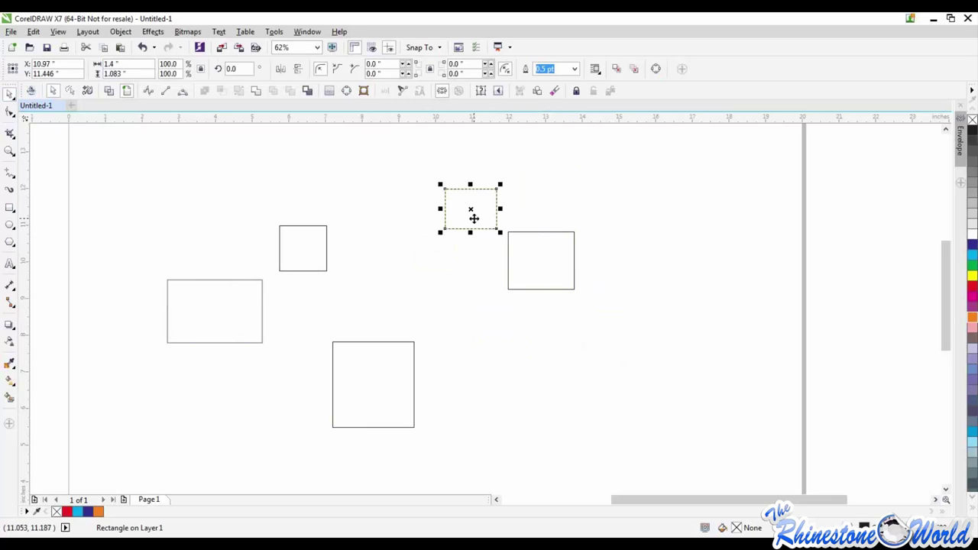
click(612, 229)
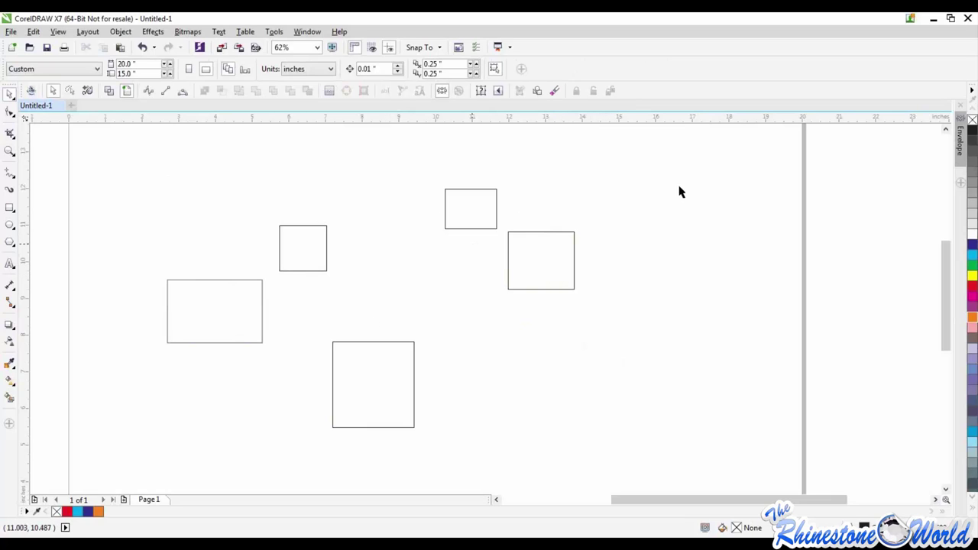
Marquee-select groups of the upper rectangles and shift them slightly right and down.
drag(653, 145, 409, 319)
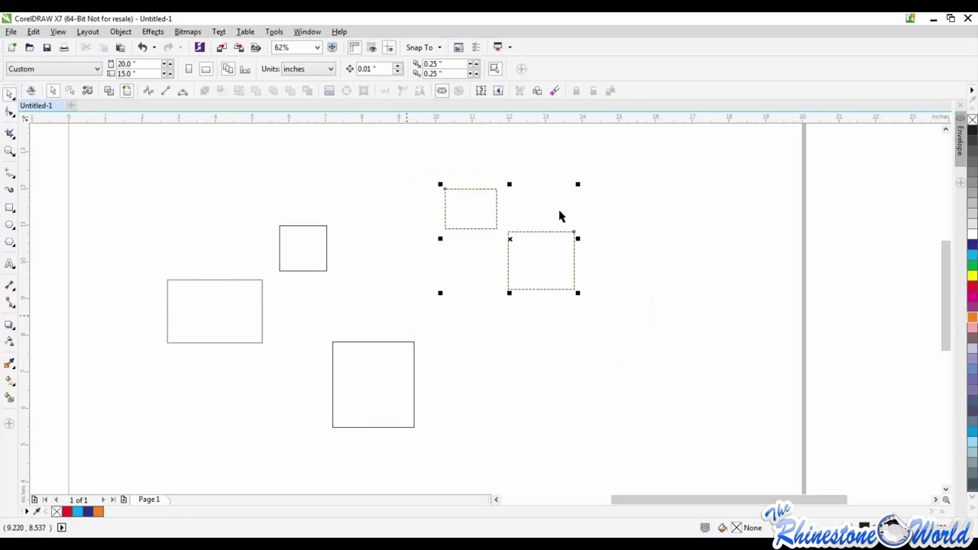
click(282, 339)
drag(644, 138, 232, 383)
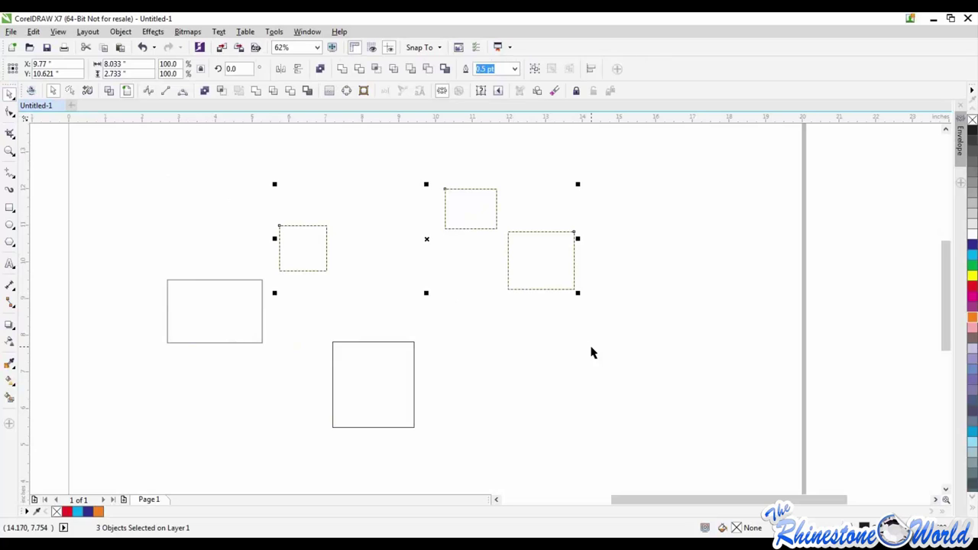
drag(623, 154, 244, 448)
mouse_move(406, 346)
mouse_down()
mouse_move(657, 385)
mouse_move(411, 357)
mouse_move(421, 348)
mouse_up()
click(625, 186)
drag(541, 145, 280, 266)
mouse_move(329, 231)
mouse_down()
mouse_move(323, 226)
mouse_move(354, 253)
mouse_move(334, 258)
mouse_move(320, 236)
mouse_up()
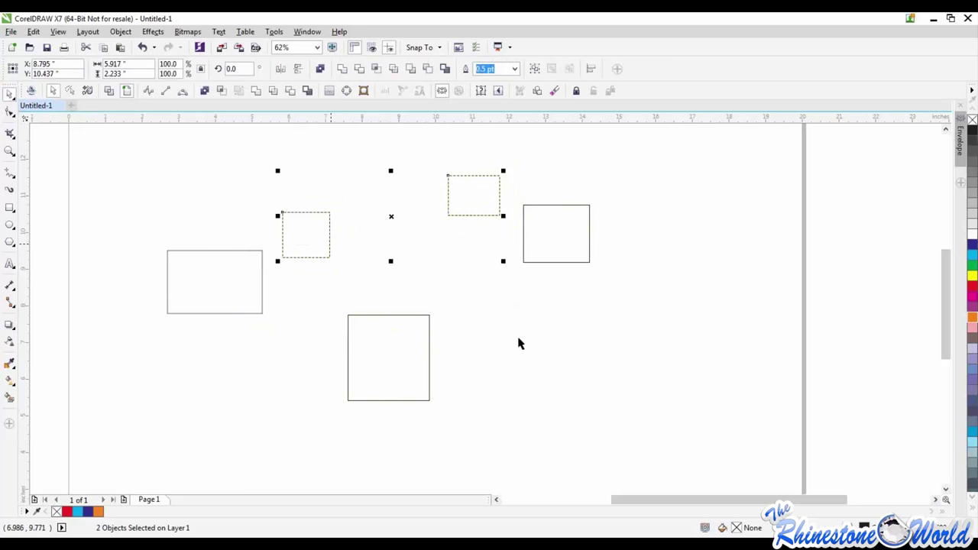
click(381, 196)
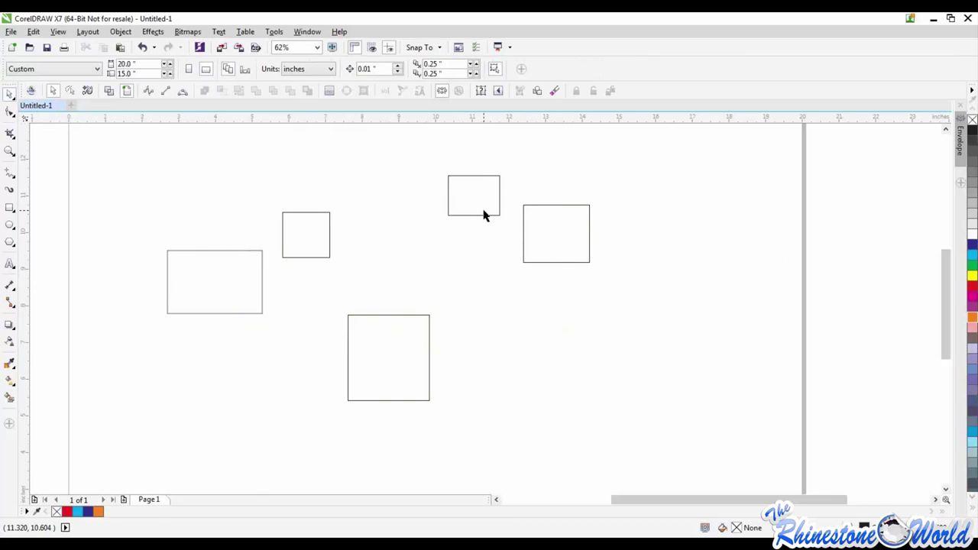
Reposition three rectangles together, then shift-select the top and left rectangles and move that pair.
click(473, 176)
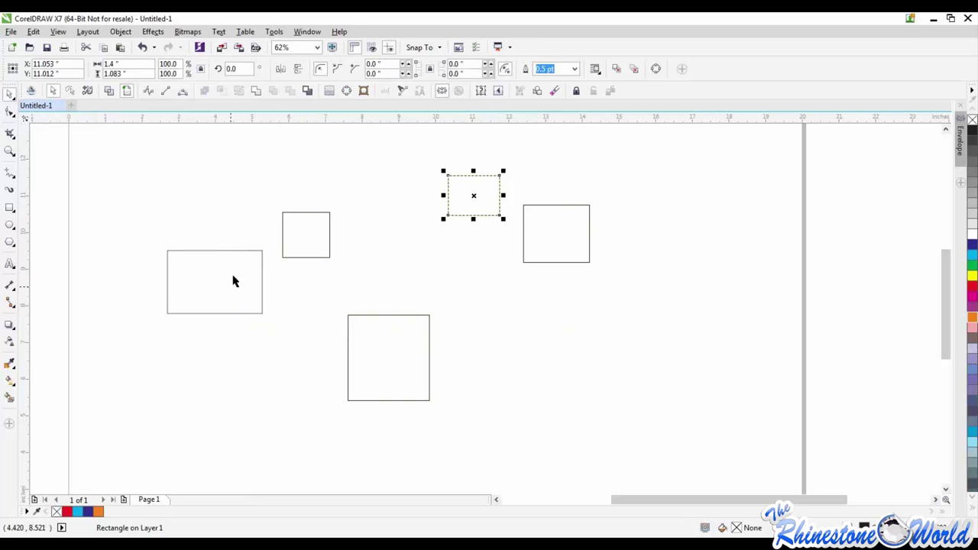
drag(517, 154, 144, 338)
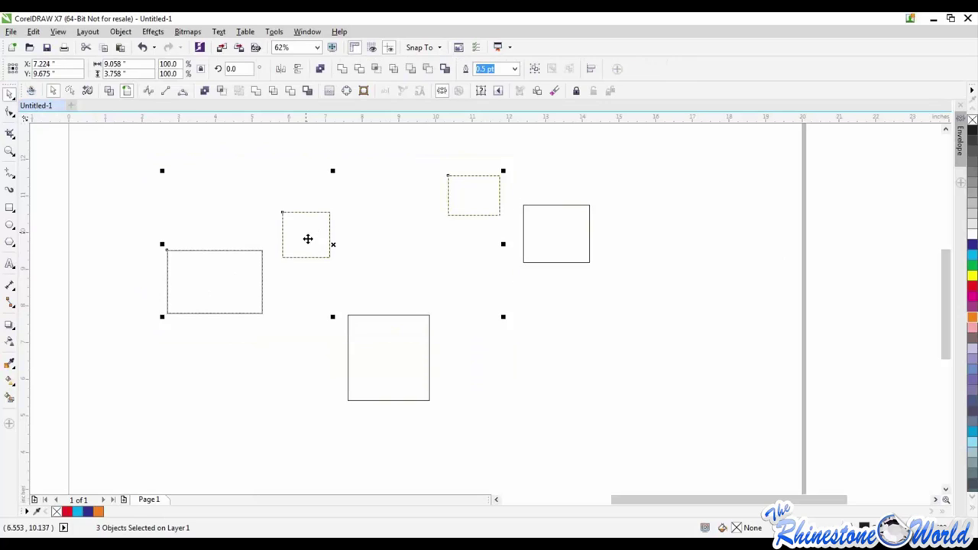
mouse_move(308, 239)
mouse_down()
mouse_move(300, 244)
mouse_move(308, 238)
mouse_up()
click(464, 203)
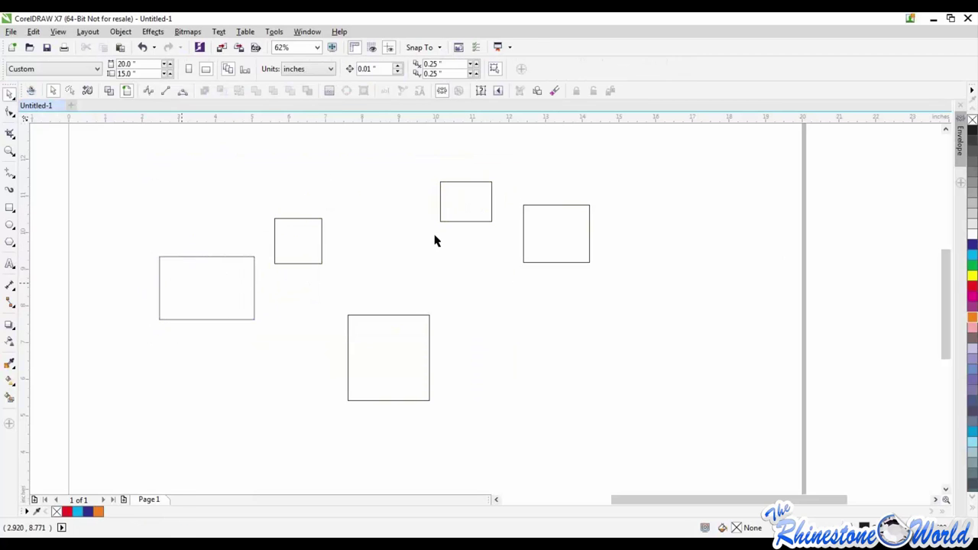
click(479, 205)
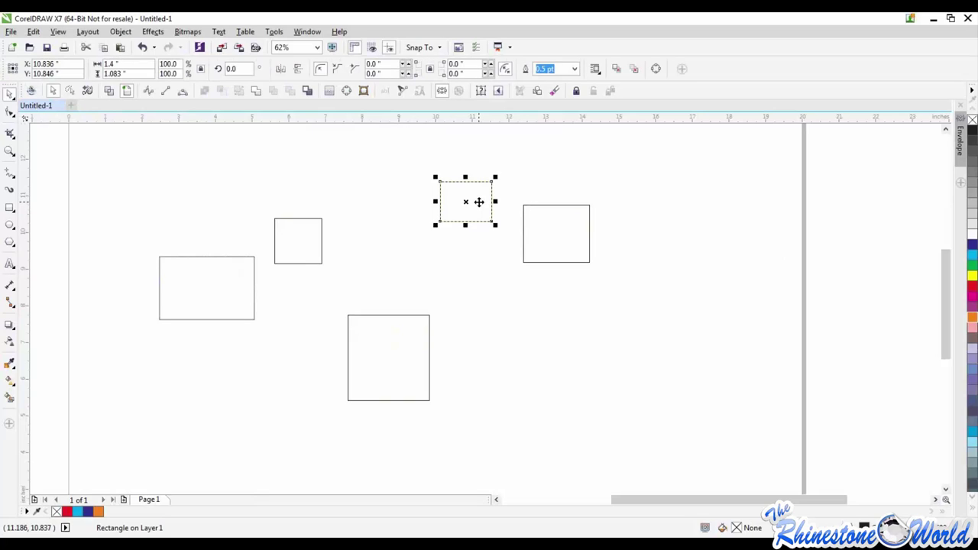
shift+click(231, 294)
drag(232, 291, 385, 367)
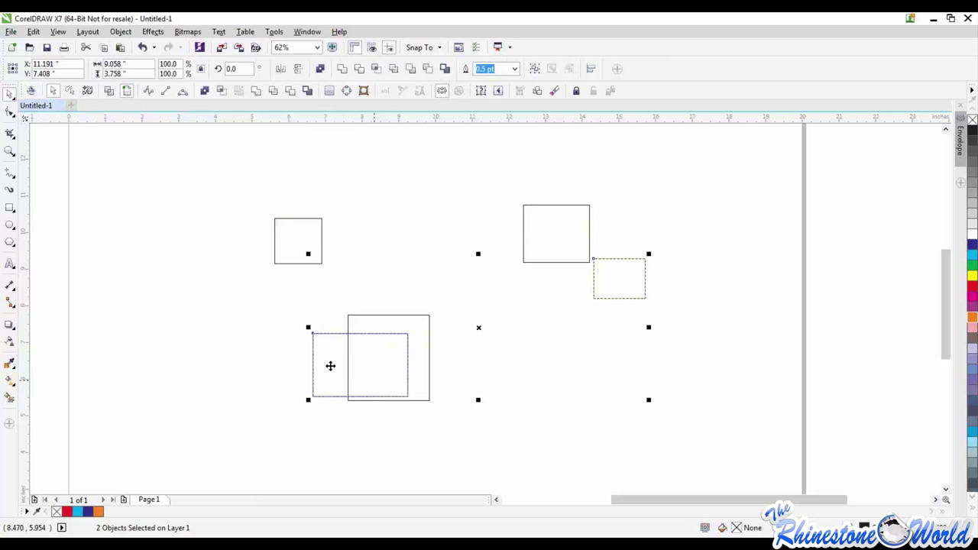
drag(313, 341, 190, 308)
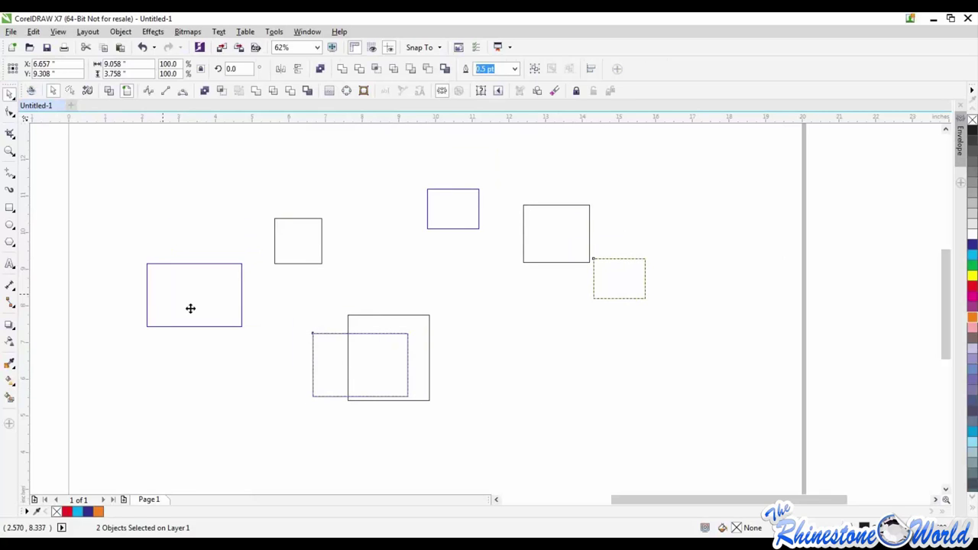
click(553, 188)
Shift-select the top, right and left rectangles, move them down, then shift the right one down-left.
click(460, 205)
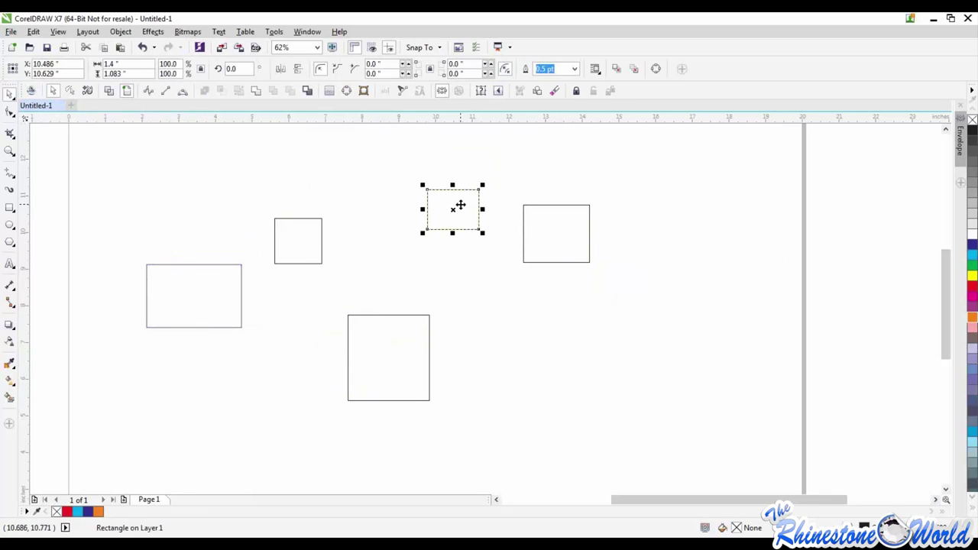
shift+click(566, 247)
shift+click(210, 305)
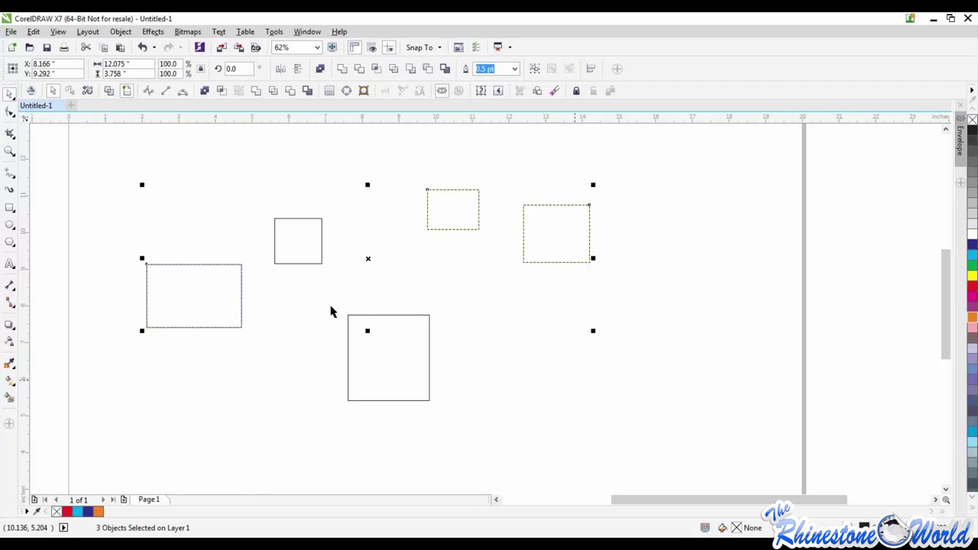
drag(251, 311, 255, 333)
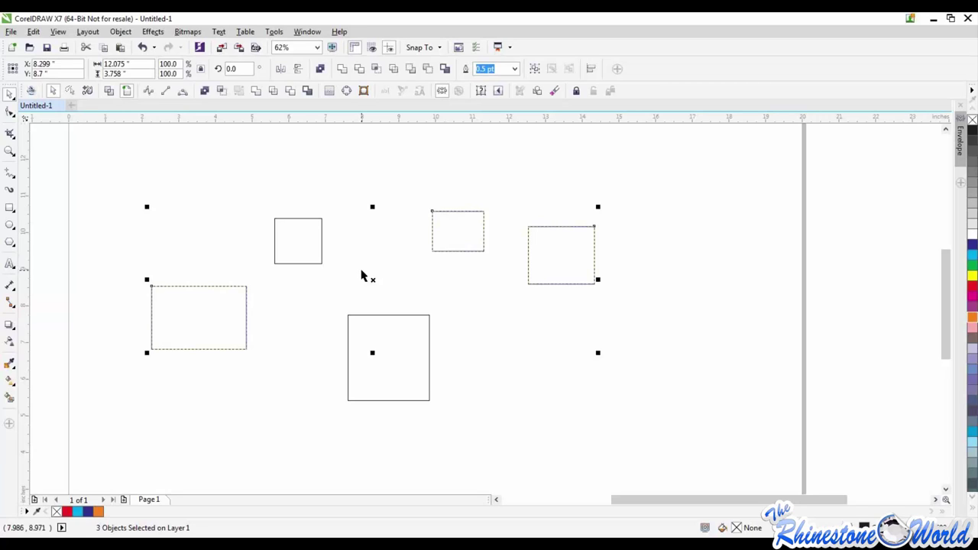
click(518, 201)
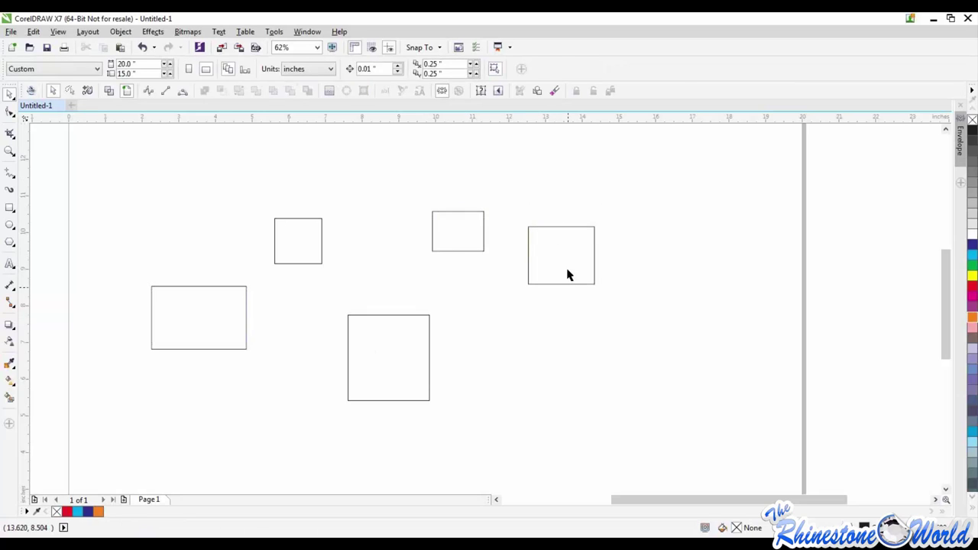
drag(568, 275, 528, 320)
Drag the left, right, top-right and small top rectangles inward until their edges nearly touch.
drag(224, 325, 299, 322)
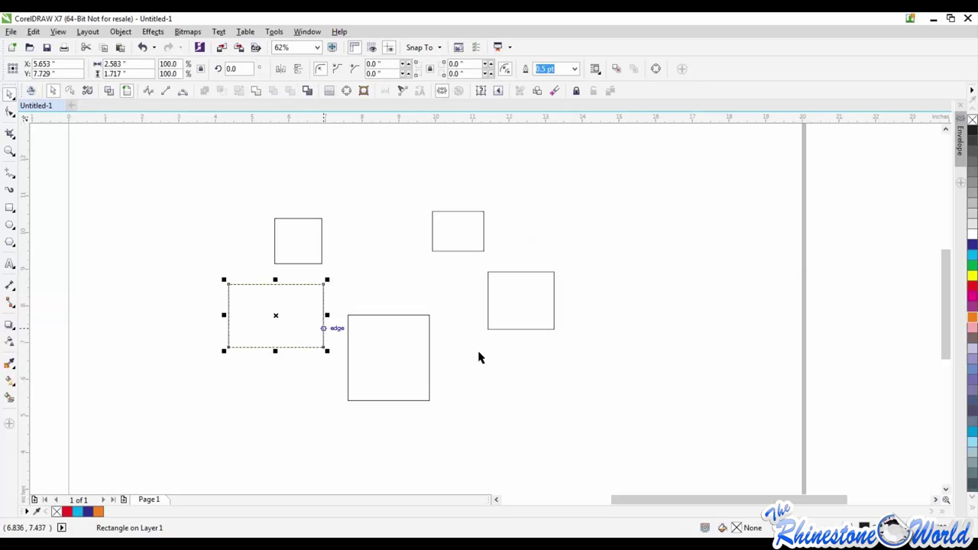
drag(507, 317, 455, 359)
drag(448, 225, 415, 284)
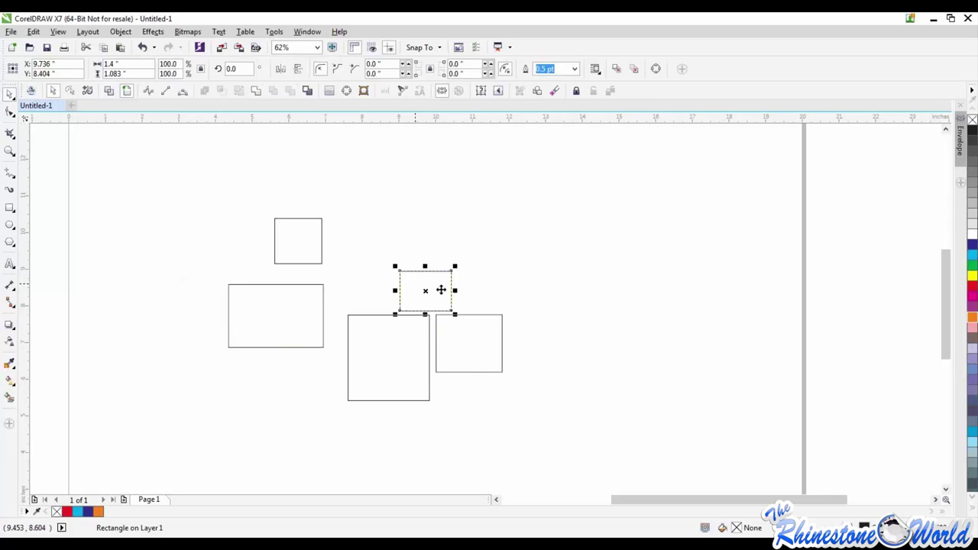
click(489, 283)
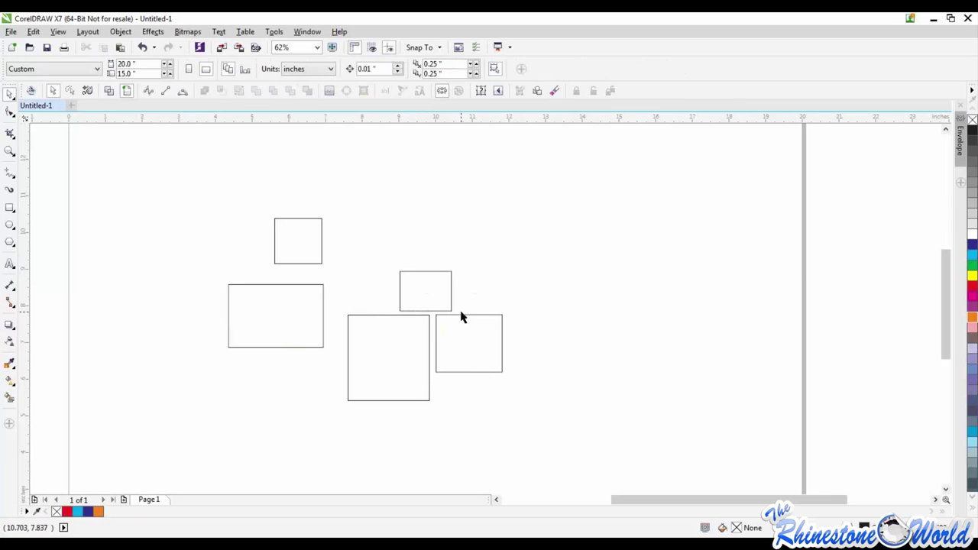
drag(304, 337, 450, 253)
drag(322, 260, 488, 284)
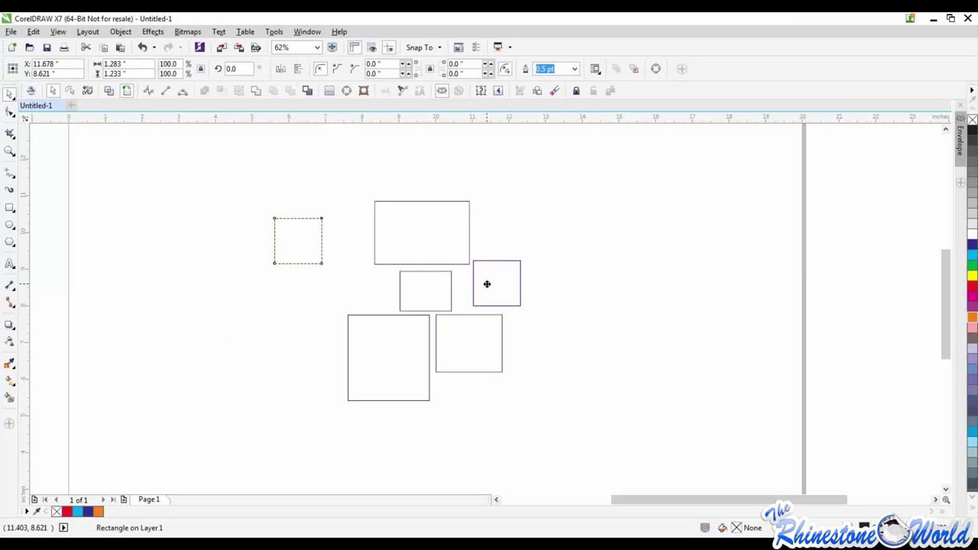
click(630, 361)
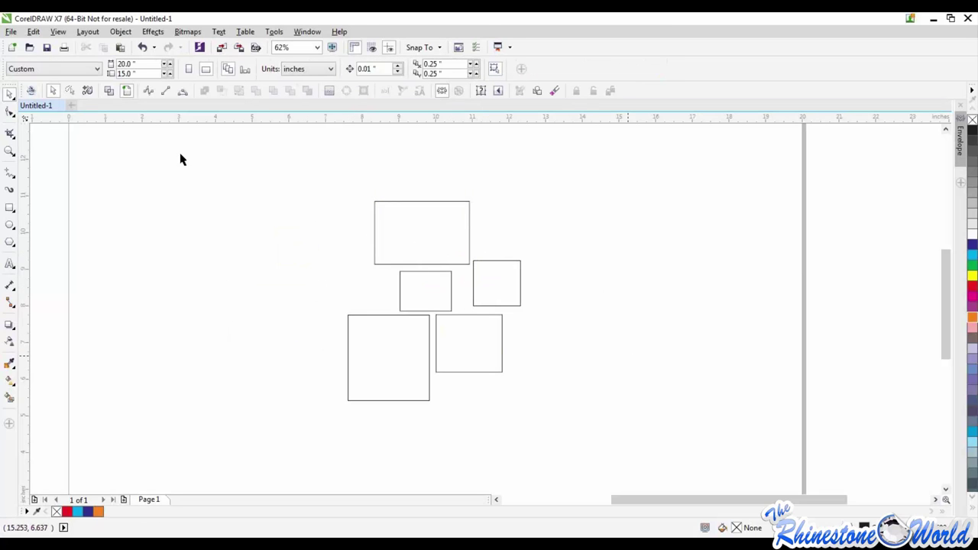
Switch to Freehand Pick, lasso all five rectangles, and nudge the cluster up and right.
click(13, 100)
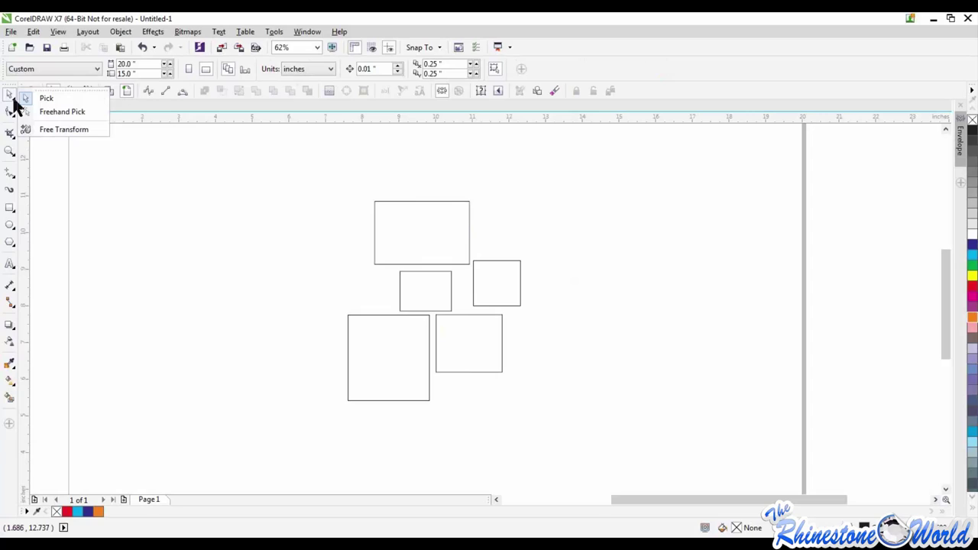
click(72, 112)
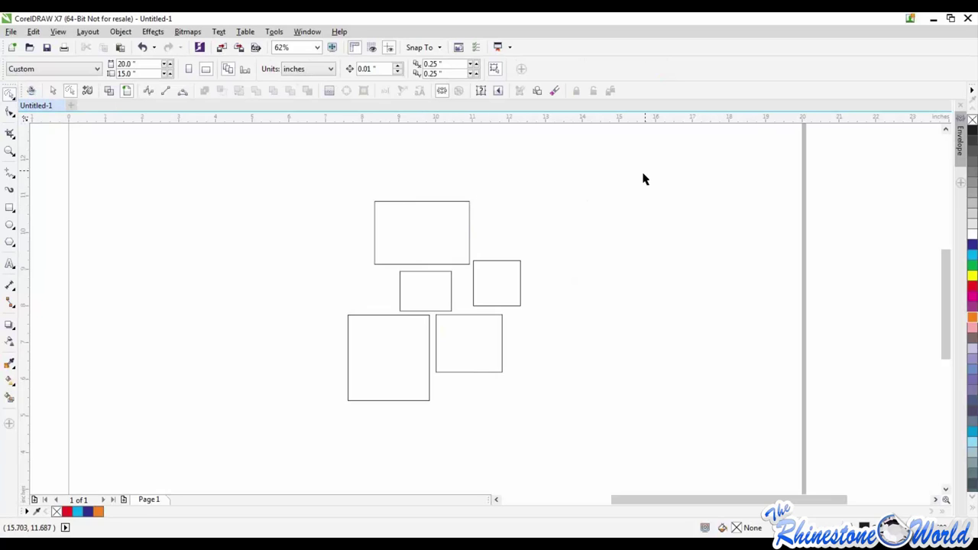
mouse_move(644, 174)
mouse_down()
mouse_move(586, 260)
mouse_move(574, 310)
mouse_move(554, 329)
mouse_move(509, 342)
mouse_move(472, 328)
mouse_move(449, 287)
mouse_move(447, 238)
mouse_move(480, 217)
mouse_move(530, 209)
mouse_move(515, 277)
mouse_up()
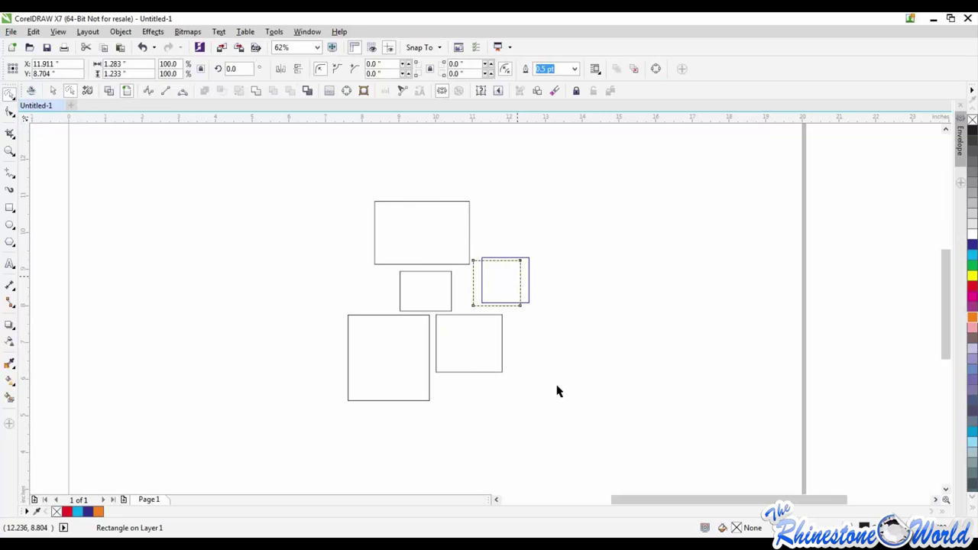
mouse_move(556, 205)
mouse_down()
mouse_move(536, 184)
mouse_move(402, 148)
mouse_move(332, 217)
mouse_move(344, 276)
mouse_move(463, 292)
mouse_move(496, 334)
mouse_move(550, 308)
mouse_move(554, 287)
mouse_move(530, 290)
mouse_up()
mouse_move(468, 240)
mouse_down()
mouse_move(421, 225)
mouse_move(428, 255)
mouse_move(449, 240)
mouse_up()
click(565, 252)
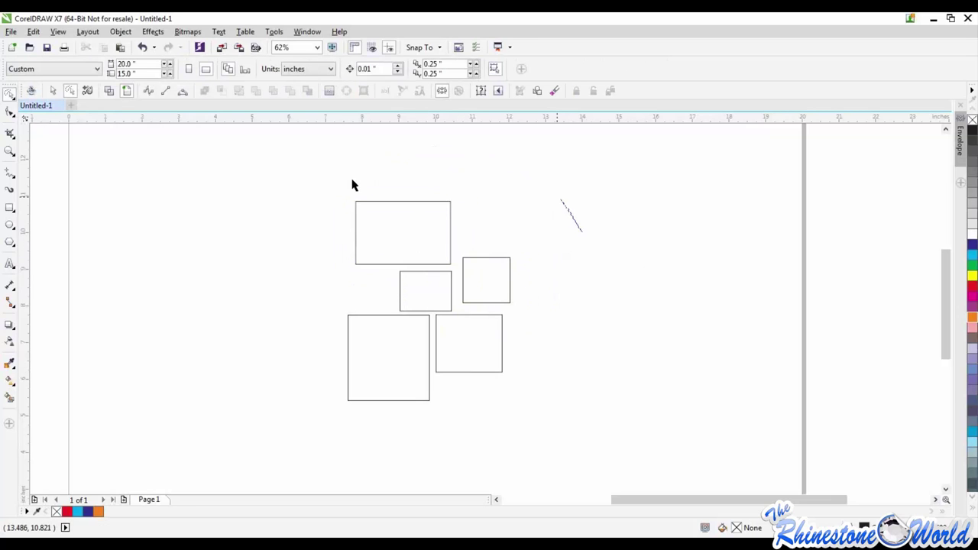
mouse_move(351, 184)
mouse_down()
mouse_move(329, 395)
mouse_move(616, 343)
mouse_move(585, 245)
mouse_up()
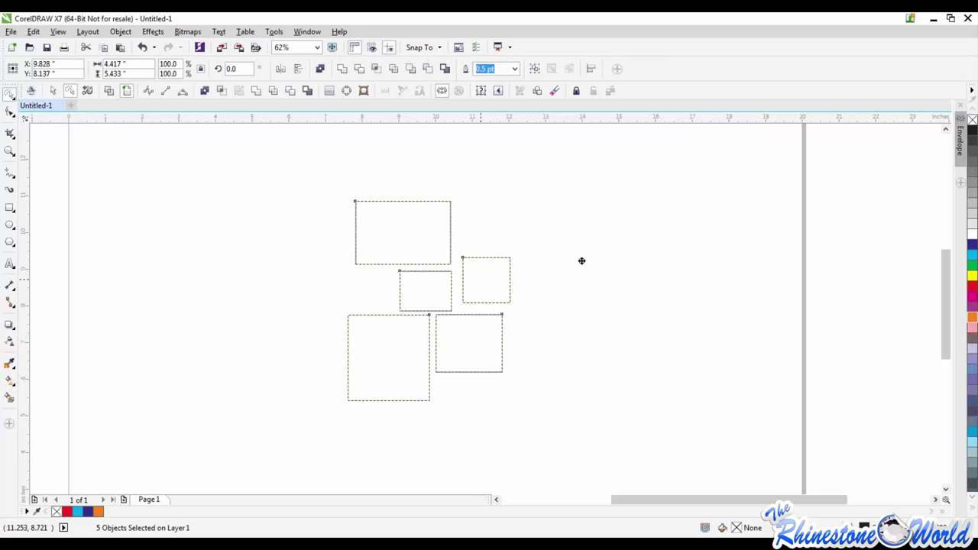
mouse_move(481, 280)
mouse_down()
mouse_move(500, 283)
mouse_move(495, 272)
mouse_up()
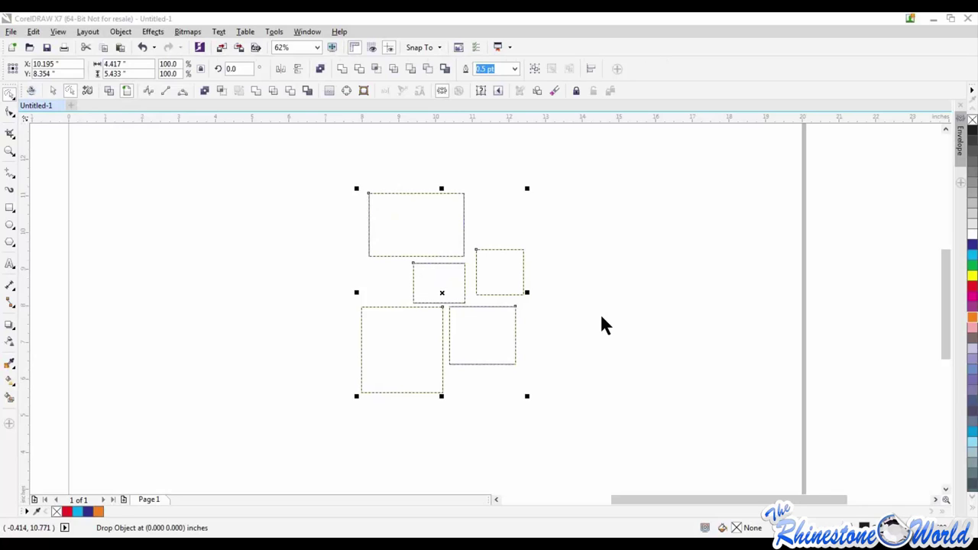
Import the Baseball Mom design, delete the five rectangles, and drag the graphic left onto the page.
drag(604, 325, 583, 304)
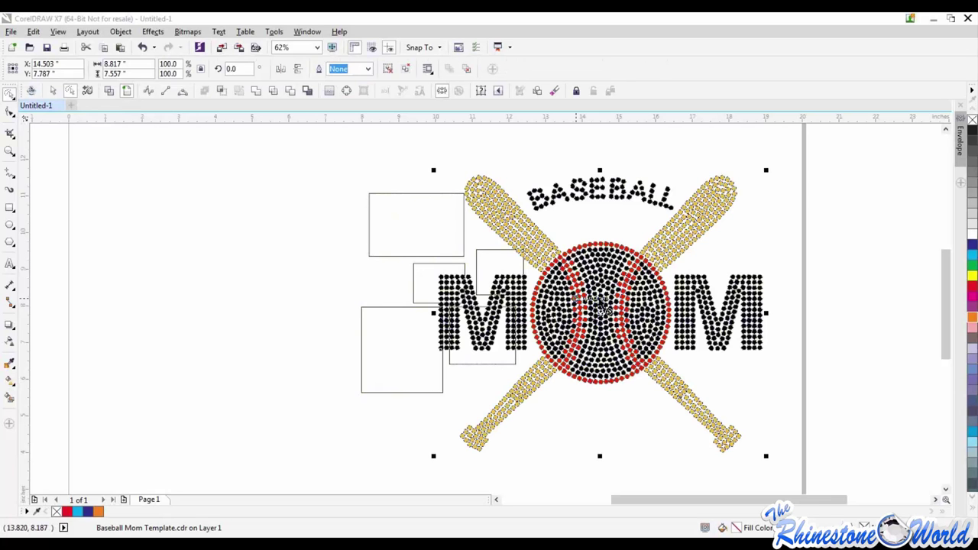
mouse_move(541, 182)
mouse_down()
mouse_move(311, 298)
mouse_move(329, 405)
mouse_move(437, 132)
mouse_move(385, 436)
mouse_move(533, 392)
mouse_move(552, 252)
mouse_move(512, 198)
mouse_up()
key(Delete)
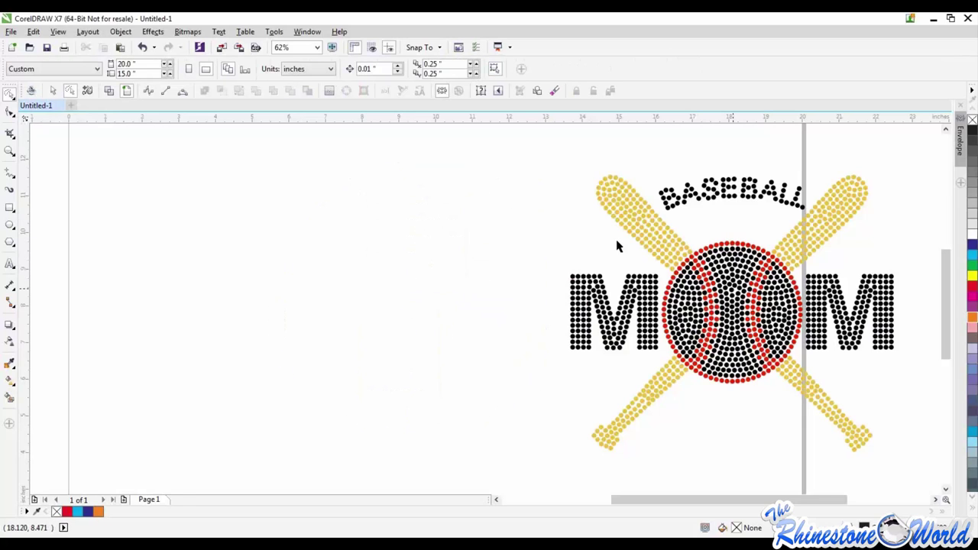
mouse_move(668, 148)
mouse_down()
mouse_move(480, 227)
mouse_move(481, 491)
mouse_up()
scroll(647, 321, right, 3)
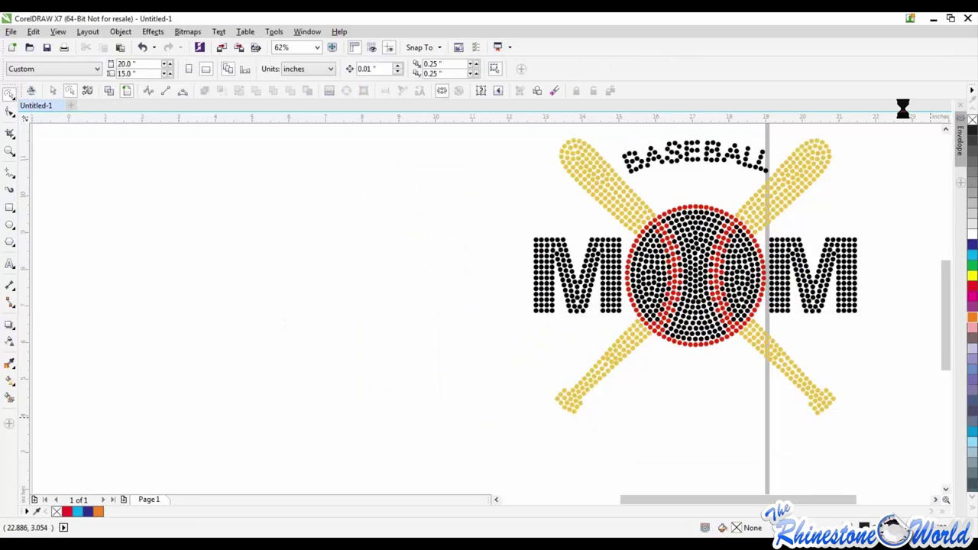
click(647, 321)
drag(647, 321, 401, 309)
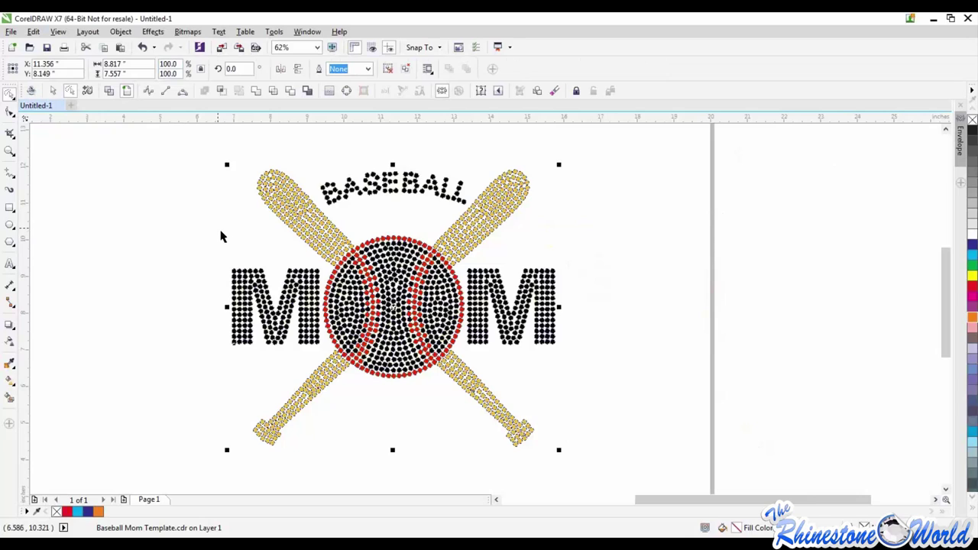
click(380, 294)
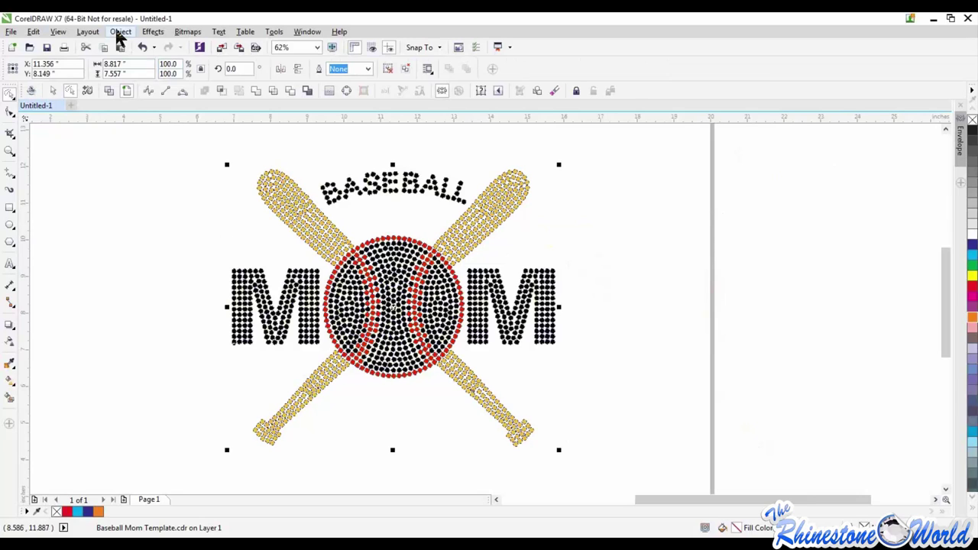
click(120, 33)
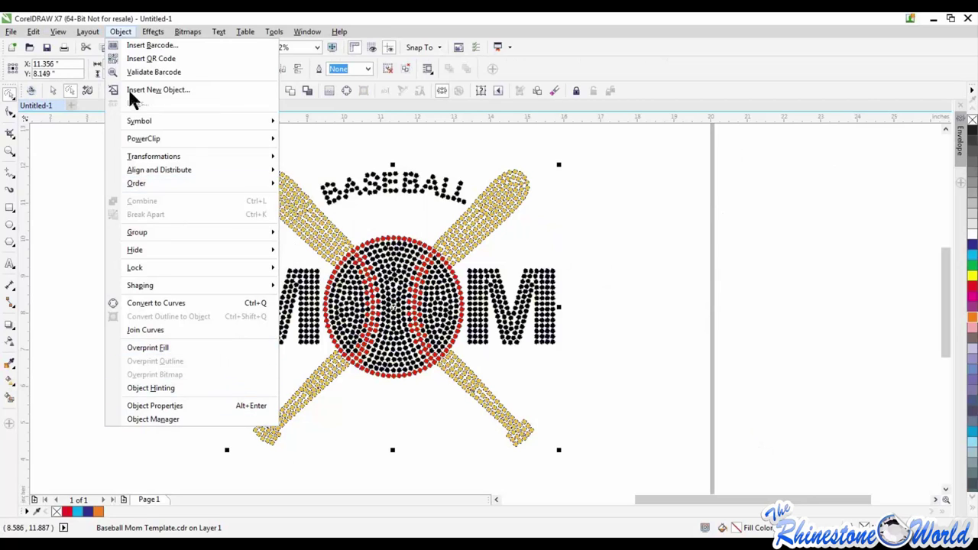
click(60, 32)
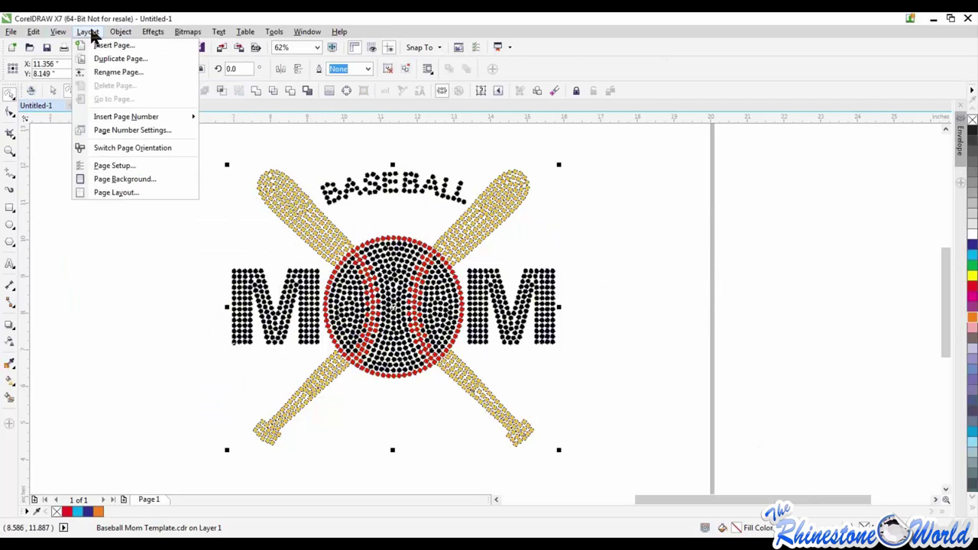
mouse_move(157, 36)
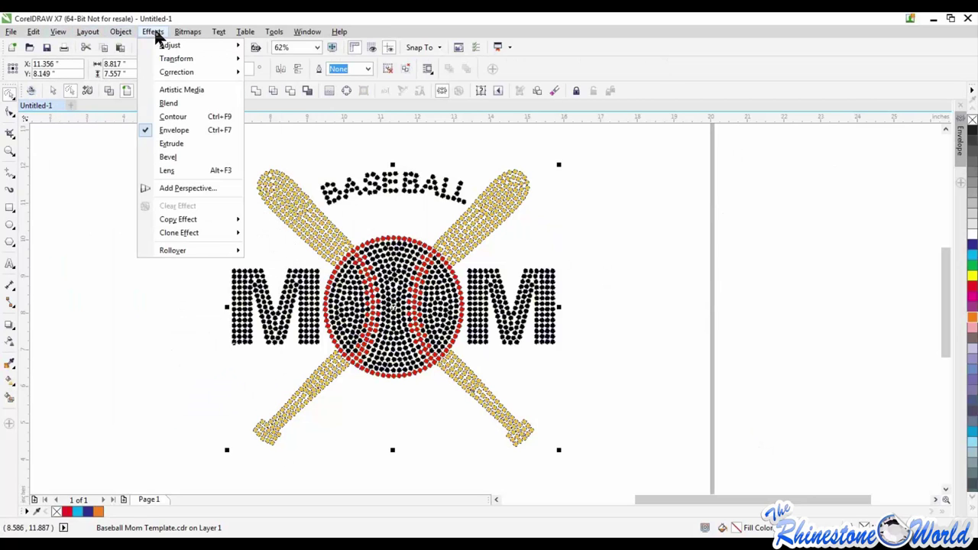
click(33, 95)
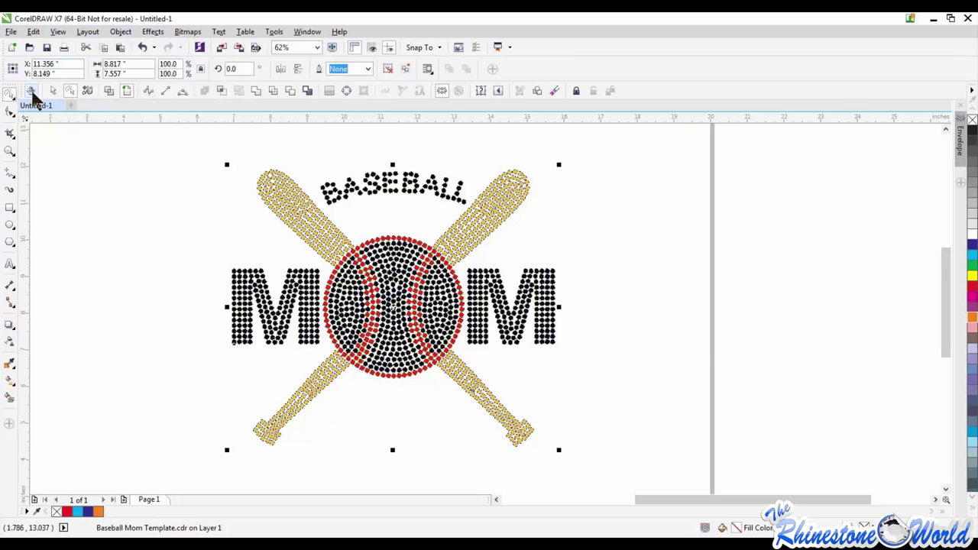
Open TRW Stone Wizard v2.10 and apply UnGroup All to the Baseball Mom design.
click(32, 92)
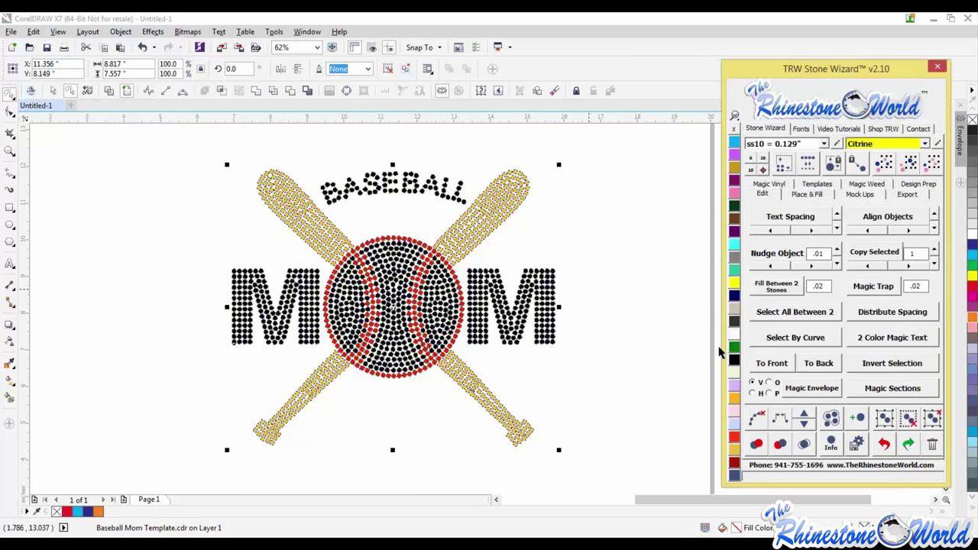
click(932, 421)
scroll(562, 310, up, 2)
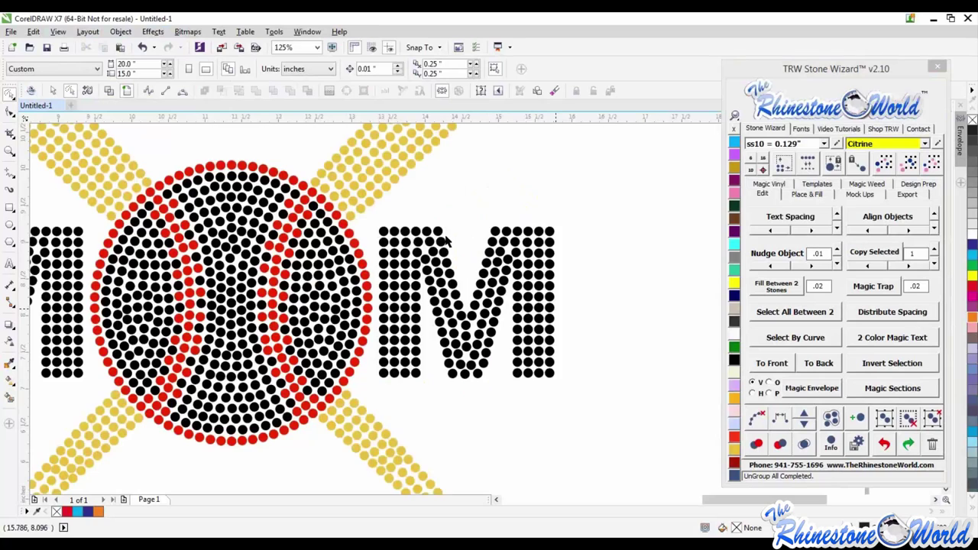
scroll(449, 270, down, 2)
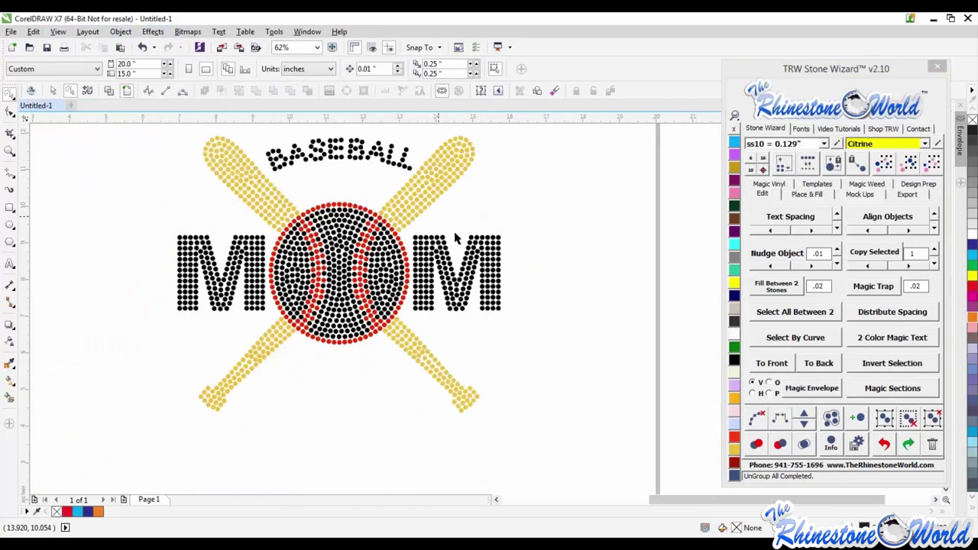
scroll(457, 239, up, 2)
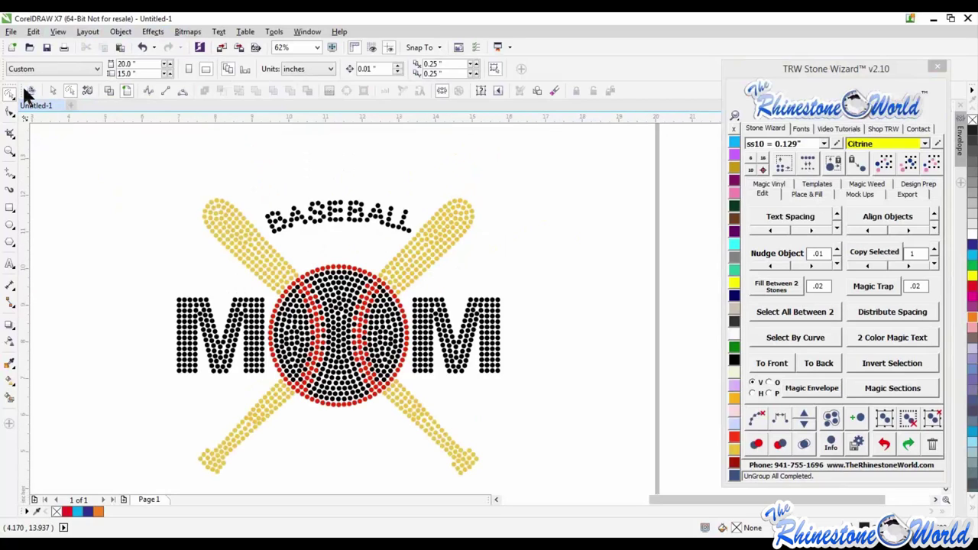
click(14, 102)
click(33, 95)
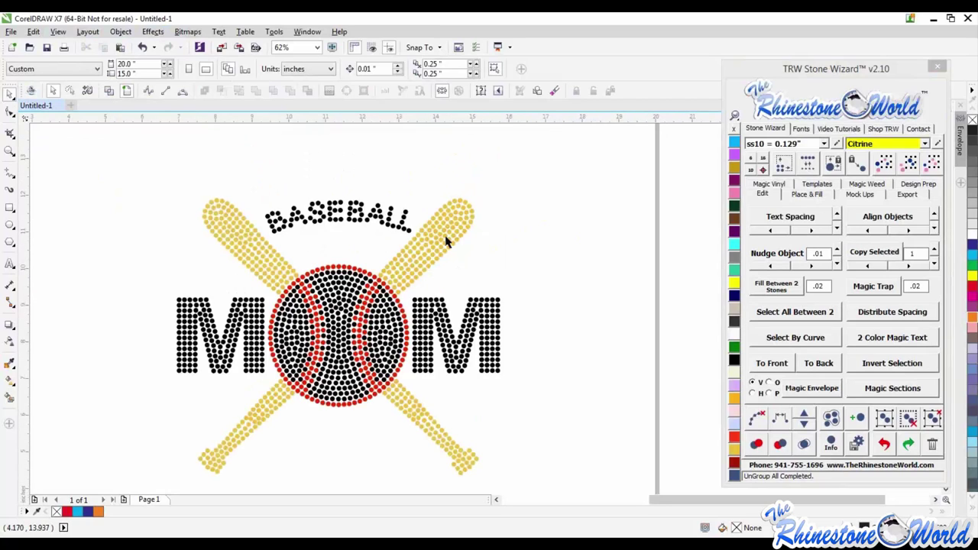
drag(491, 174, 373, 296)
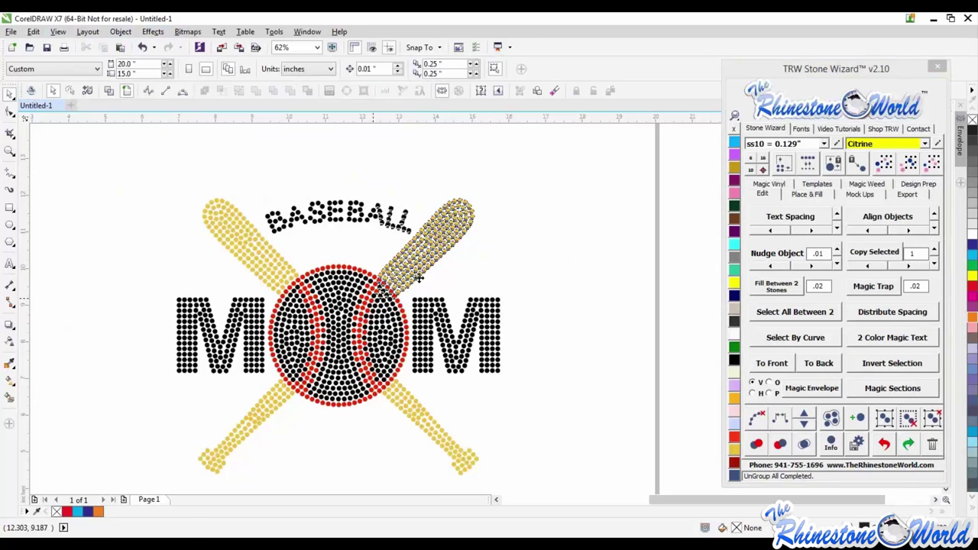
drag(420, 273, 550, 231)
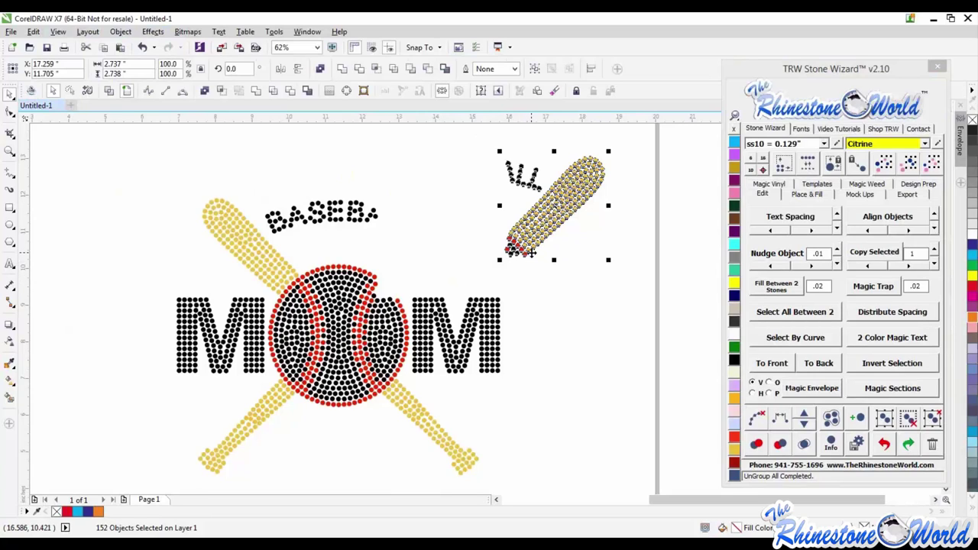
key(ctrl+z)
key(Escape)
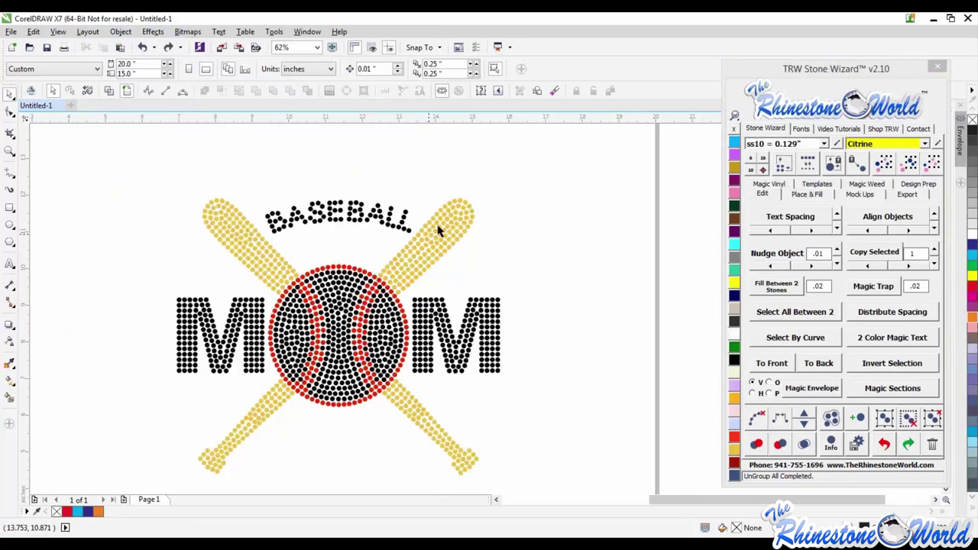
scroll(440, 230, up, 2)
Select two stones at the right bat's tip, then clear the selection.
click(482, 178)
shift+click(495, 182)
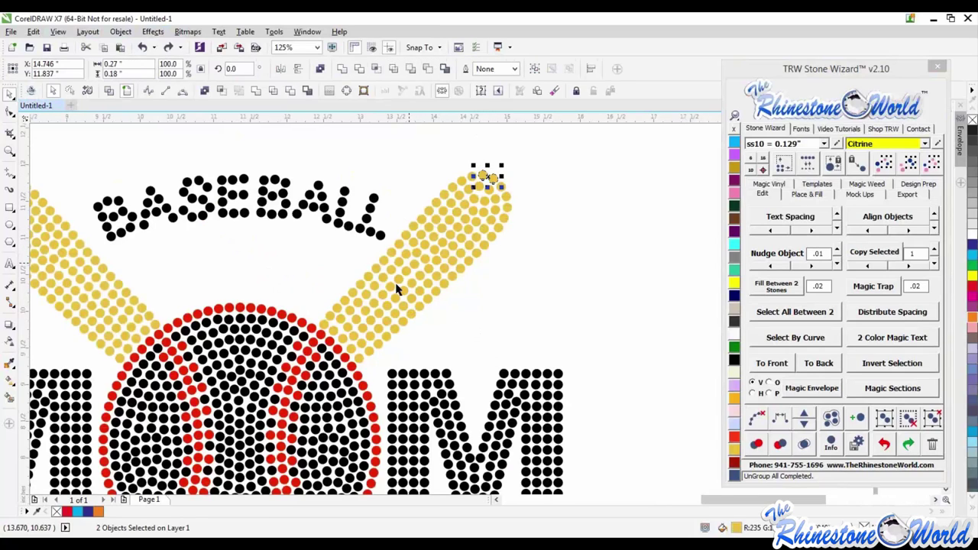
key(Escape)
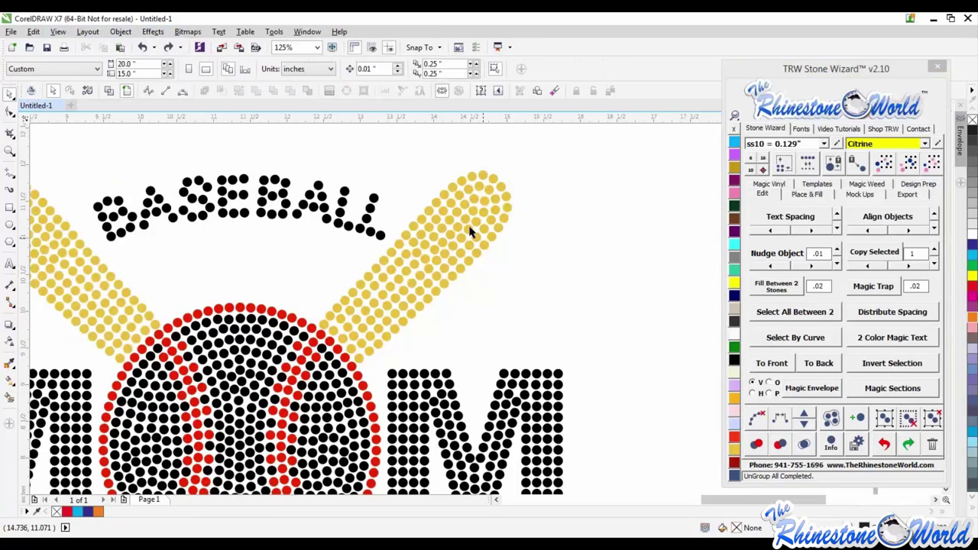
Lasso the right bat's upper 127 stones with Freehand Pick and move them up and right.
click(11, 98)
click(38, 112)
mouse_move(486, 314)
mouse_down()
mouse_move(516, 261)
mouse_move(529, 200)
mouse_move(519, 160)
mouse_move(487, 155)
mouse_move(439, 175)
mouse_move(318, 309)
mouse_move(316, 327)
mouse_move(376, 367)
mouse_up()
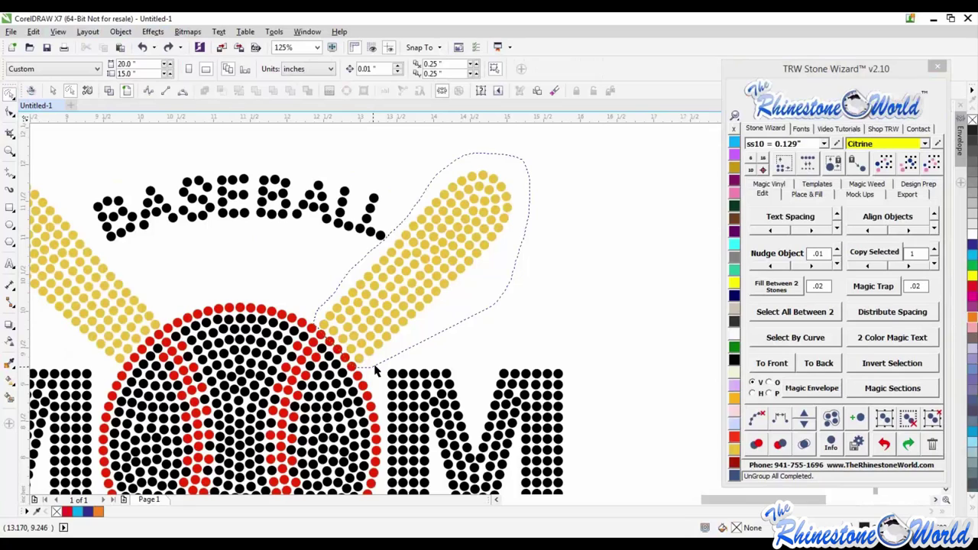
drag(375, 369, 374, 370)
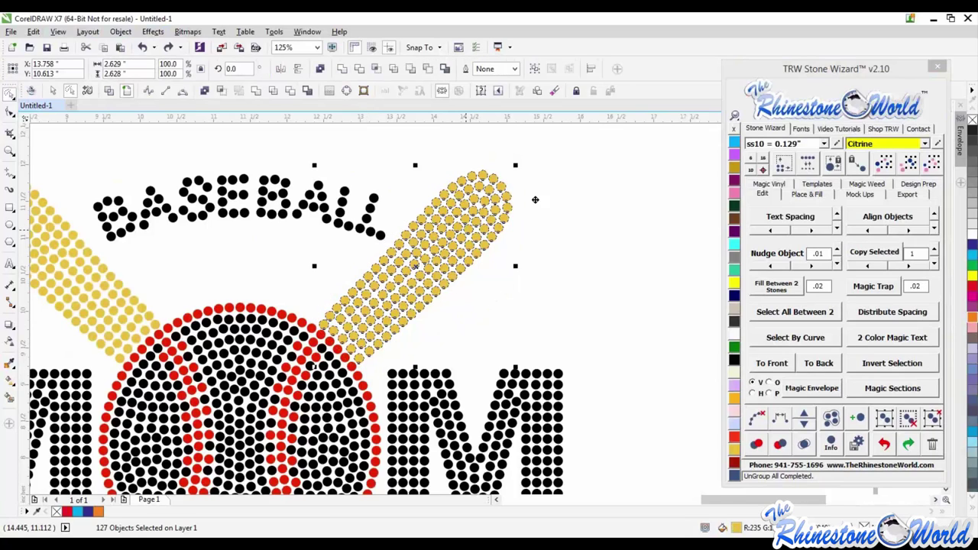
drag(535, 200, 650, 153)
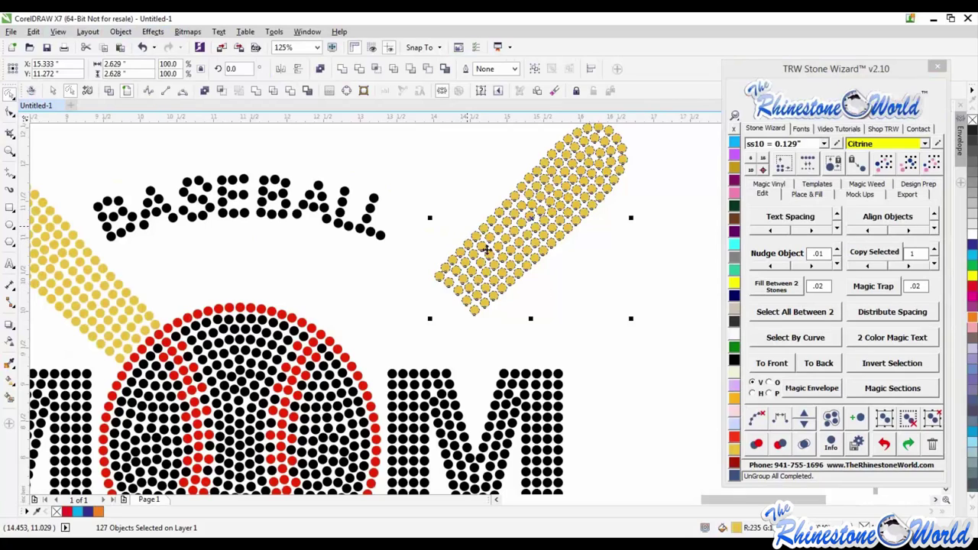
click(391, 315)
Lasso the S and the second B of BASEBALL and drag the B up and left.
scroll(394, 253, down, 2)
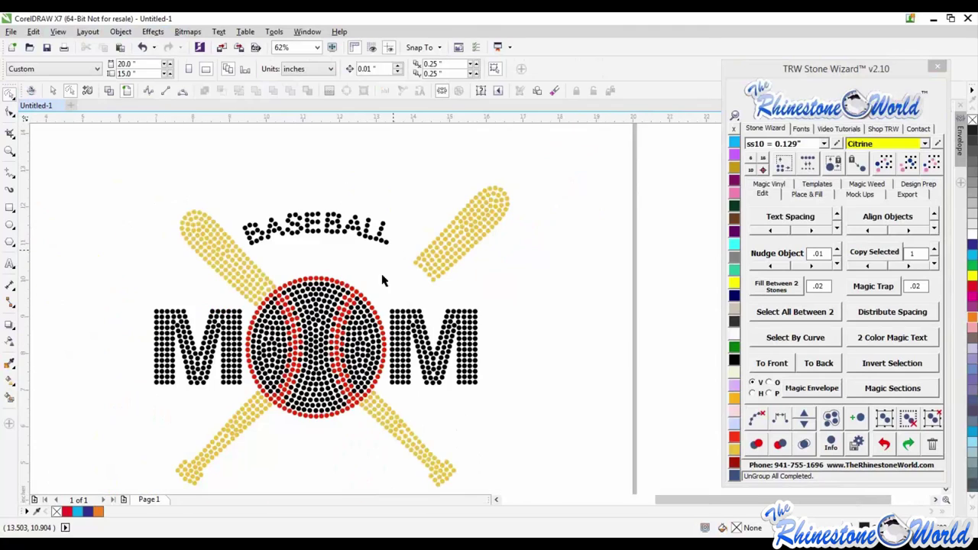
scroll(336, 243, down, 2)
scroll(334, 242, up, 2)
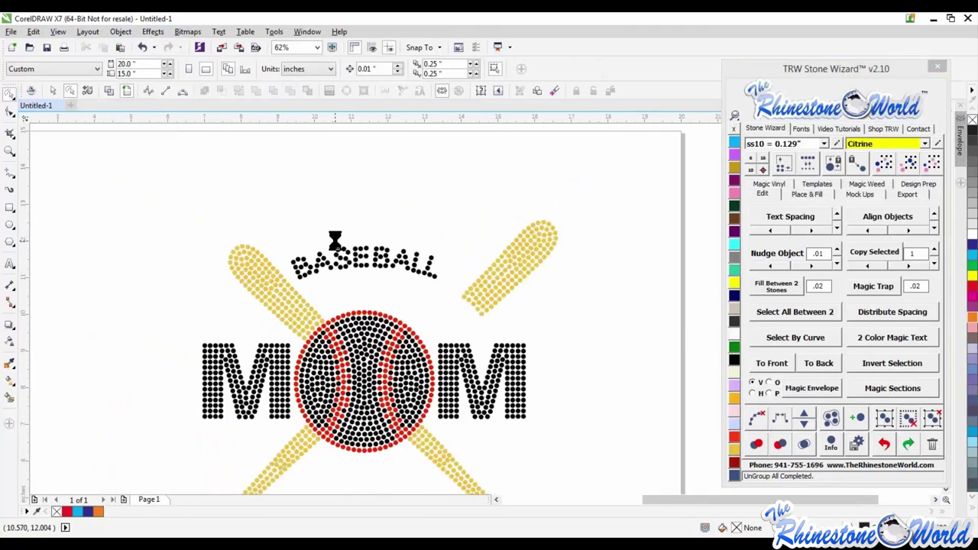
scroll(335, 242, up, 2)
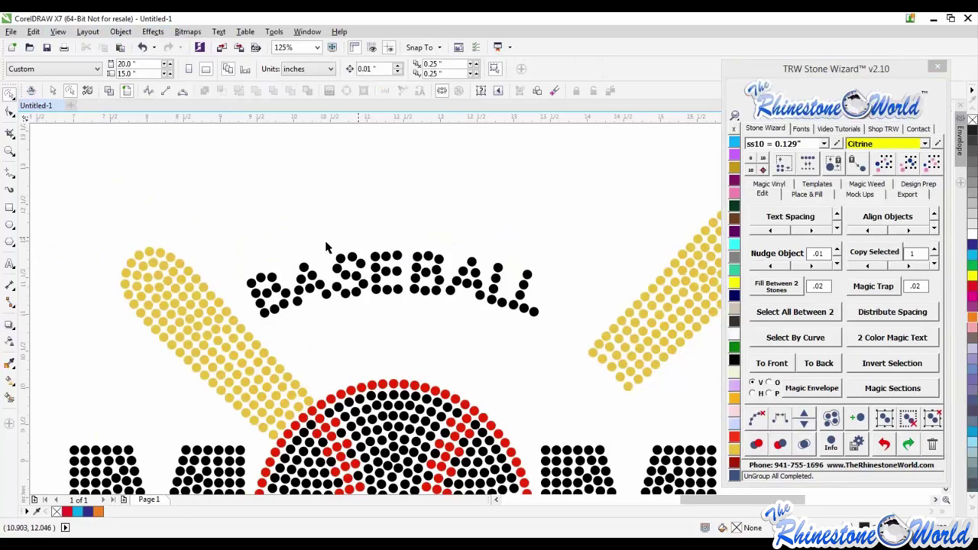
mouse_move(325, 246)
mouse_down()
mouse_move(340, 307)
mouse_move(372, 301)
mouse_move(375, 260)
mouse_move(368, 246)
mouse_move(361, 263)
mouse_move(360, 243)
mouse_move(476, 181)
mouse_up()
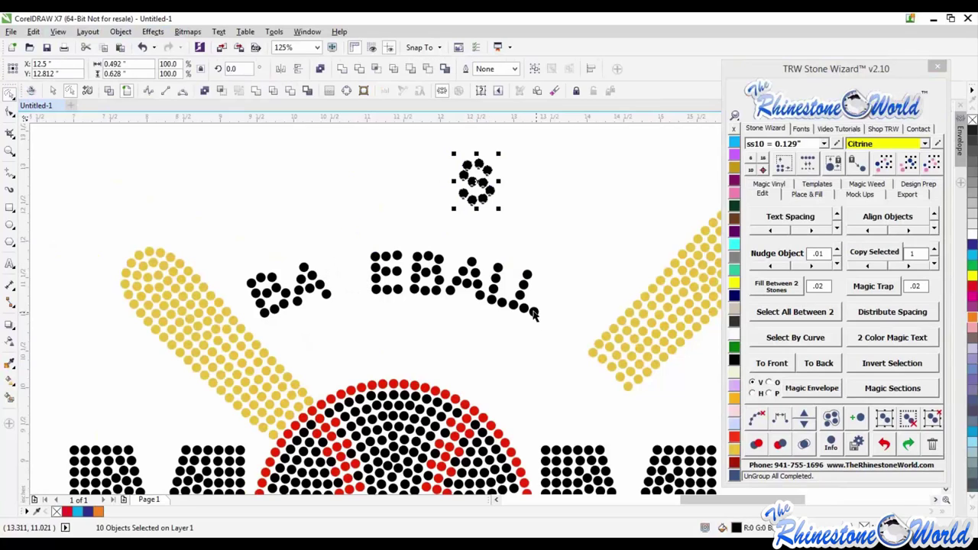
mouse_move(441, 233)
mouse_down()
mouse_move(403, 266)
mouse_move(429, 316)
mouse_move(456, 269)
mouse_move(442, 234)
mouse_up()
drag(428, 275, 337, 192)
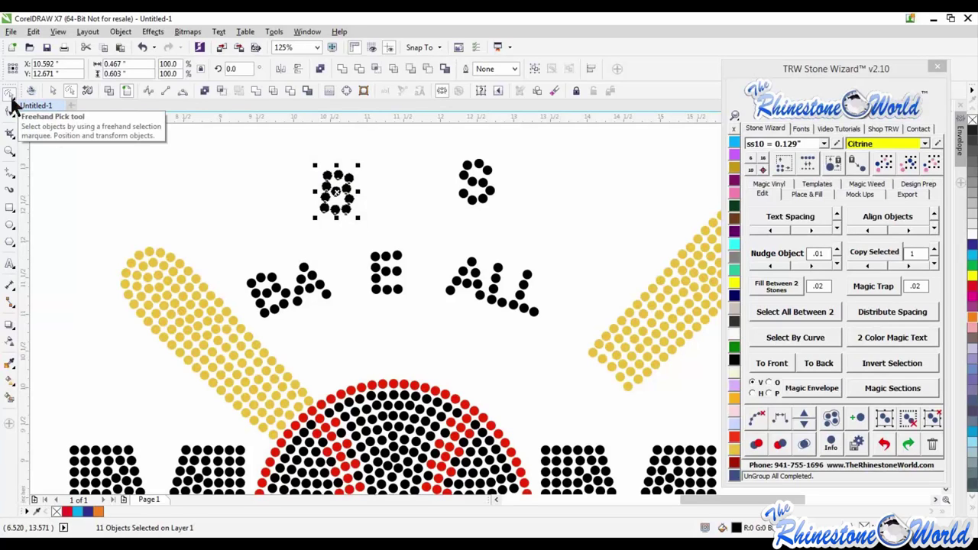
click(572, 248)
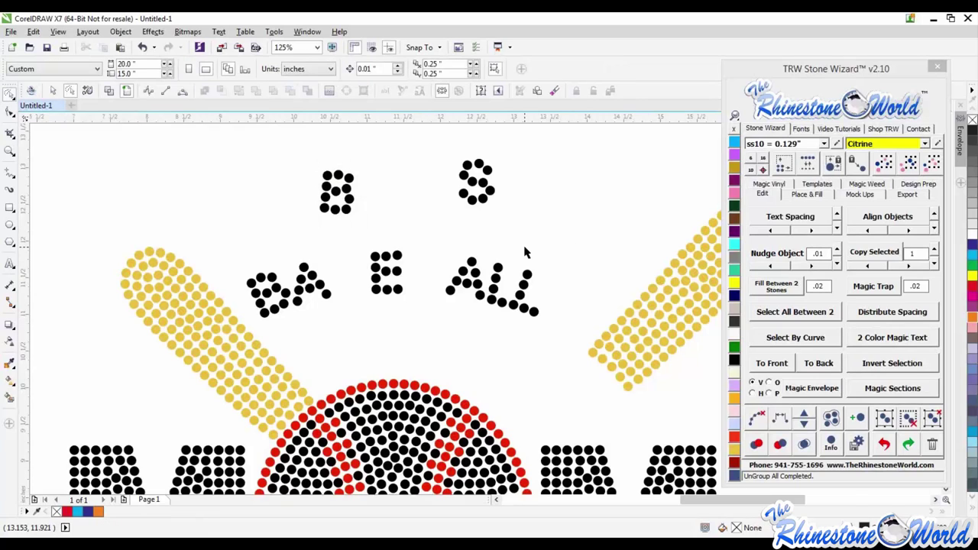
Undo the letter and bat moves so BASEBALL and the right bat return to place.
scroll(524, 247, down, 2)
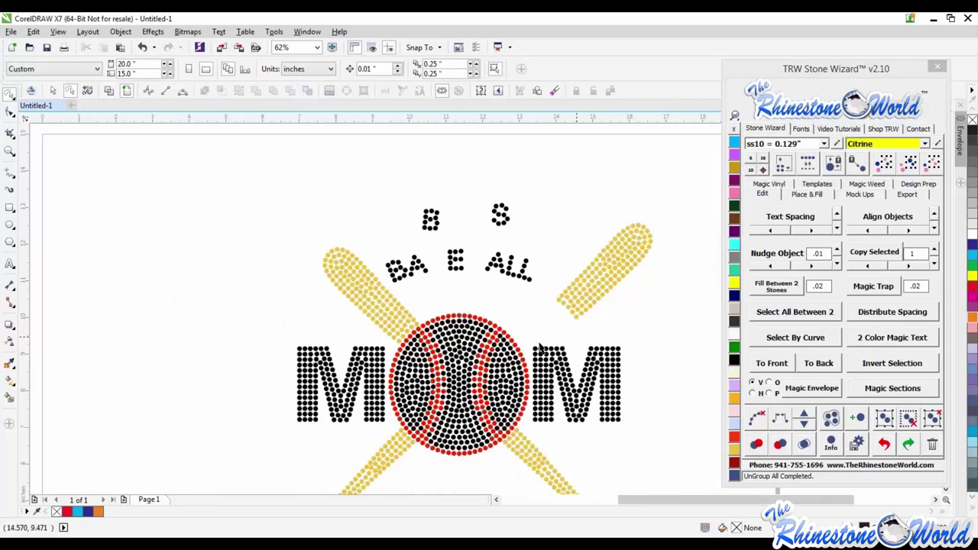
scroll(540, 348, left, 2)
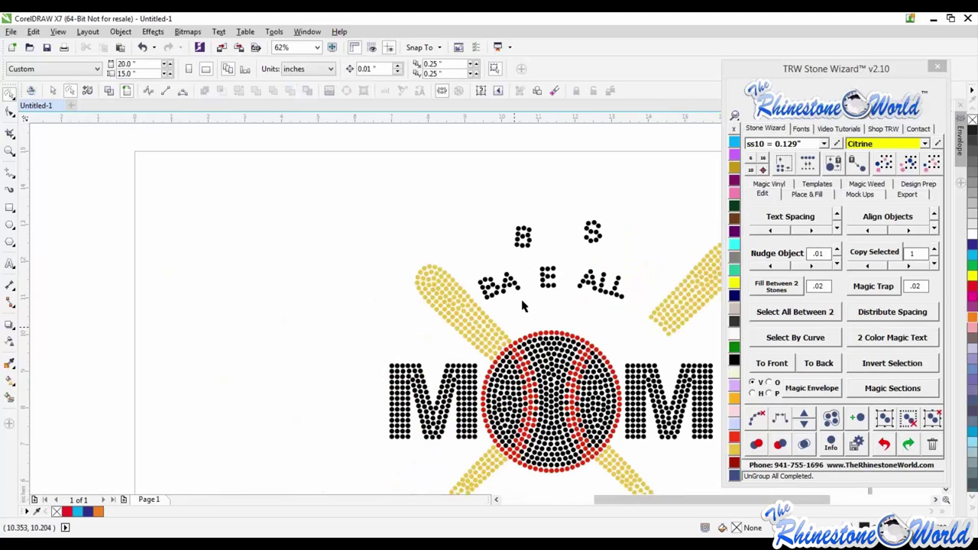
key(ctrl+z)
key(ctrl+z)
key(ctrl+z)
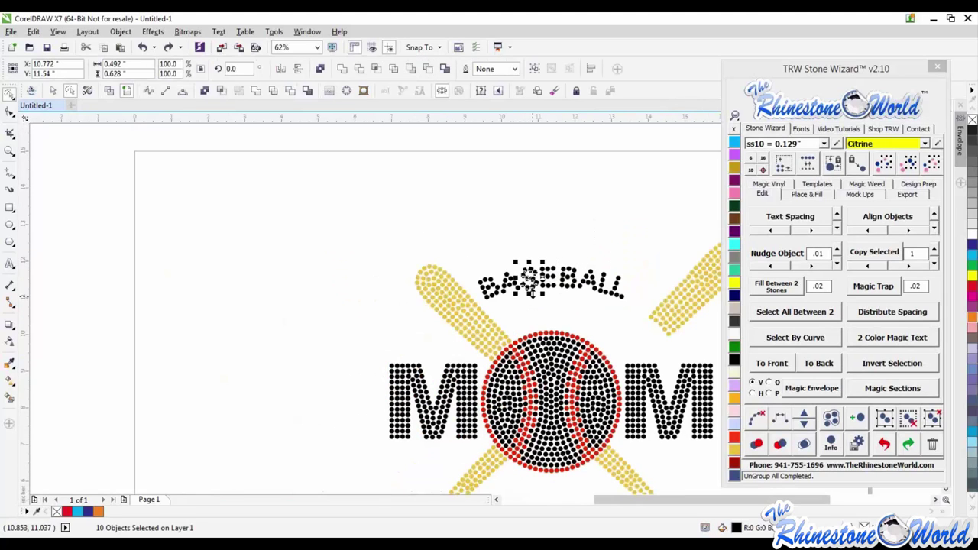
scroll(581, 309, down, 2)
click(639, 309)
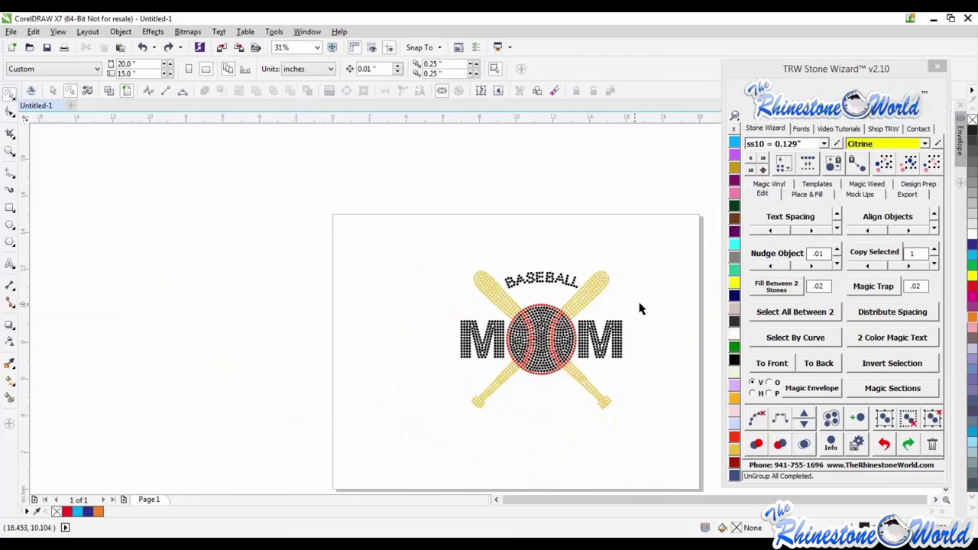
scroll(641, 307, up, 2)
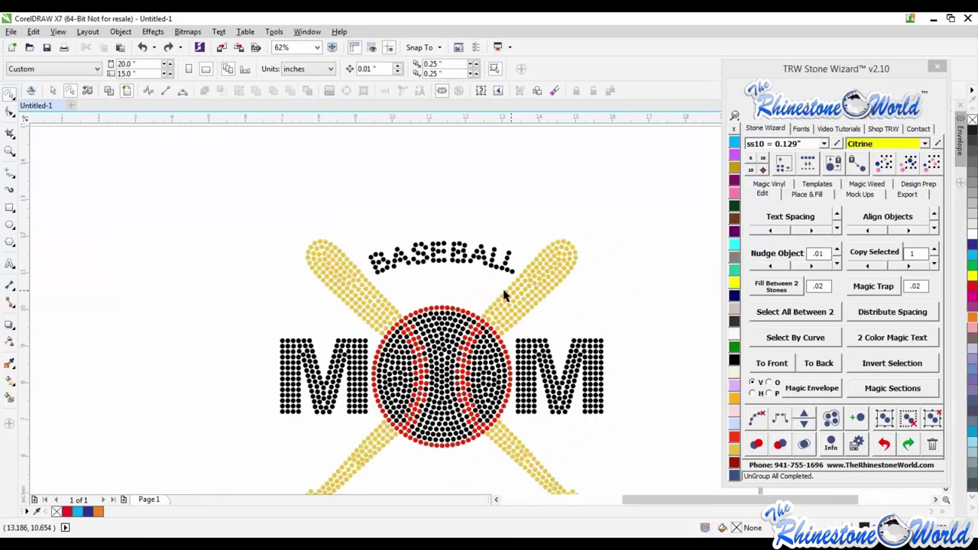
click(13, 107)
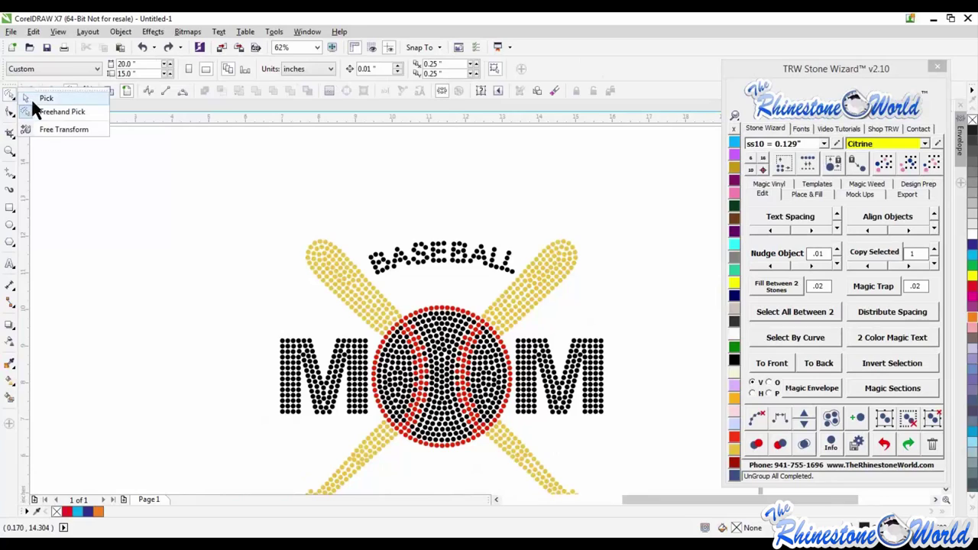
click(31, 98)
drag(594, 213, 622, 279)
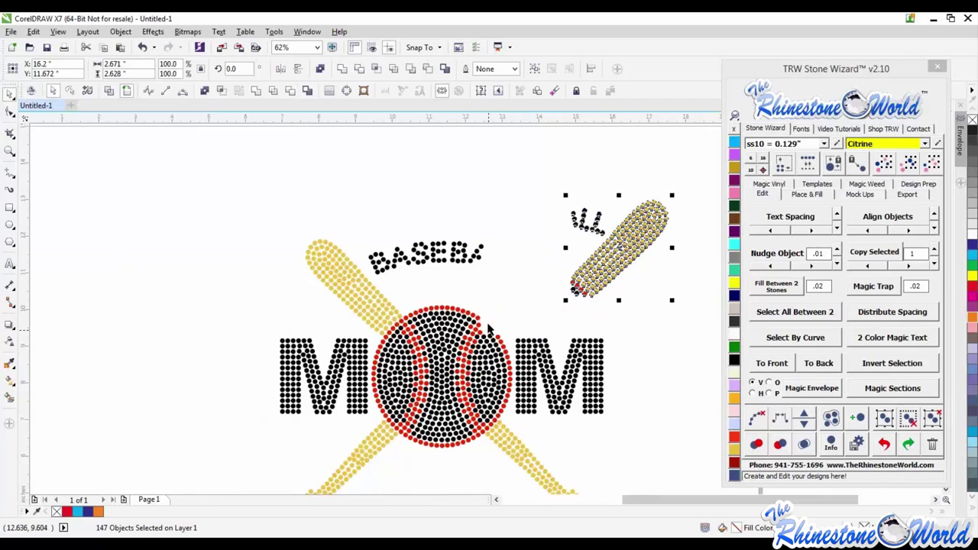
scroll(612, 207, up, 2)
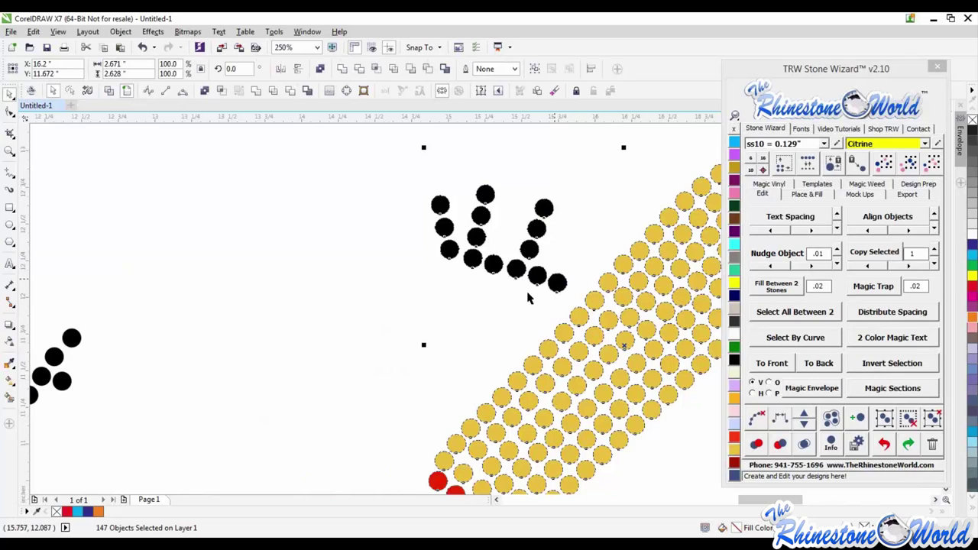
scroll(527, 298, down, 1)
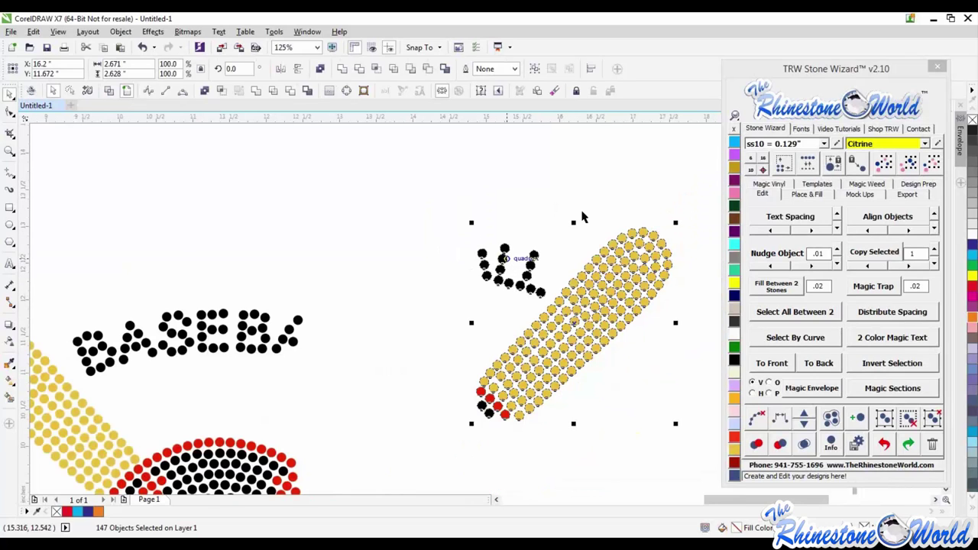
drag(603, 269, 422, 347)
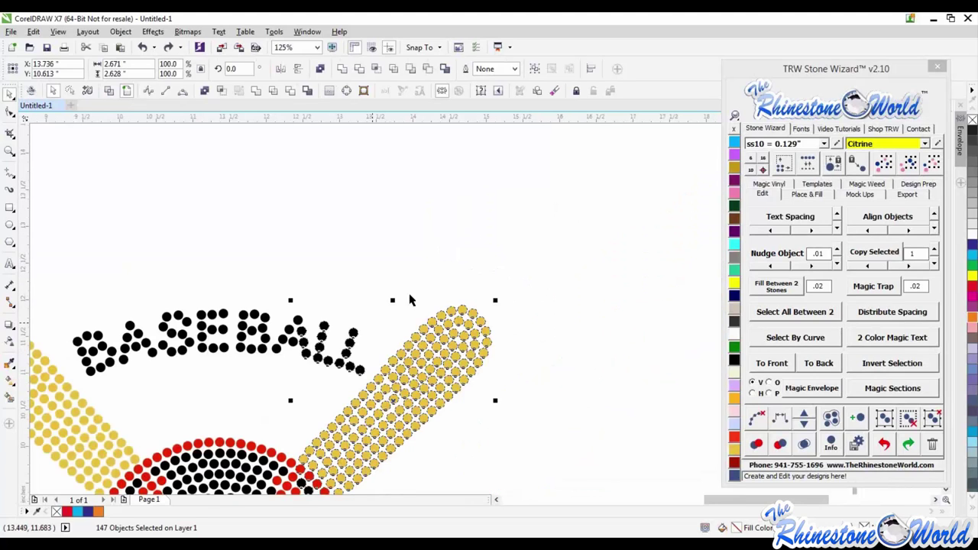
click(416, 267)
scroll(504, 280, down, 2)
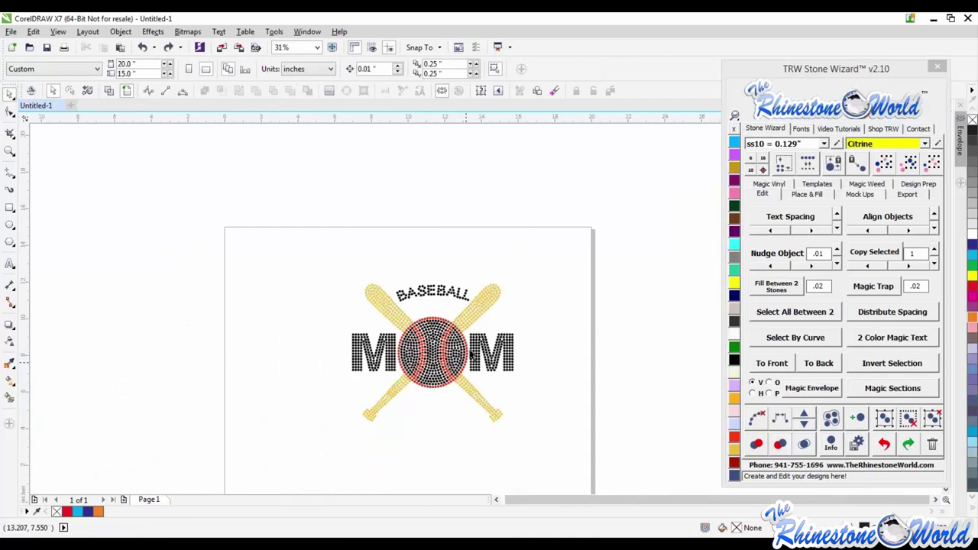
scroll(470, 354, up, 1)
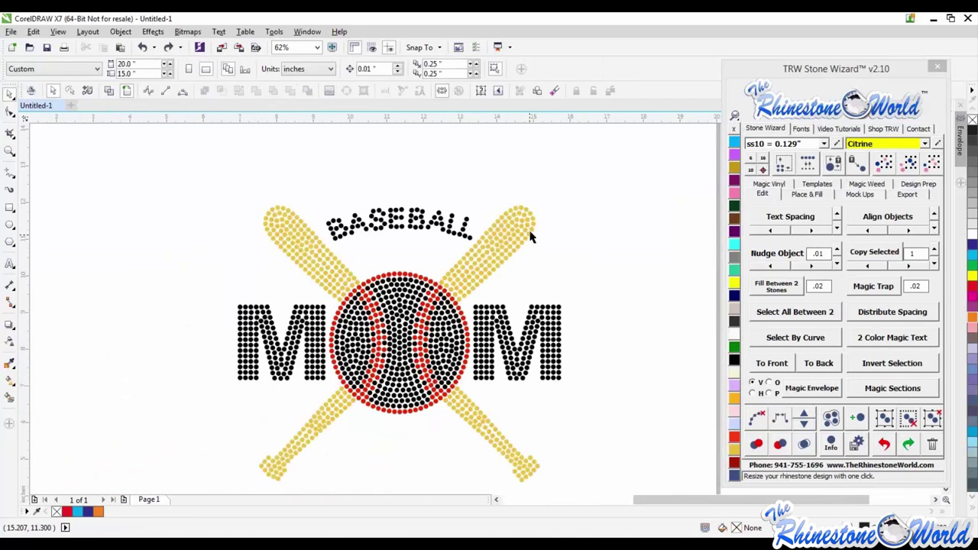
Select all same-gold bat stones, test-move them up-right, then undo back to the crossed position.
click(510, 248)
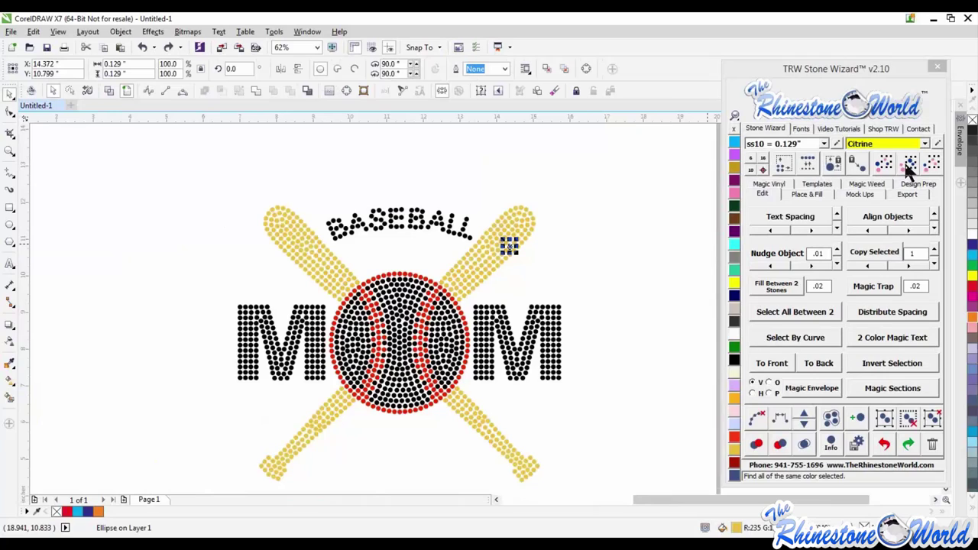
click(909, 168)
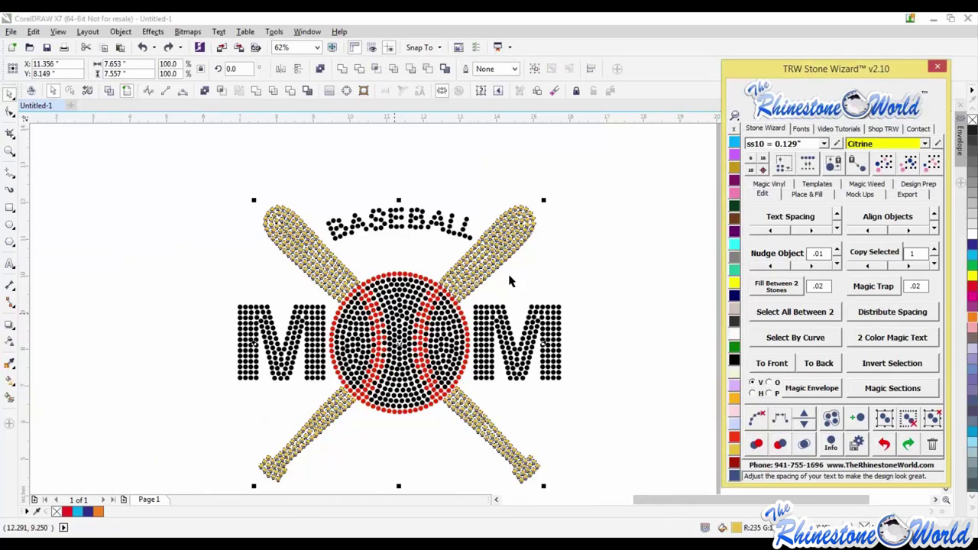
drag(510, 282, 664, 285)
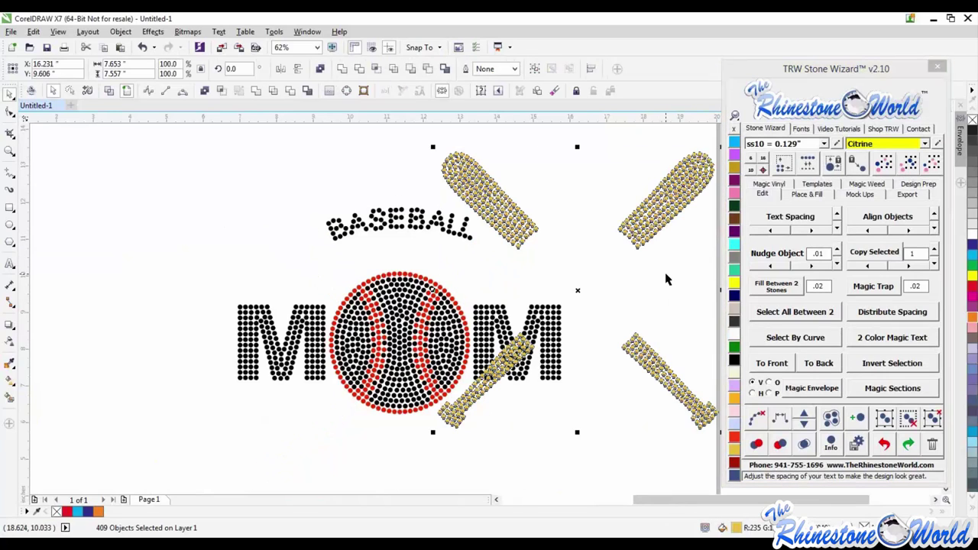
key(ctrl+z)
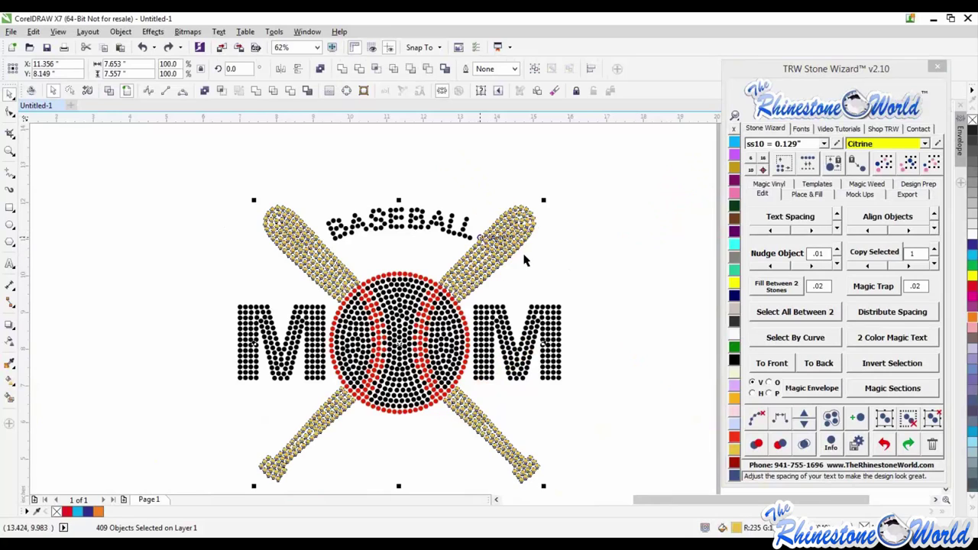
click(584, 260)
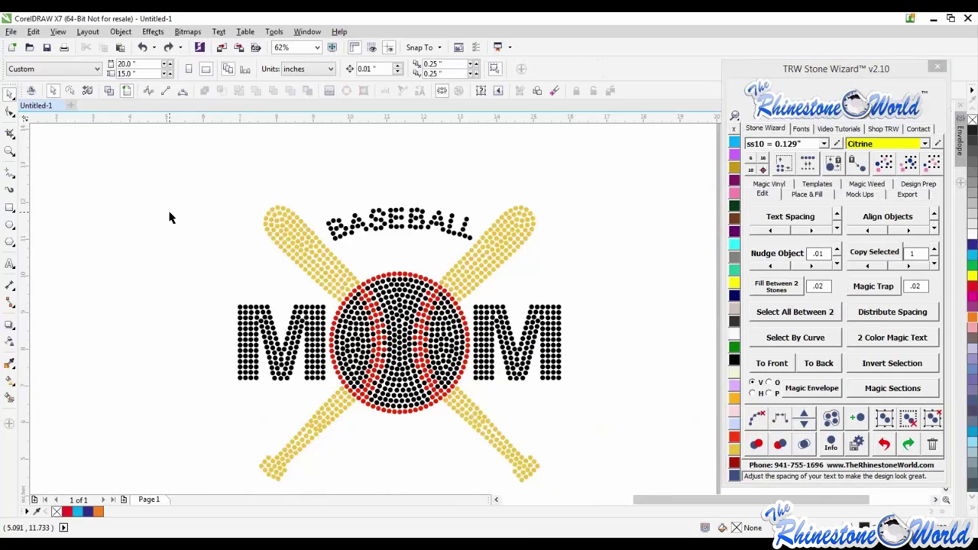
Zoom out to the whole page and show the Shape tool flyout with Smear, Twirl and Attract.
click(13, 100)
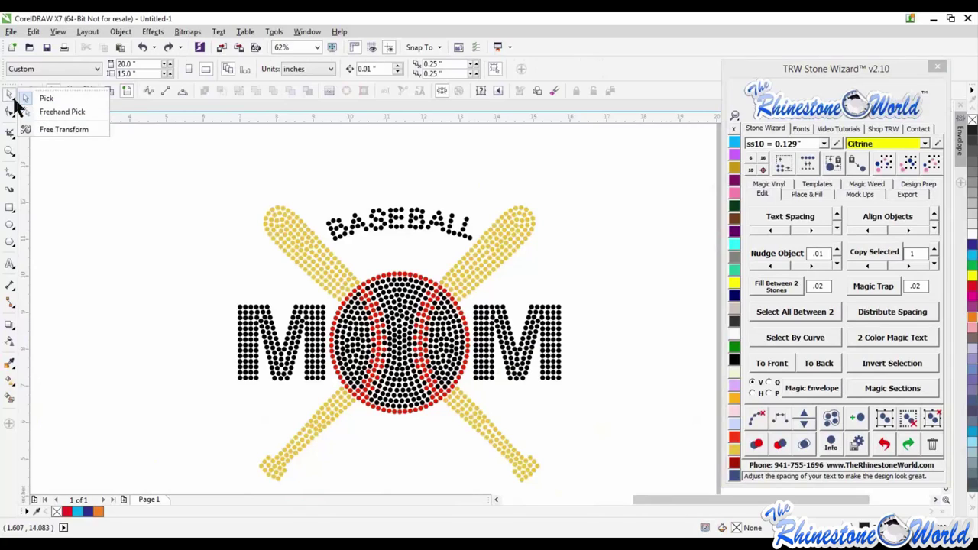
click(15, 107)
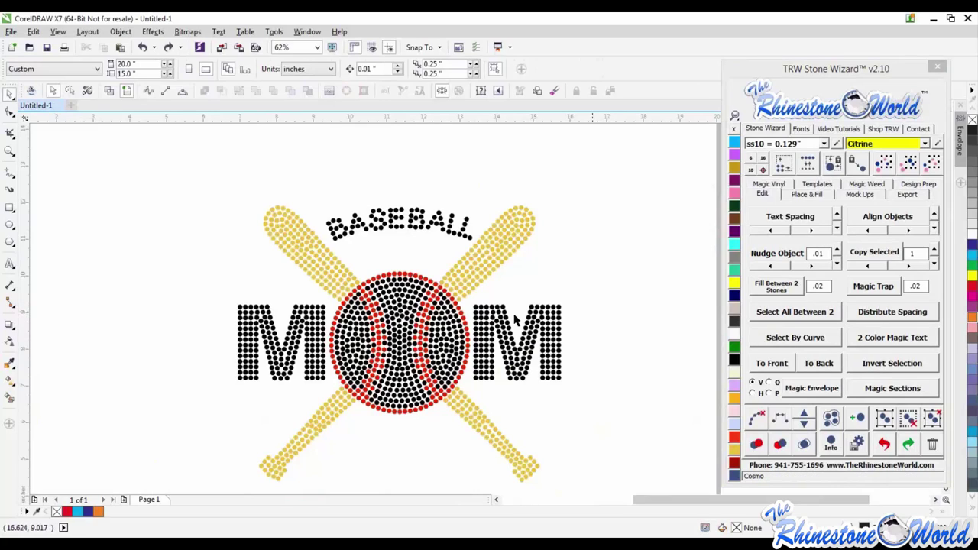
key(F3)
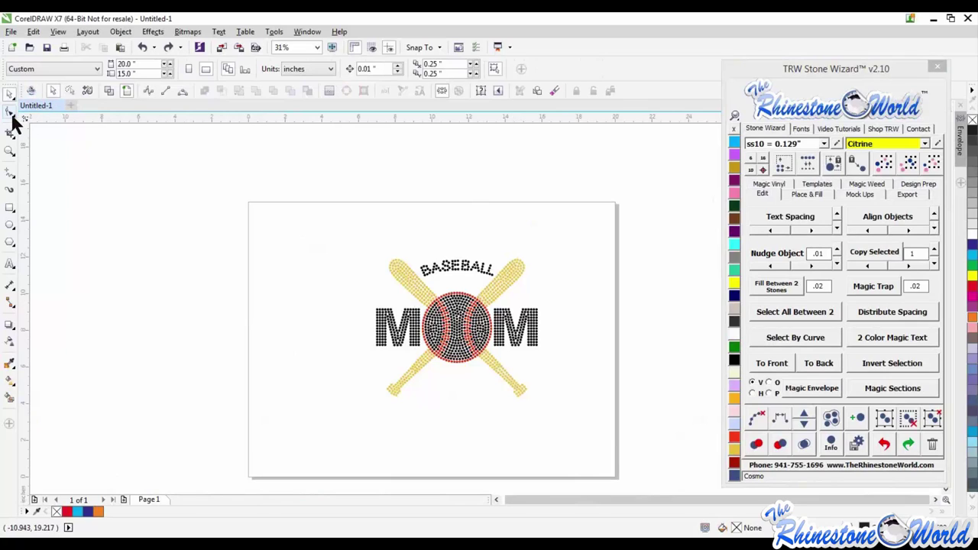
click(12, 120)
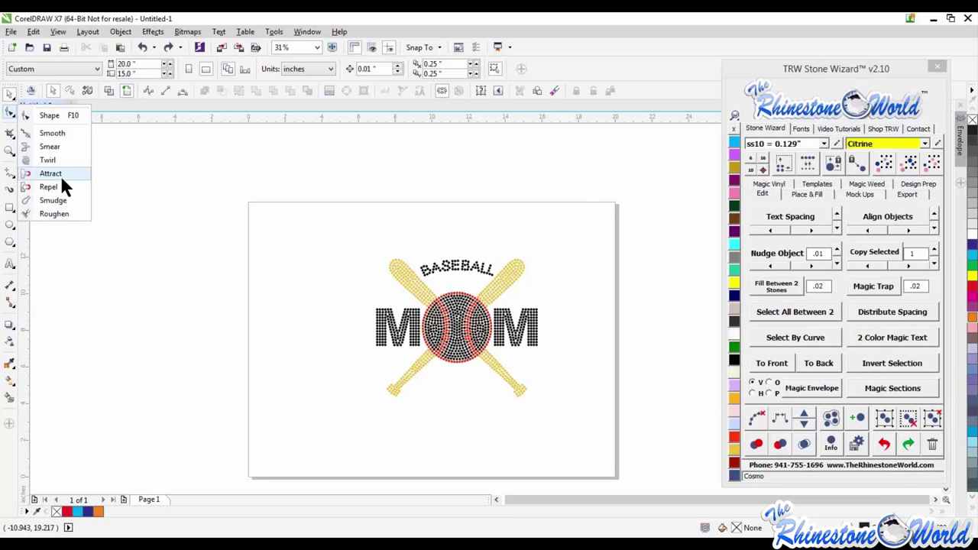
key(Escape)
click(10, 113)
key(Escape)
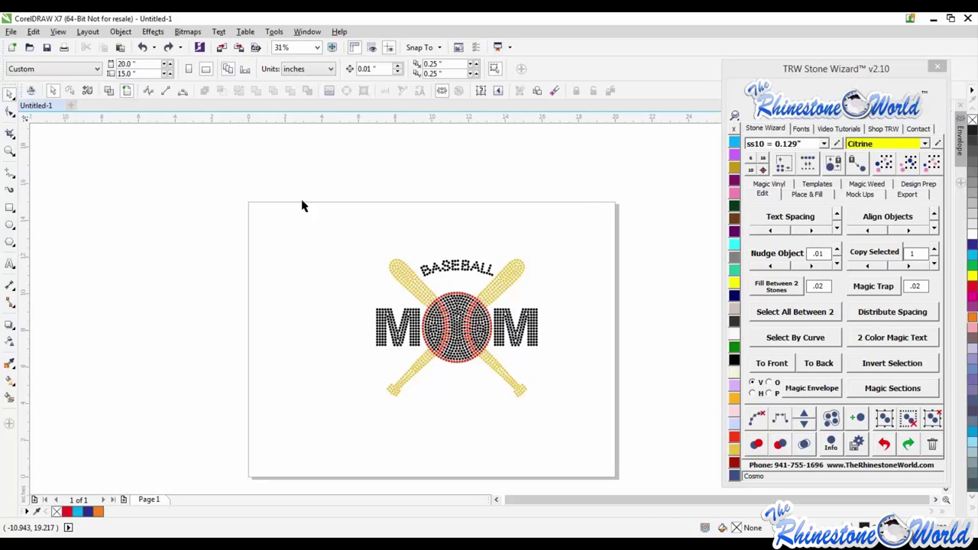
click(58, 33)
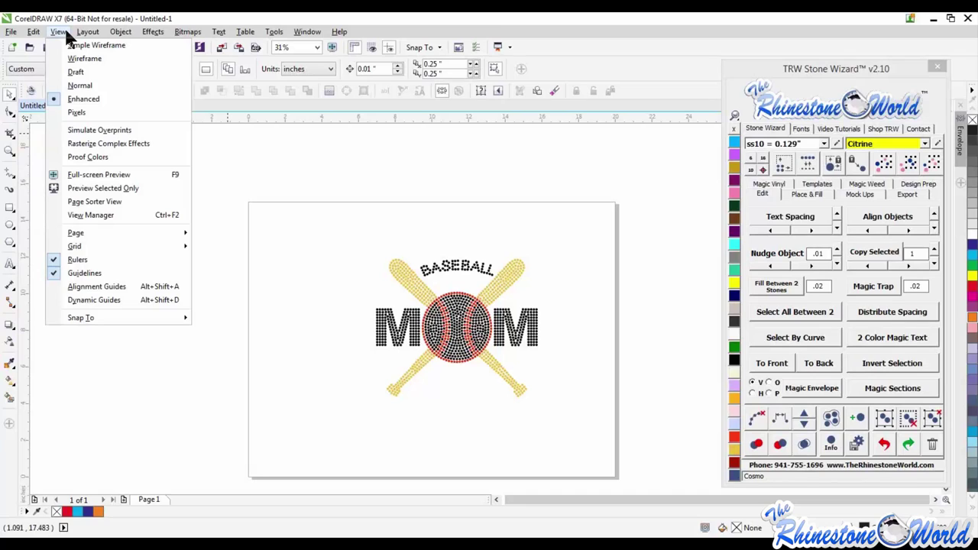
mouse_move(122, 34)
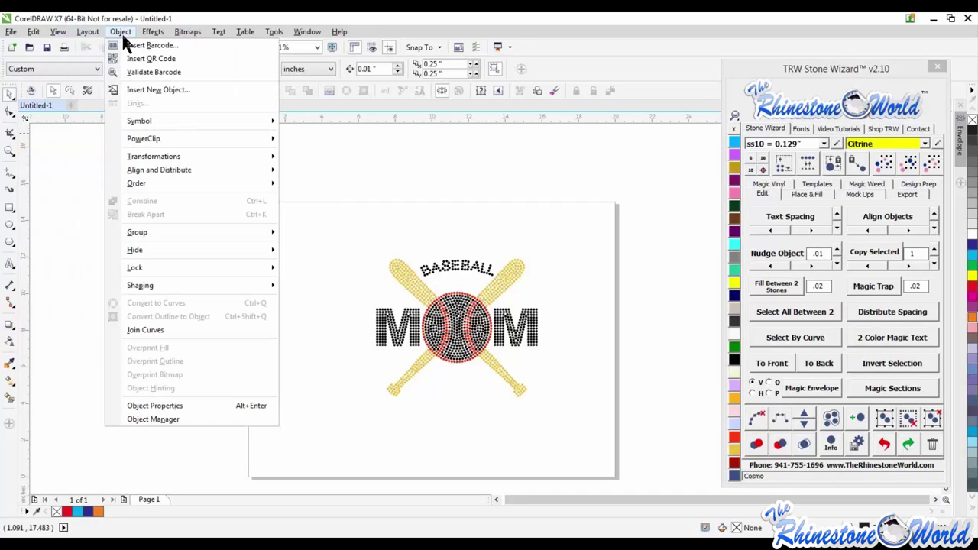
click(401, 251)
Select the entire MOM design and ungroup it into single stones with TRW Stone Wizard's UnGroup All.
click(517, 264)
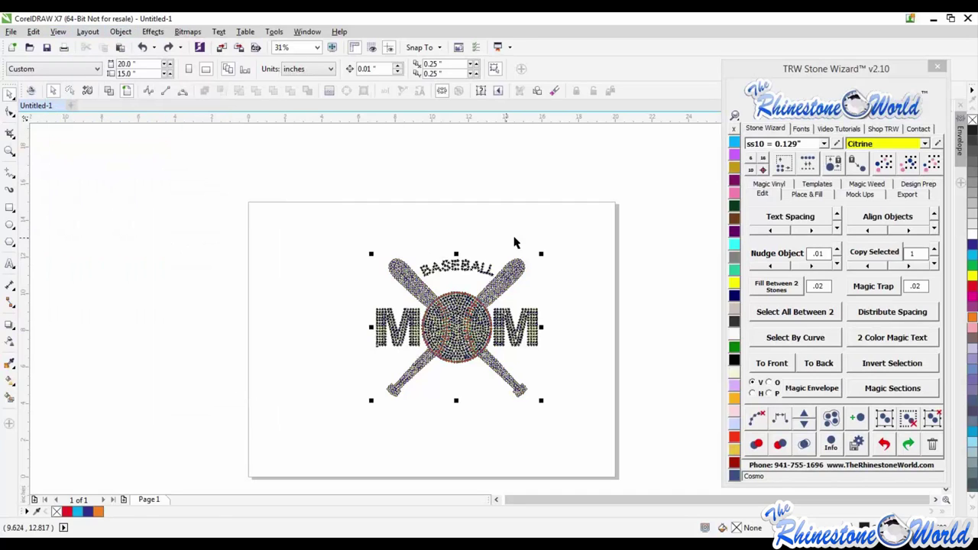
click(515, 240)
scroll(539, 342, up, 1)
click(410, 284)
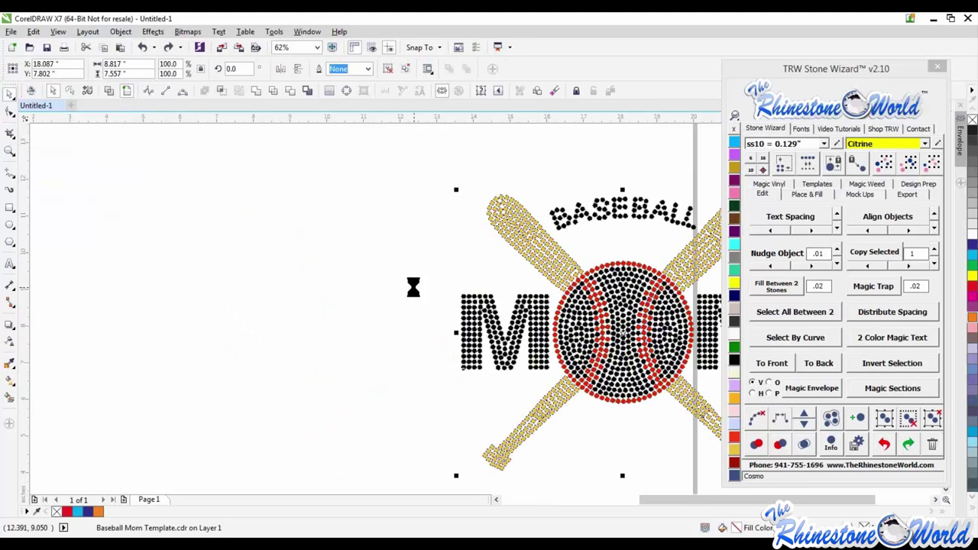
scroll(410, 284, down, 1)
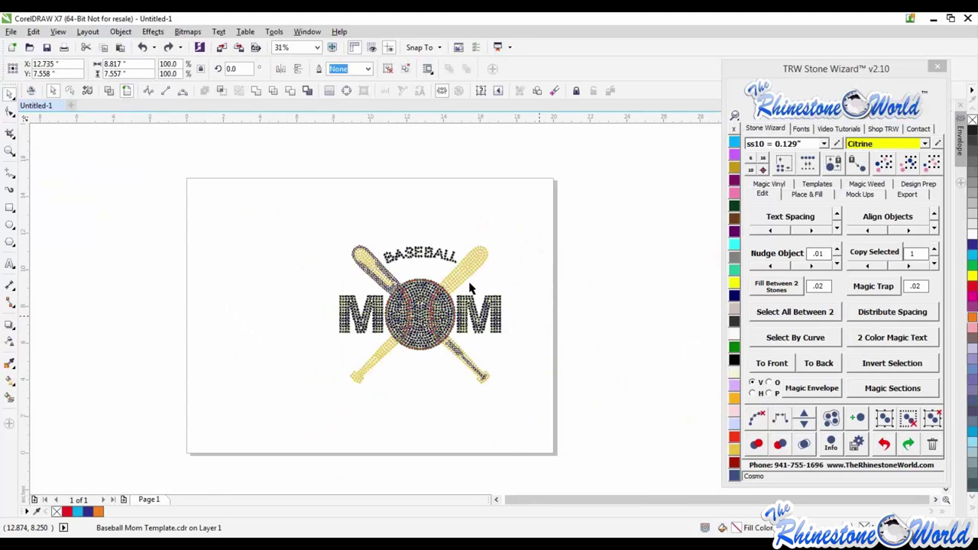
click(489, 289)
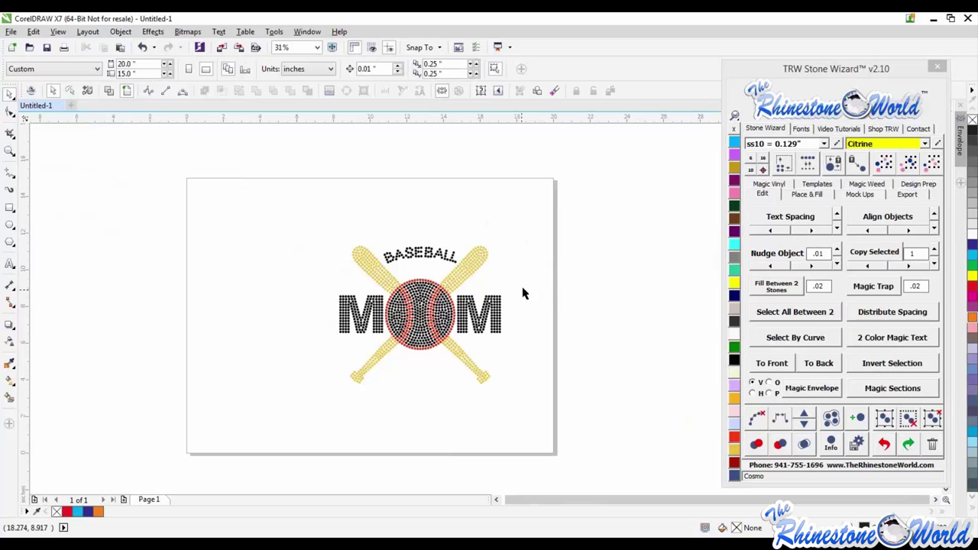
drag(526, 292, 478, 348)
key(ctrl+a)
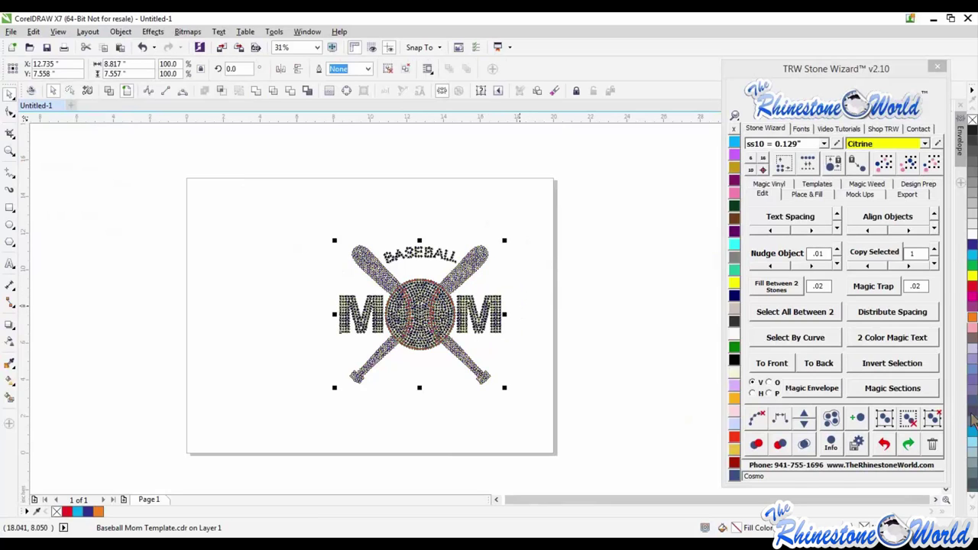
click(933, 425)
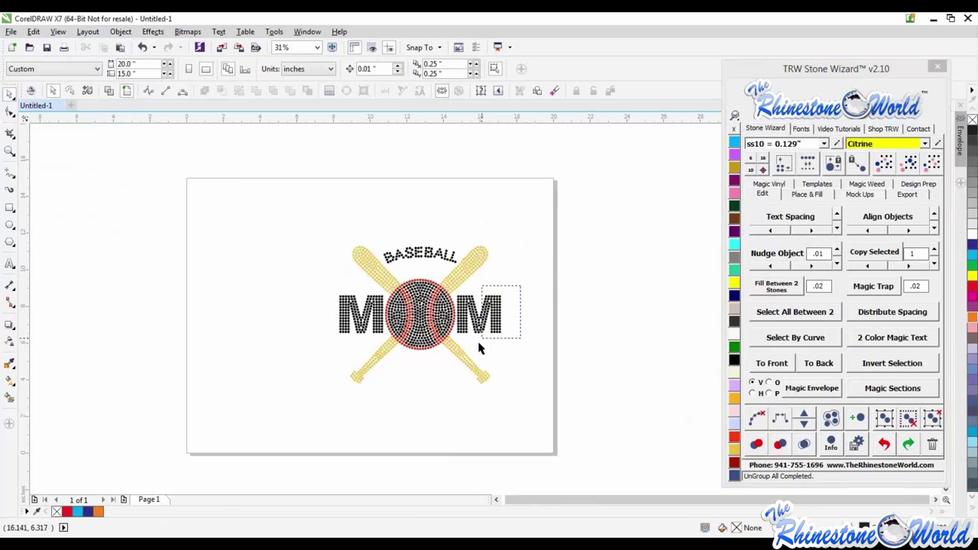
Test-move the last M of MOM and pull the LL letters with the bat tip away.
click(492, 317)
drag(492, 317, 552, 257)
drag(492, 208, 390, 192)
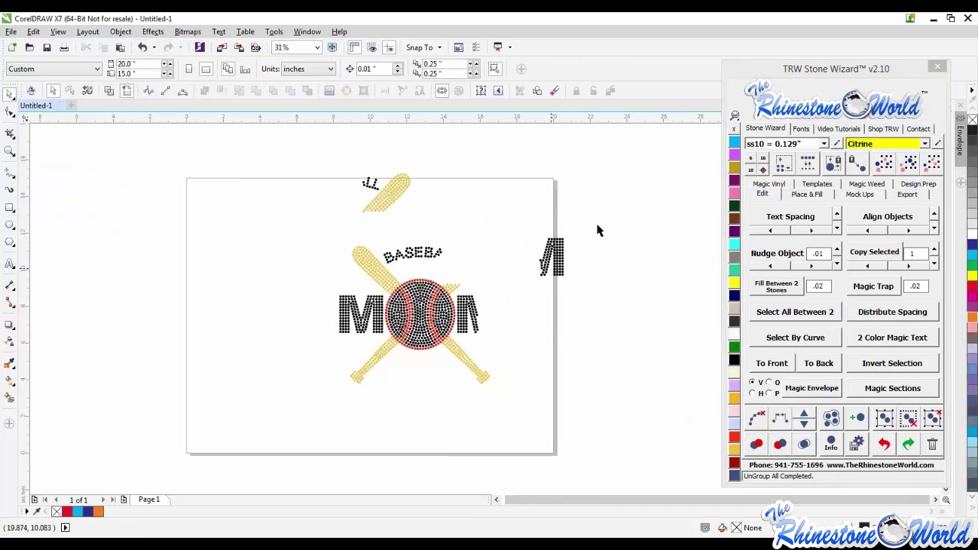
drag(596, 227, 512, 325)
scroll(535, 306, up, 2)
drag(555, 219, 437, 332)
drag(493, 319, 547, 325)
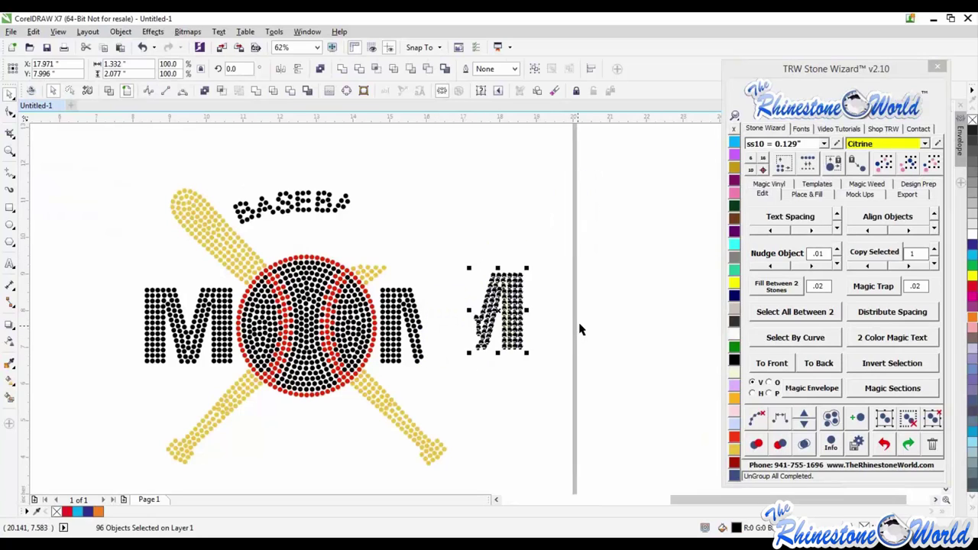
click(574, 327)
Undo the M and LL moves so every stone returns to its original position.
scroll(582, 316, down, 4)
scroll(580, 315, up, 1)
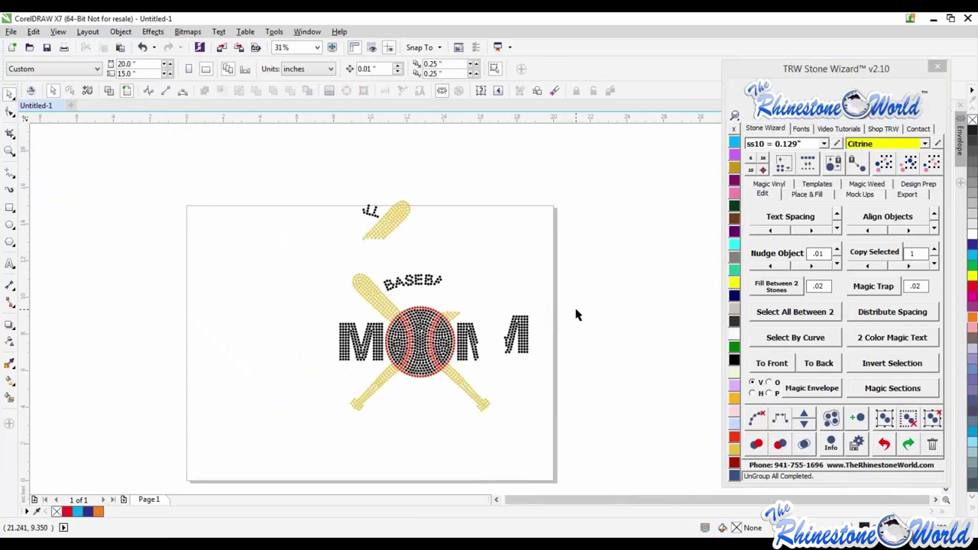
key(ctrl+z)
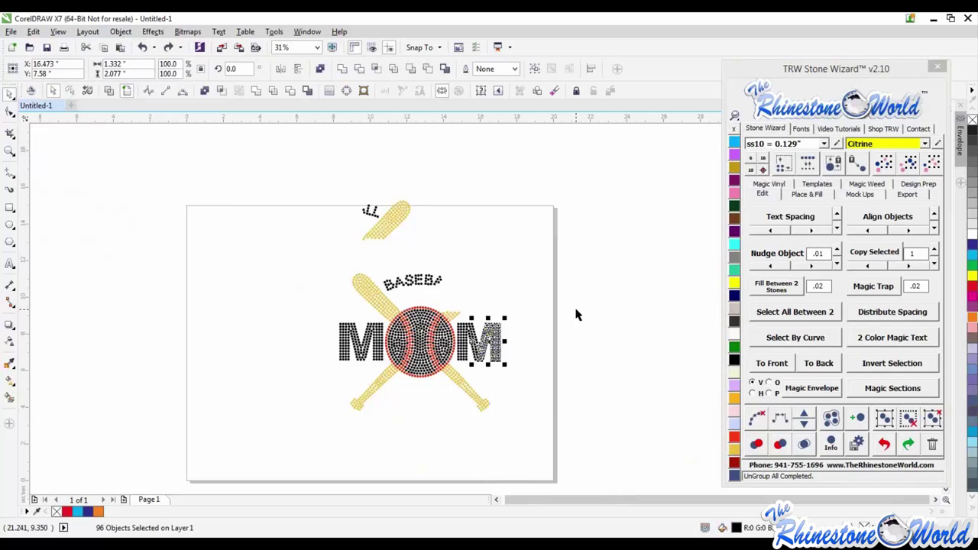
key(ctrl+shift+z)
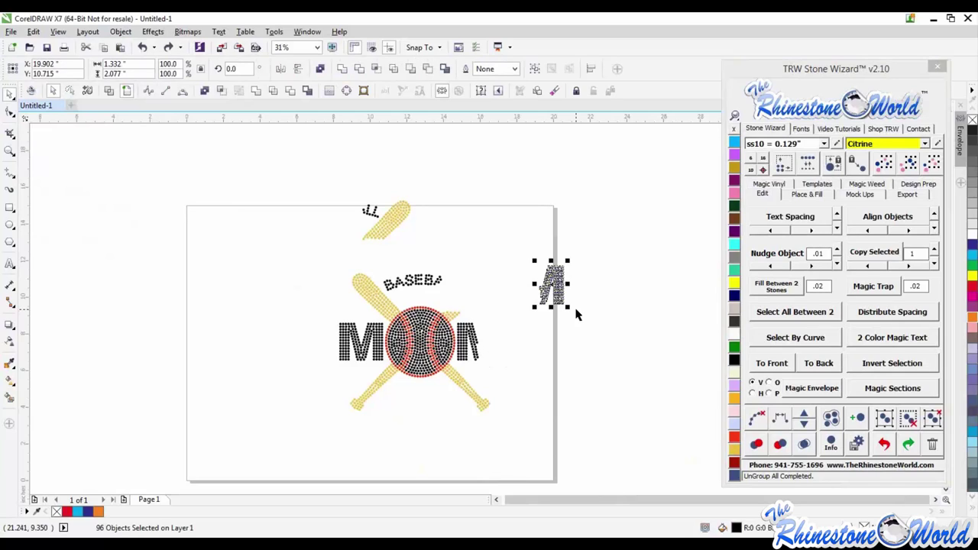
key(ctrl+shift+z)
key(ctrl+shift+z)
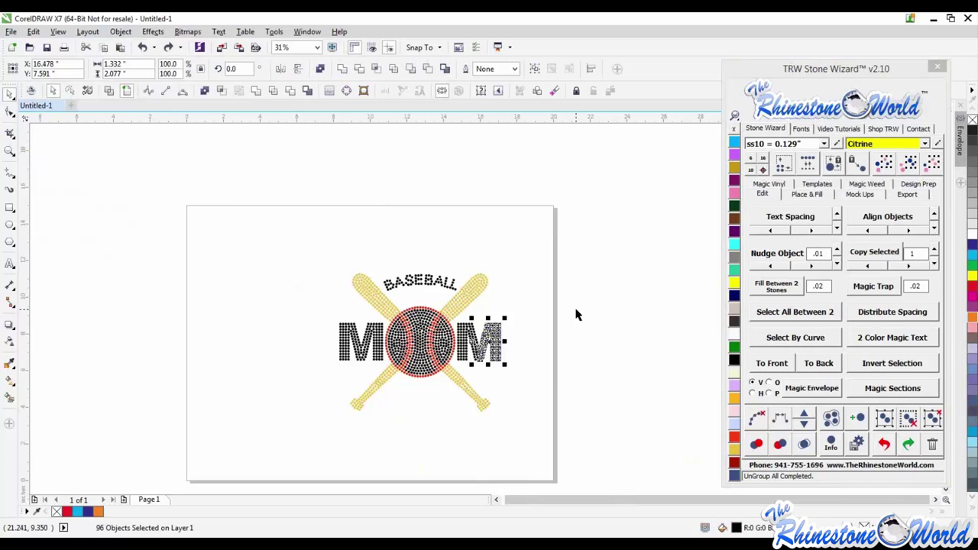
Marquee-select the whole rhinestone artwork, all 1384 stones spanning 8.817 by 7.557 inches.
click(568, 313)
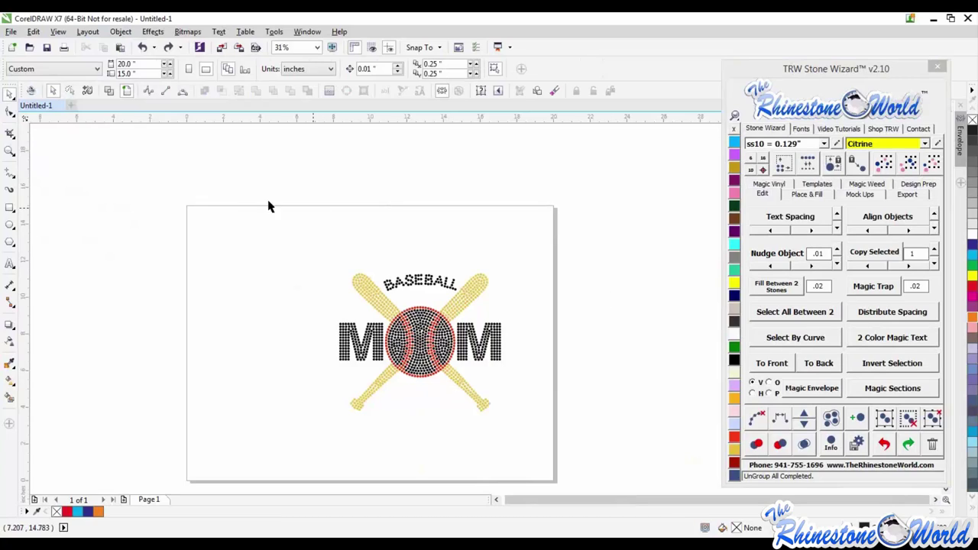
click(12, 117)
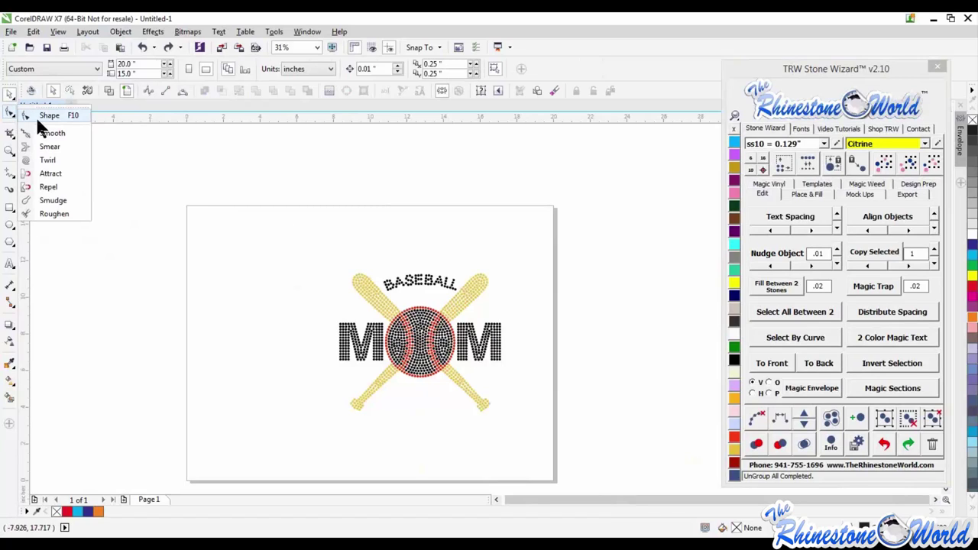
click(10, 115)
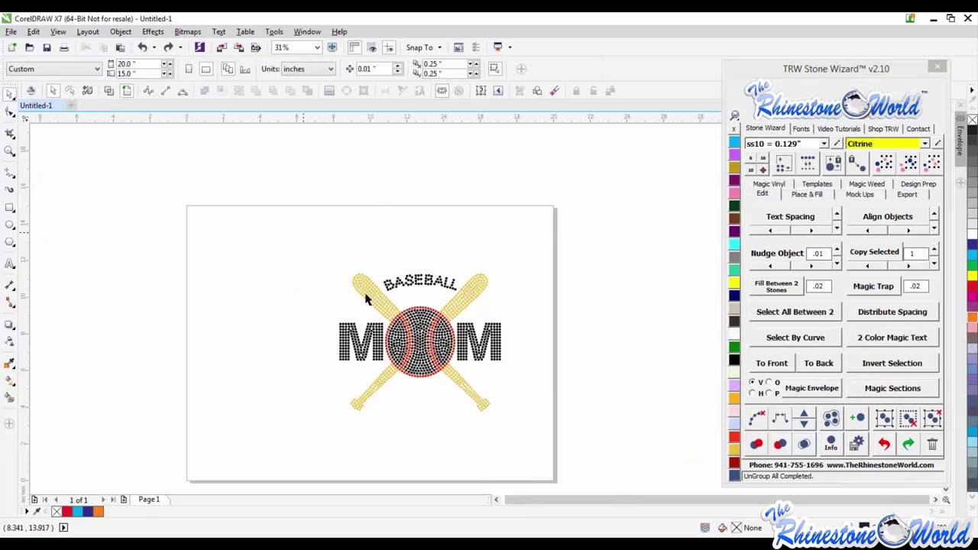
drag(304, 224, 601, 450)
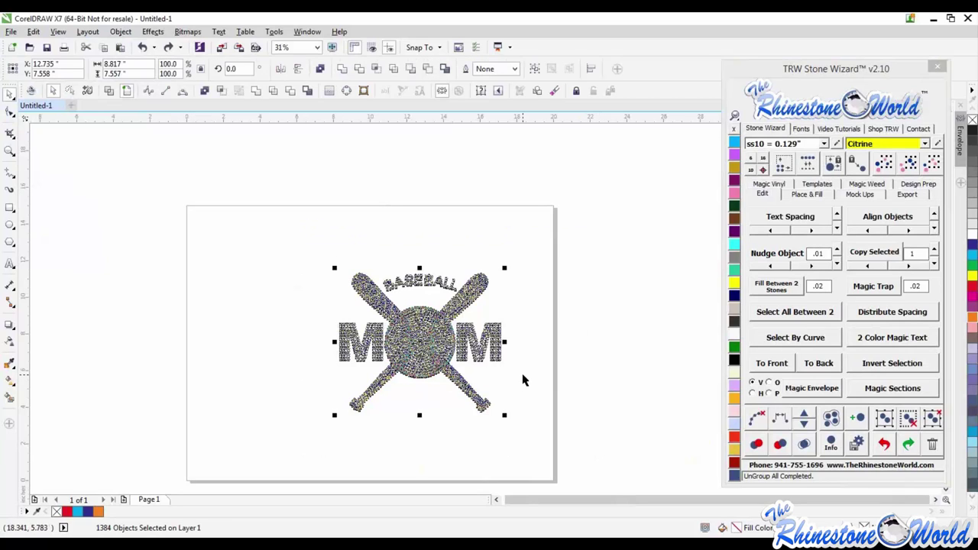
Delete the rhinestone artwork and type BASEBALL as new text on the page.
key(Delete)
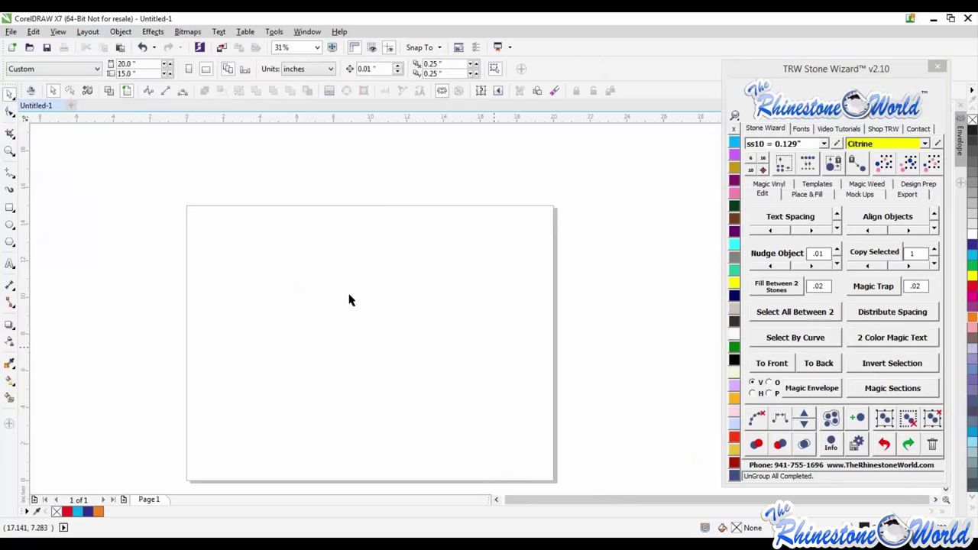
click(10, 263)
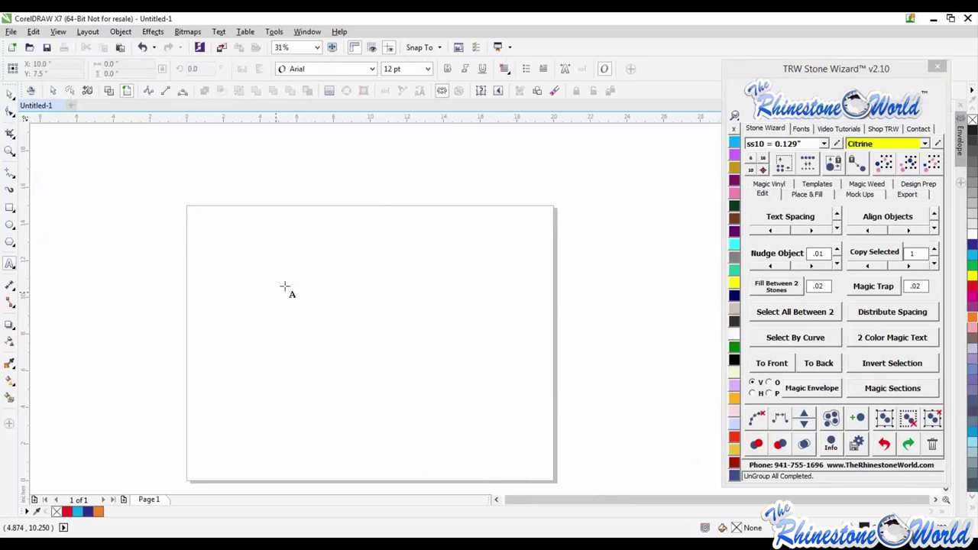
click(348, 328)
text(BASEBAKL)
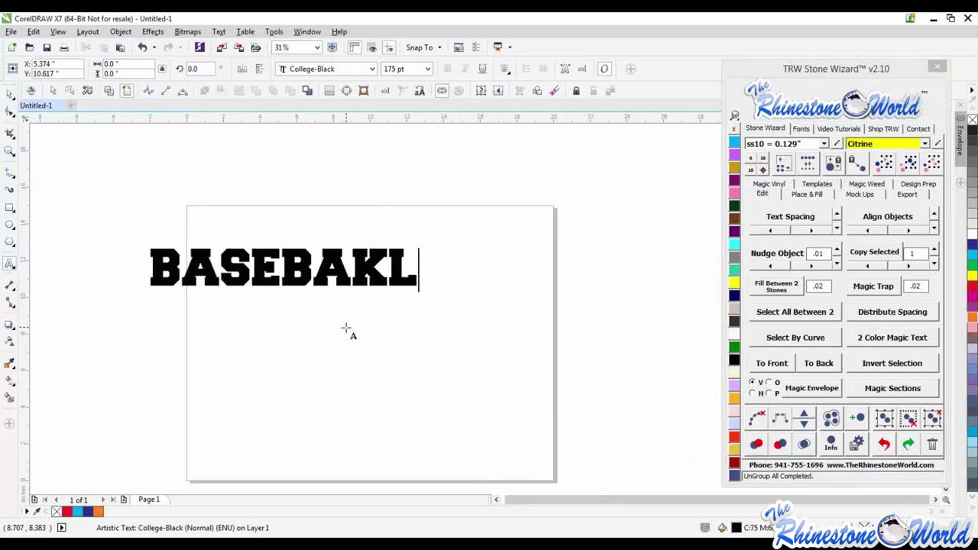
key(BackSpace)
key(BackSpace)
text(LL)
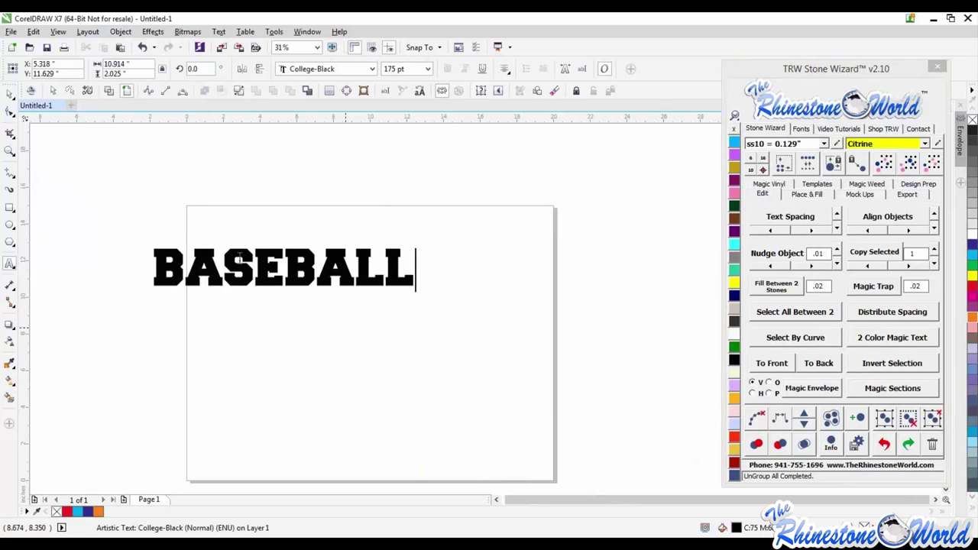
Move the BASEBALL text to the middle of the page.
click(10, 94)
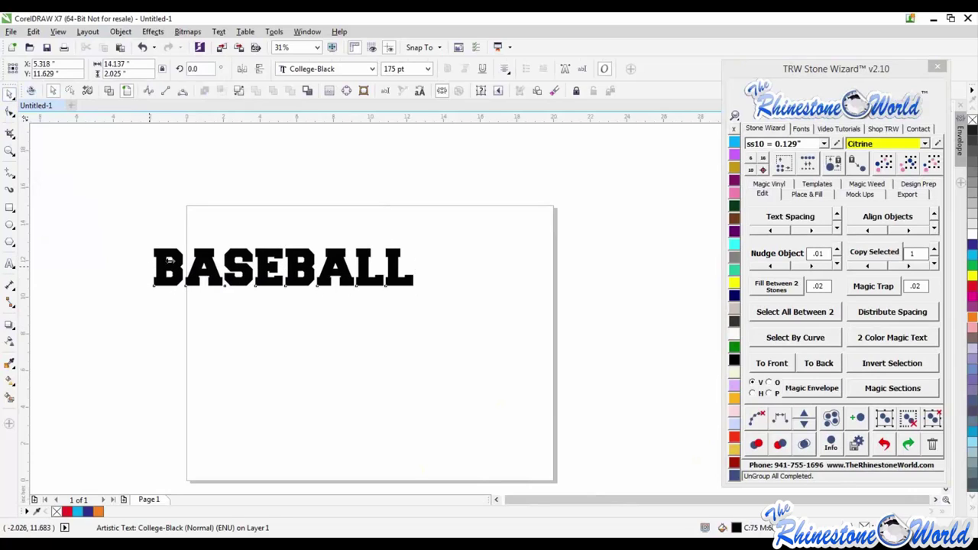
mouse_move(239, 267)
mouse_down()
mouse_move(347, 313)
mouse_move(339, 269)
mouse_up()
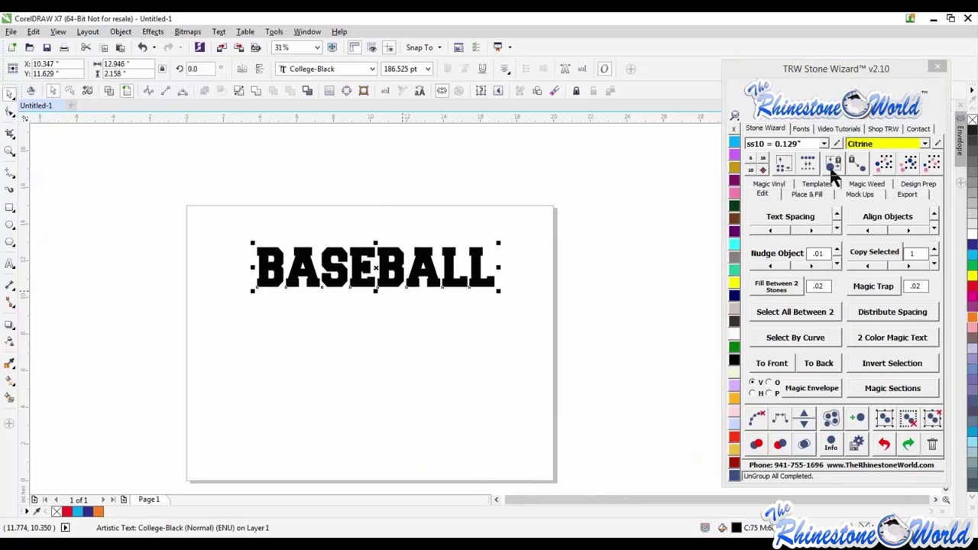
click(801, 129)
Apply the Impact font to BASEBALL and stretch it slightly wider, to about 8.745 inches.
click(772, 161)
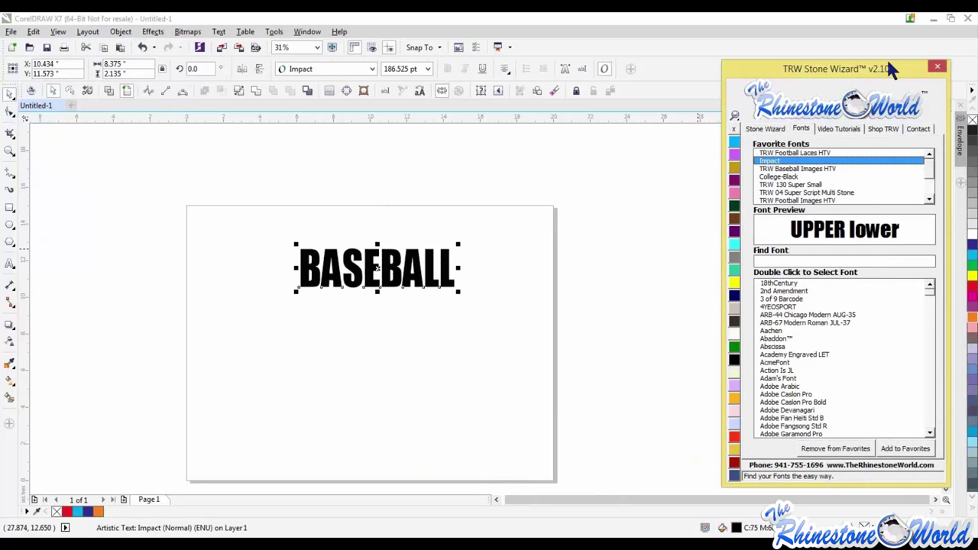
click(450, 268)
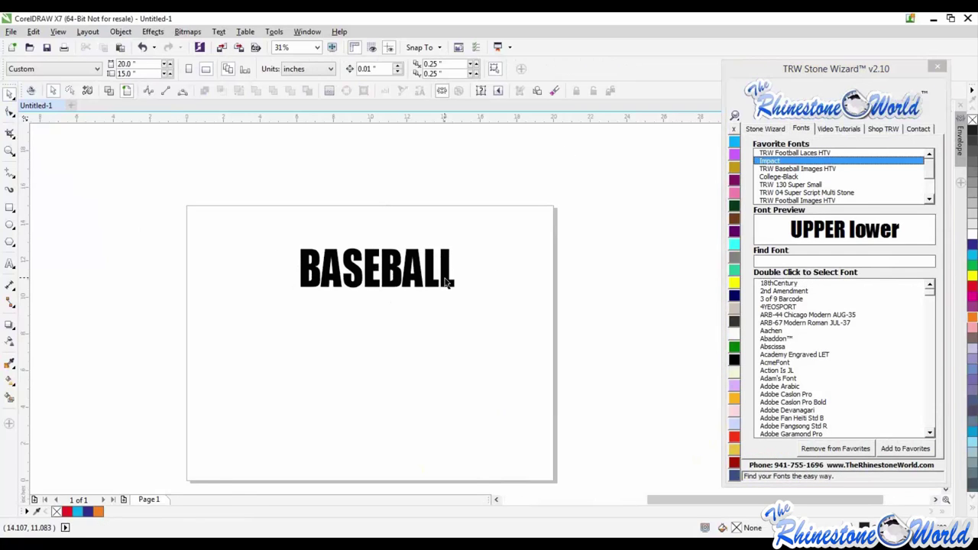
scroll(449, 273, up, 1)
click(449, 275)
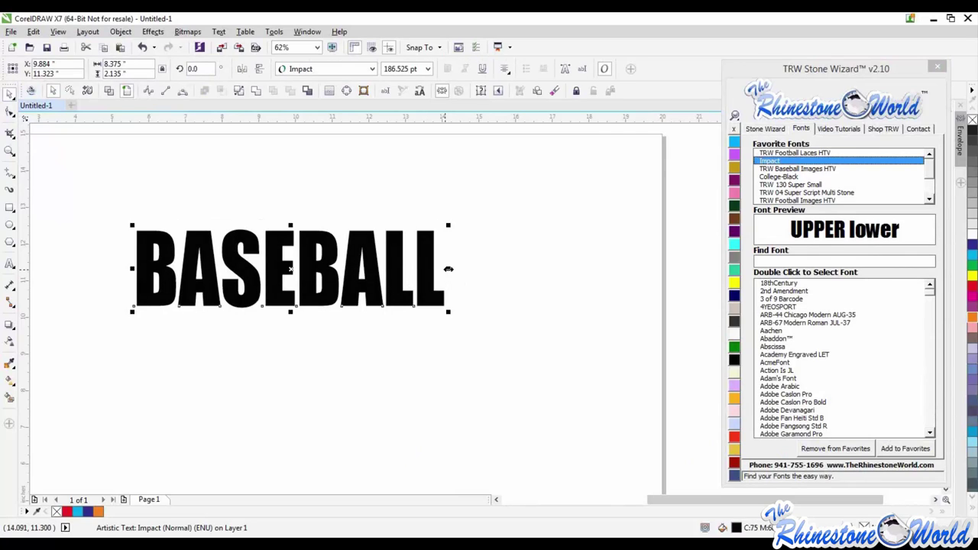
drag(462, 266, 476, 266)
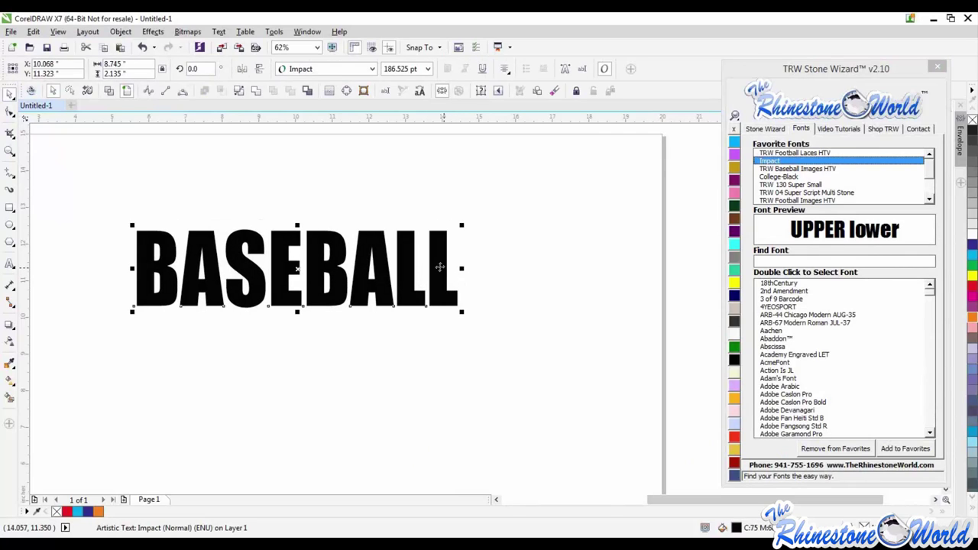
Clean up stray characters typed into BASEBALL and nudge the text slightly left and down.
double_click(426, 269)
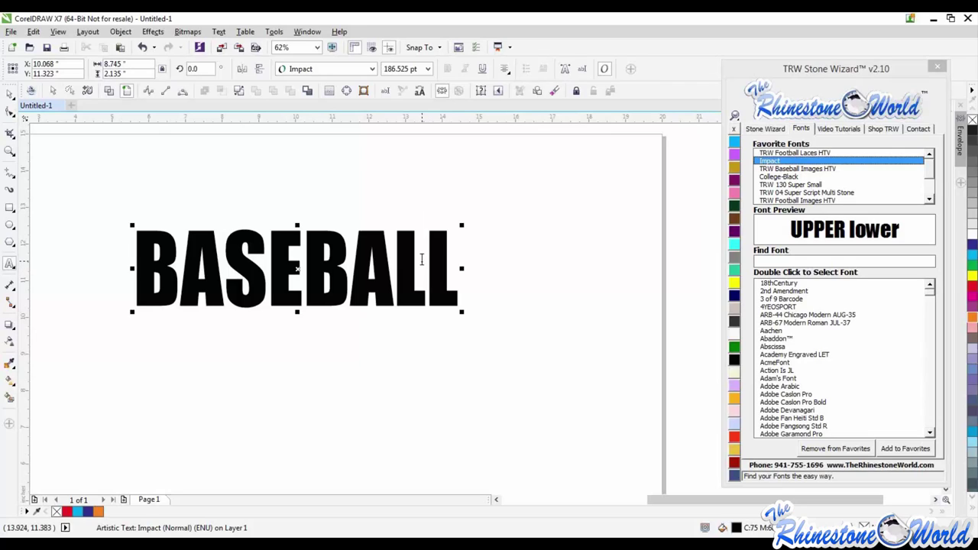
text(ggeasf)
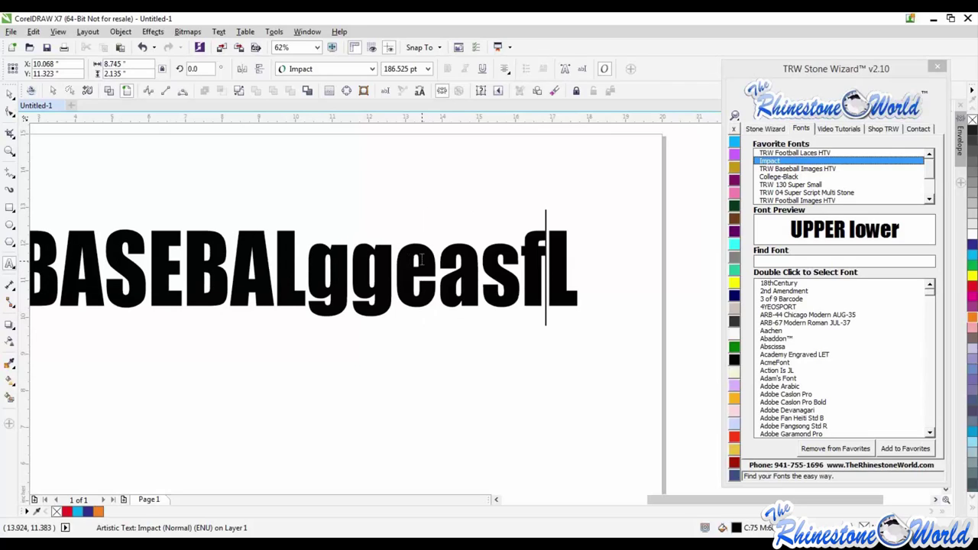
key(BackSpace)
key(BackSpace)
key(BackSpace)
key(BackSpace)
key(BackSpace)
key(BackSpace)
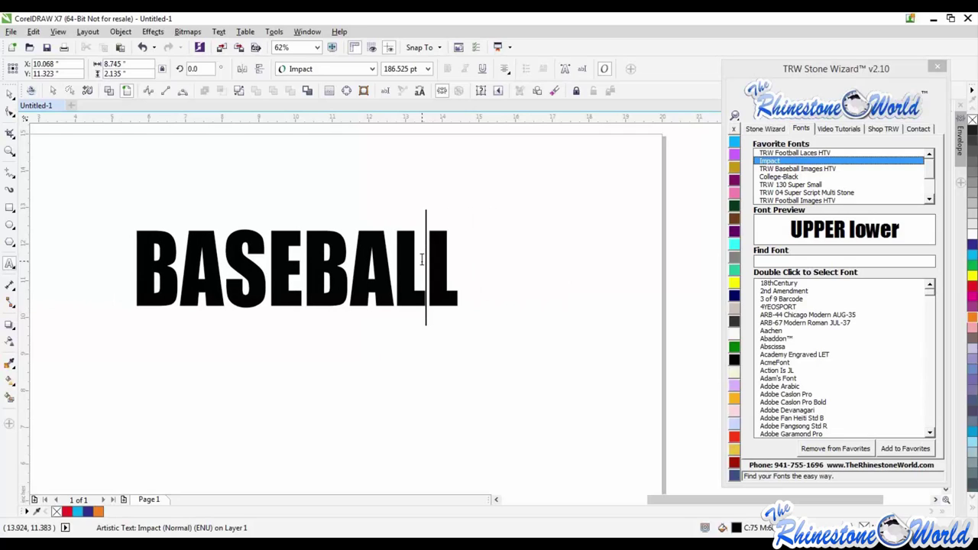
click(9, 94)
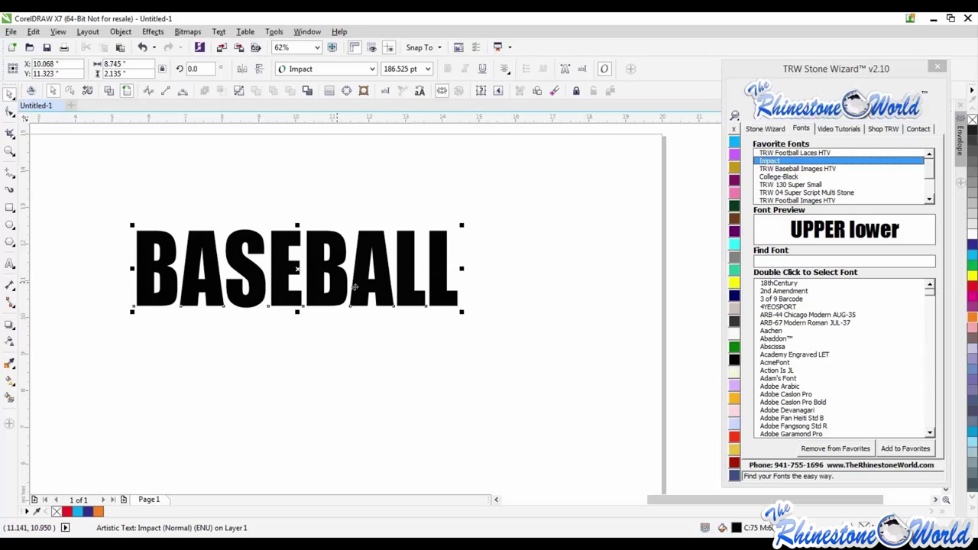
mouse_move(354, 286)
mouse_down()
mouse_move(367, 284)
mouse_move(346, 285)
mouse_up()
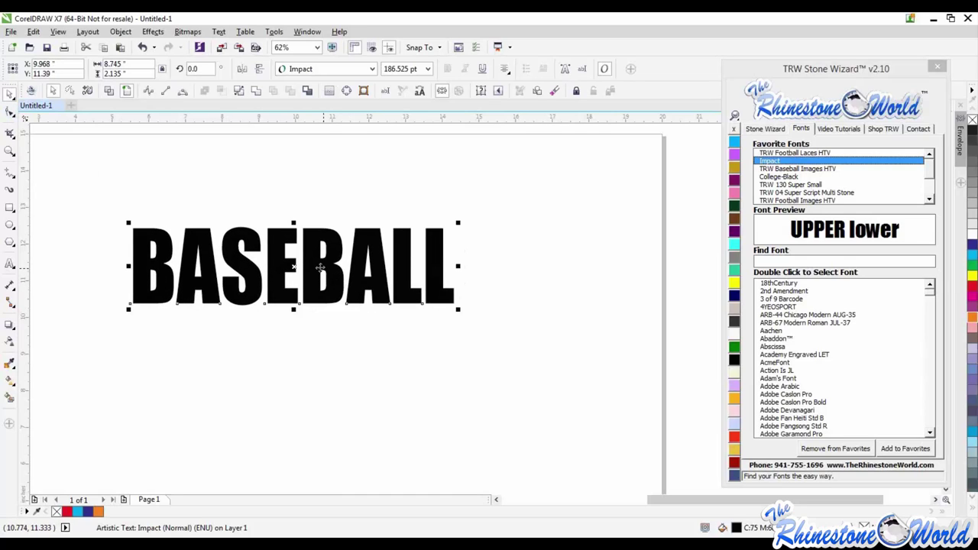
drag(319, 267, 322, 277)
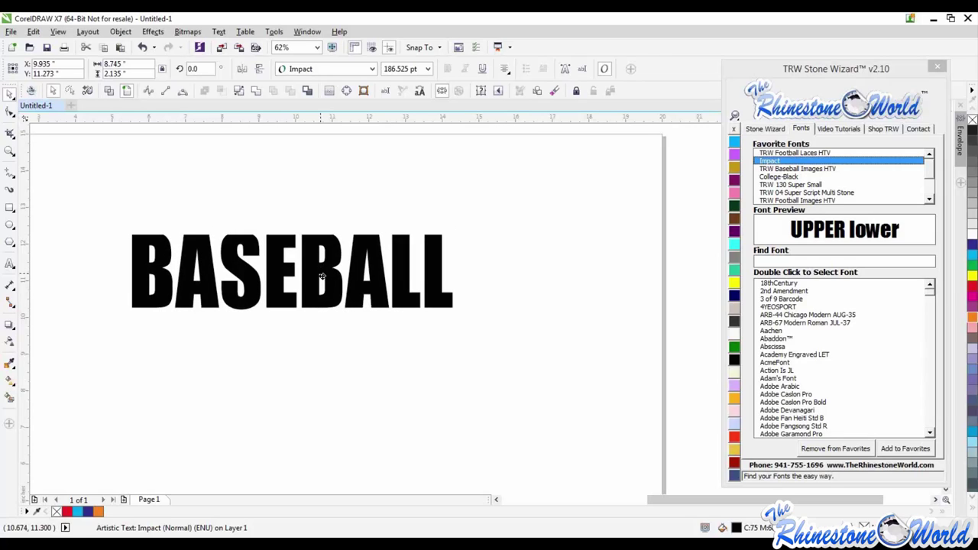
click(10, 113)
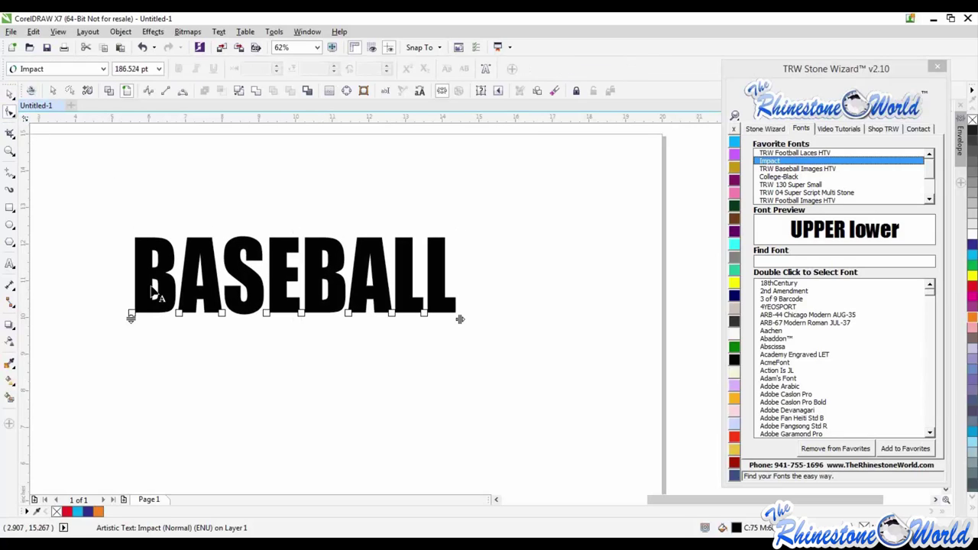
click(349, 316)
drag(349, 318, 367, 288)
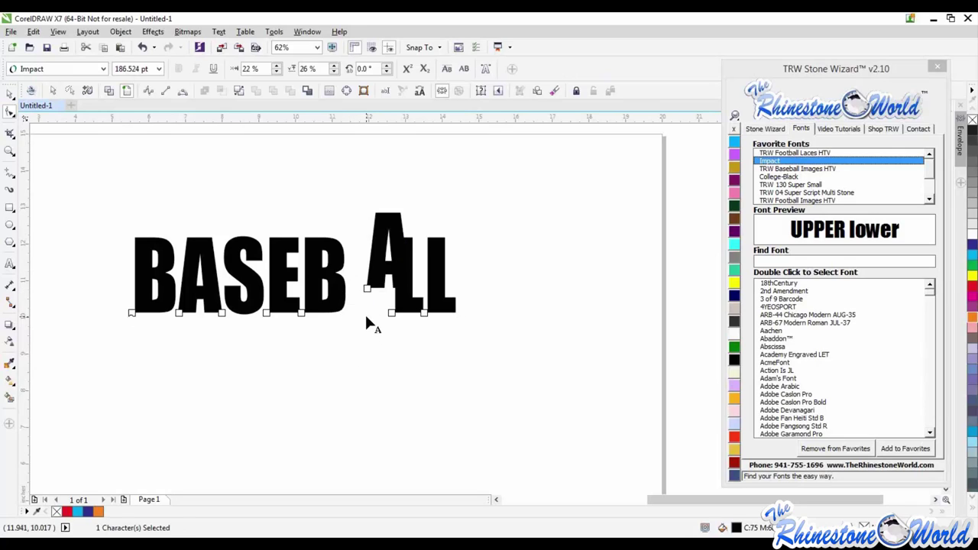
key(ctrl+z)
key(ctrl+z)
drag(424, 312, 463, 310)
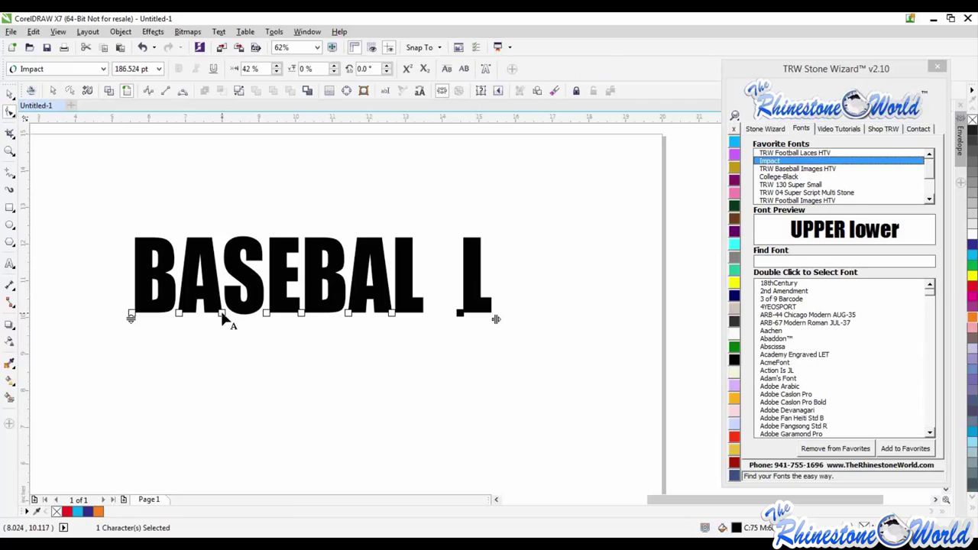
drag(223, 315, 73, 313)
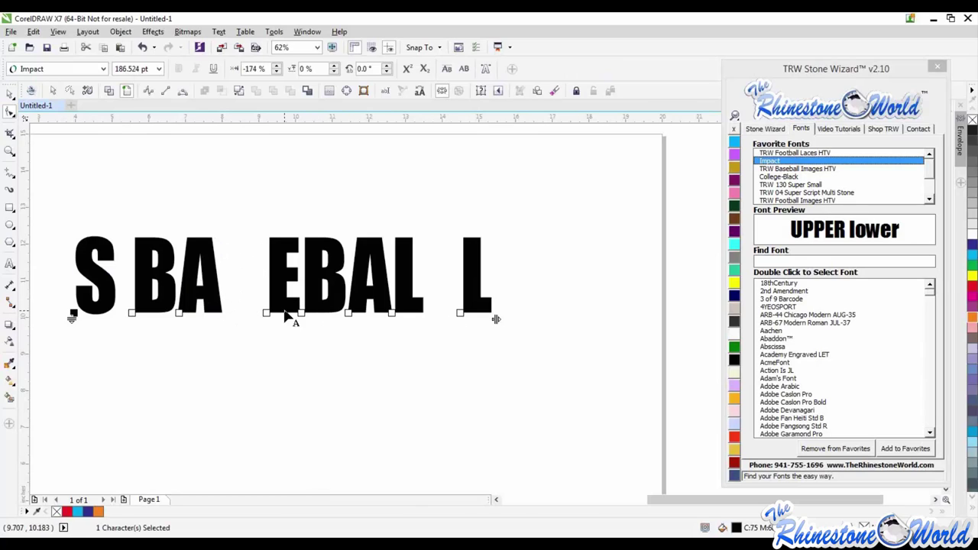
key(ctrl+z)
key(ctrl+z)
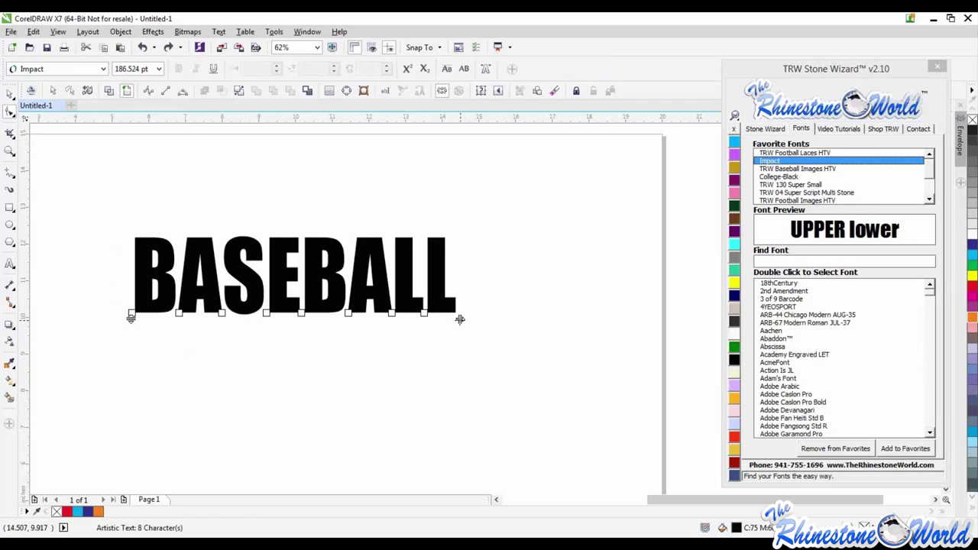
drag(459, 320, 686, 315)
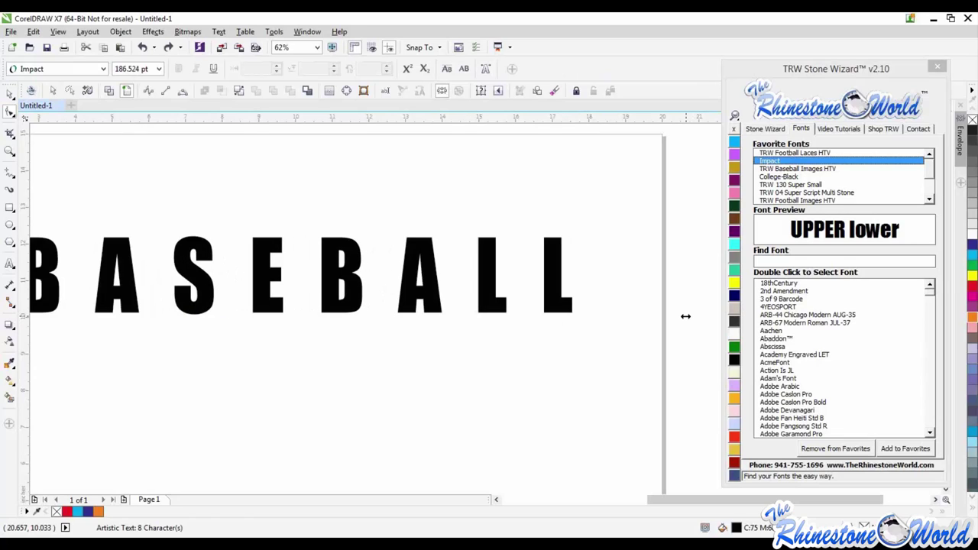
drag(530, 312, 284, 326)
drag(909, 307, 454, 333)
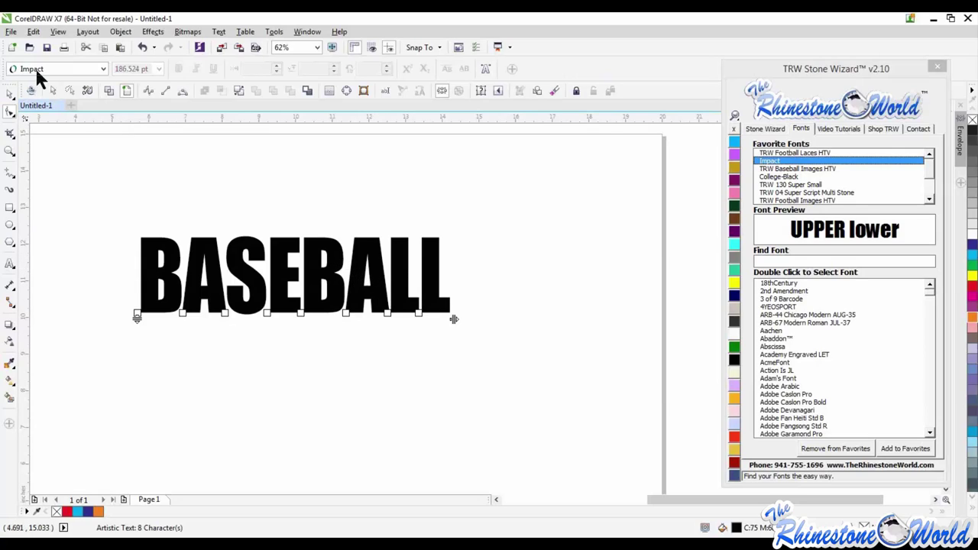
Shift BASEBALL slightly right to X 10.468, Y 11.29 inches and open the Object menu.
click(11, 94)
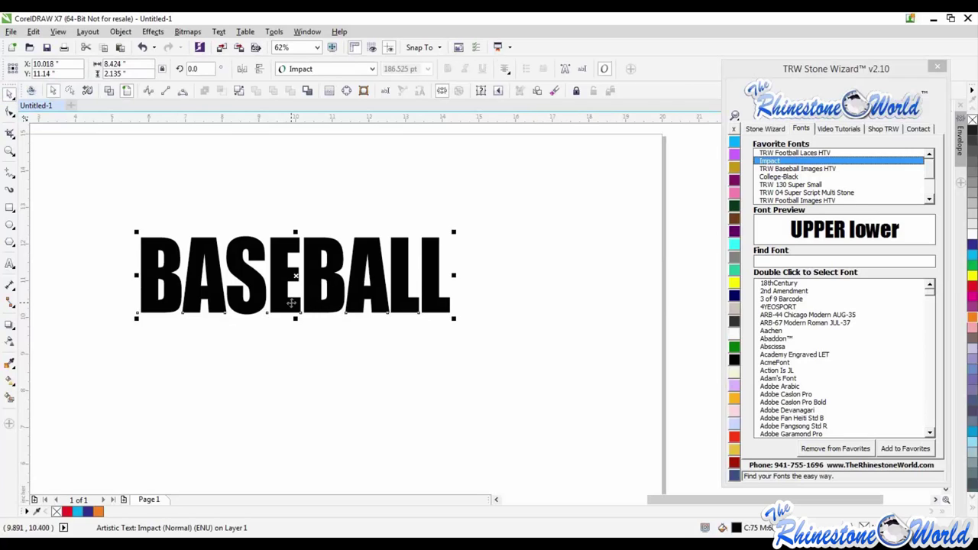
drag(294, 304, 309, 298)
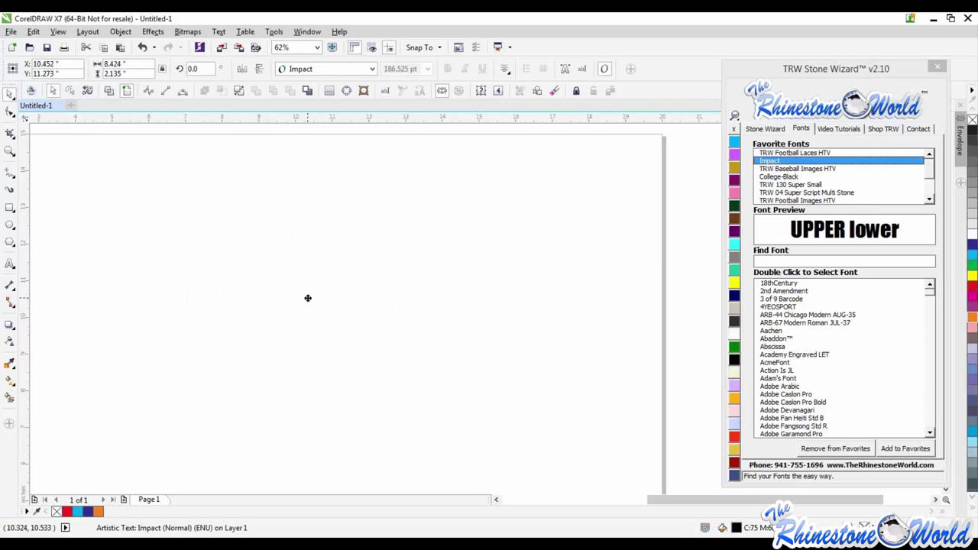
click(121, 32)
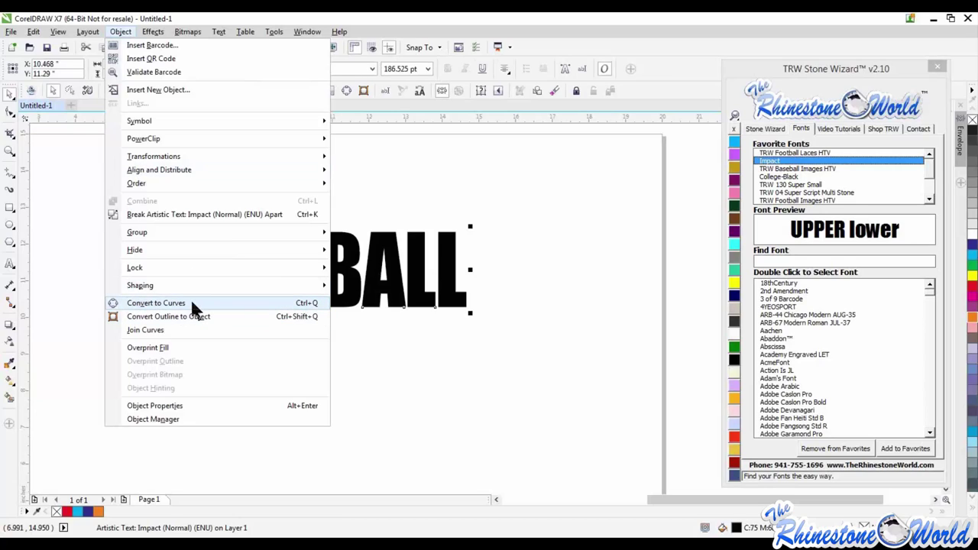
Convert BASEBALL to curves, then reselect it and press F10 to expose its nodes.
click(155, 303)
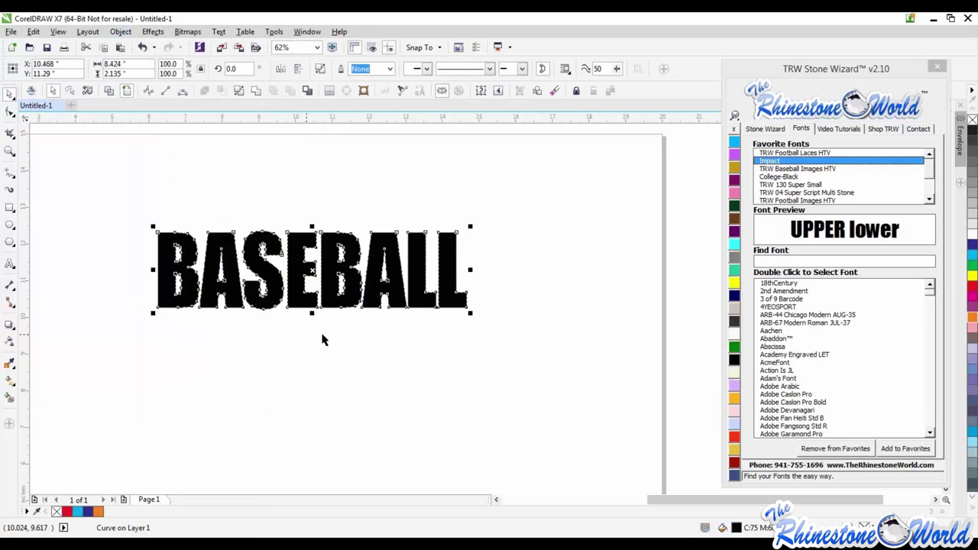
scroll(340, 260, up, 2)
scroll(341, 260, up, 2)
scroll(370, 262, down, 1)
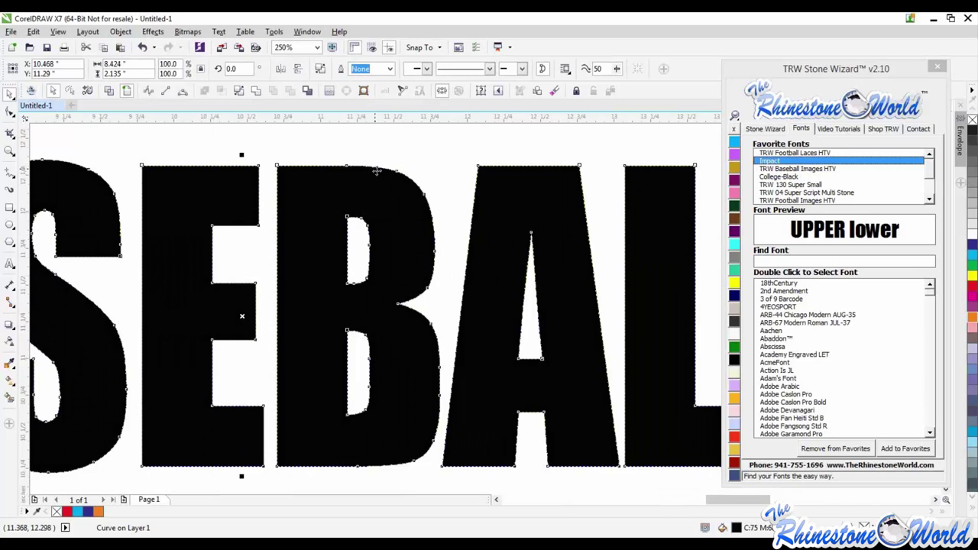
scroll(374, 171, down, 2)
key(Escape)
click(462, 186)
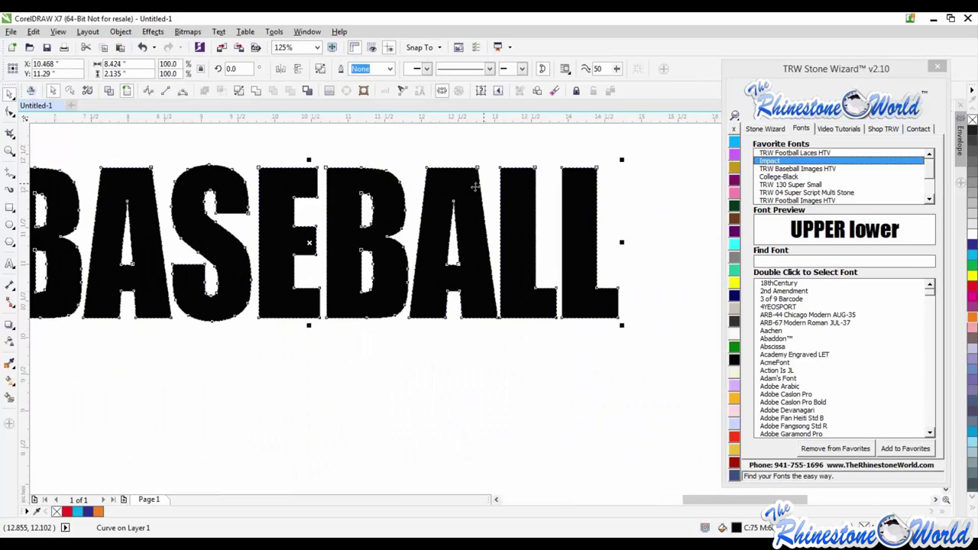
key(F10)
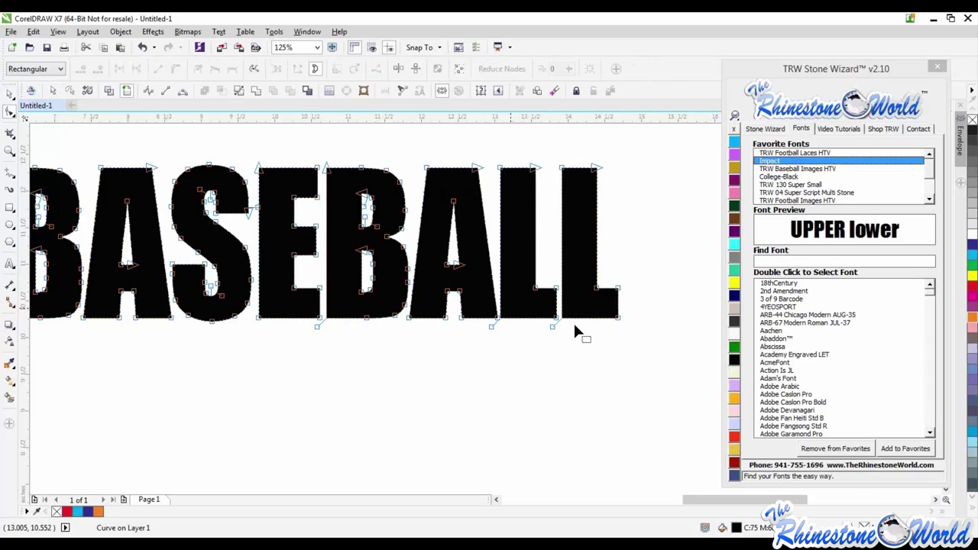
scroll(574, 328, down, 2)
scroll(348, 333, up, 2)
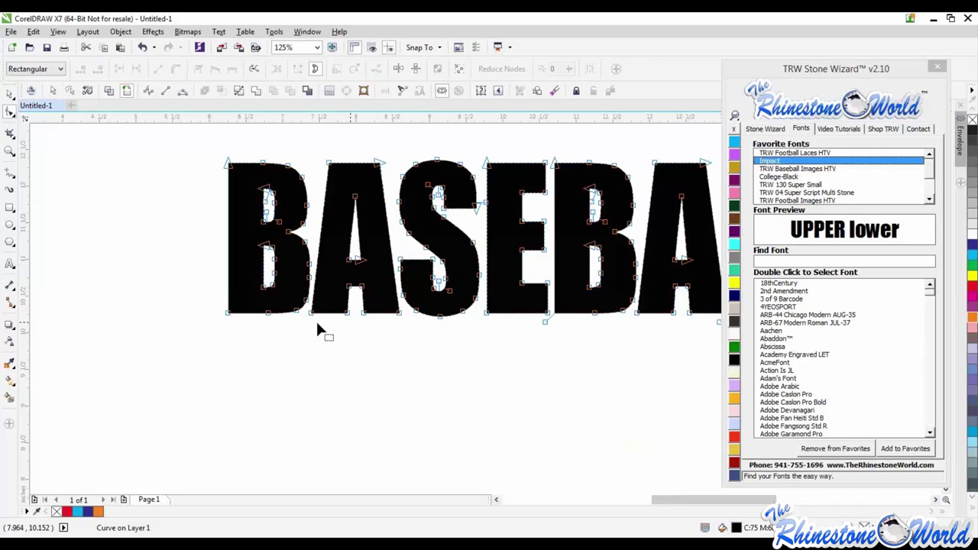
drag(310, 314, 297, 437)
click(9, 92)
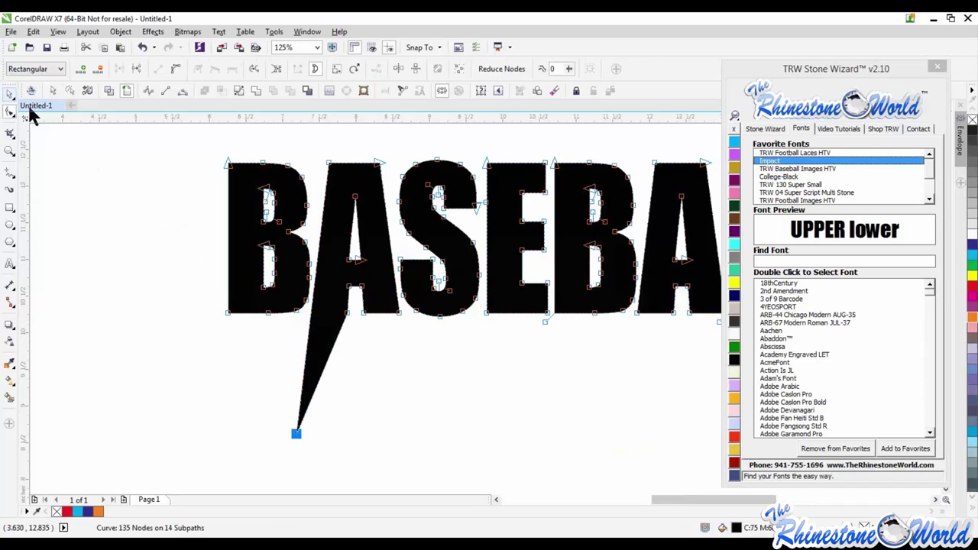
scroll(197, 245, down, 2)
click(441, 331)
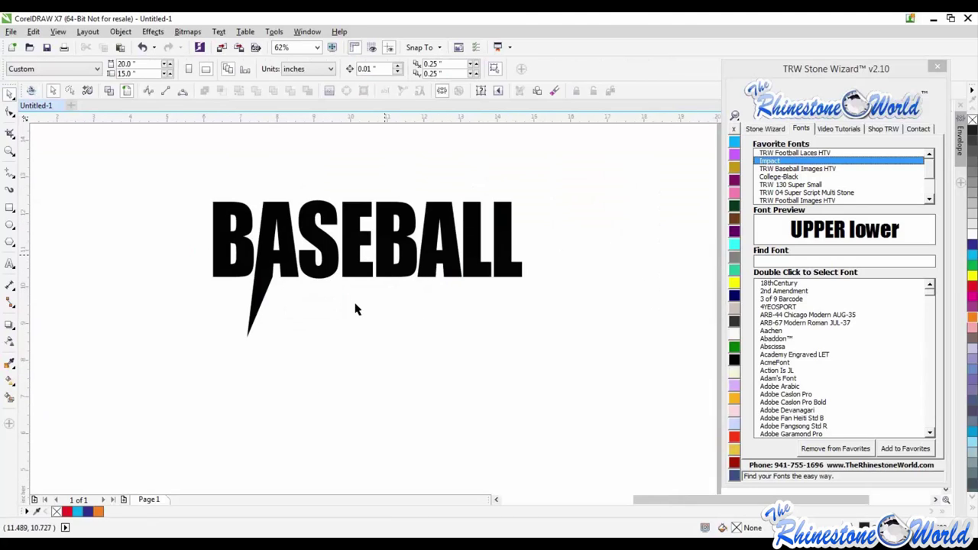
double_click(263, 298)
drag(275, 284, 364, 340)
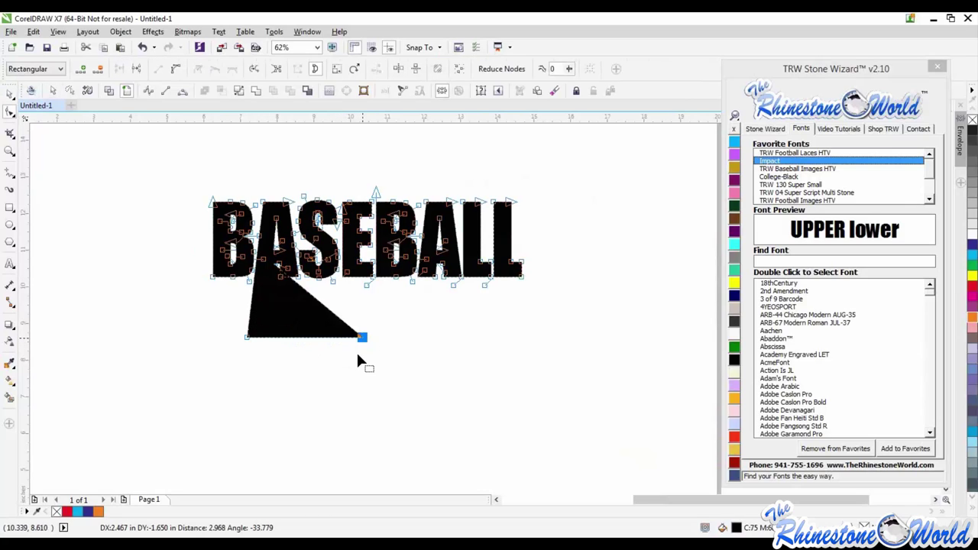
click(11, 96)
click(302, 393)
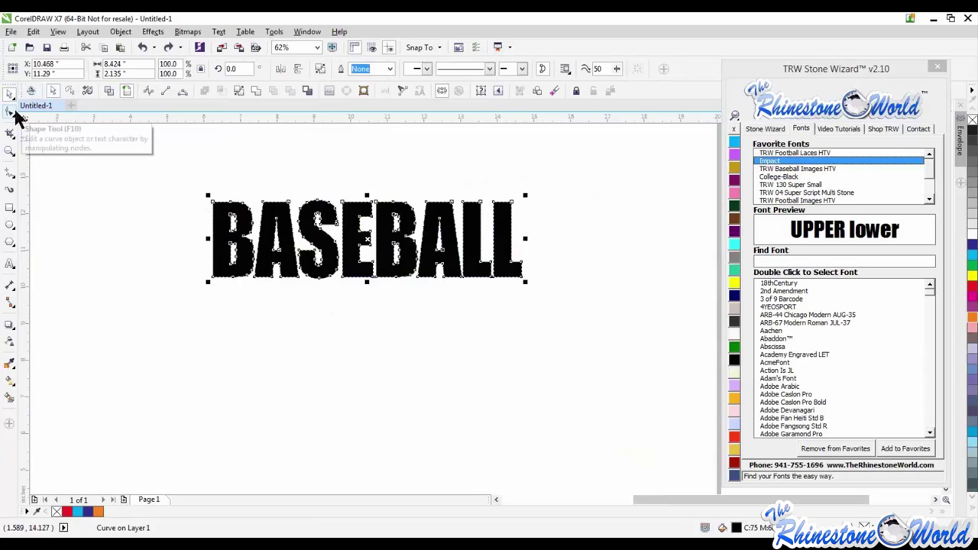
Restore the converted BASEBALL curve, nudge it slightly down-right, and display its nodes.
key(Escape)
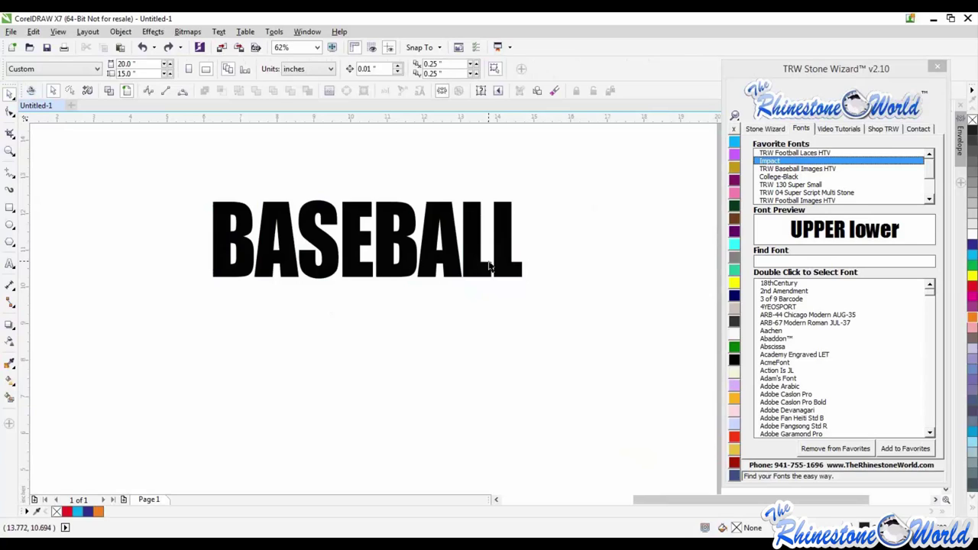
key(ctrl+z)
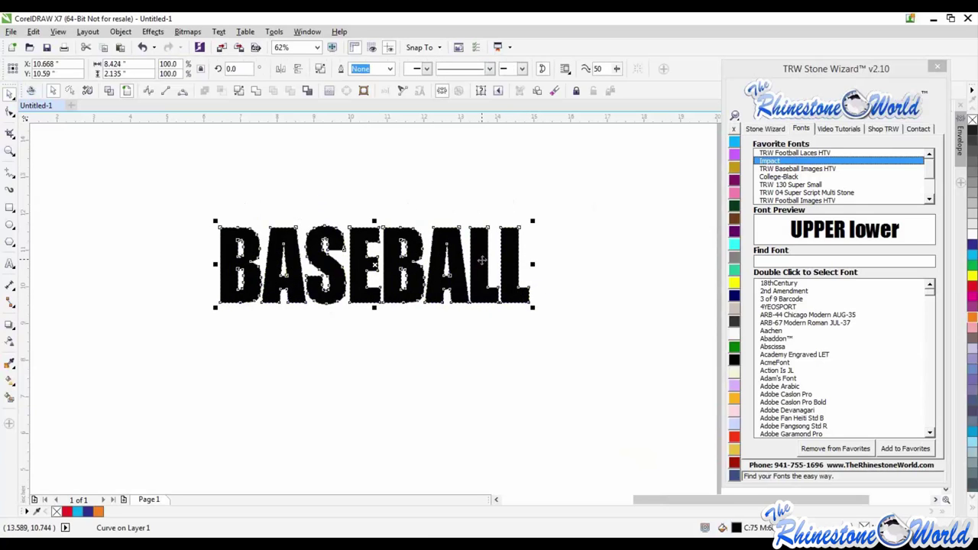
drag(481, 261, 487, 269)
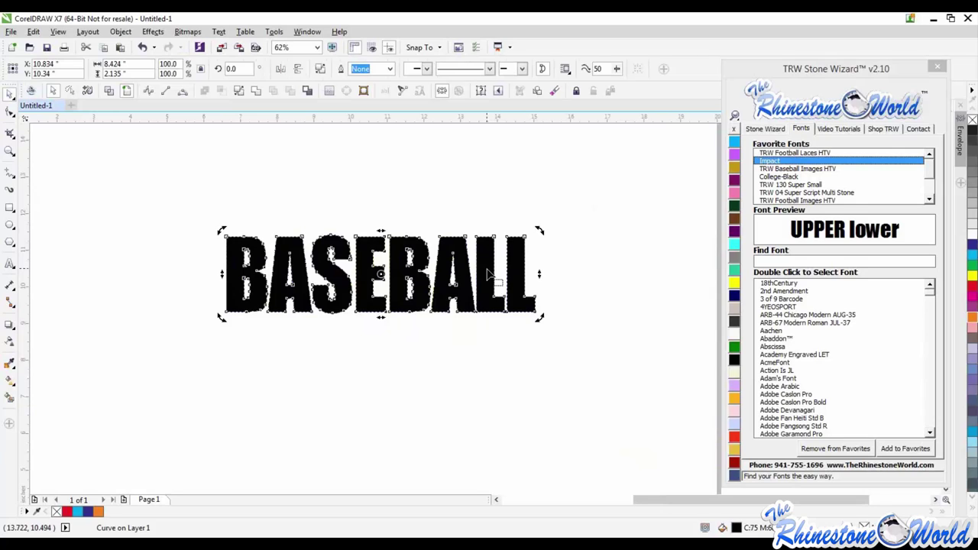
key(F10)
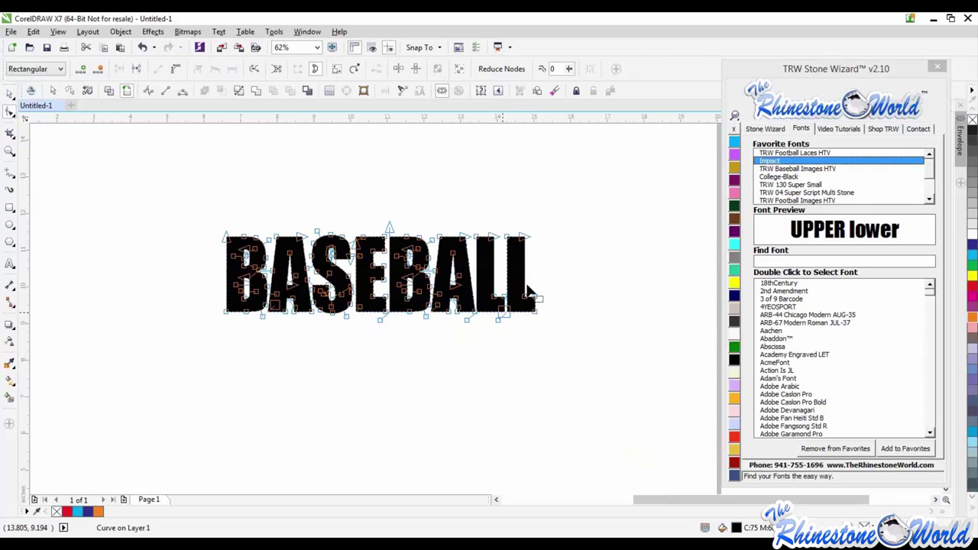
scroll(526, 240, up, 2)
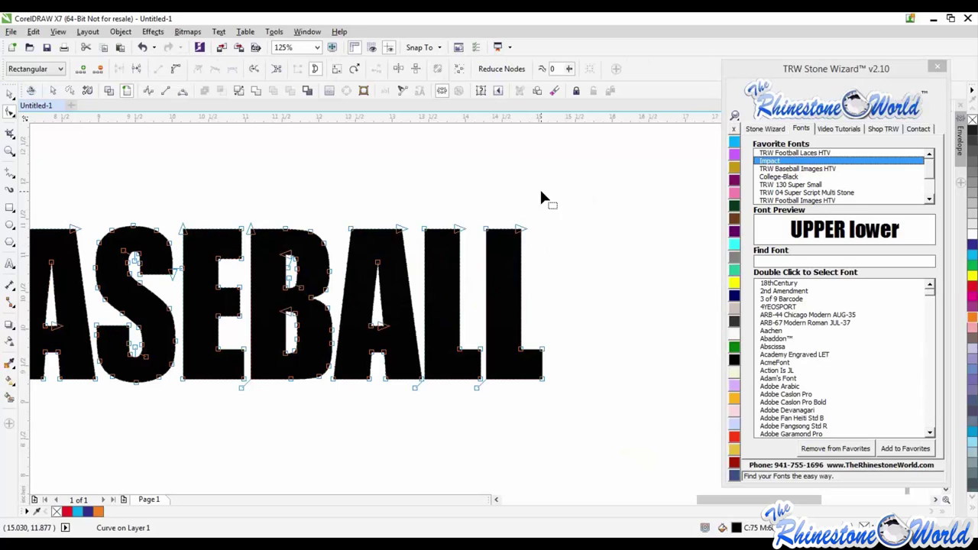
drag(522, 228, 661, 229)
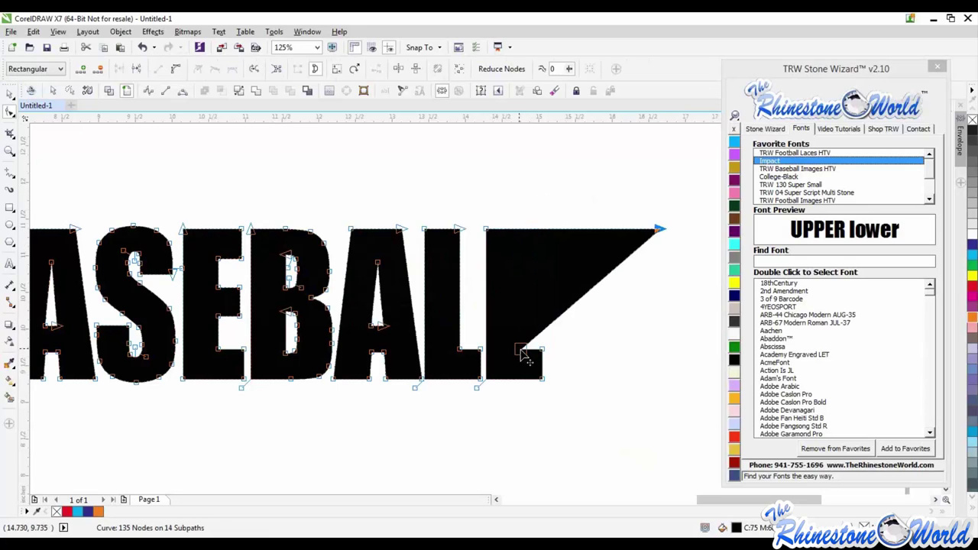
drag(520, 348, 644, 314)
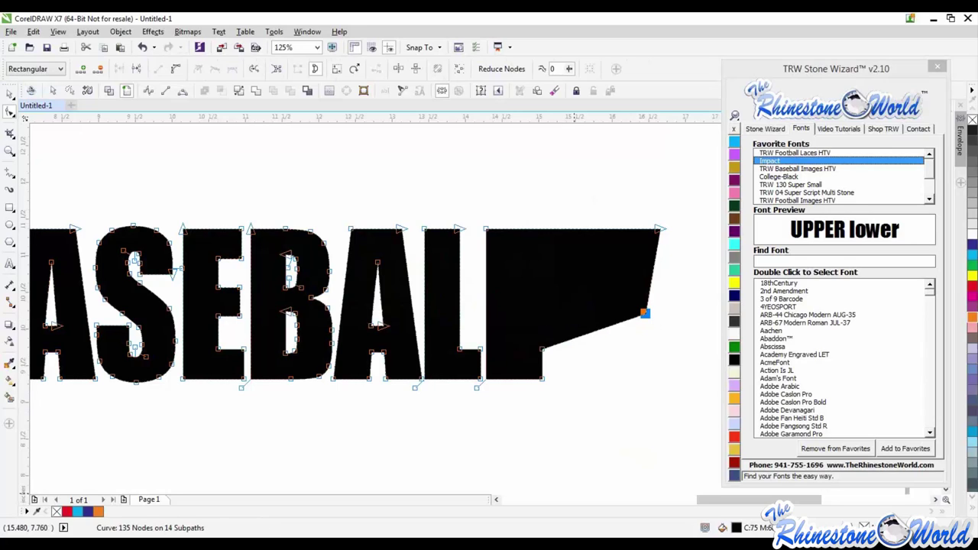
key(ctrl+z)
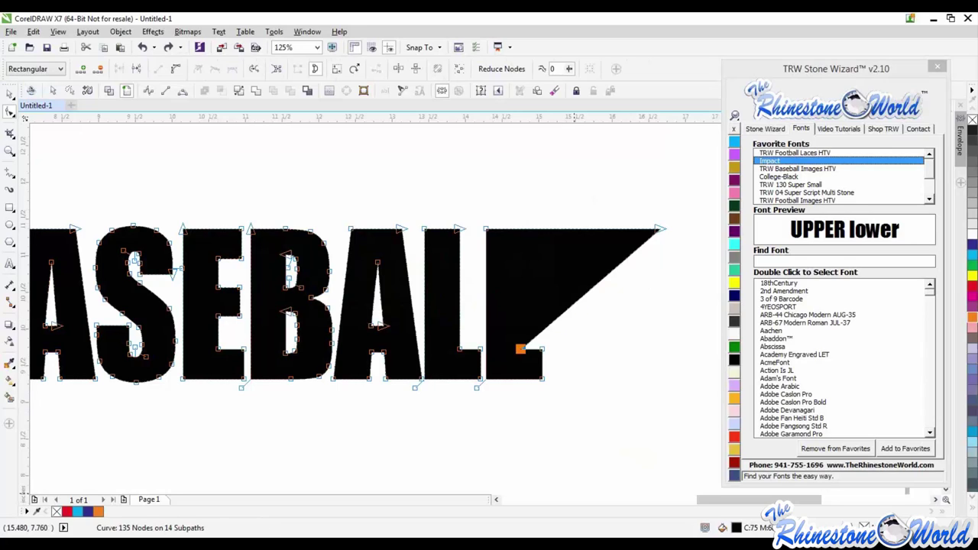
key(ctrl+z)
scroll(567, 341, down, 2)
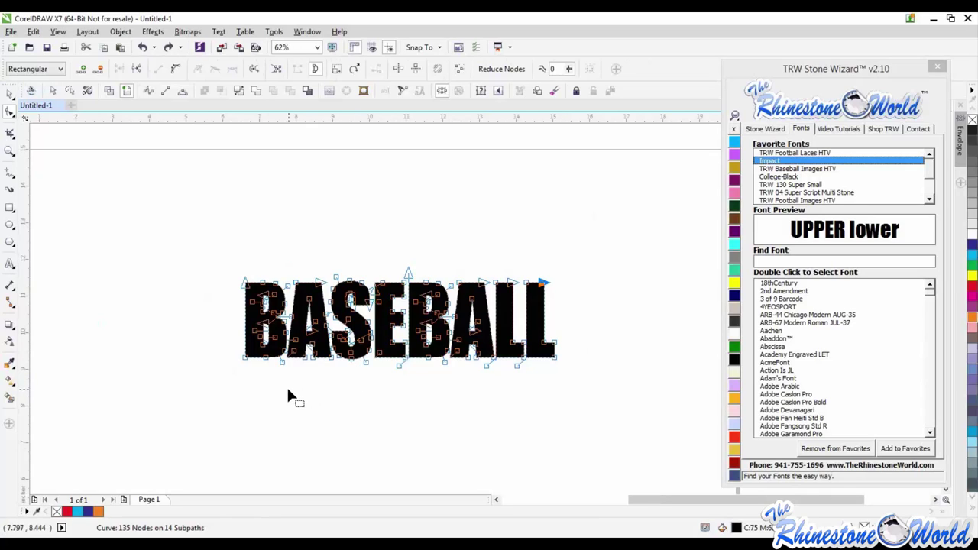
scroll(286, 395, up, 2)
scroll(284, 324, up, 1)
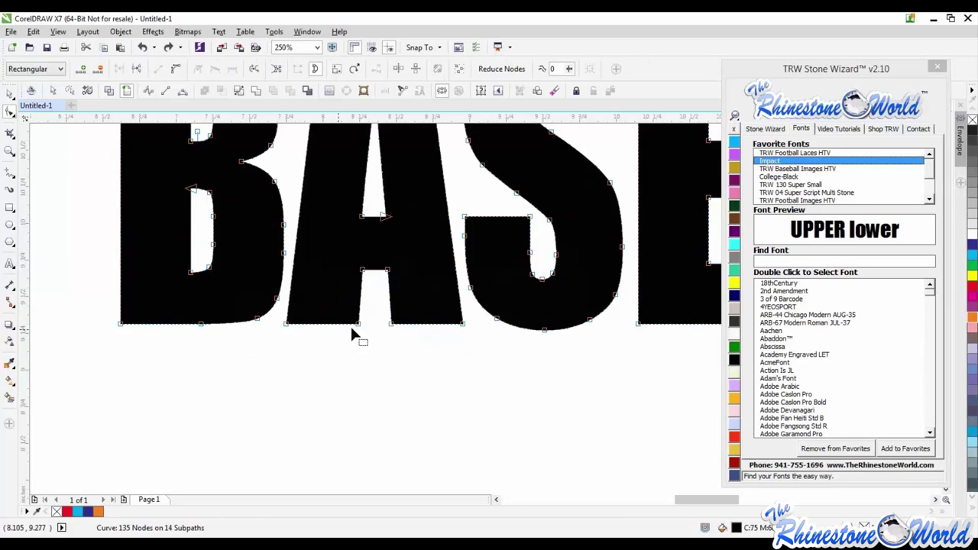
Stretch the A's left-leg bottom nodes down below the word.
drag(371, 344, 283, 317)
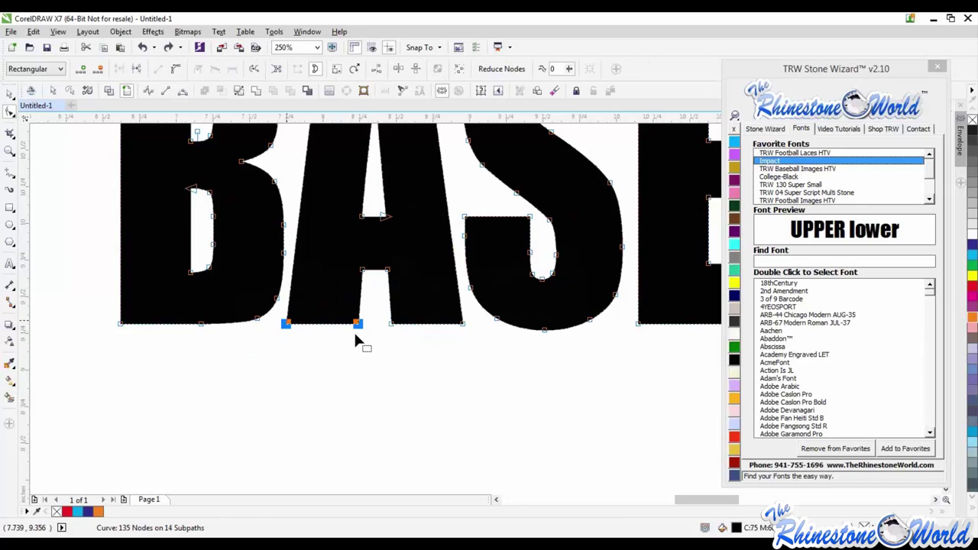
drag(358, 324, 348, 432)
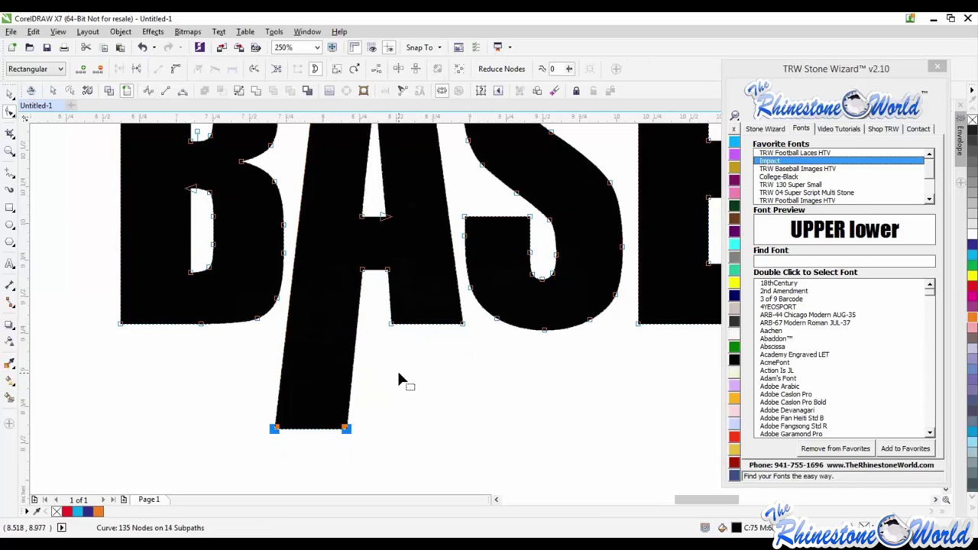
scroll(397, 368, down, 2)
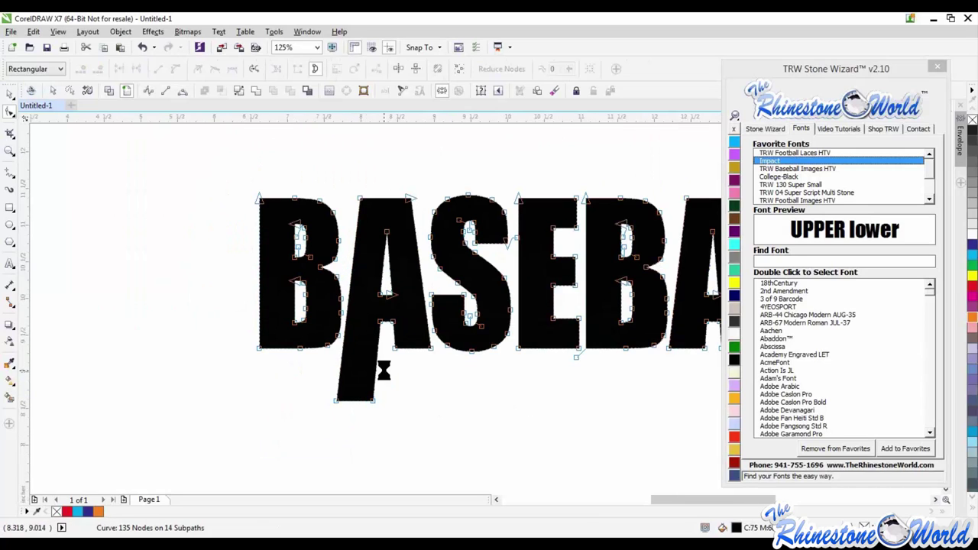
scroll(385, 371, up, 2)
Add two new nodes along the A's inner leg edge, undoing a trial node move.
double_click(371, 334)
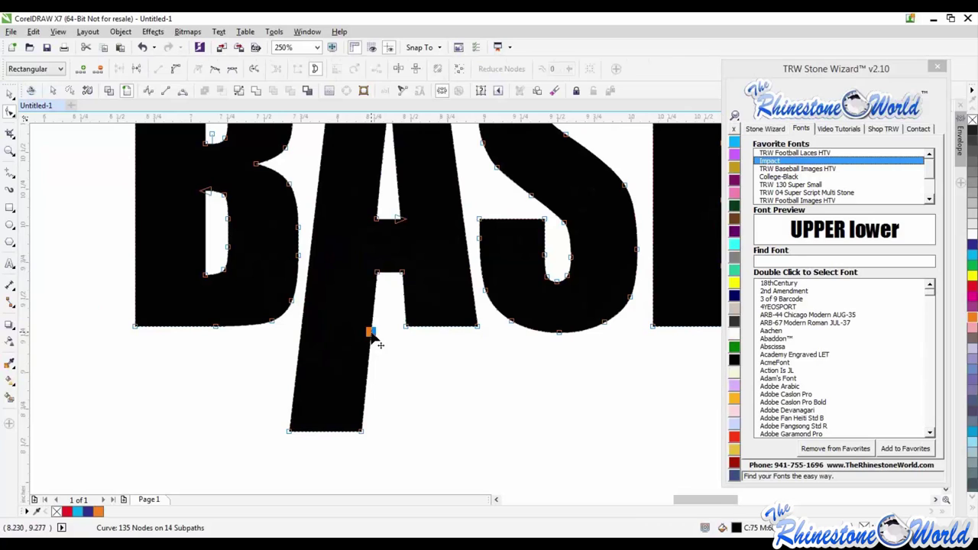
scroll(379, 350, up, 2)
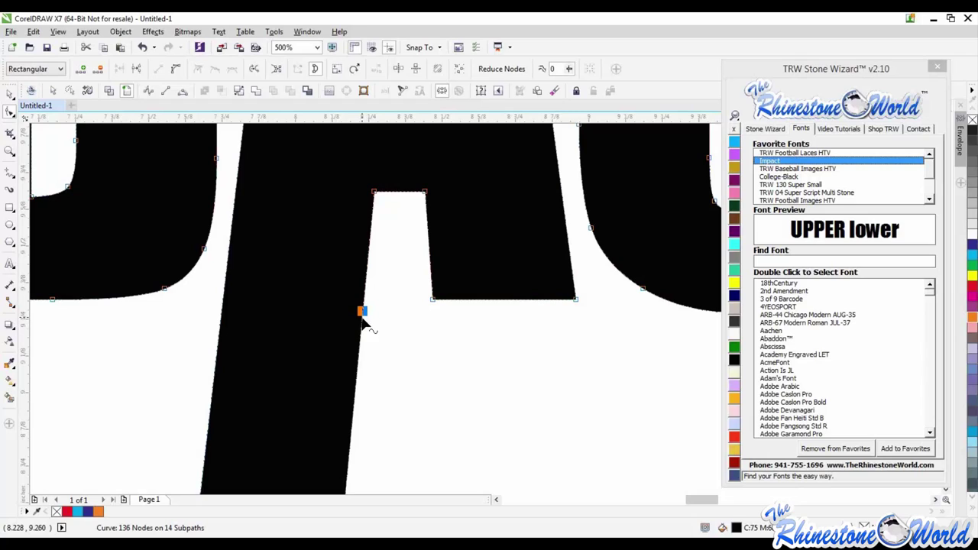
double_click(364, 327)
scroll(380, 342, down, 2)
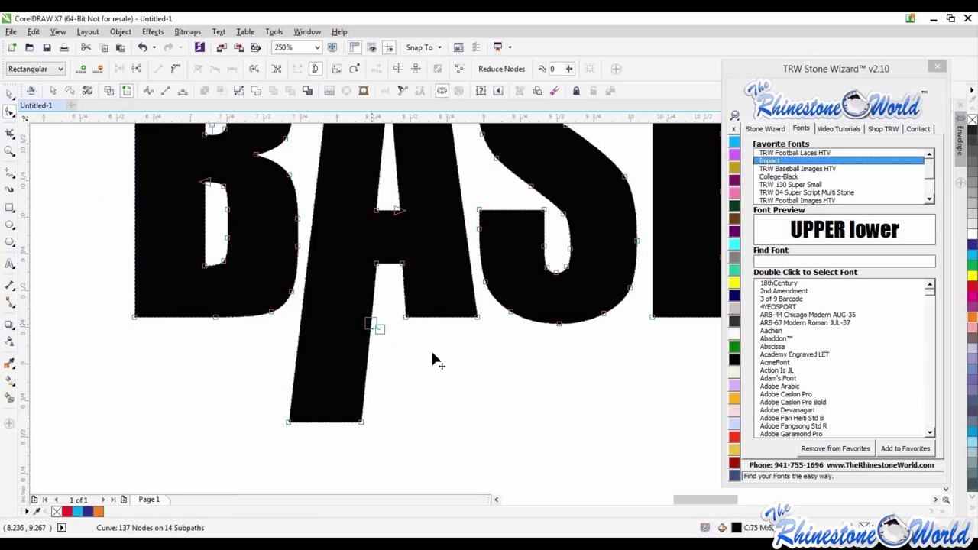
drag(378, 329, 419, 344)
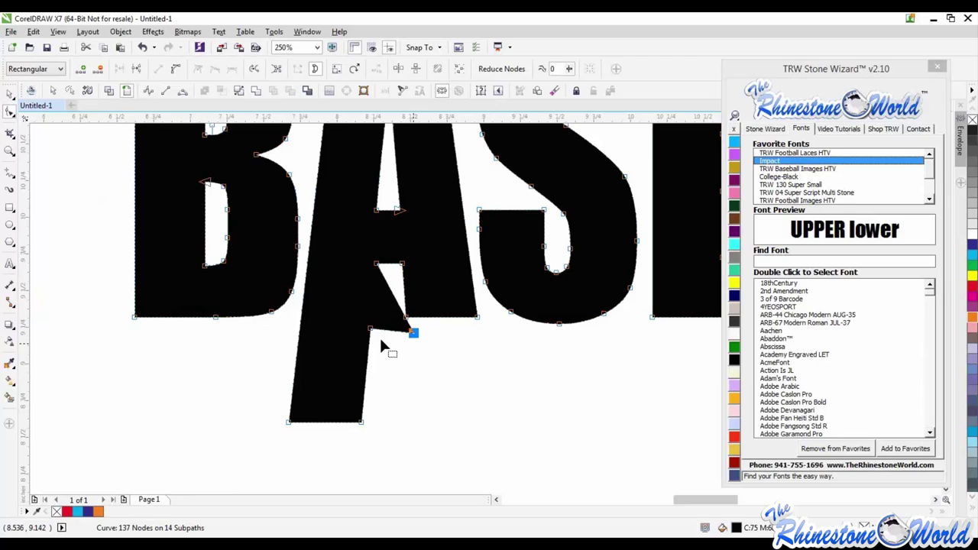
key(ctrl+z)
scroll(371, 333, up, 1)
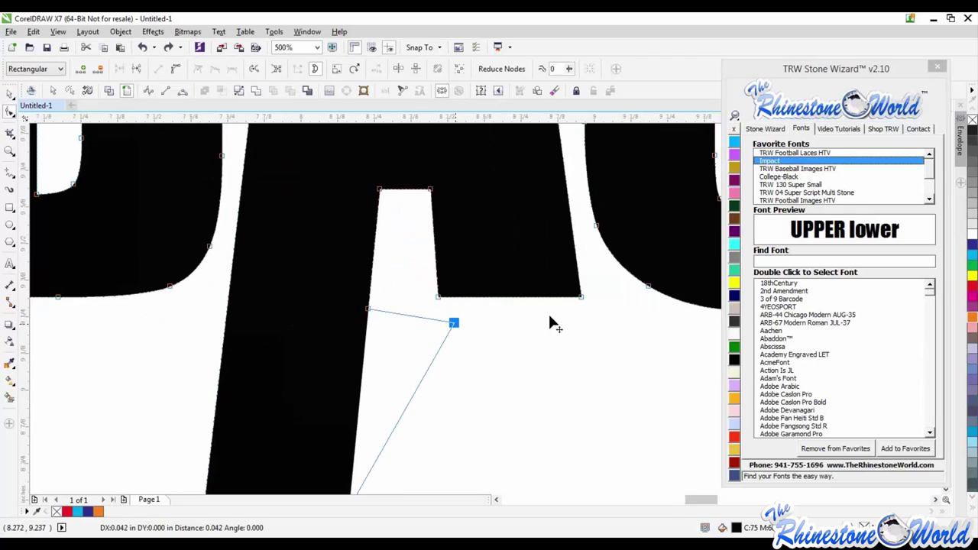
Drag the leg node and tail's bottom corner right to form a tapered swoosh ending under the L.
drag(549, 318, 667, 309)
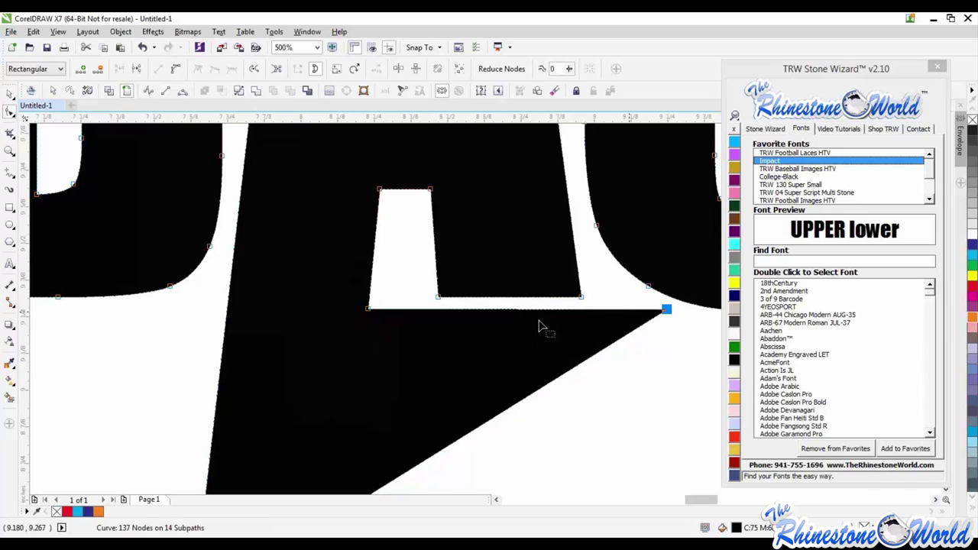
scroll(539, 326, down, 5)
scroll(651, 316, up, 2)
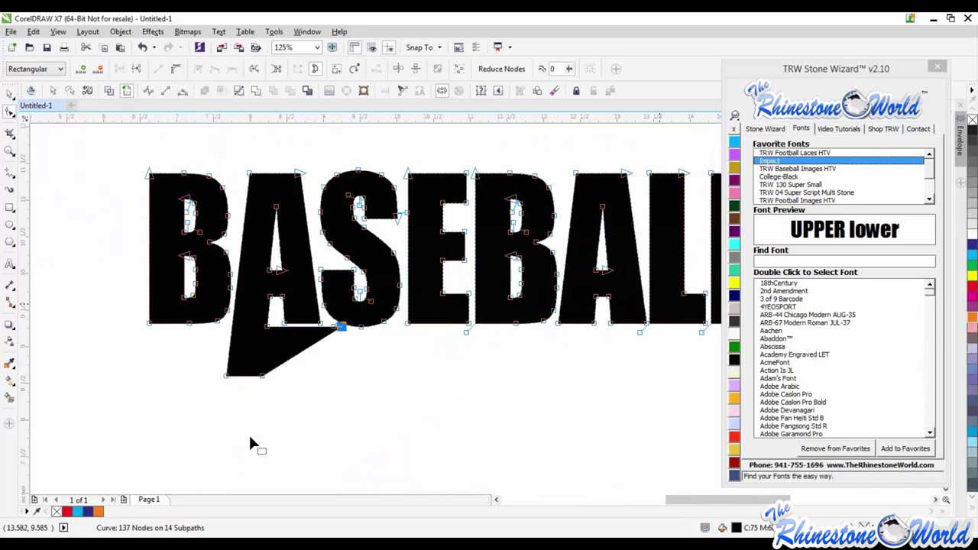
drag(265, 376, 764, 374)
scroll(616, 394, down, 2)
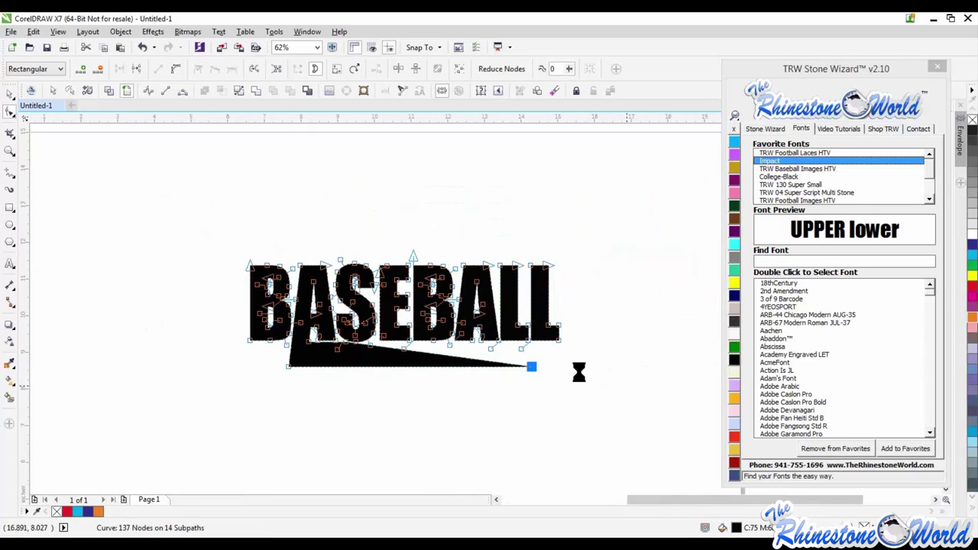
scroll(578, 372, up, 2)
drag(519, 362, 544, 369)
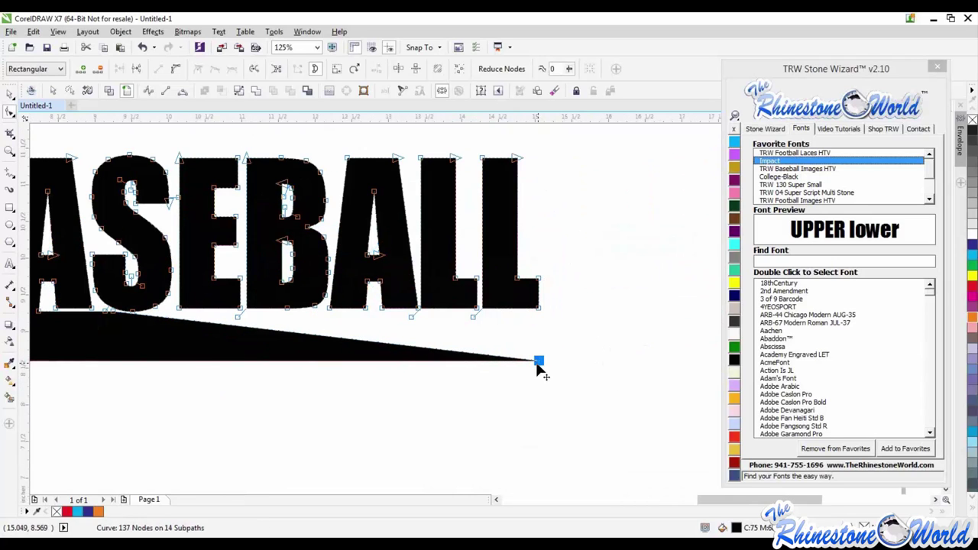
Straighten the swoosh's upper edge from the A's leg by reshaping a point under the letters.
click(9, 93)
scroll(386, 343, down, 2)
scroll(238, 341, up, 4)
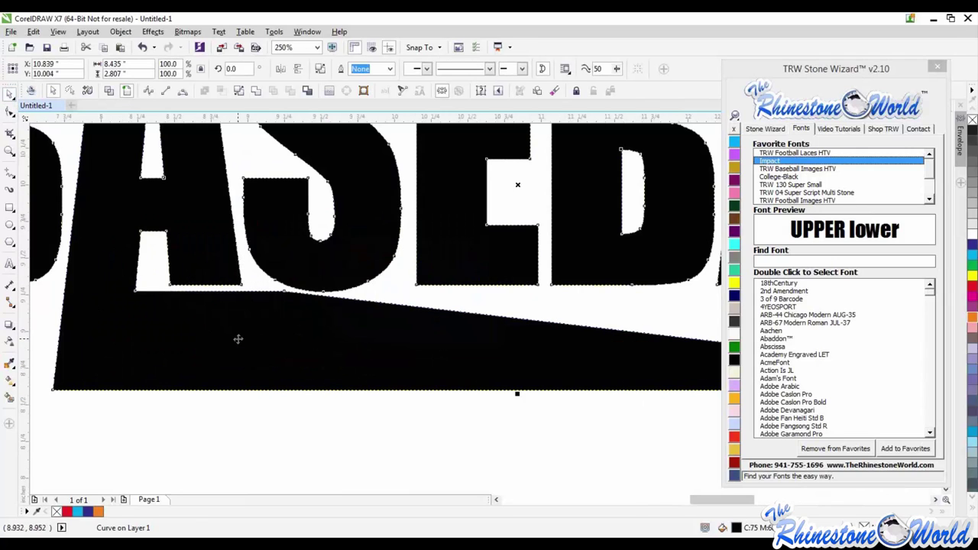
key(F10)
click(282, 301)
drag(281, 316, 289, 312)
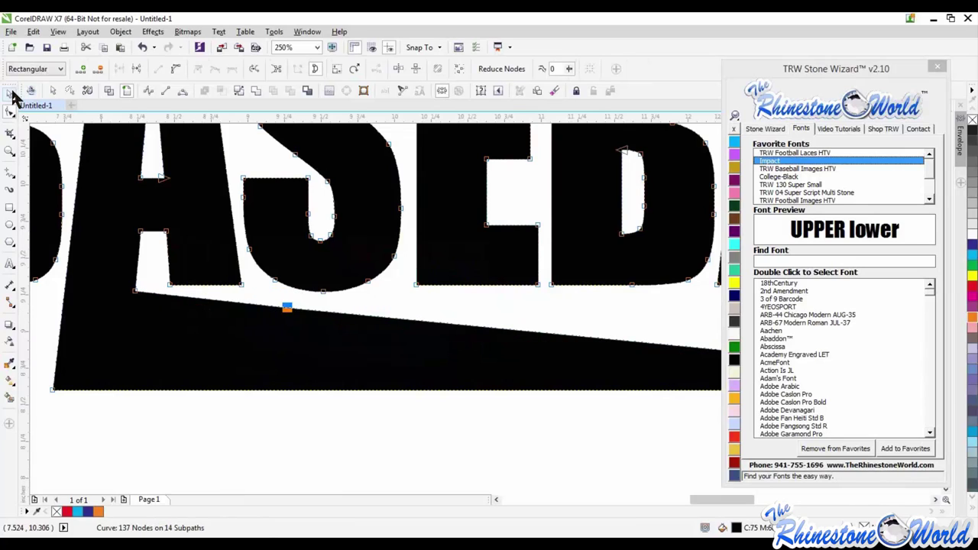
Return to the Pick tool, then select and deselect BASEBALL to review the finished wedge.
key(space)
key(Escape)
scroll(371, 389, down, 3)
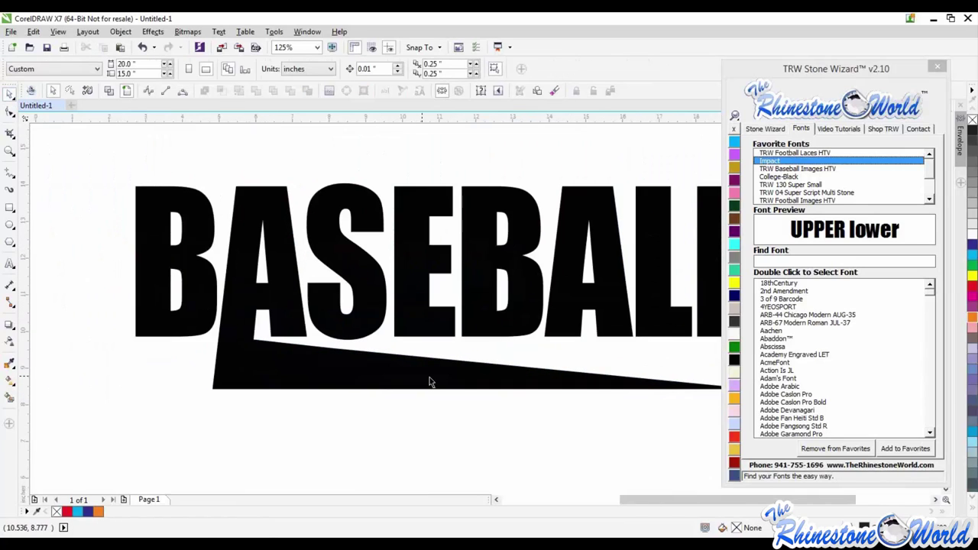
scroll(404, 306, down, 4)
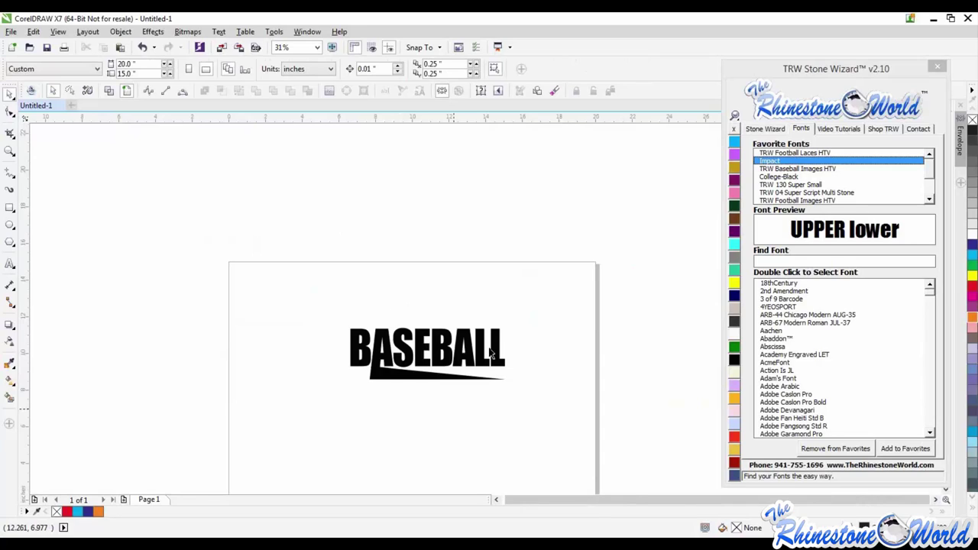
scroll(492, 353, up, 2)
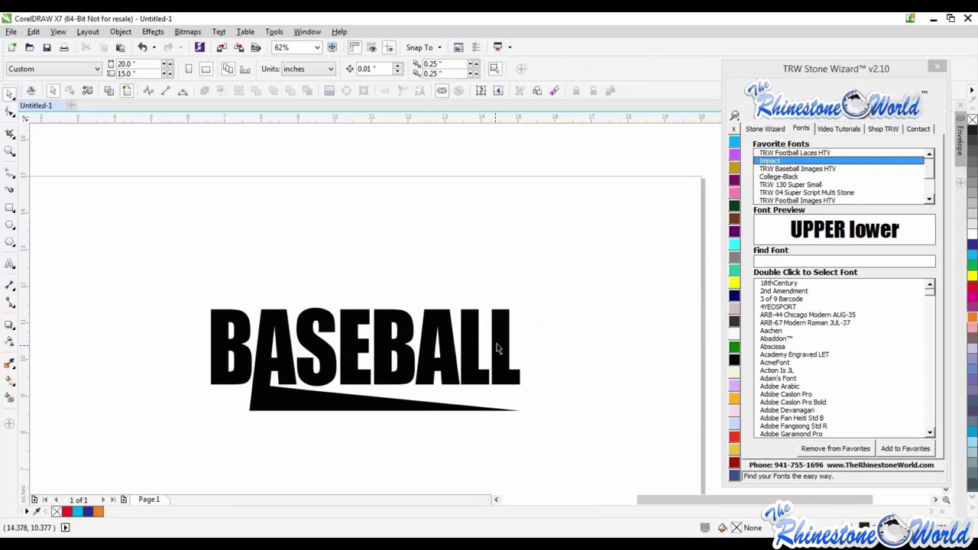
click(503, 346)
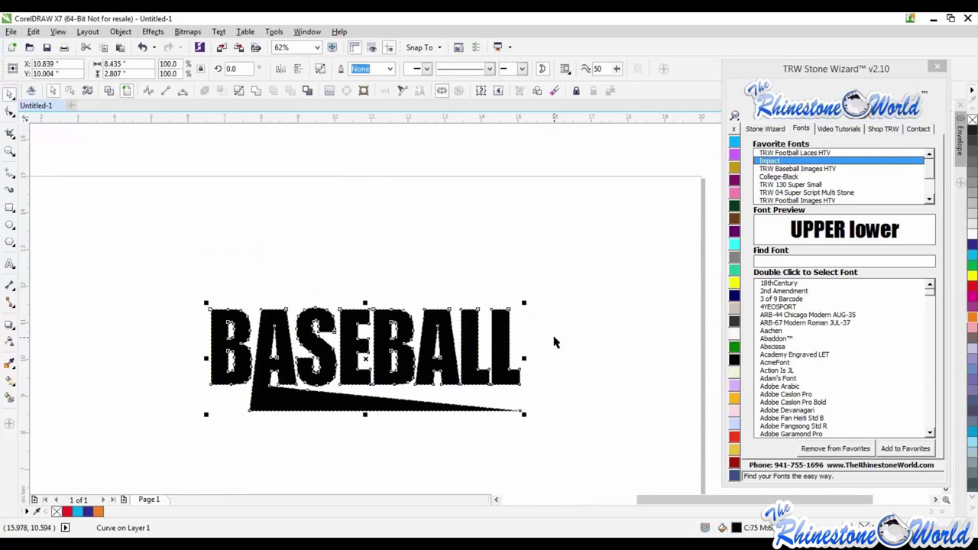
click(553, 340)
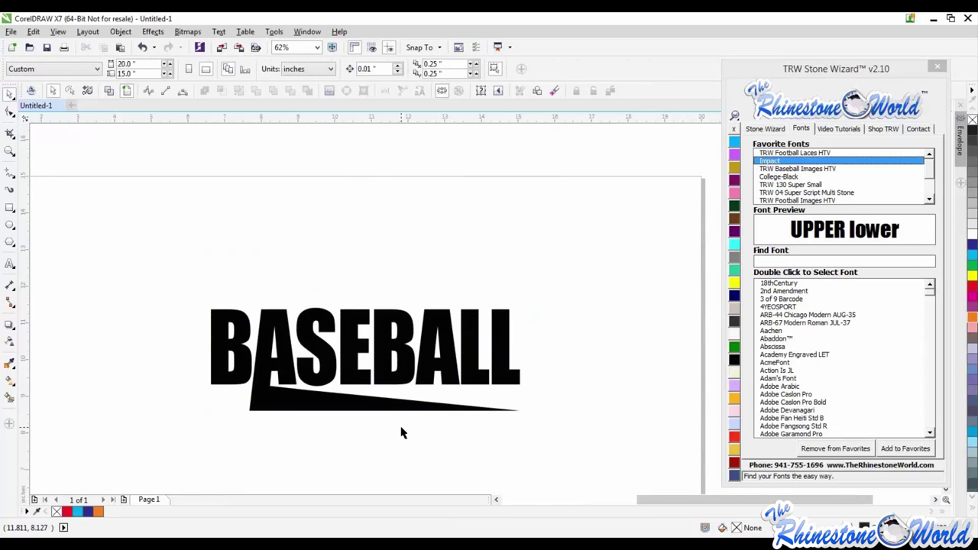
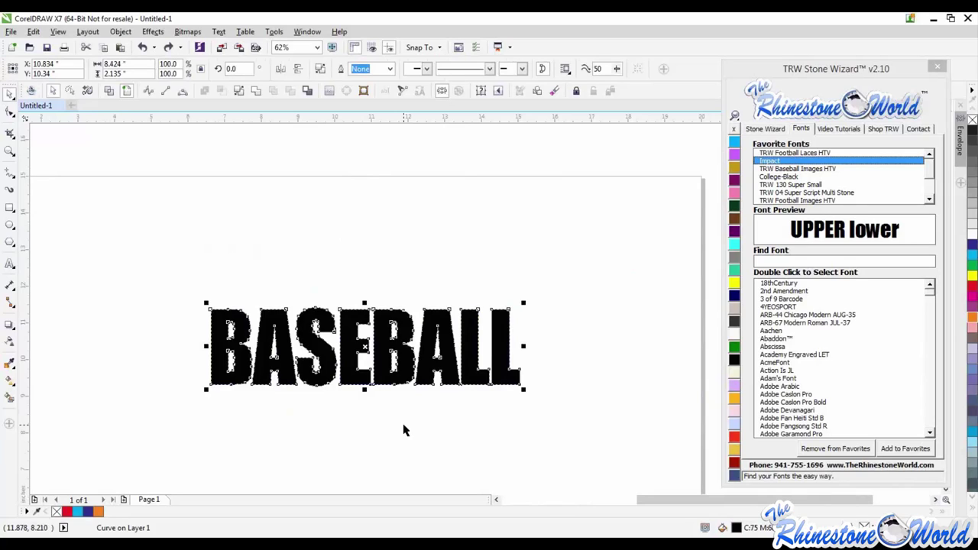
Move the BASEBALL lettering up and left on the page, then delete it.
click(403, 429)
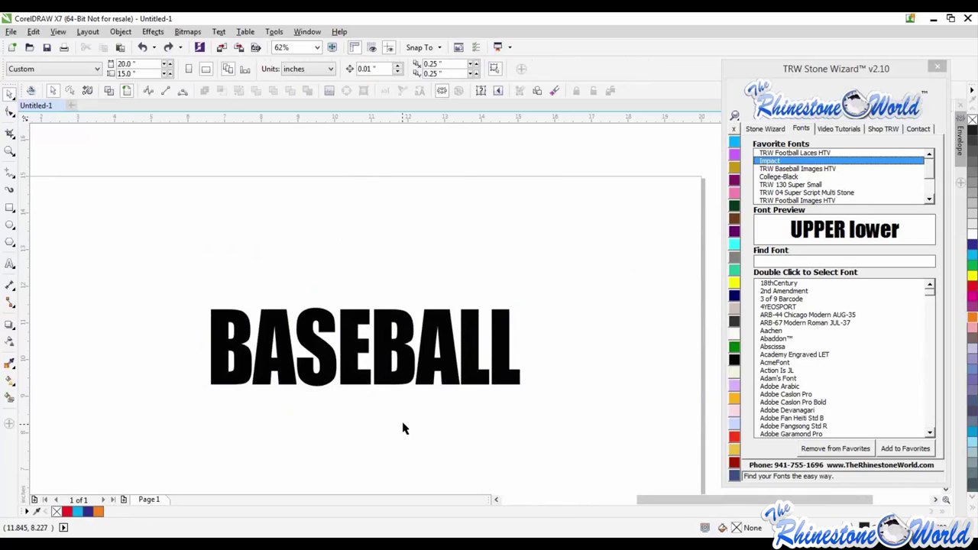
scroll(404, 401, down, 2)
scroll(382, 446, up, 2)
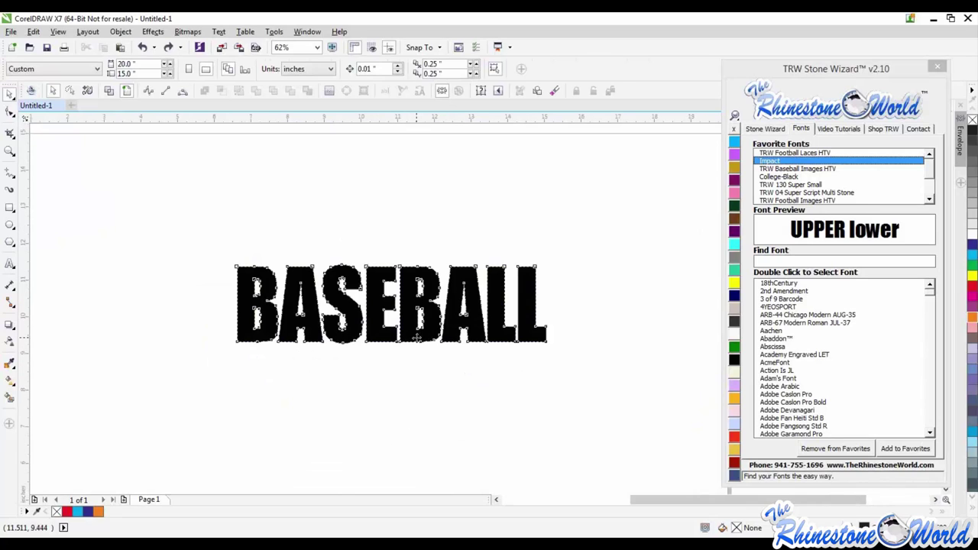
click(413, 339)
drag(389, 304, 363, 204)
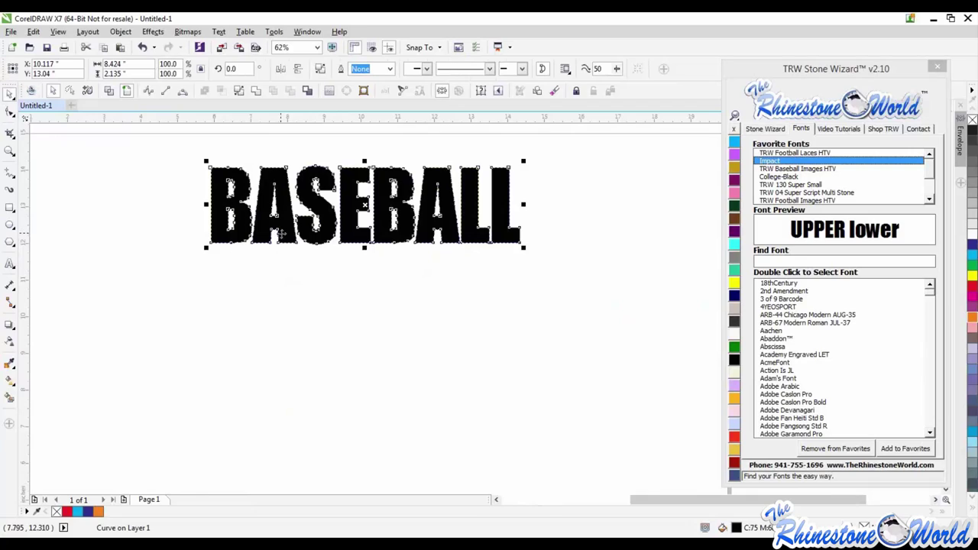
key(Delete)
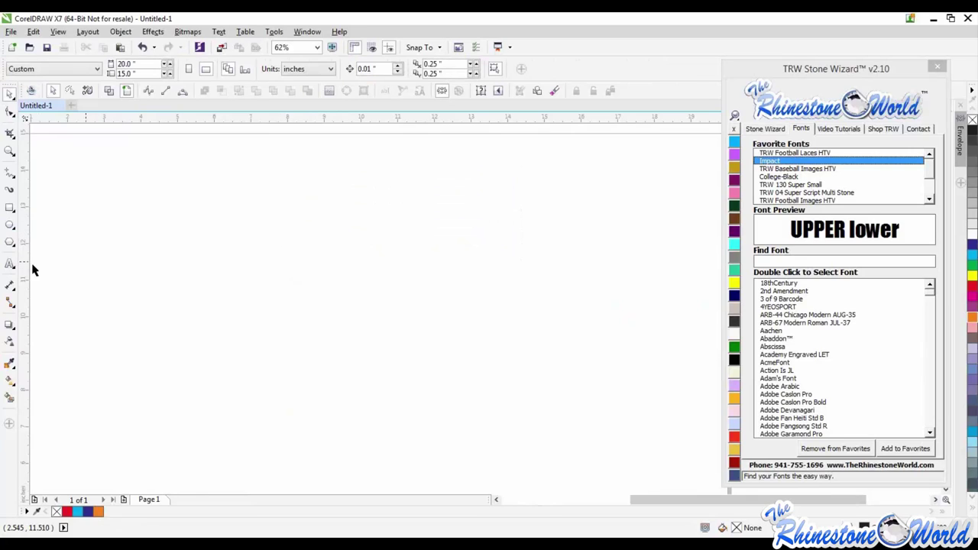
click(121, 35)
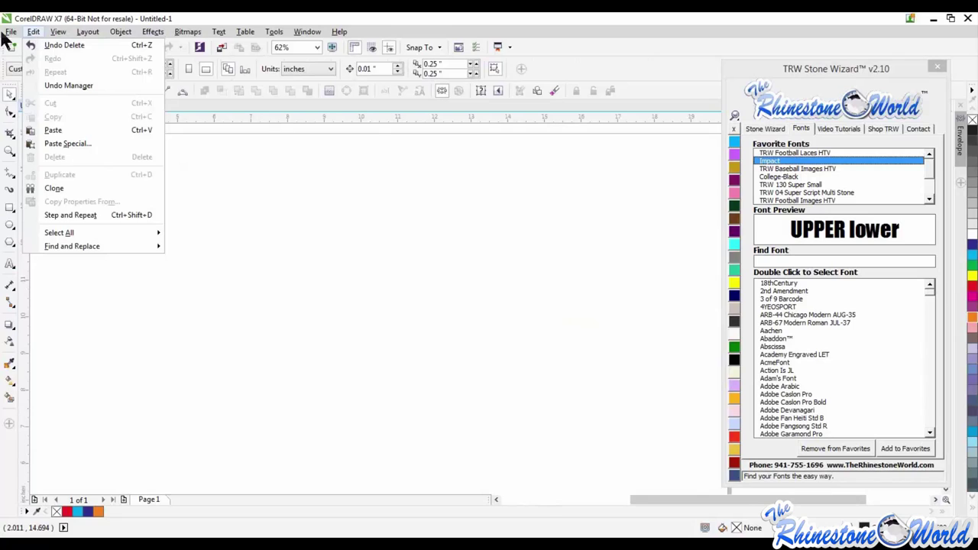
mouse_move(13, 38)
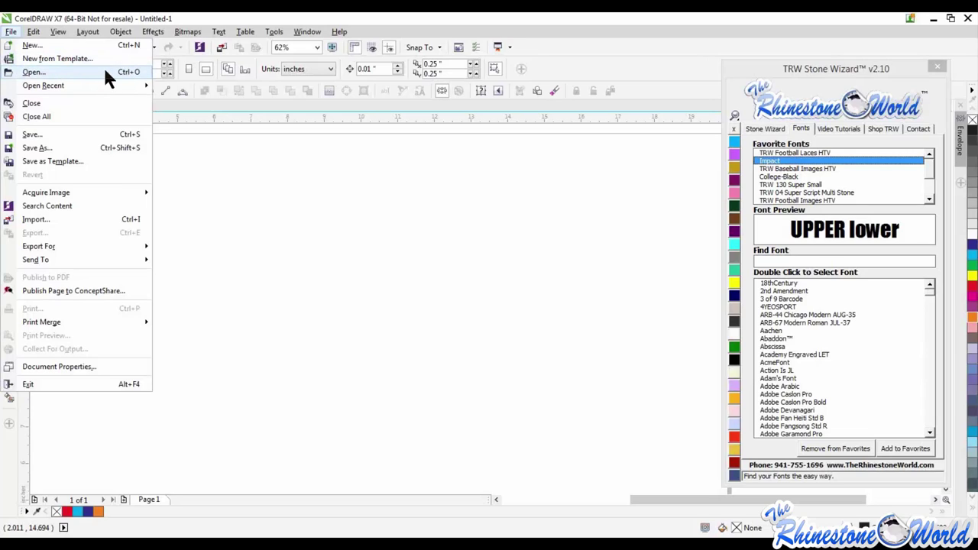
mouse_move(102, 84)
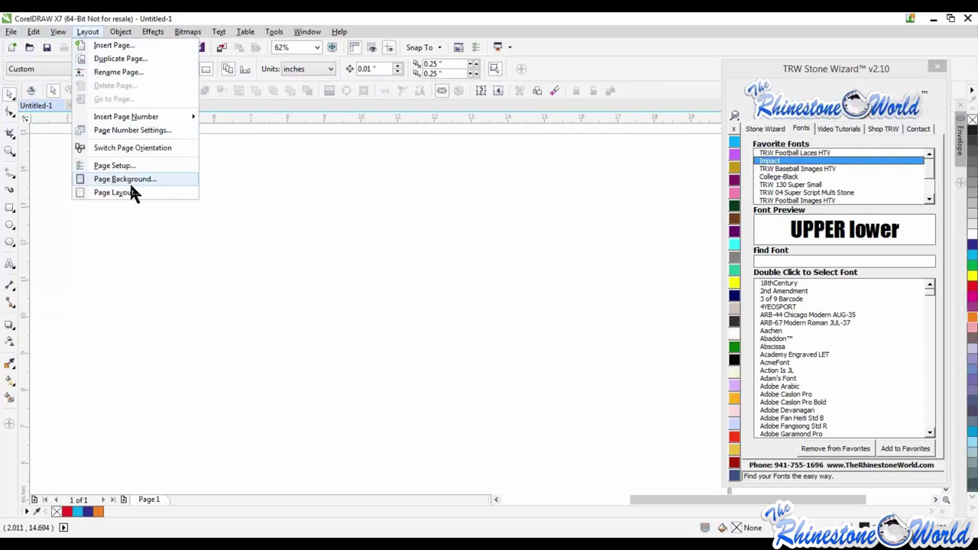
Browse the Object, Effects and Text menus without choosing anything, then show the Polygon tool flyout.
mouse_move(121, 34)
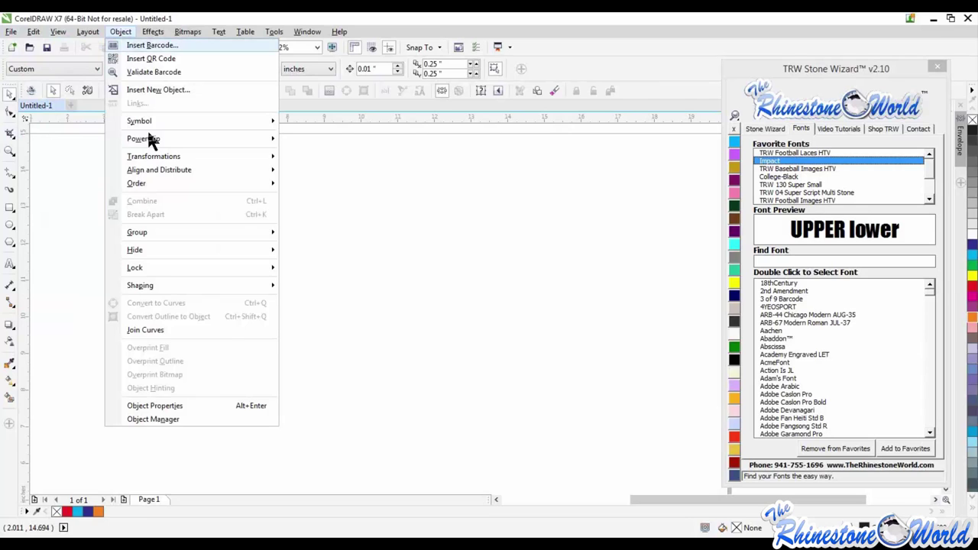
mouse_move(152, 38)
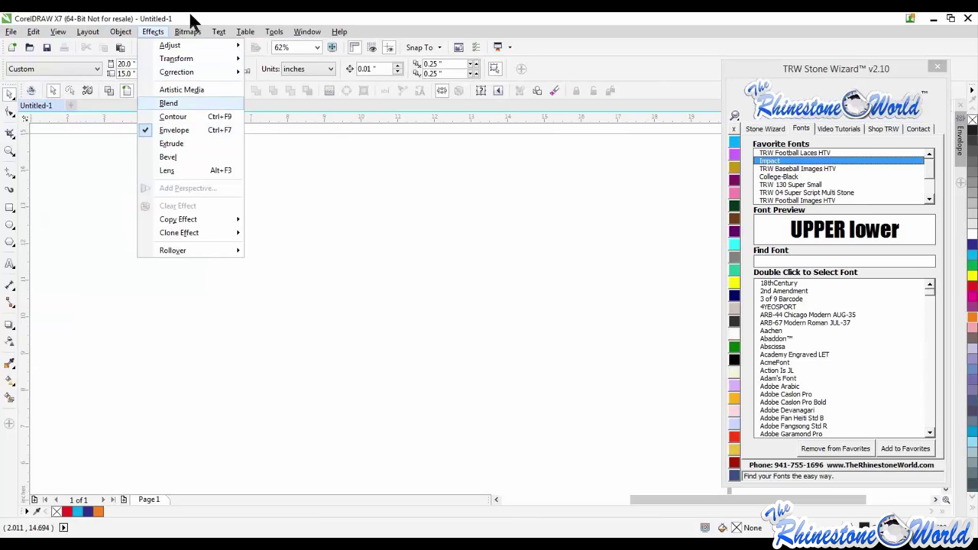
mouse_move(189, 38)
mouse_move(227, 38)
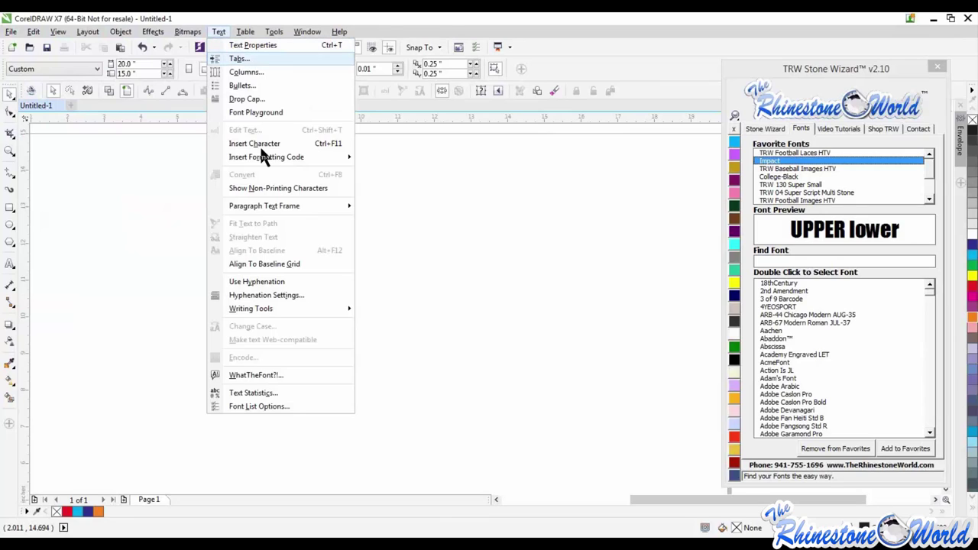
click(166, 293)
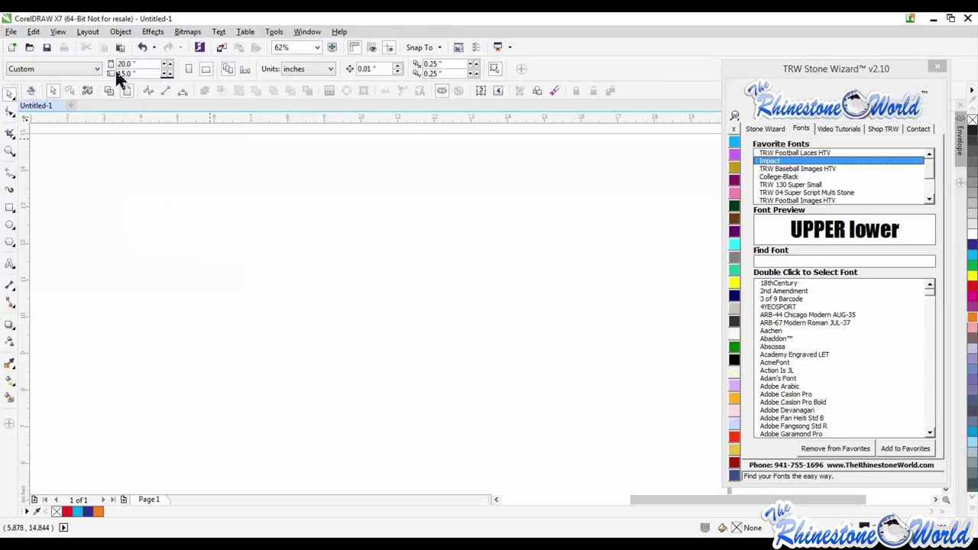
click(153, 32)
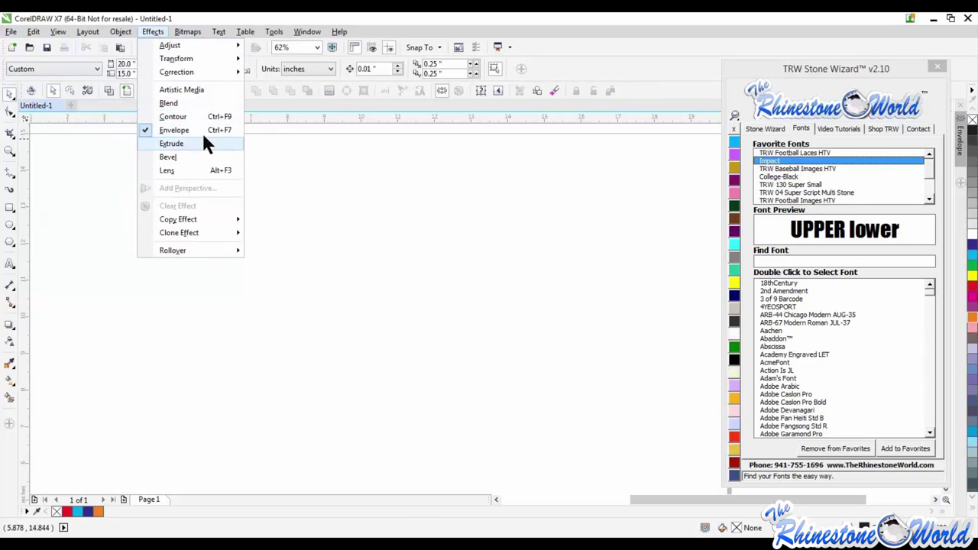
click(111, 209)
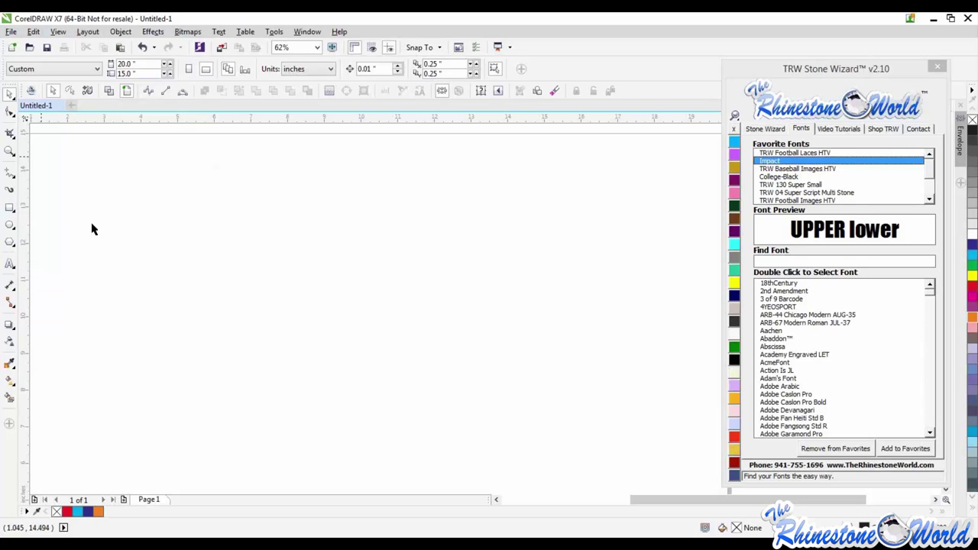
click(12, 248)
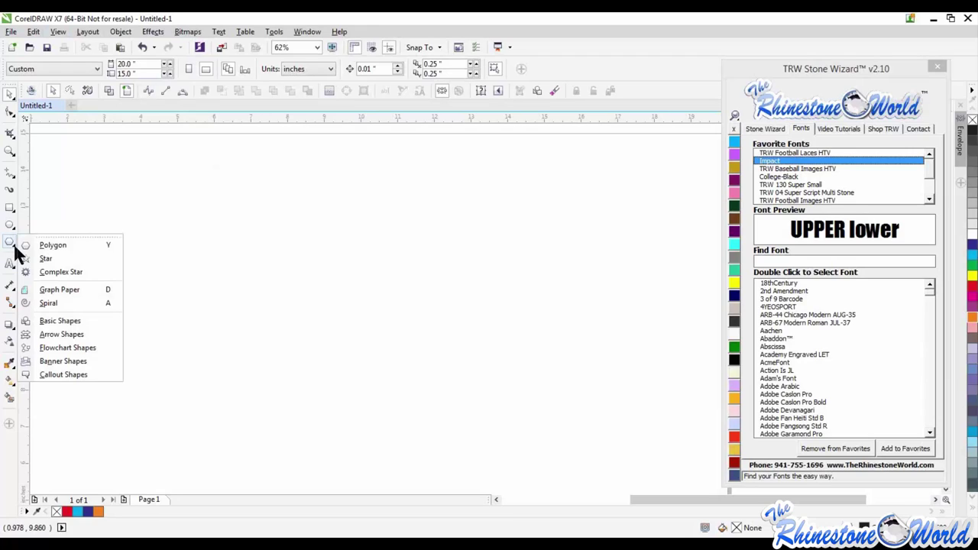
Draw a heart with the Basic Shapes tool's Perfect Shapes heart, then zoom out with F3.
click(73, 322)
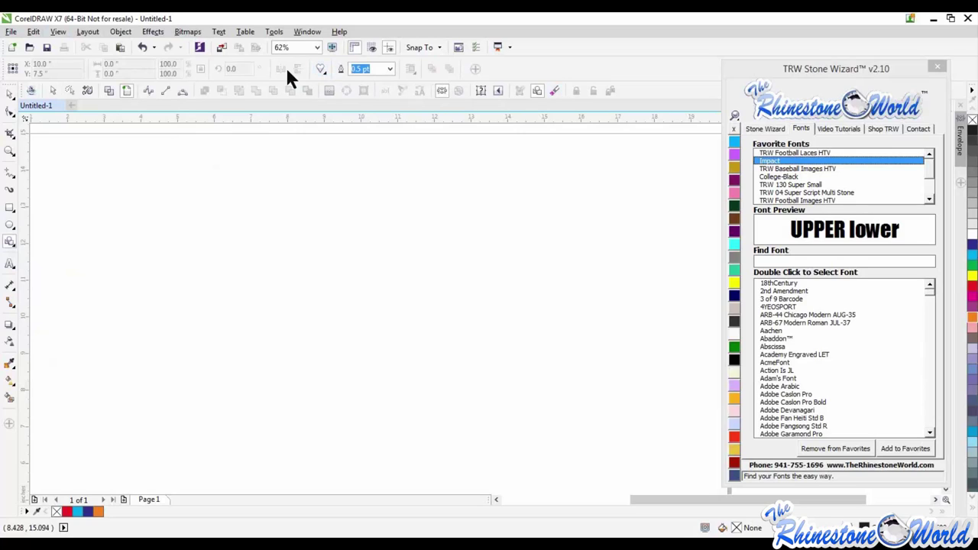
click(324, 75)
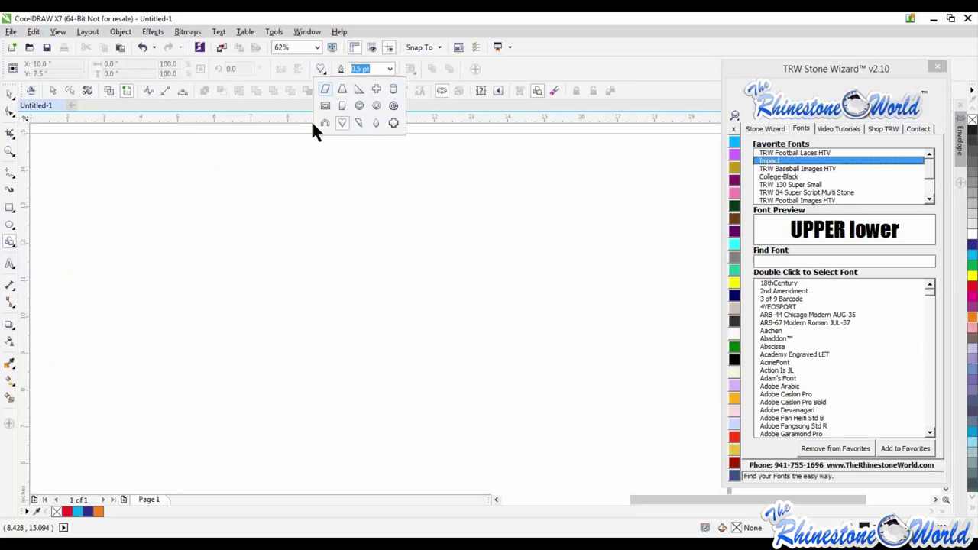
click(343, 124)
click(299, 247)
drag(288, 231, 453, 384)
key(F3)
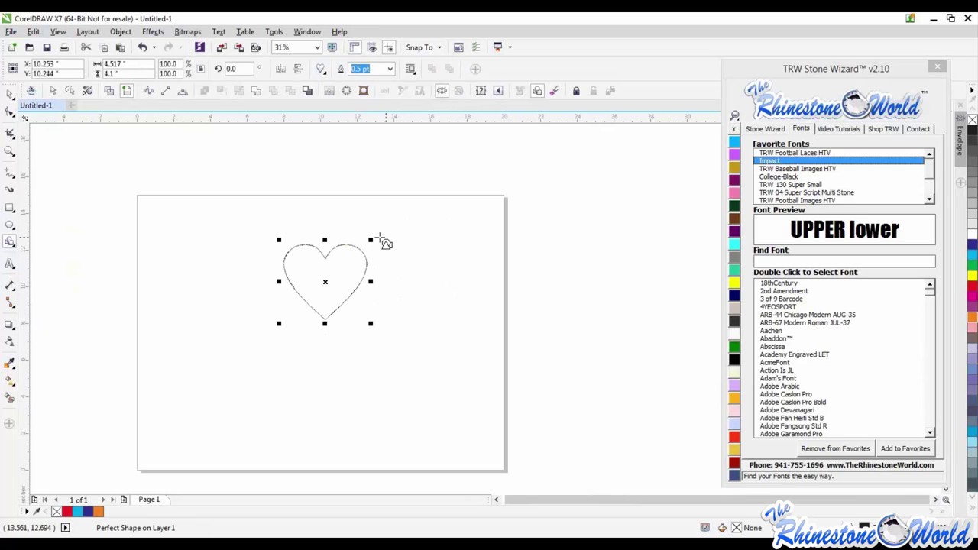
Move the heart toward the upper left of the page, reviewing the basic shape choices.
click(9, 93)
drag(349, 273, 252, 250)
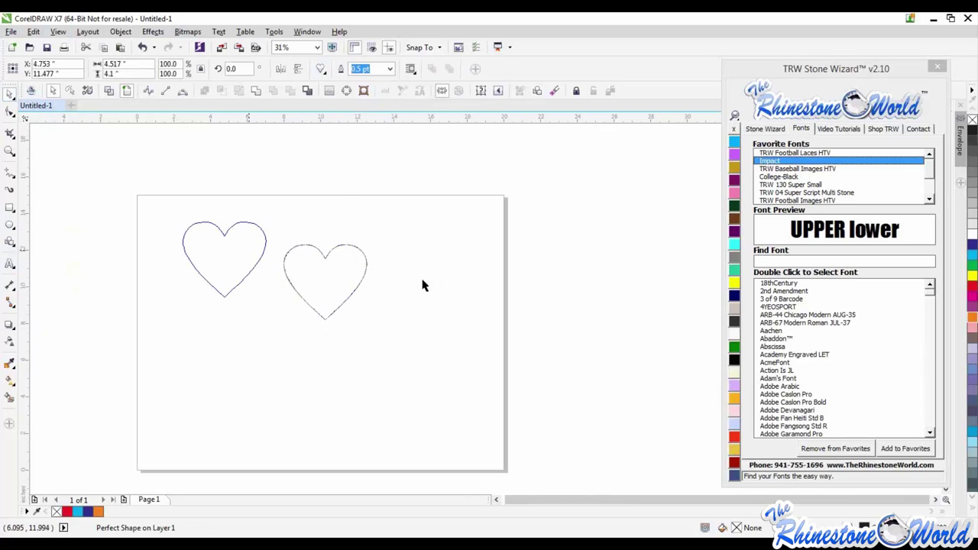
click(423, 284)
click(258, 255)
click(321, 69)
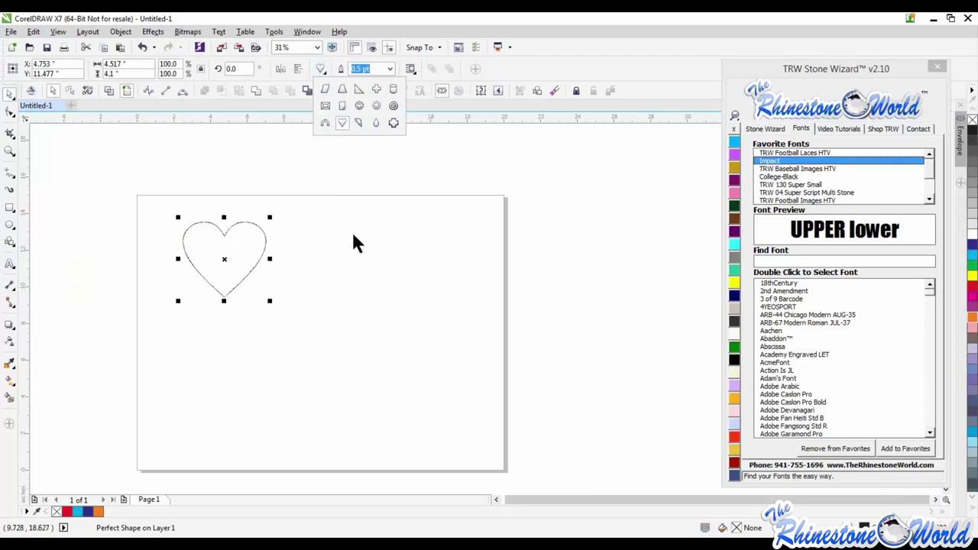
mouse_move(338, 224)
mouse_down()
mouse_move(385, 268)
mouse_move(340, 226)
mouse_up()
click(254, 244)
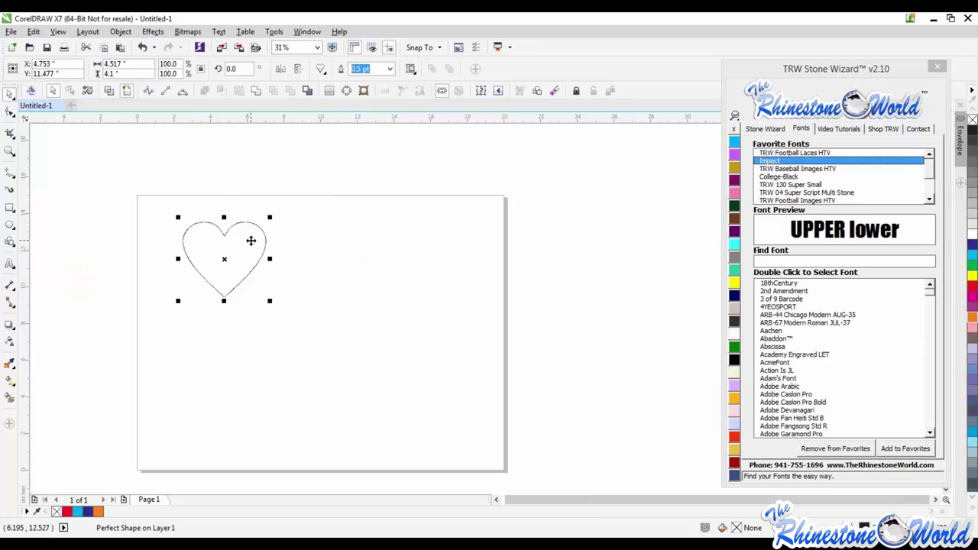
click(320, 69)
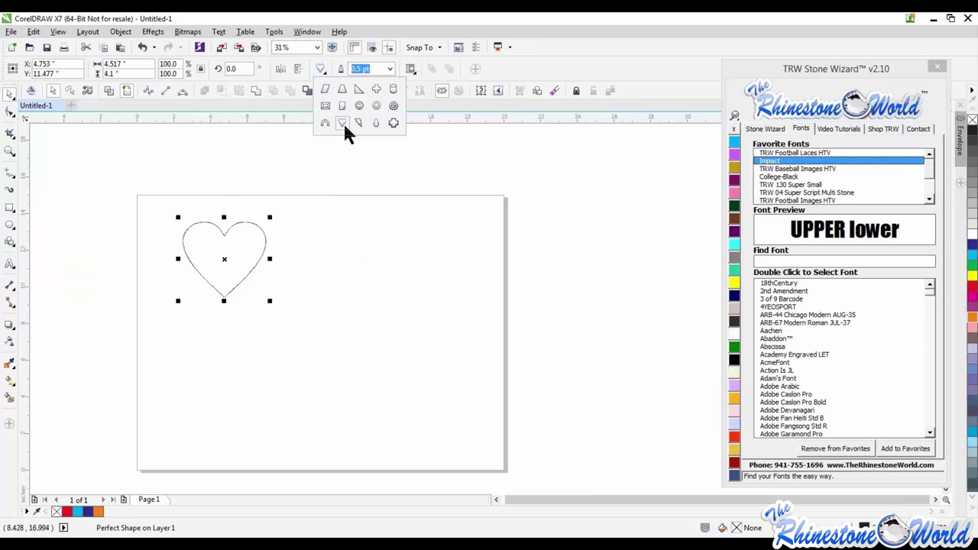
click(346, 197)
click(320, 69)
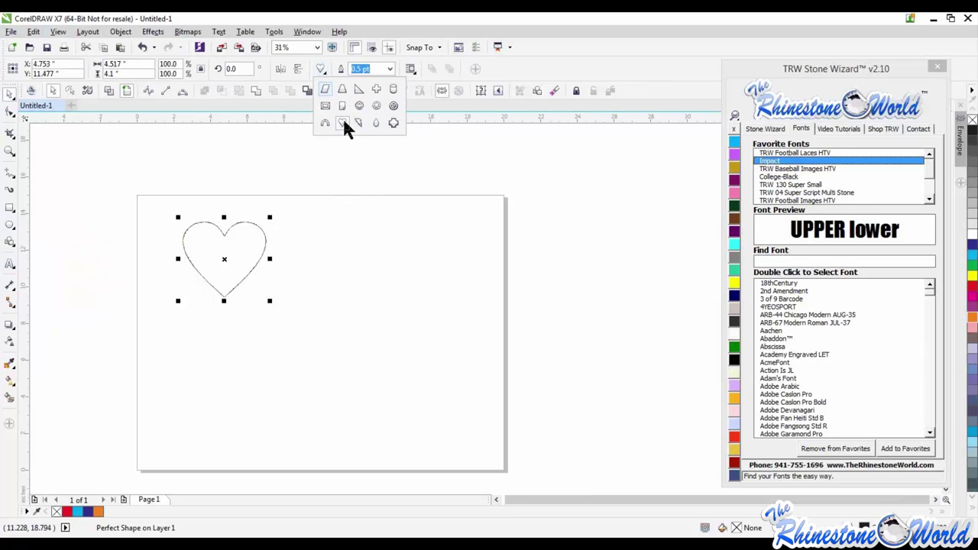
click(149, 161)
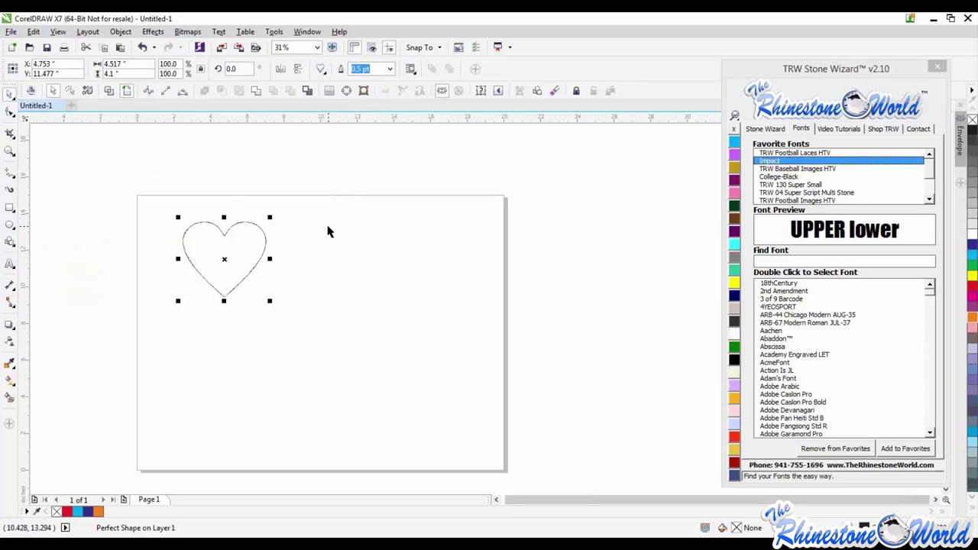
drag(327, 230, 377, 291)
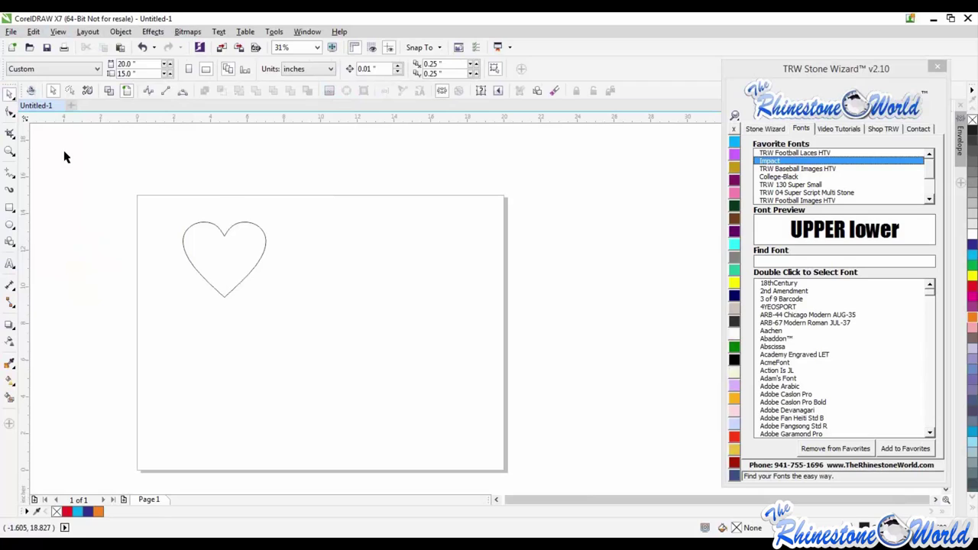
Draw a second, much larger heart with the Basic Shapes heart, stretching it to full size.
click(17, 246)
click(54, 321)
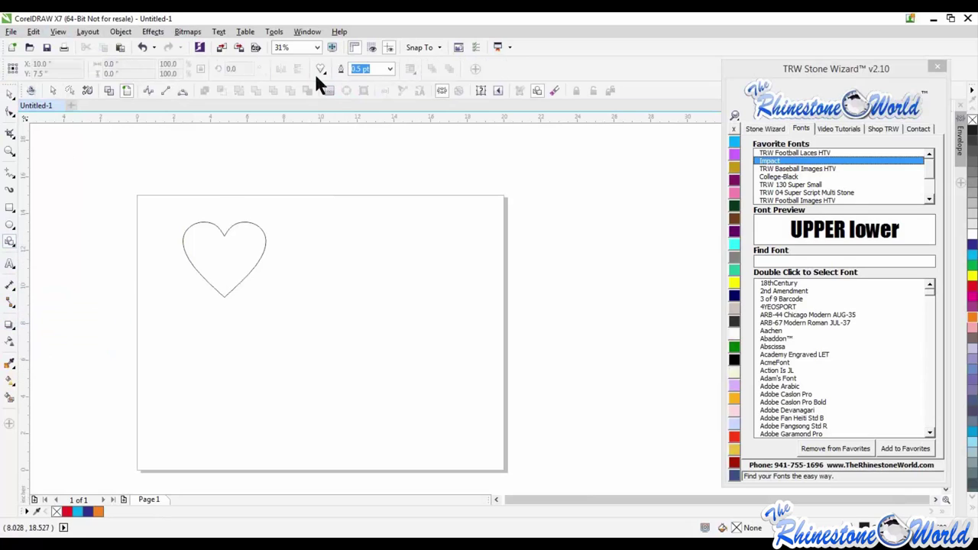
click(319, 68)
click(343, 123)
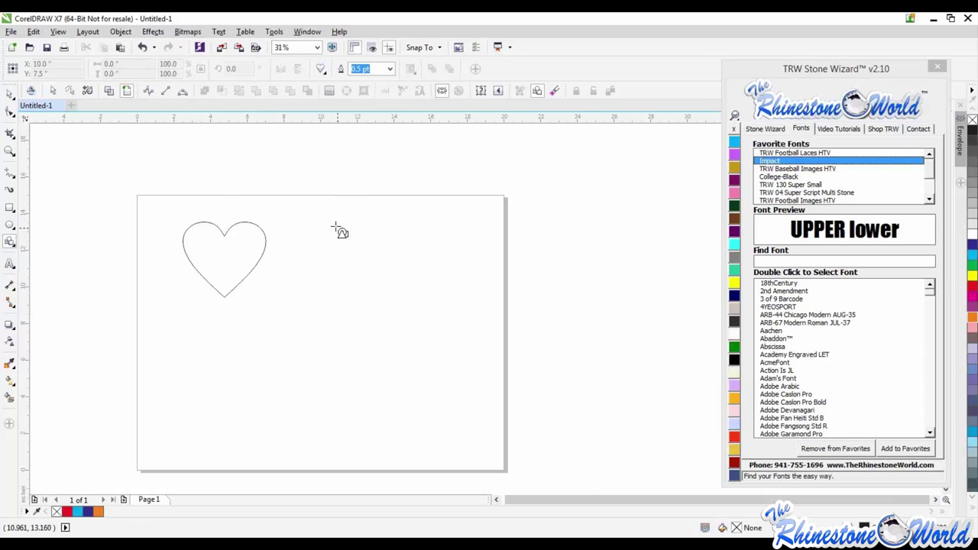
mouse_move(335, 225)
mouse_down()
mouse_move(605, 432)
mouse_move(590, 397)
mouse_move(507, 326)
mouse_move(347, 237)
mouse_up()
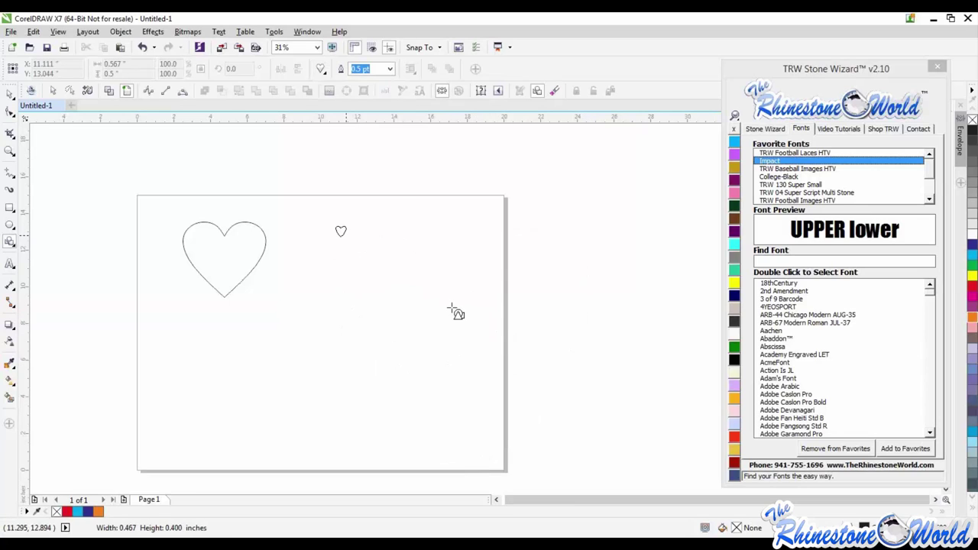
drag(452, 310, 462, 413)
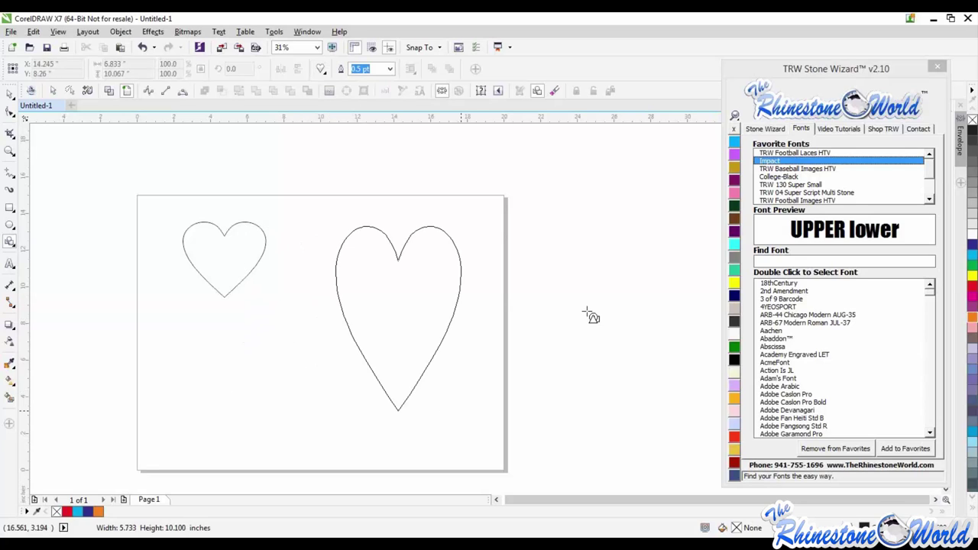
mouse_move(588, 314)
mouse_down()
mouse_move(645, 262)
mouse_move(646, 317)
mouse_move(695, 324)
mouse_move(341, 343)
mouse_move(384, 374)
mouse_move(549, 315)
mouse_move(586, 238)
mouse_move(443, 192)
mouse_move(316, 177)
mouse_move(273, 186)
mouse_move(221, 246)
mouse_move(208, 283)
mouse_move(319, 402)
mouse_move(330, 399)
mouse_up()
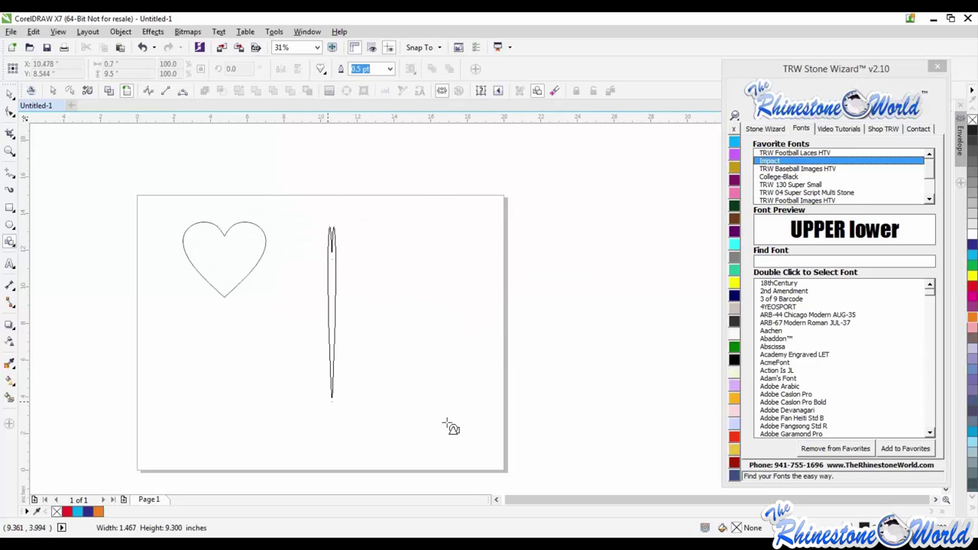
drag(447, 423, 484, 290)
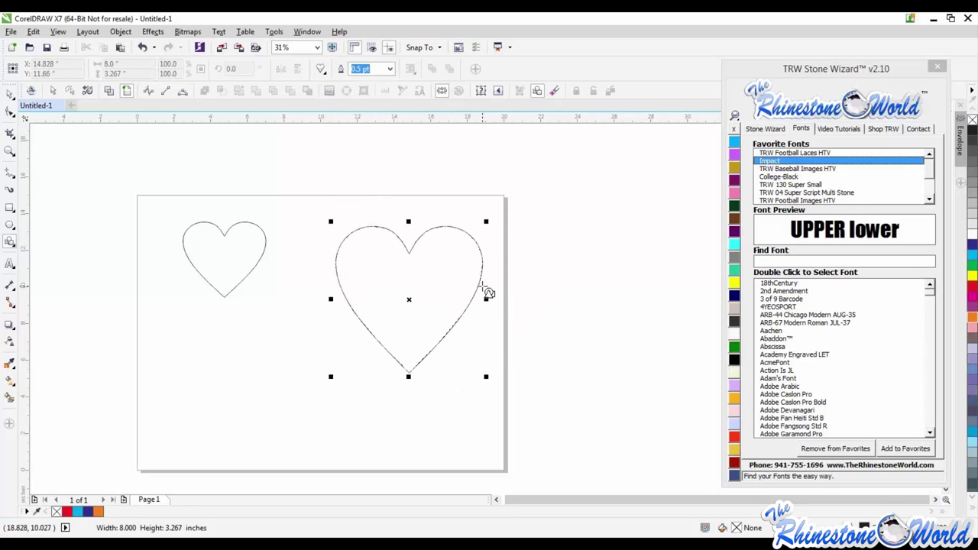
click(10, 94)
Delete the small heart and shift the large heart left on the page.
click(442, 286)
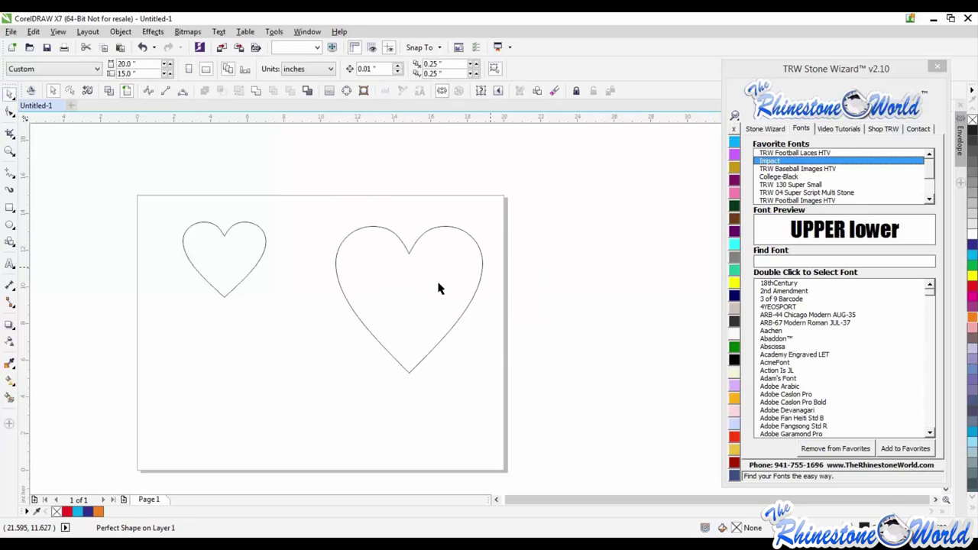
drag(337, 275, 301, 261)
click(265, 245)
key(Delete)
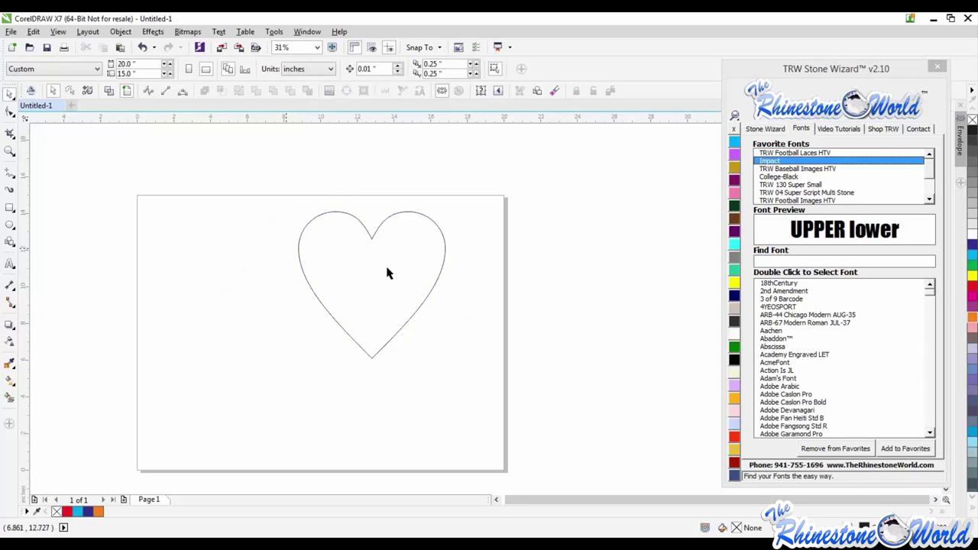
drag(389, 273, 364, 273)
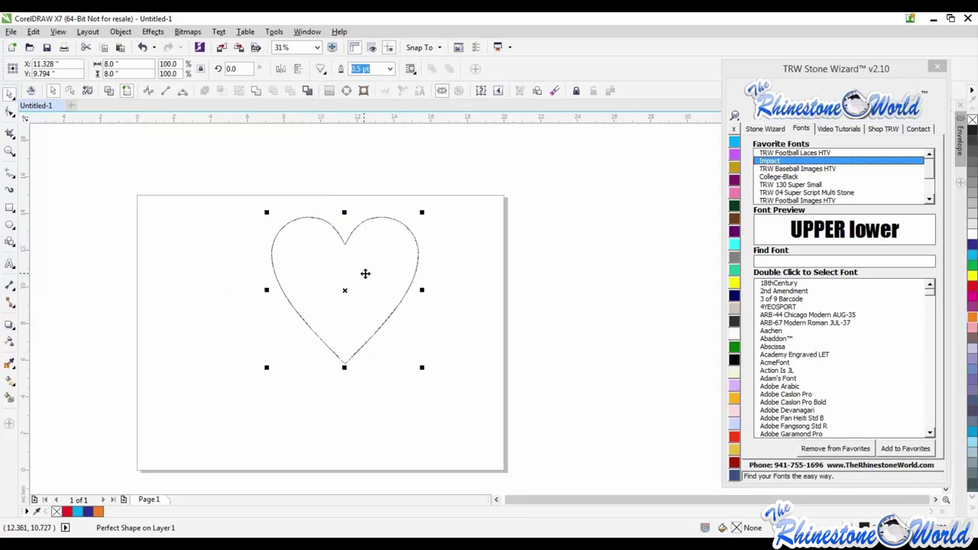
Close the TRW Stone Wizard panel and try red, magenta, purple, orange, grey and green fills on the heart.
click(937, 67)
drag(405, 277, 414, 280)
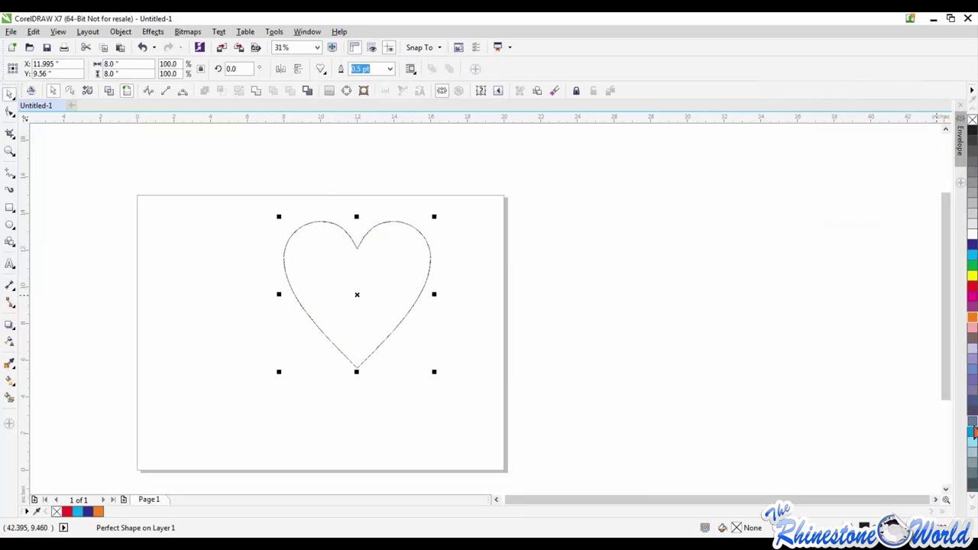
click(973, 288)
click(973, 304)
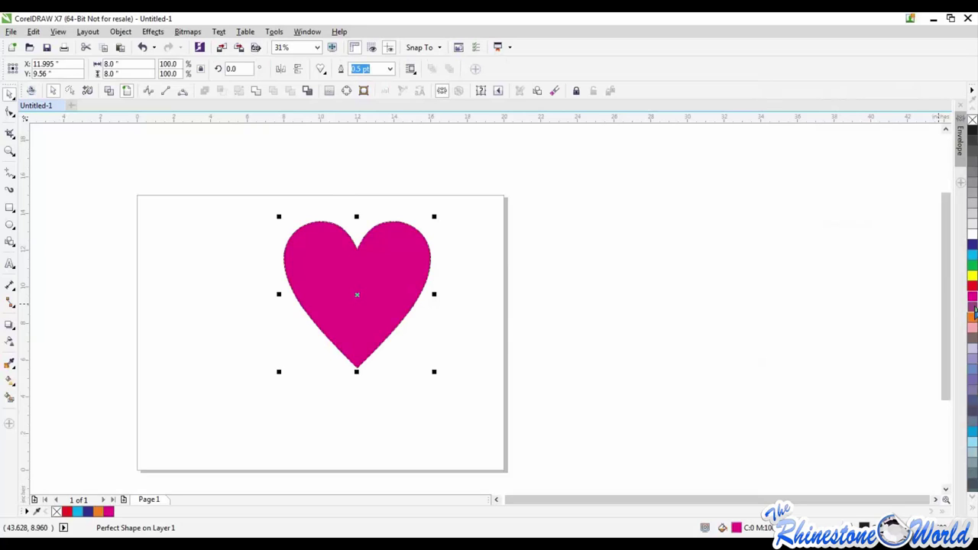
click(973, 316)
click(973, 316)
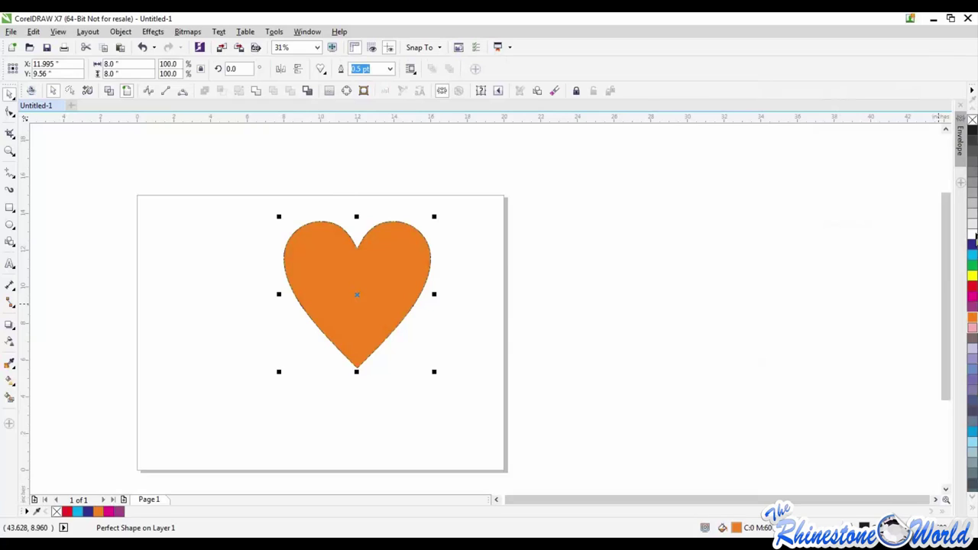
click(972, 193)
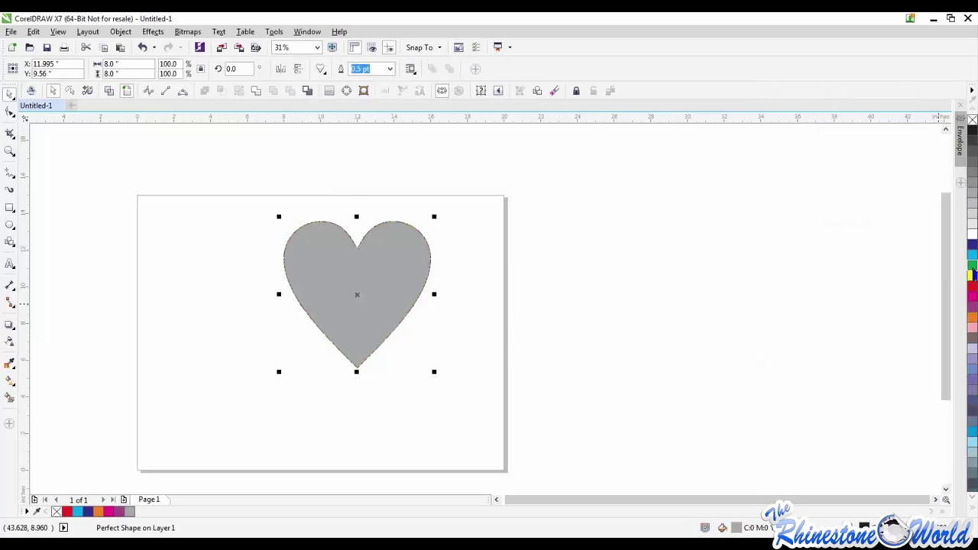
click(972, 267)
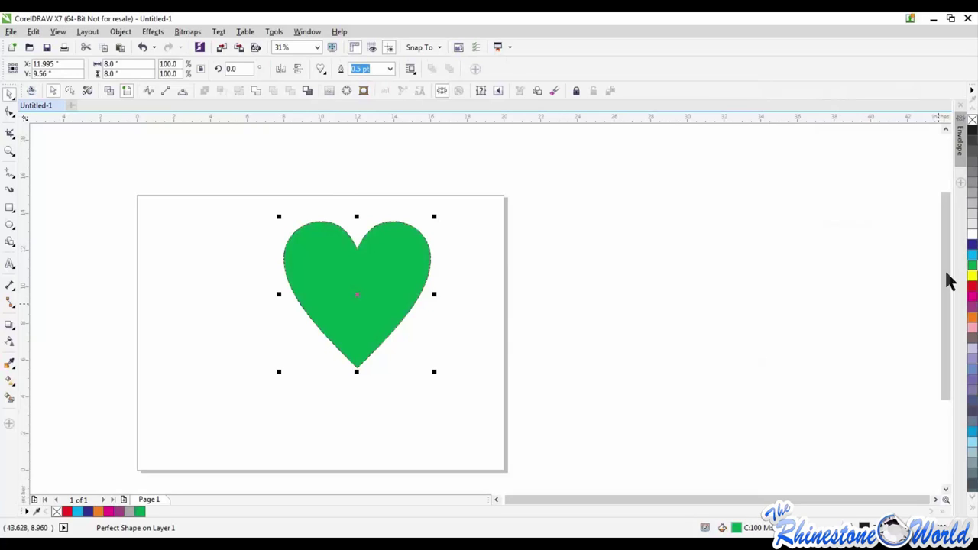
Remove the heart's fill with the X swatch so only its outline remains.
click(700, 344)
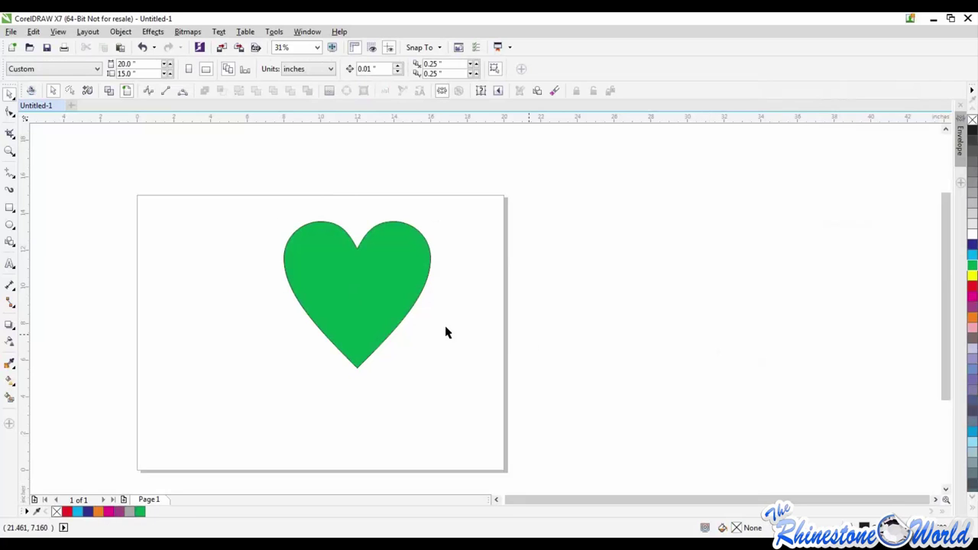
click(374, 291)
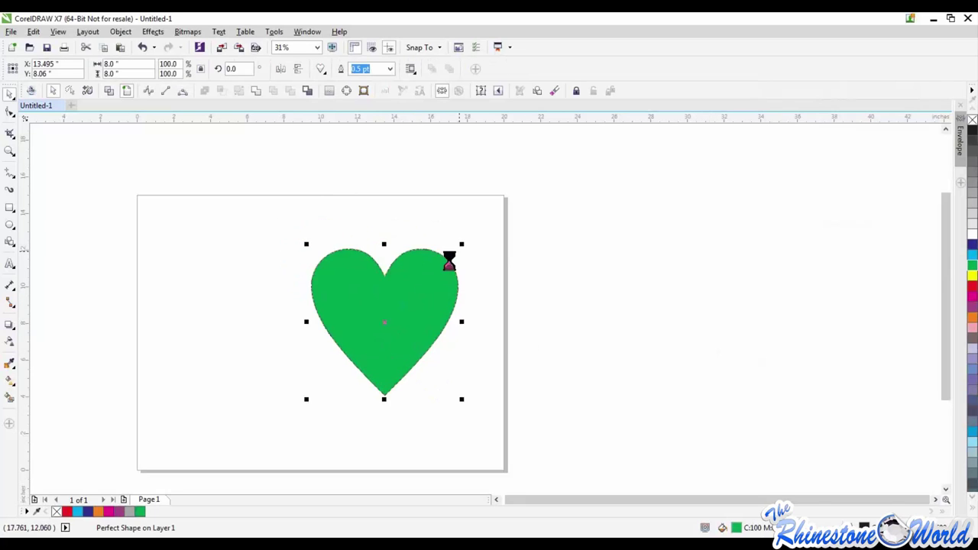
scroll(450, 257, up, 5)
scroll(456, 277, up, 1)
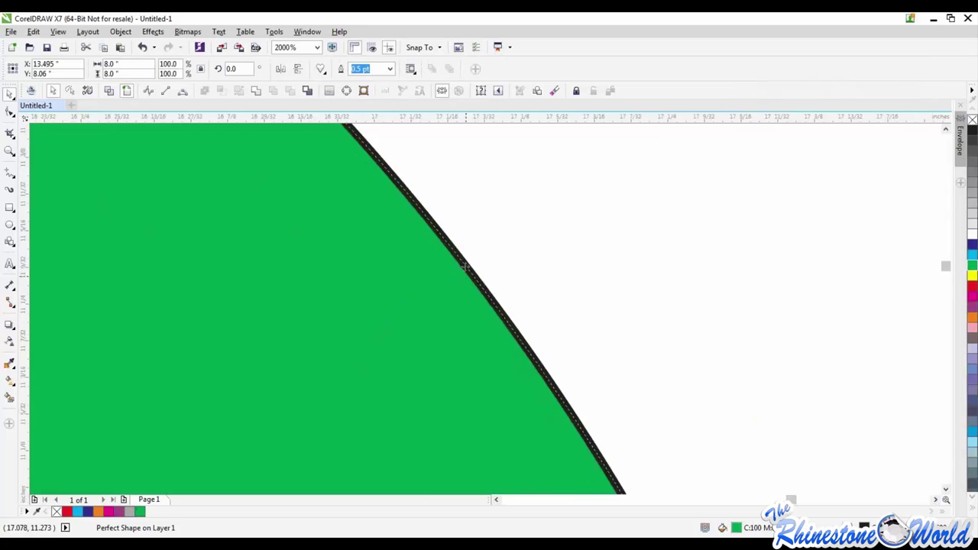
scroll(447, 257, down, 6)
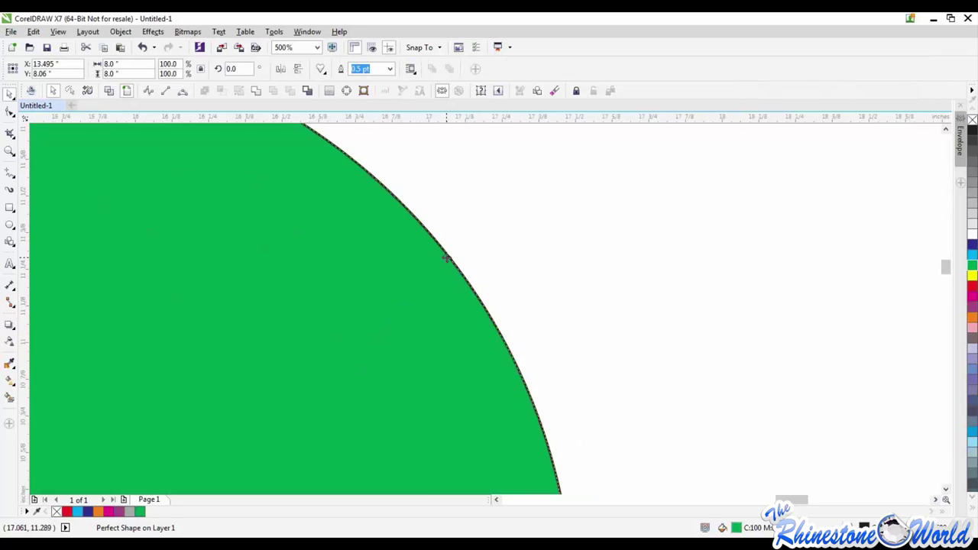
scroll(447, 257, up, 4)
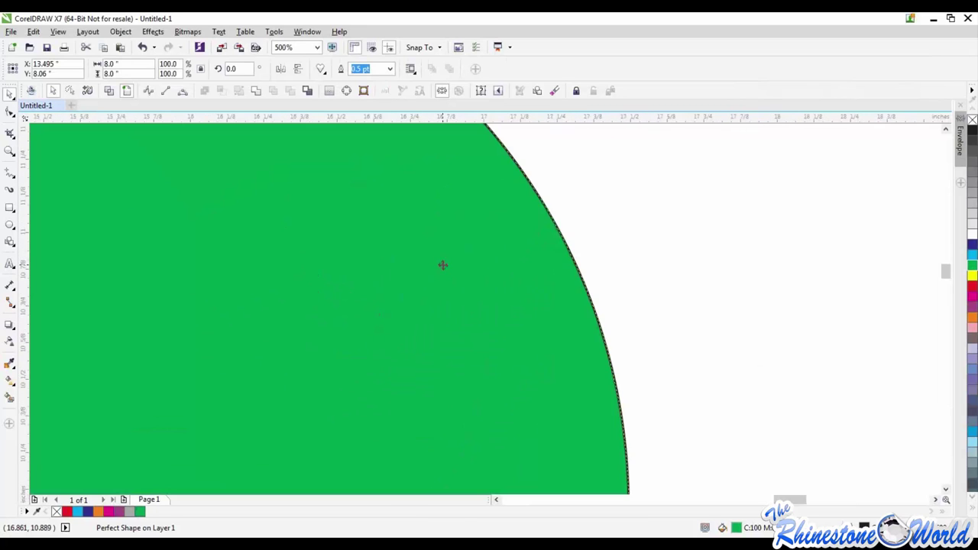
scroll(539, 254, down, 4)
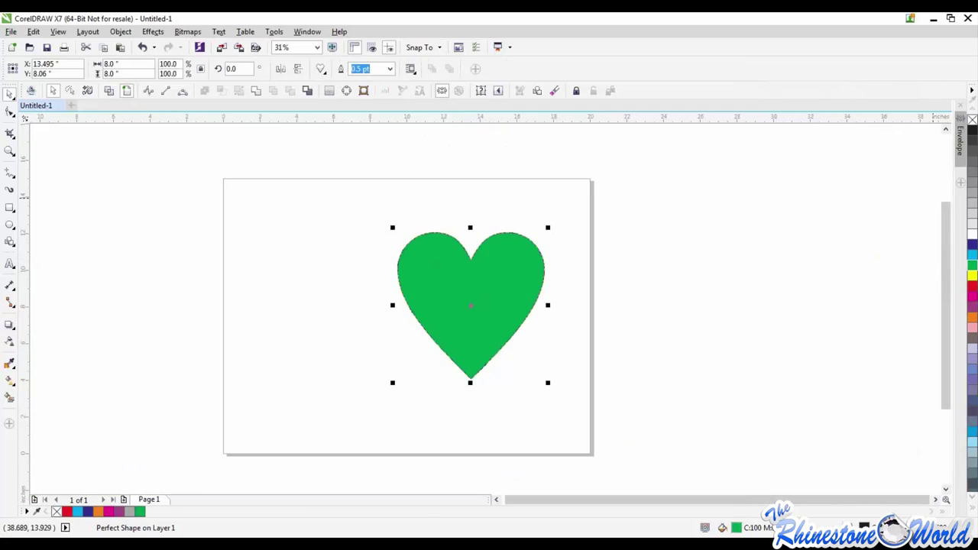
click(972, 120)
click(459, 293)
Try blue, orange-brown and yellow outlines on the heart, settling on crimson.
click(467, 288)
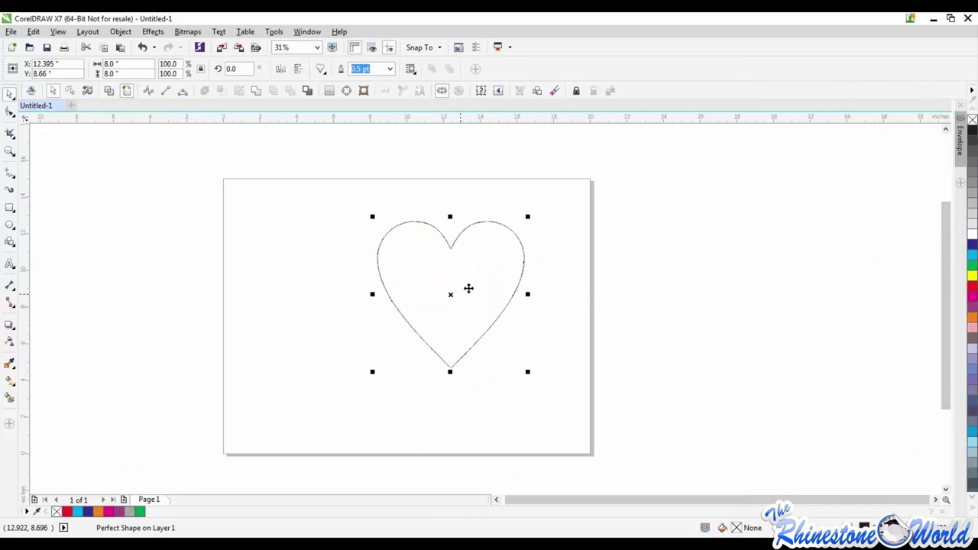
scroll(504, 260, up, 1)
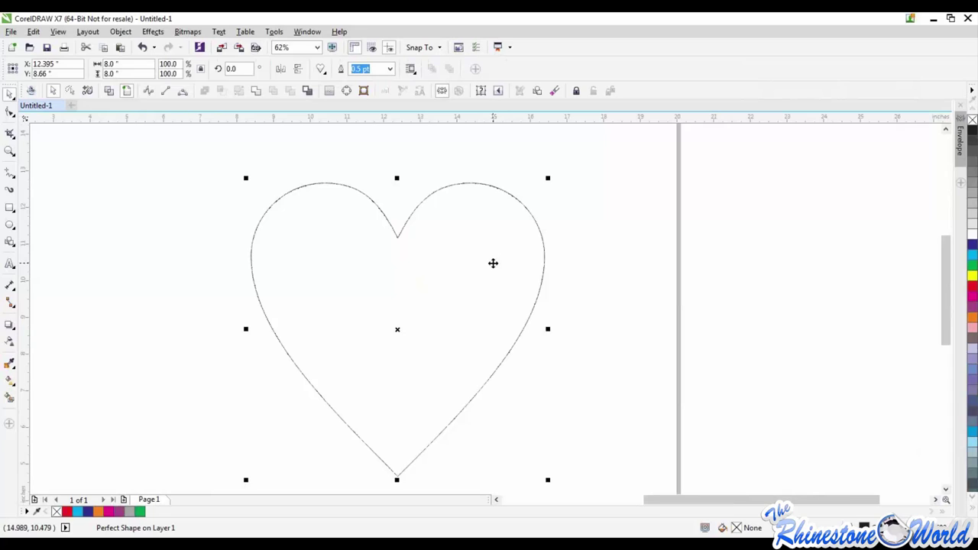
scroll(491, 262, down, 1)
scroll(527, 253, up, 3)
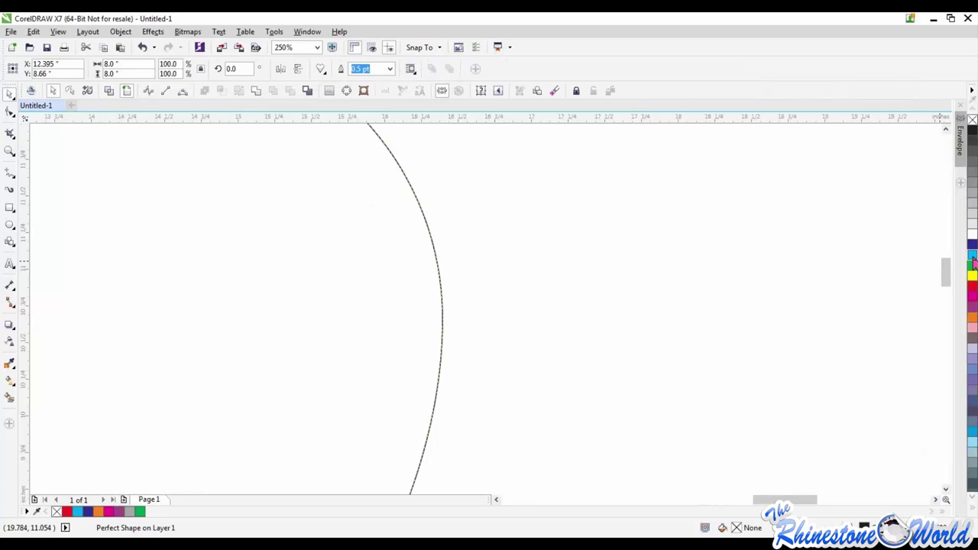
right_click(973, 256)
right_click(972, 318)
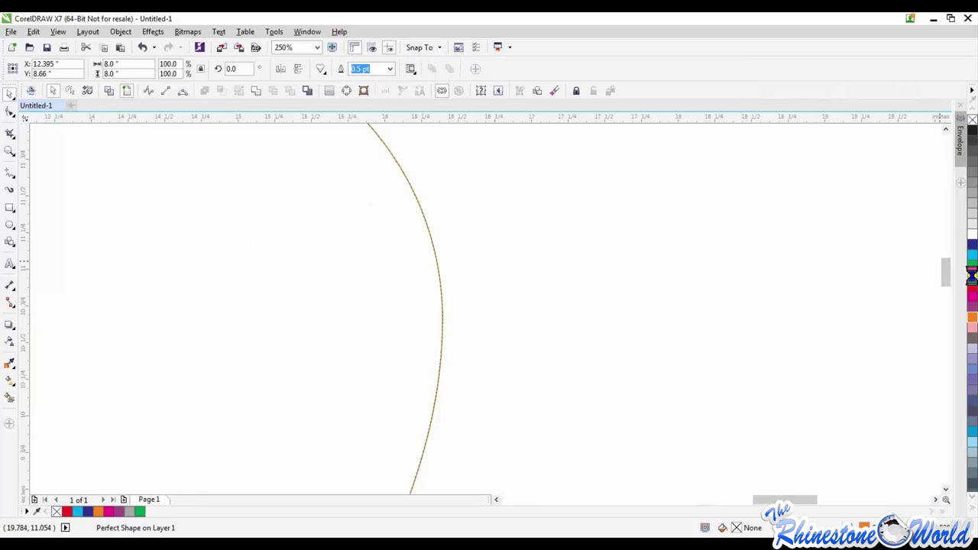
right_click(973, 275)
right_click(974, 296)
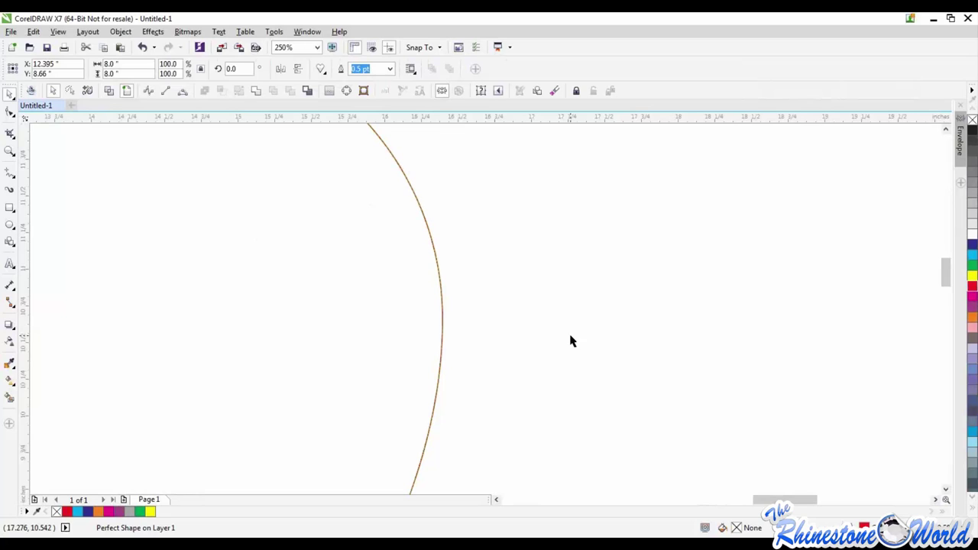
Select the heart with Ctrl+A and fill it yellow.
click(448, 314)
scroll(448, 315, up, 4)
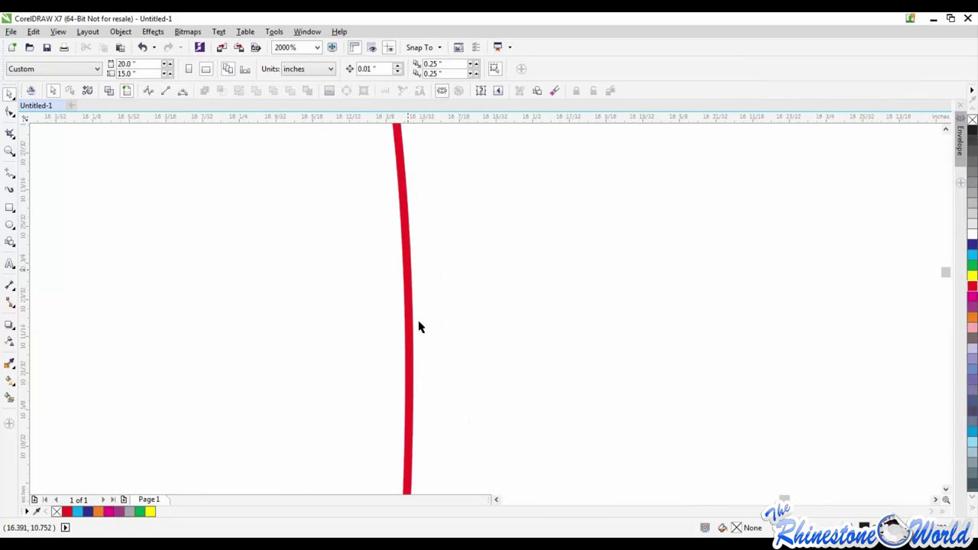
scroll(418, 302, down, 8)
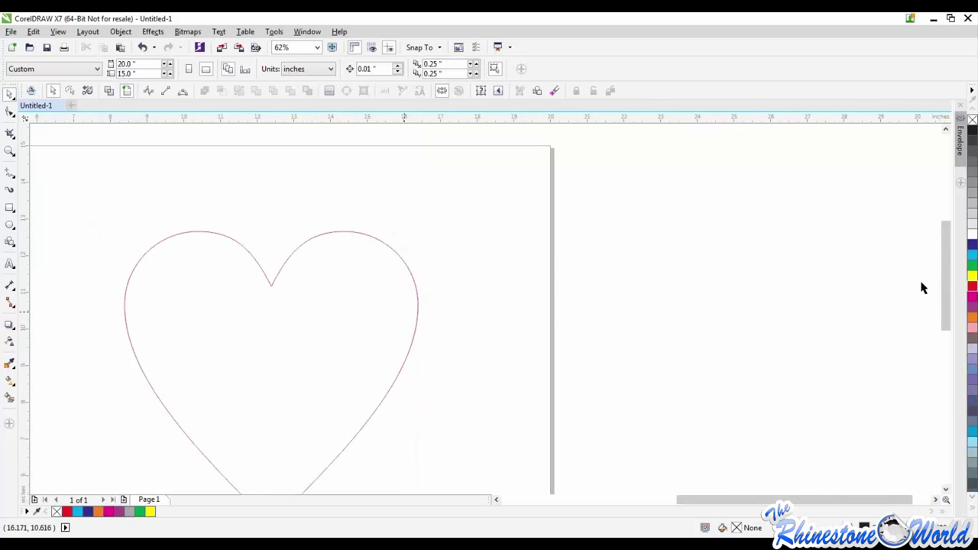
key(ctrl+a)
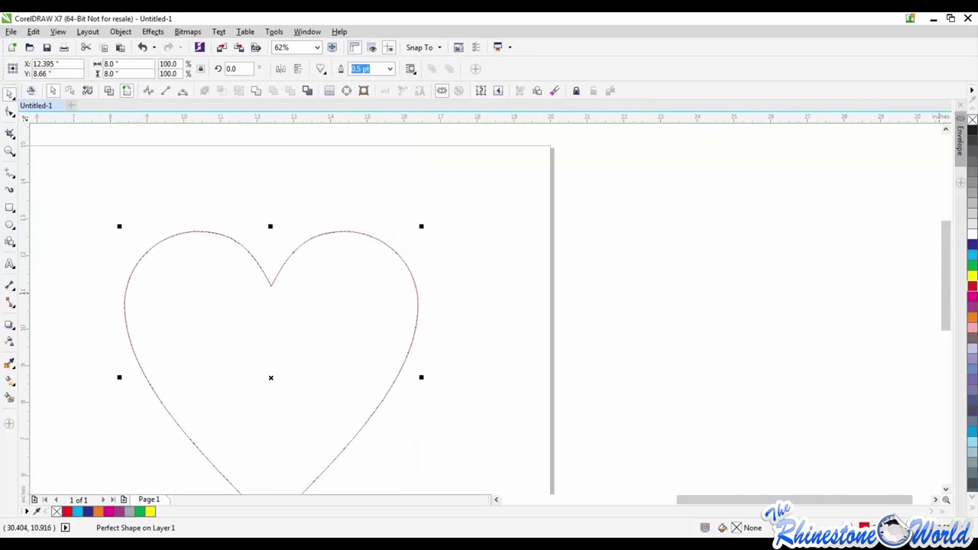
click(972, 277)
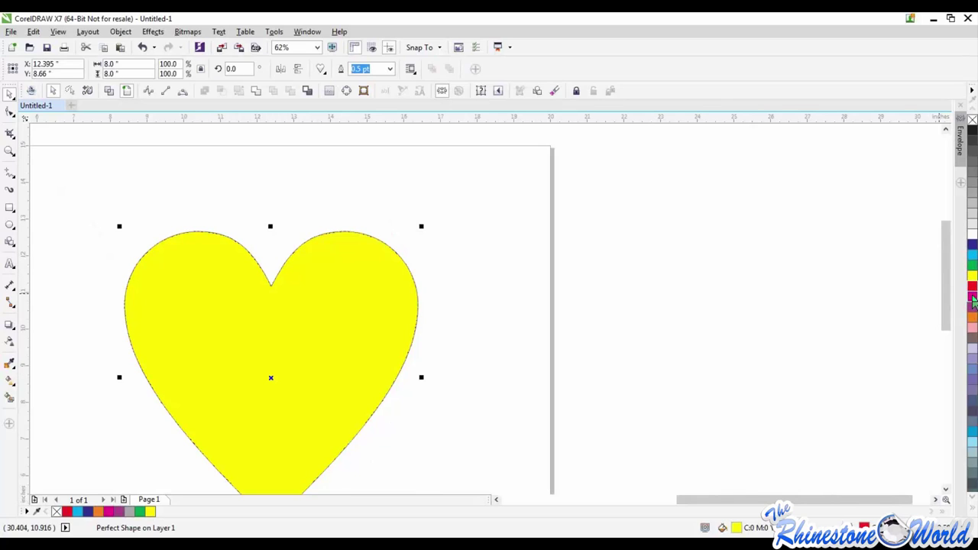
Give the heart a 12.0 pt outline and shift it left and down on the page.
click(389, 69)
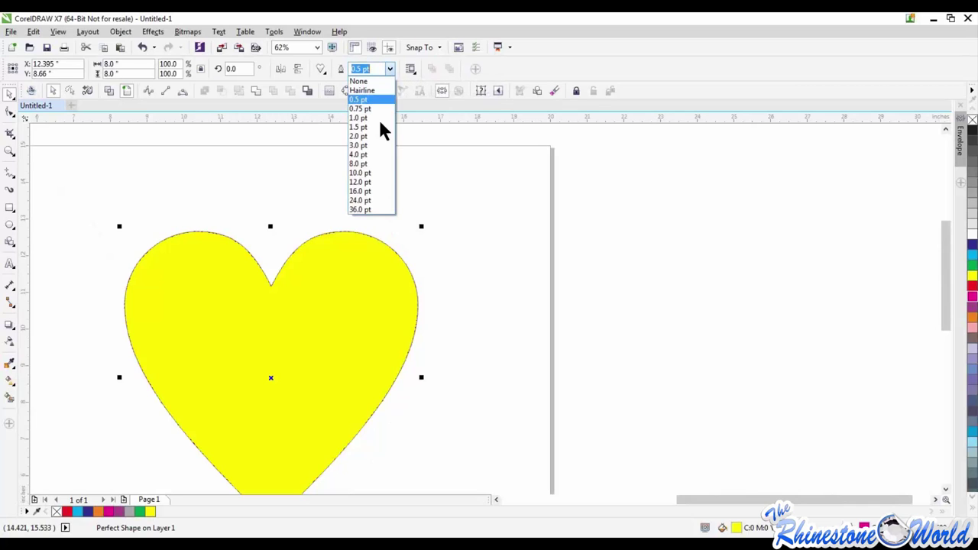
click(377, 186)
click(456, 305)
drag(341, 328, 400, 291)
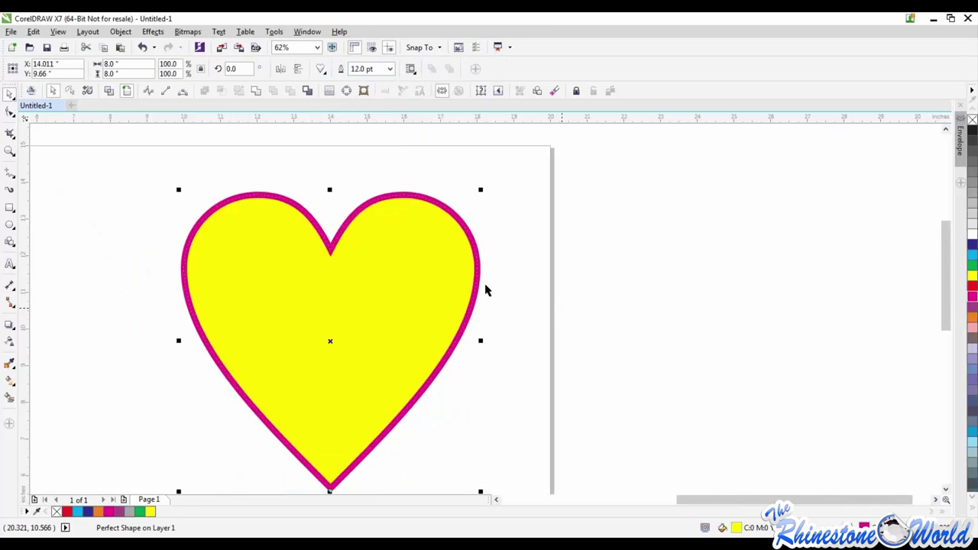
scroll(484, 288, down, 2)
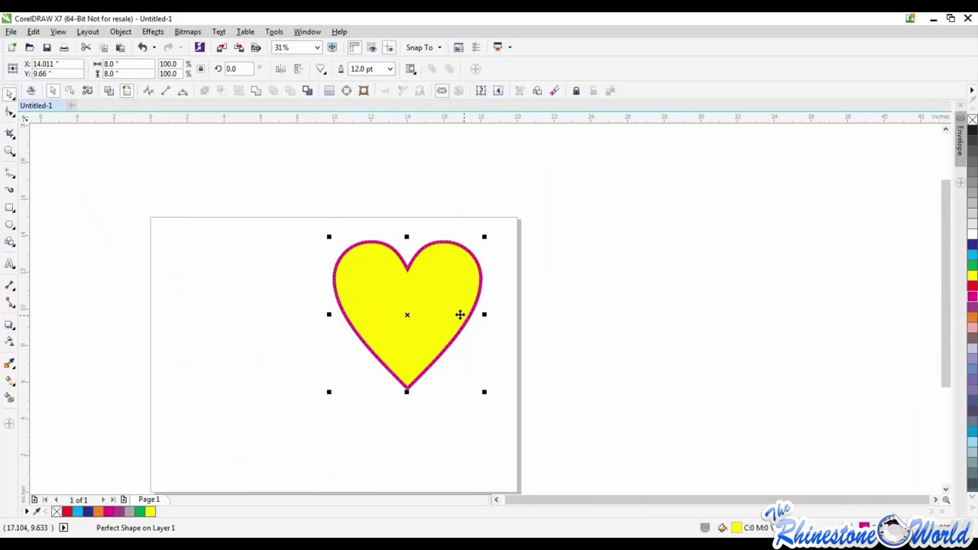
drag(395, 341, 343, 368)
click(474, 357)
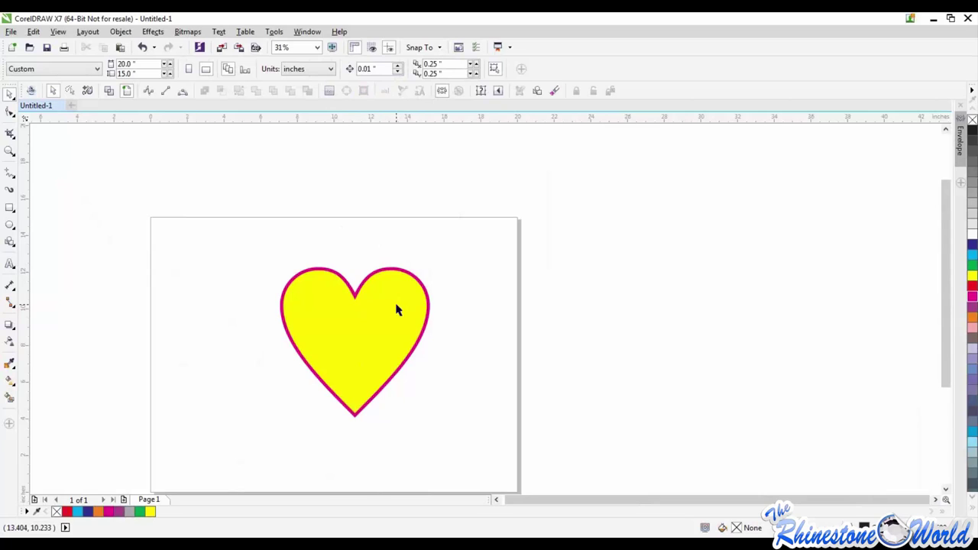
Give the heart a cyan outline and a dark blue fill.
drag(397, 328, 421, 319)
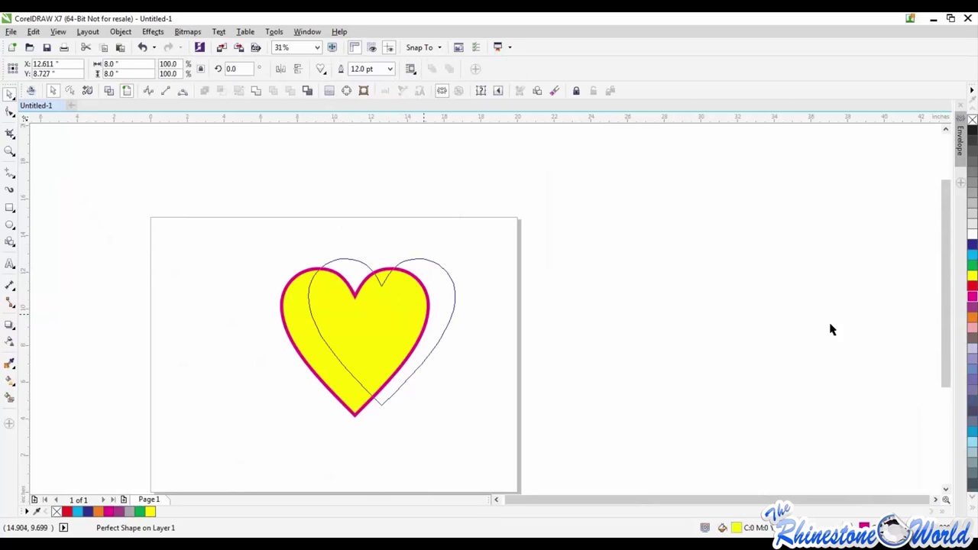
right_click(972, 254)
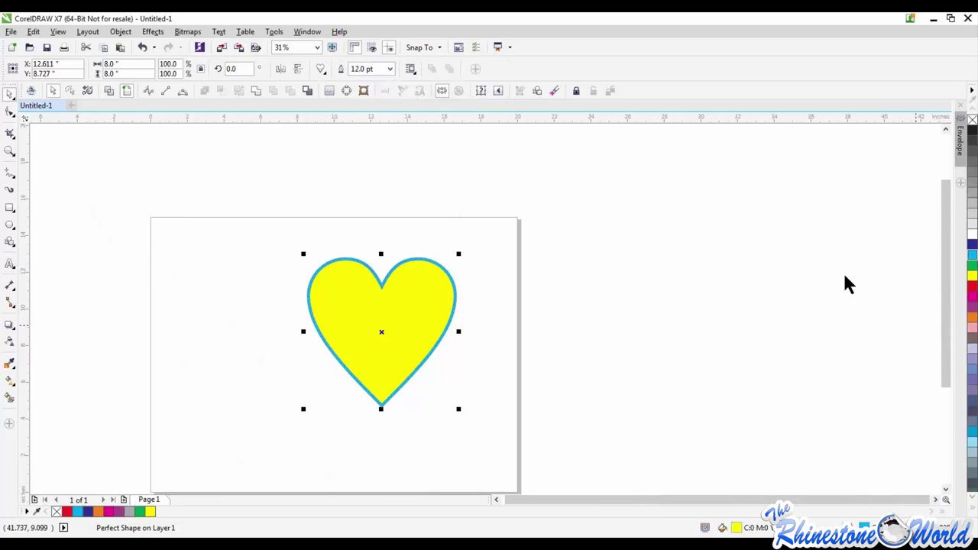
click(972, 245)
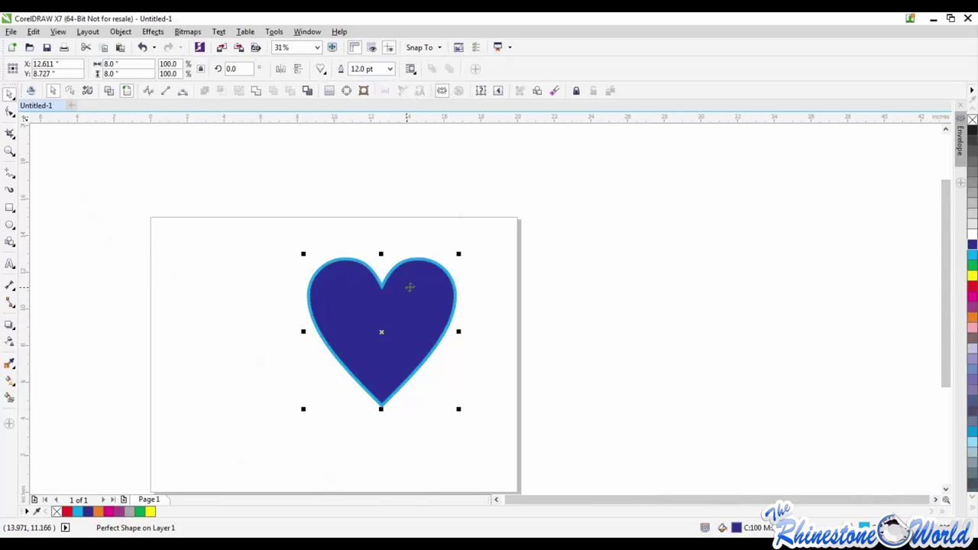
drag(439, 295, 416, 297)
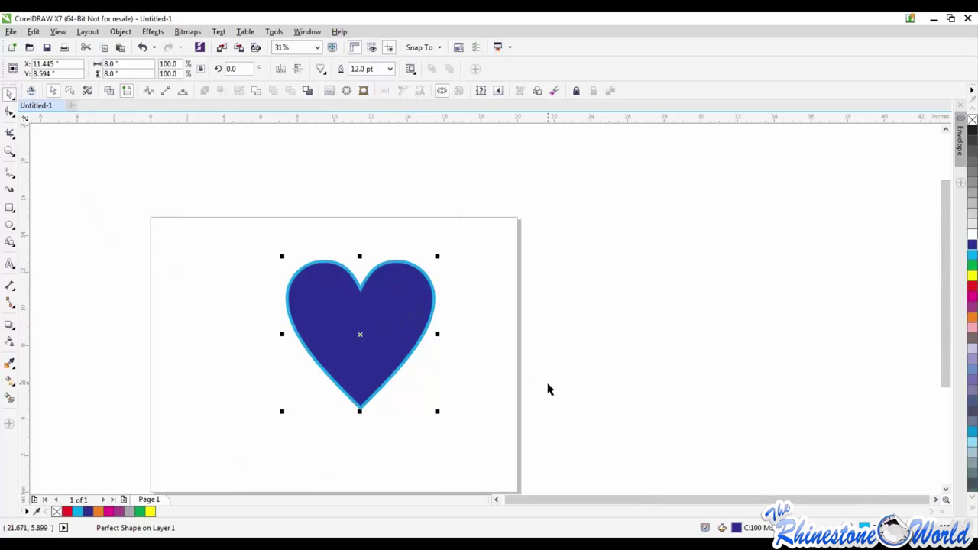
Shift the blue heart around the page, then delete it.
key(Escape)
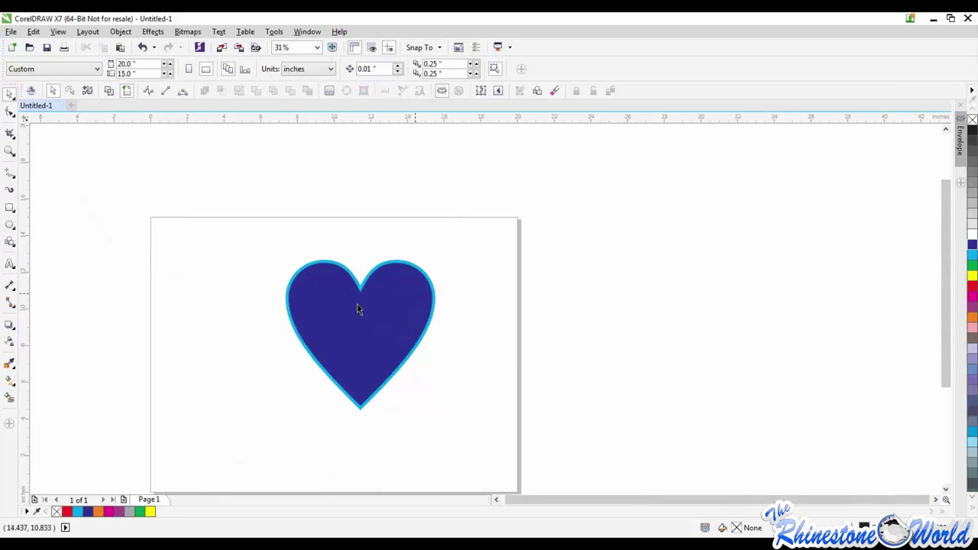
drag(366, 330, 325, 332)
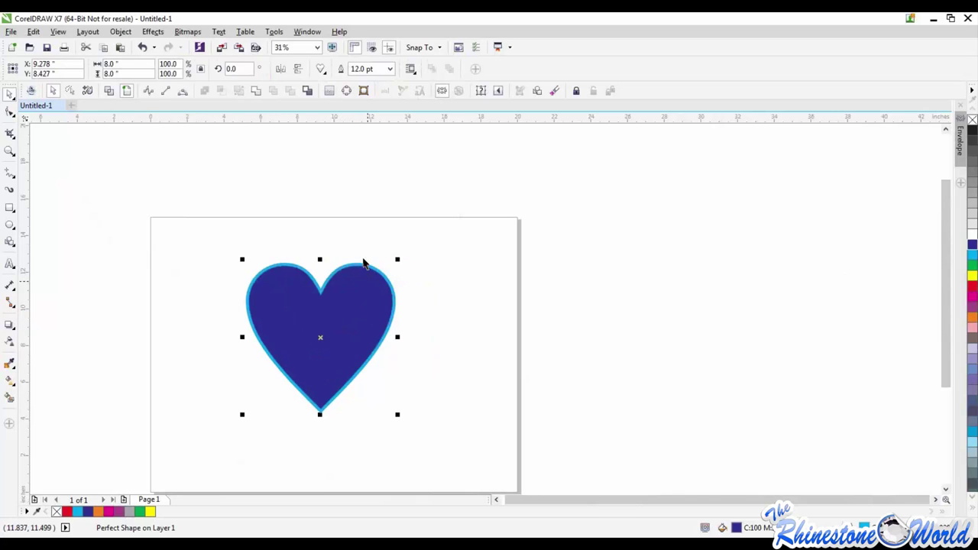
drag(386, 306, 399, 291)
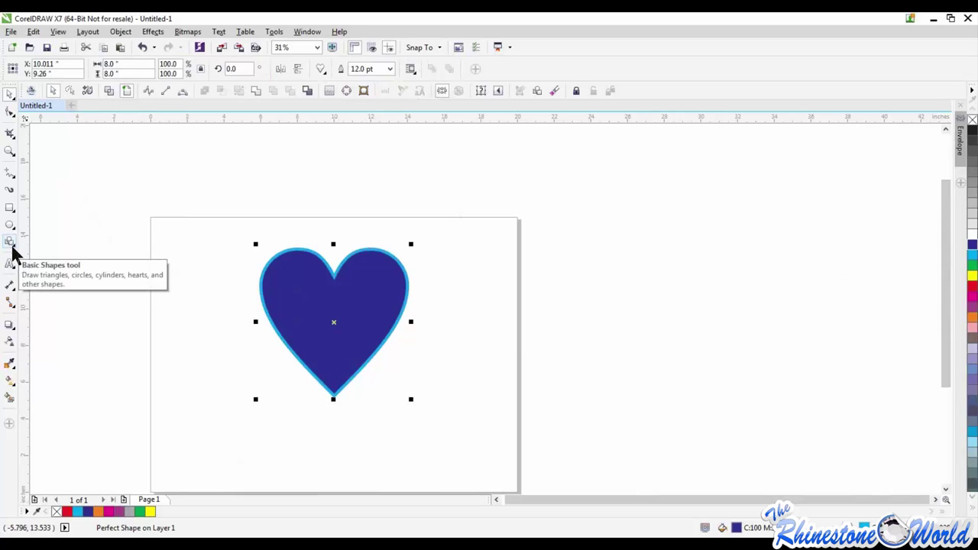
click(428, 358)
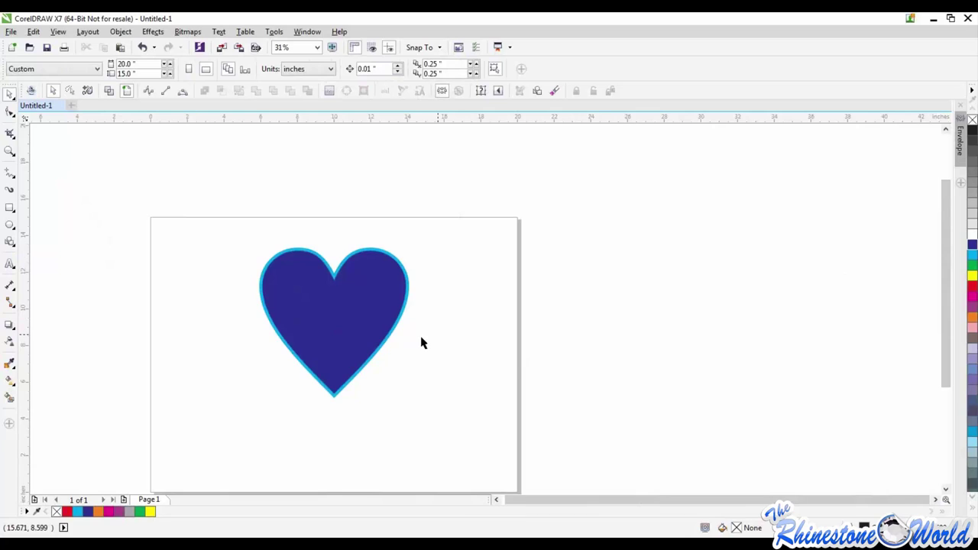
click(362, 329)
key(Delete)
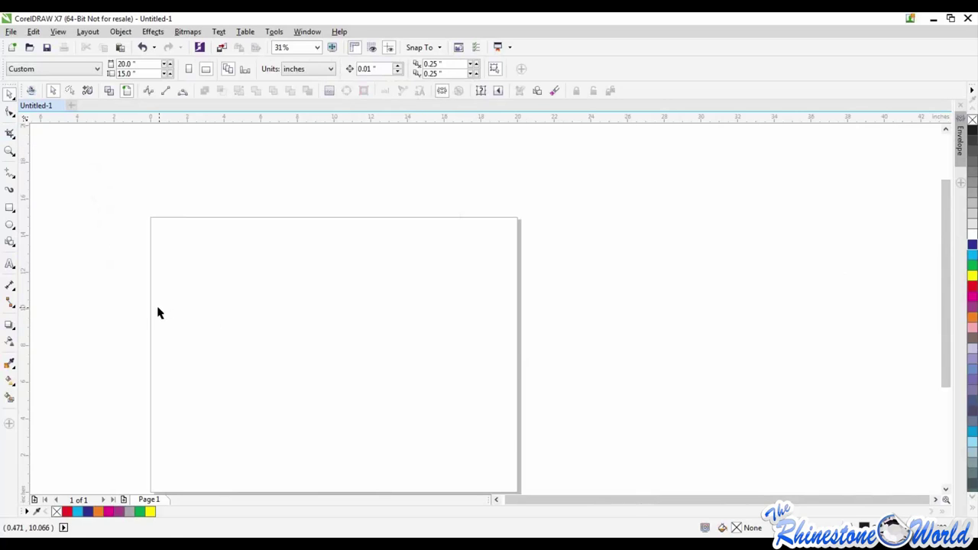
Undo the deletion and duplicate the heart, scaling the copy to about 76.6%.
key(ctrl+z)
key(Escape)
key(ctrl+z)
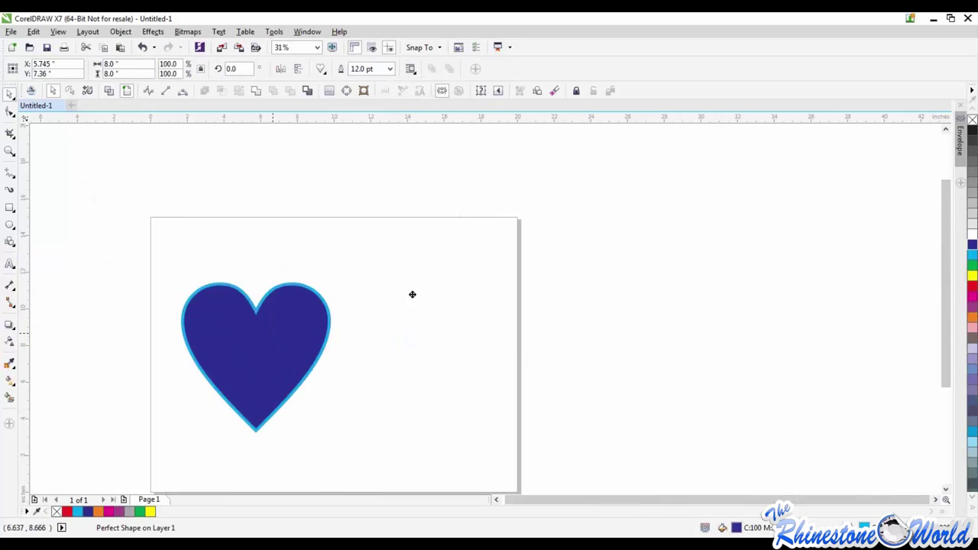
key(ctrl+shift+z)
drag(480, 243, 562, 388)
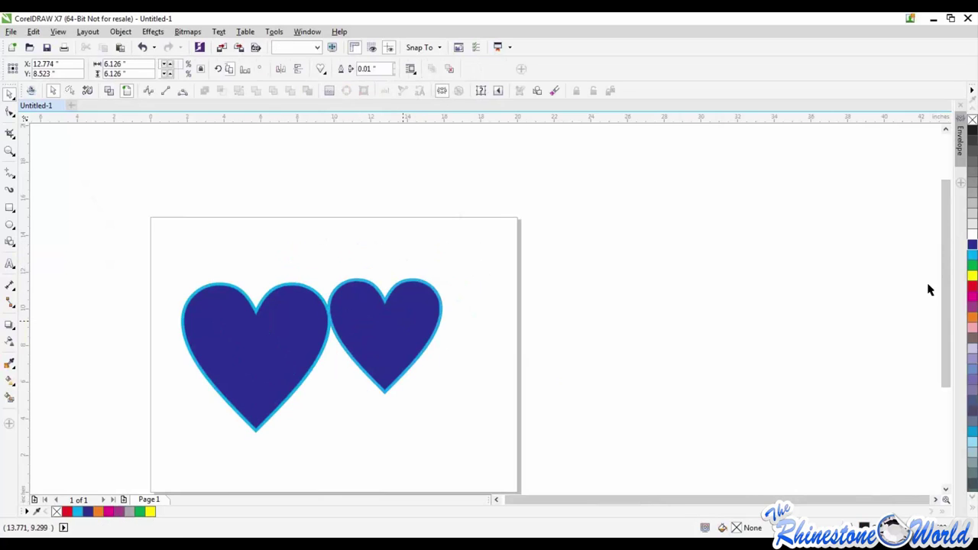
click(502, 350)
Fill the right-hand heart yellow and drop a copy of it at the top right.
click(386, 337)
click(972, 276)
click(298, 422)
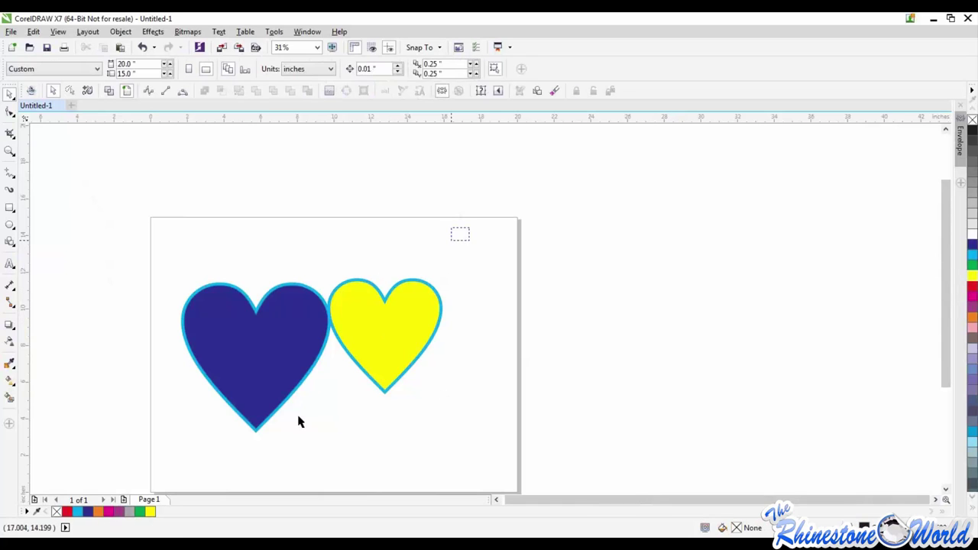
click(400, 354)
drag(400, 354, 399, 294)
right_click(398, 294)
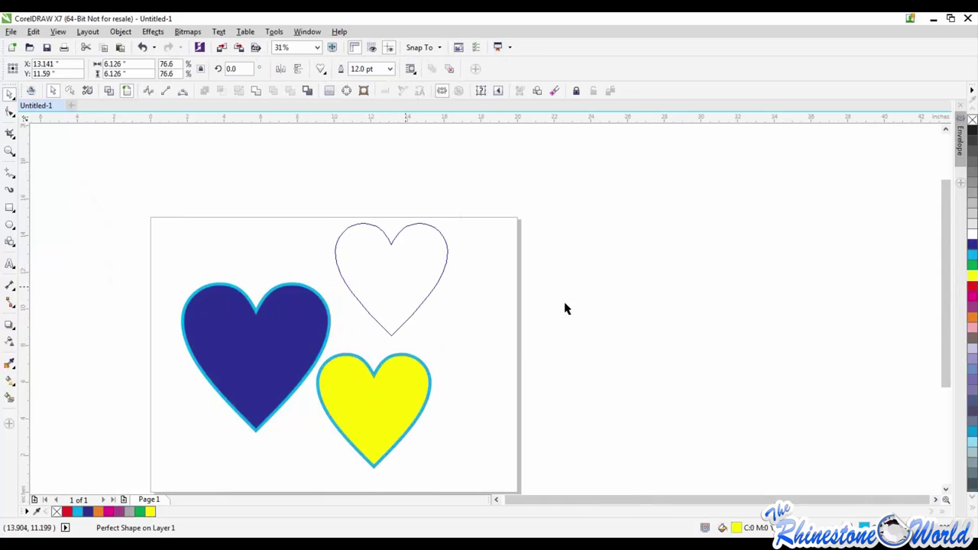
Fill the top copy magenta with a green outline and give the yellow heart an orange outline.
click(973, 303)
click(609, 321)
click(417, 251)
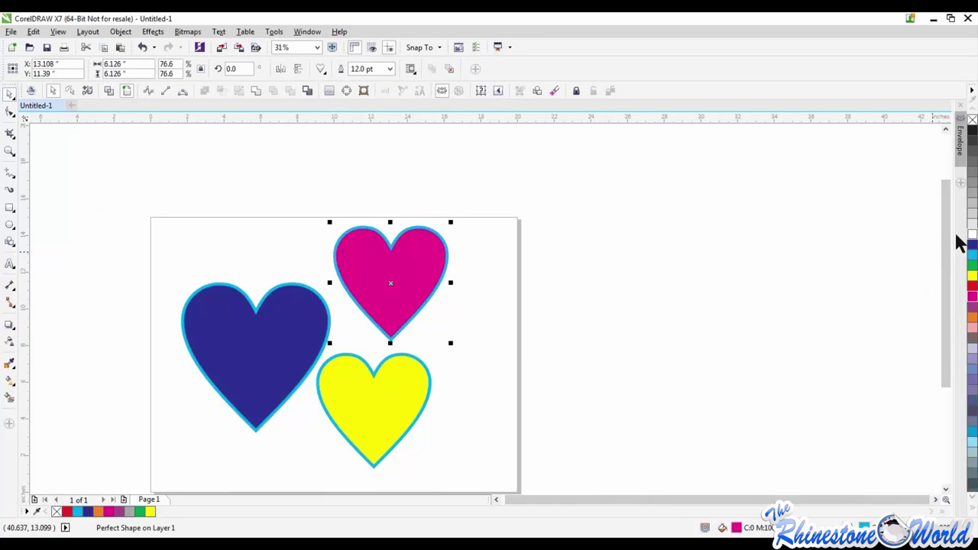
right_click(973, 265)
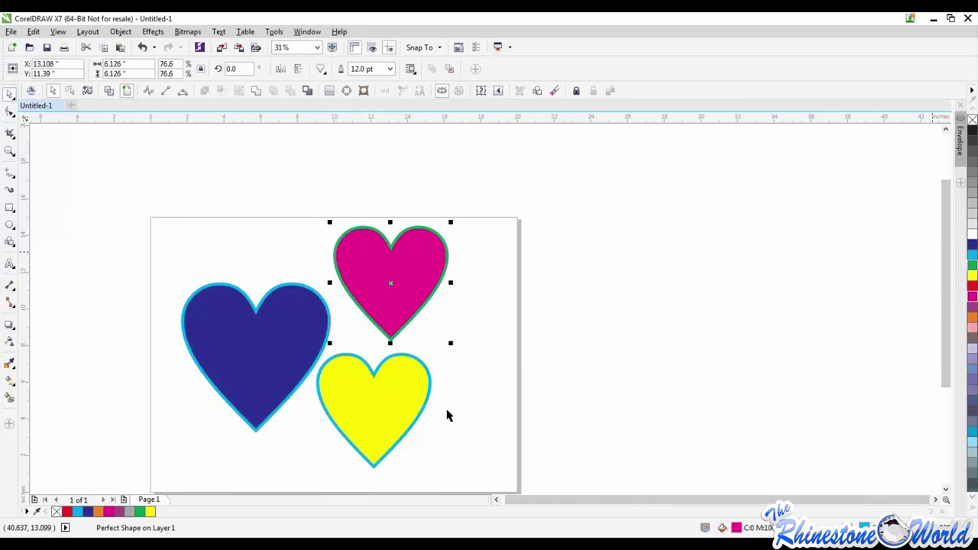
right_click(973, 316)
click(520, 372)
drag(399, 281, 385, 295)
click(467, 314)
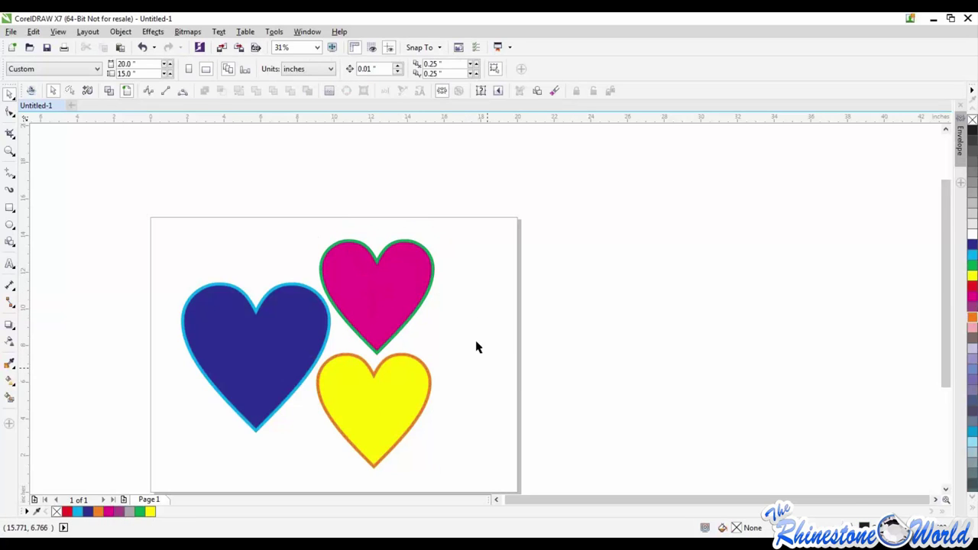
scroll(452, 315, down, 1)
scroll(426, 344, up, 1)
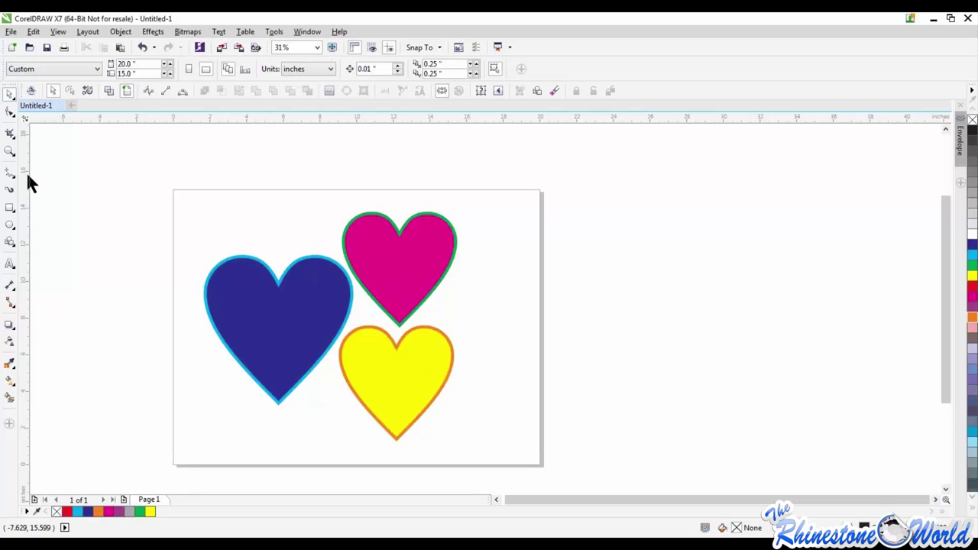
click(10, 134)
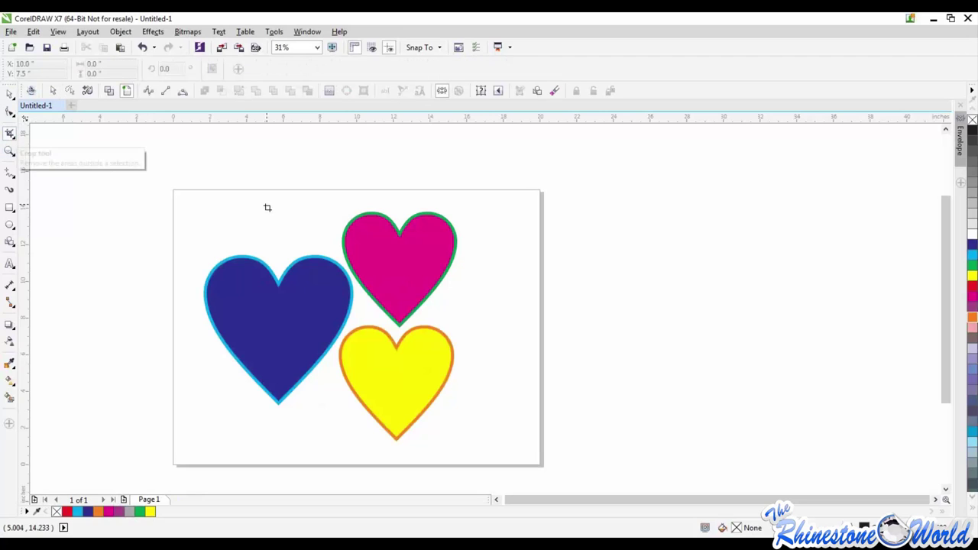
drag(491, 342, 220, 172)
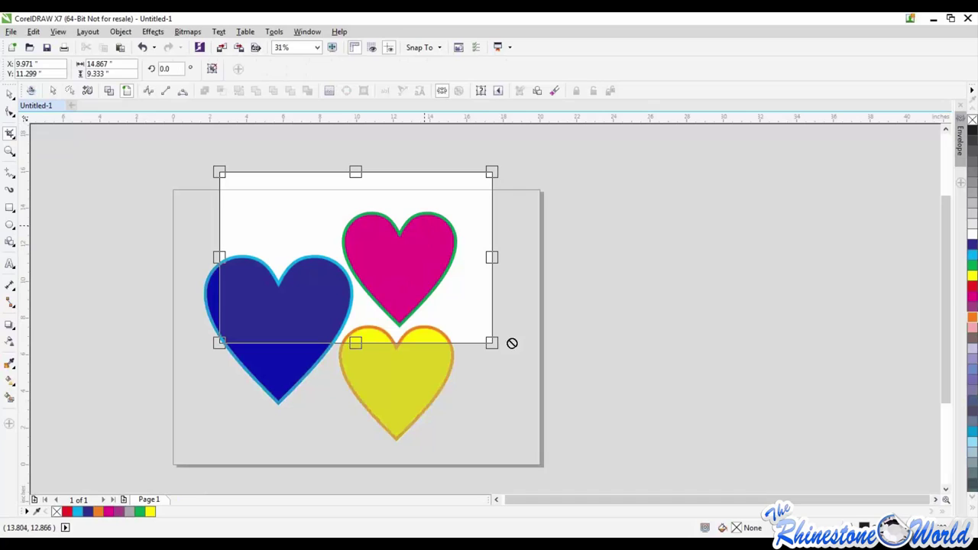
double_click(465, 316)
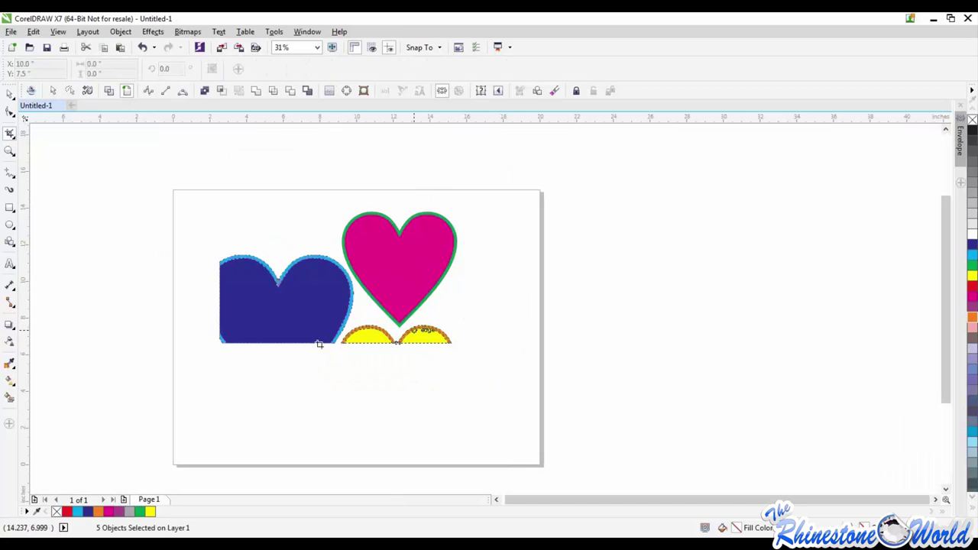
click(9, 93)
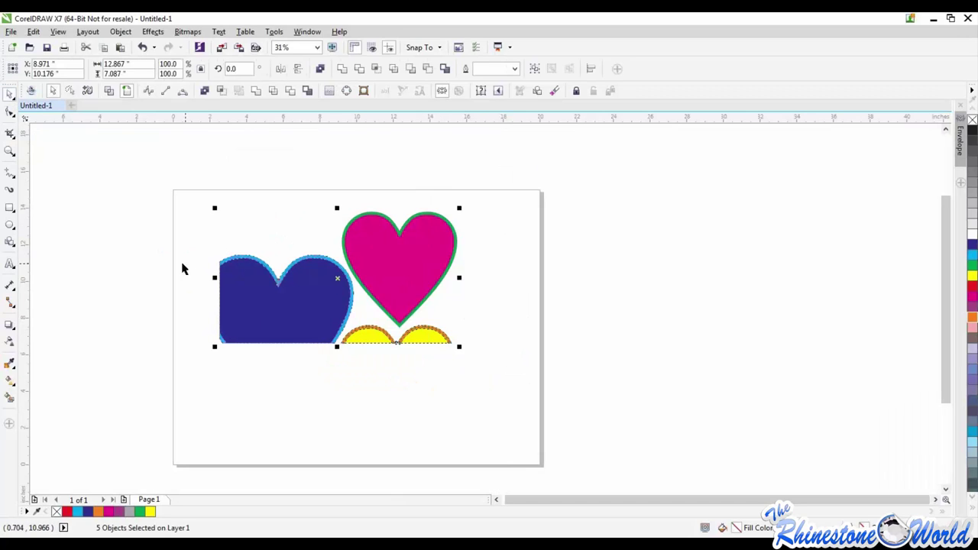
click(339, 229)
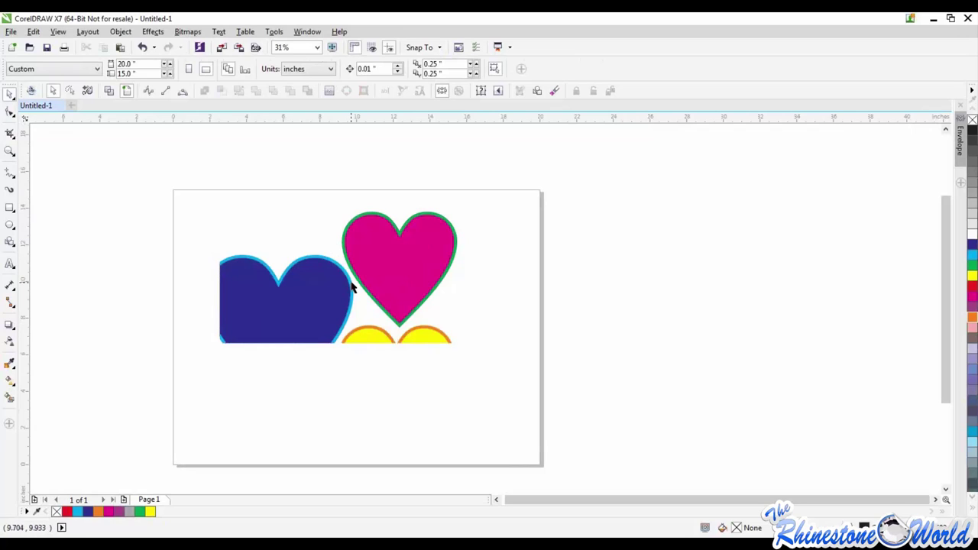
drag(258, 337, 254, 369)
drag(280, 280, 247, 223)
drag(457, 250, 525, 234)
drag(433, 343, 393, 289)
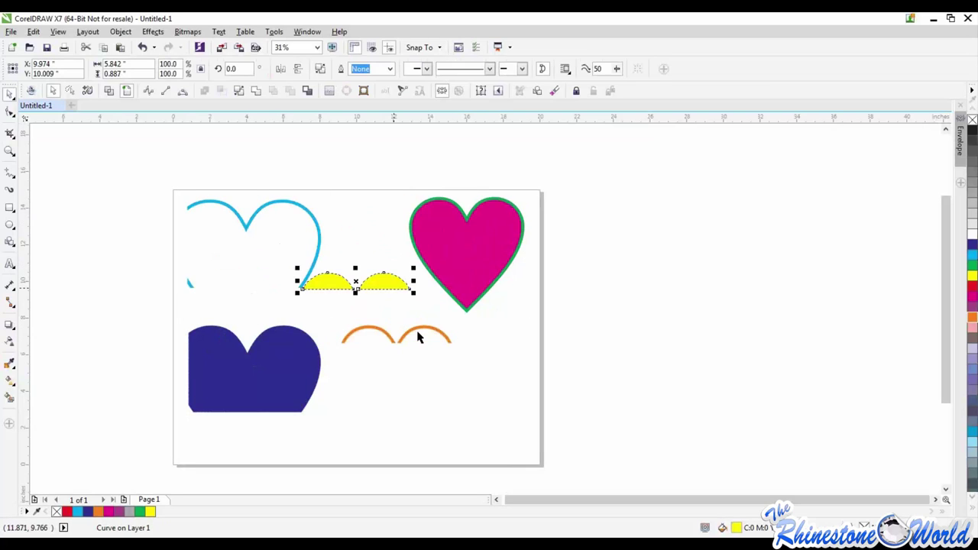
drag(416, 334, 444, 367)
key(ctrl+z)
key(ctrl+z)
key(ctrl+z)
key(ctrl+z)
key(ctrl+z)
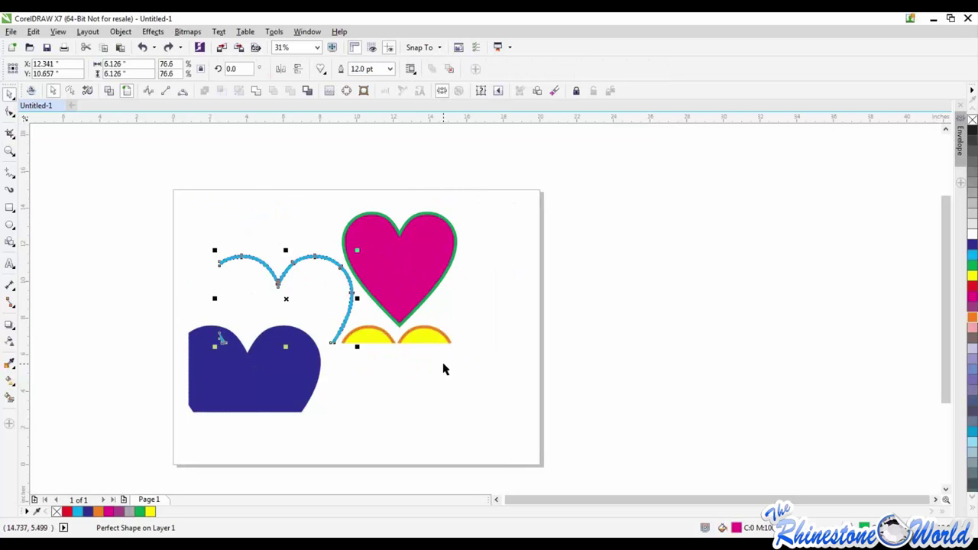
click(445, 370)
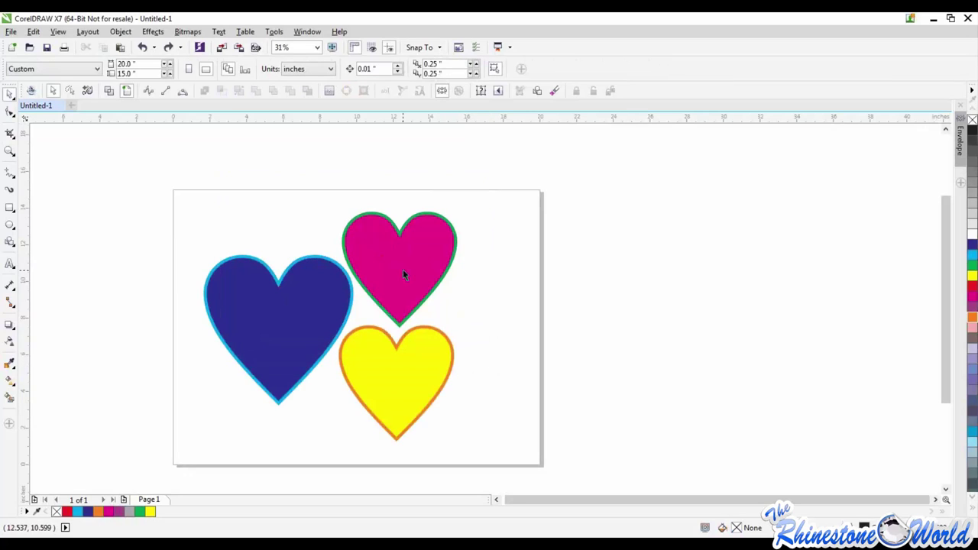
Crop the three hearts to a horizontal band across their middle.
click(10, 133)
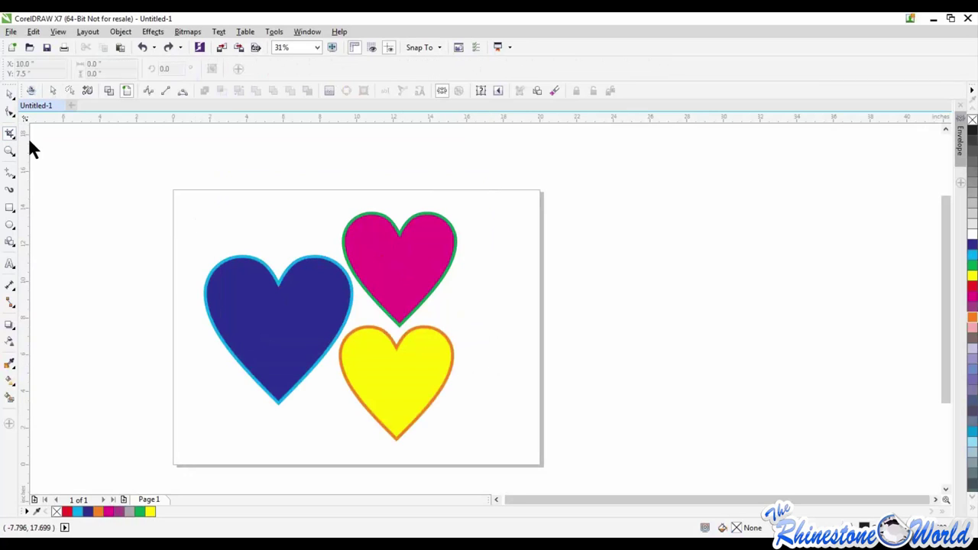
drag(515, 268, 183, 371)
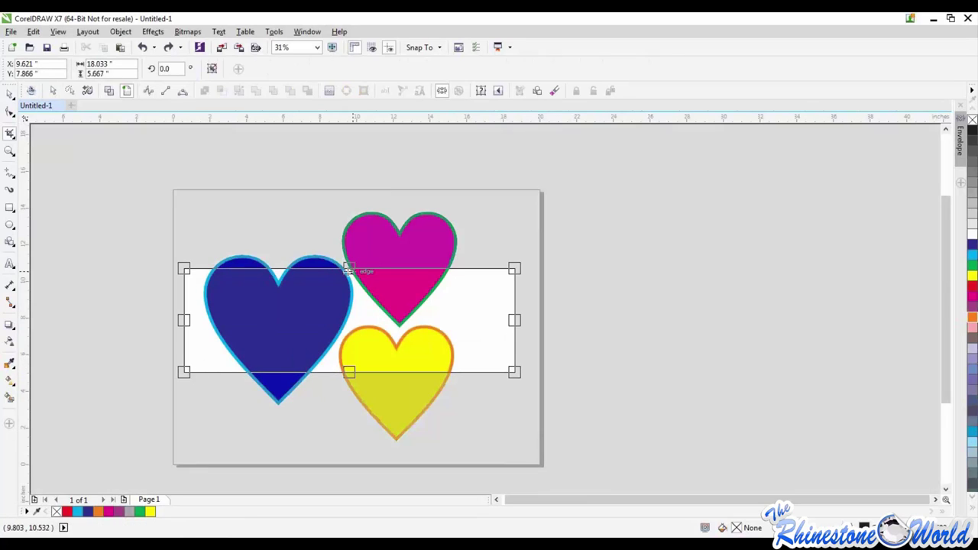
drag(351, 226, 362, 264)
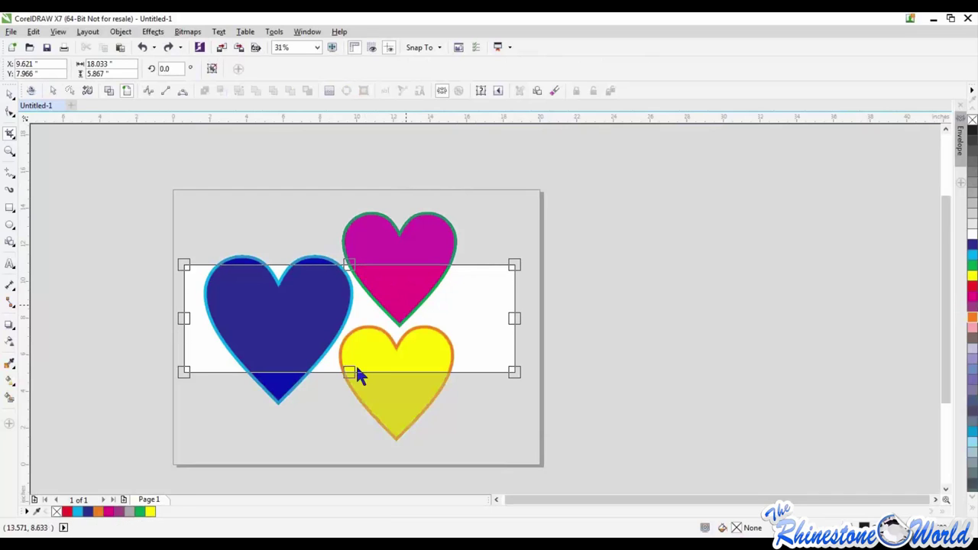
drag(348, 372, 357, 365)
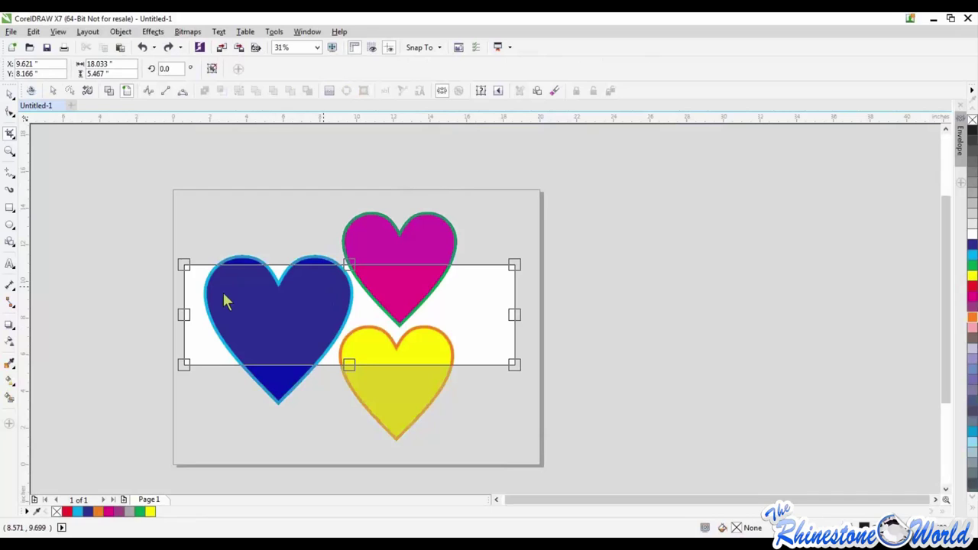
drag(515, 314, 485, 314)
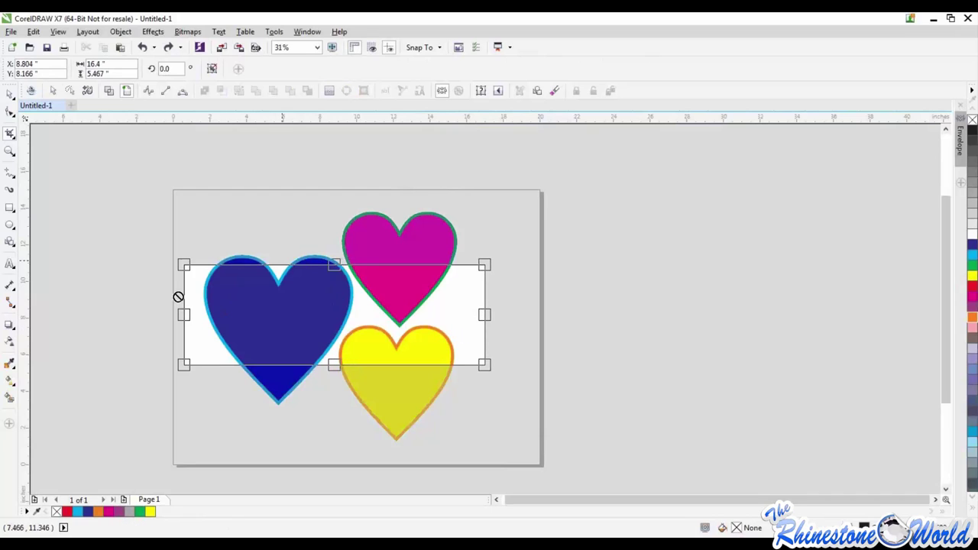
double_click(367, 325)
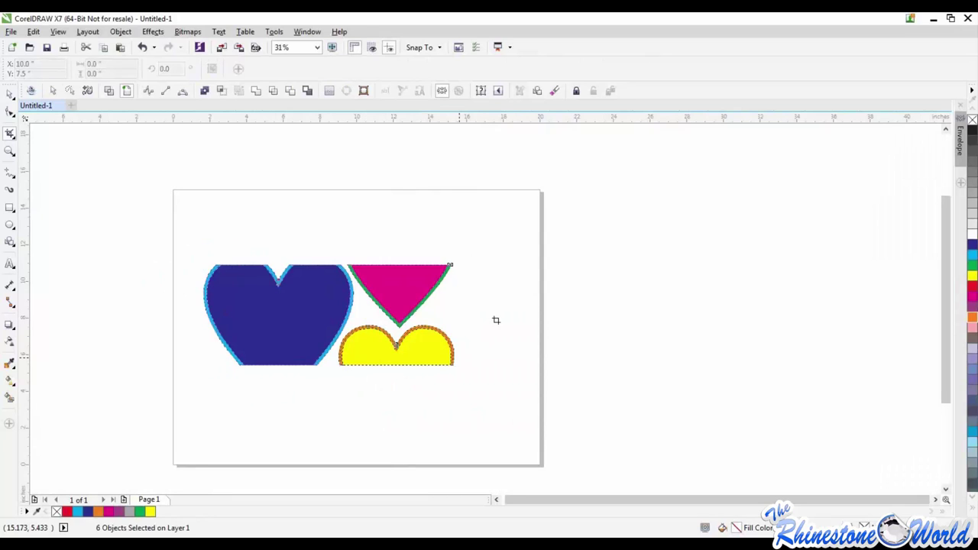
Pull the cropped fills and outlines of the hearts apart from one another.
click(10, 93)
click(398, 282)
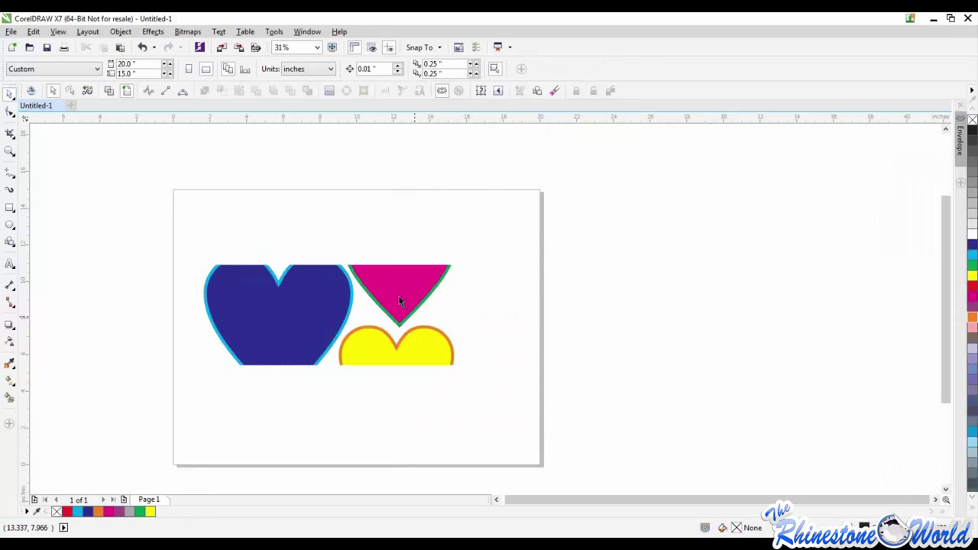
drag(399, 297, 435, 224)
drag(438, 293, 539, 280)
drag(437, 348, 418, 393)
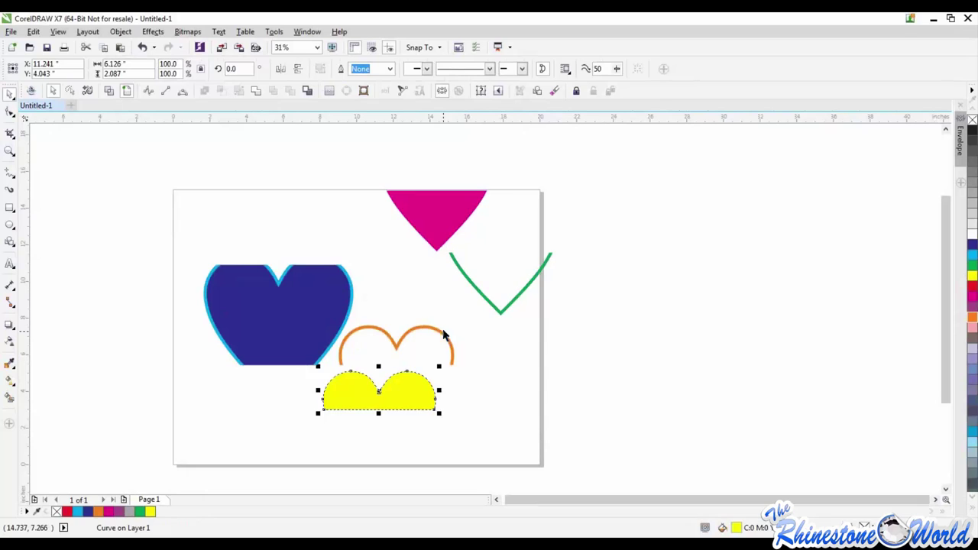
drag(443, 341, 476, 362)
drag(319, 328, 270, 378)
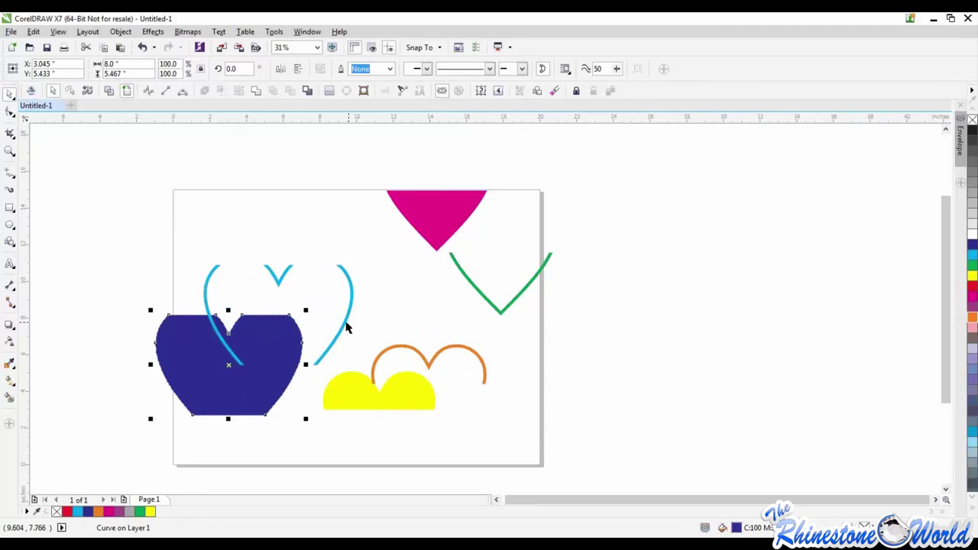
click(375, 308)
Undo the crop with Ctrl+Z and move the yellow heart down and right.
key(ctrl+z)
key(ctrl+z)
key(ctrl+z)
key(ctrl+z)
key(ctrl+z)
key(ctrl+z)
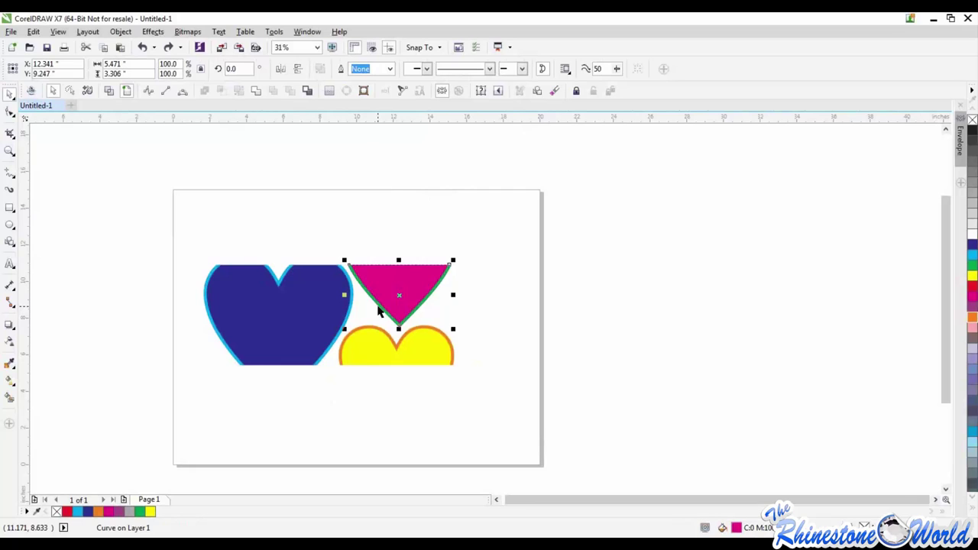
click(496, 346)
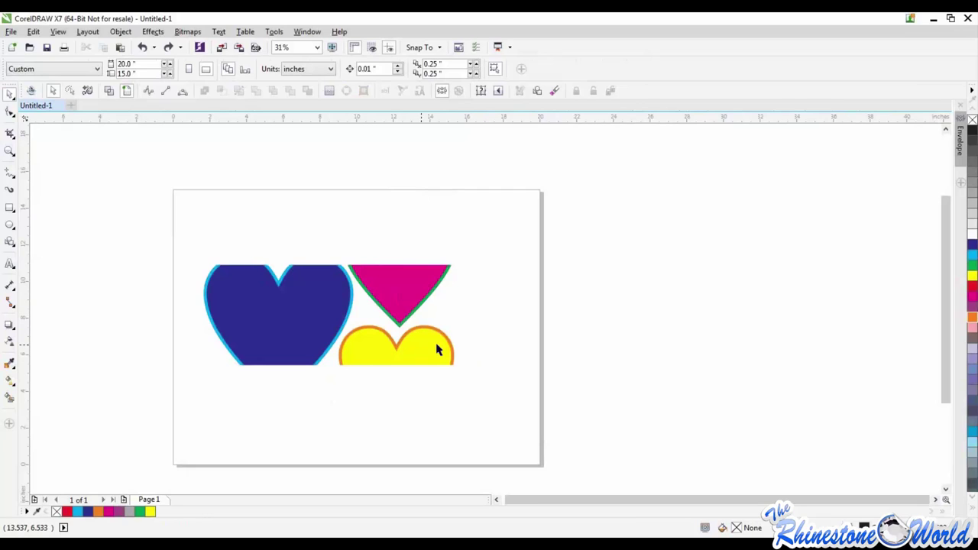
drag(429, 378, 319, 183)
click(534, 368)
Move the yellow heart copy to the upper left, then crop all the hearts to a rectangle.
drag(465, 392, 488, 370)
click(114, 246)
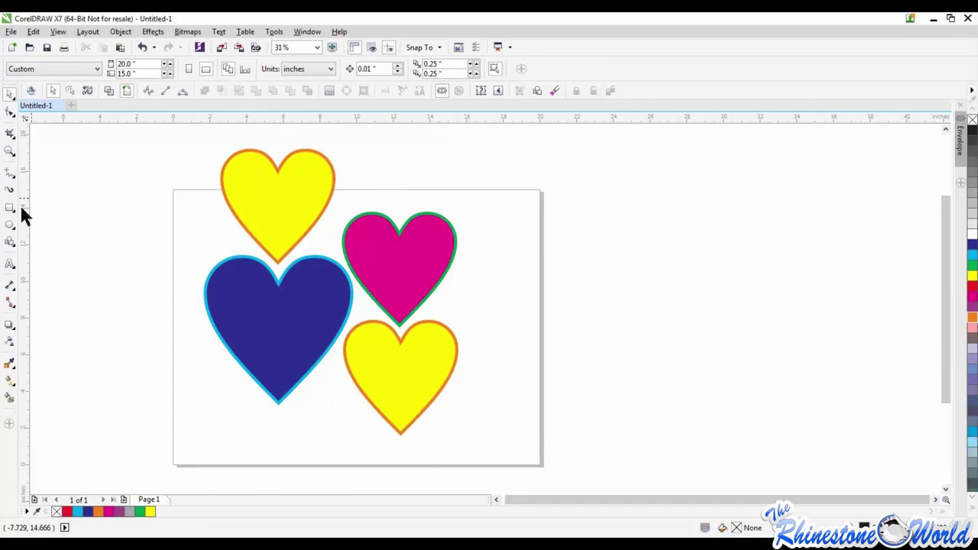
click(10, 133)
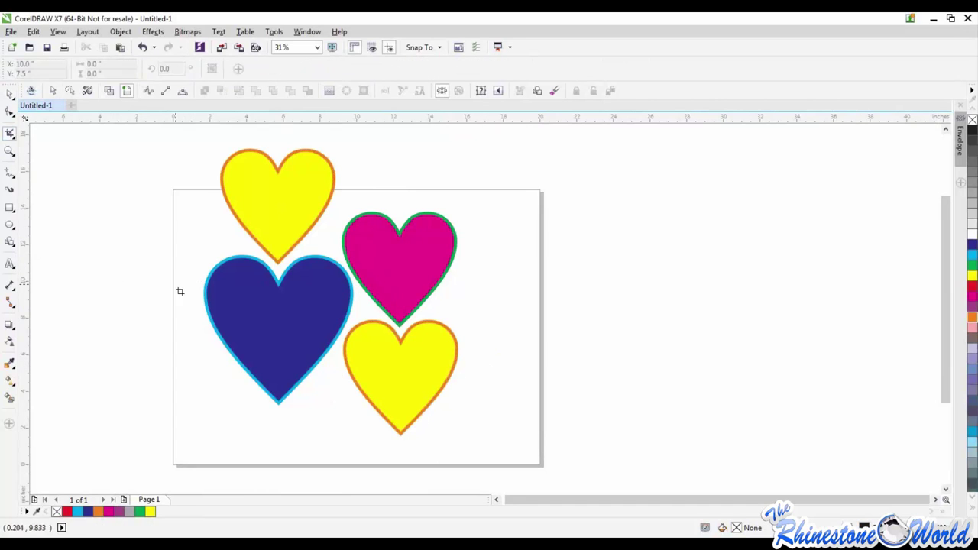
drag(180, 291, 519, 446)
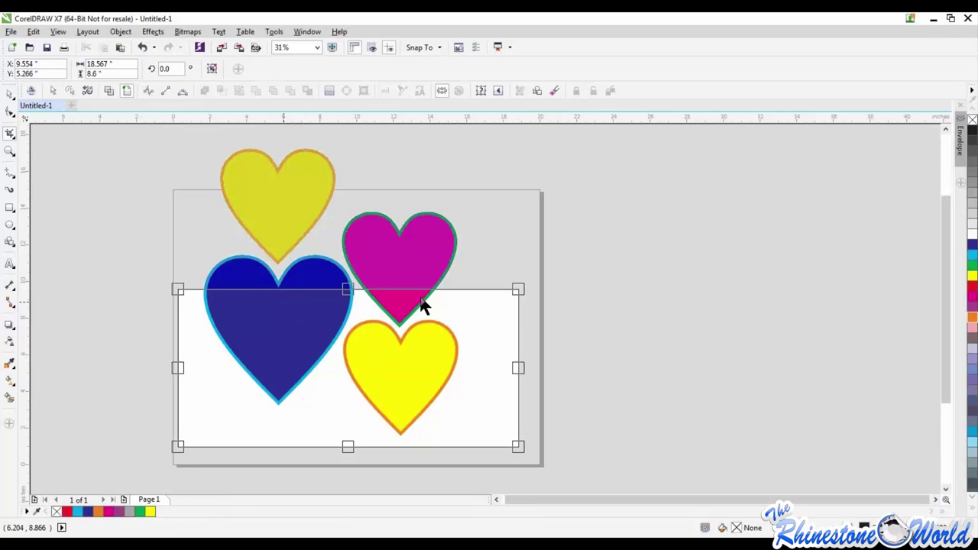
double_click(381, 373)
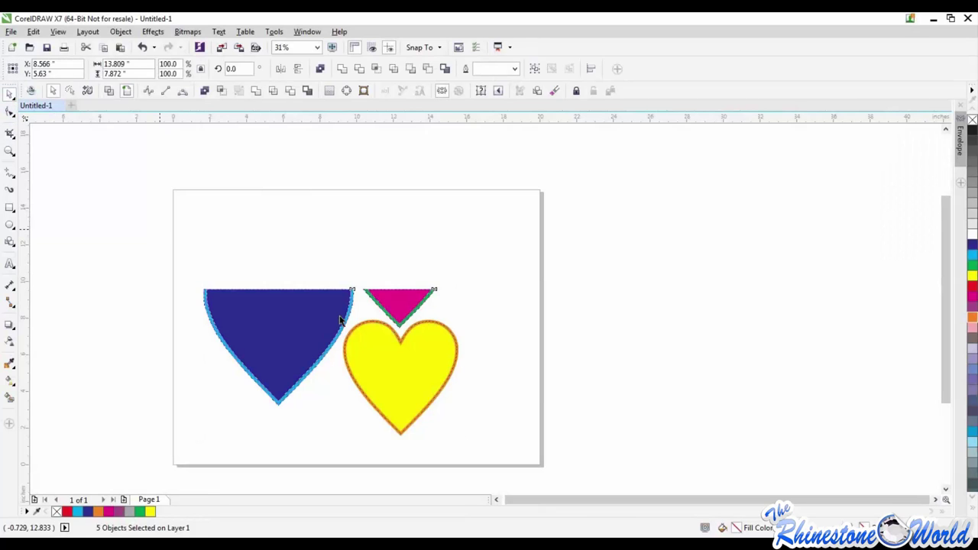
Pull the cropped blue fill, magenta triangle and yellow heart apart.
click(288, 323)
drag(260, 273, 230, 227)
drag(400, 306, 490, 249)
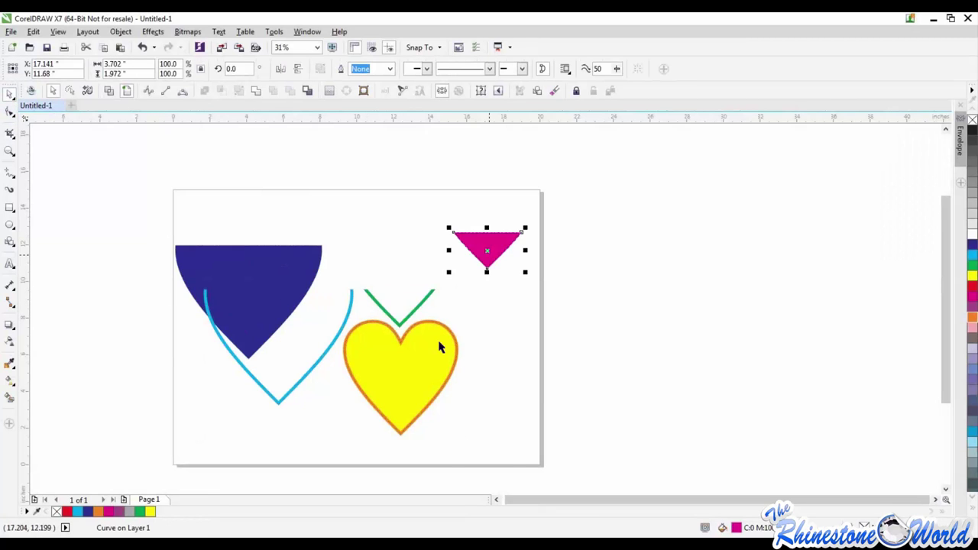
drag(438, 345, 492, 378)
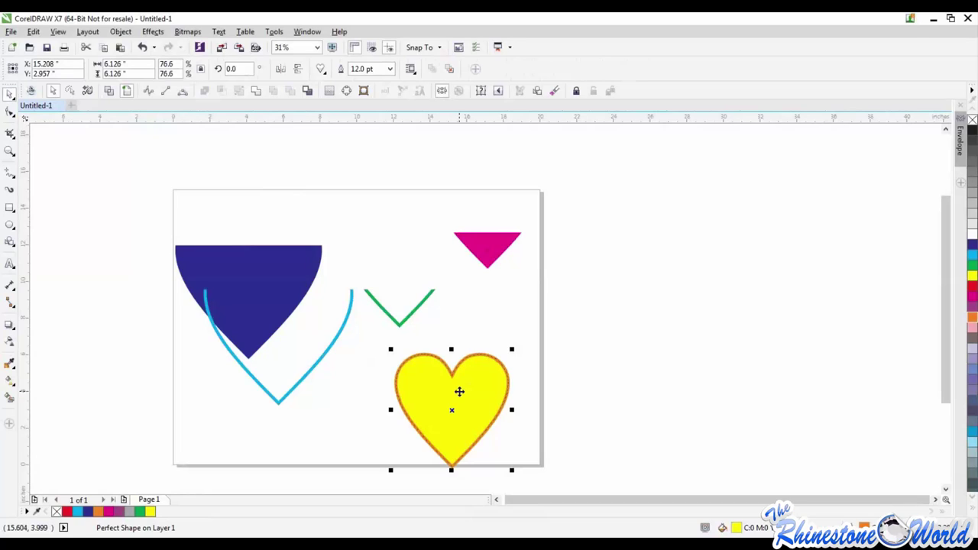
click(535, 426)
Rearrange the blue shape, cyan V, green V, magenta triangle and yellow heart.
click(271, 288)
drag(316, 290, 363, 230)
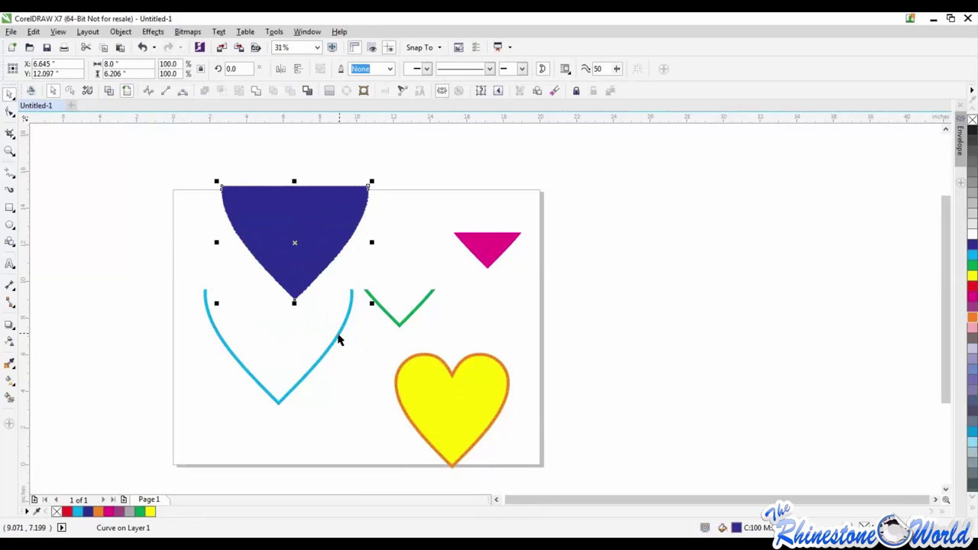
drag(326, 373, 314, 410)
drag(403, 324, 487, 338)
drag(489, 240, 426, 250)
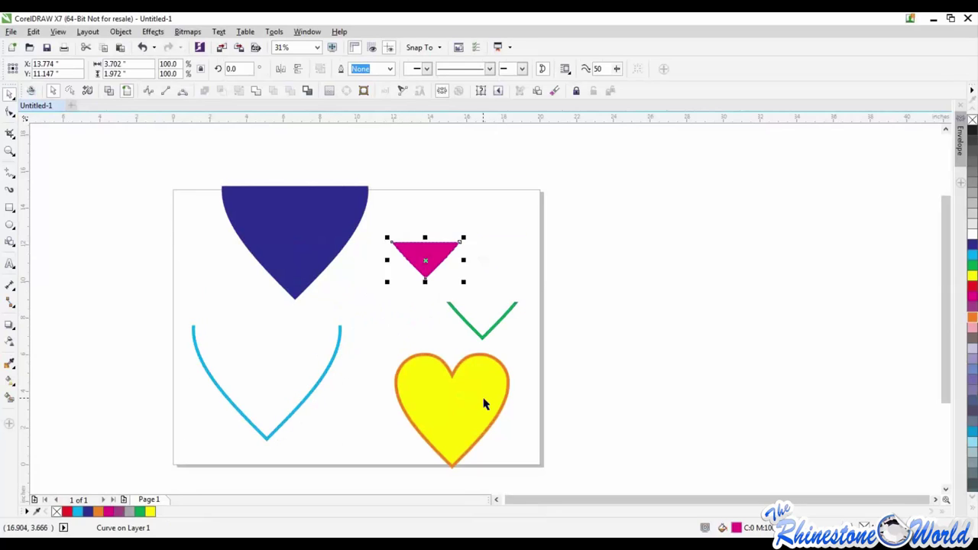
drag(484, 397, 431, 387)
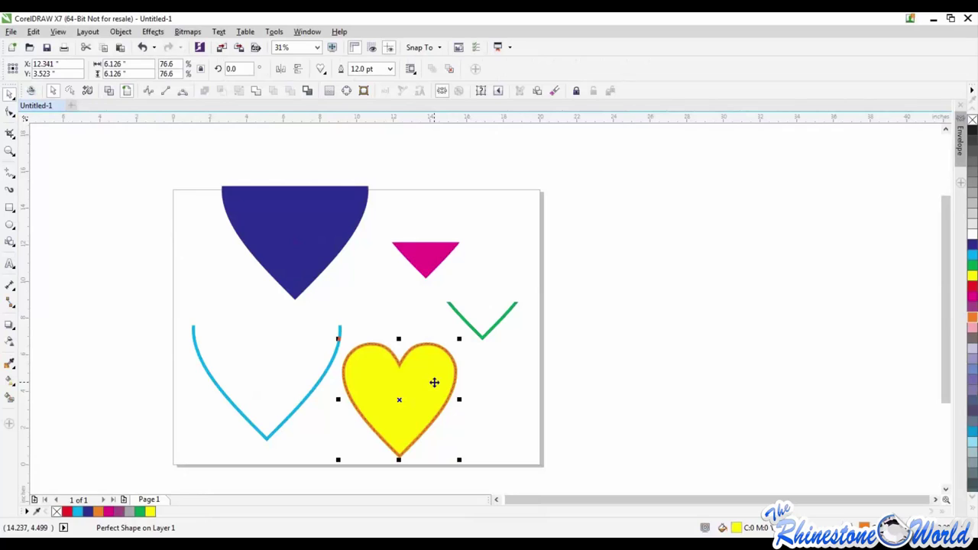
Try rotate mode and a node bulge on the blue shape, then undo the bulge.
click(302, 209)
click(297, 219)
scroll(297, 186, up, 1)
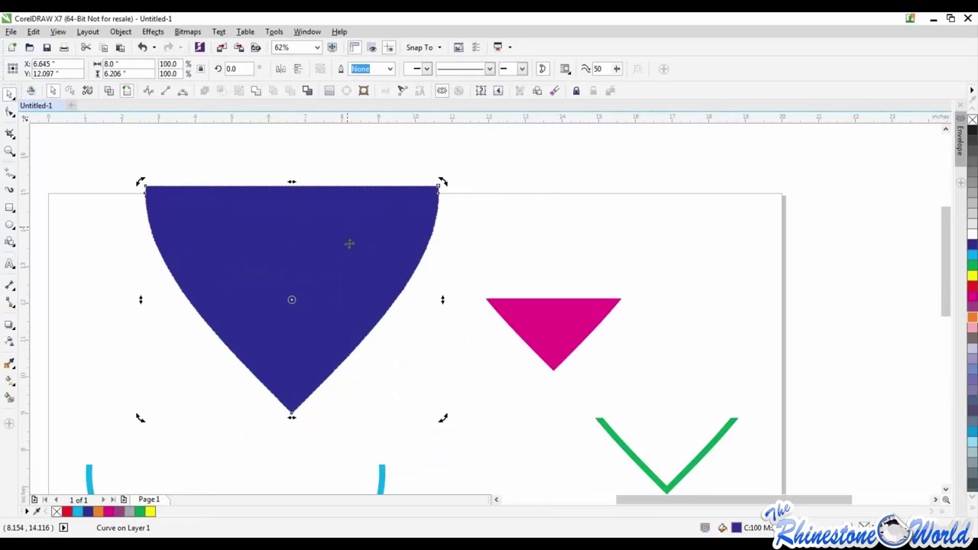
click(350, 246)
key(F10)
drag(458, 264, 446, 389)
key(ctrl+z)
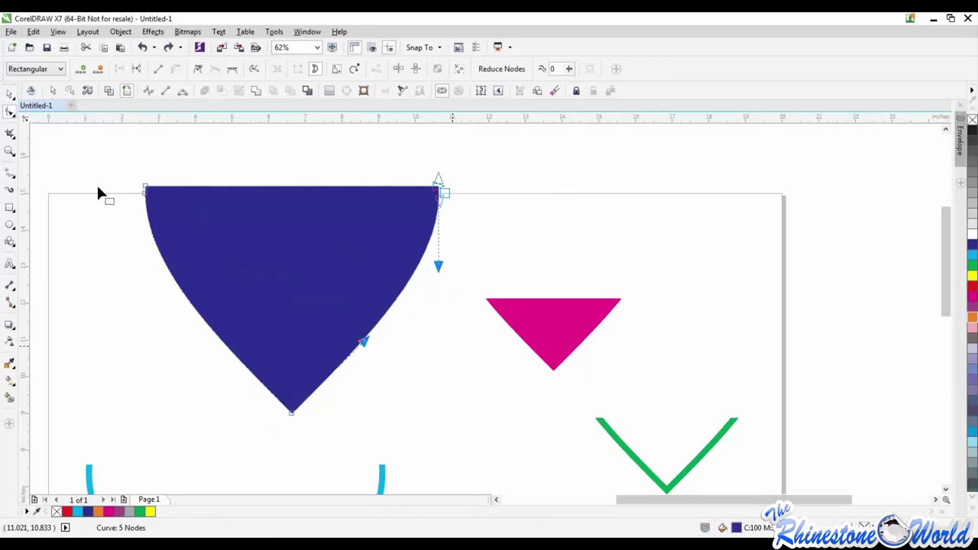
Undo the rearrangements and crop to restore the four whole hearts.
key(Tab)
scroll(406, 303, down, 2)
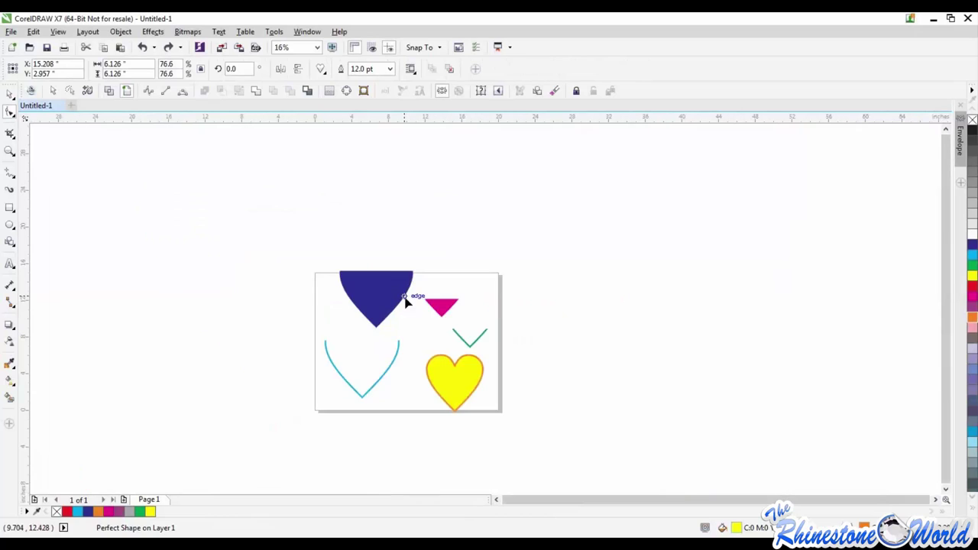
key(ctrl+z)
key(ctrl+z)
key(ctrl+z)
key(ctrl+z)
key(ctrl+z)
key(ctrl+z)
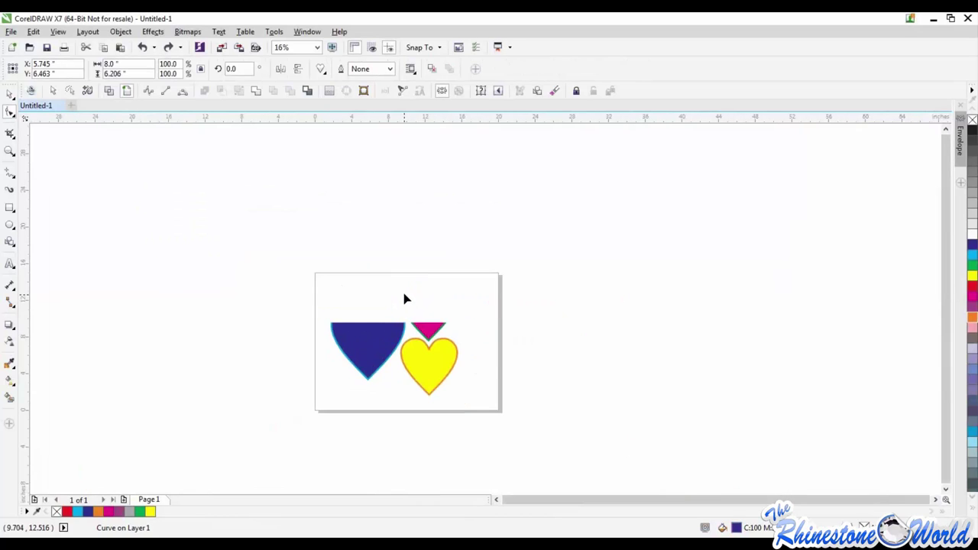
key(ctrl+z)
Move the pink heart off the page and delete the other three hearts.
scroll(441, 313, up, 1)
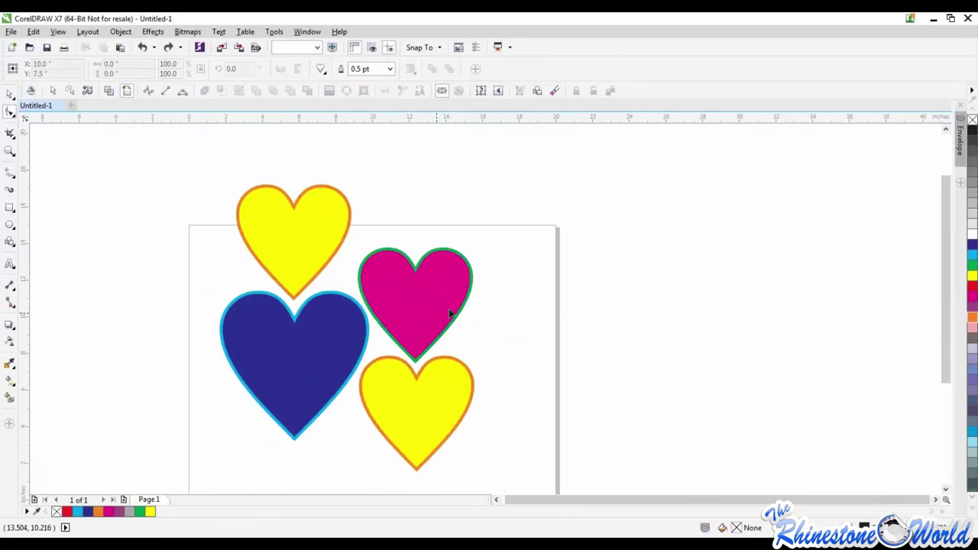
click(449, 309)
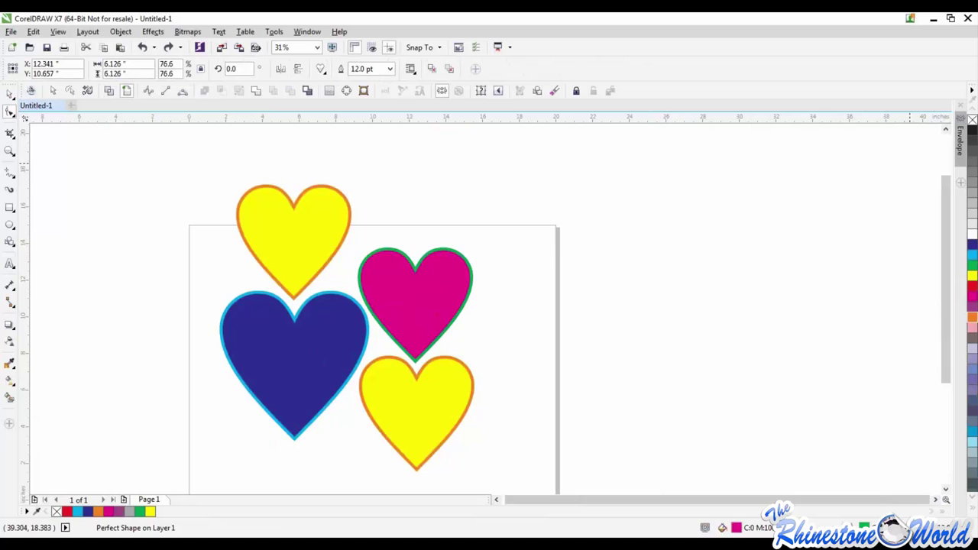
click(10, 93)
drag(427, 287, 559, 279)
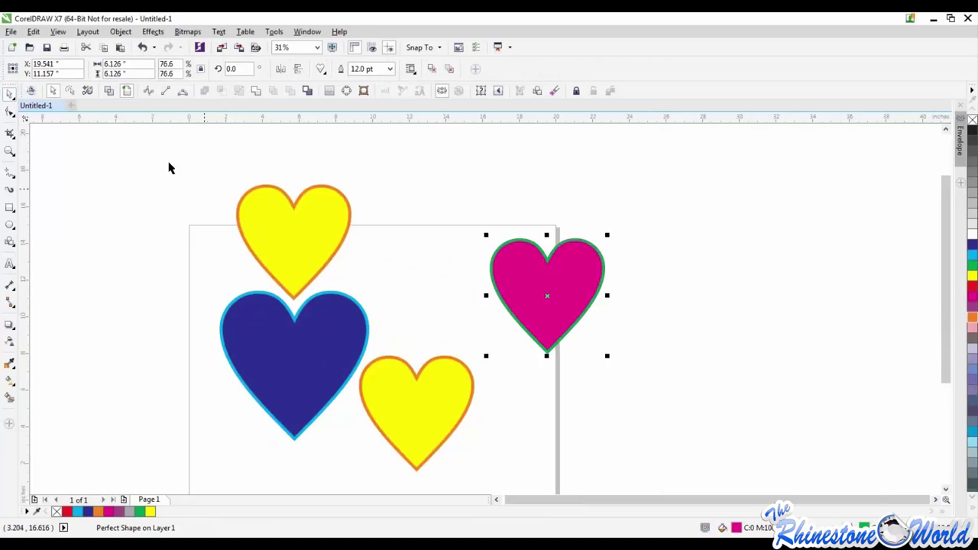
drag(168, 163, 489, 473)
key(Delete)
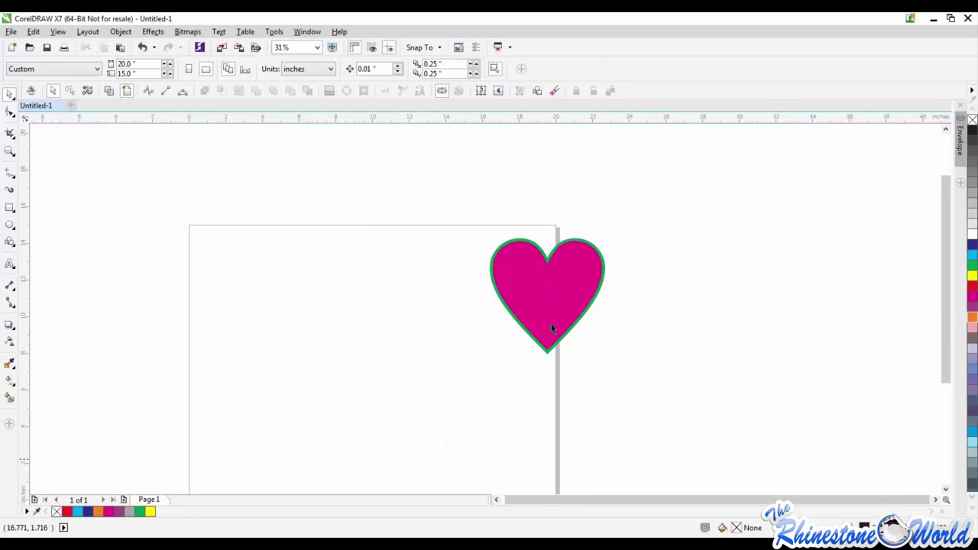
Bring the pink heart back onto the page and remove its green outline.
drag(557, 309, 360, 368)
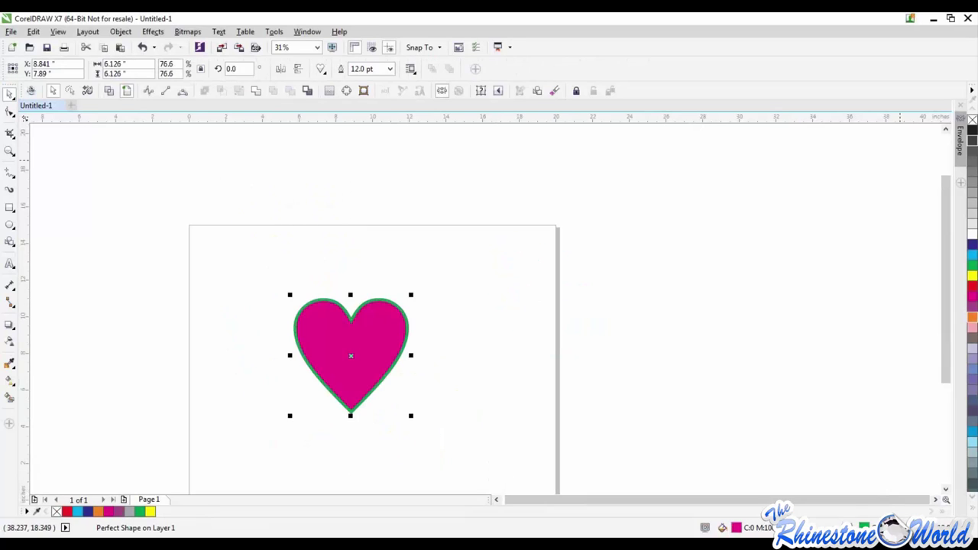
right_click(973, 122)
key(Escape)
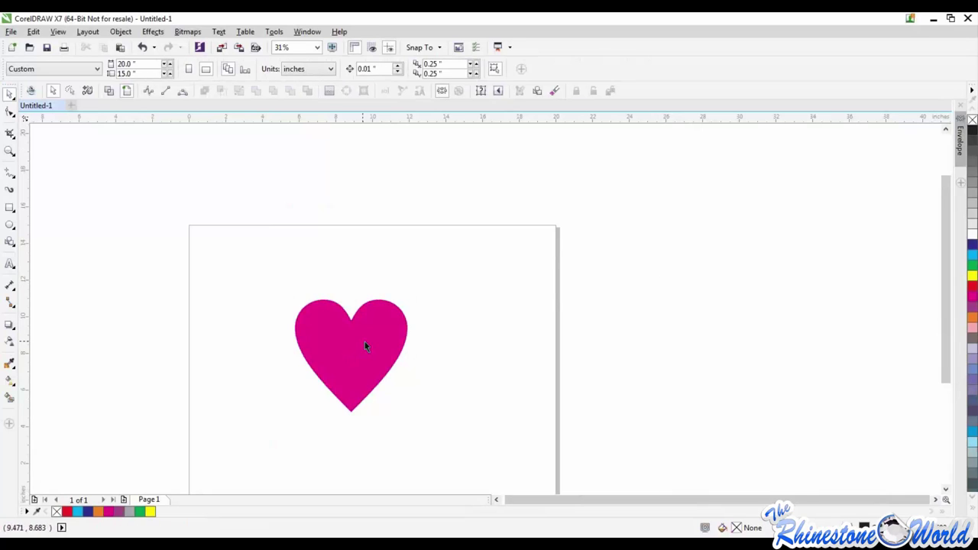
drag(365, 346, 399, 318)
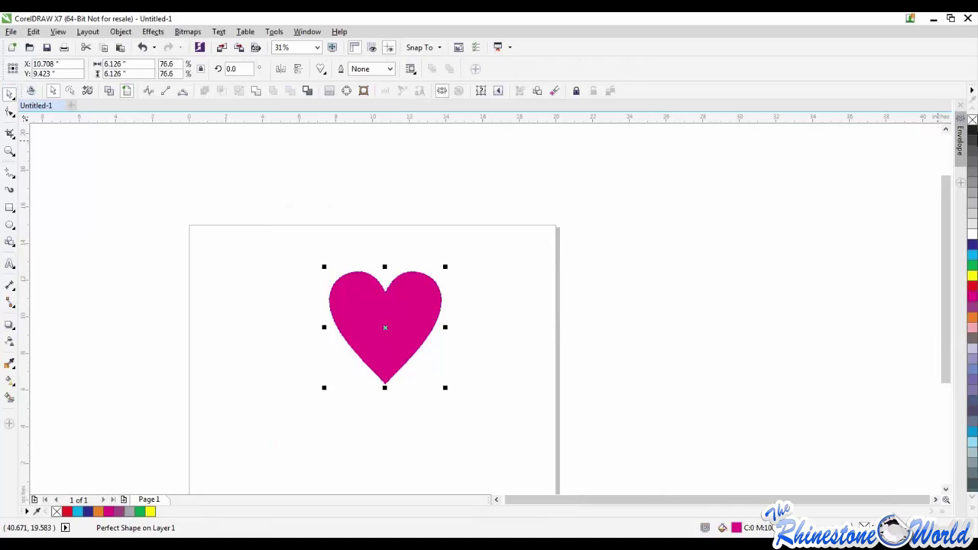
Convert the pink heart to curves.
click(572, 344)
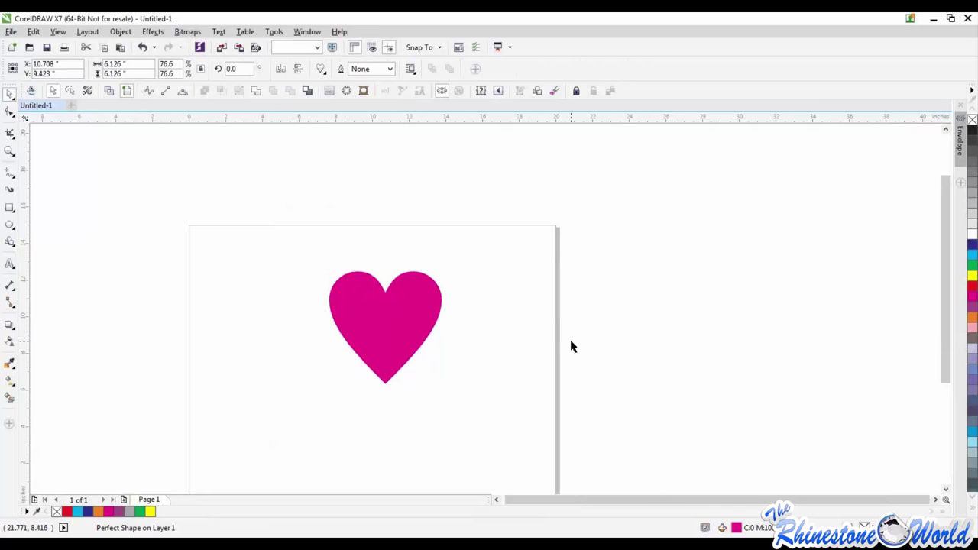
click(384, 316)
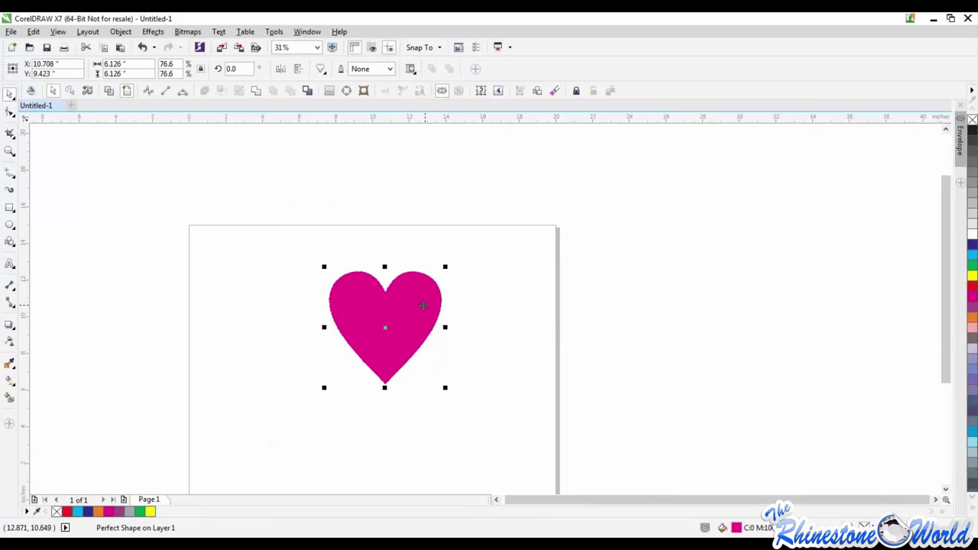
scroll(424, 304, up, 5)
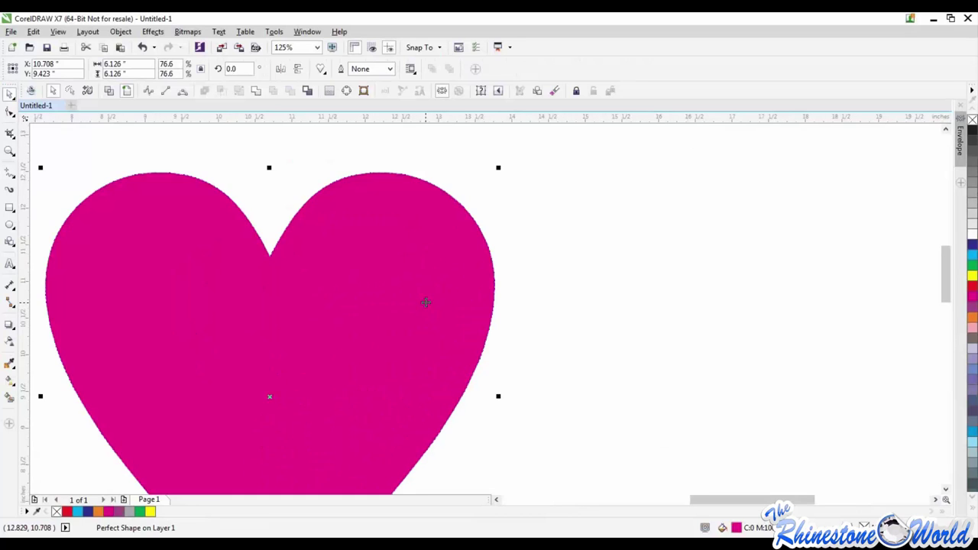
scroll(425, 303, down, 3)
click(347, 91)
key(Escape)
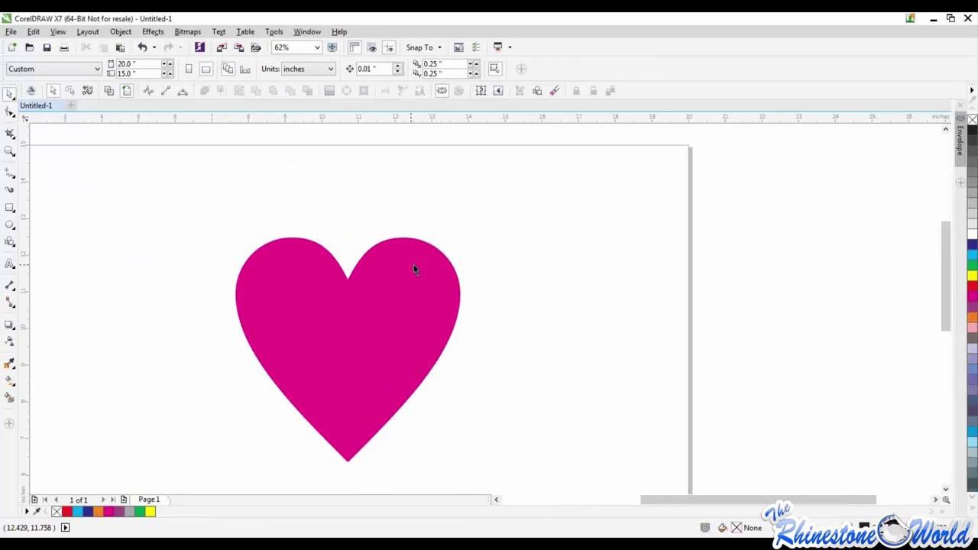
Drag the heart's lobe, bottom and top nodes into points, then undo the node edits.
key(F10)
click(408, 238)
scroll(408, 238, up, 2)
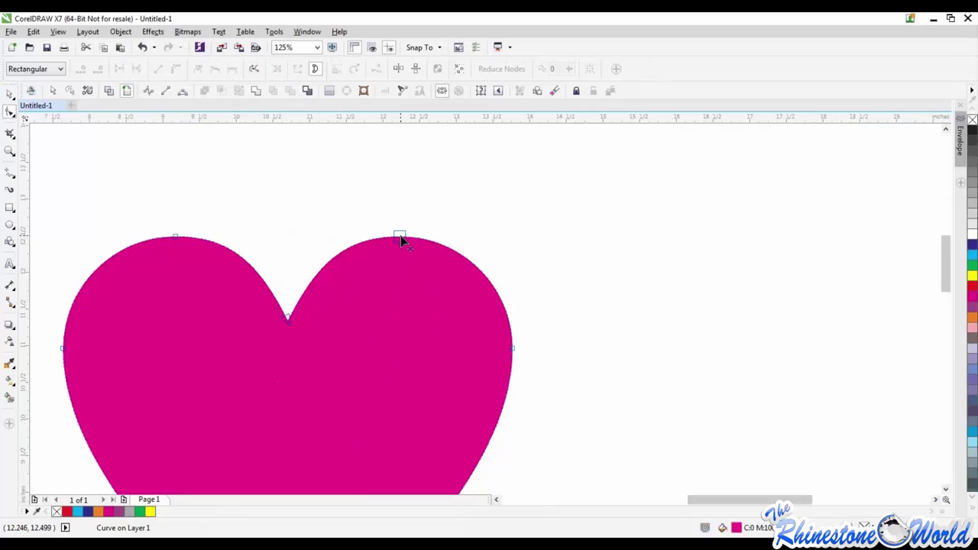
drag(401, 239, 563, 185)
scroll(552, 222, down, 2)
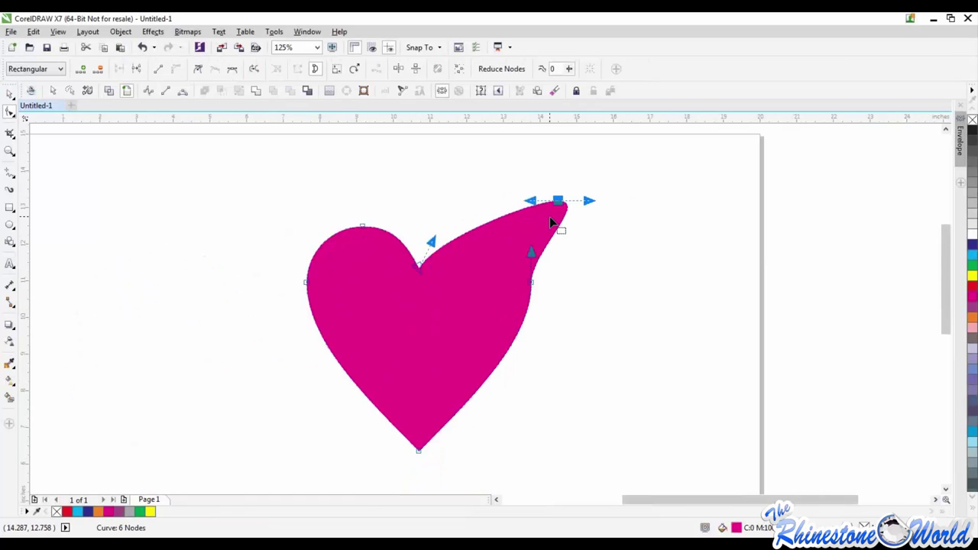
drag(363, 226, 260, 200)
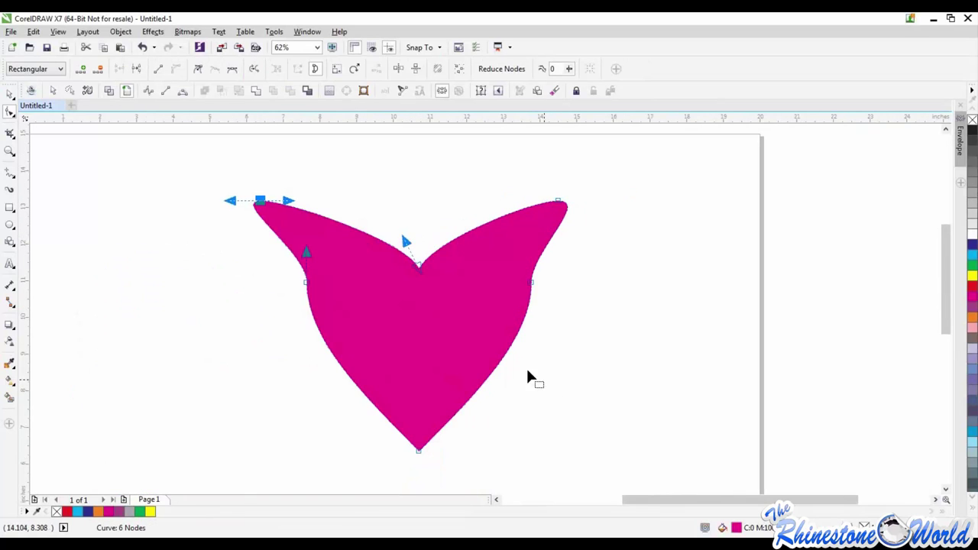
scroll(462, 266, down, 2)
drag(441, 357, 440, 311)
scroll(444, 309, down, 2)
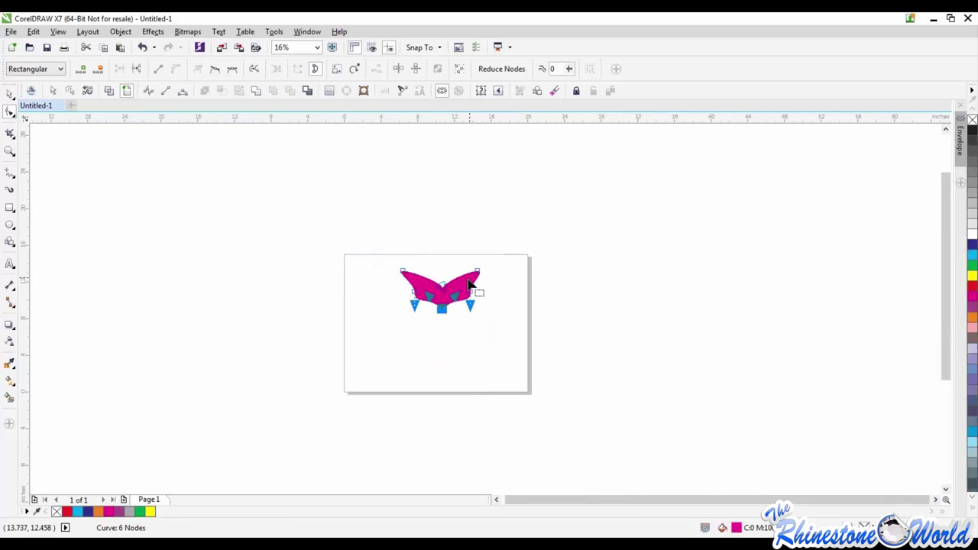
scroll(470, 284, up, 4)
drag(365, 318, 348, 228)
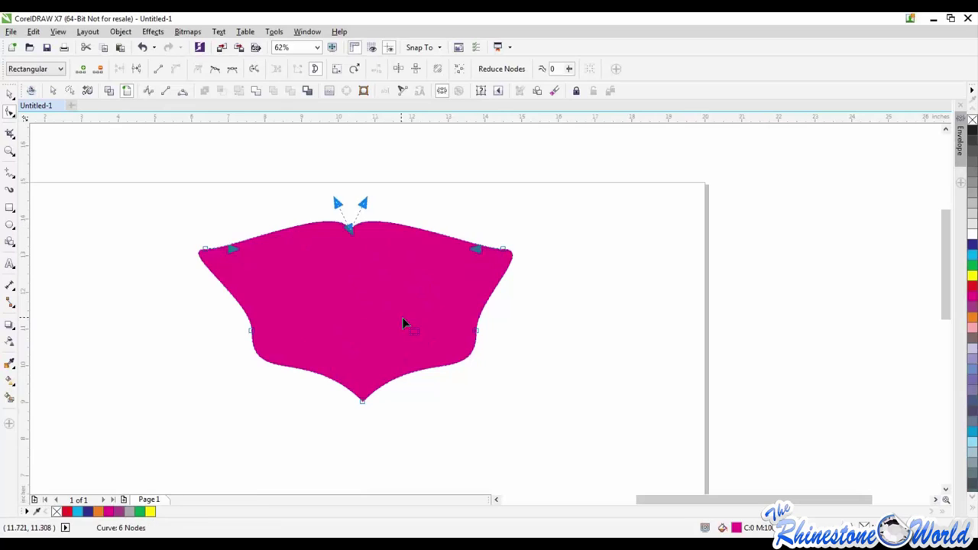
key(ctrl+z)
key(ctrl+z)
key(ctrl+z)
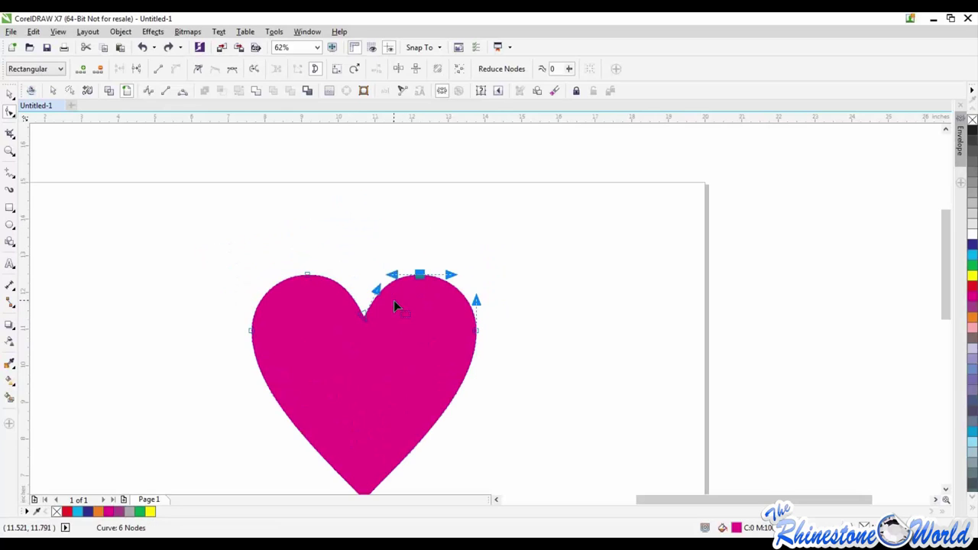
Reshape the heart's right and left side curves by dragging their node handles.
click(476, 330)
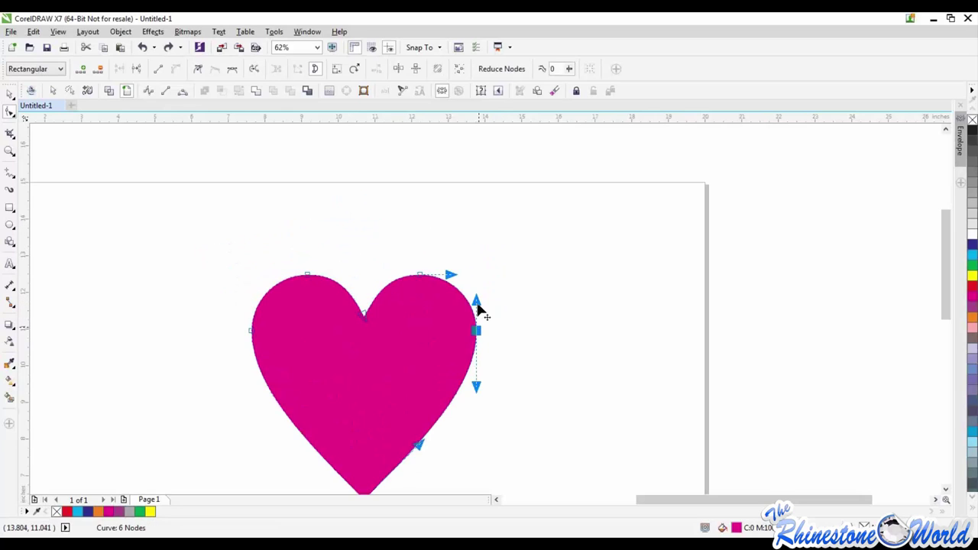
drag(477, 387, 467, 440)
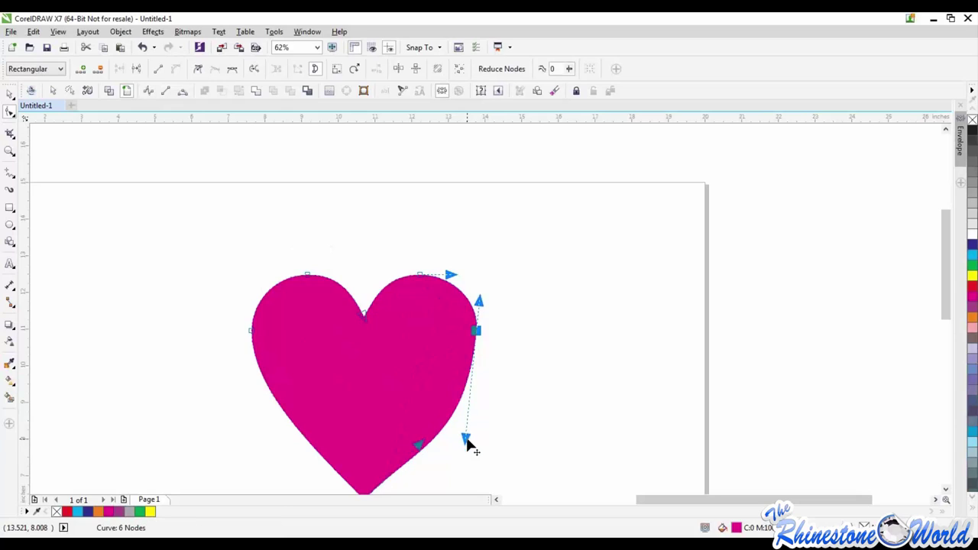
click(250, 331)
drag(251, 390, 251, 333)
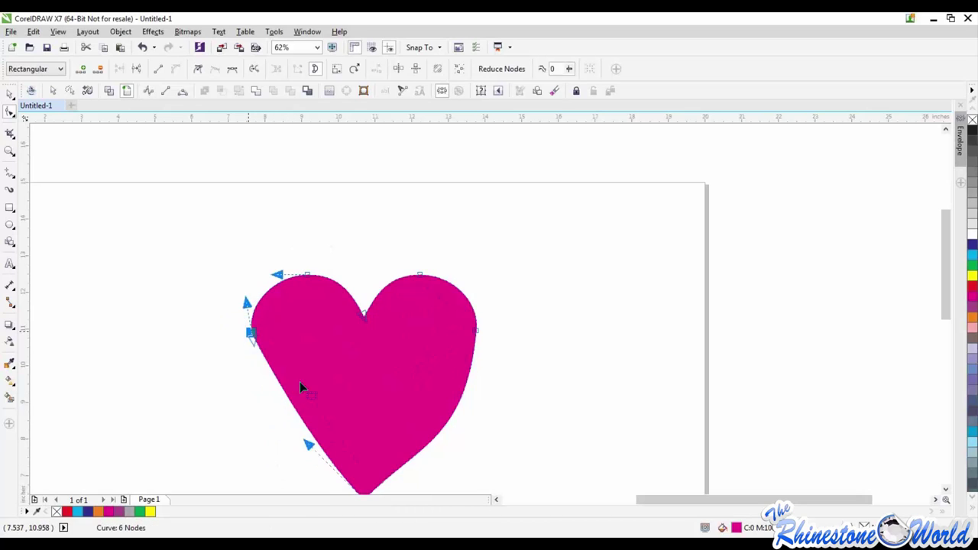
click(476, 331)
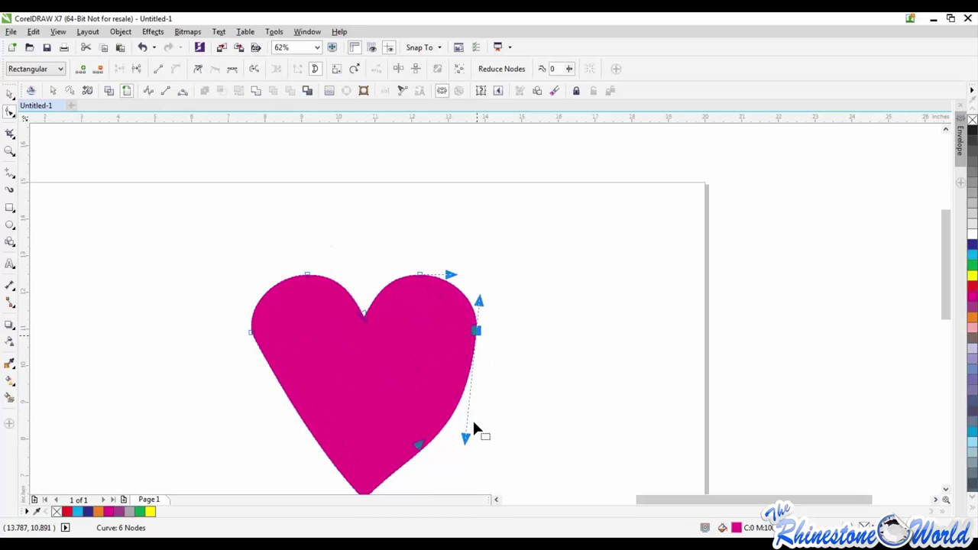
drag(467, 441, 476, 336)
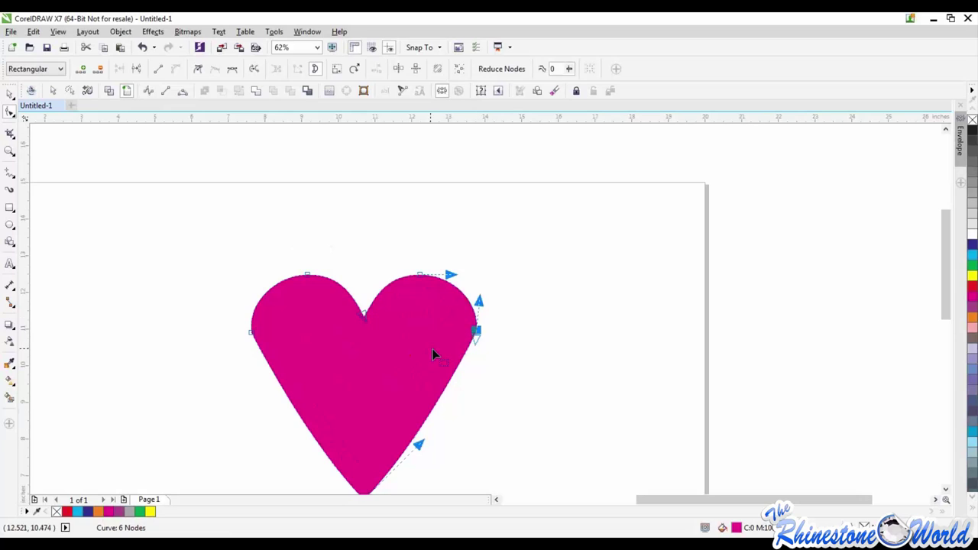
Reshape the curves around the heart's top notch.
scroll(366, 362, down, 2)
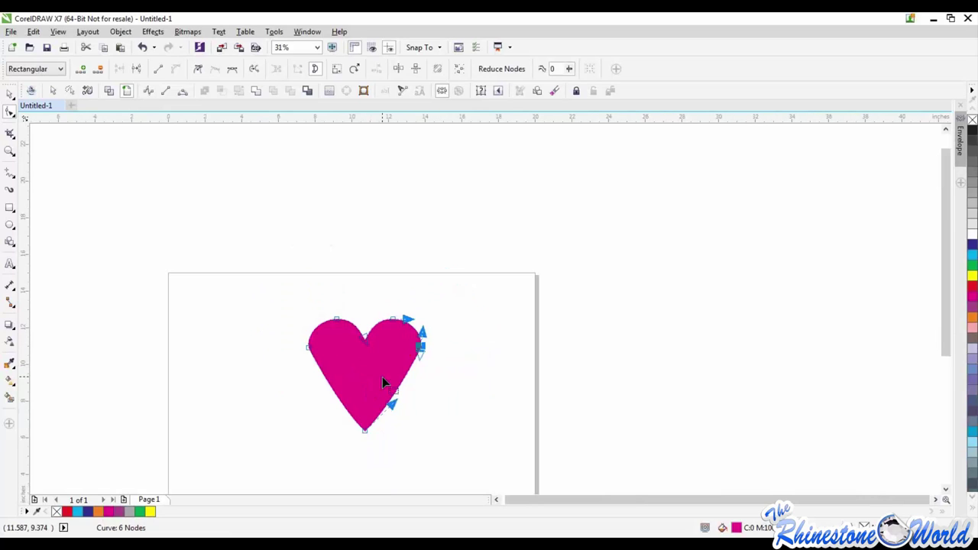
scroll(427, 329, up, 2)
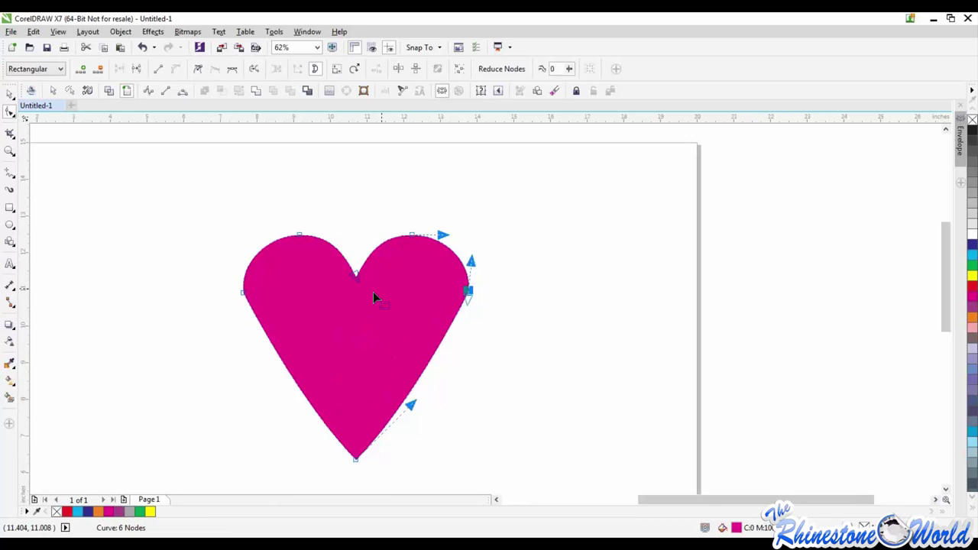
click(355, 275)
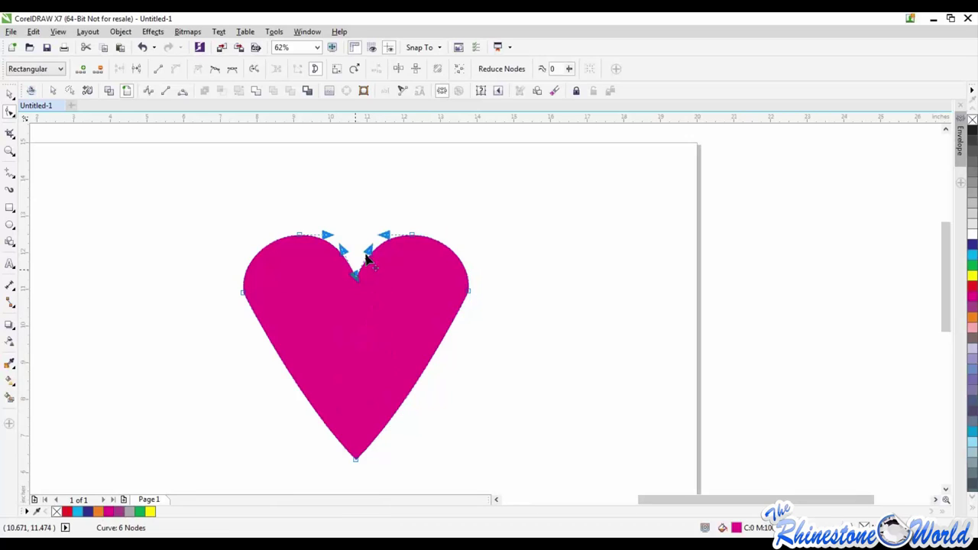
drag(370, 252, 405, 284)
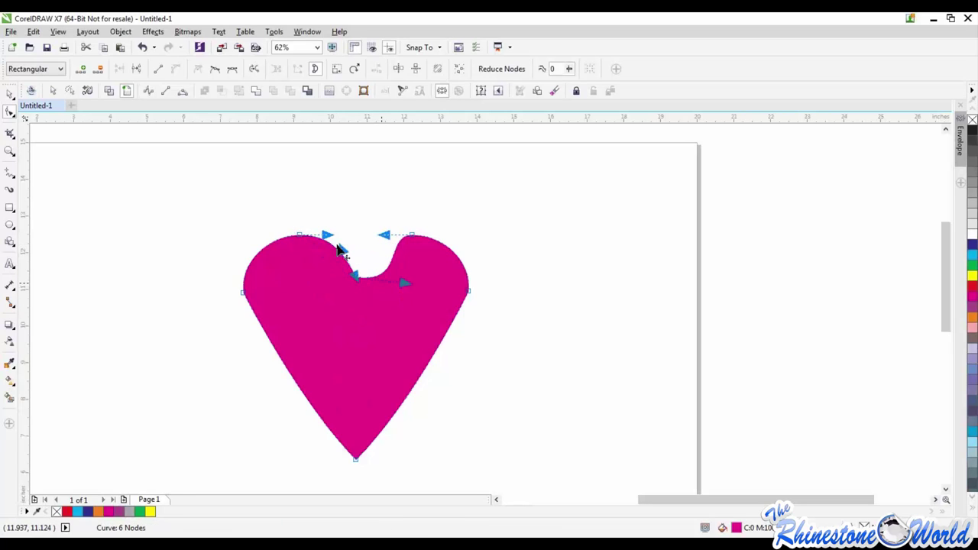
drag(344, 256, 321, 287)
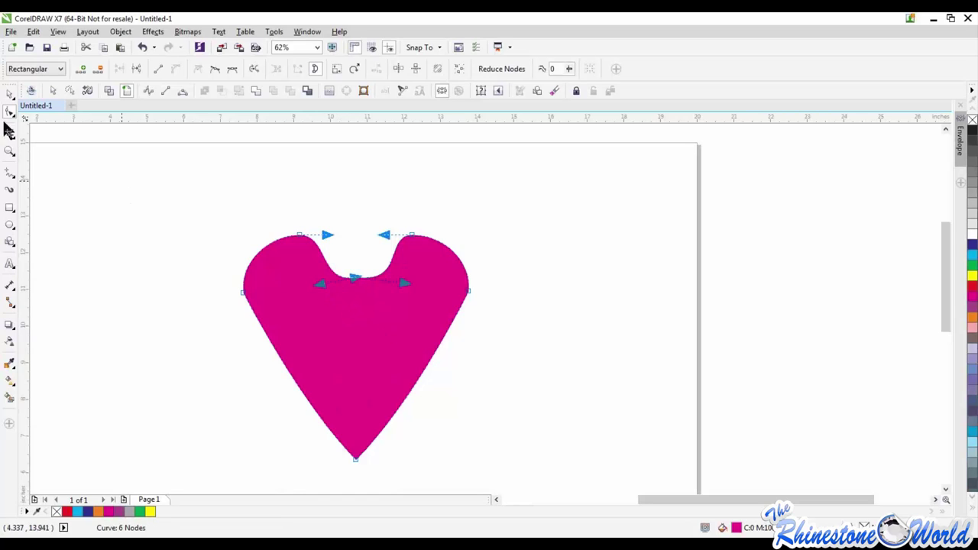
Select and delete the heart, then undo to restore it.
click(10, 92)
click(135, 209)
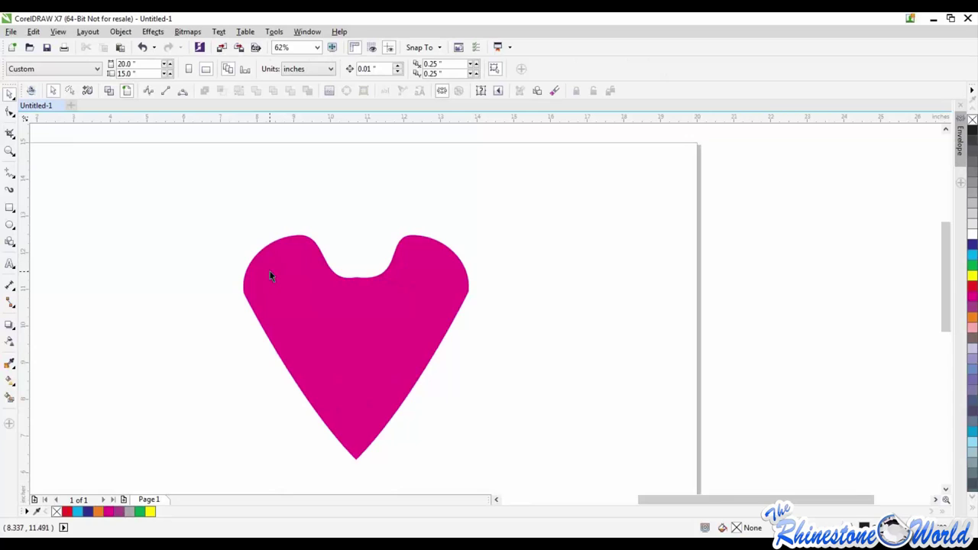
click(336, 321)
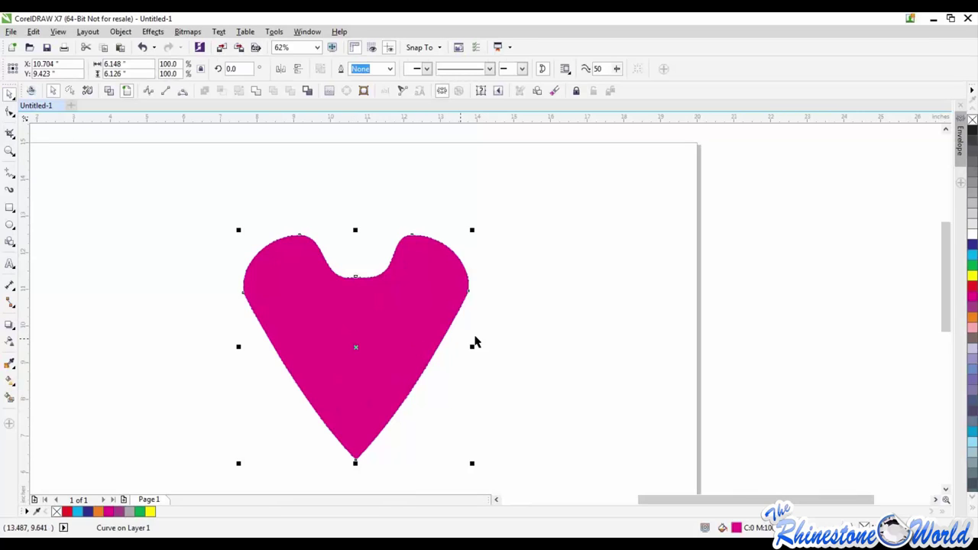
key(Escape)
click(350, 329)
key(Delete)
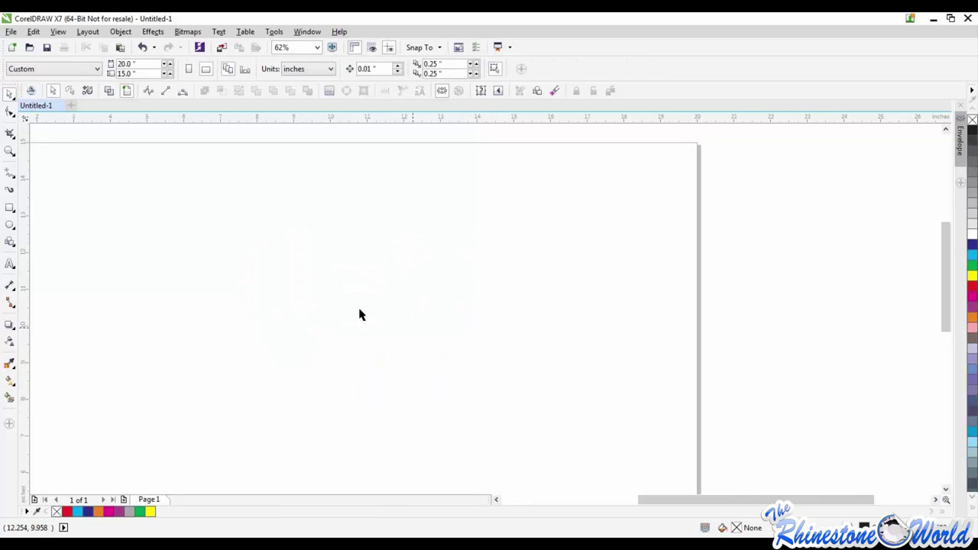
click(16, 157)
key(ctrl+z)
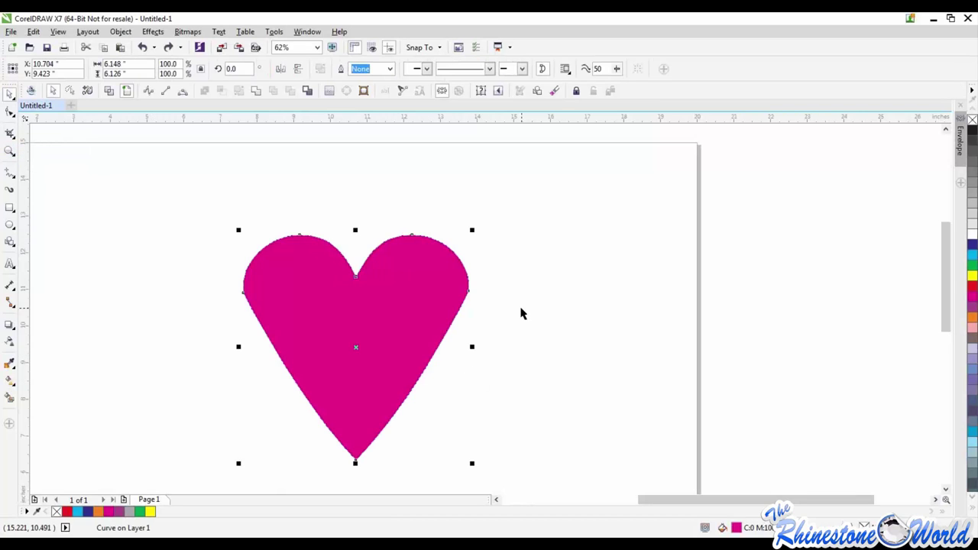
click(468, 295)
click(11, 155)
click(48, 155)
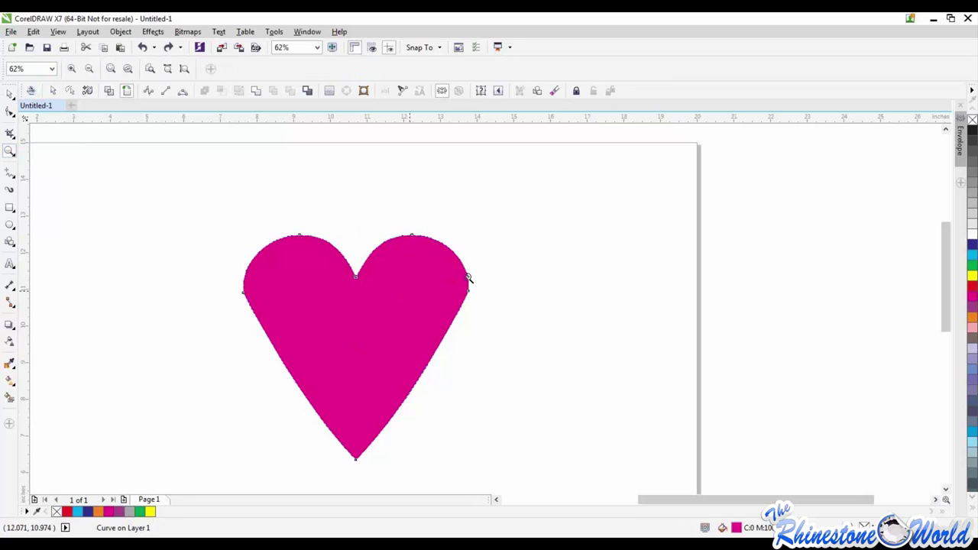
drag(483, 281, 434, 313)
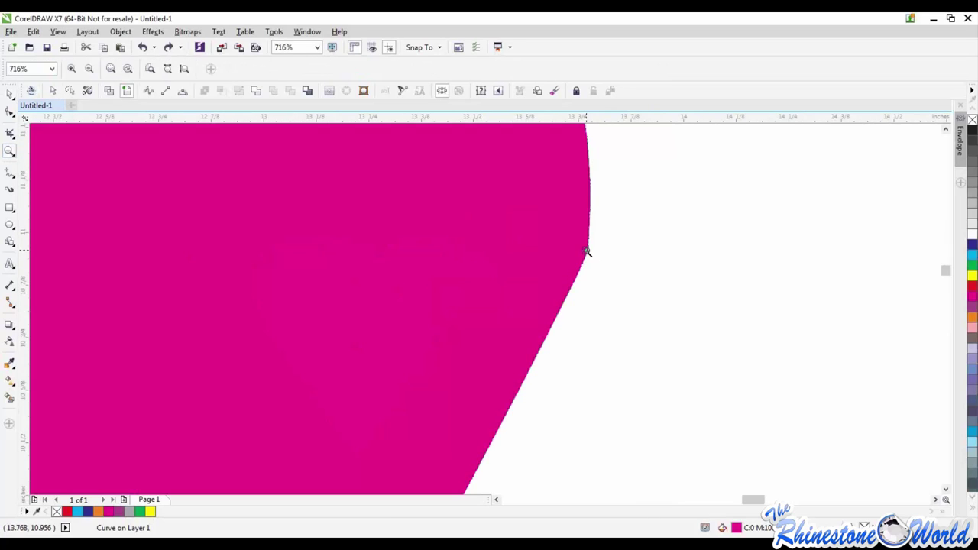
click(9, 93)
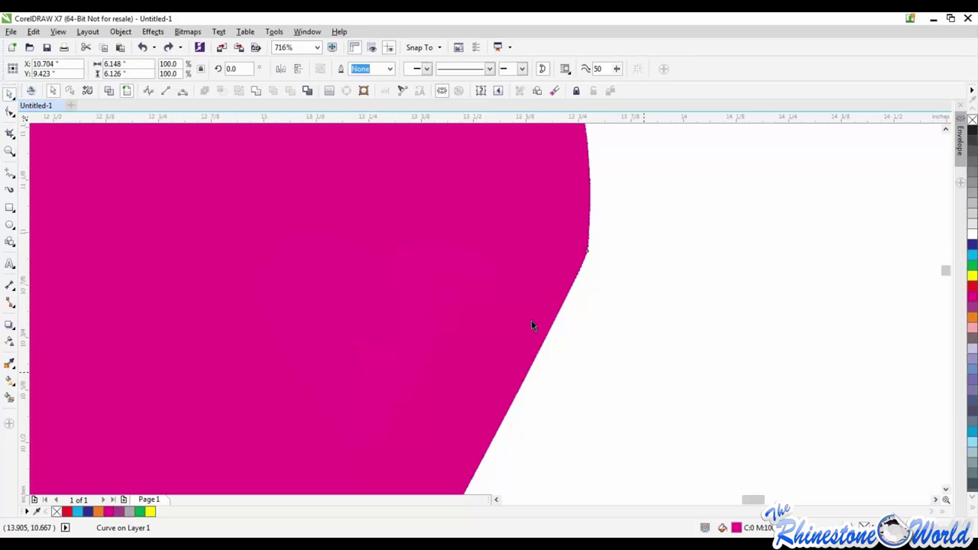
key(Escape)
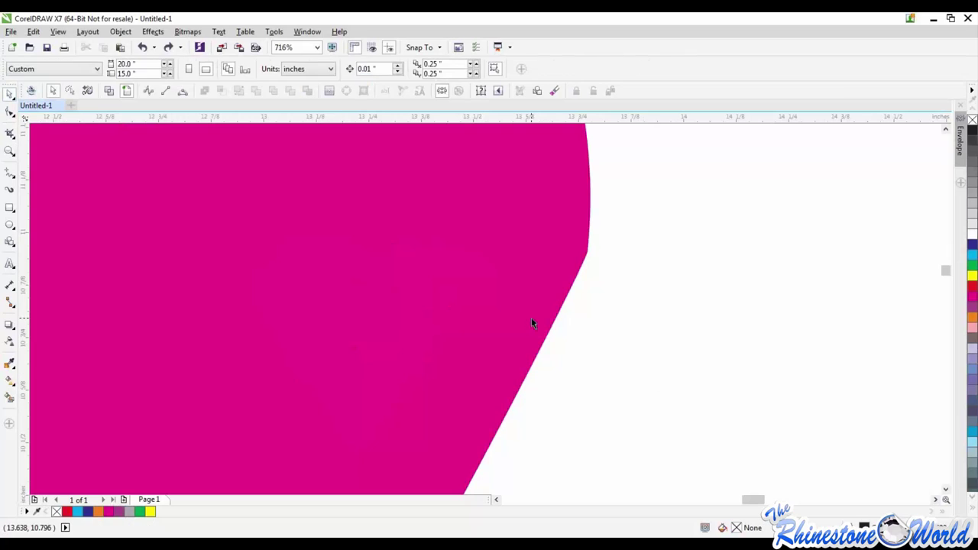
click(13, 155)
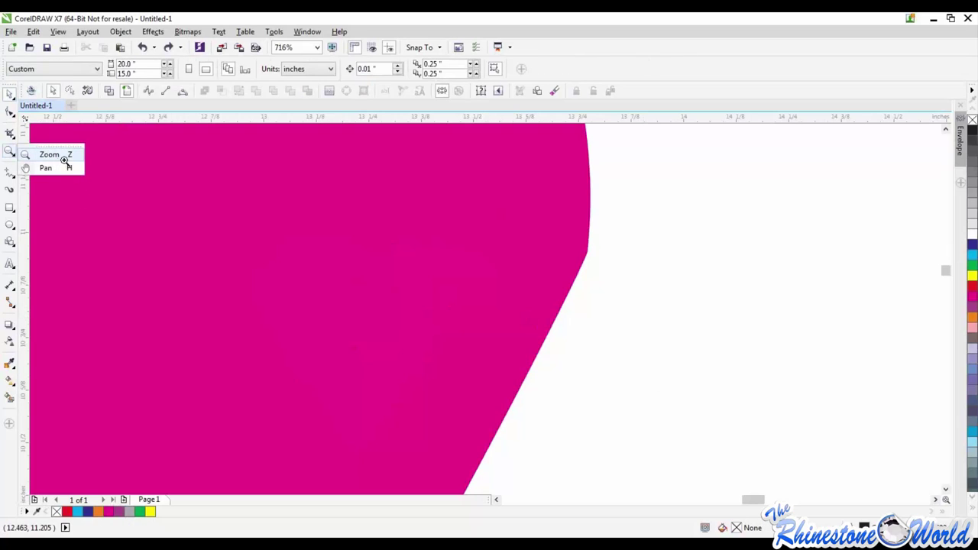
click(63, 154)
drag(721, 165, 328, 448)
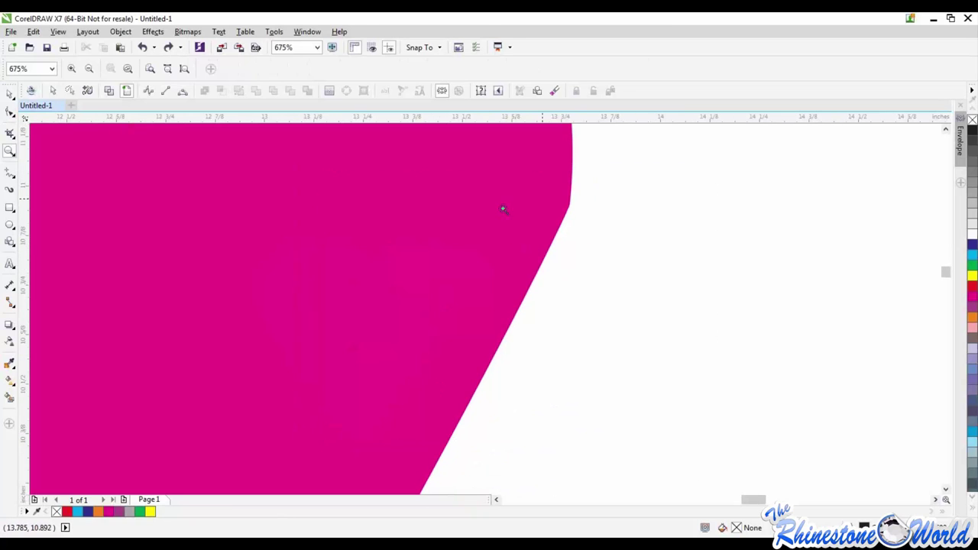
drag(690, 388, 516, 252)
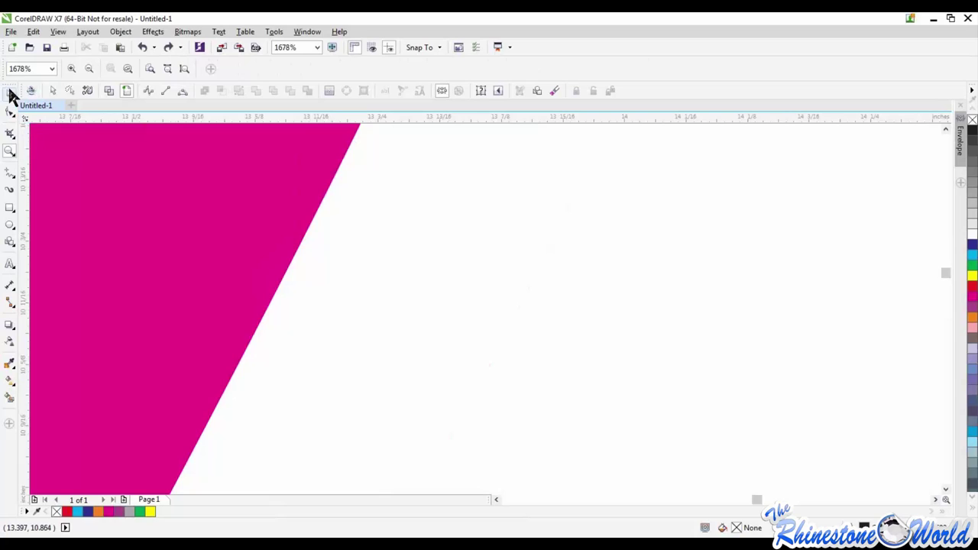
click(10, 93)
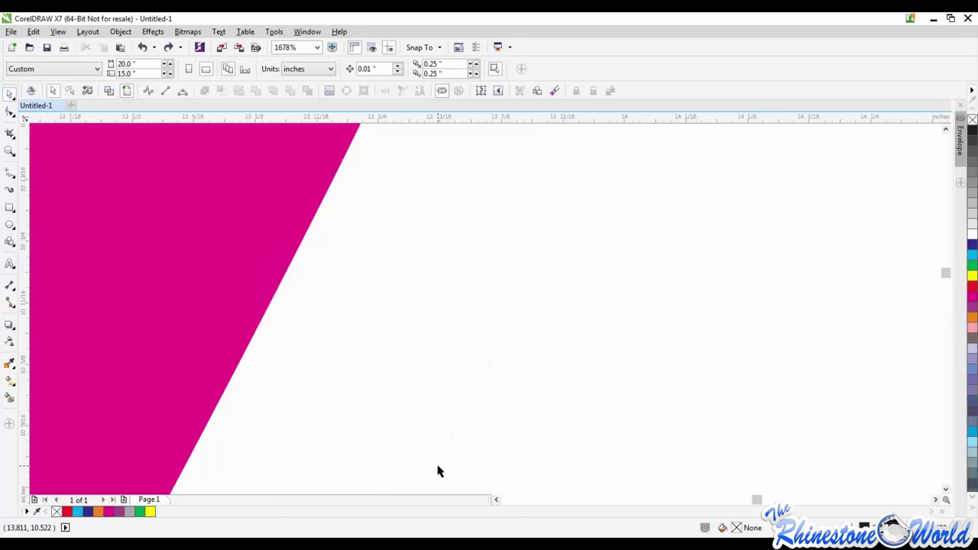
scroll(428, 350, down, 3)
scroll(428, 342, down, 5)
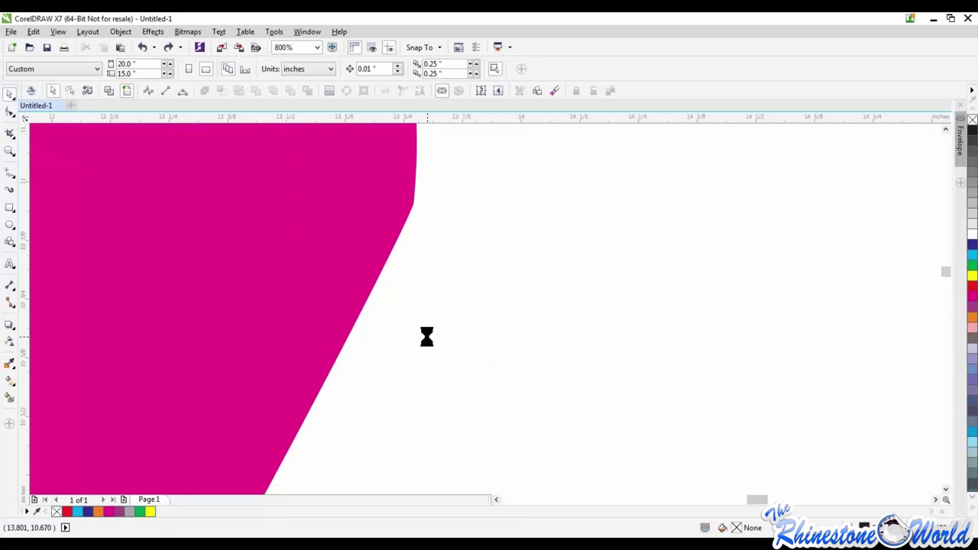
scroll(393, 351, up, 5)
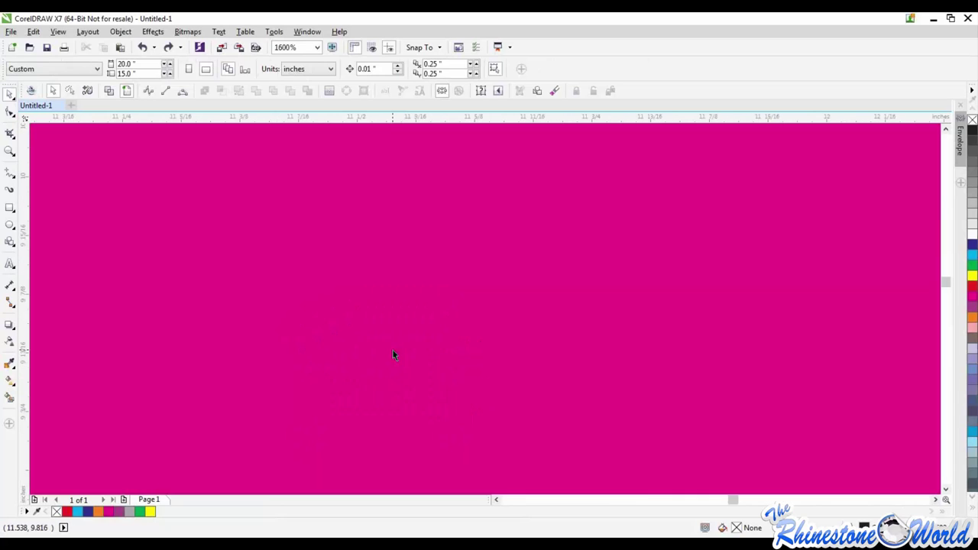
scroll(393, 354, down, 5)
scroll(393, 350, up, 2)
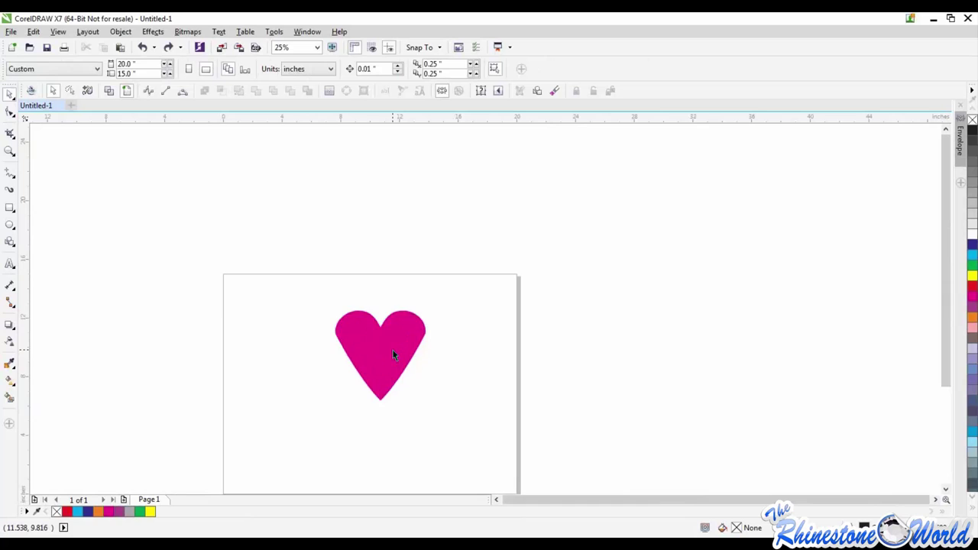
scroll(393, 350, down, 2)
scroll(393, 350, up, 8)
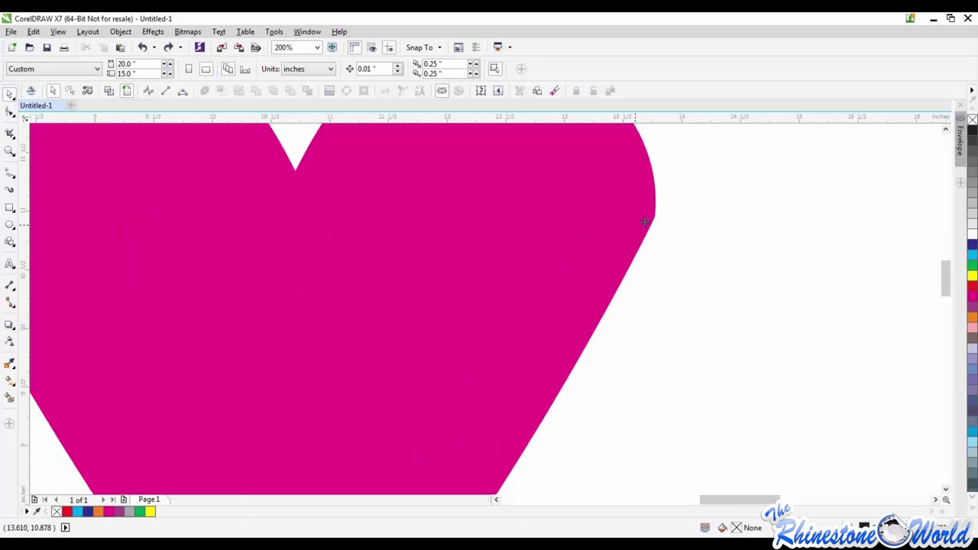
click(604, 245)
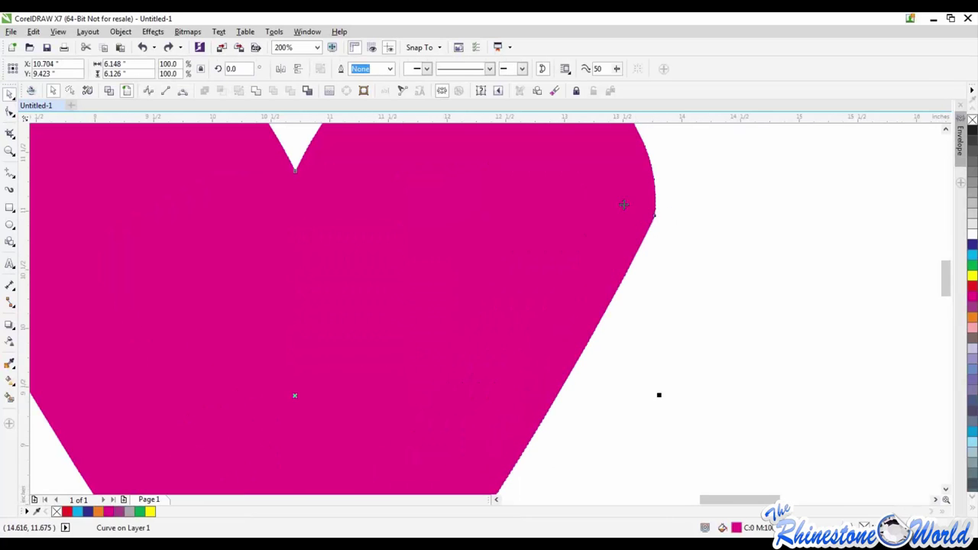
scroll(657, 220, up, 10)
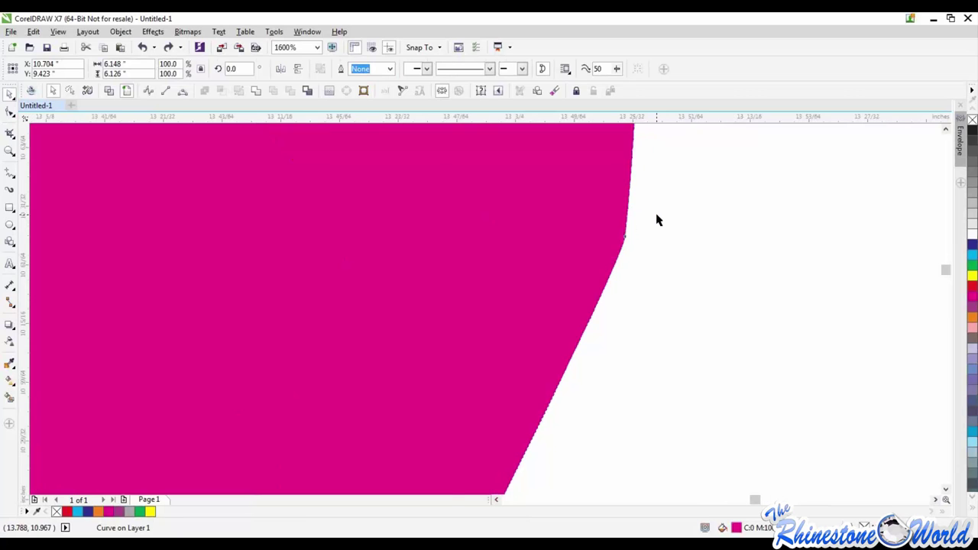
scroll(531, 304, down, 12)
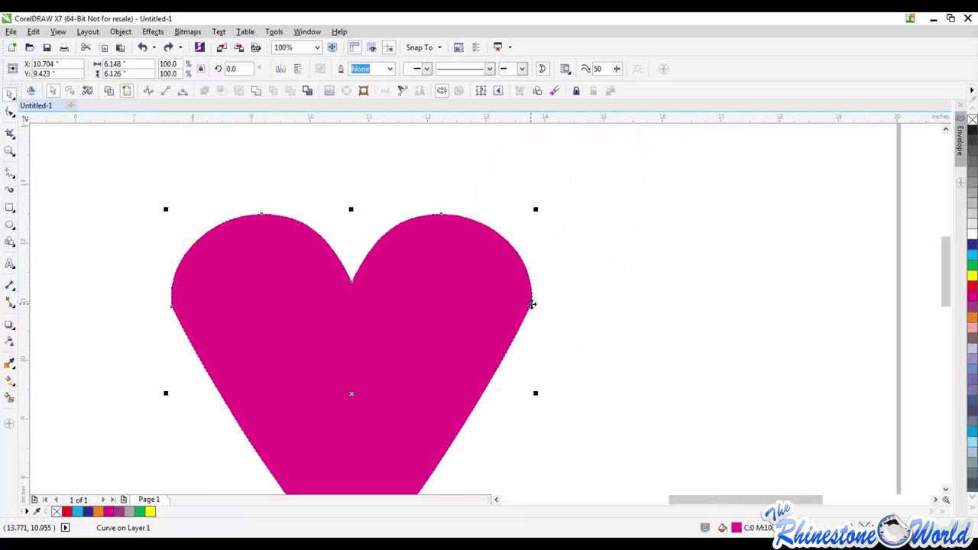
scroll(352, 281, up, 3)
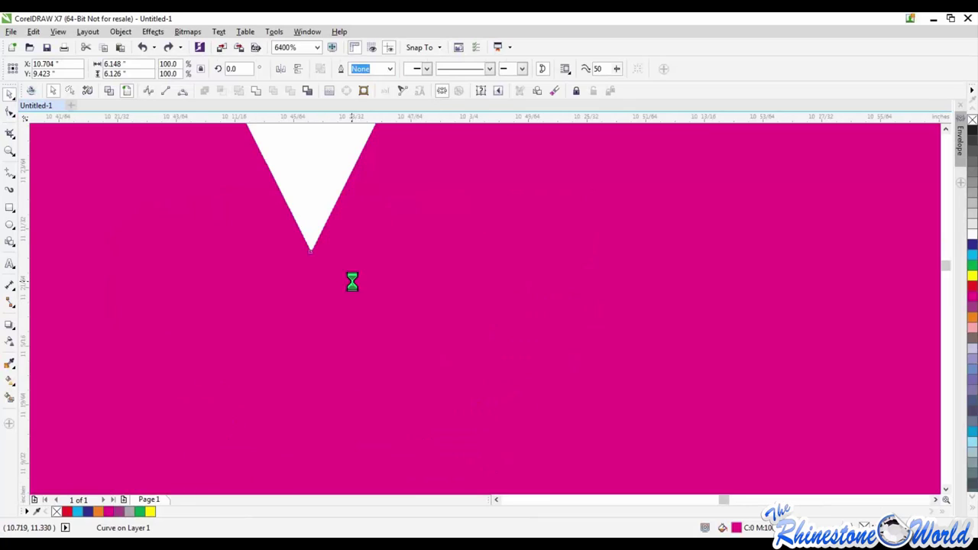
scroll(352, 282, down, 4)
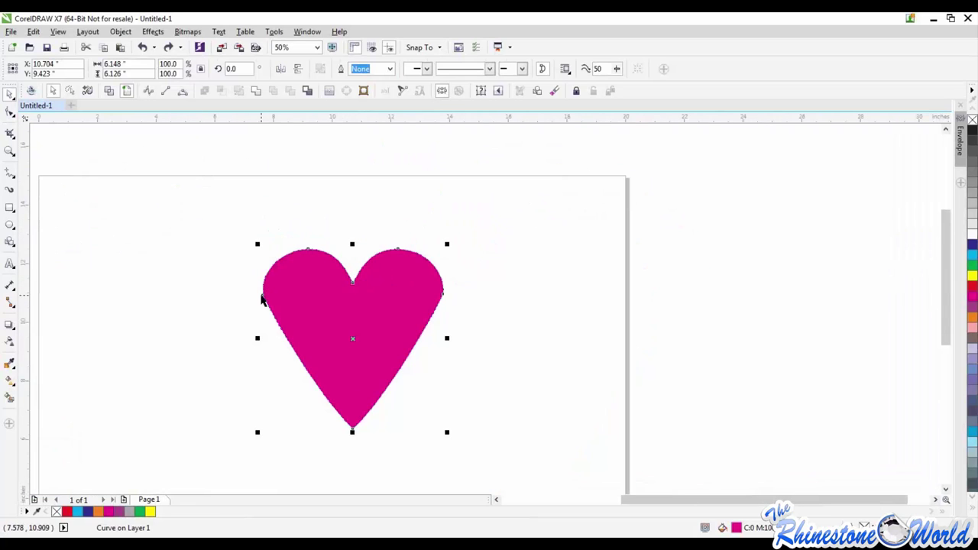
scroll(261, 300, up, 8)
scroll(385, 308, down, 8)
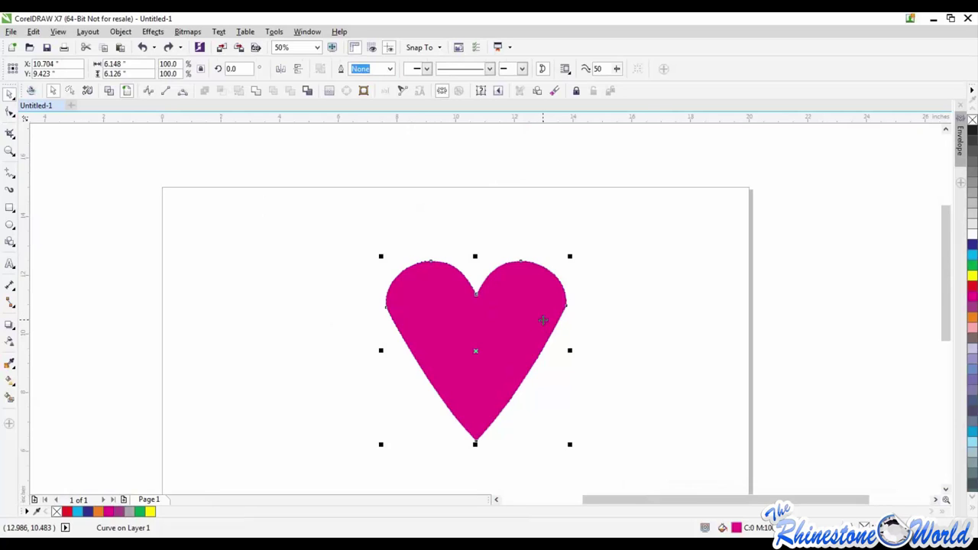
key(Delete)
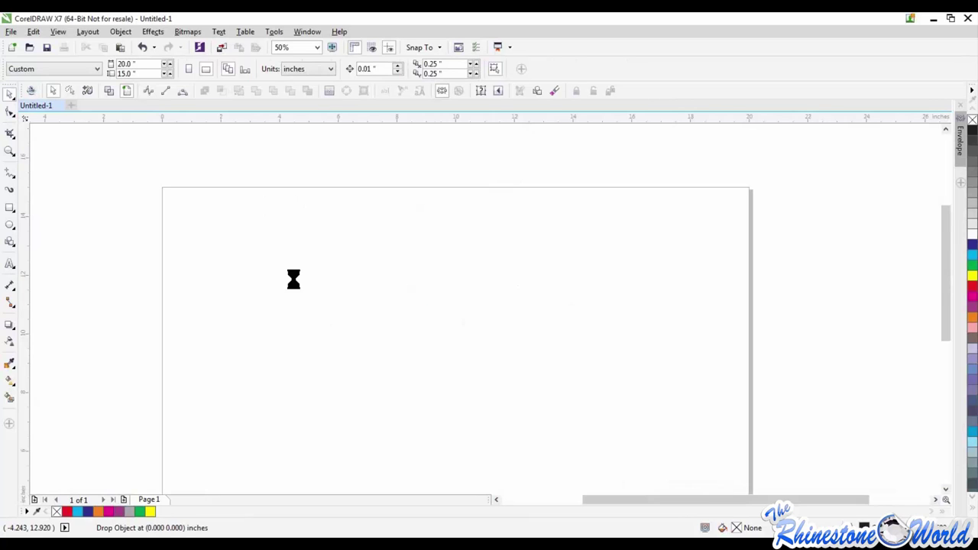
click(32, 91)
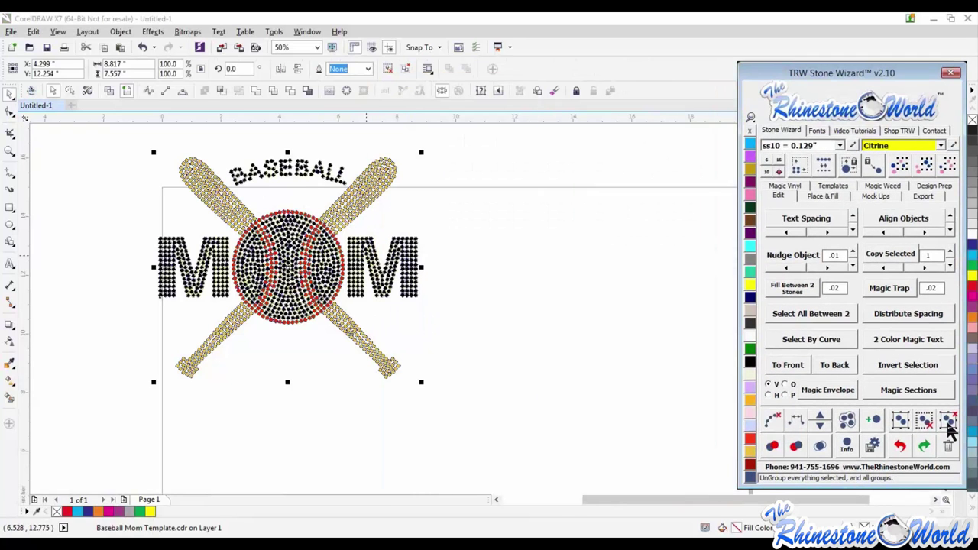
click(949, 426)
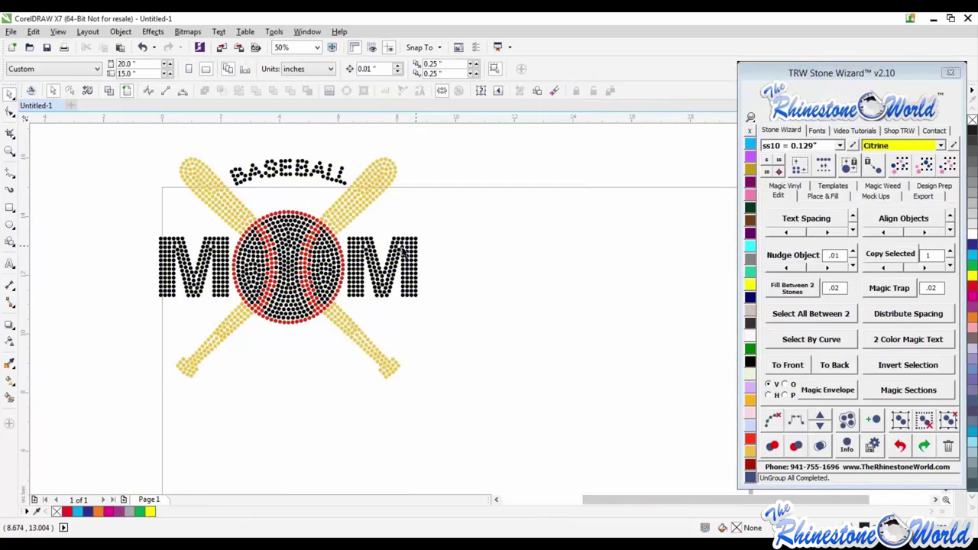
click(417, 240)
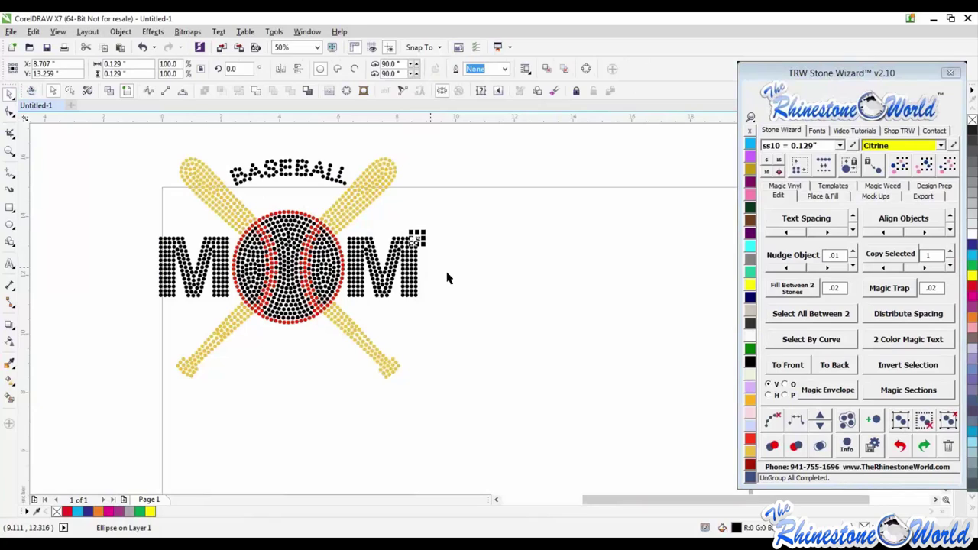
key(Delete)
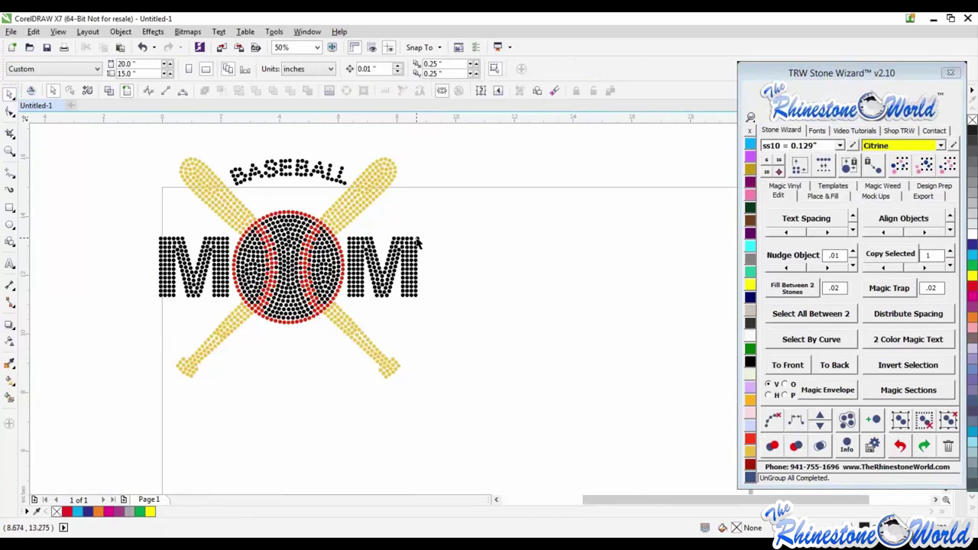
scroll(417, 243, up, 10)
drag(400, 280, 359, 276)
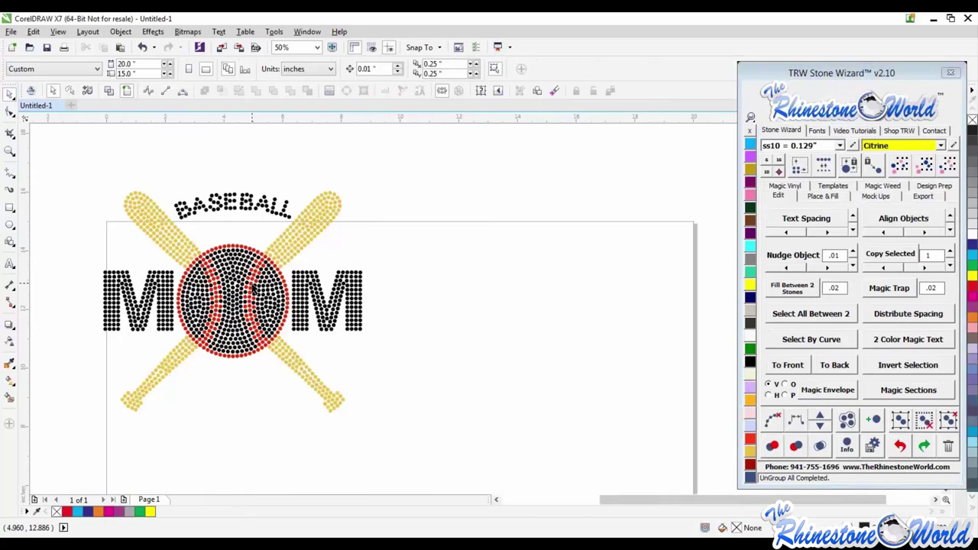
scroll(255, 291, up, 8)
scroll(229, 279, down, 7)
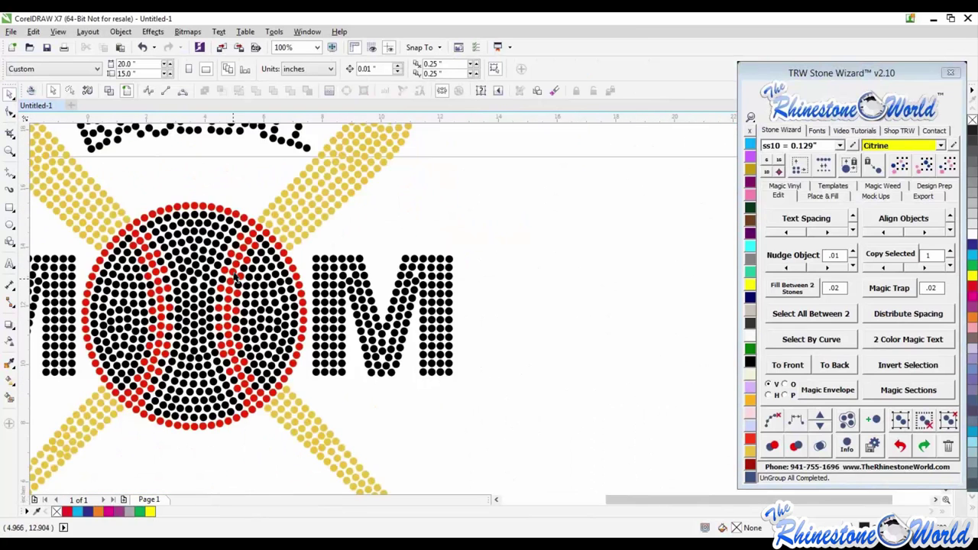
scroll(235, 278, down, 4)
scroll(227, 237, up, 10)
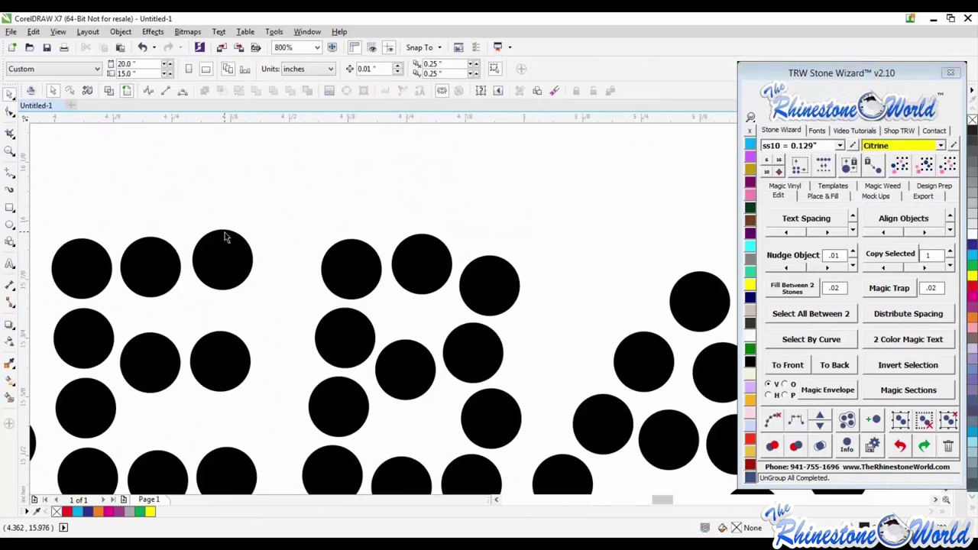
scroll(225, 234, down, 10)
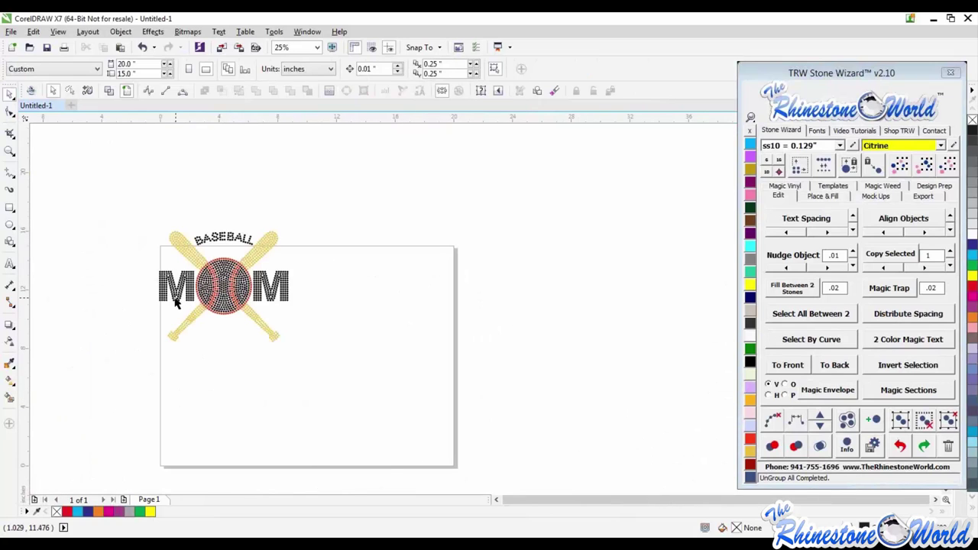
scroll(175, 302, up, 12)
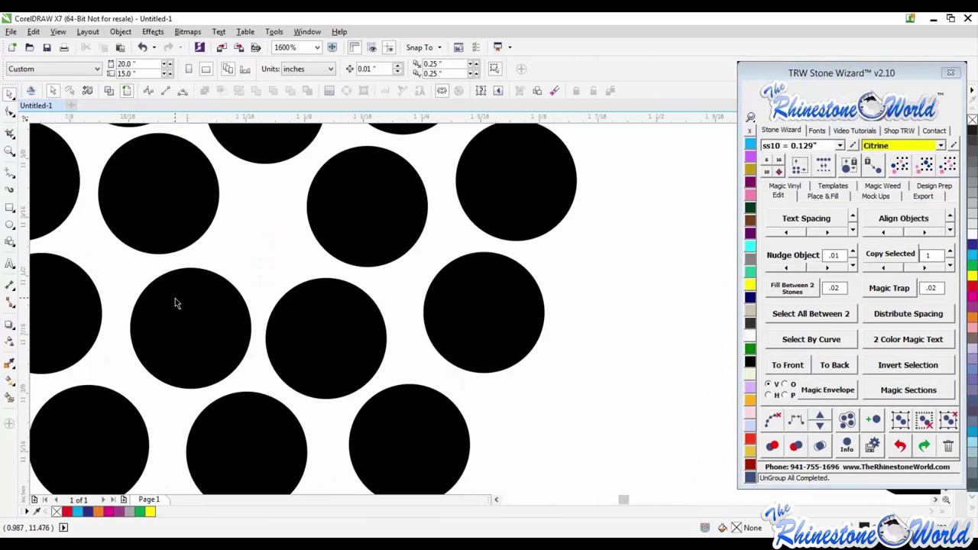
scroll(175, 303, down, 12)
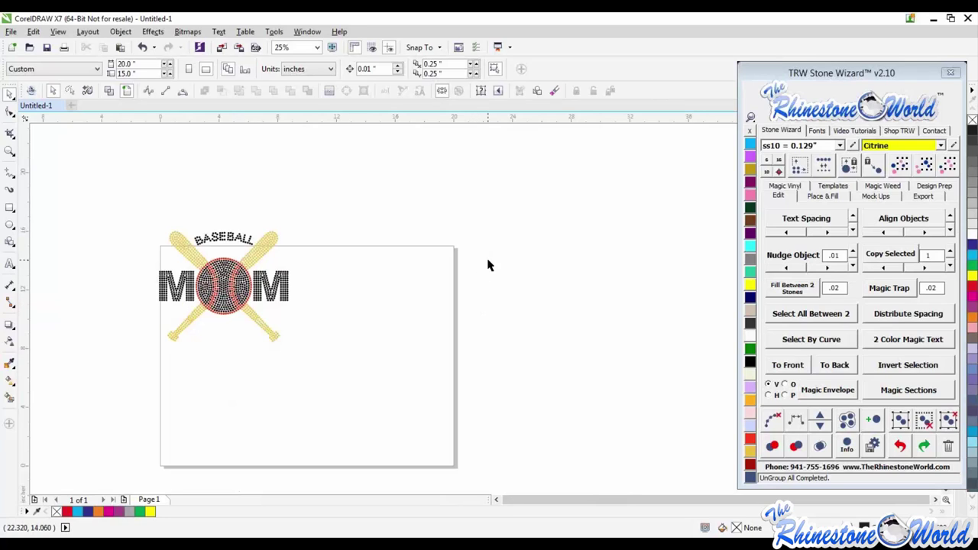
Move the MOM design right and place the text 'TGWEG' beside it.
drag(363, 214, 114, 387)
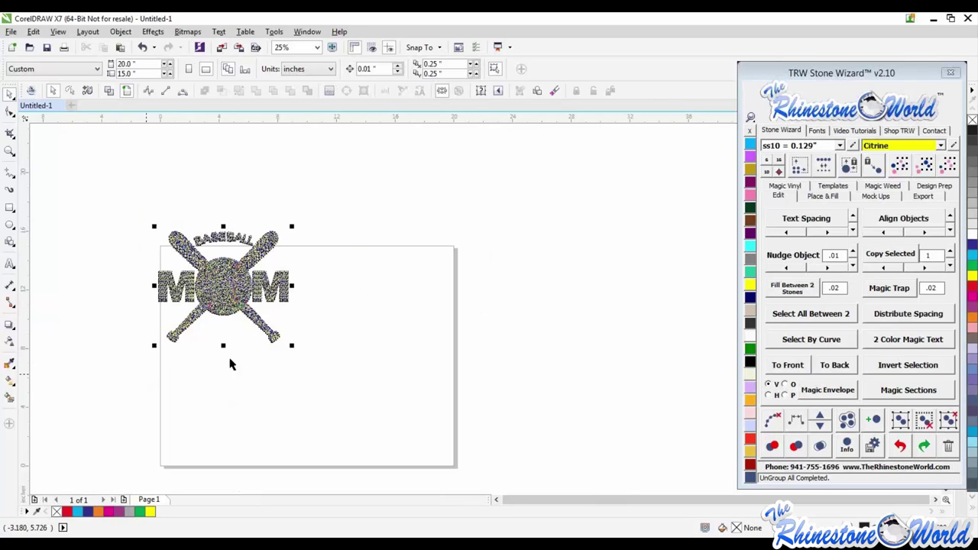
drag(238, 284, 295, 317)
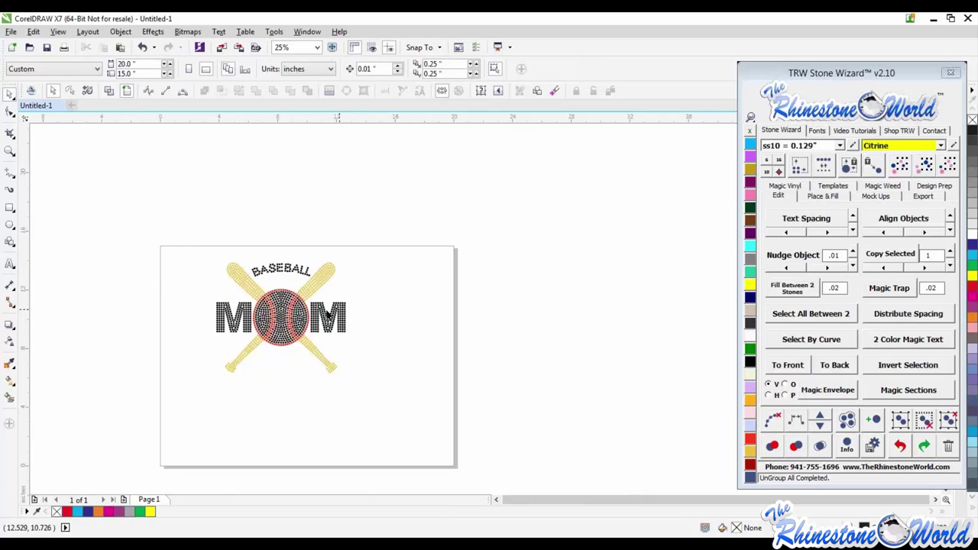
click(10, 264)
click(386, 282)
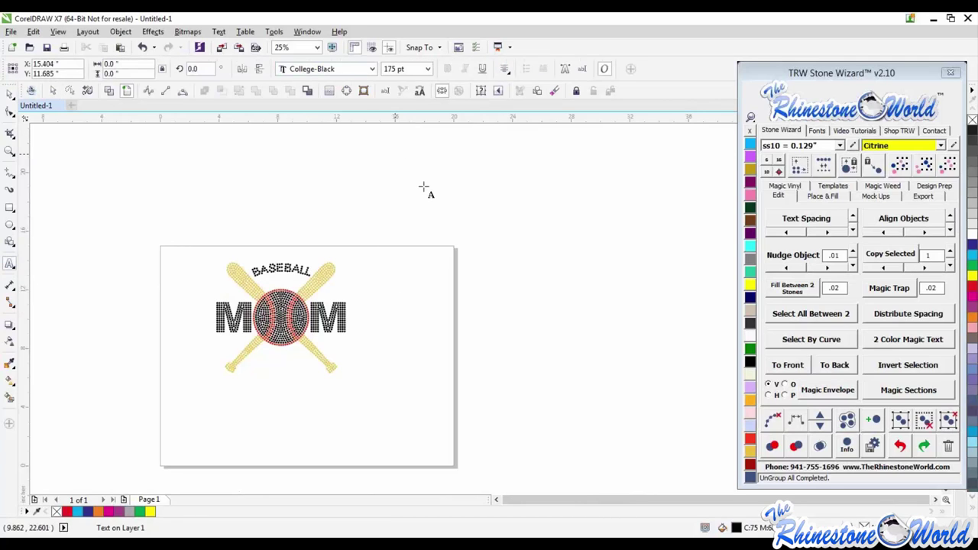
text(TGWEG)
click(11, 93)
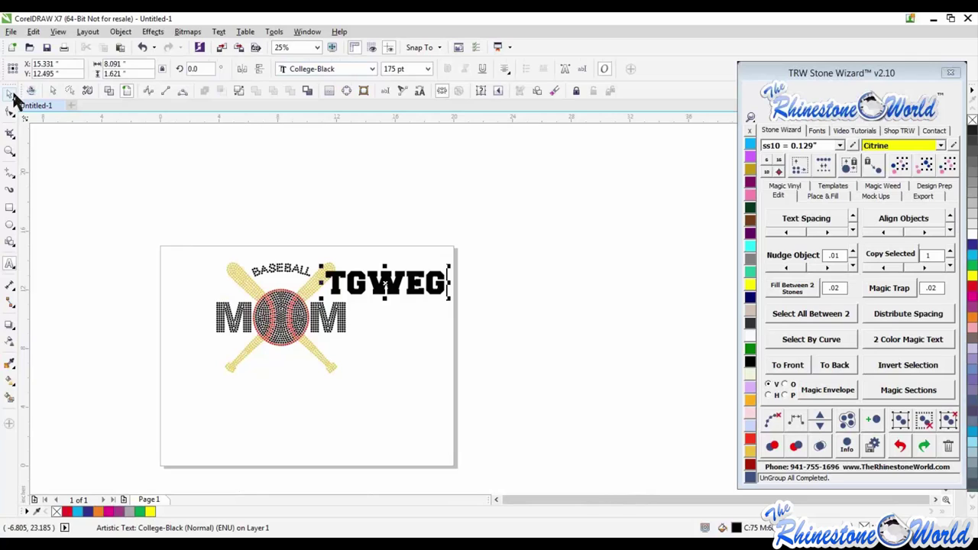
drag(412, 277, 467, 275)
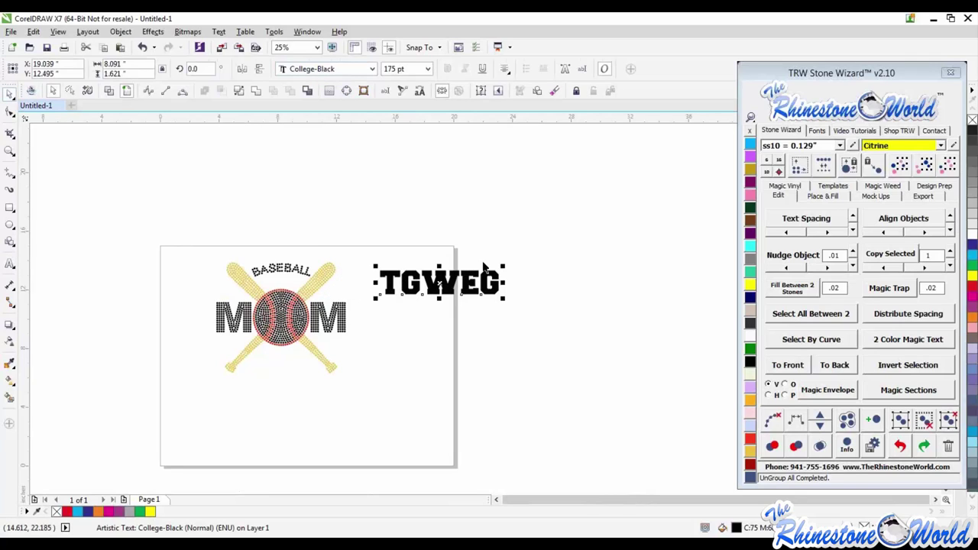
mouse_move(486, 279)
mouse_down()
mouse_move(487, 363)
mouse_move(474, 291)
mouse_move(483, 295)
mouse_up()
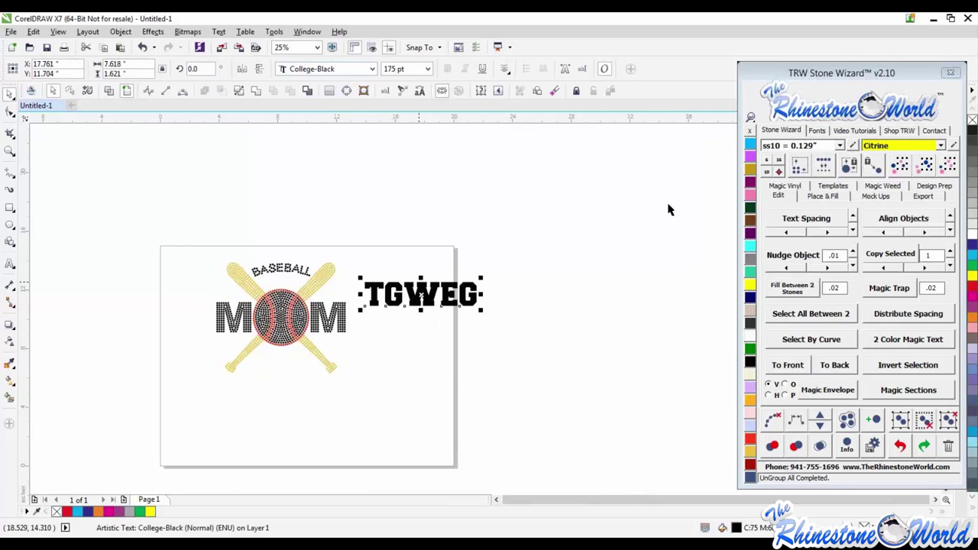
View the Stone Wizard font list, then close the Stone Wizard panel.
click(817, 131)
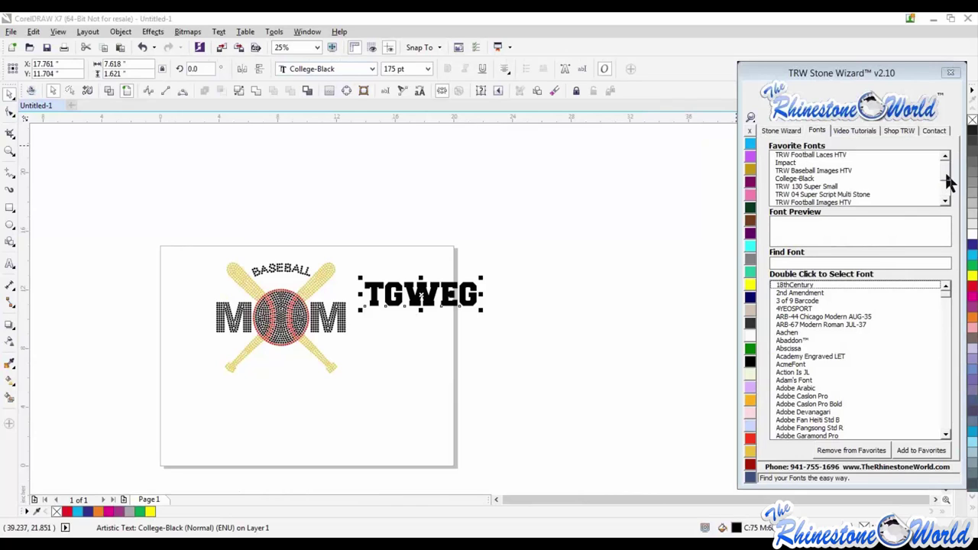
drag(948, 181, 948, 160)
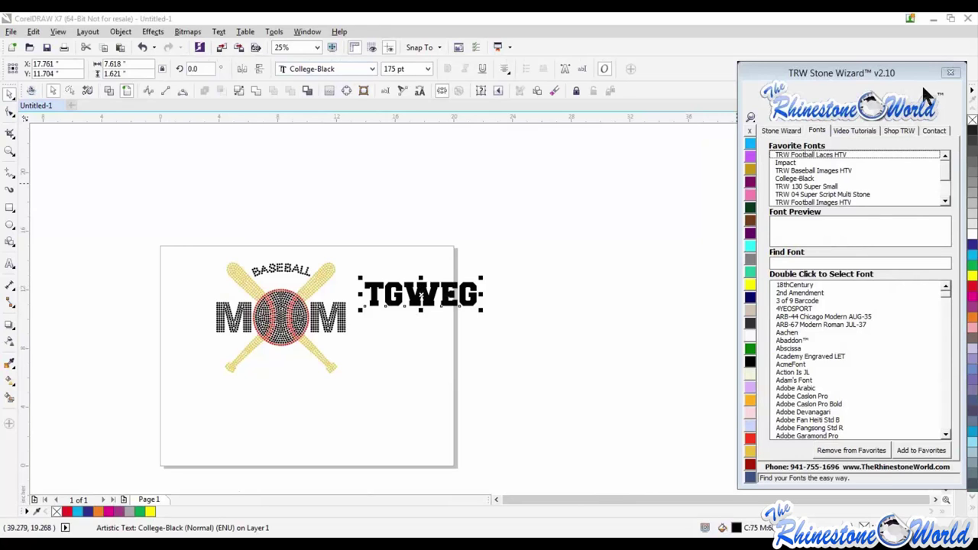
click(951, 72)
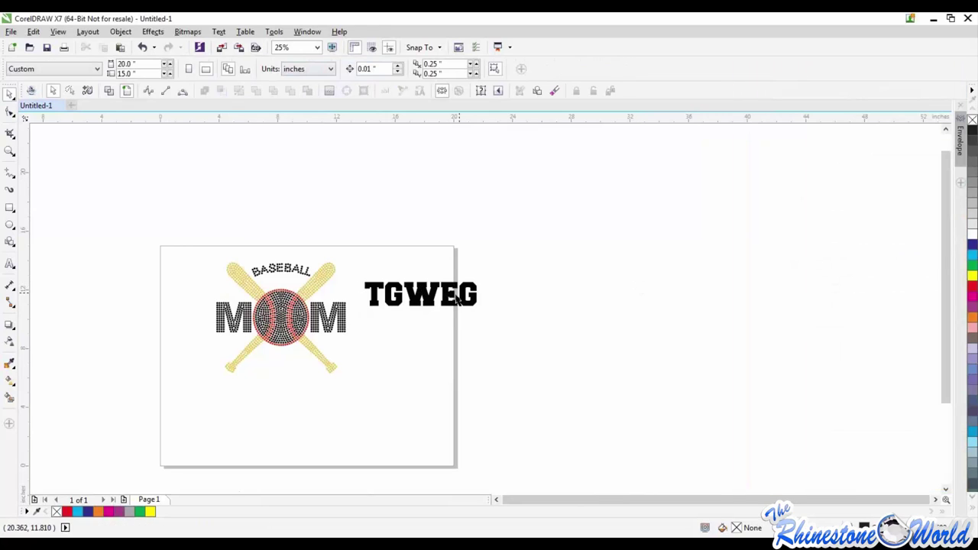
click(452, 295)
Delete the TGWEG text and draw three overlapping rectangles right of the design.
key(Delete)
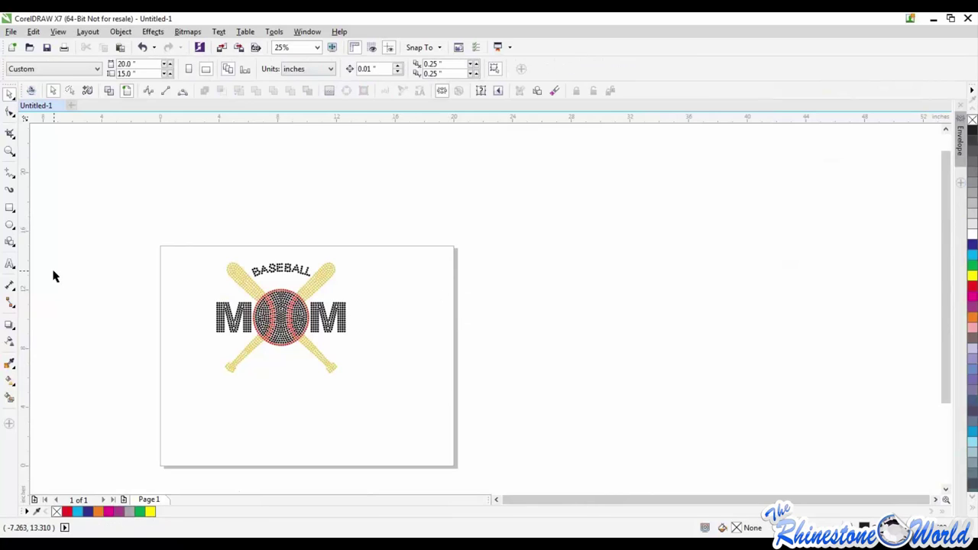
click(13, 212)
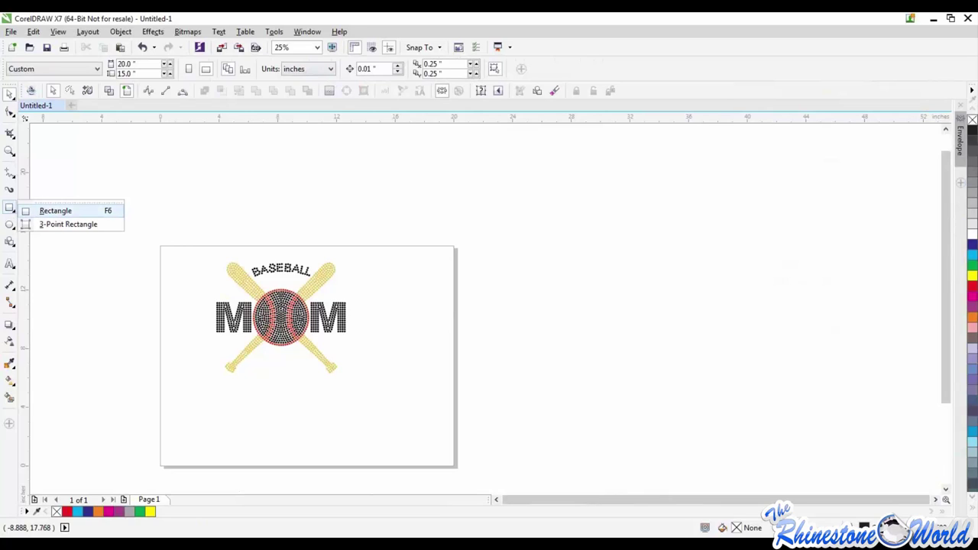
click(50, 213)
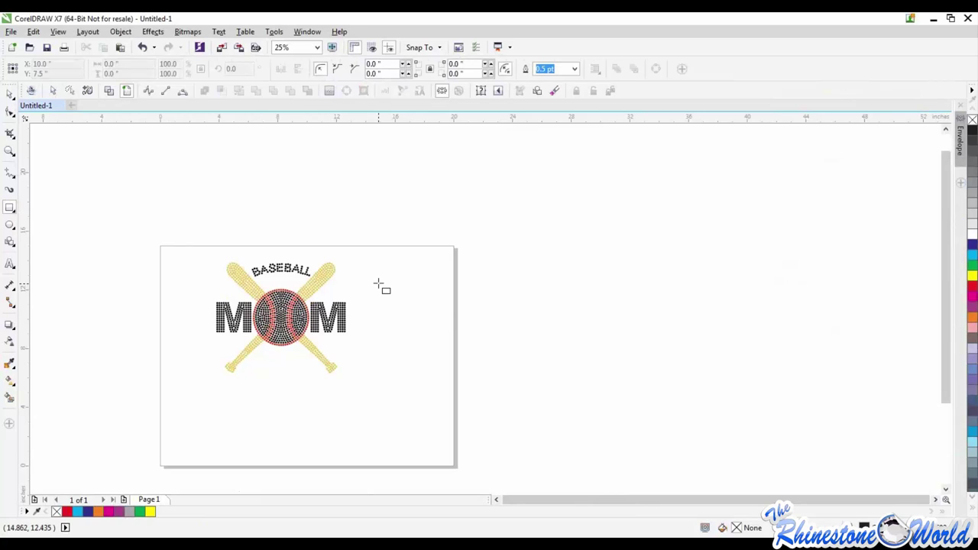
drag(379, 284, 493, 374)
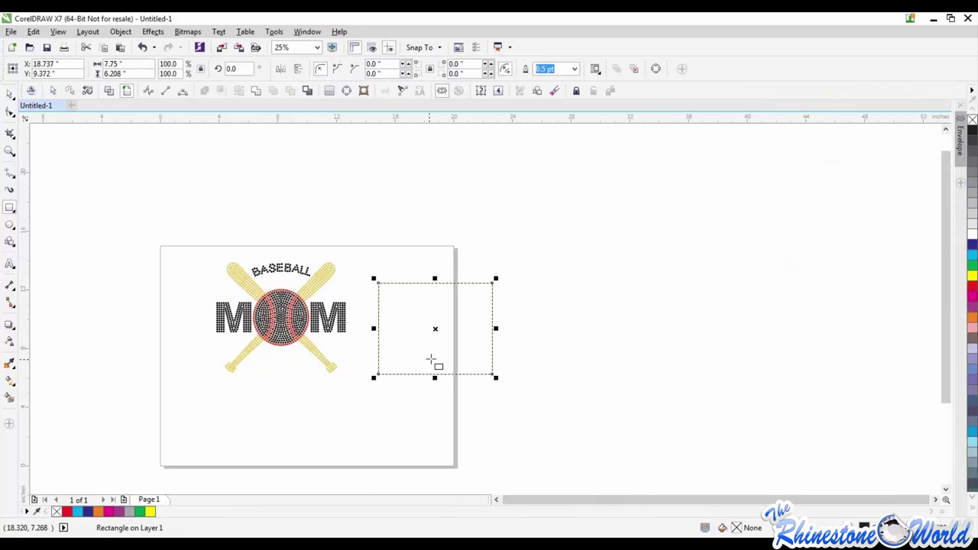
drag(451, 316, 533, 404)
drag(509, 362, 608, 288)
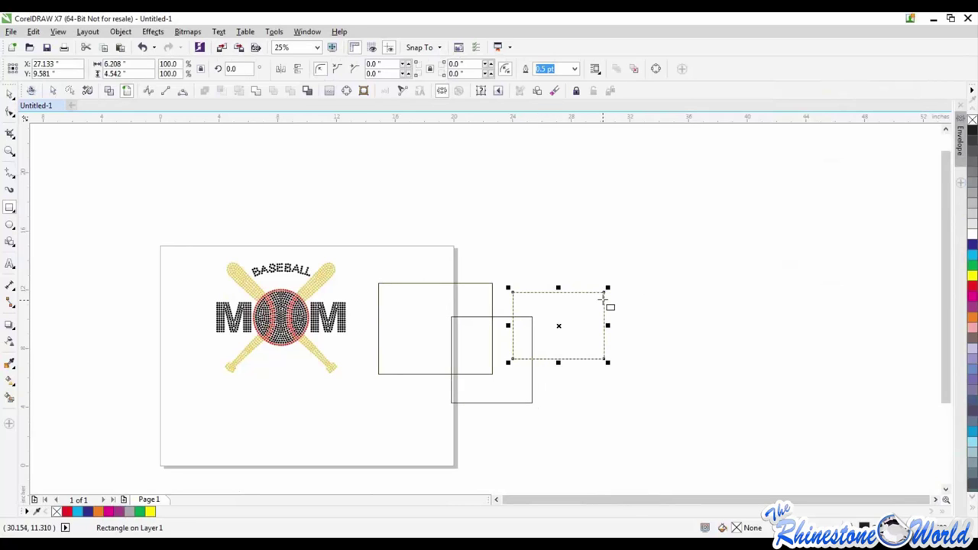
Draw several more squares and rectangles above and right of the page.
drag(422, 194, 481, 252)
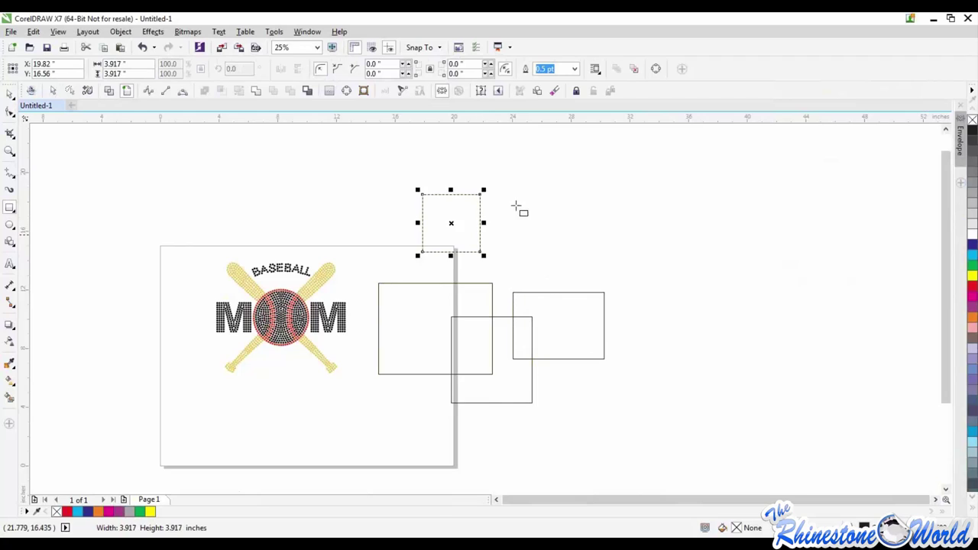
drag(512, 197, 586, 270)
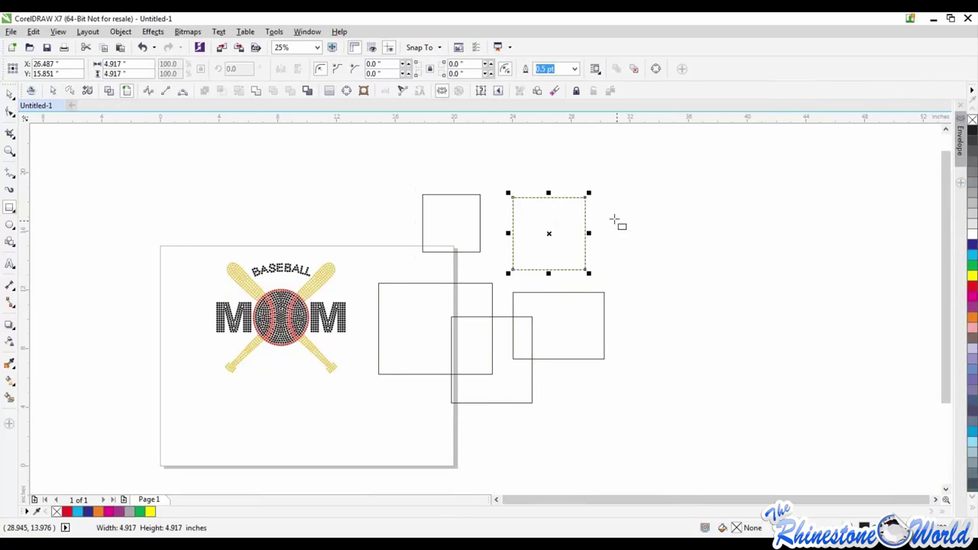
mouse_move(615, 218)
mouse_down()
mouse_move(672, 291)
mouse_move(687, 291)
mouse_up()
mouse_move(678, 332)
mouse_down()
mouse_move(545, 393)
mouse_move(536, 374)
mouse_move(627, 441)
mouse_move(625, 467)
mouse_up()
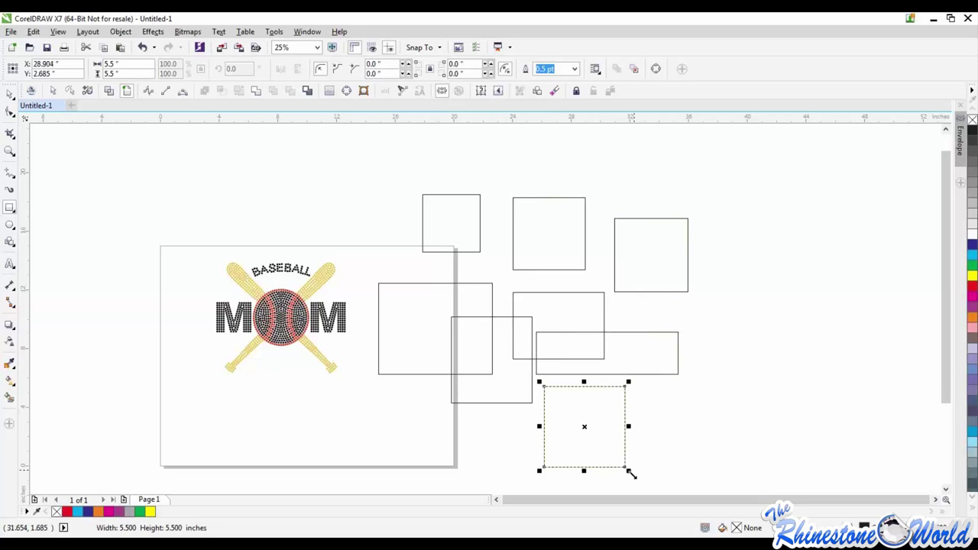
Delete seven of the rectangles, keeping one square beside the design.
click(10, 94)
click(550, 398)
drag(354, 215, 285, 162)
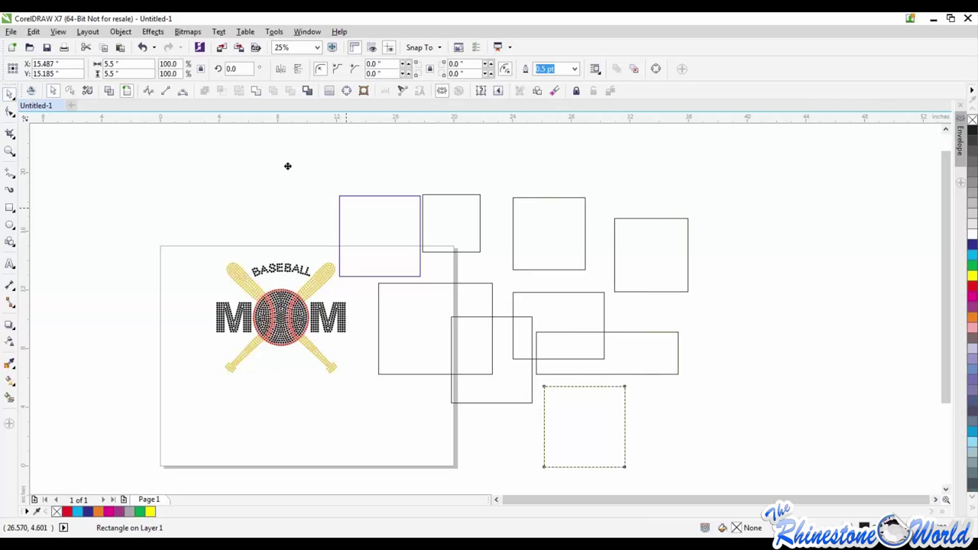
drag(745, 173, 343, 465)
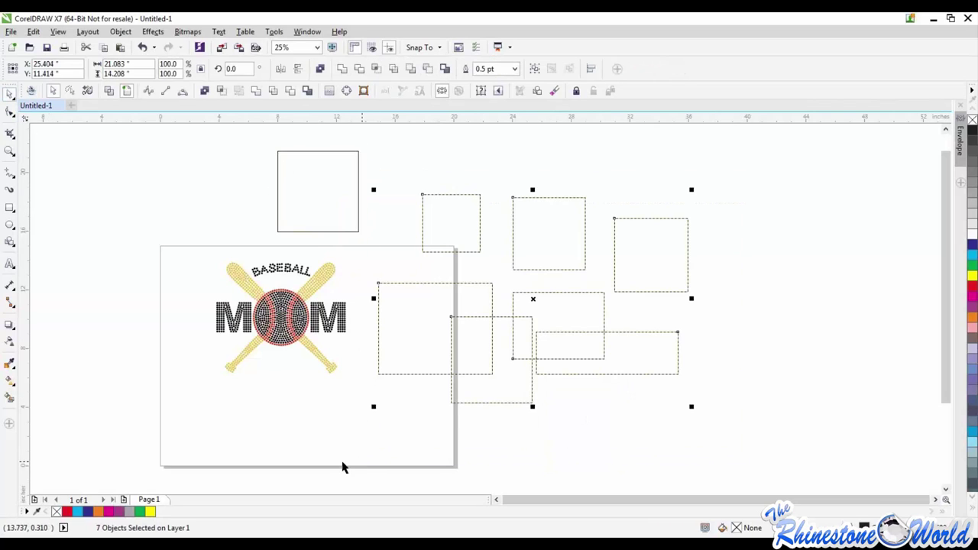
key(Delete)
drag(338, 182, 468, 297)
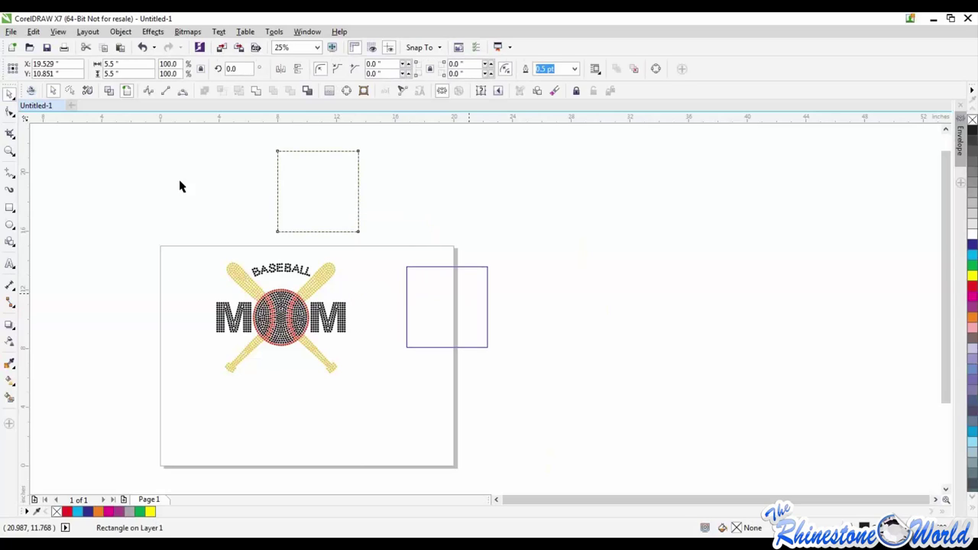
Round the square's corners to various radii (1.8, 2.0, 0.563 inch), squaring the top-right.
click(10, 112)
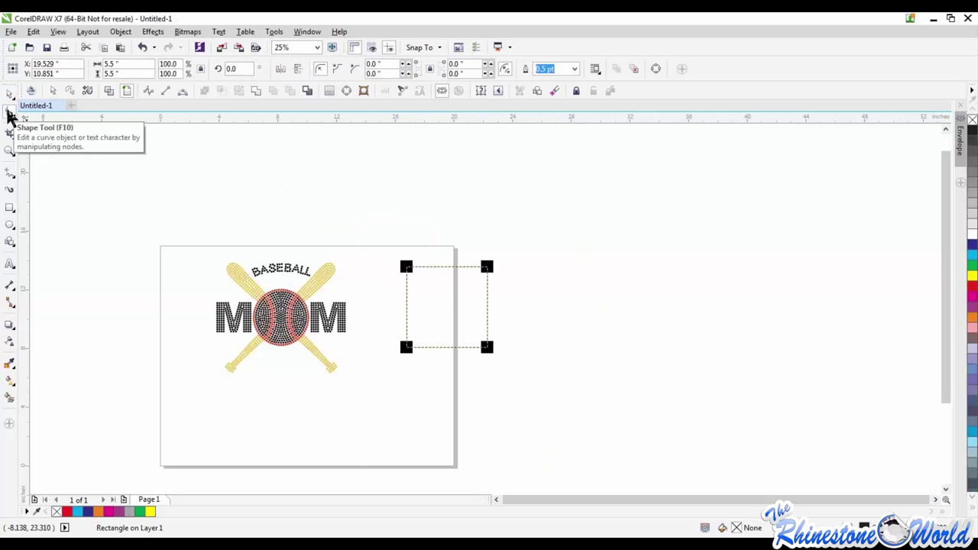
mouse_move(488, 269)
mouse_down()
mouse_move(456, 326)
mouse_move(473, 268)
mouse_up()
scroll(481, 276, up, 3)
scroll(492, 300, down, 2)
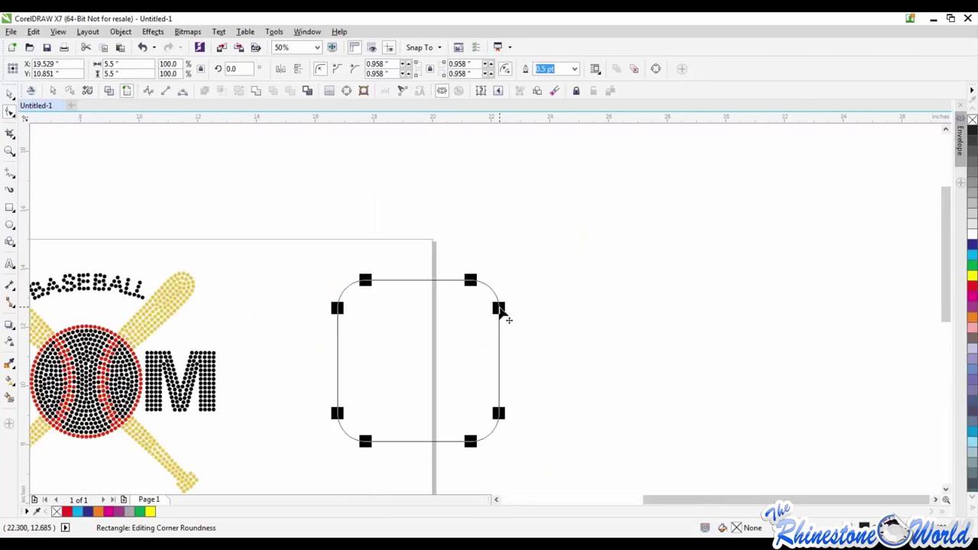
drag(500, 312, 548, 255)
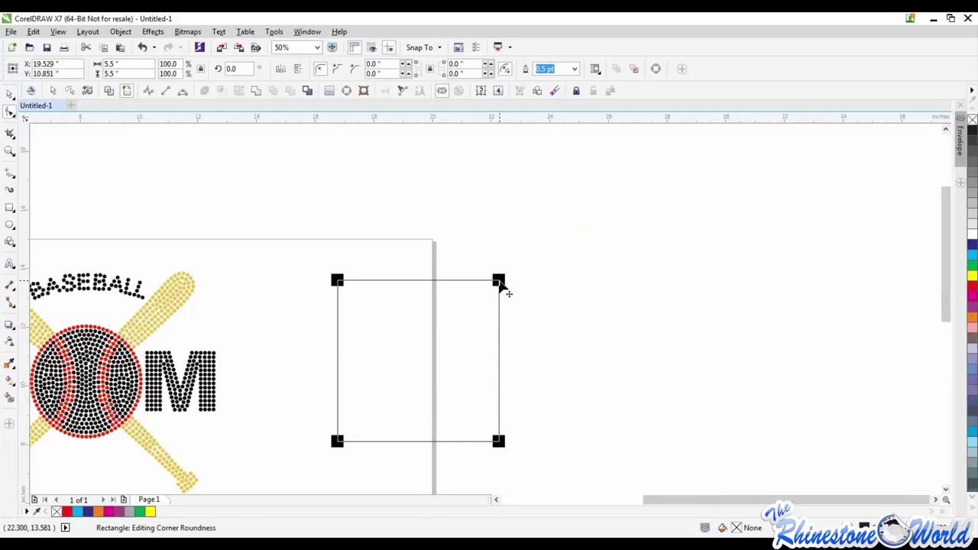
drag(491, 301, 547, 406)
drag(339, 443, 455, 325)
drag(499, 441, 530, 393)
drag(441, 282, 539, 277)
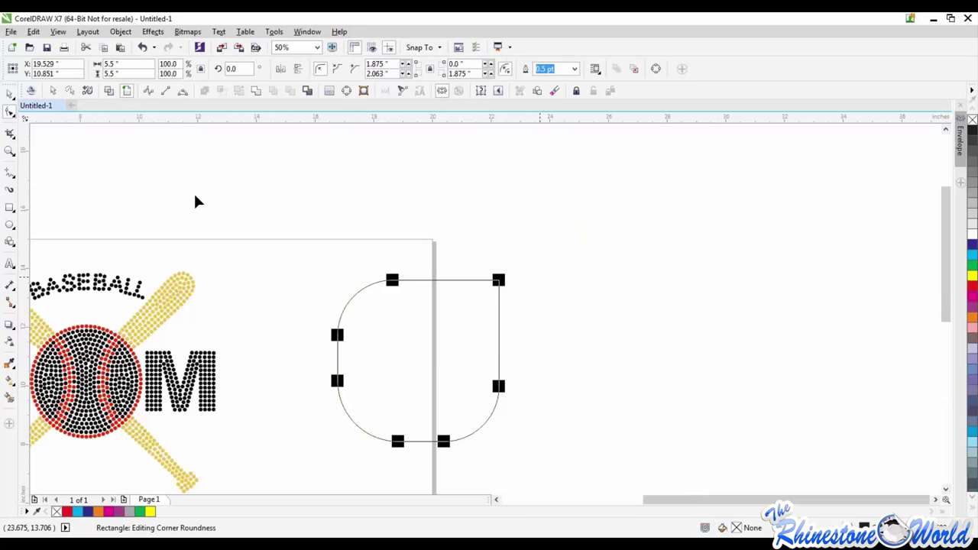
Move the rounded rectangle up-right and round its bottom-left corner like the top-right.
click(535, 307)
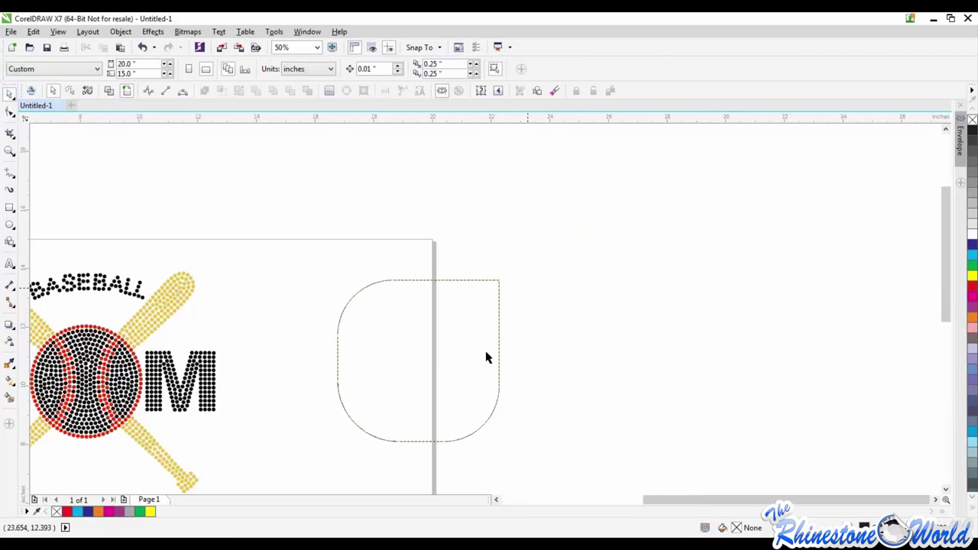
click(486, 355)
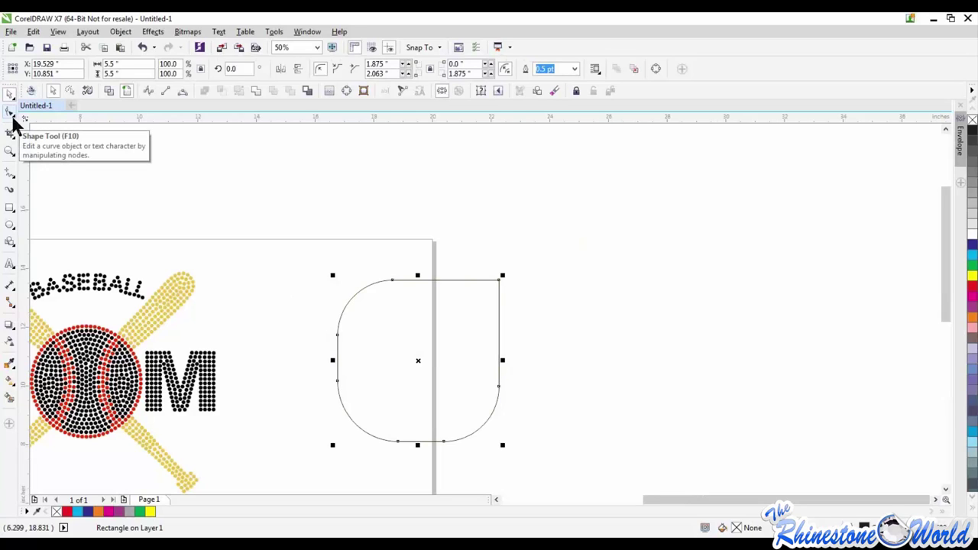
click(477, 330)
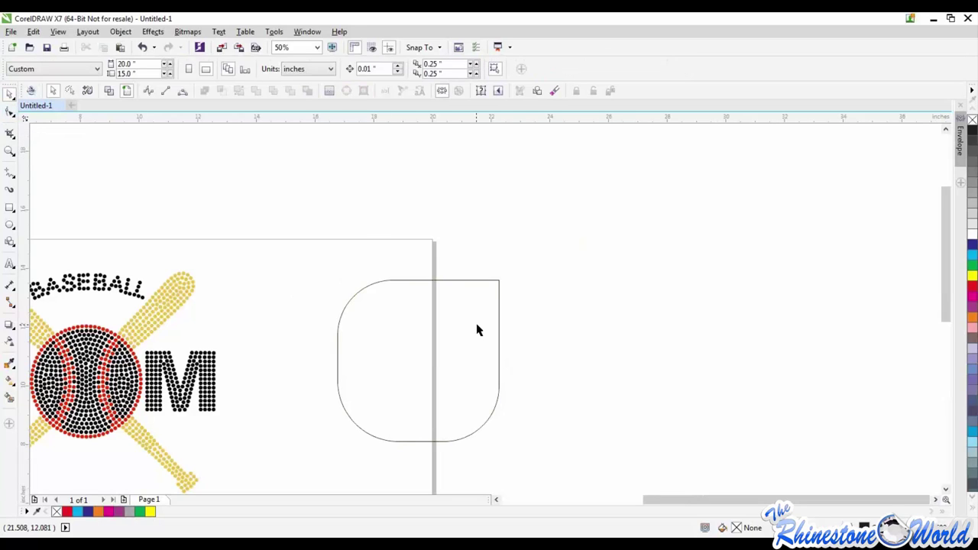
click(477, 330)
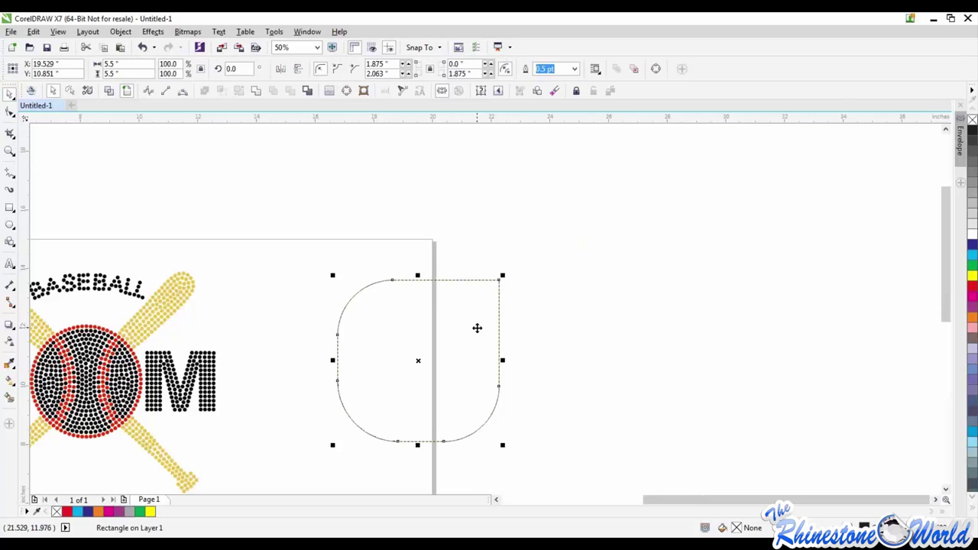
drag(488, 307, 535, 288)
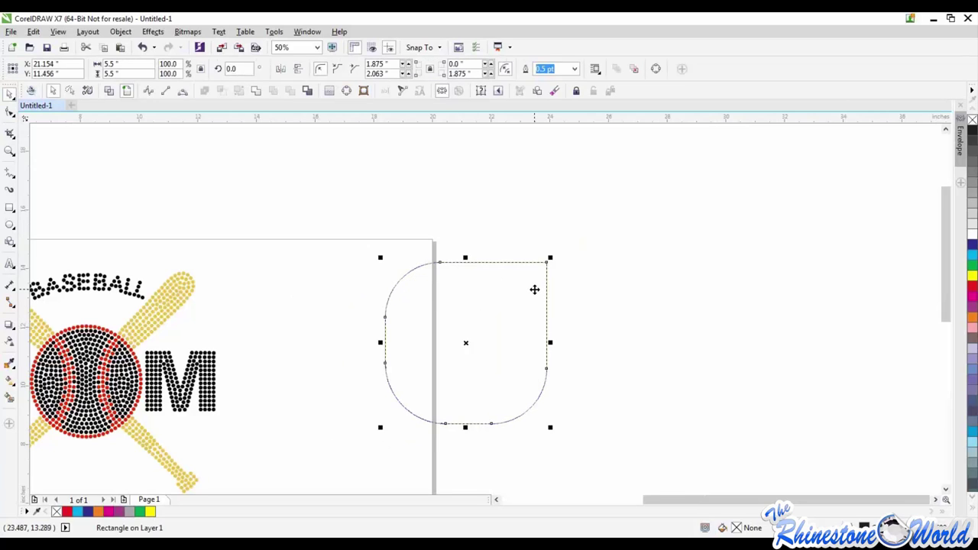
click(9, 113)
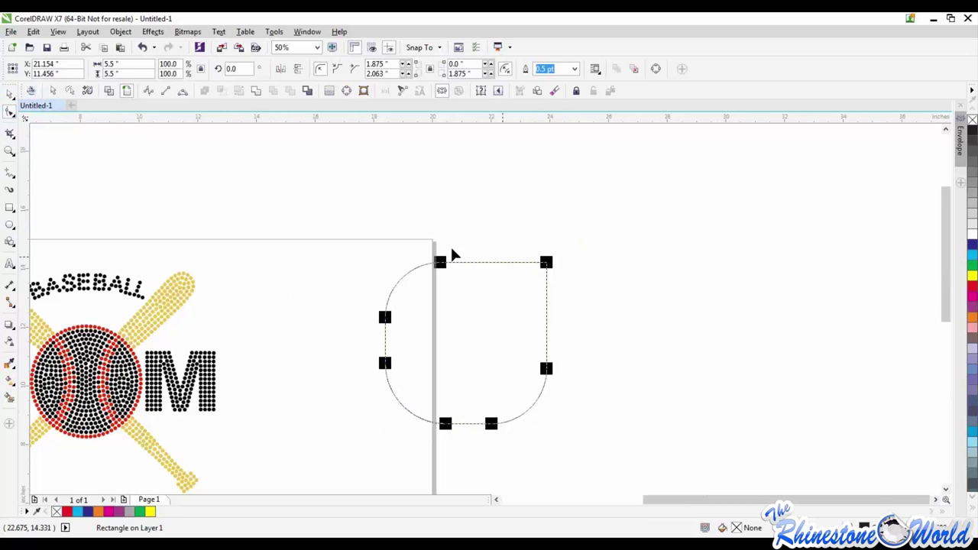
drag(546, 262, 489, 385)
key(ctrl+z)
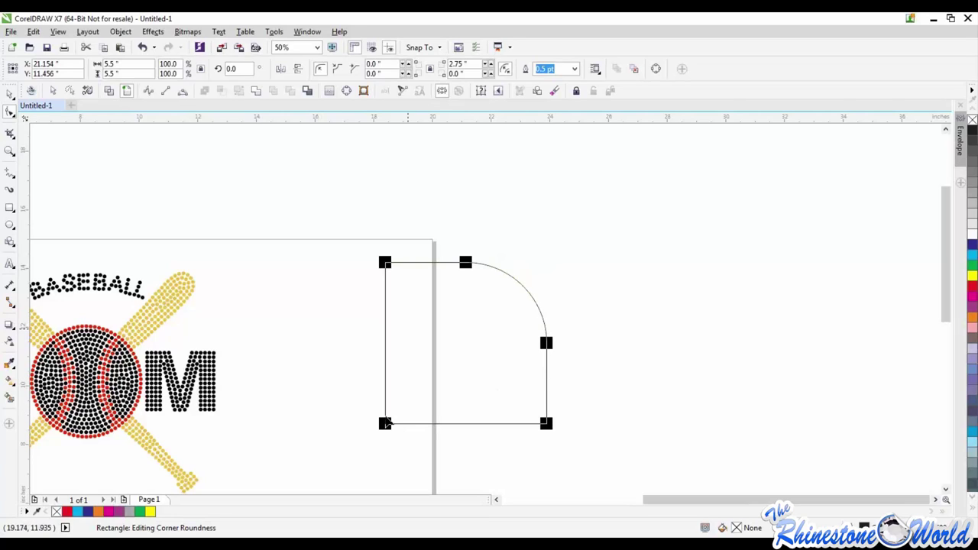
drag(406, 413, 490, 333)
Move the leaf-shaped rectangle up-left and delete it.
click(10, 92)
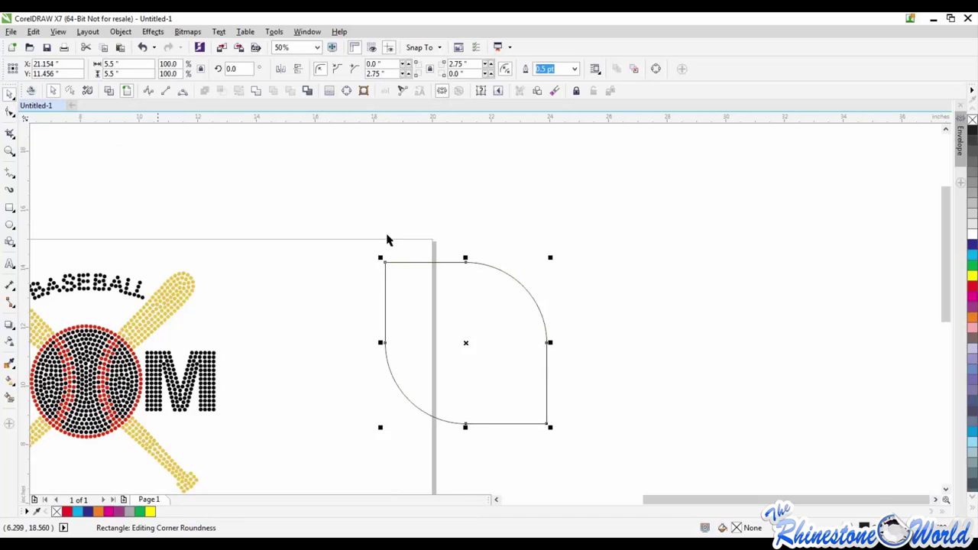
click(588, 318)
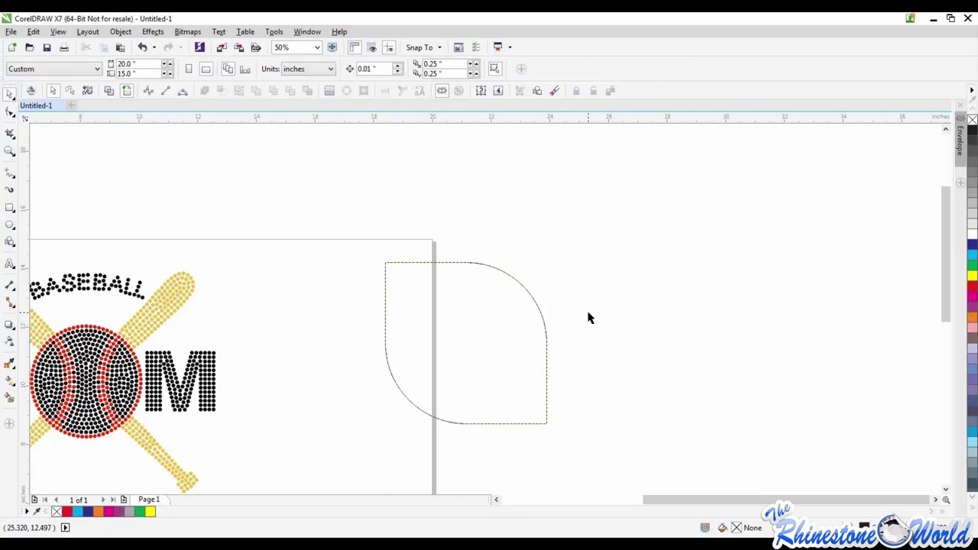
drag(503, 373, 472, 330)
key(Delete)
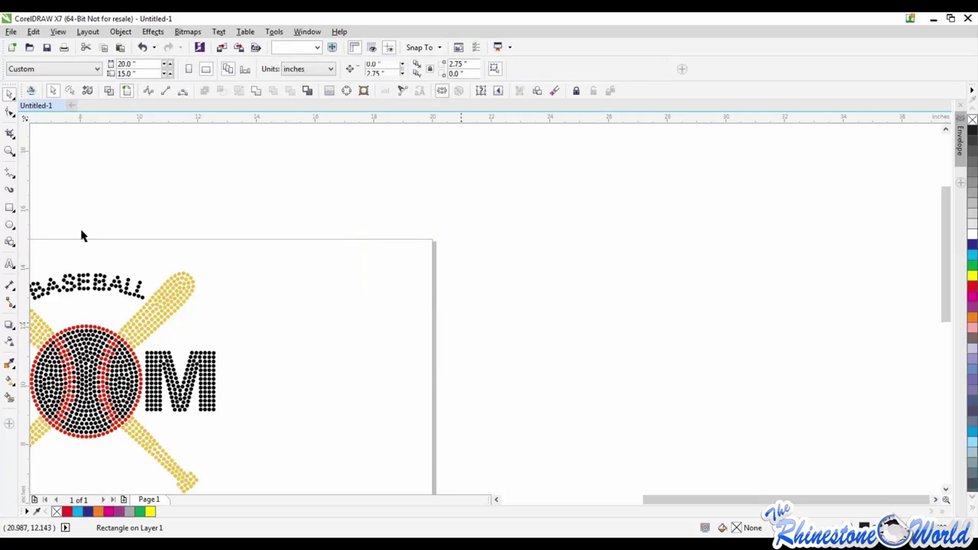
click(10, 226)
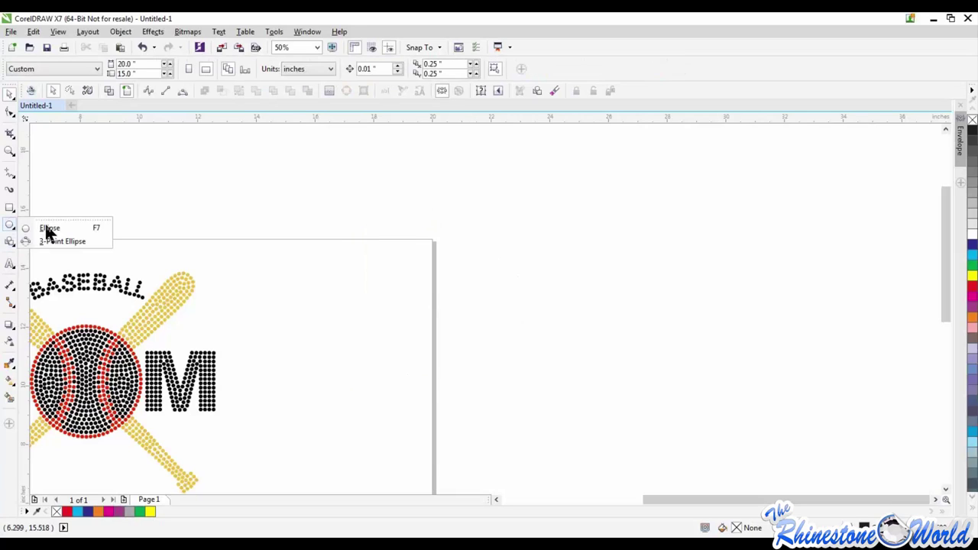
click(50, 228)
drag(364, 255, 476, 365)
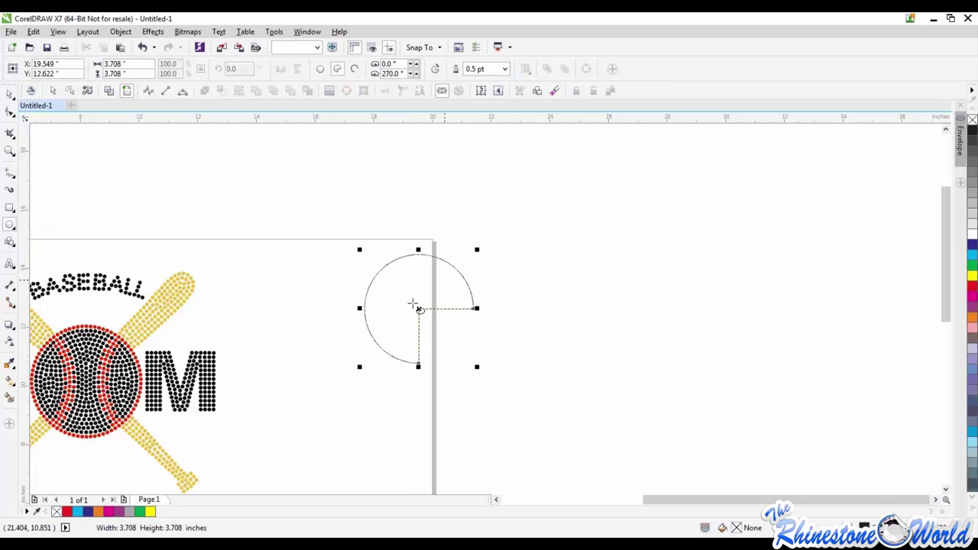
click(321, 70)
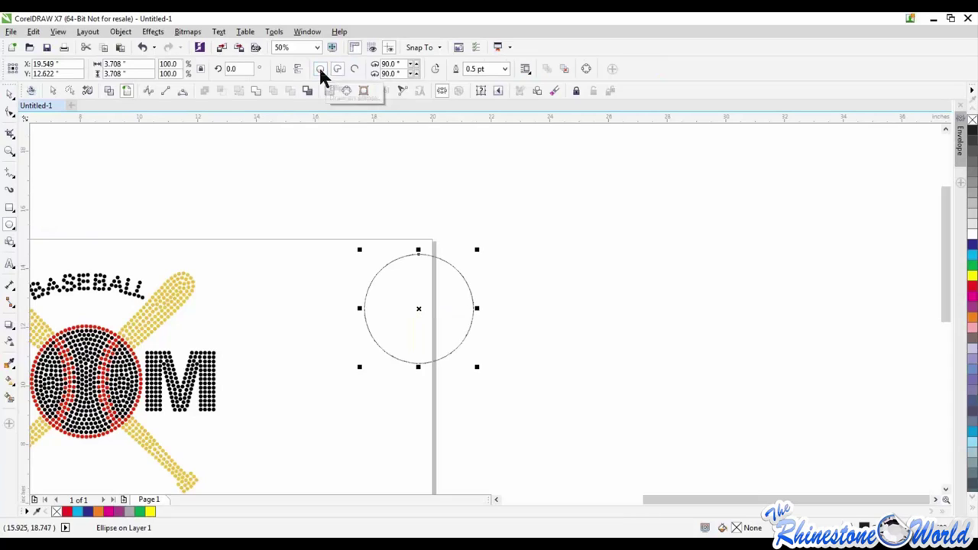
click(10, 93)
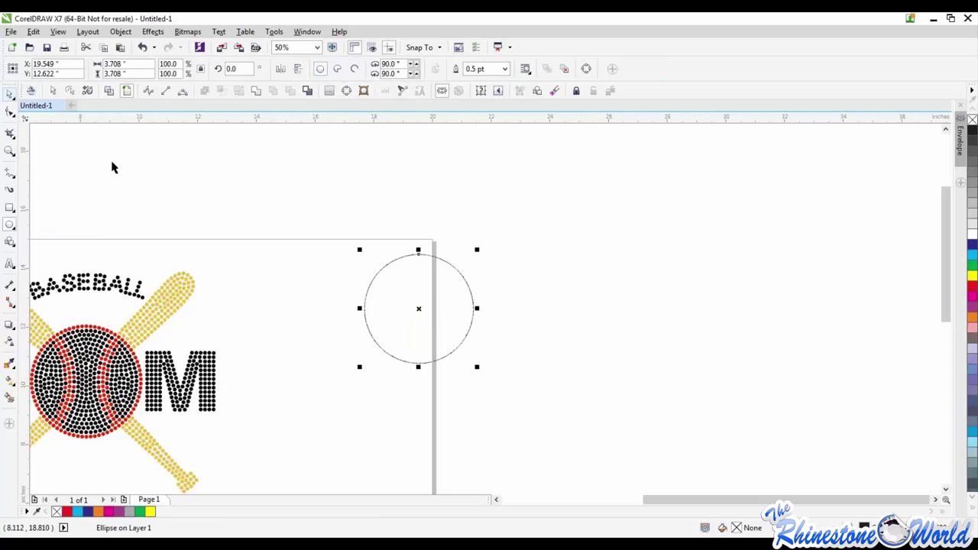
drag(431, 250, 387, 305)
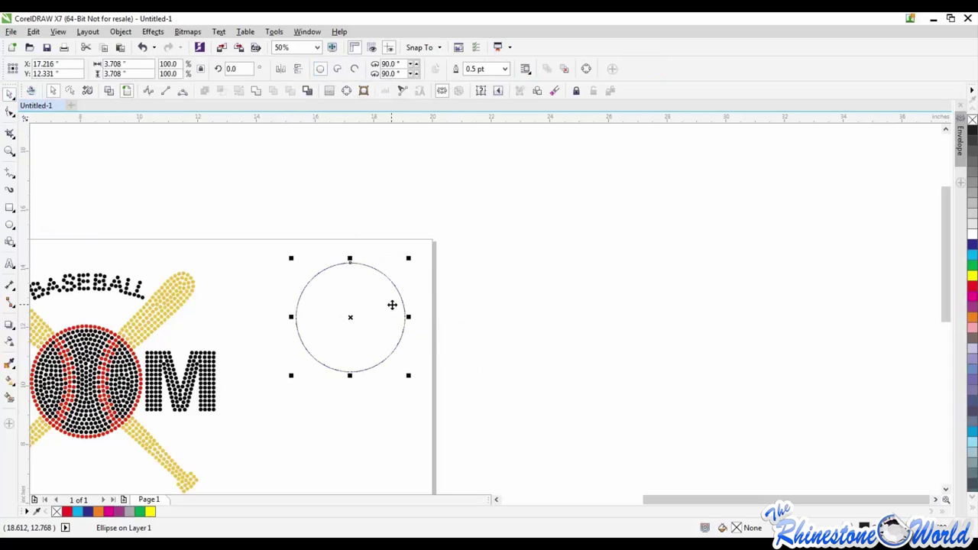
click(10, 112)
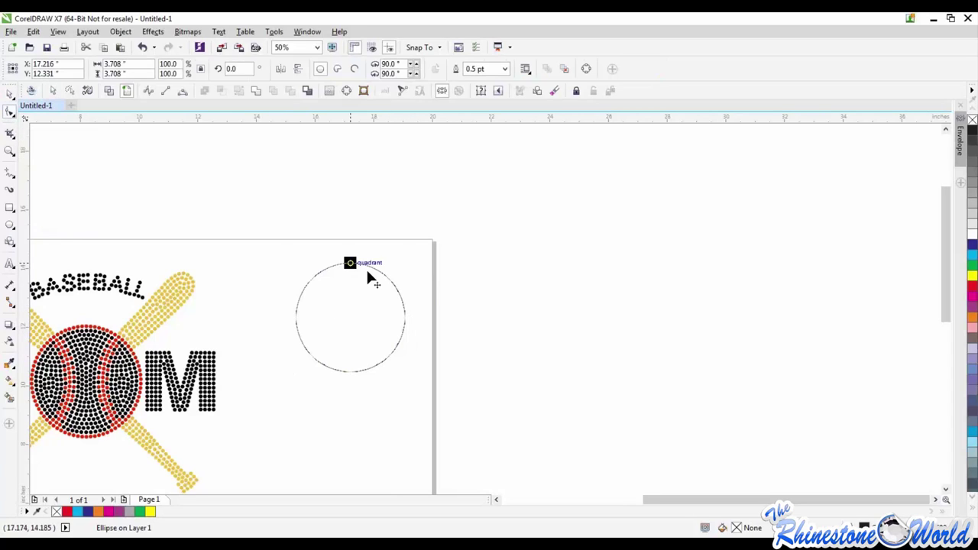
drag(398, 330, 396, 289)
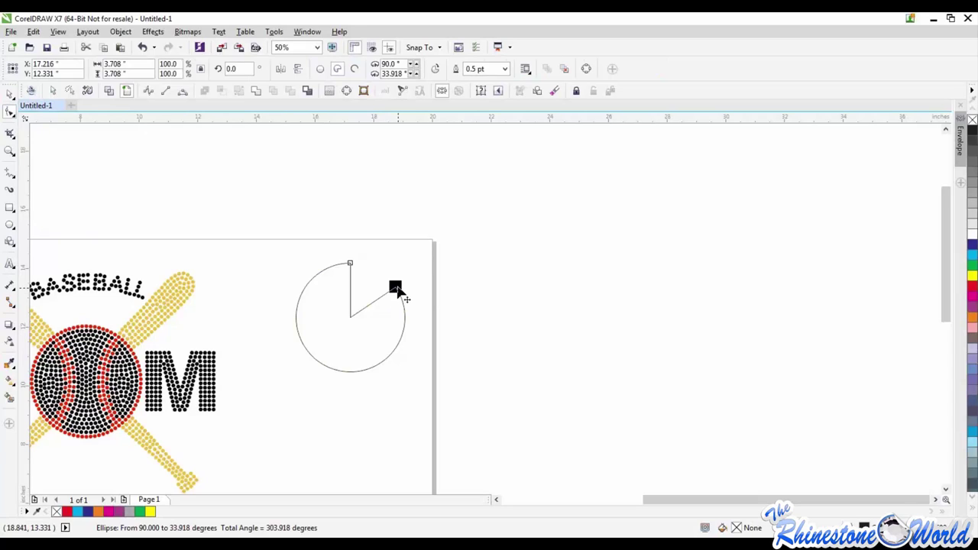
drag(398, 291, 409, 388)
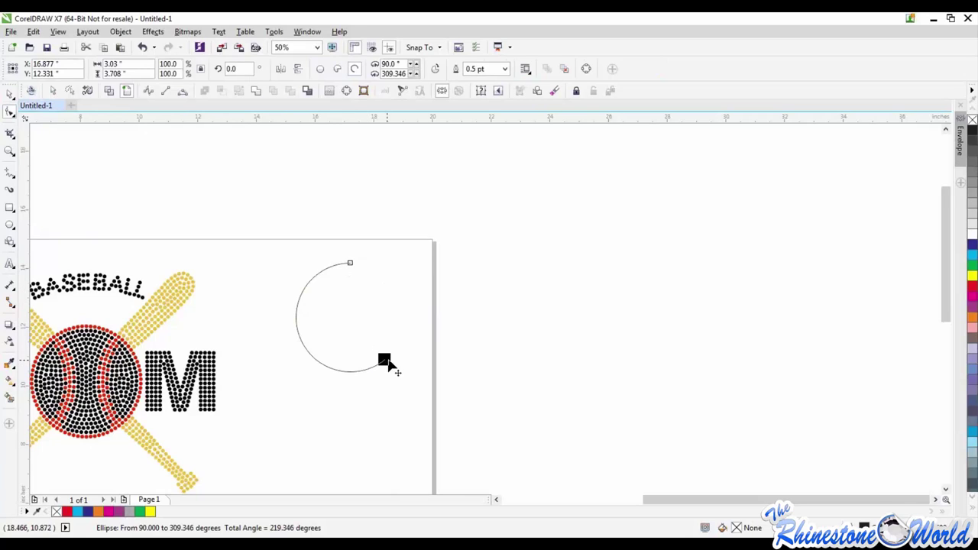
drag(391, 367, 377, 337)
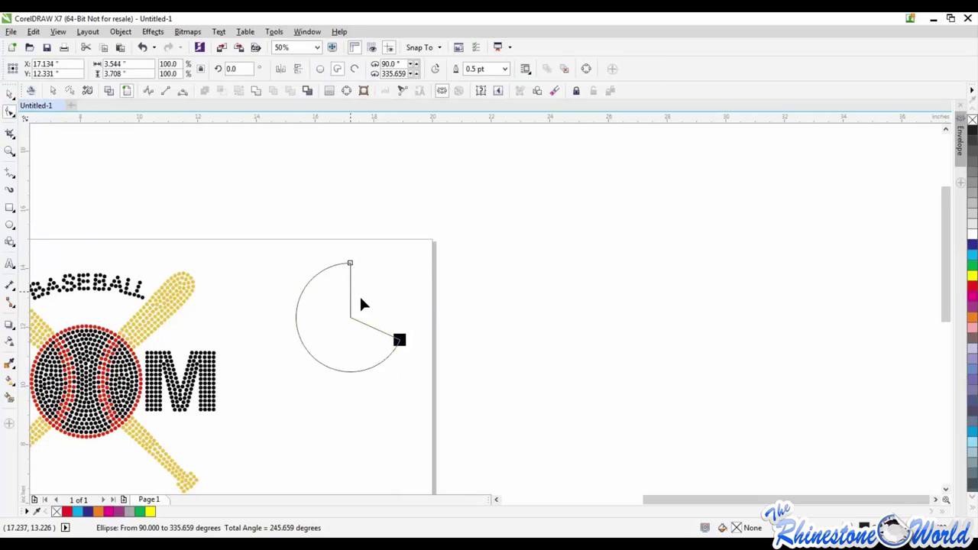
click(408, 344)
key(Escape)
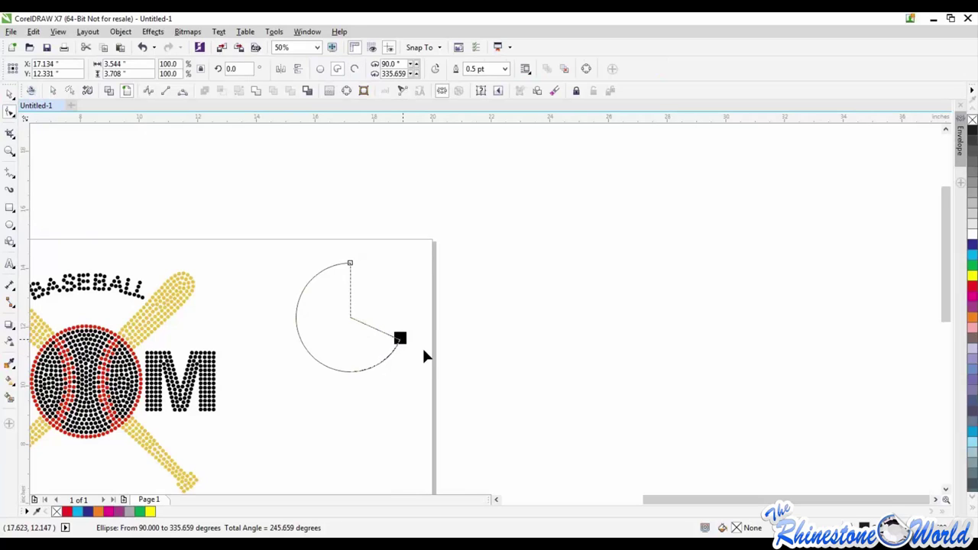
drag(426, 355, 375, 325)
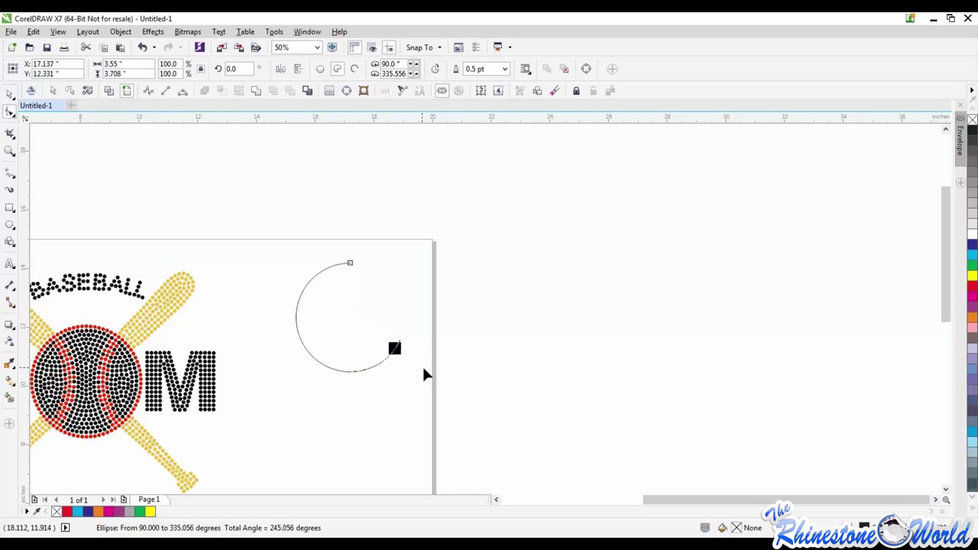
drag(426, 374, 357, 324)
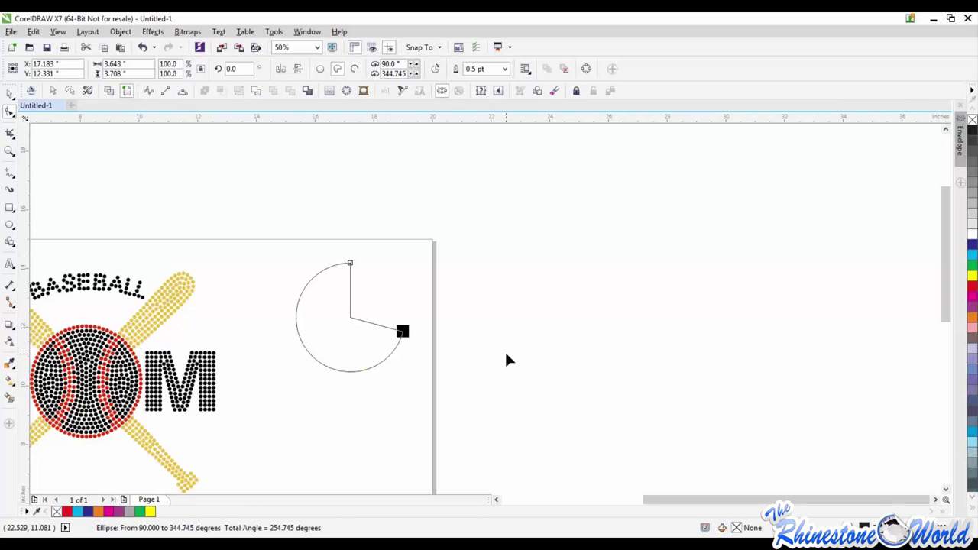
click(10, 93)
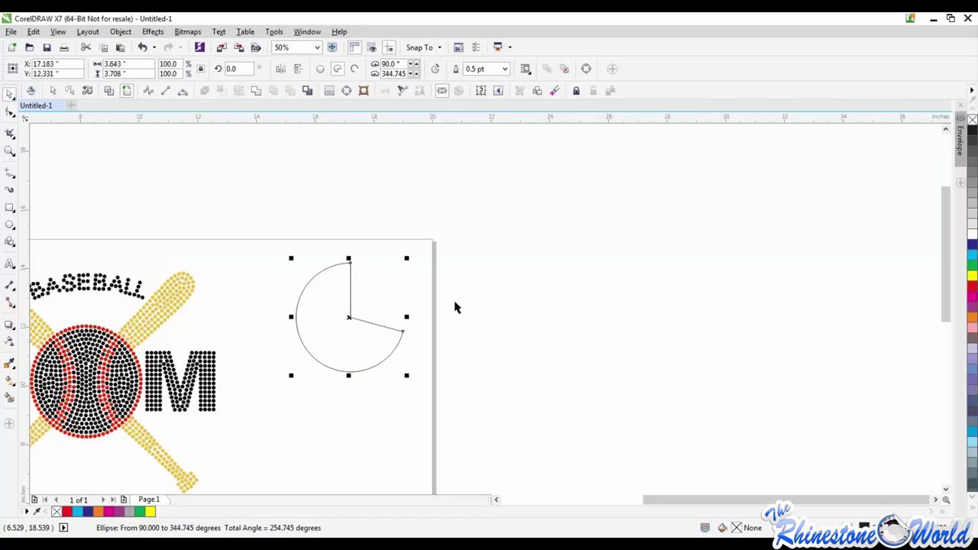
click(339, 334)
drag(363, 328, 388, 297)
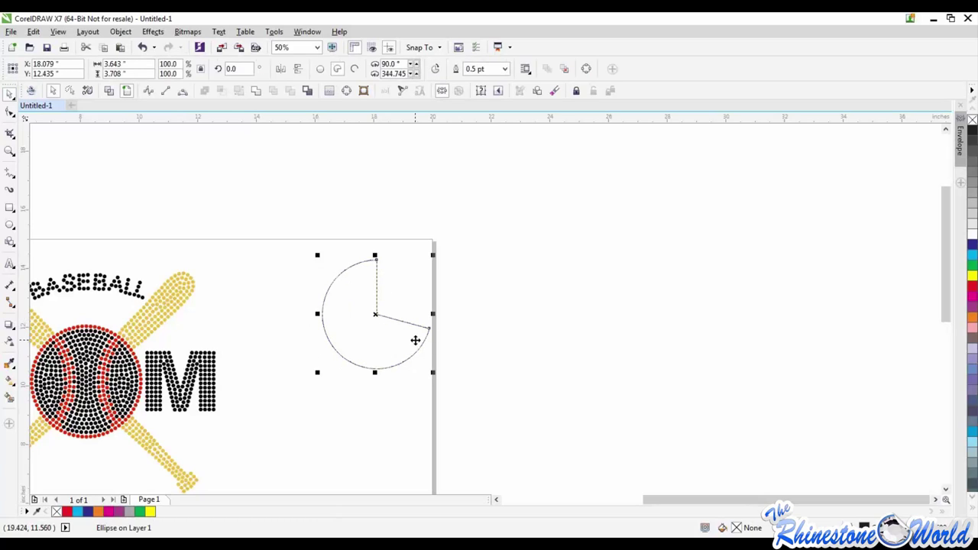
key(Delete)
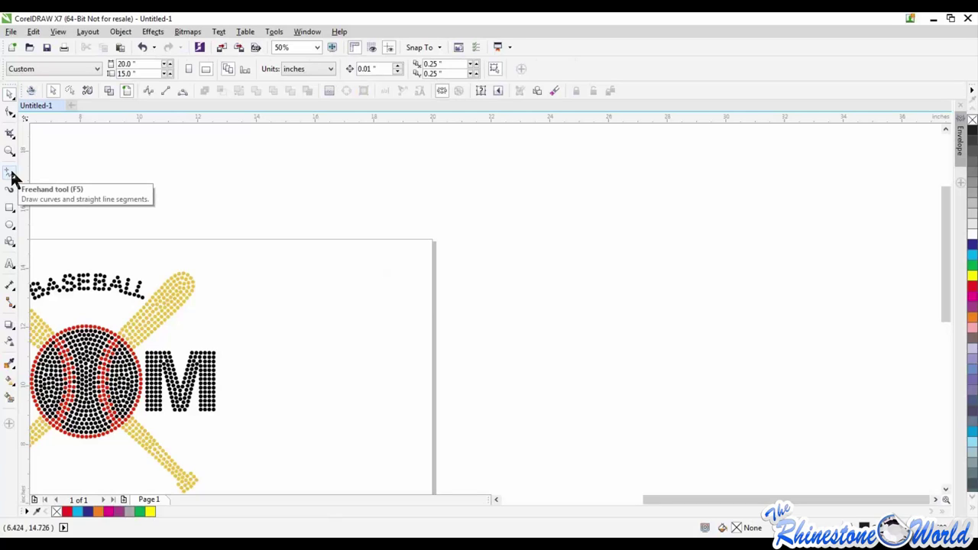
Zoom out, delete the whole Baseball MOM design, and open the Freehand tool flyout.
scroll(262, 257, down, 1)
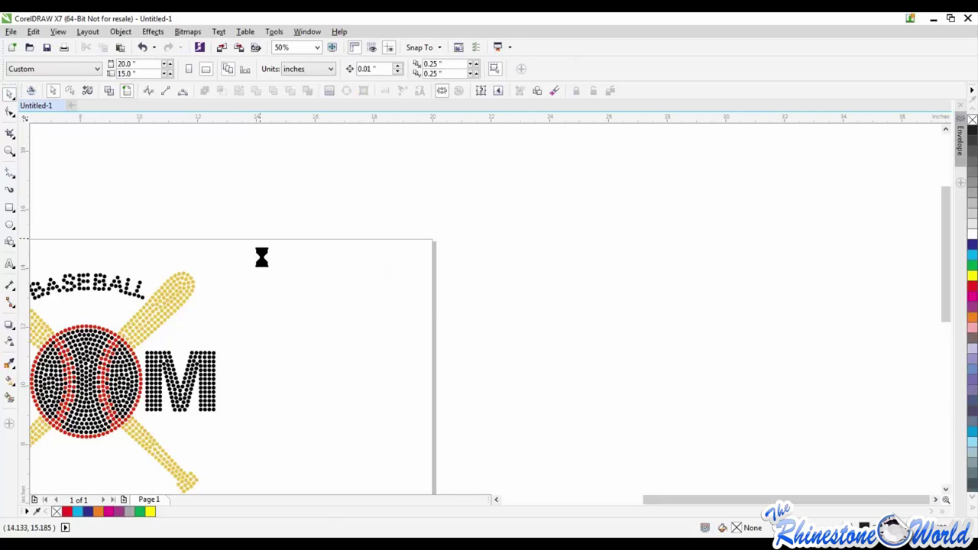
drag(299, 215, 77, 413)
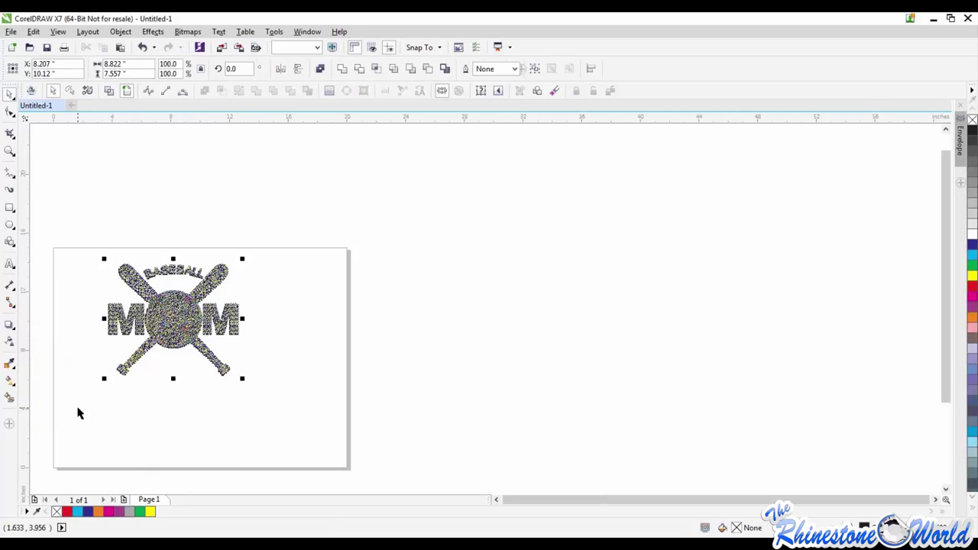
key(Delete)
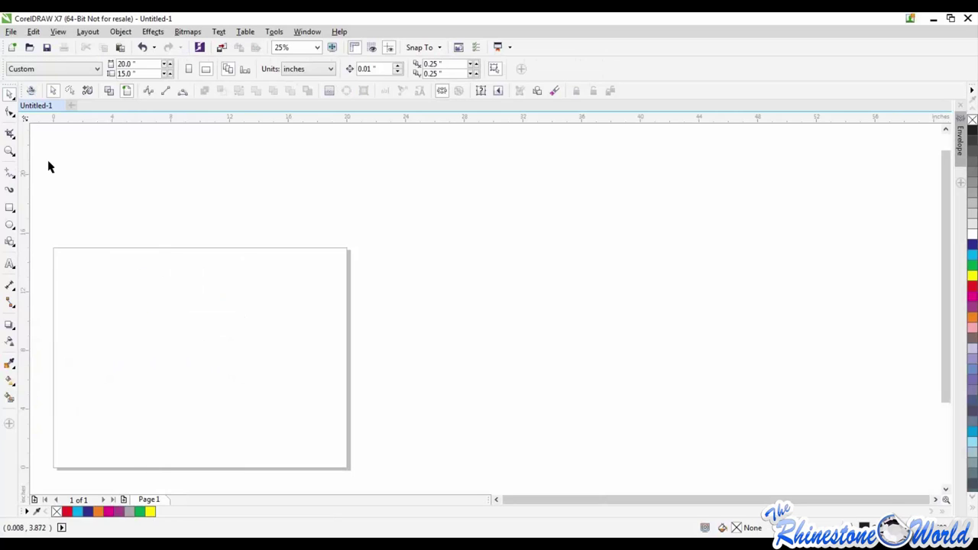
click(11, 179)
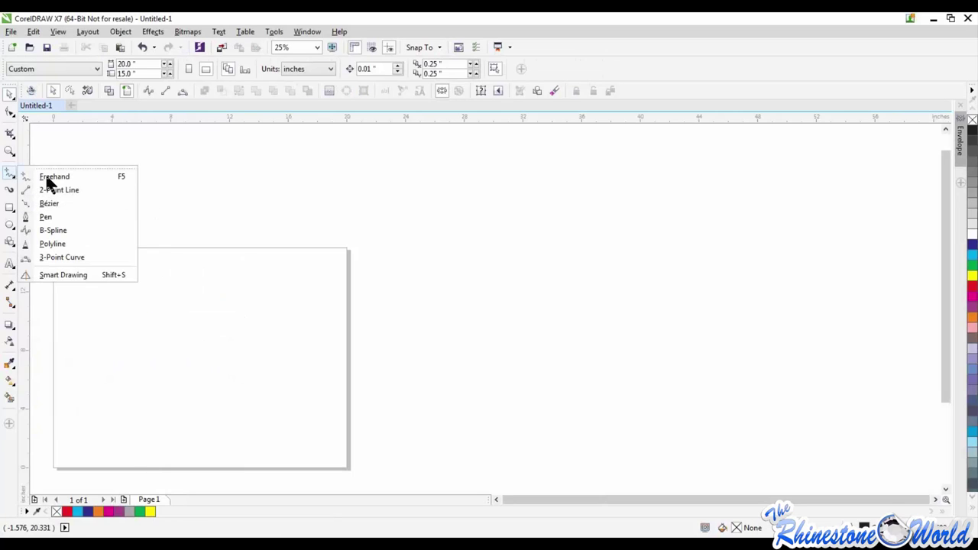
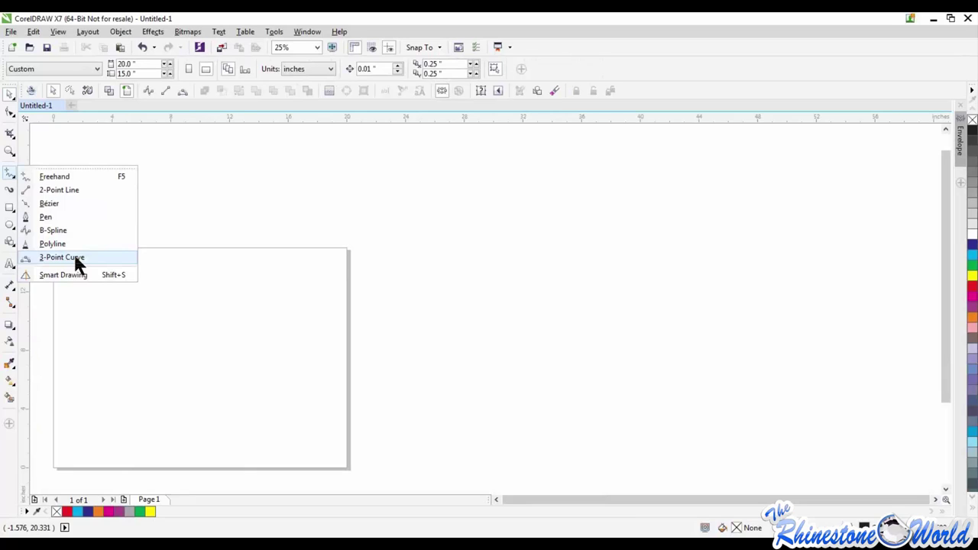
Draw a rectangle on the page and centre it on the page with P.
click(310, 330)
scroll(313, 336, down, 4)
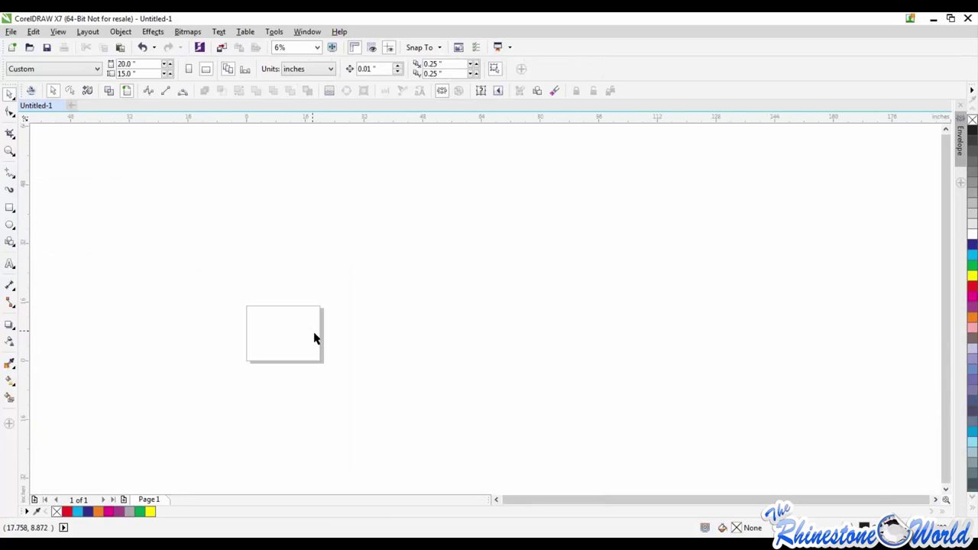
click(9, 212)
scroll(283, 342, up, 2)
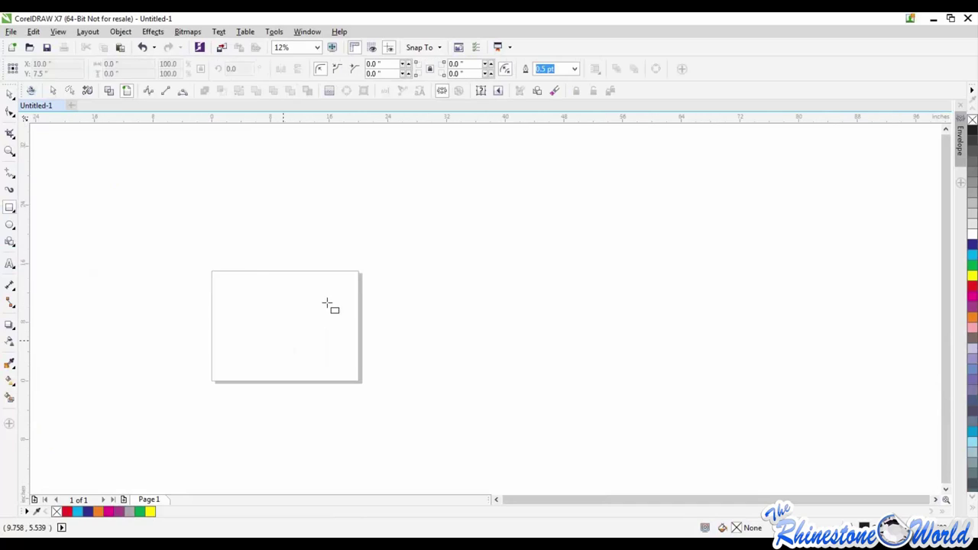
drag(328, 304, 376, 365)
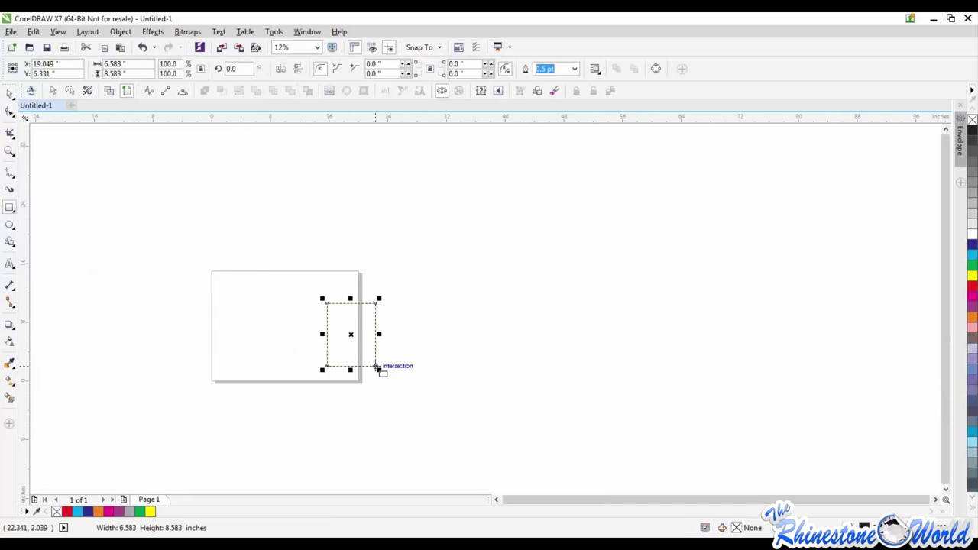
click(10, 98)
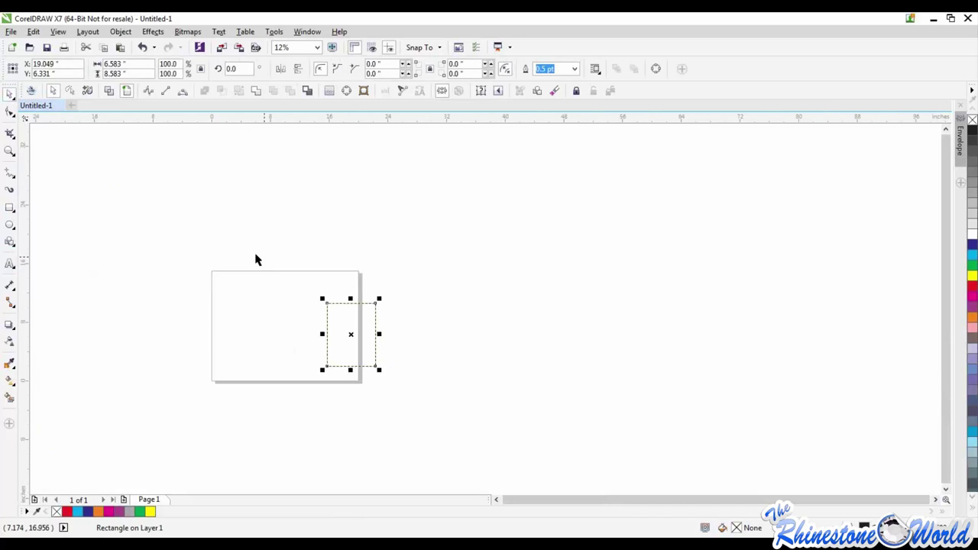
key(p)
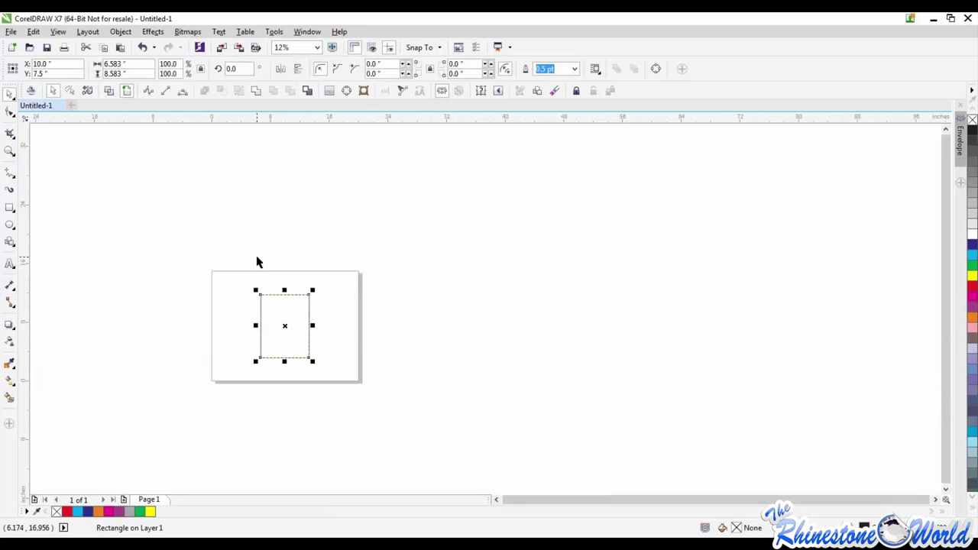
Drag the rectangle off-centre several times, re-centring it on the page with P each time.
drag(288, 321, 347, 311)
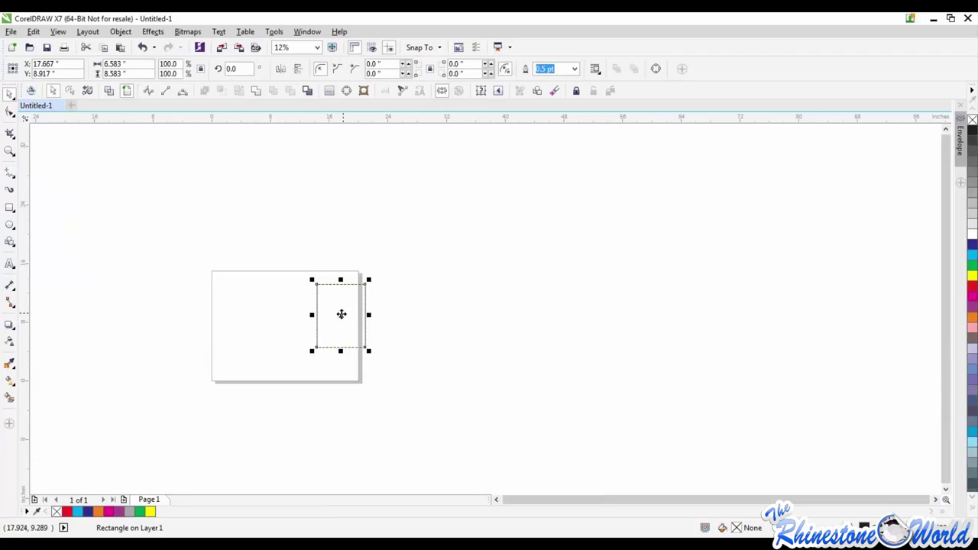
key(p)
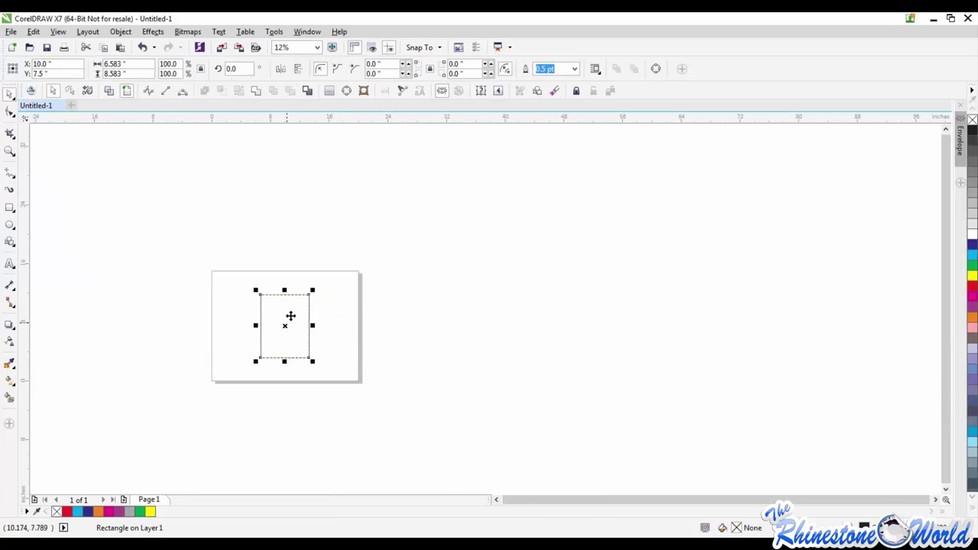
drag(291, 315, 371, 278)
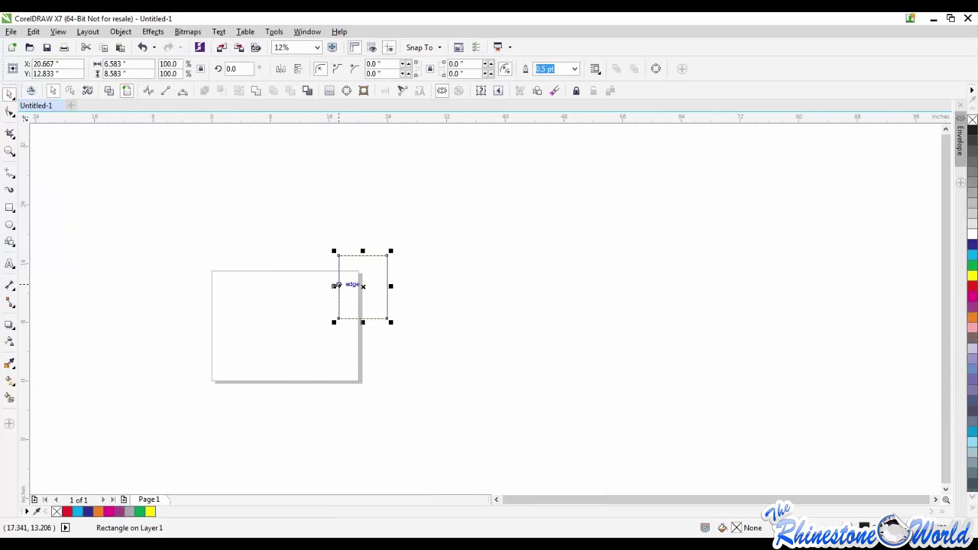
drag(367, 276, 373, 357)
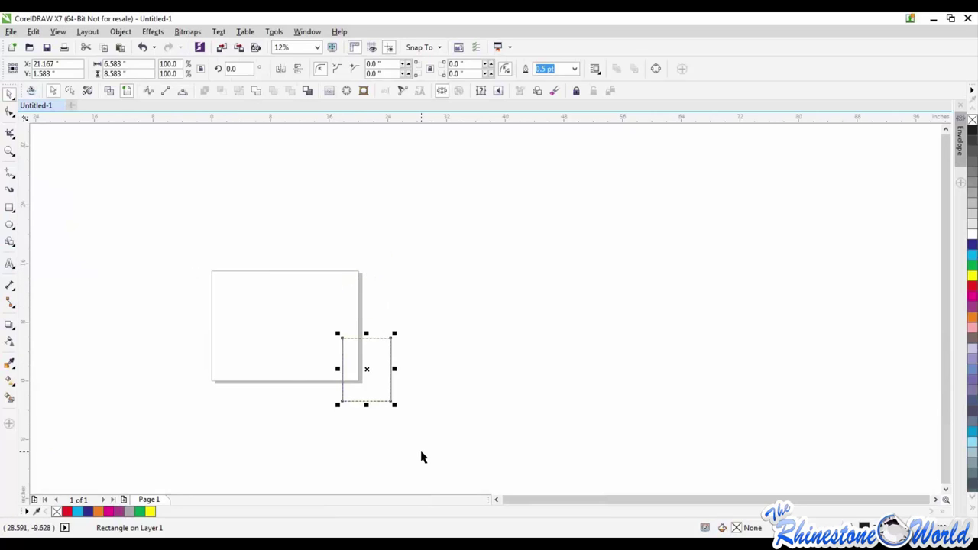
key(p)
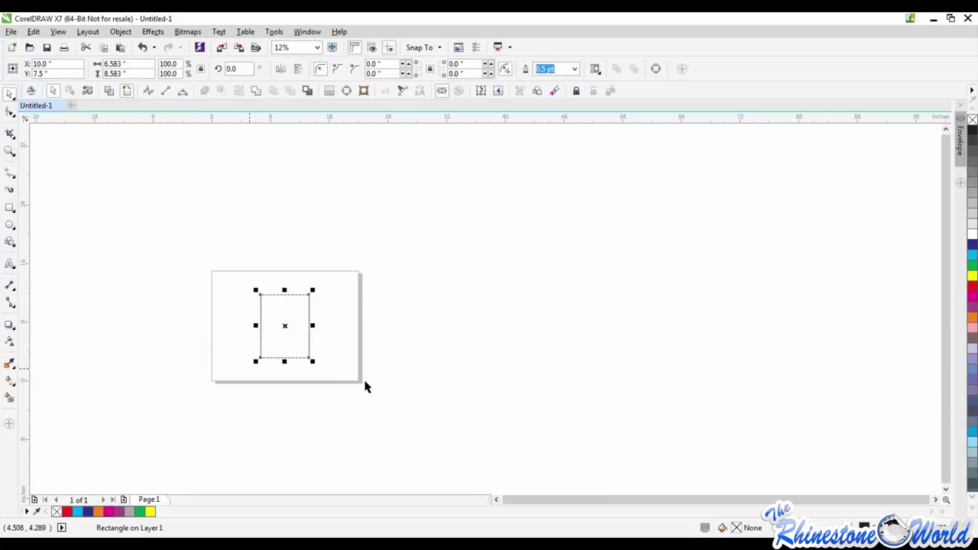
click(294, 344)
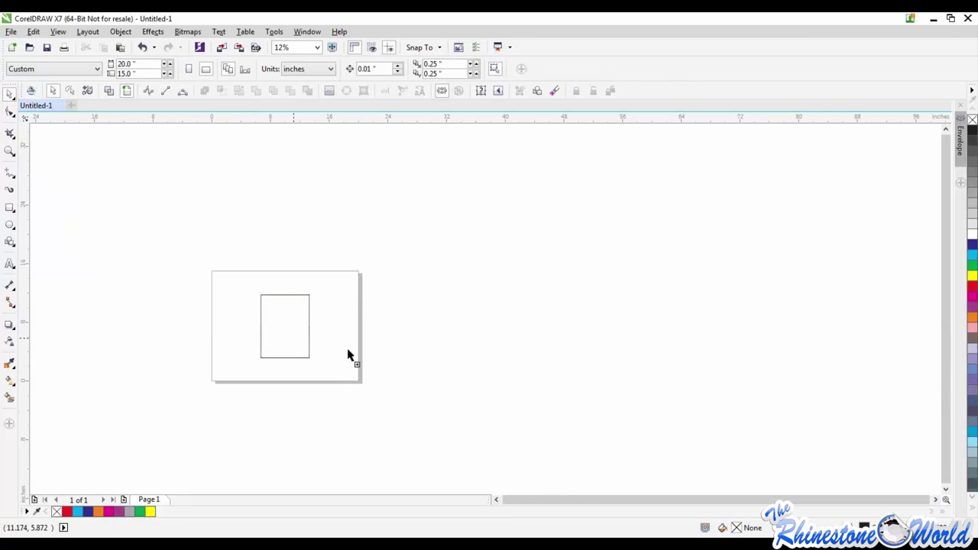
Duplicate and shrink the rectangle, then centre the copy inside the original with C.
key(ctrl+v)
drag(360, 337, 343, 357)
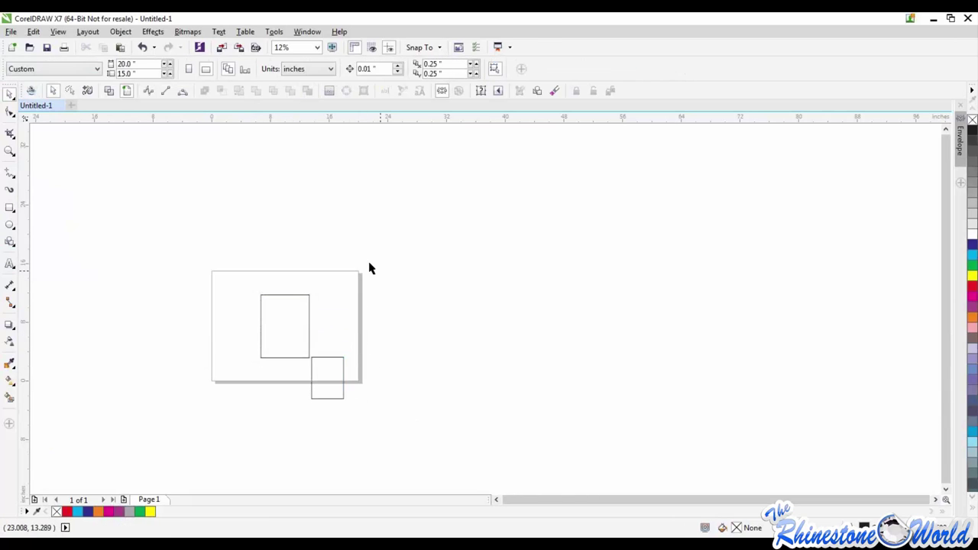
drag(369, 267, 247, 435)
key(c)
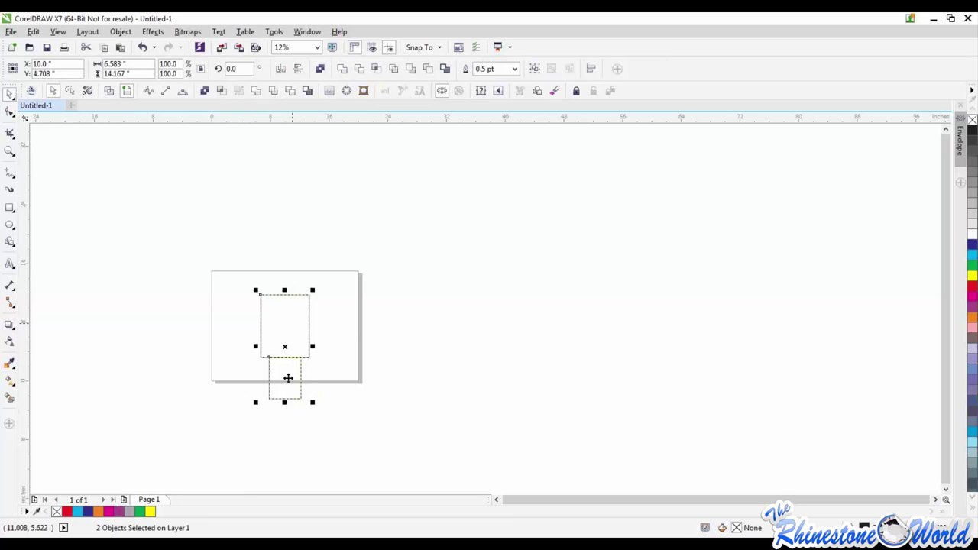
key(c)
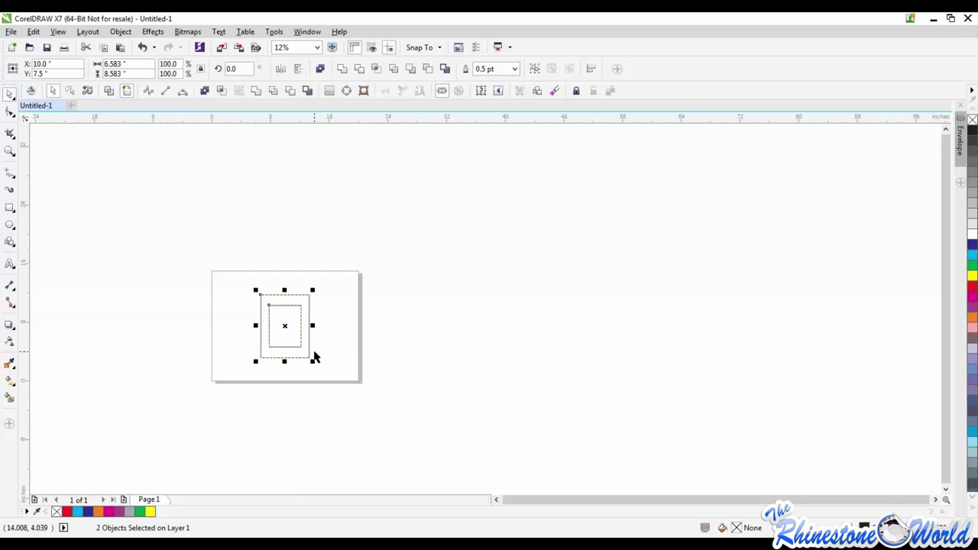
click(291, 338)
Move the small rectangle to the lower right and re-centre it inside the large one with C and E.
drag(291, 338, 350, 371)
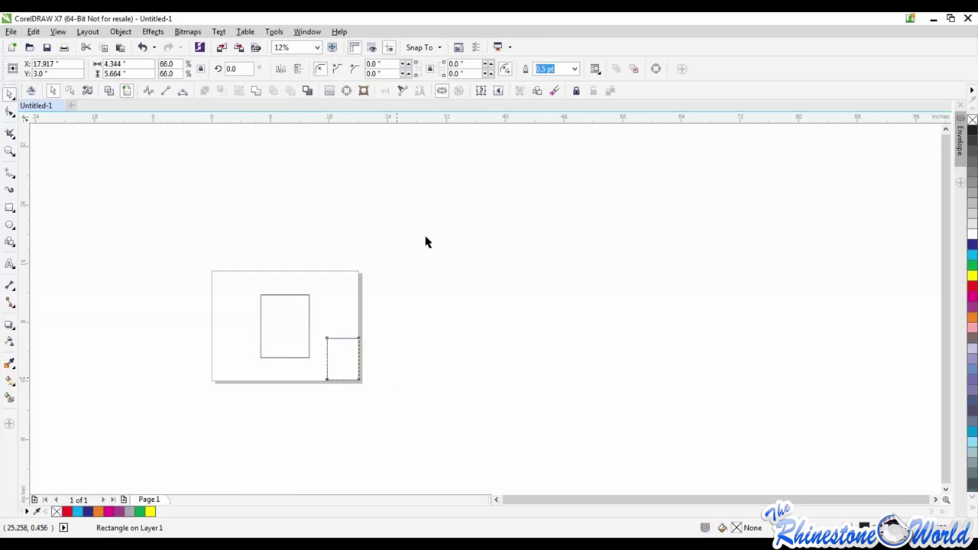
drag(425, 241, 197, 443)
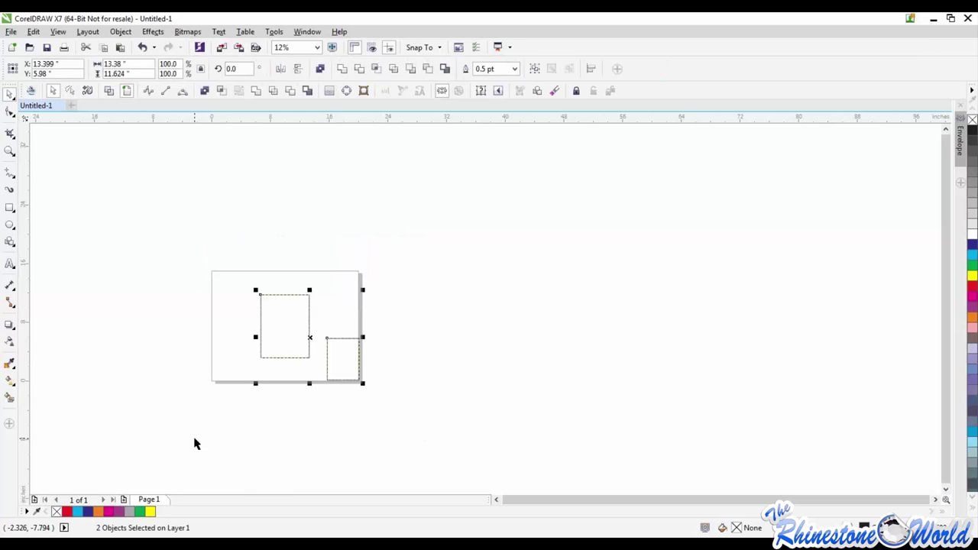
key(c)
key(e)
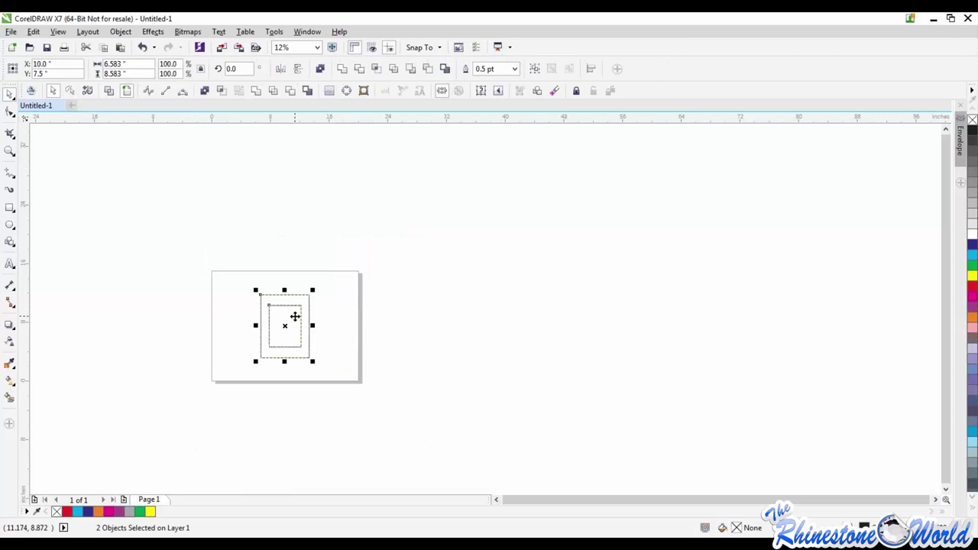
click(315, 329)
Realign the small rectangle with C, centre both on the page with P, and select both.
click(308, 339)
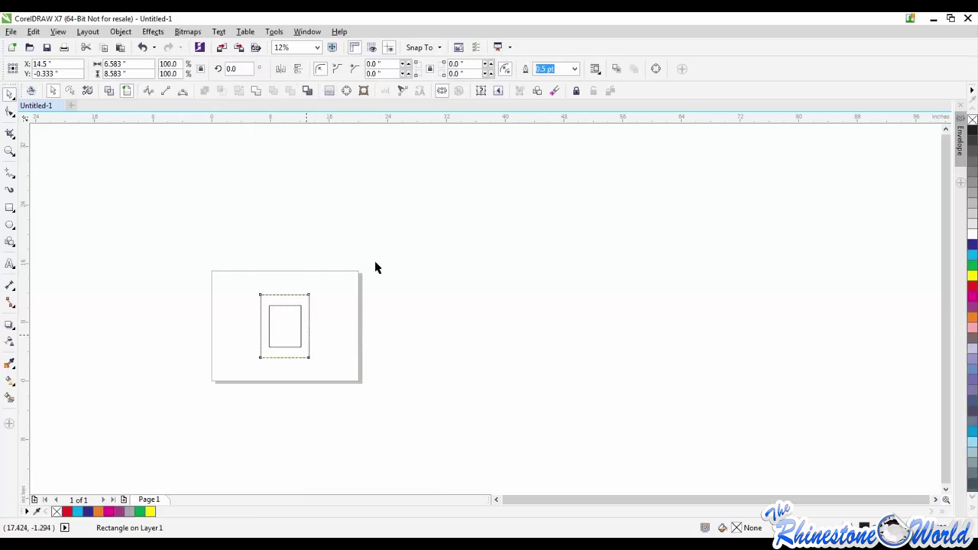
key(ctrl+z)
key(ctrl+z)
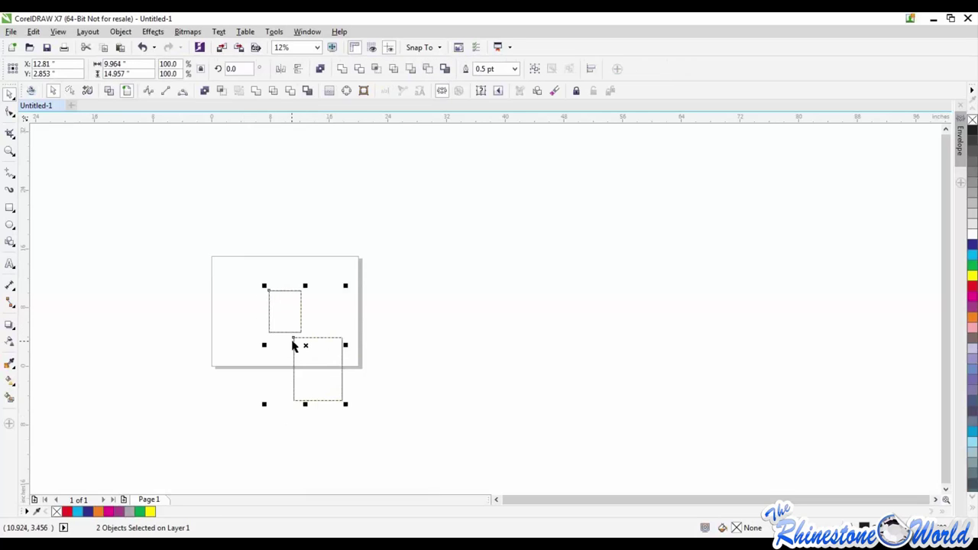
key(c)
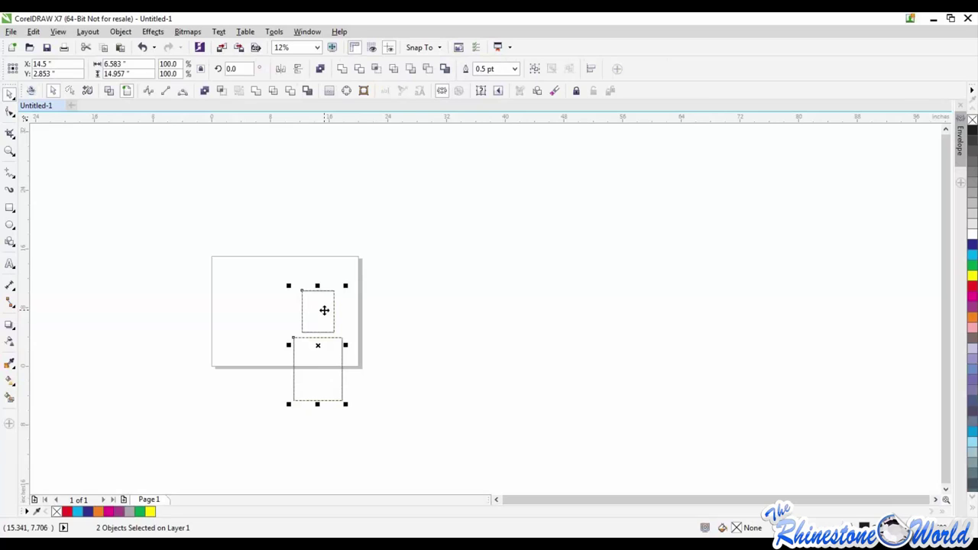
key(p)
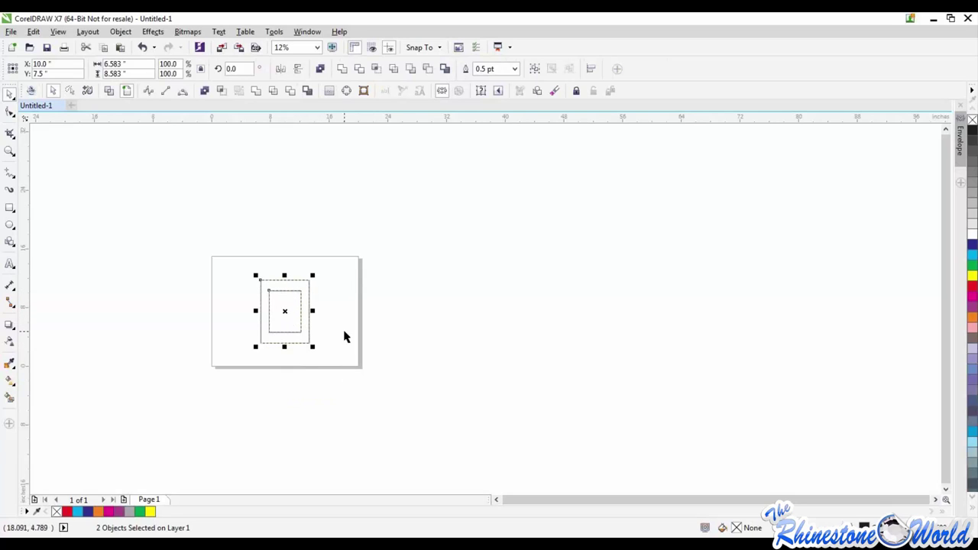
click(360, 239)
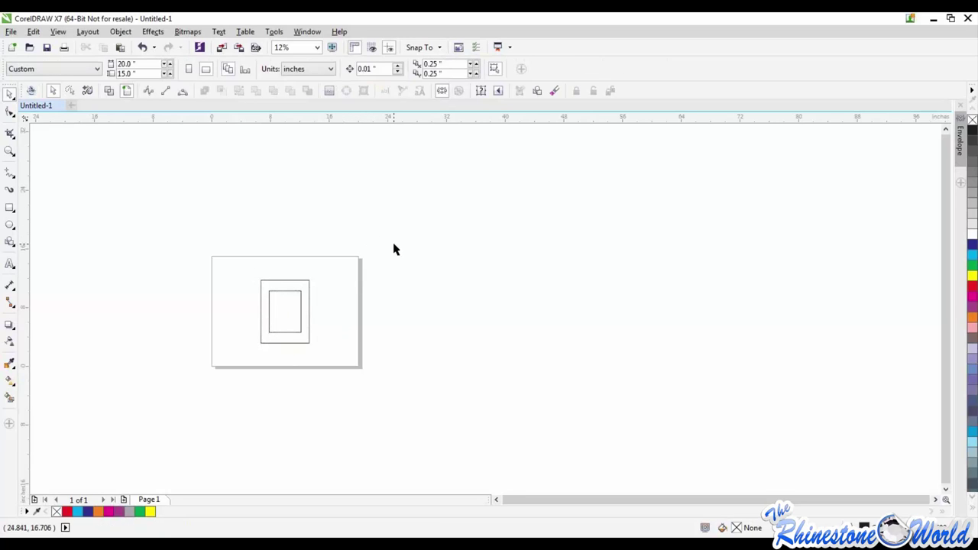
drag(394, 250, 200, 408)
Delete the rectangles, add the text 'BASEBALL' and narrow it horizontally.
key(Delete)
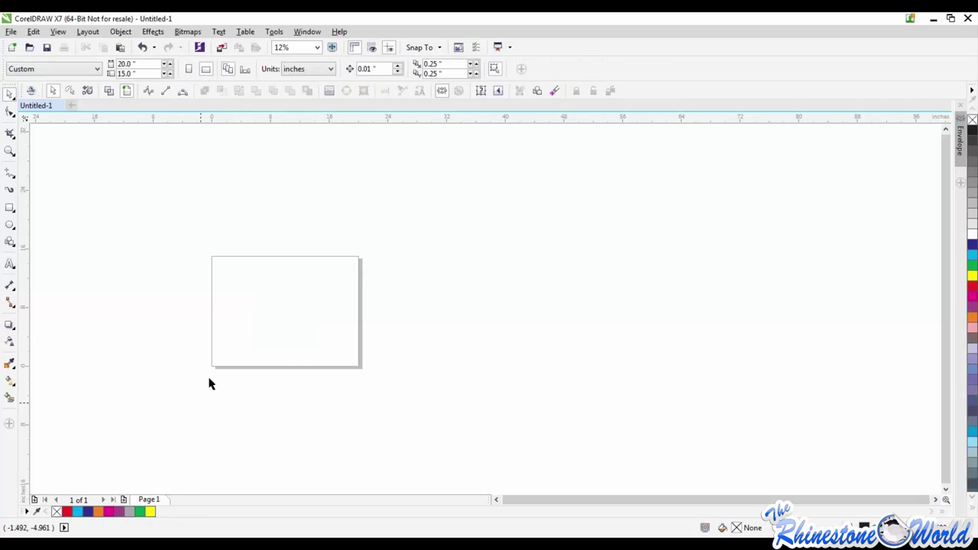
click(10, 264)
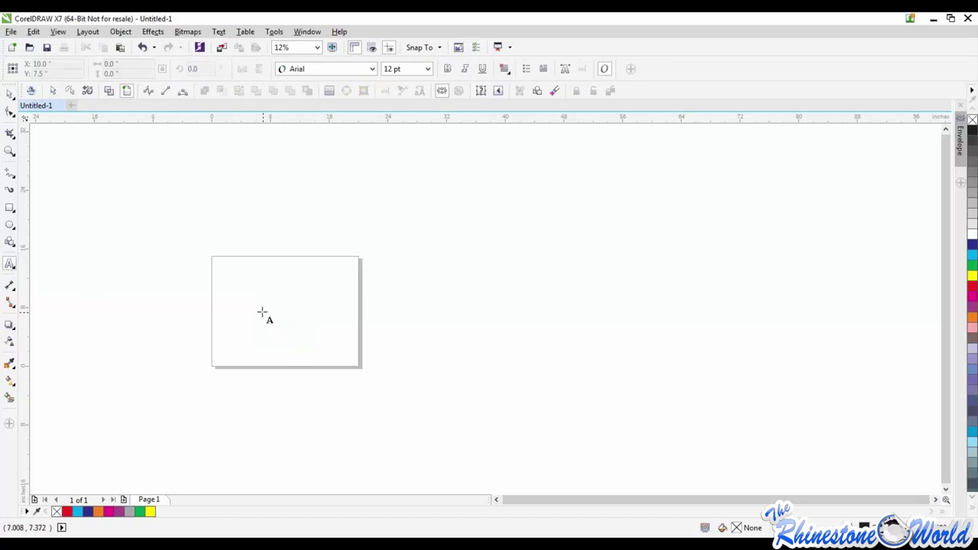
scroll(262, 312, up, 1)
click(259, 275)
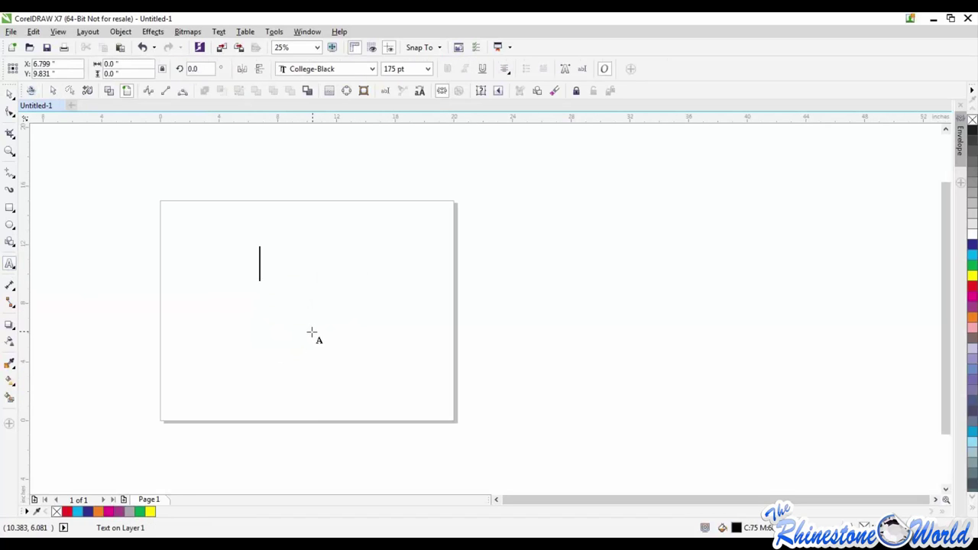
text(BASEBALL)
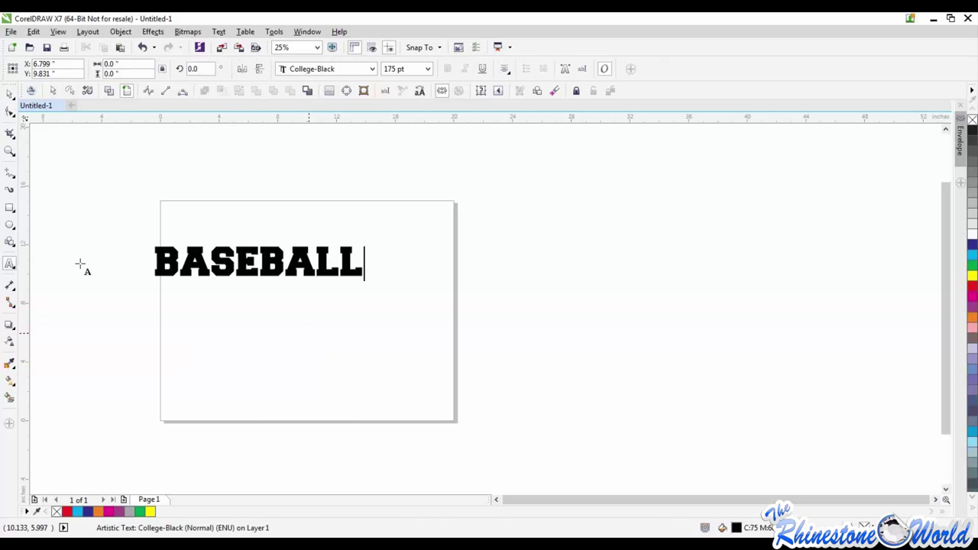
click(10, 93)
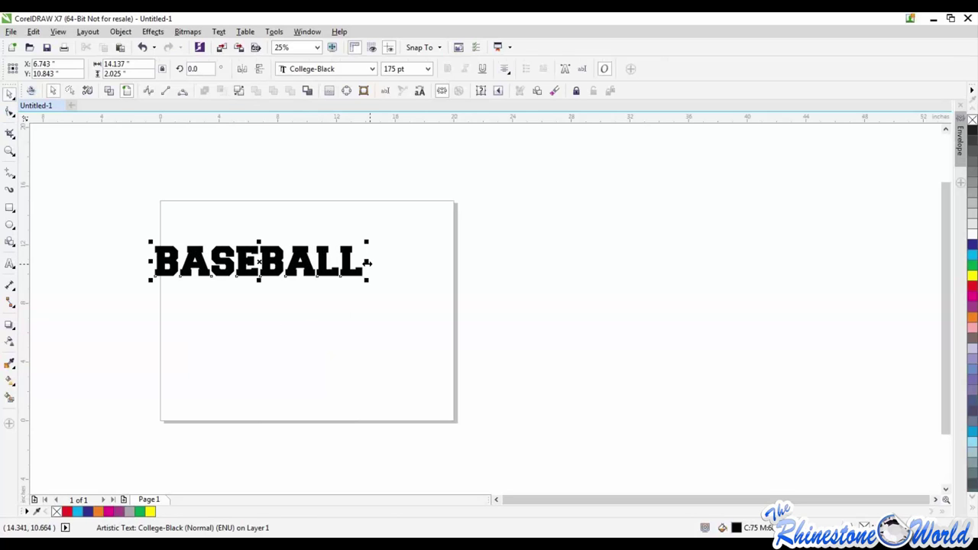
drag(367, 262, 330, 322)
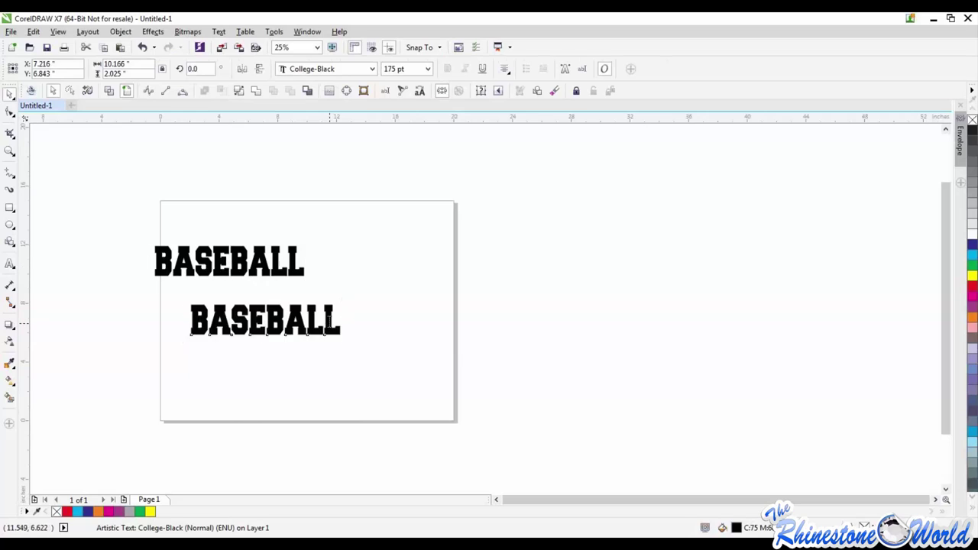
Duplicate the BASEBALL text and change the copy's wording to 'MOM'.
key(F8)
key(ctrl+a)
text(MOM)
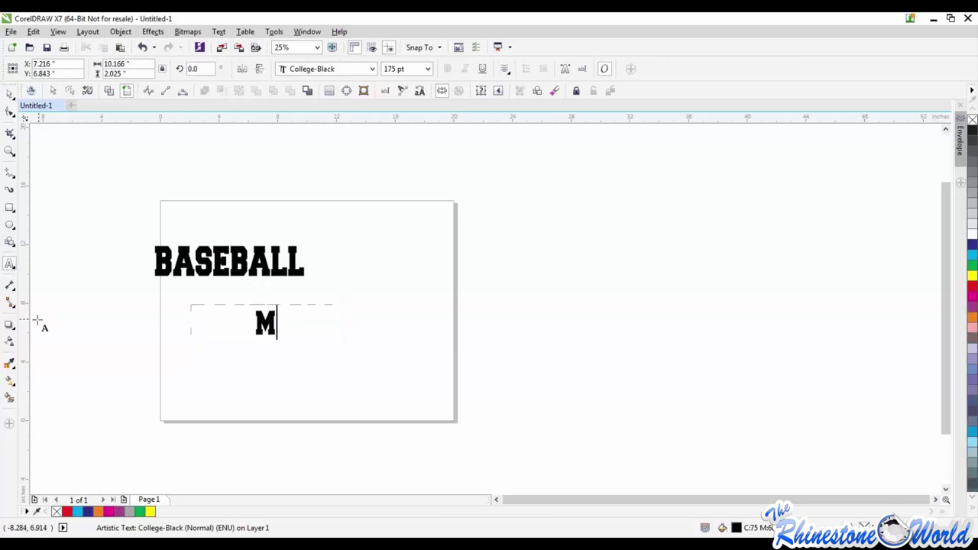
key(BackSpace)
key(BackSpace)
key(BackSpace)
text(MOM)
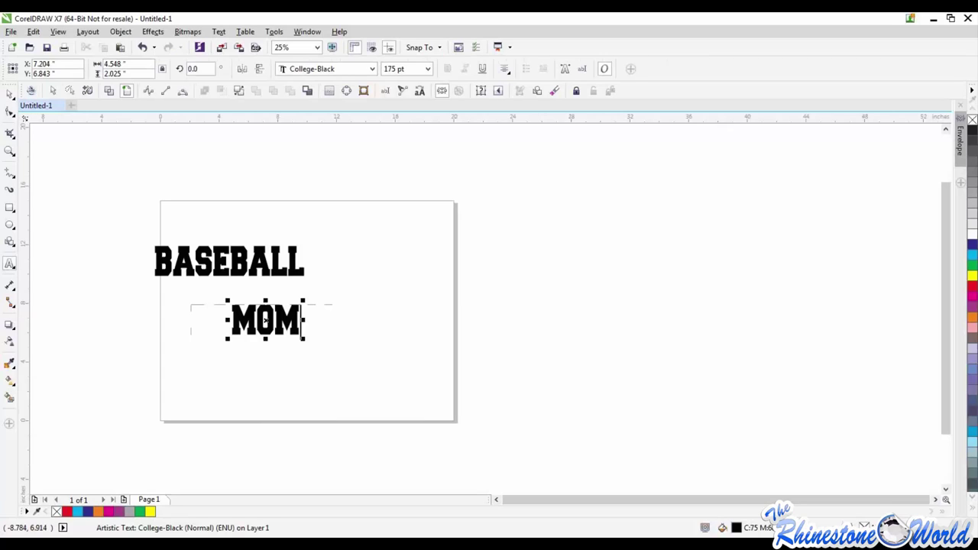
click(10, 93)
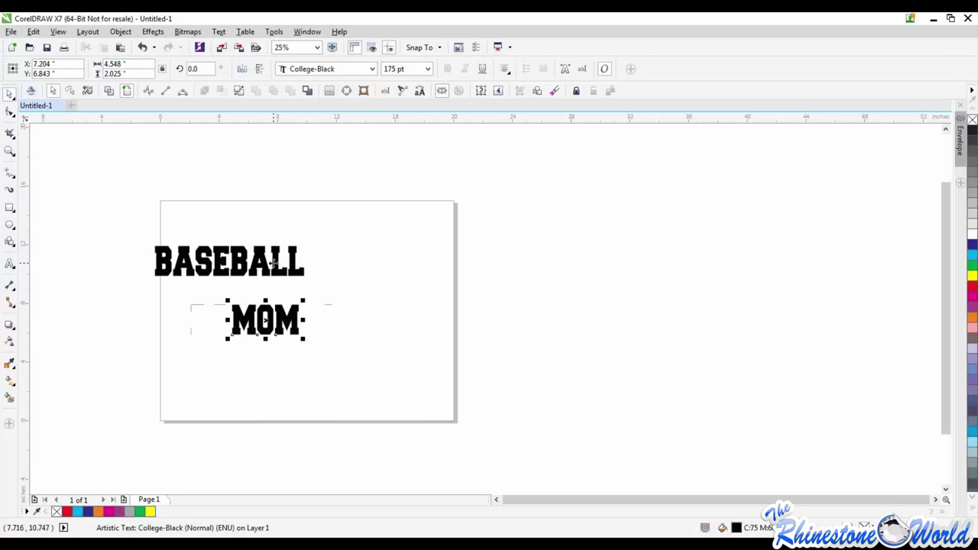
Set the MOM text's width to 10.1 inches.
click(273, 263)
key(Tab)
double_click(138, 63)
text(10.1)
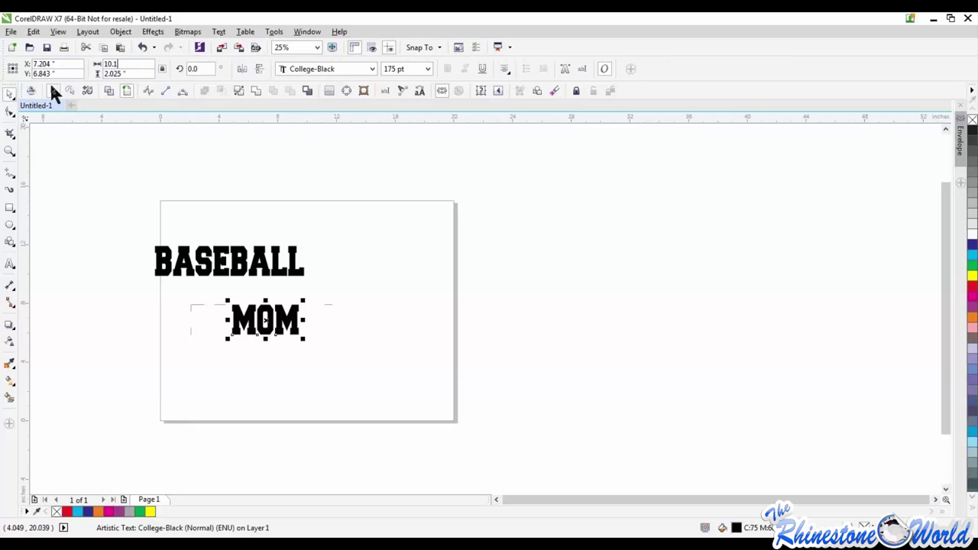
key(Return)
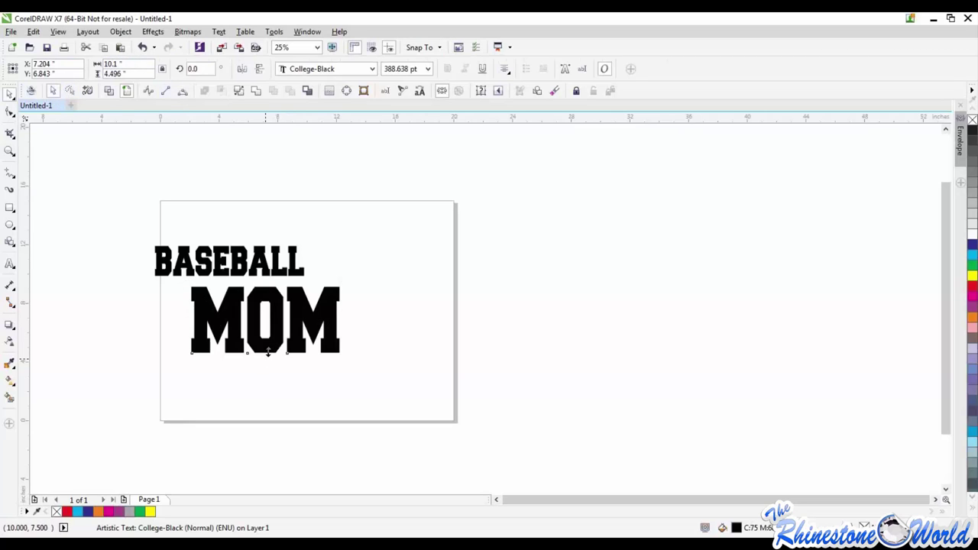
Shorten MOM to 3.886 inches tall, place it under BASEBALL, and left-align both with L.
drag(269, 352, 268, 344)
mouse_move(306, 314)
mouse_down()
mouse_move(362, 312)
mouse_move(235, 307)
mouse_move(289, 306)
mouse_up()
drag(397, 210, 84, 395)
key(l)
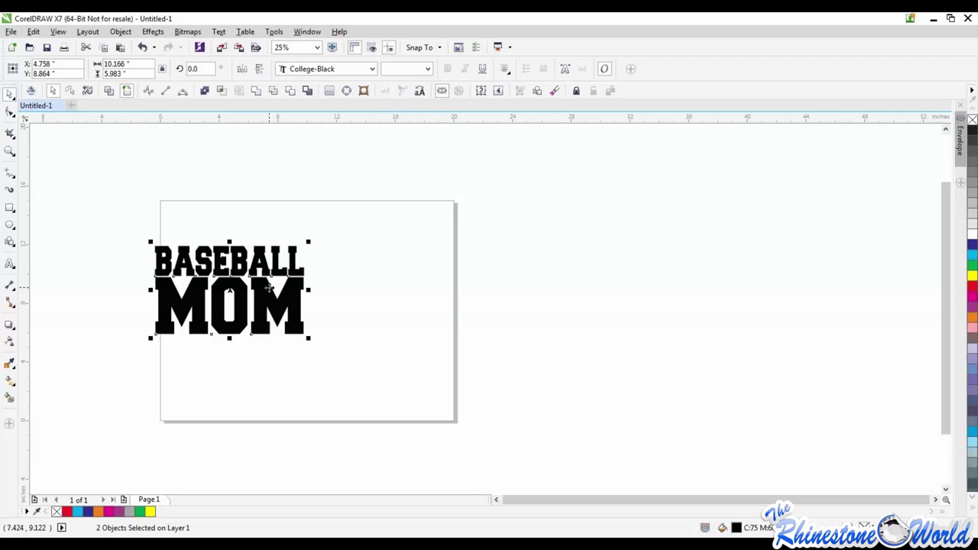
Move MOM right, re-centre it under BASEBALL with C, and centre both words on the page with P.
click(306, 328)
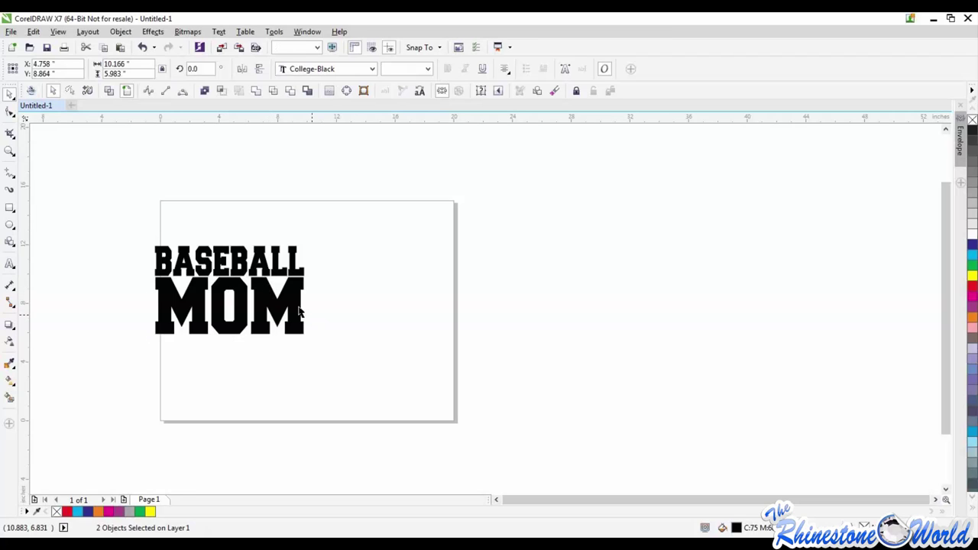
drag(297, 307, 399, 306)
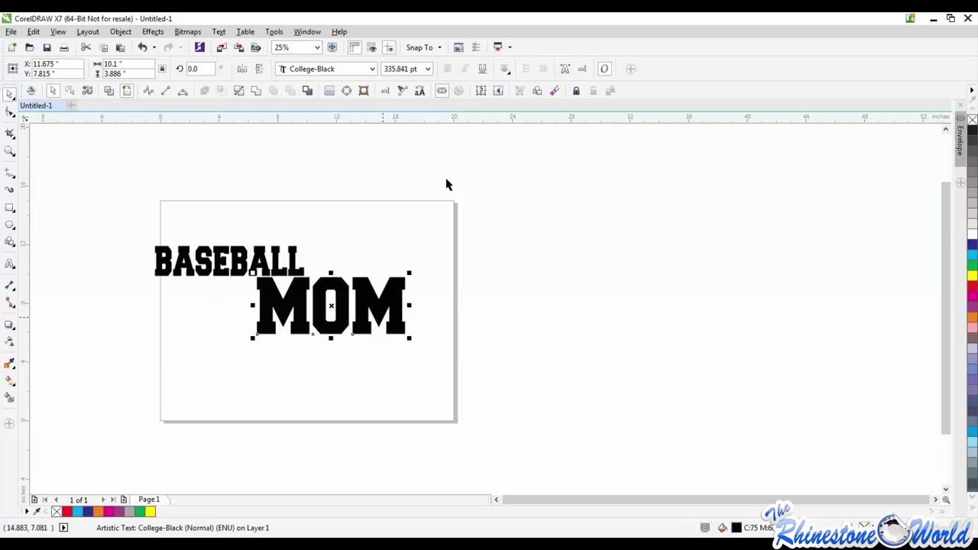
drag(446, 184, 15, 388)
key(c)
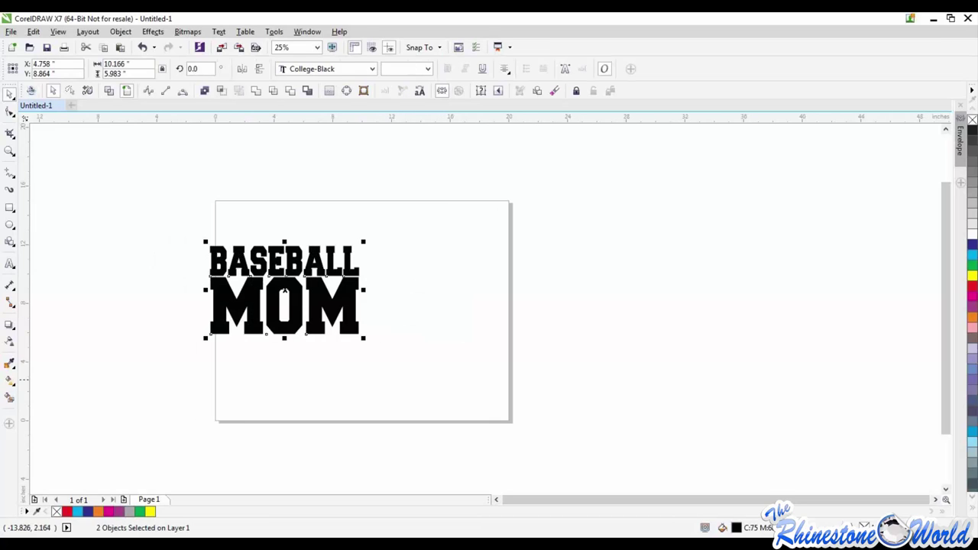
key(p)
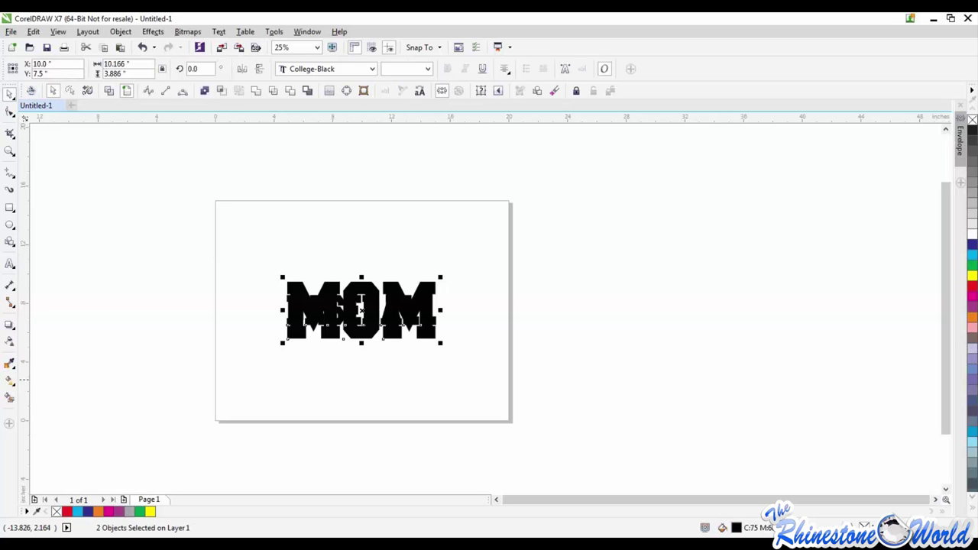
Move BASEBALL below MOM, then select and delete both words.
click(400, 332)
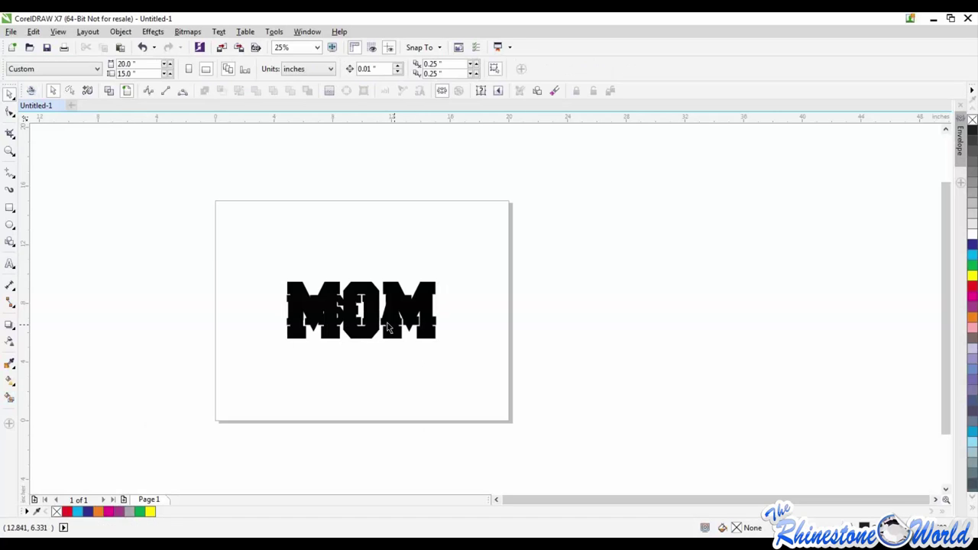
drag(384, 349, 385, 360)
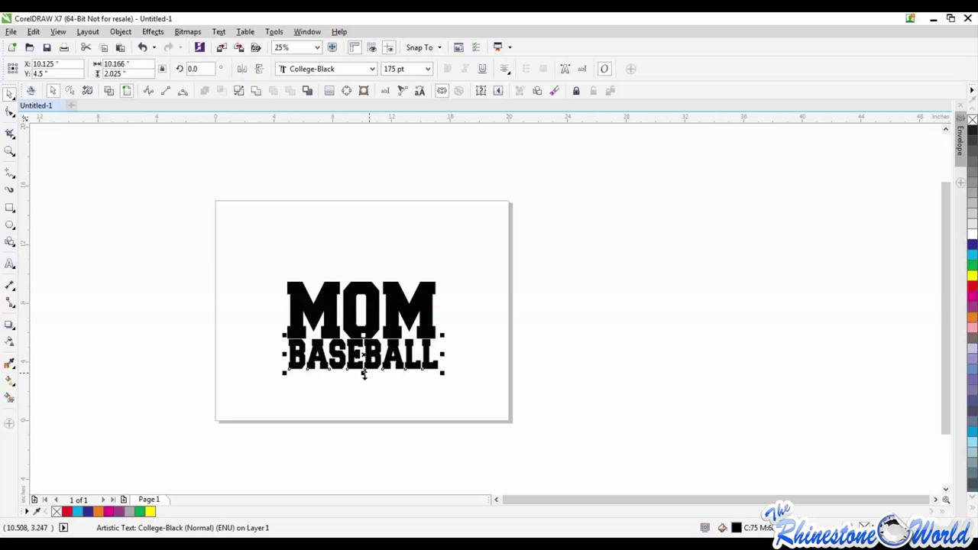
drag(529, 189, 194, 437)
key(Delete)
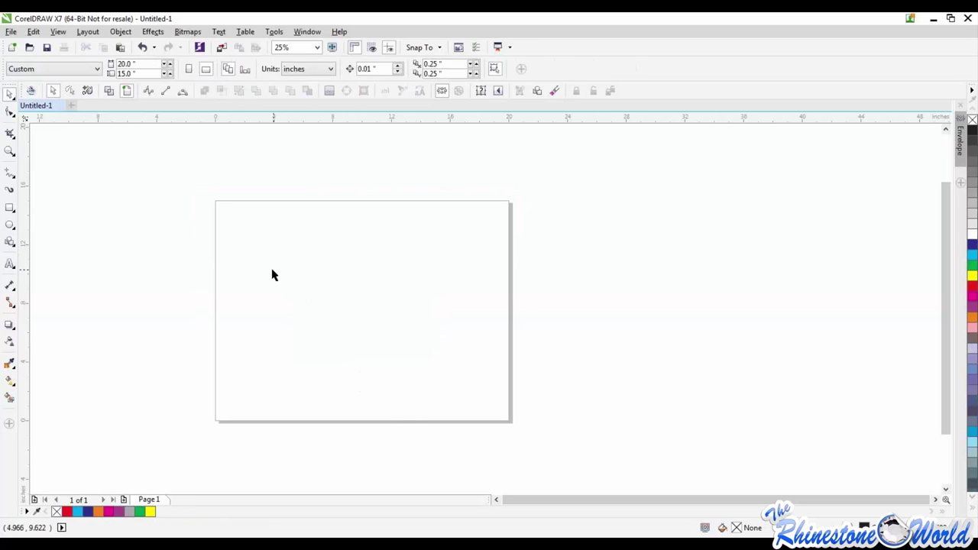
click(15, 182)
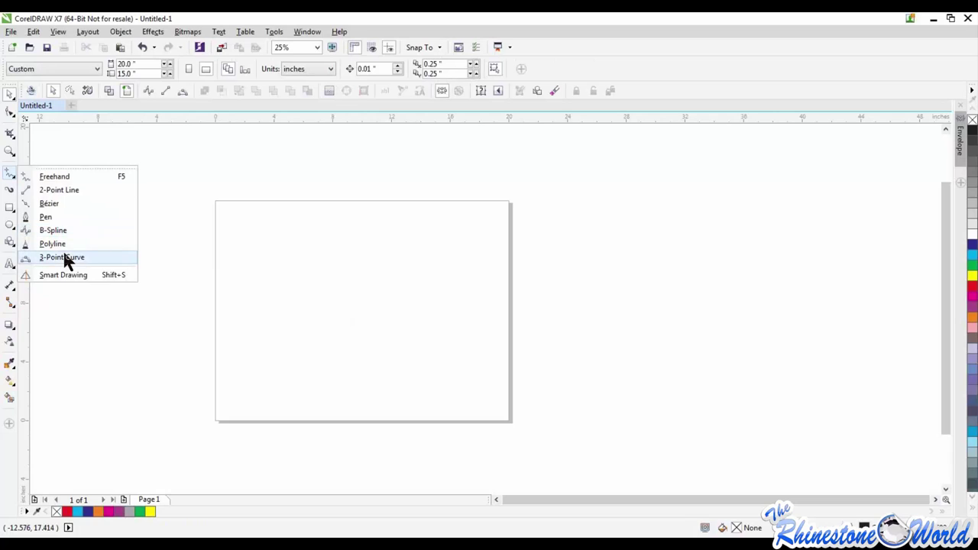
Draw an S-shaped Freehand curve running past the page's right edge, then move it up and left.
click(61, 178)
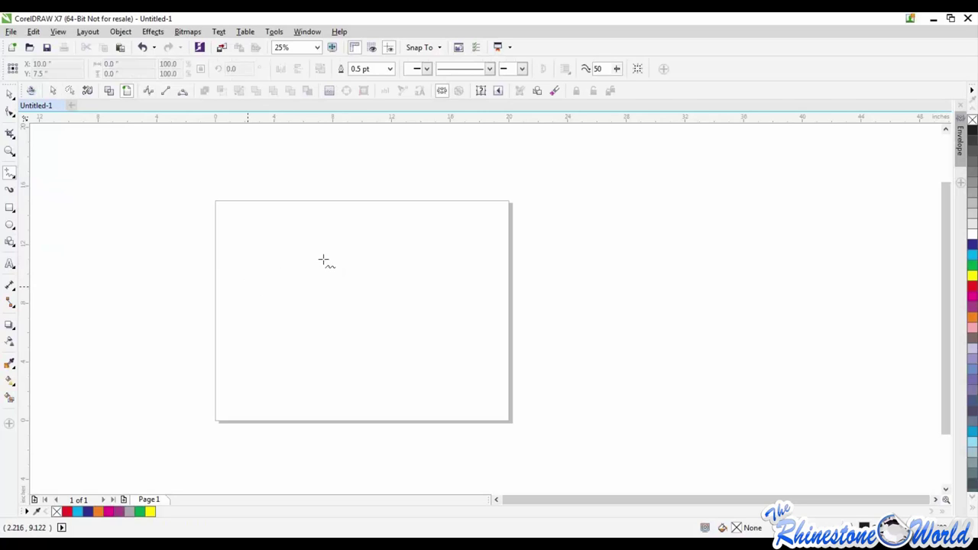
mouse_move(248, 286)
mouse_down()
mouse_move(360, 386)
mouse_move(420, 267)
mouse_move(464, 306)
mouse_up()
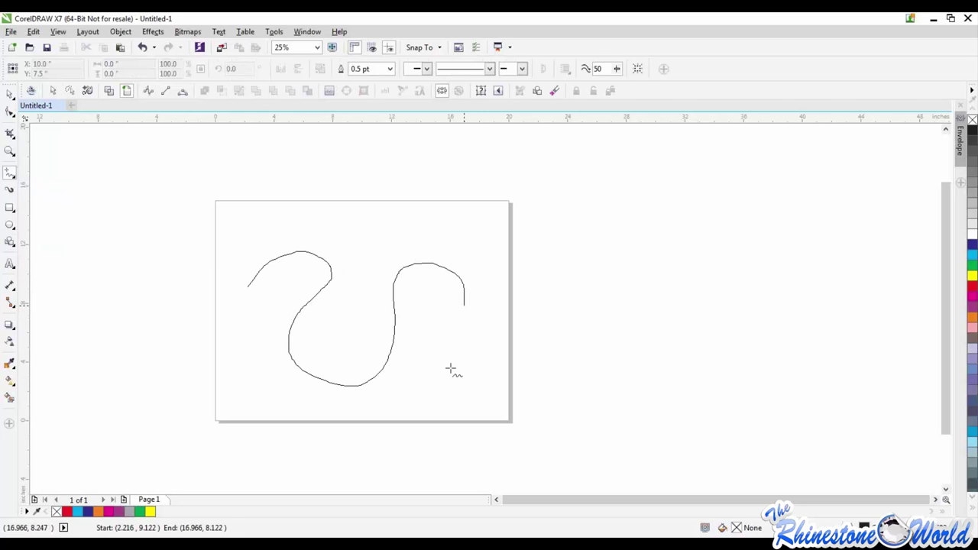
mouse_move(451, 370)
mouse_down()
mouse_move(517, 378)
mouse_move(562, 305)
mouse_move(532, 258)
mouse_move(508, 227)
mouse_up()
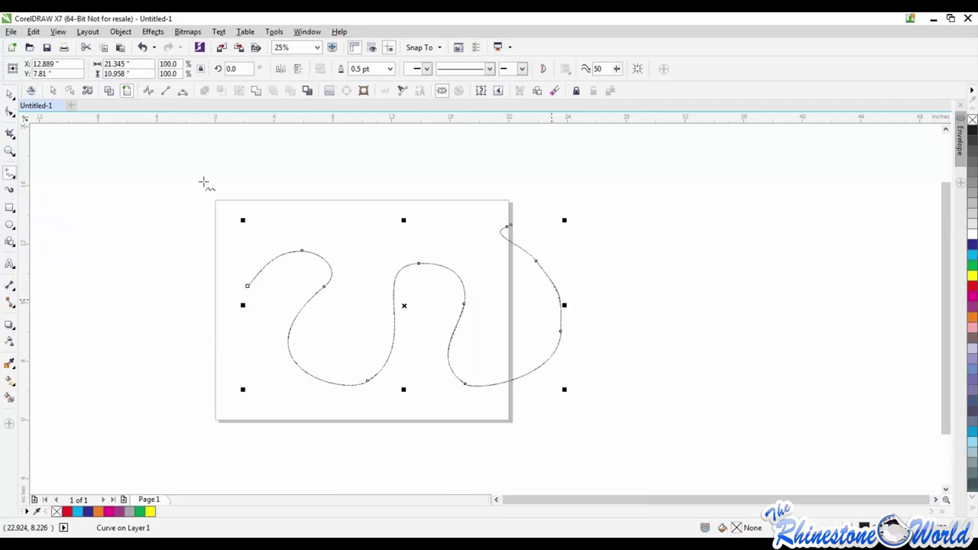
click(9, 95)
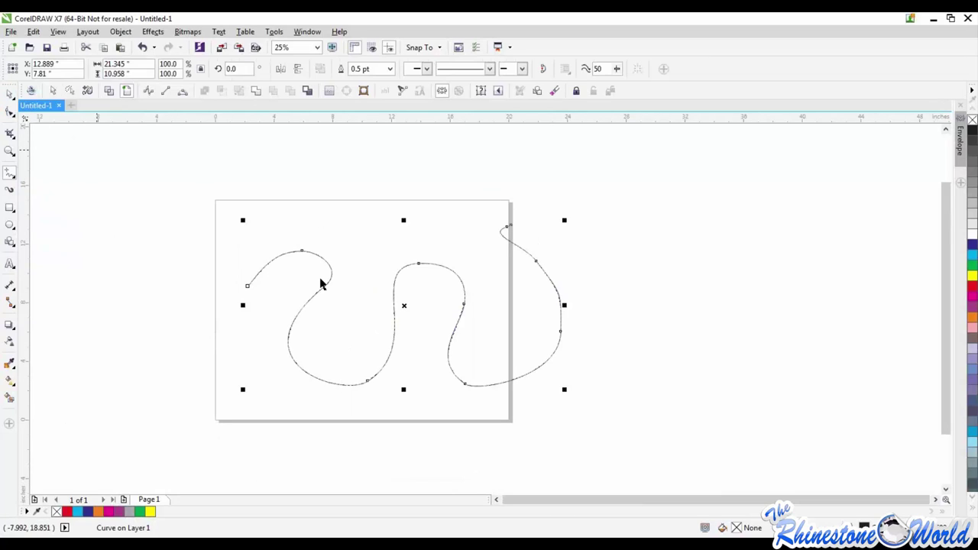
drag(319, 294, 301, 175)
click(192, 257)
click(15, 176)
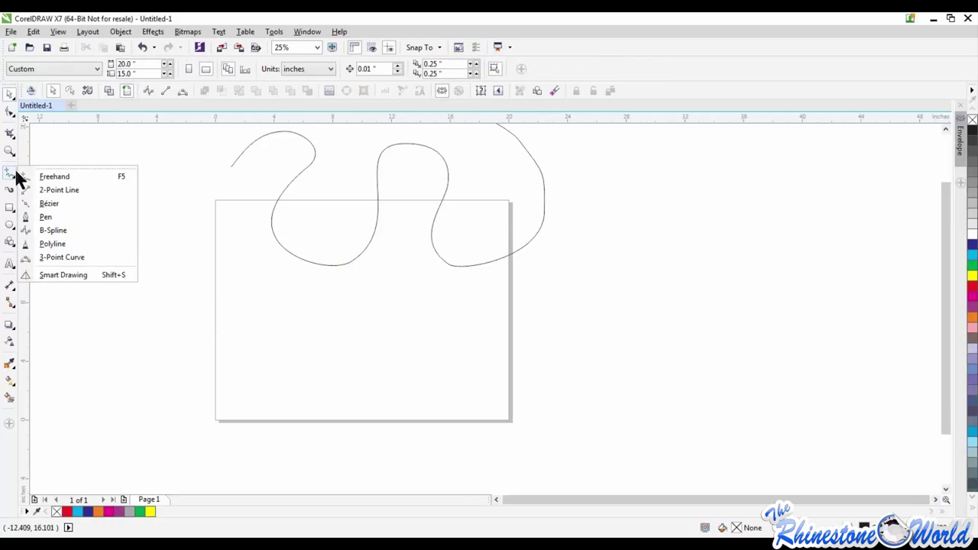
Draw two joined 2-Point lines from the page's left side up to the wavy curve's end.
click(49, 191)
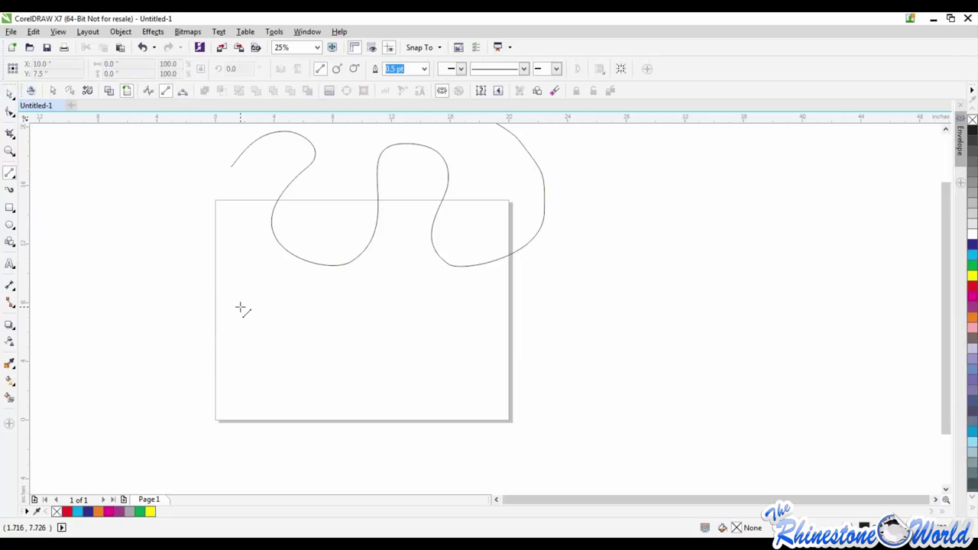
drag(240, 305, 430, 327)
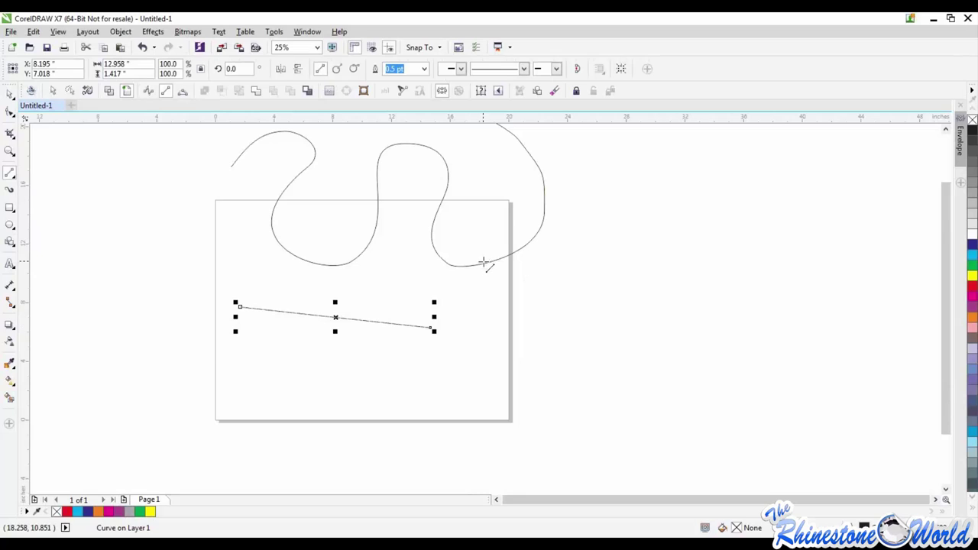
drag(484, 264, 430, 328)
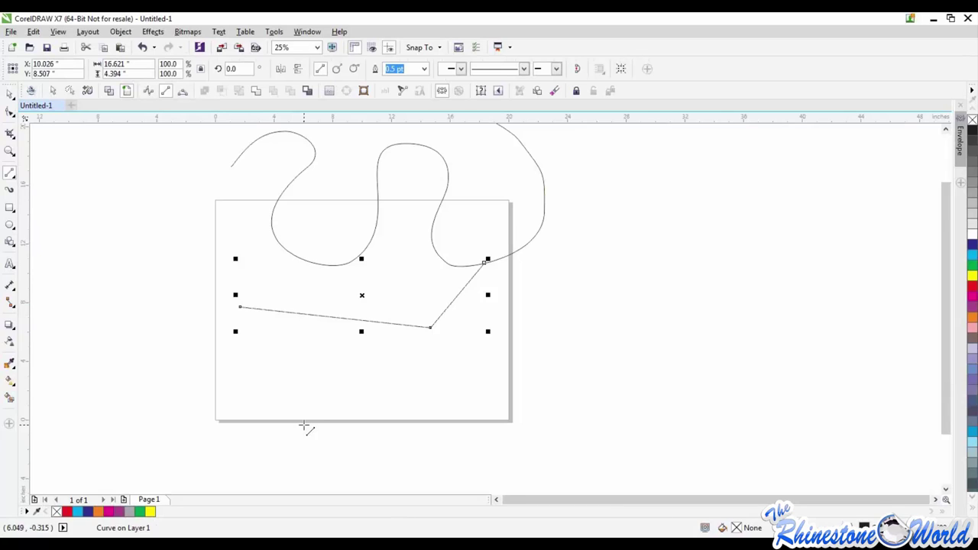
click(11, 175)
click(46, 175)
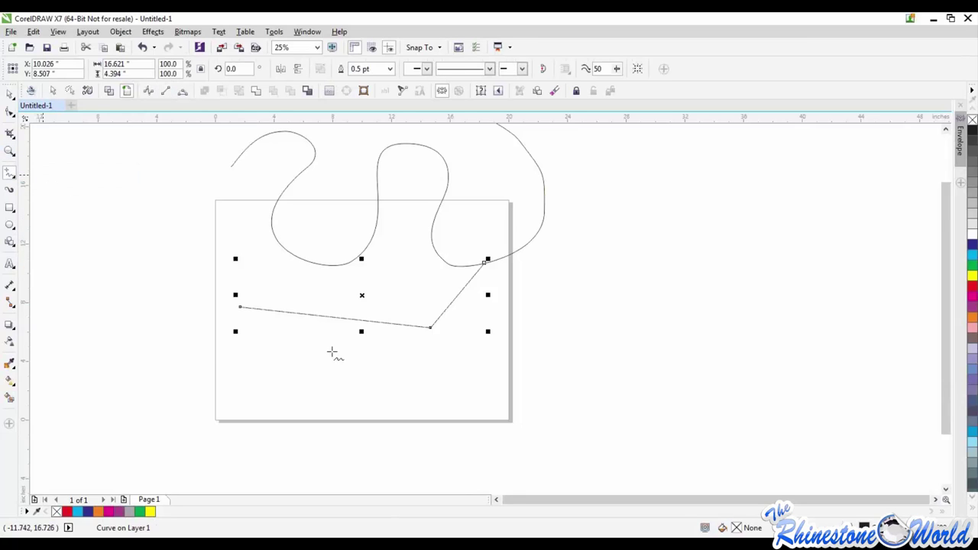
click(393, 397)
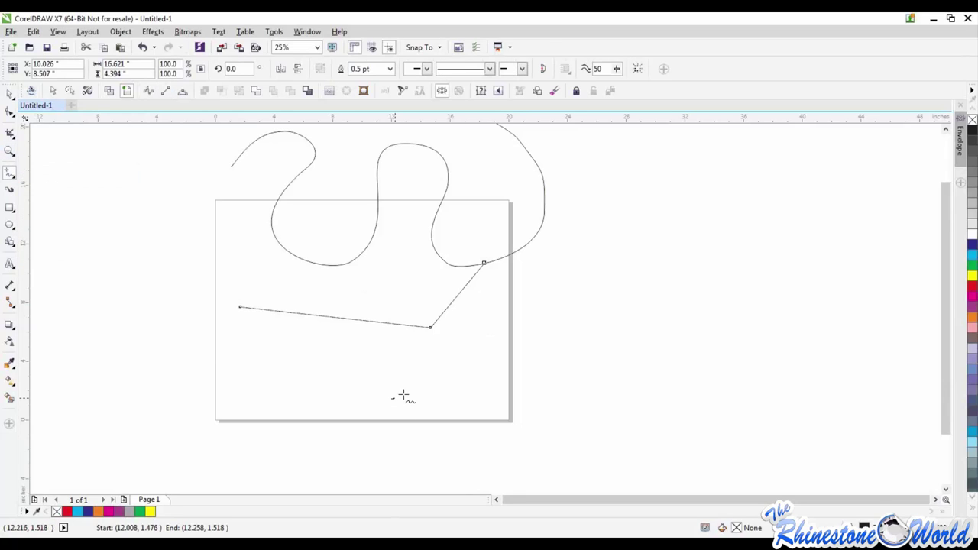
mouse_move(404, 395)
mouse_down()
mouse_move(449, 402)
mouse_move(453, 439)
mouse_move(419, 447)
mouse_move(368, 437)
mouse_move(338, 470)
mouse_move(335, 381)
mouse_move(357, 398)
mouse_move(399, 399)
mouse_up()
scroll(400, 398, up, 3)
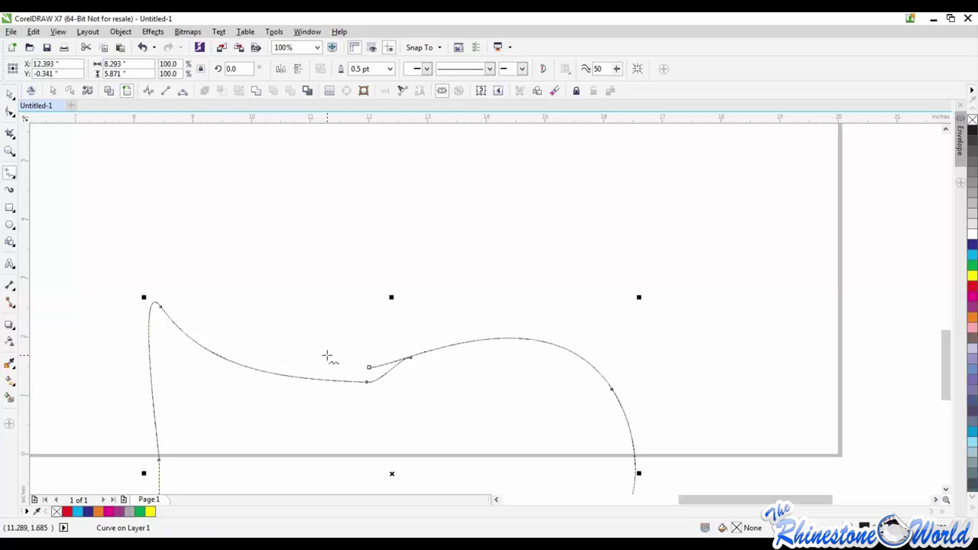
scroll(328, 352, down, 3)
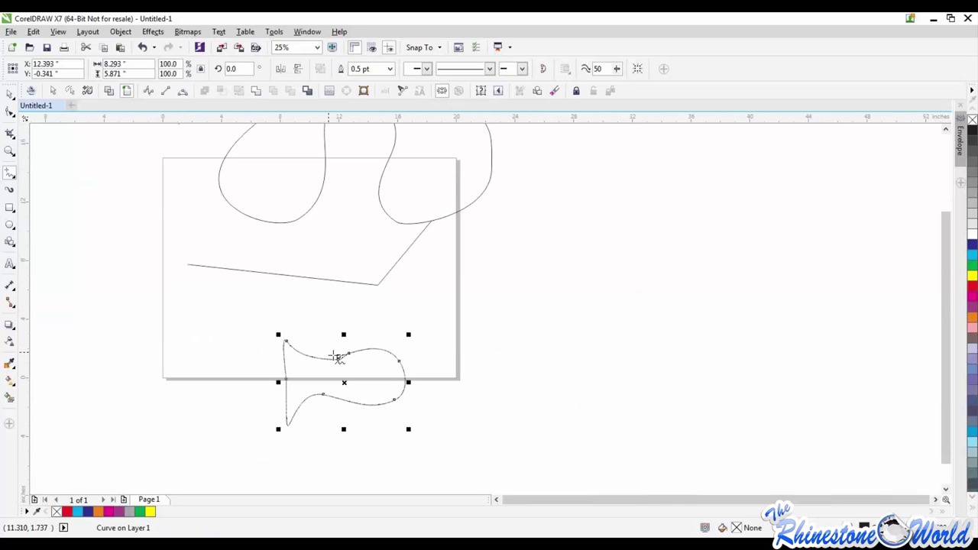
click(10, 95)
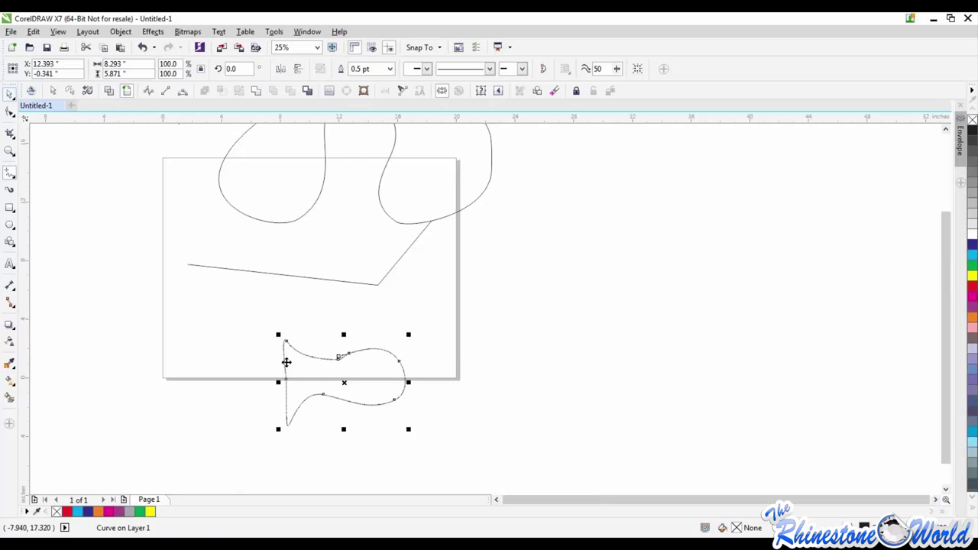
click(454, 382)
scroll(318, 367, up, 1)
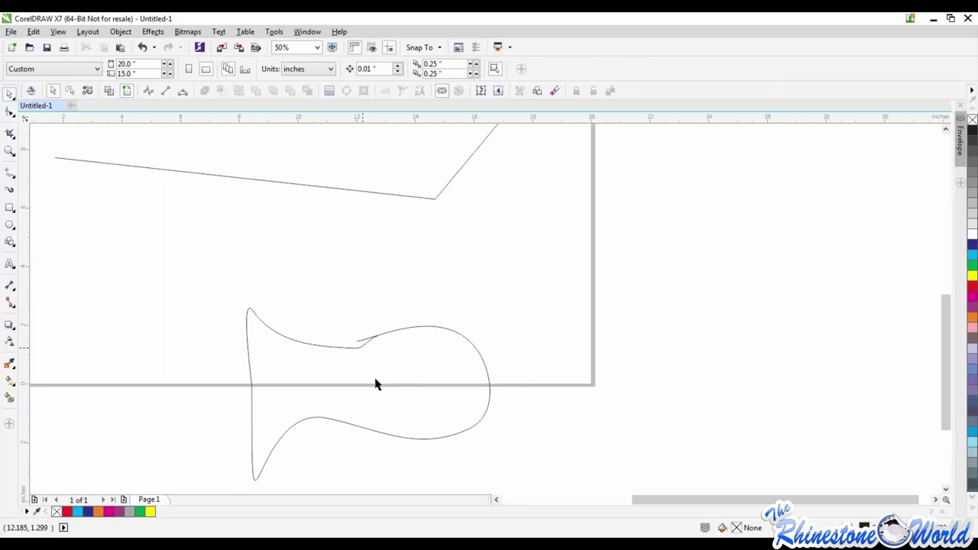
click(479, 400)
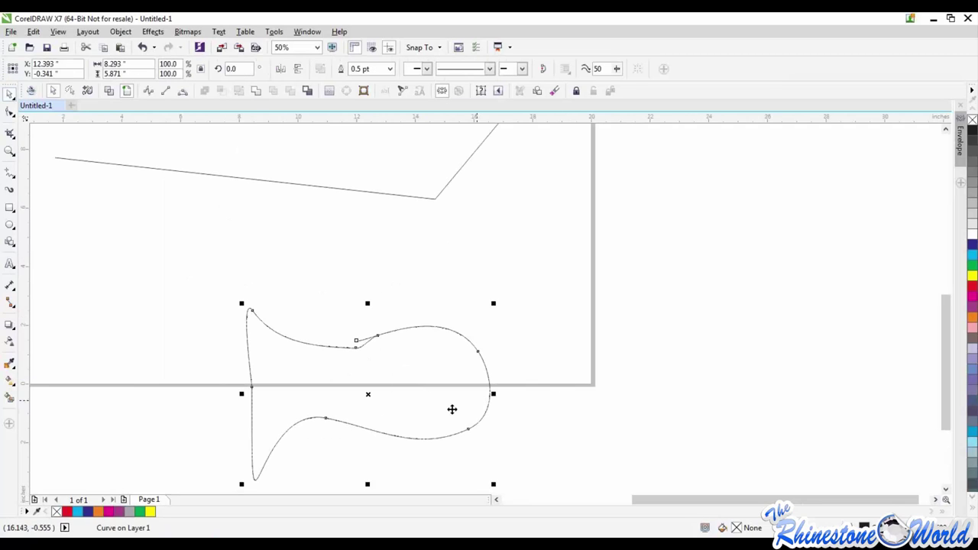
key(Delete)
scroll(482, 359, down, 1)
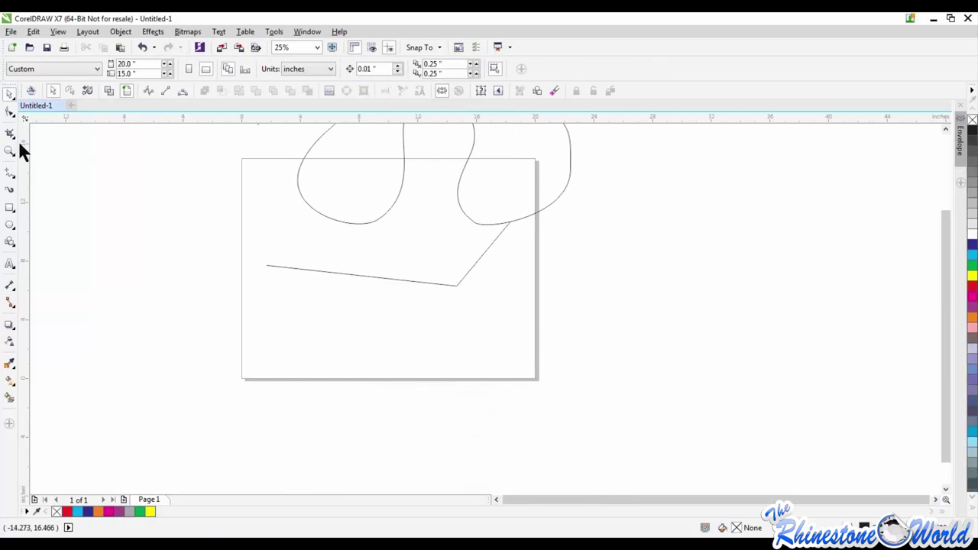
Place B-Spline control points for a wavy top edge running past the page's right side.
click(14, 176)
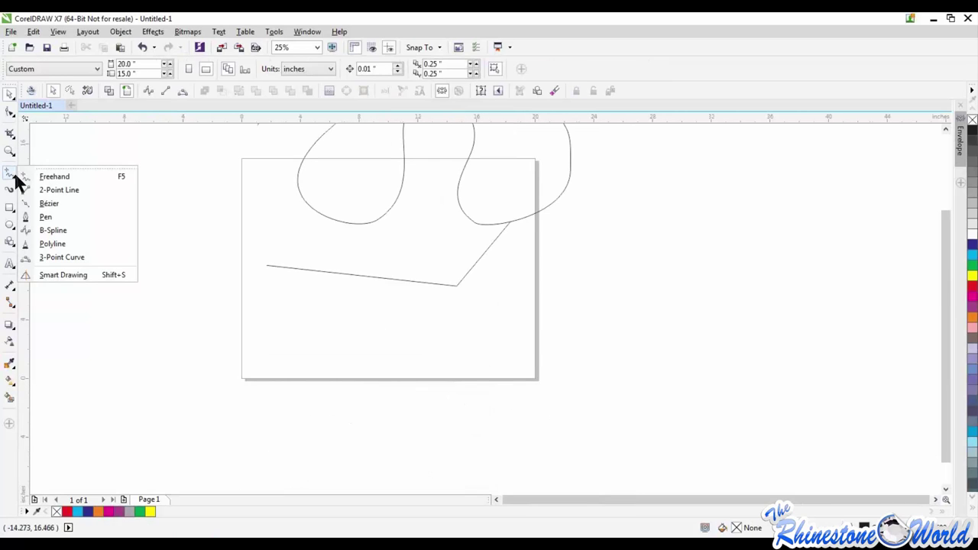
click(54, 230)
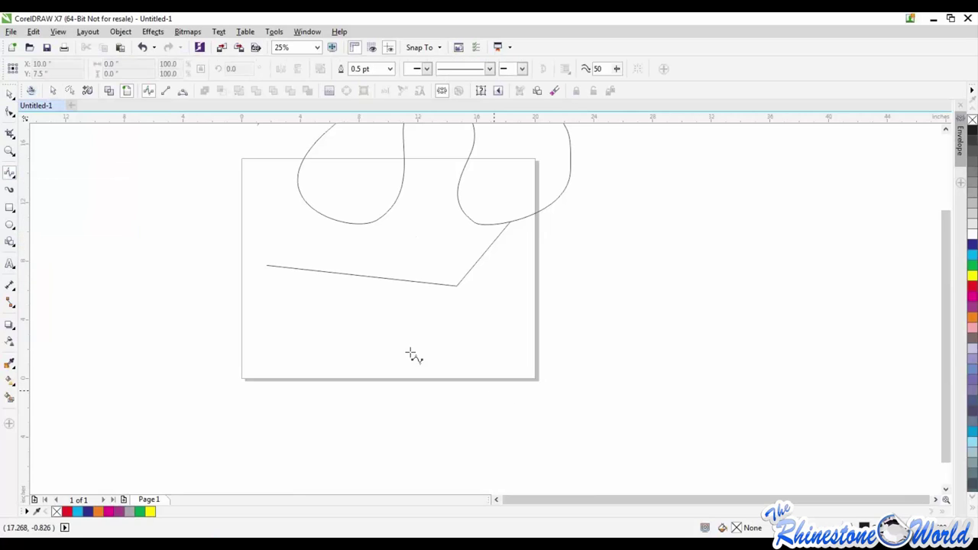
click(273, 336)
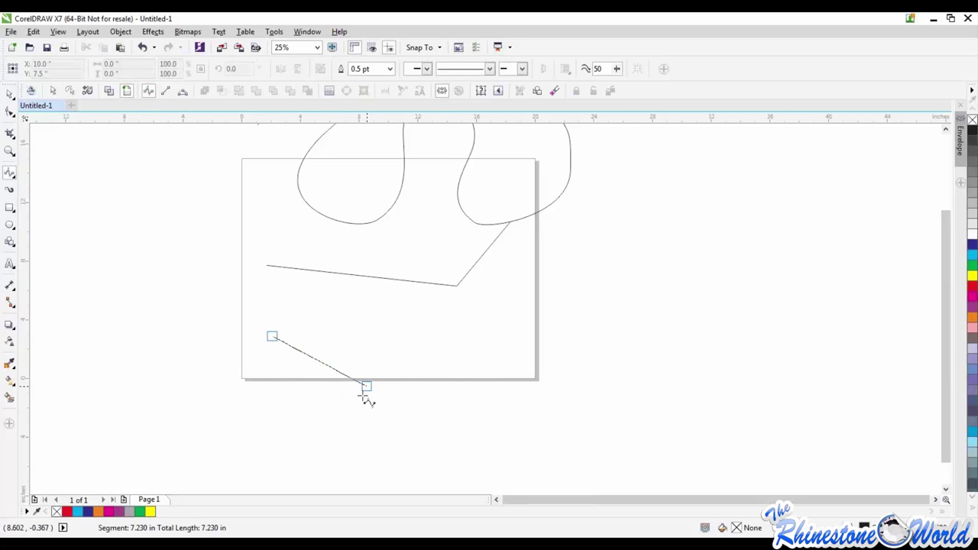
click(340, 385)
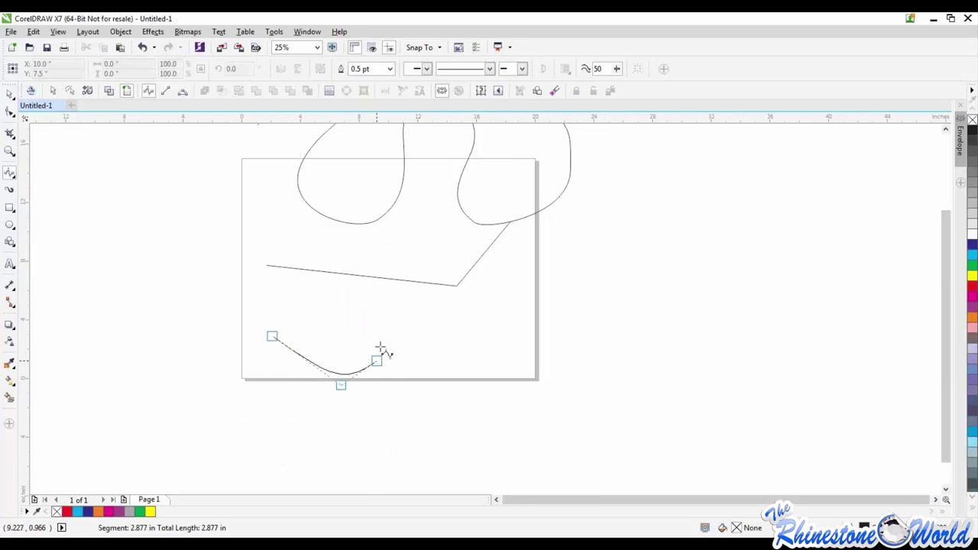
click(380, 321)
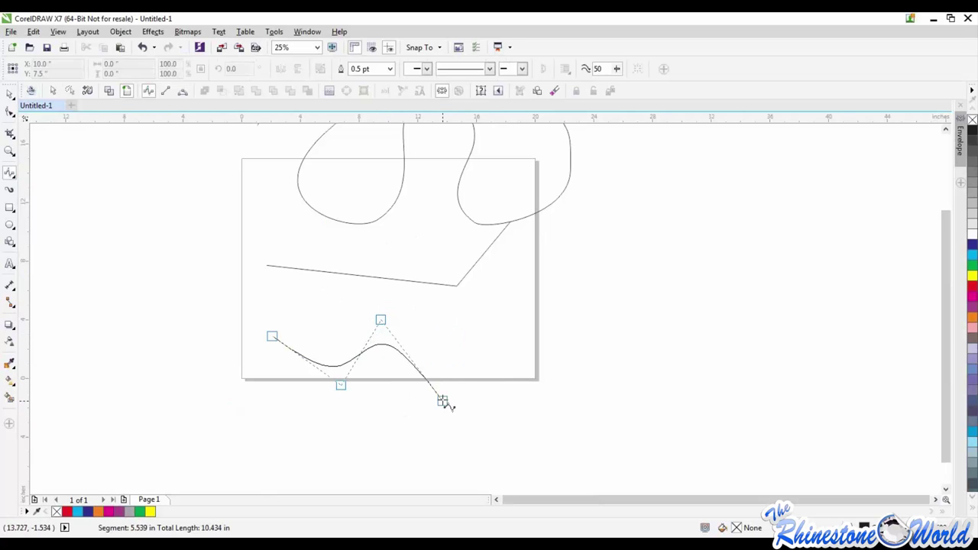
click(446, 395)
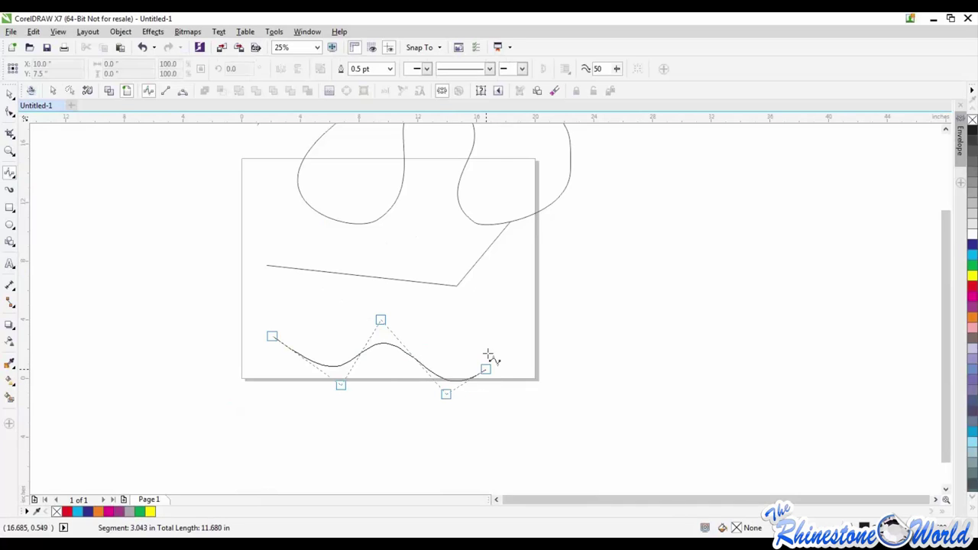
click(544, 390)
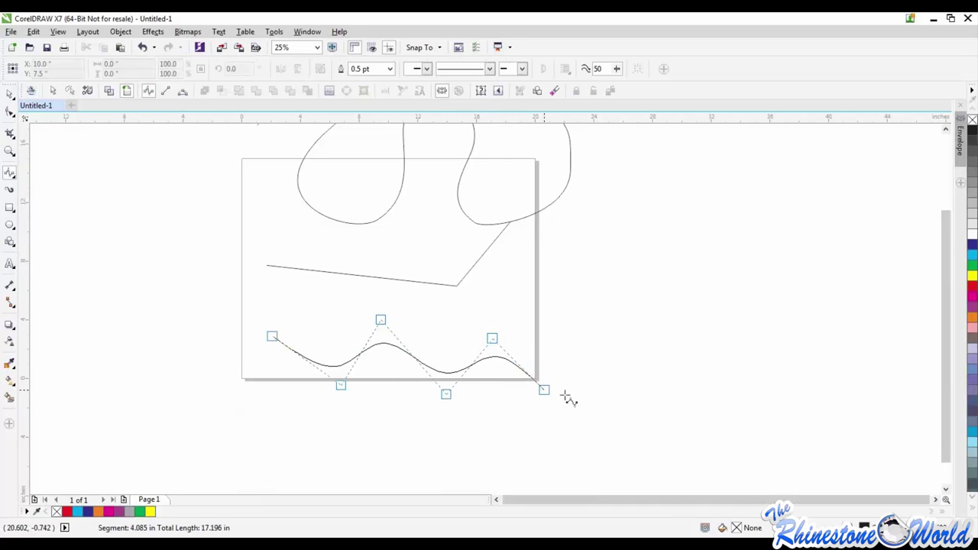
click(598, 338)
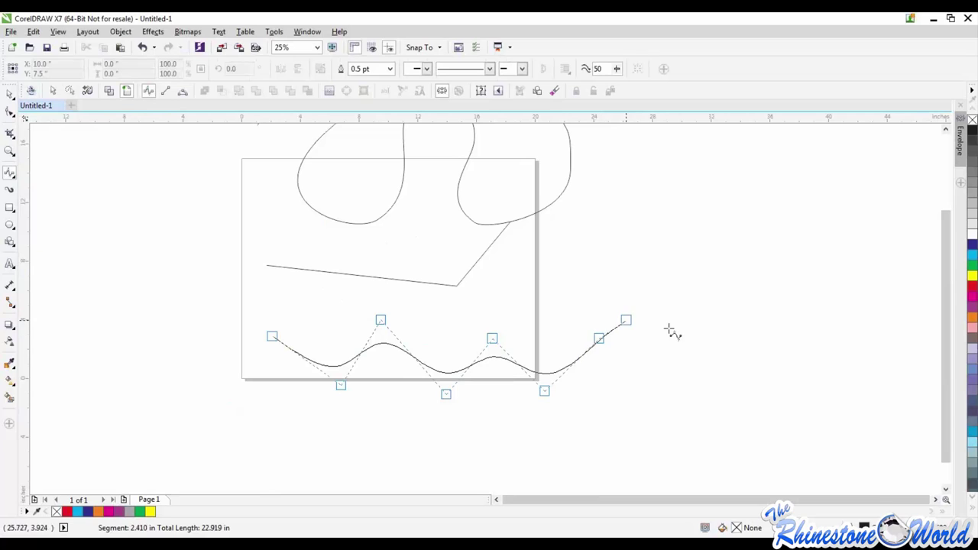
click(673, 354)
Swing the B-spline into a rounded bottom and close it at its starting point.
click(602, 454)
click(288, 430)
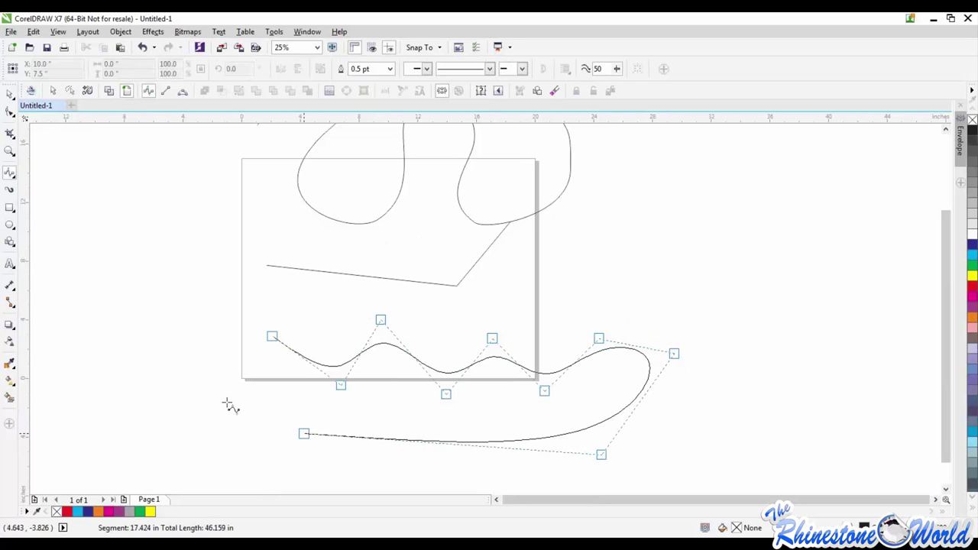
click(211, 343)
click(258, 308)
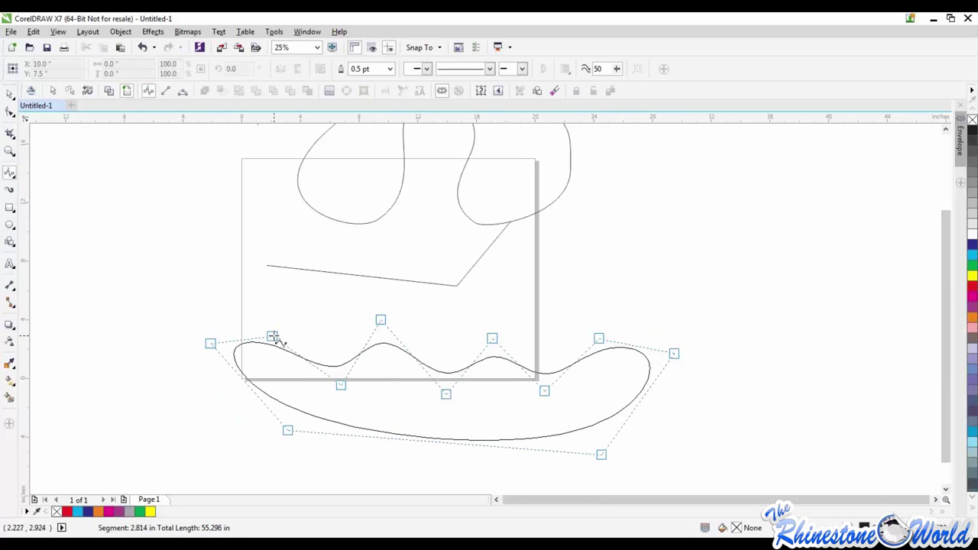
click(273, 337)
click(10, 95)
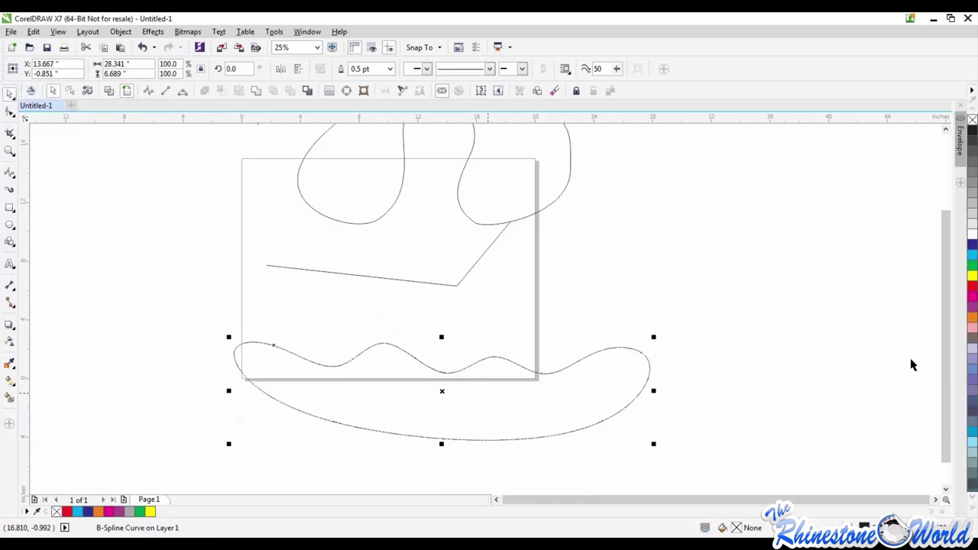
Fill the closed wavy shape with magenta from the colour palette.
click(972, 300)
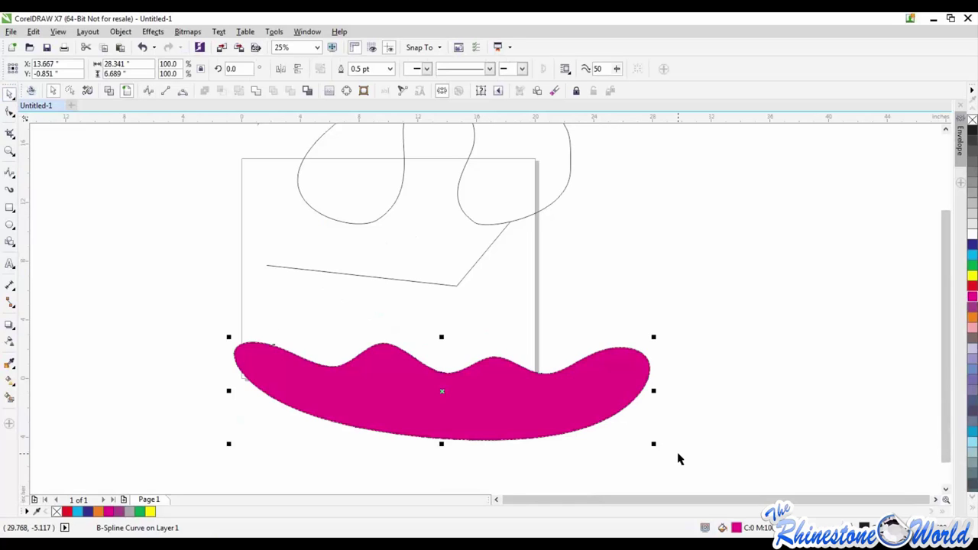
click(611, 395)
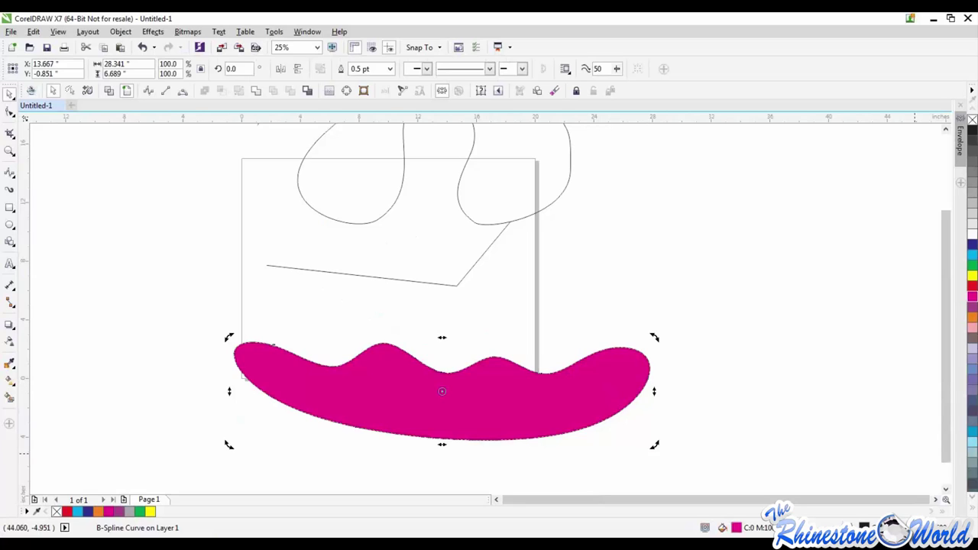
click(588, 395)
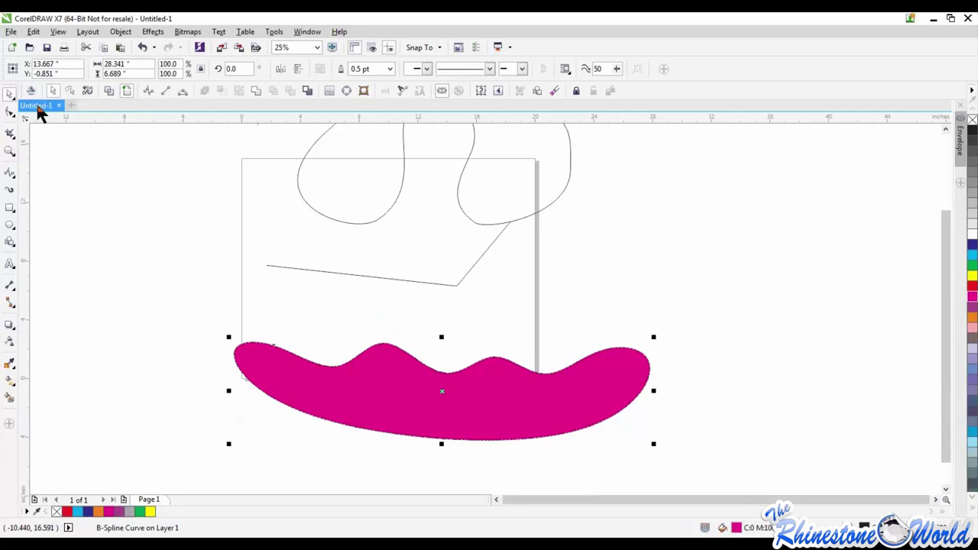
Save the drawing with Save As under the file name 'Test 1'.
click(12, 33)
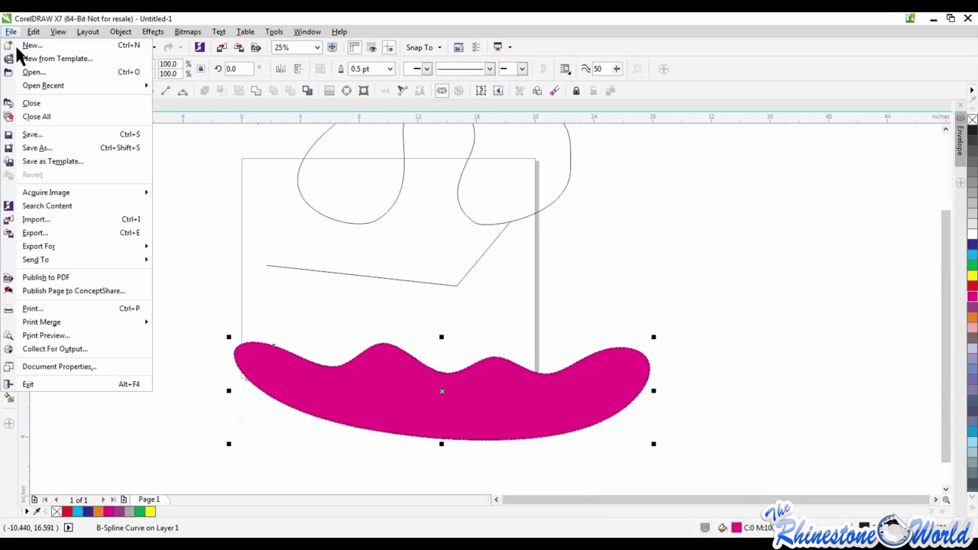
click(50, 149)
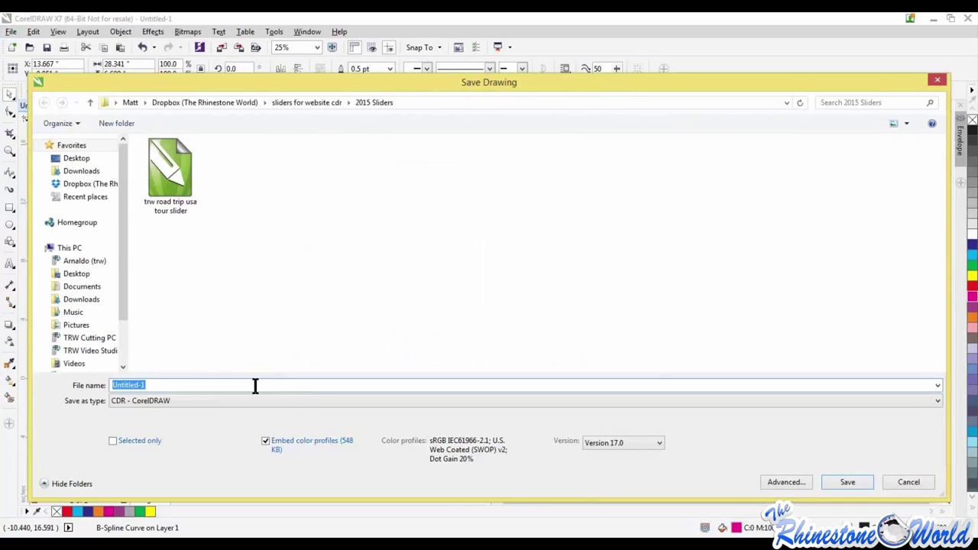
text(tEST)
key(BackSpace)
key(BackSpace)
key(BackSpace)
key(BackSpace)
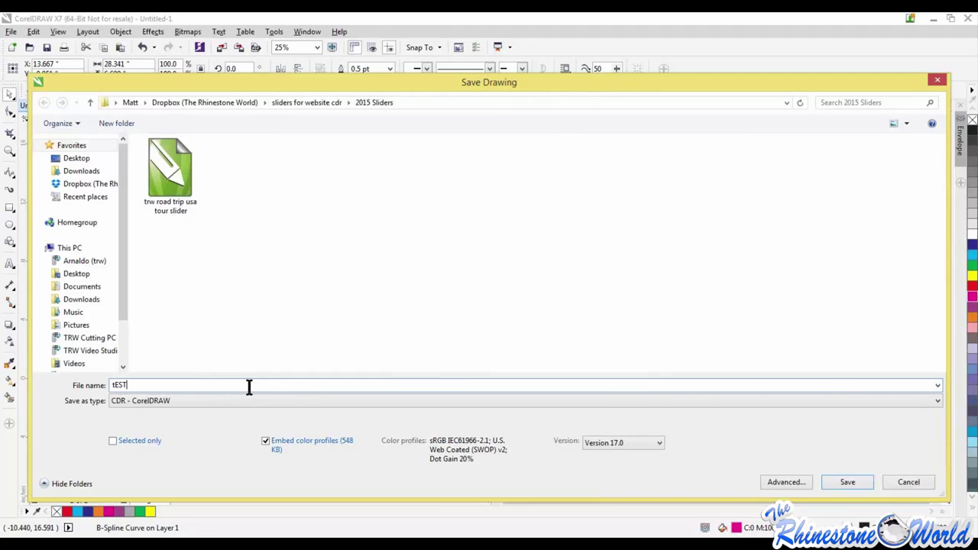
text(Test 1)
click(840, 486)
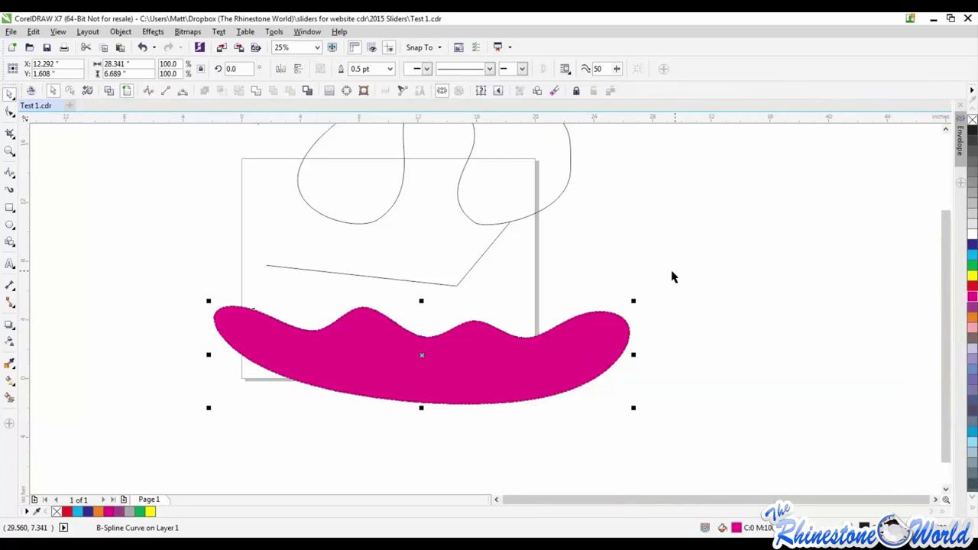
Select the magenta wavy shape and delete it.
click(713, 320)
scroll(690, 316, down, 2)
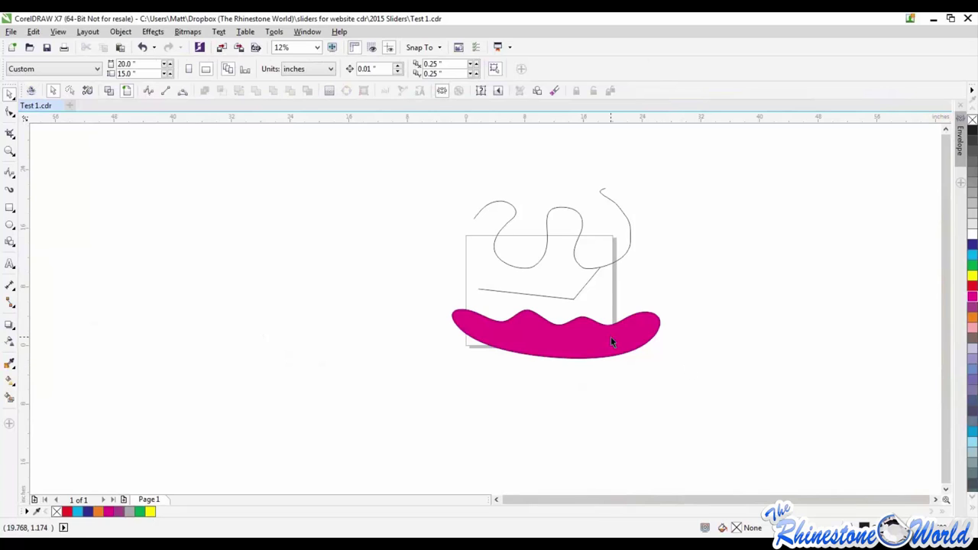
click(642, 355)
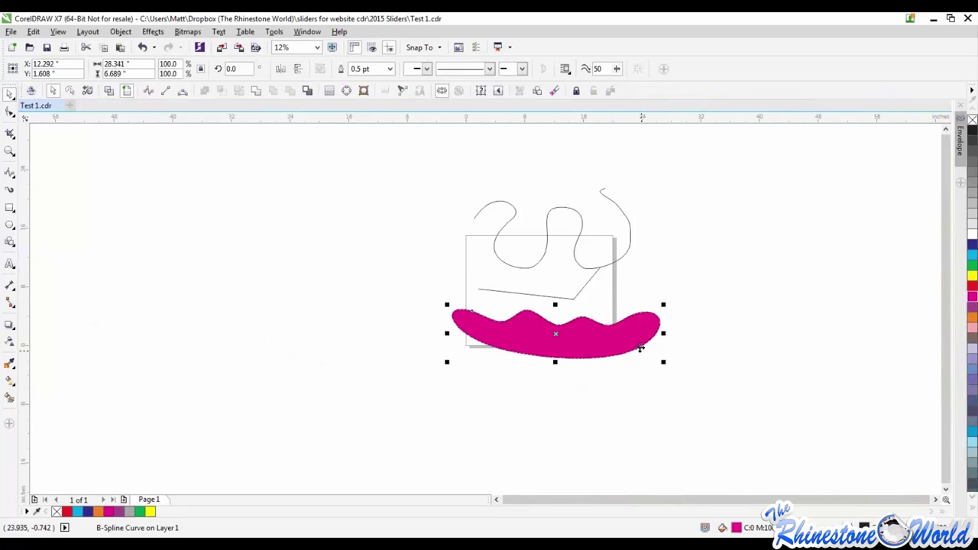
scroll(642, 351, up, 2)
key(Delete)
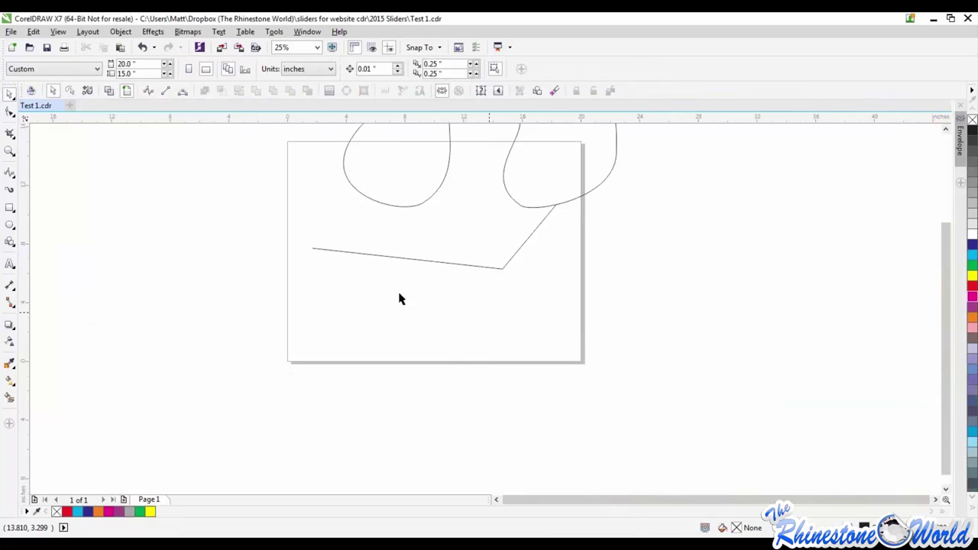
Draw an open wavy B-Spline line from the page's lower left past its right edge.
click(9, 173)
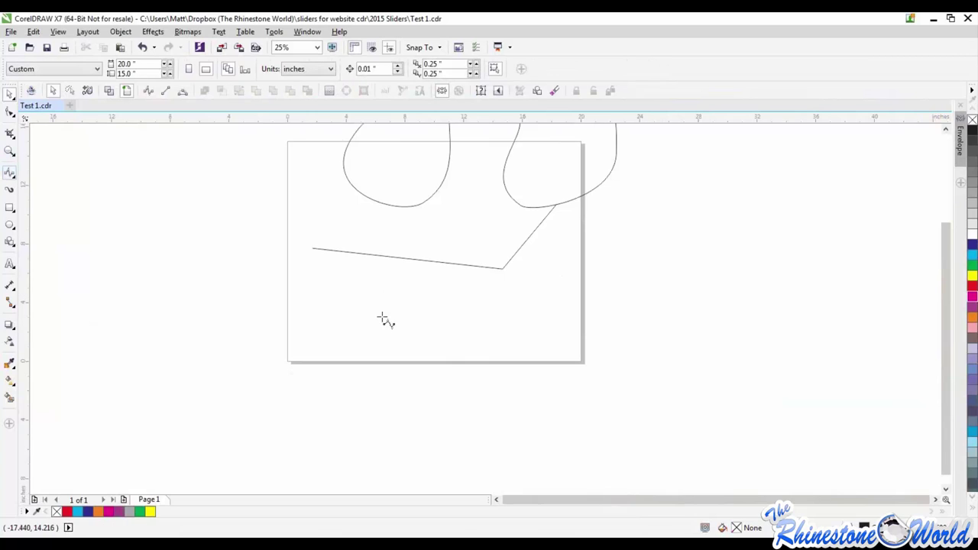
click(301, 311)
click(362, 288)
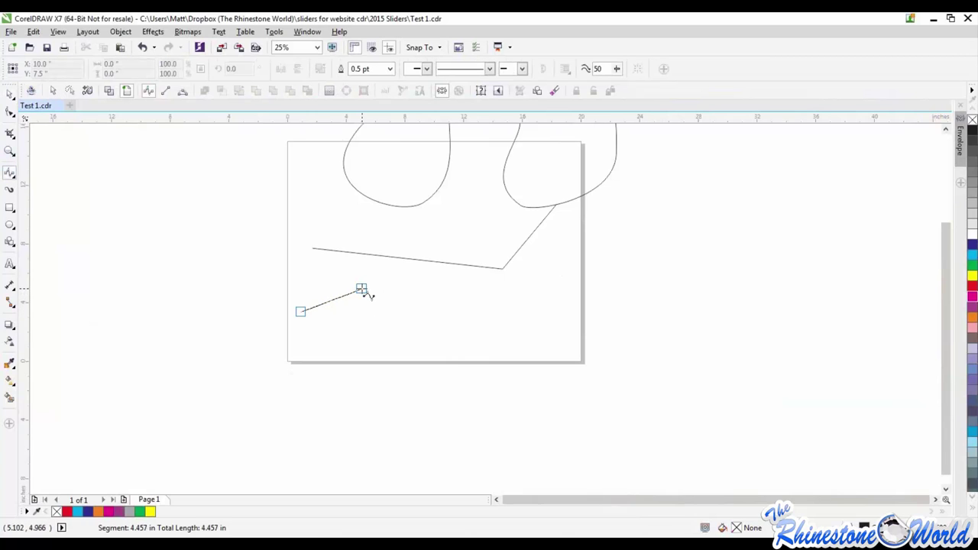
click(400, 338)
click(451, 332)
click(469, 299)
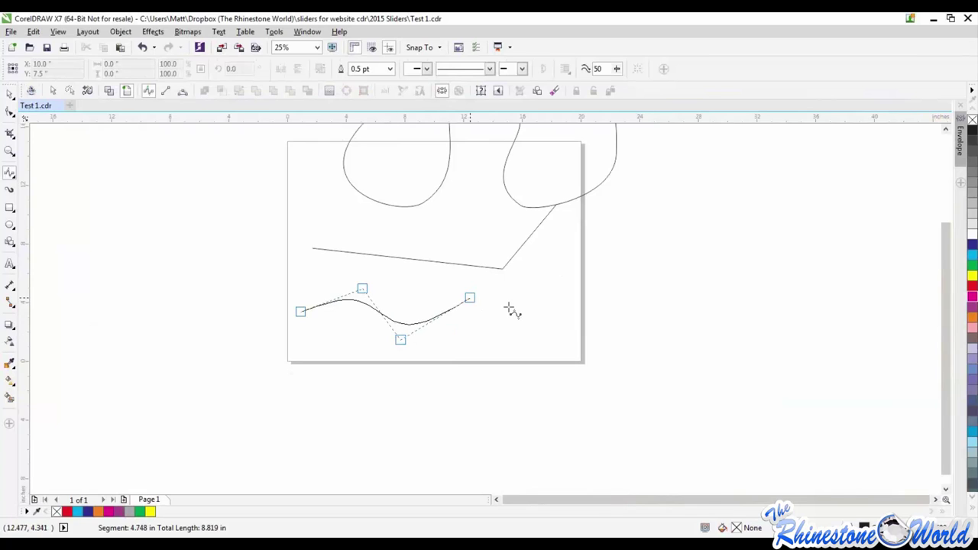
click(517, 344)
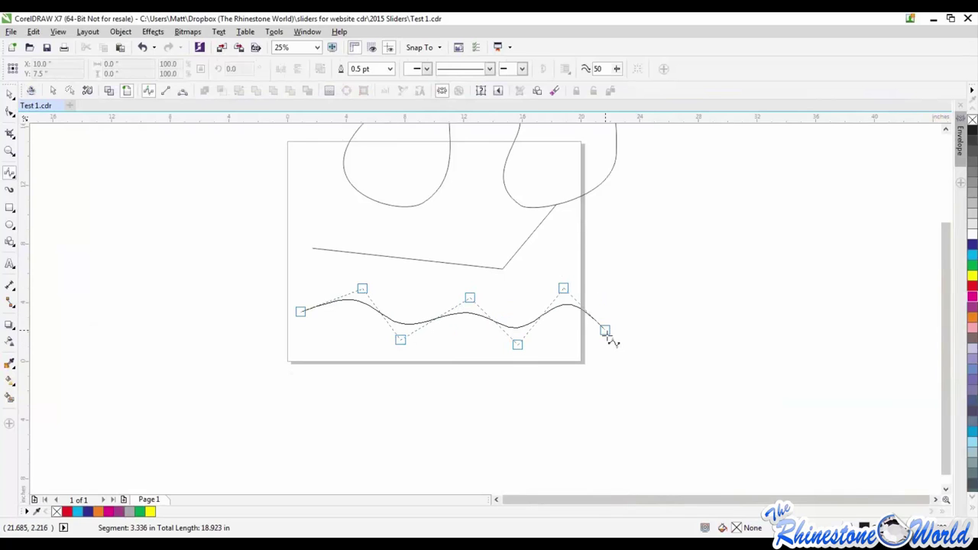
click(605, 334)
double_click(665, 309)
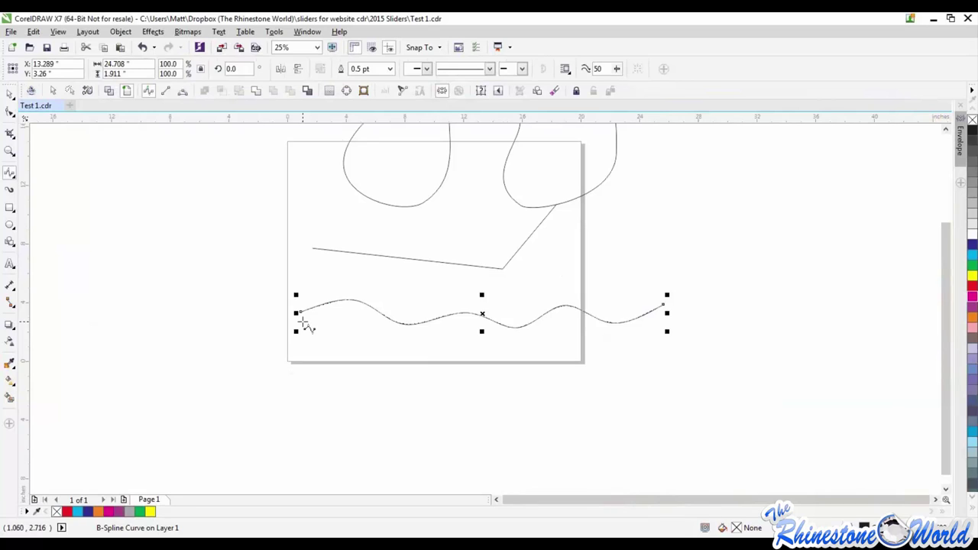
Move the wavy line down onto the page's bottom edge.
click(6, 94)
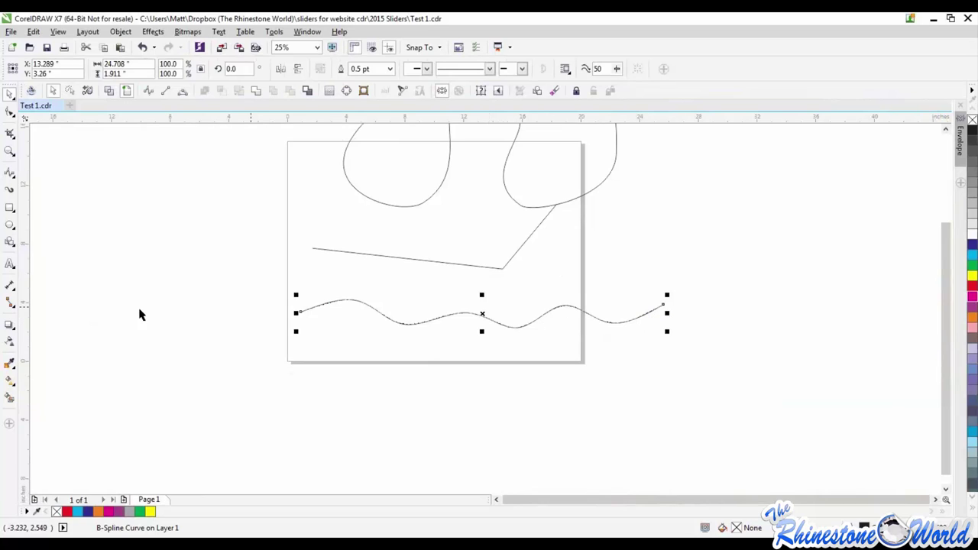
drag(506, 328, 451, 360)
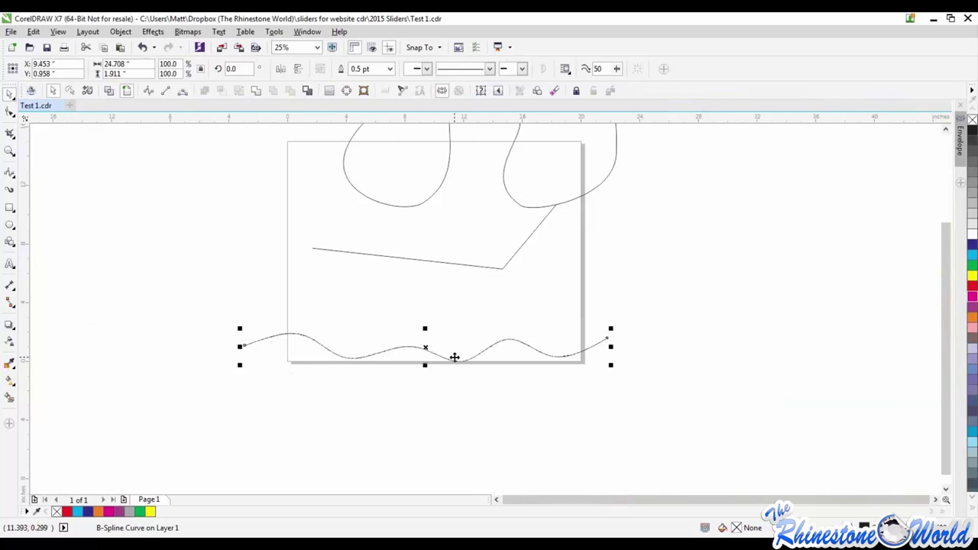
click(455, 395)
click(481, 349)
Delete the wavy line and draw a three-point arc below the page forming a valley.
key(Delete)
click(10, 175)
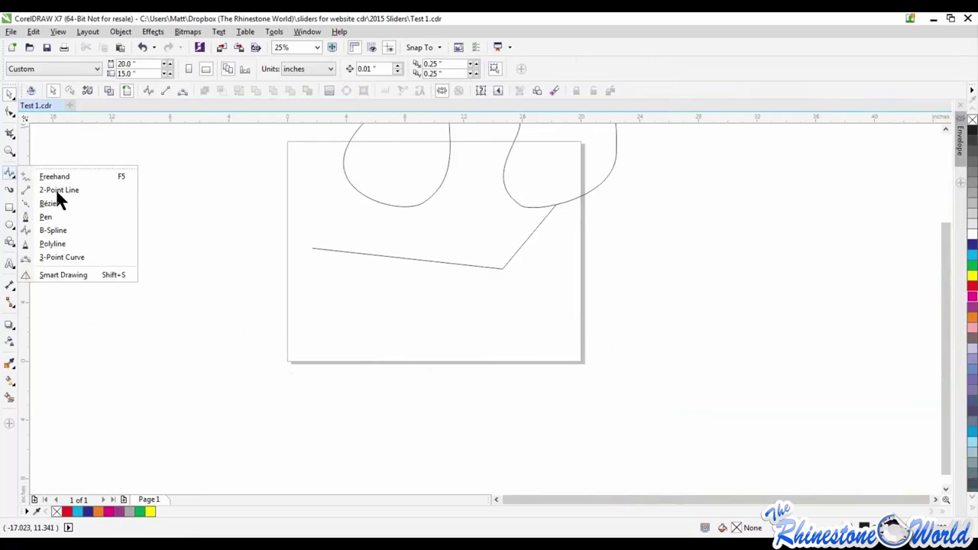
click(71, 258)
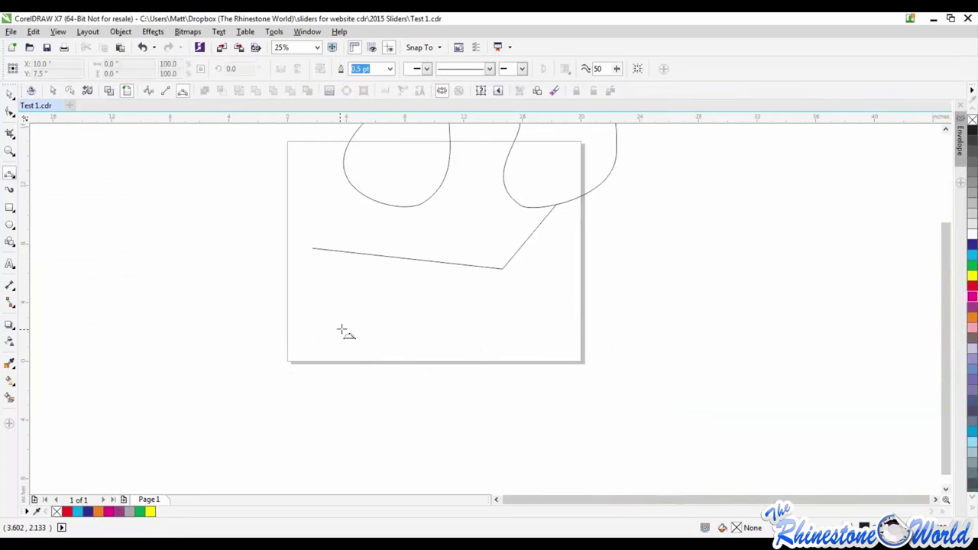
drag(338, 330, 655, 328)
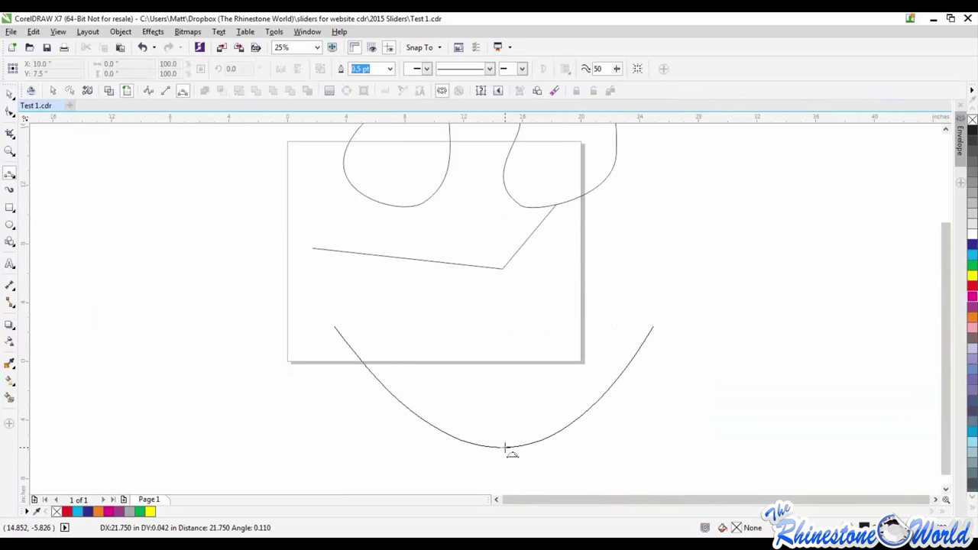
click(504, 447)
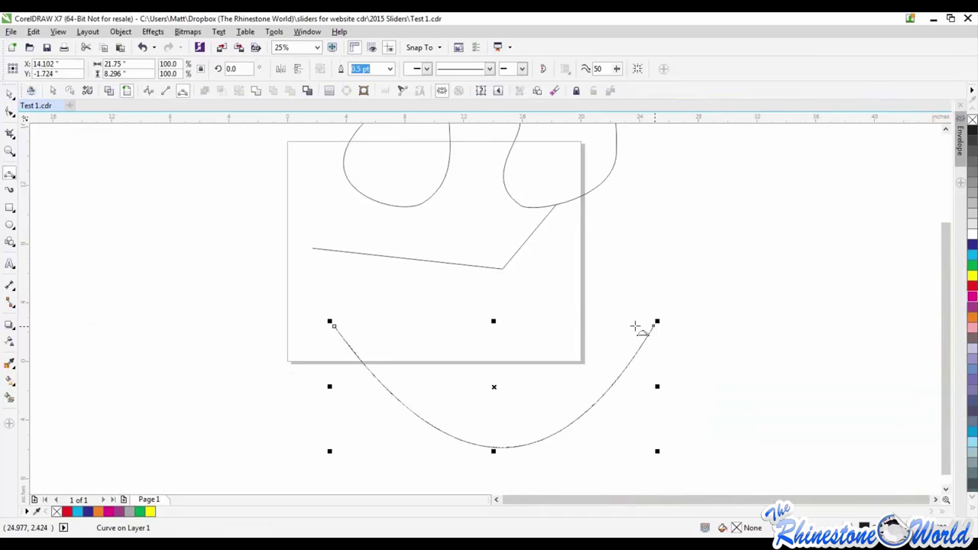
scroll(471, 311, down, 2)
scroll(749, 375, up, 2)
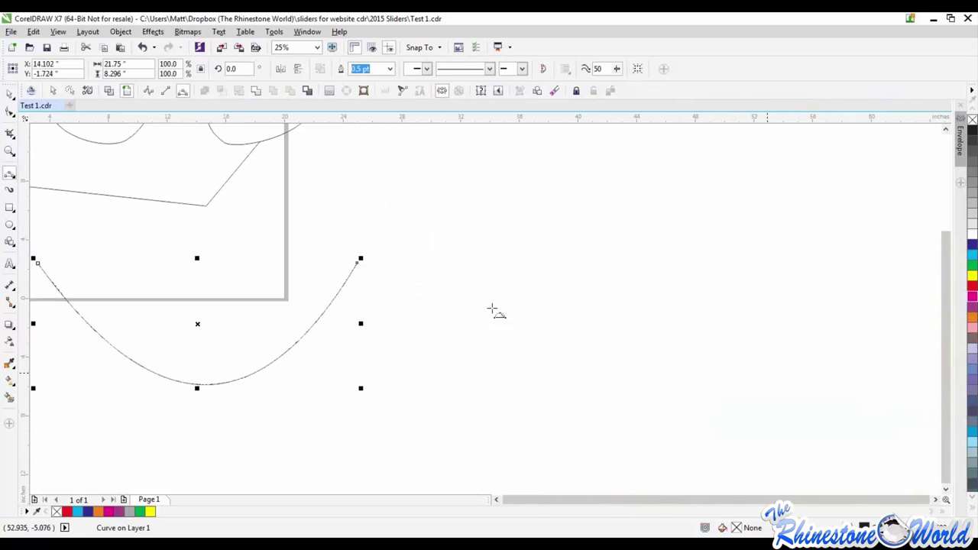
Add a second arc from the curve's right end and reshape it into a peak.
drag(357, 263, 732, 266)
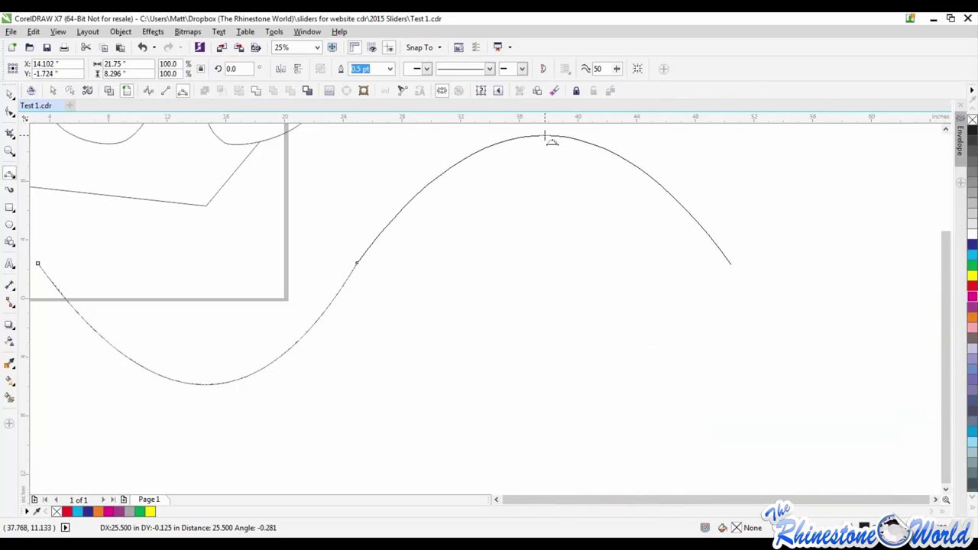
drag(546, 135, 545, 389)
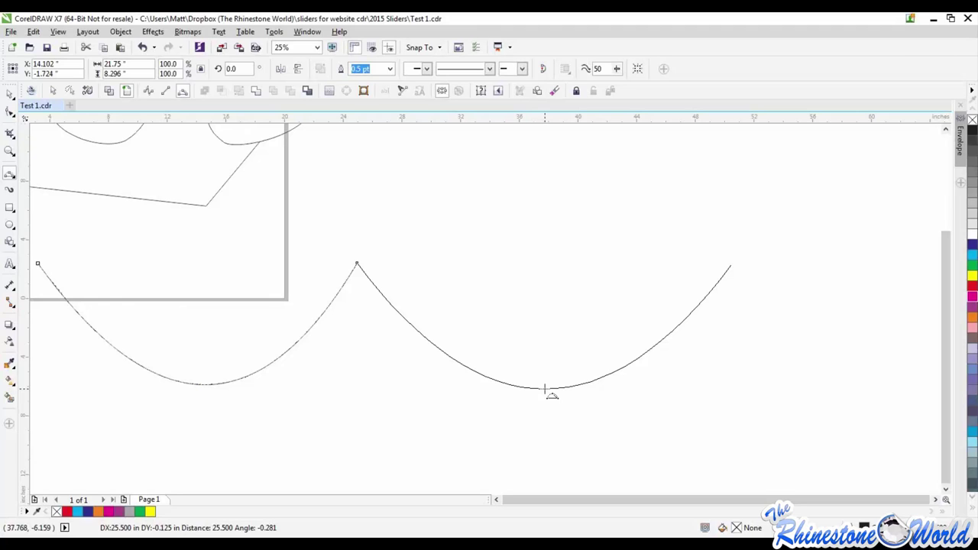
drag(545, 389, 564, 155)
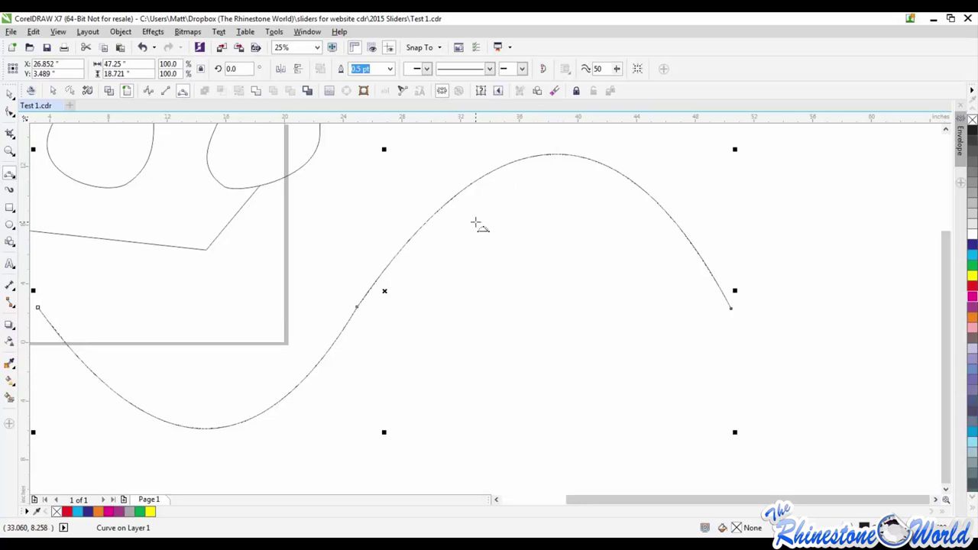
click(11, 178)
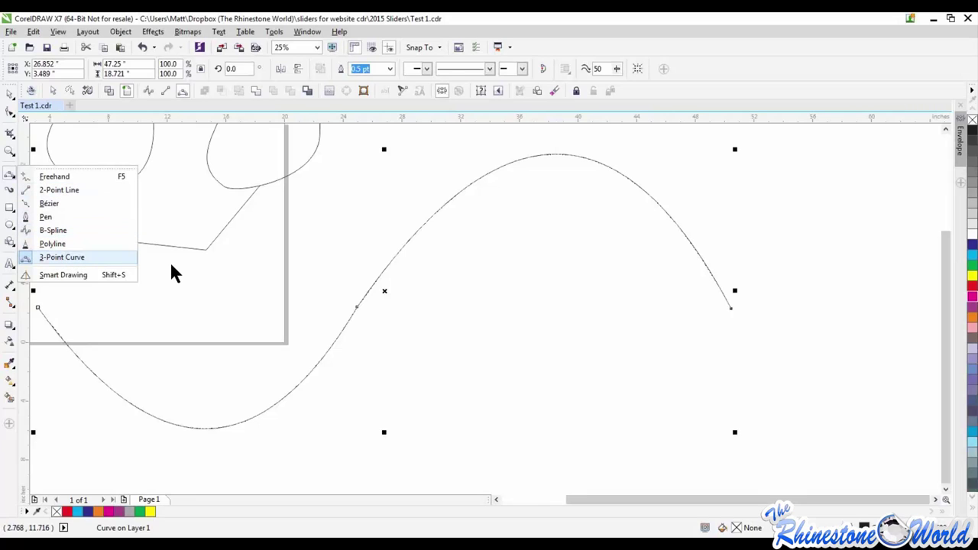
click(11, 96)
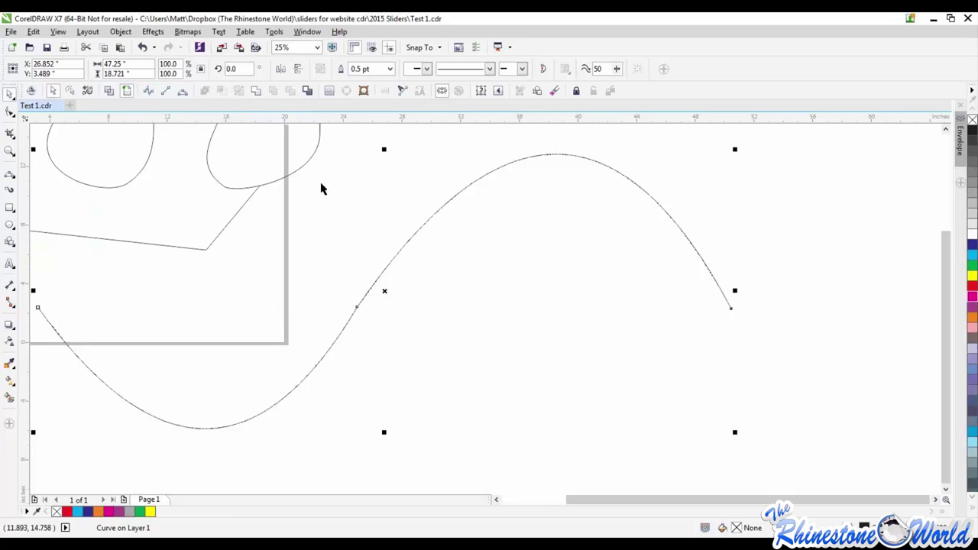
Select all three curves with Ctrl+A and delete them.
click(415, 283)
scroll(415, 283, down, 1)
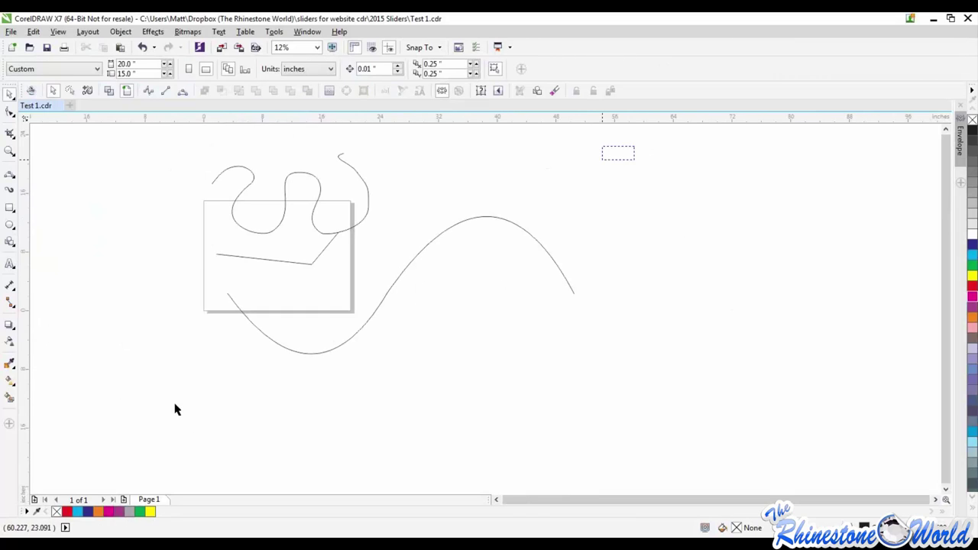
key(ctrl+a)
key(Delete)
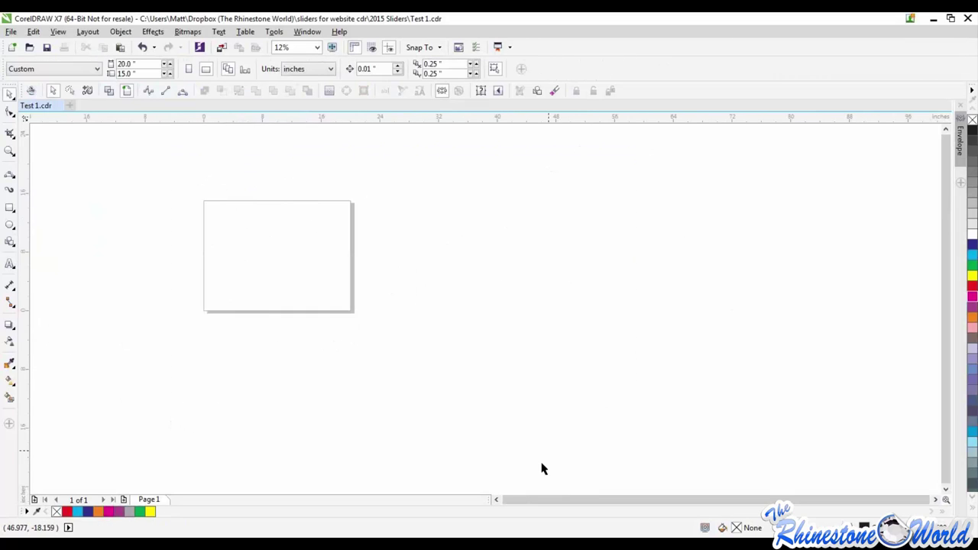
scroll(541, 466, down, 1)
scroll(426, 368, up, 1)
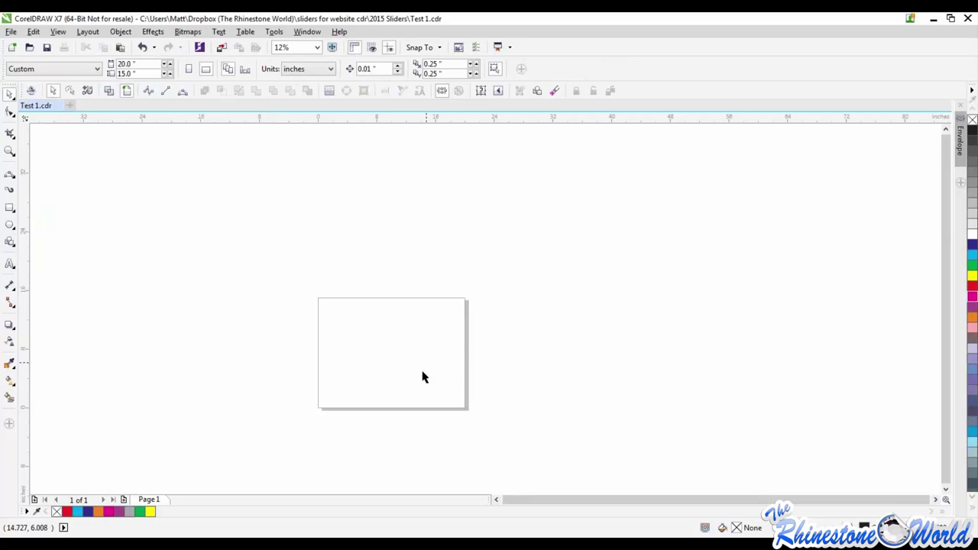
scroll(425, 376, up, 1)
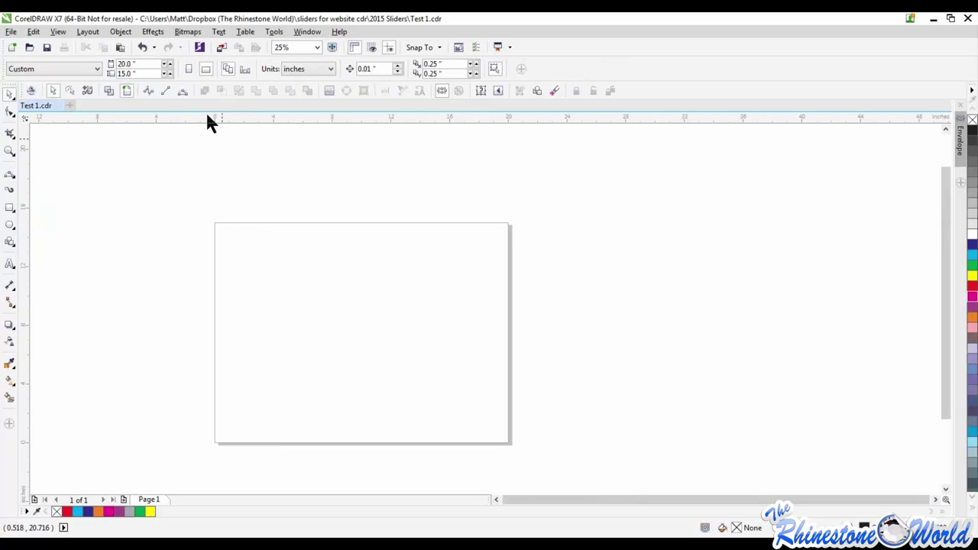
Draw a small rectangle upper-left and a larger overlapping one lower-right.
click(10, 207)
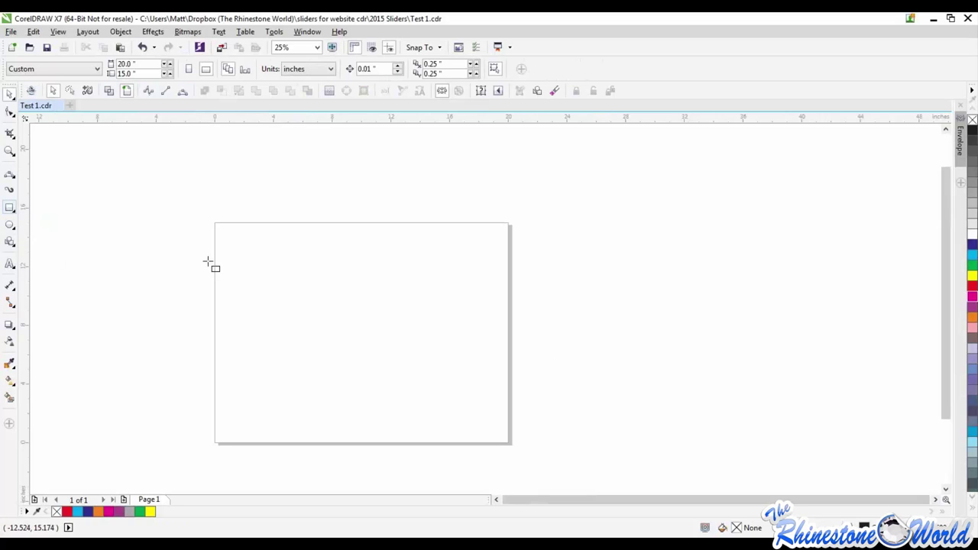
drag(244, 258, 327, 329)
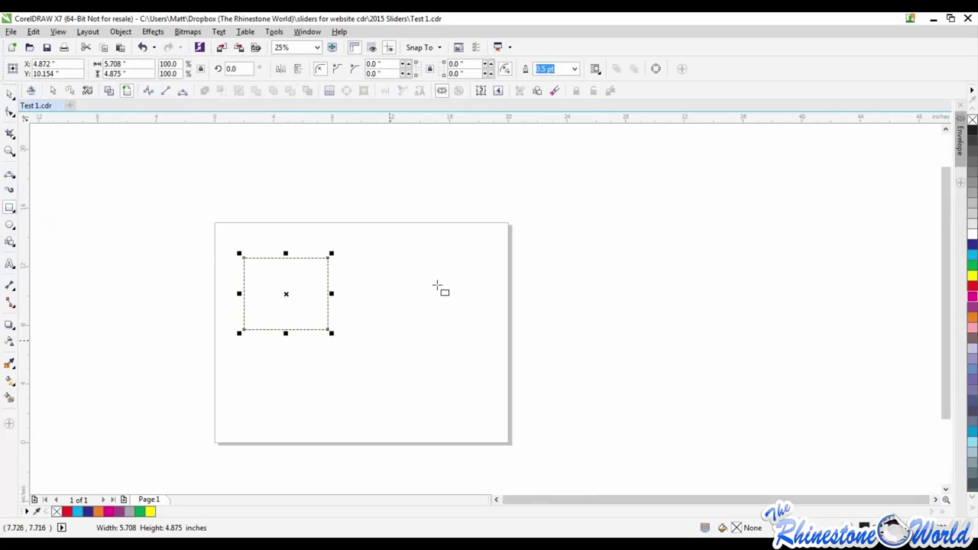
drag(432, 287, 286, 394)
click(9, 94)
key(Escape)
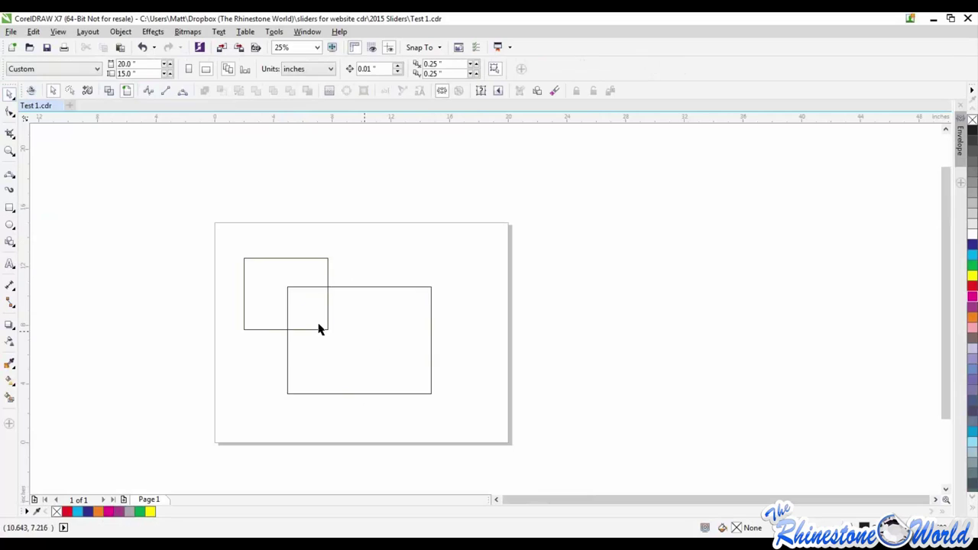
Select each rectangle in turn, then marquee-select both together.
scroll(319, 329, up, 1)
click(219, 242)
scroll(306, 268, down, 1)
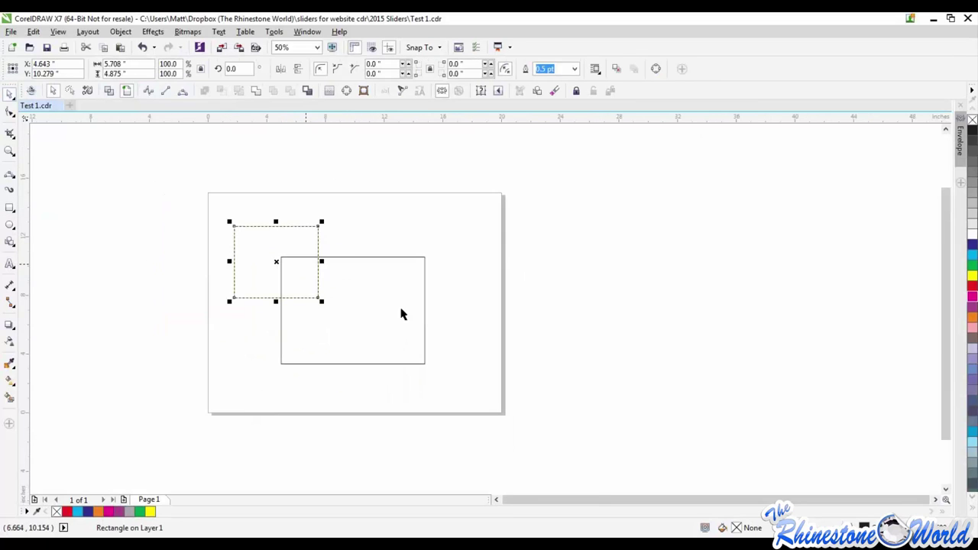
click(402, 312)
key(Escape)
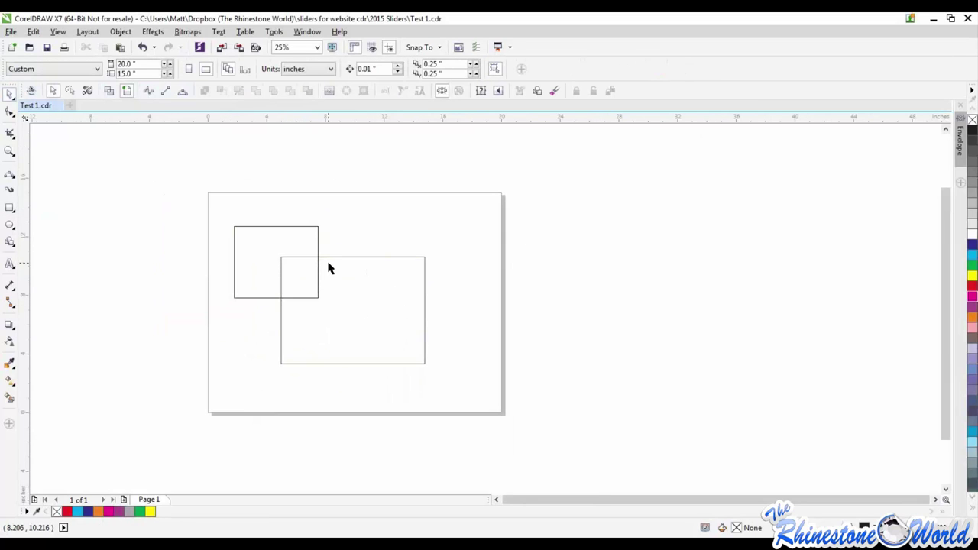
drag(489, 173, 145, 437)
Weld the two rectangles into one outline and shift the welded shape sideways.
click(124, 33)
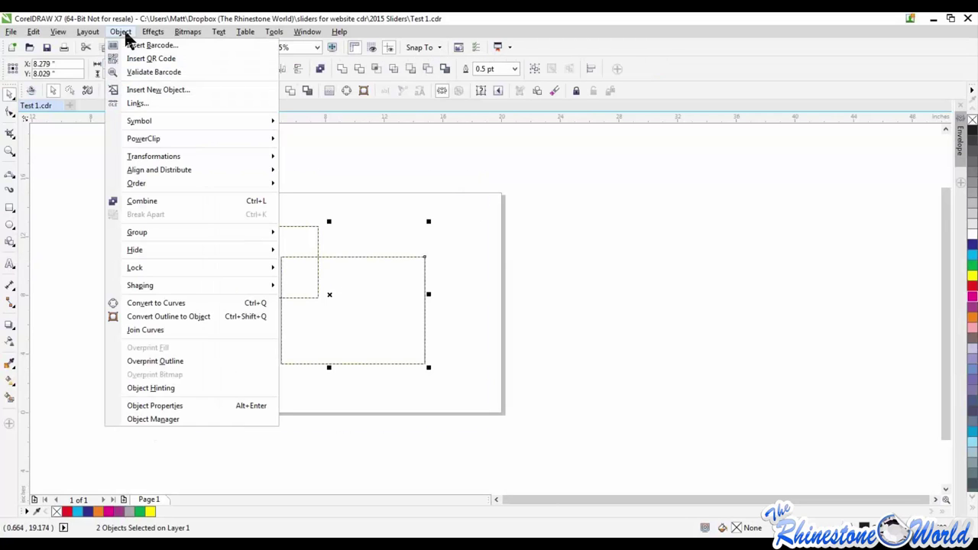
mouse_move(202, 284)
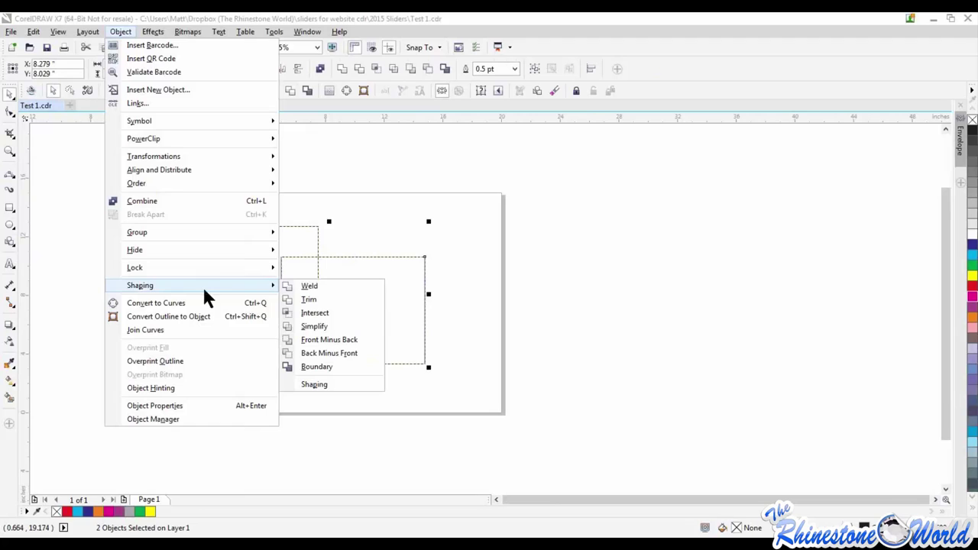
click(363, 289)
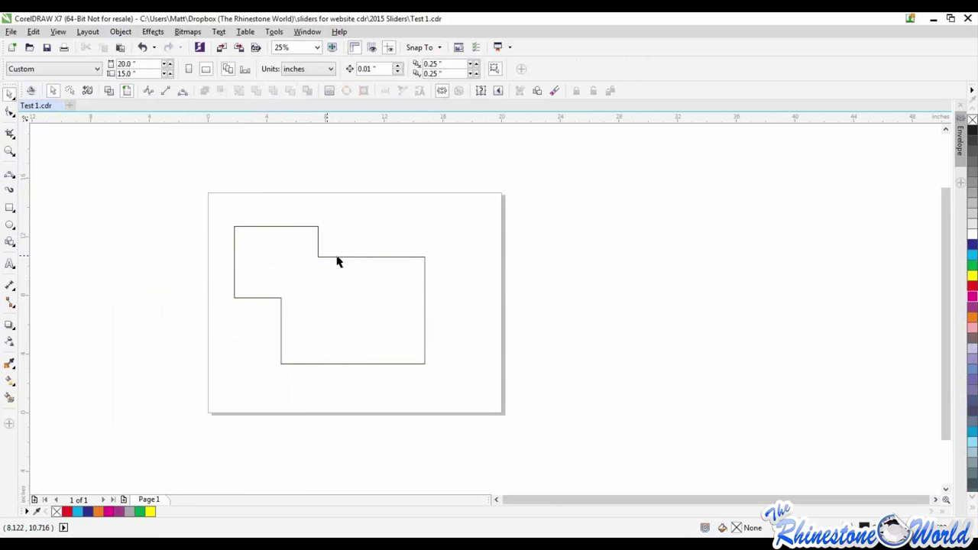
drag(329, 261, 364, 258)
scroll(352, 257, up, 1)
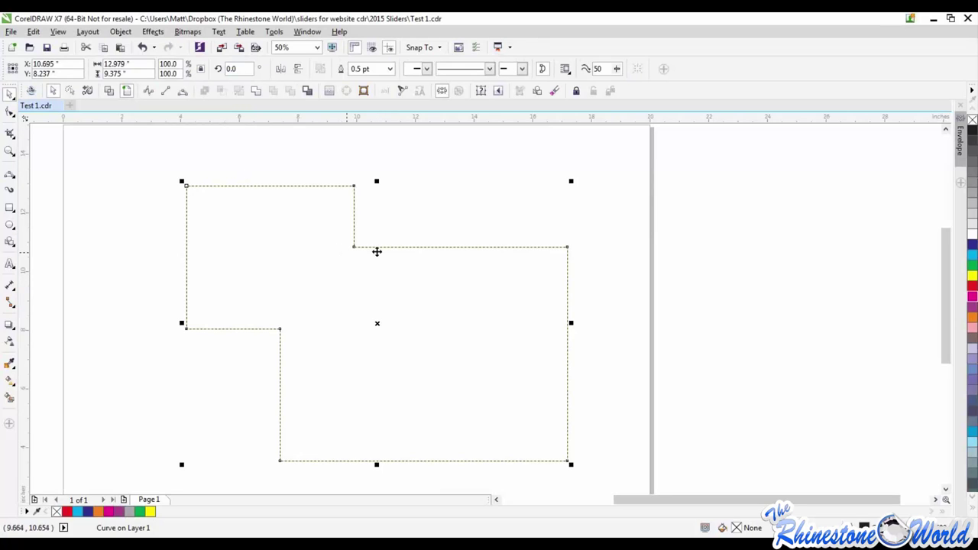
drag(377, 252, 356, 255)
Undo the weld and nudge the large rectangle slightly right.
click(406, 233)
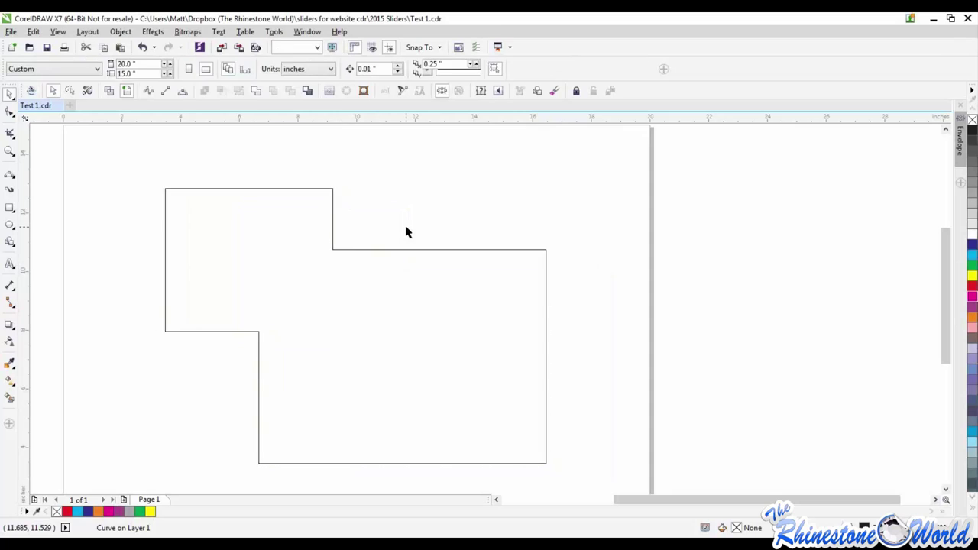
key(ctrl+z)
key(ctrl+z)
key(ctrl+z)
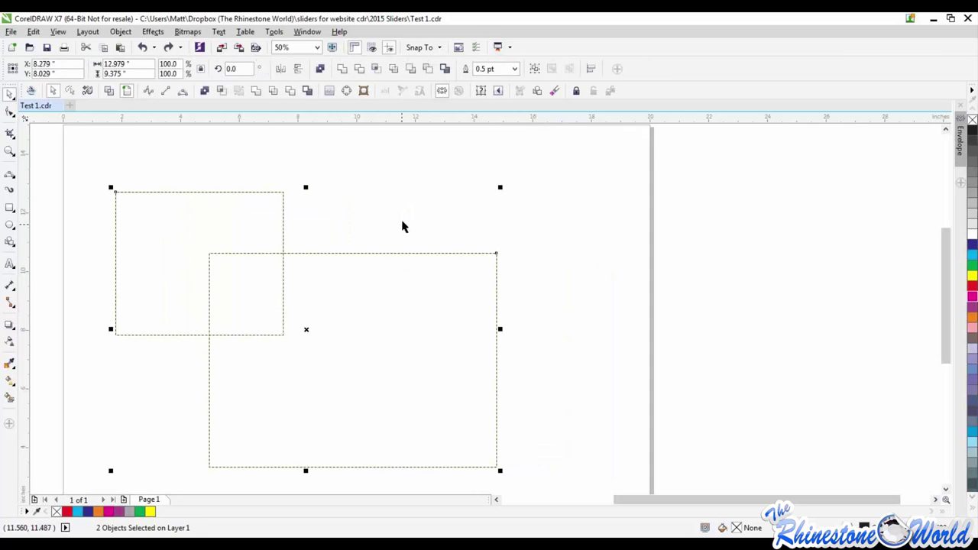
click(282, 298)
scroll(284, 264, down, 1)
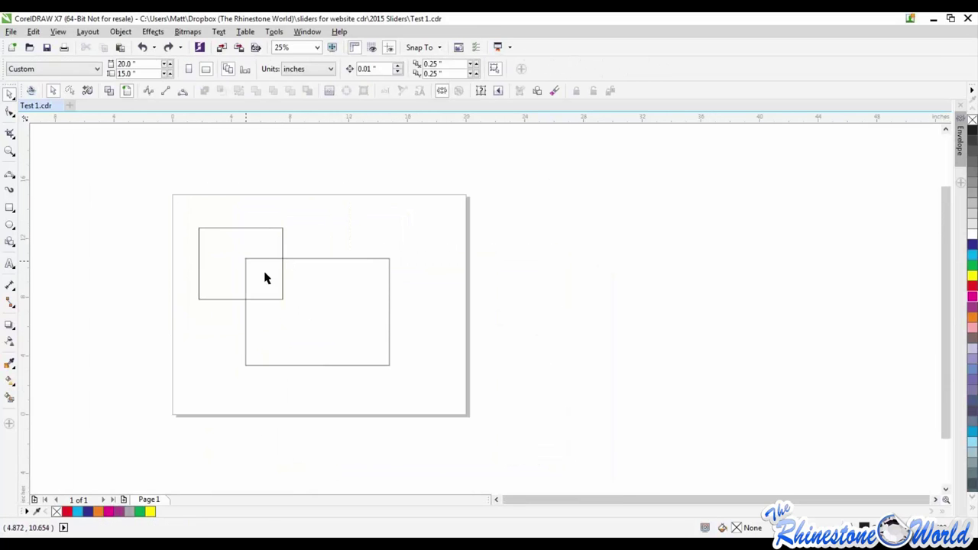
mouse_move(253, 271)
mouse_down()
mouse_move(277, 293)
mouse_move(290, 280)
mouse_move(258, 272)
mouse_up()
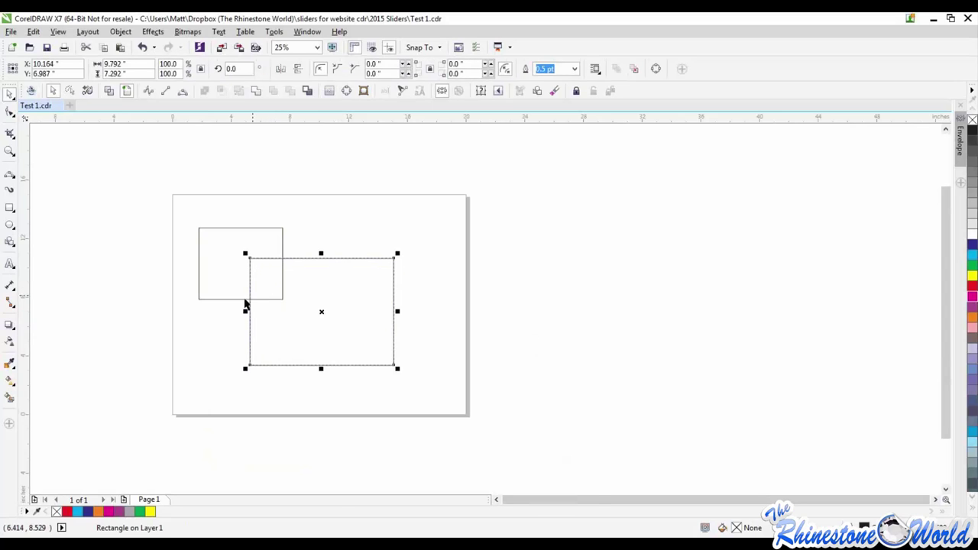
scroll(244, 303, up, 1)
scroll(298, 273, down, 1)
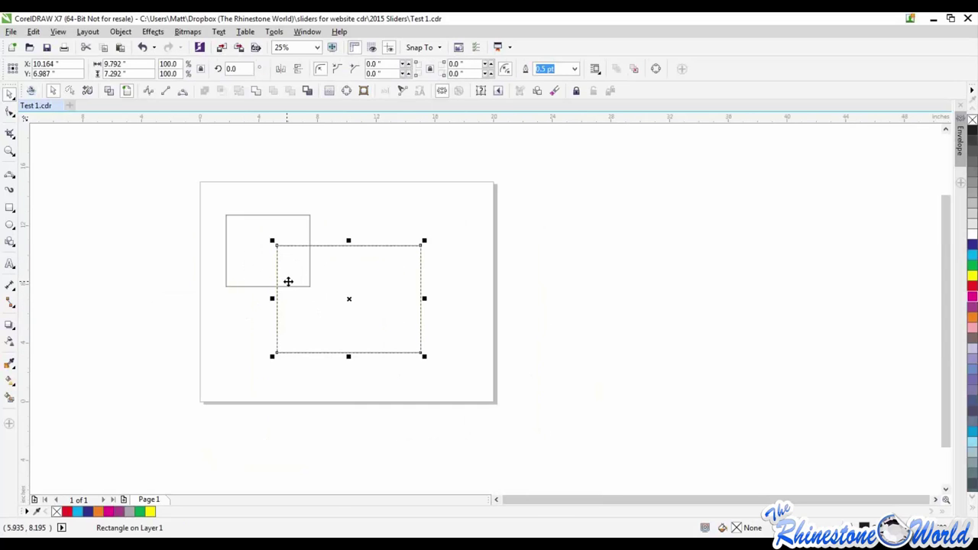
Weld both rectangles again, then undo the weld.
key(ctrl+a)
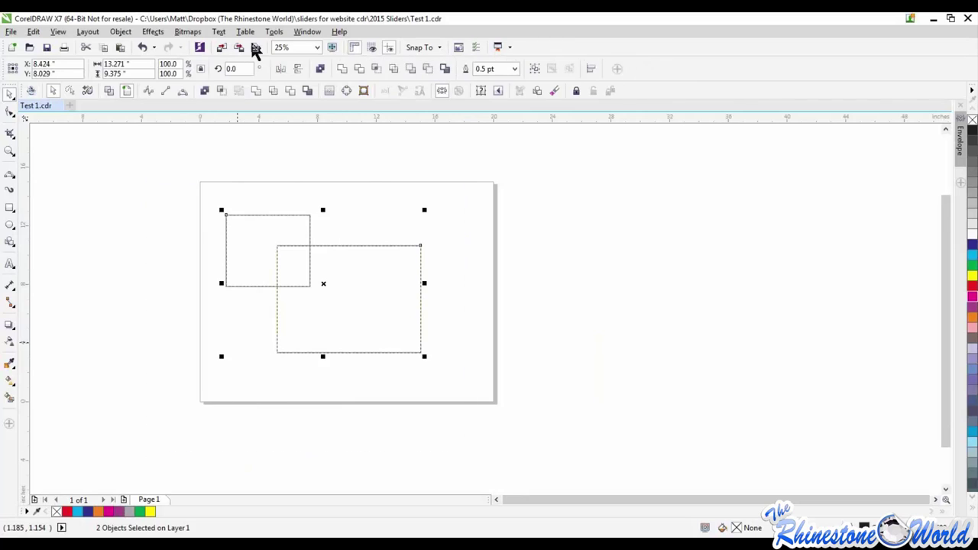
click(122, 32)
mouse_move(205, 285)
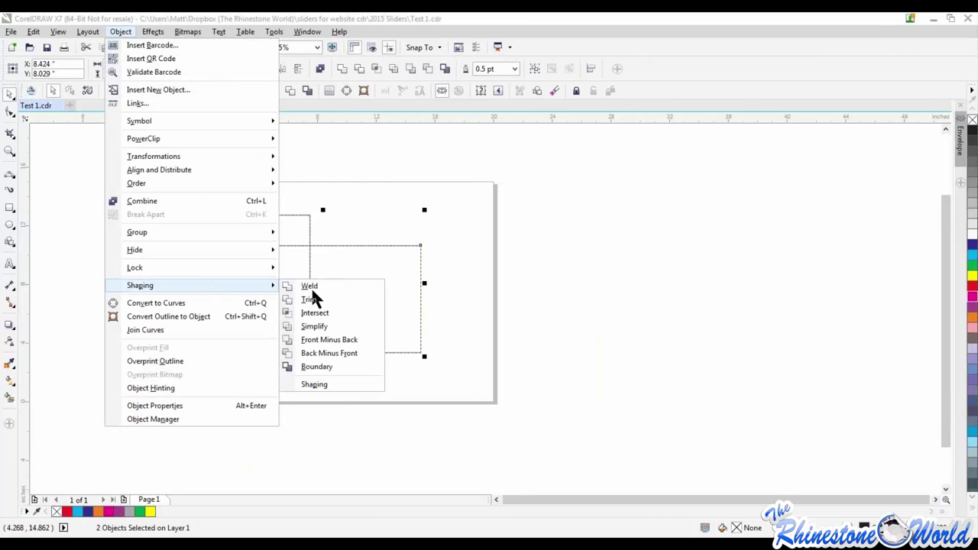
click(312, 287)
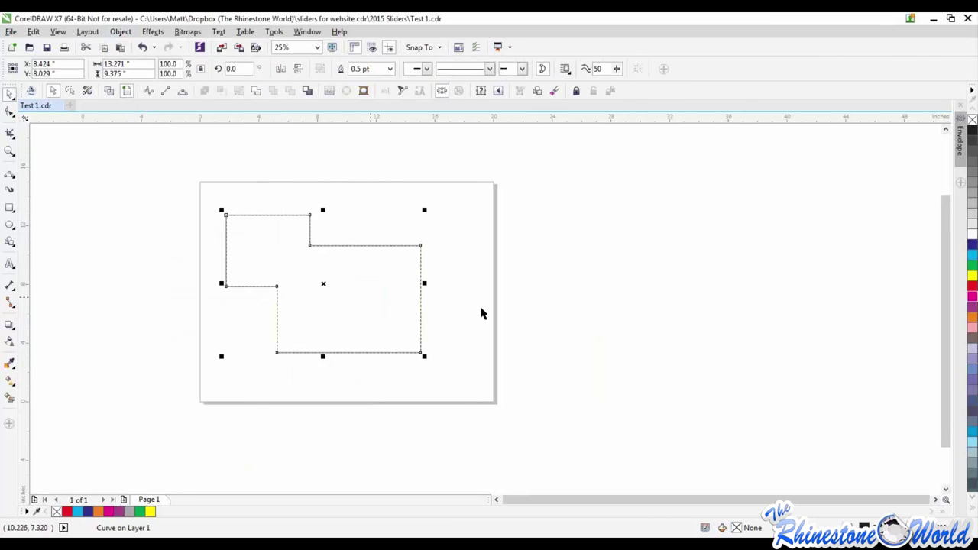
click(345, 289)
key(ctrl+z)
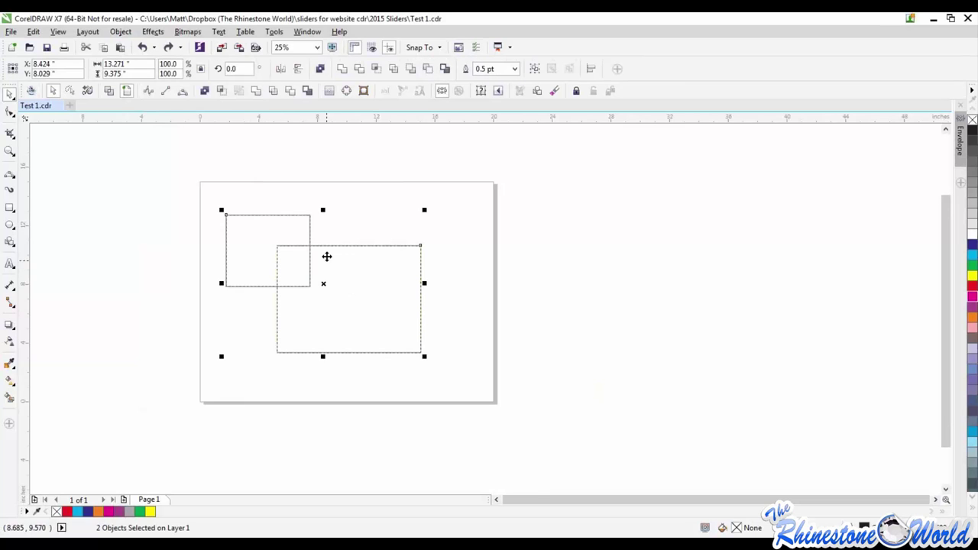
Intersect the two rectangles, pull the shapes apart to inspect, then undo.
drag(495, 180, 127, 406)
click(120, 32)
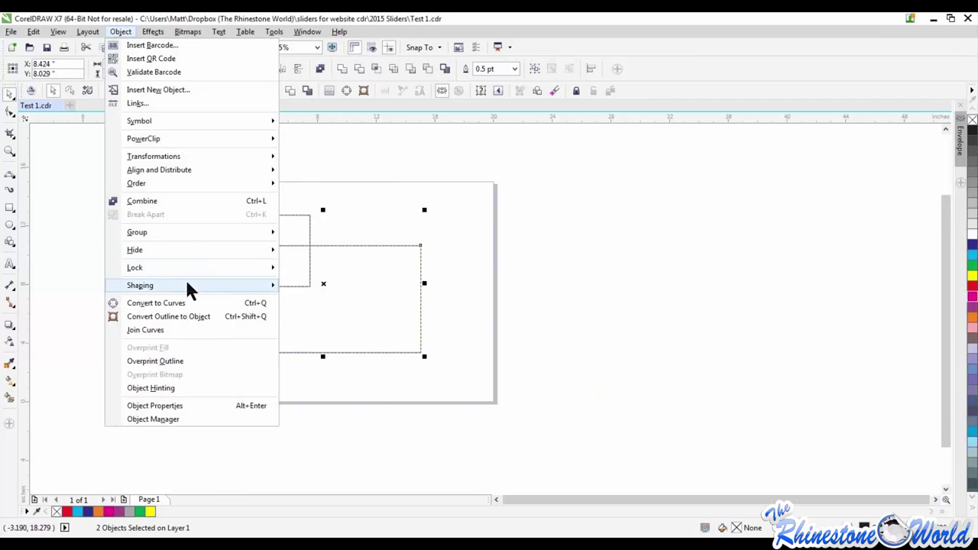
mouse_move(233, 285)
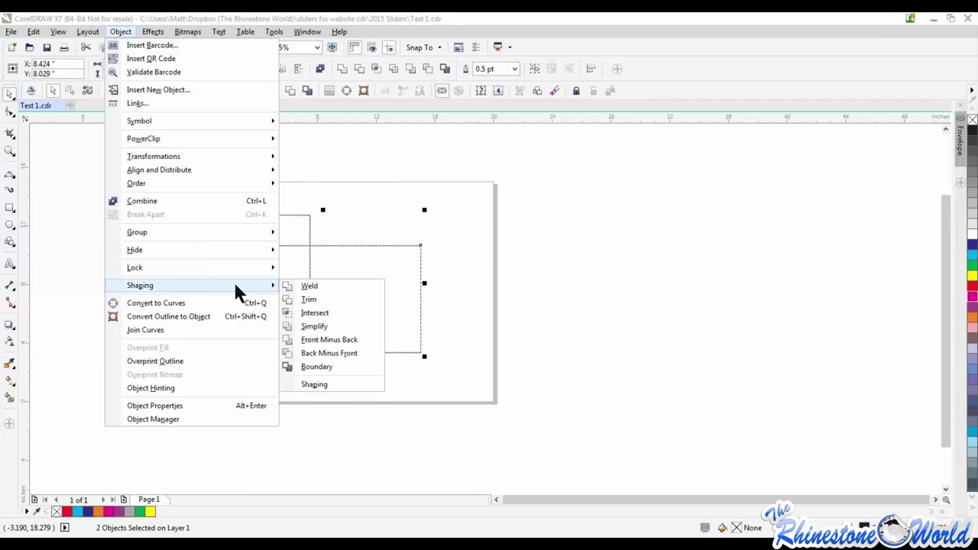
click(321, 312)
drag(297, 273, 249, 334)
drag(249, 262, 314, 256)
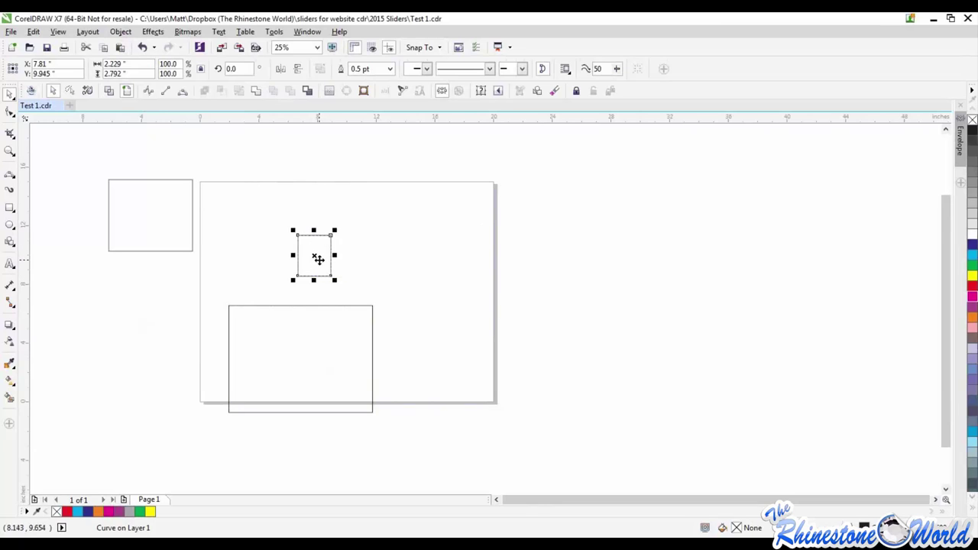
key(ctrl+z)
key(ctrl+z)
key(ctrl+z)
key(ctrl+z)
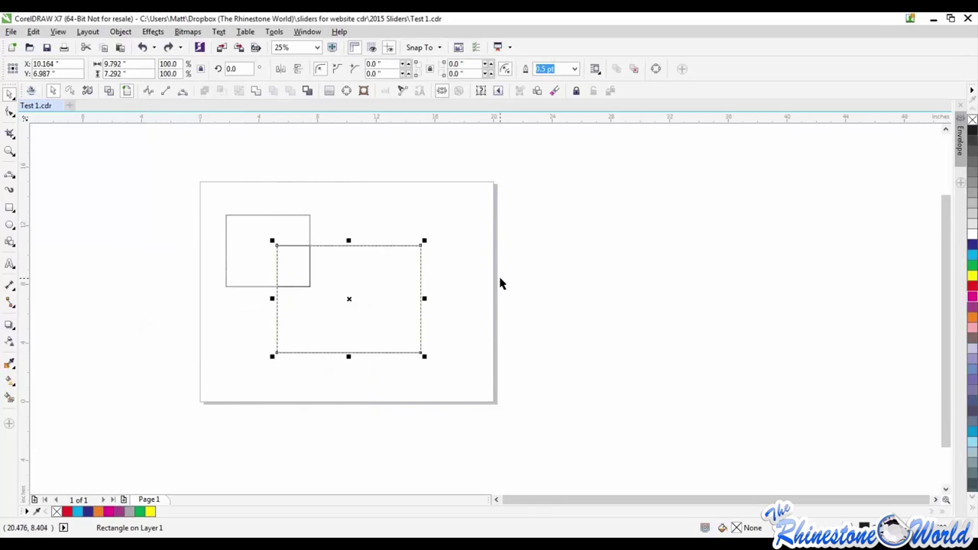
Place a copy of the large rectangle down-left, overlapping the other two.
click(284, 266)
scroll(283, 269, up, 1)
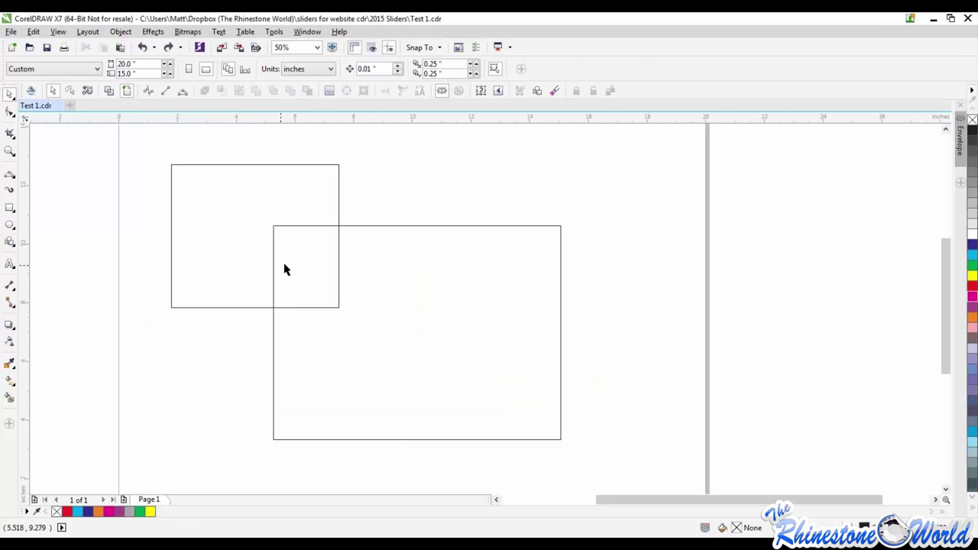
scroll(385, 308, down, 1)
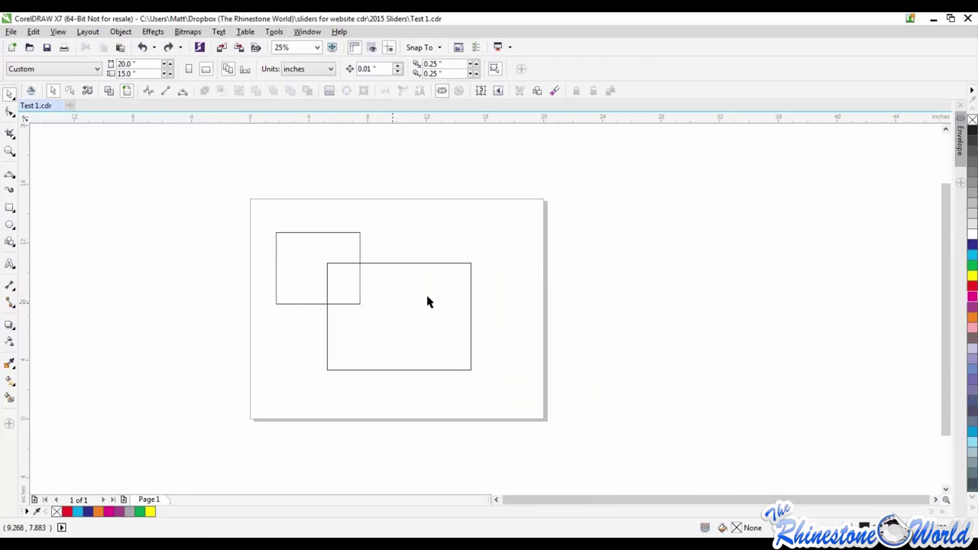
drag(428, 299, 302, 325)
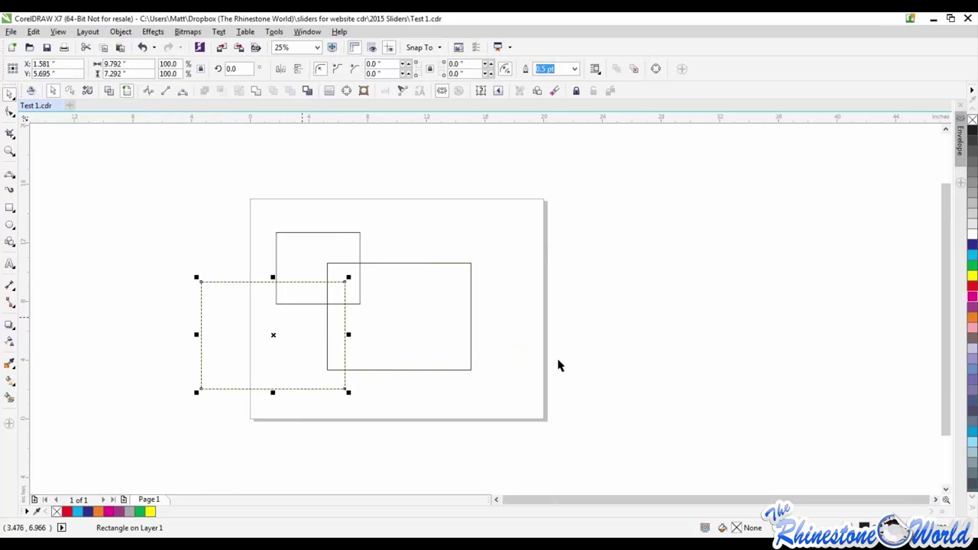
click(349, 300)
Intersect all three rectangles and pull the shapes apart to expose the intersection.
drag(520, 168, 184, 428)
click(120, 32)
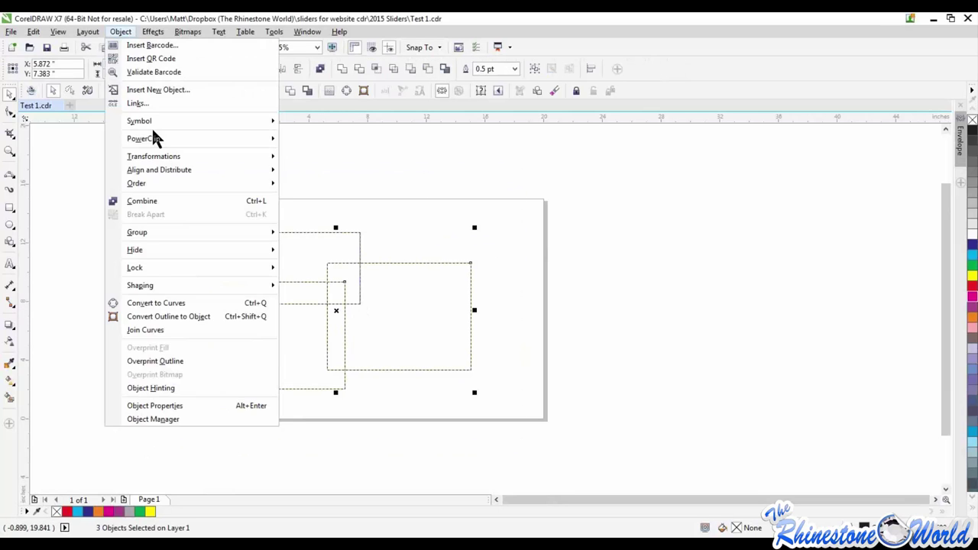
mouse_move(191, 285)
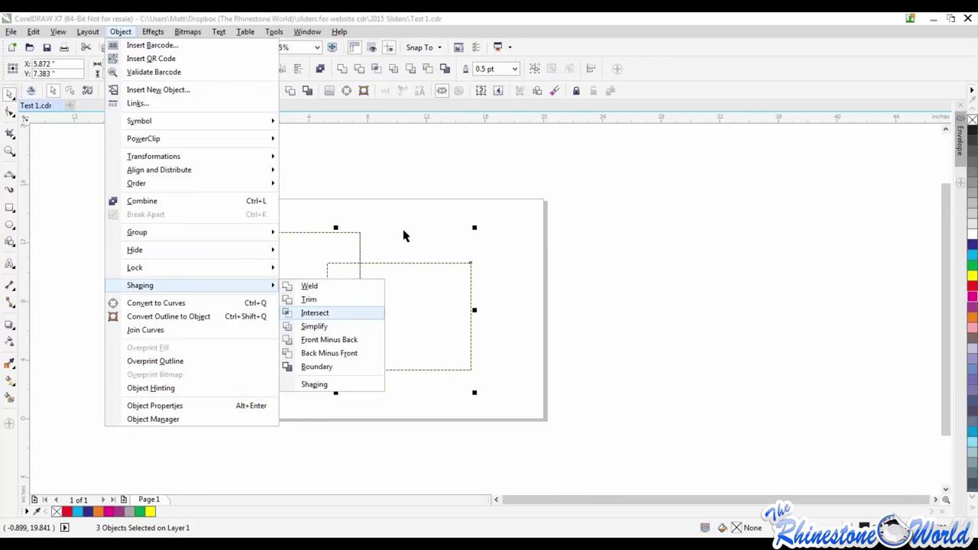
click(314, 312)
click(349, 288)
drag(354, 282, 455, 299)
drag(277, 291, 254, 245)
drag(202, 336, 134, 383)
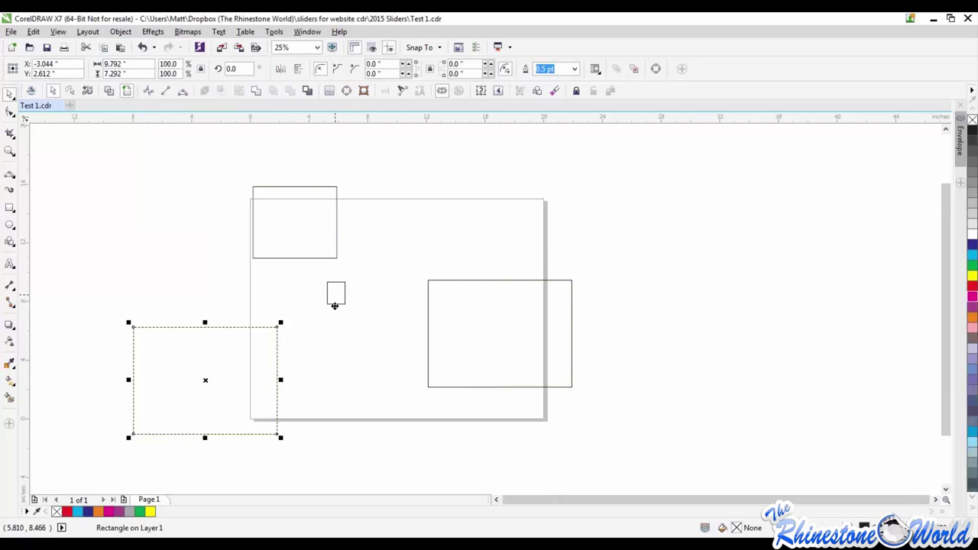
drag(335, 306, 355, 319)
Undo the moves to restore the three rectangles and select the right one.
scroll(363, 325, up, 2)
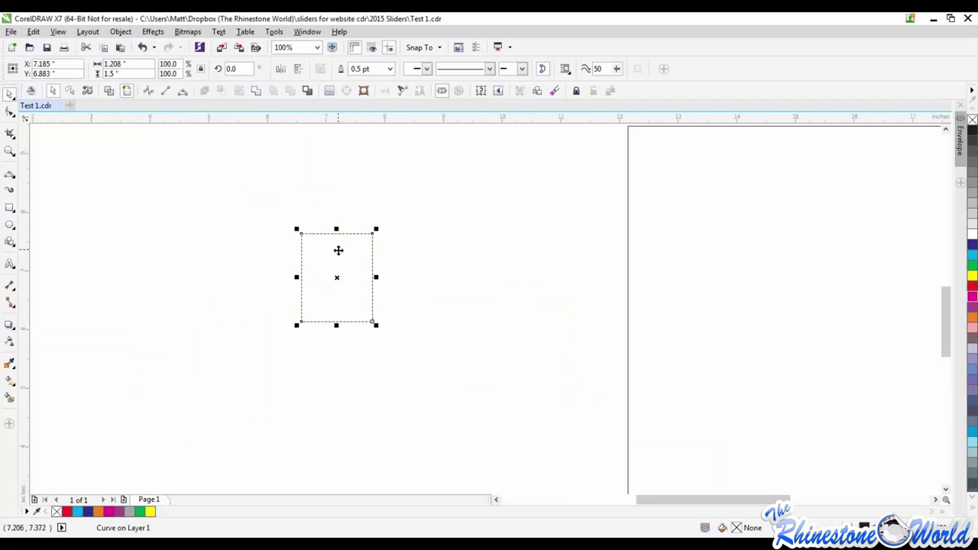
key(ctrl+z)
key(ctrl+z)
scroll(395, 310, down, 1)
scroll(395, 312, down, 2)
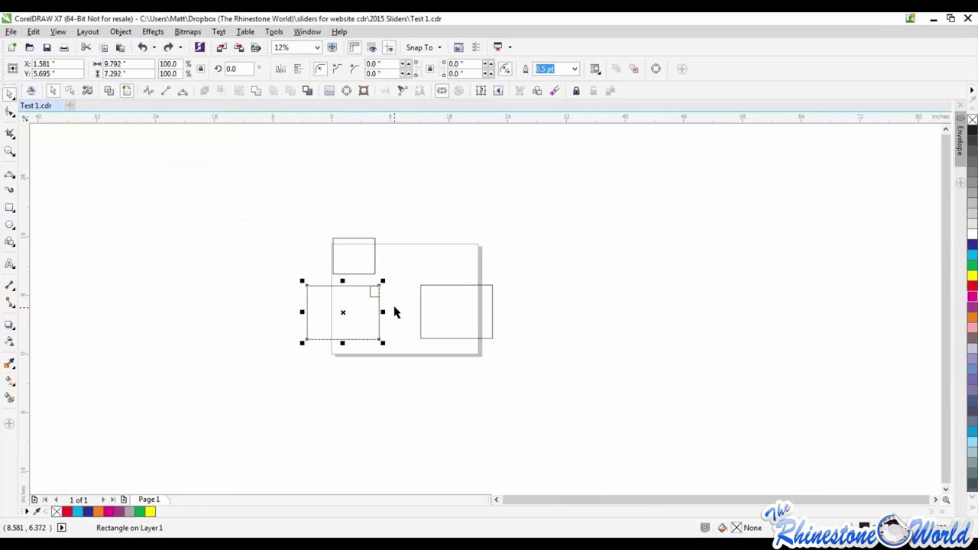
key(ctrl+z)
key(ctrl+a)
click(461, 313)
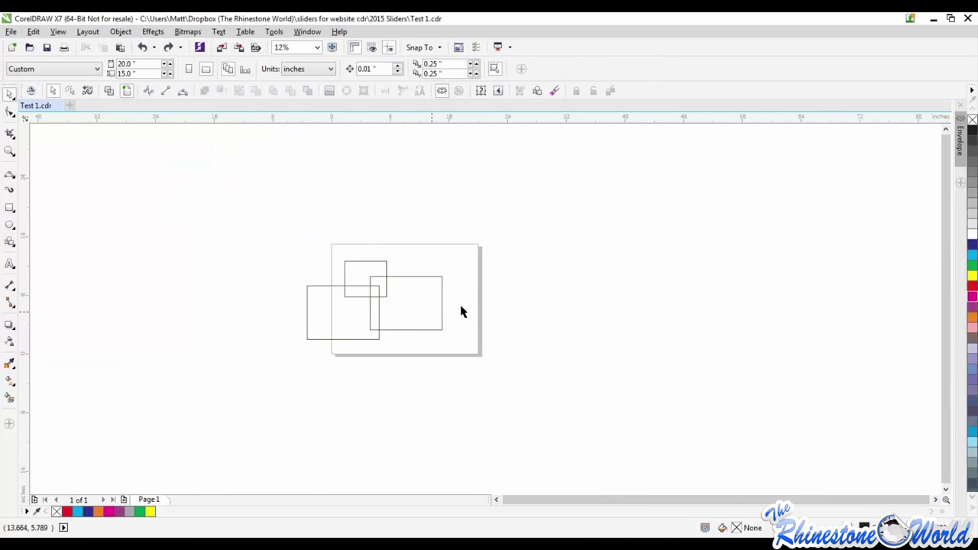
click(435, 321)
Raise the right rectangle slightly, then move all three rectangles toward the page centre.
drag(435, 321, 434, 323)
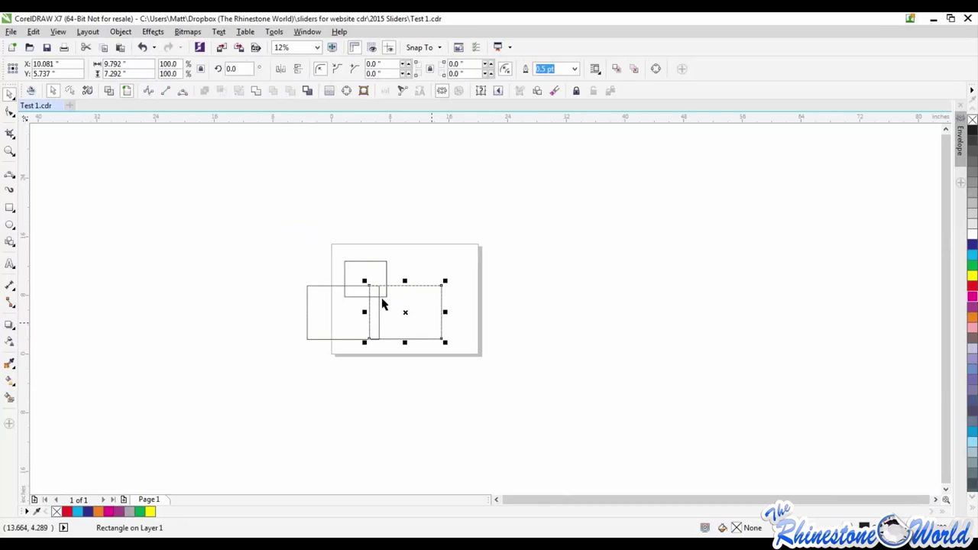
drag(416, 318, 412, 308)
drag(486, 220, 253, 396)
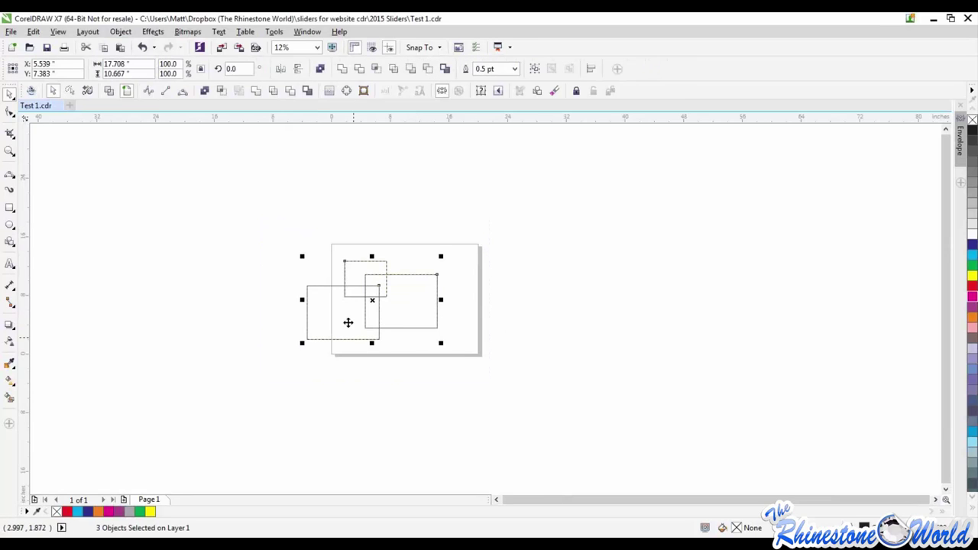
drag(348, 323, 381, 316)
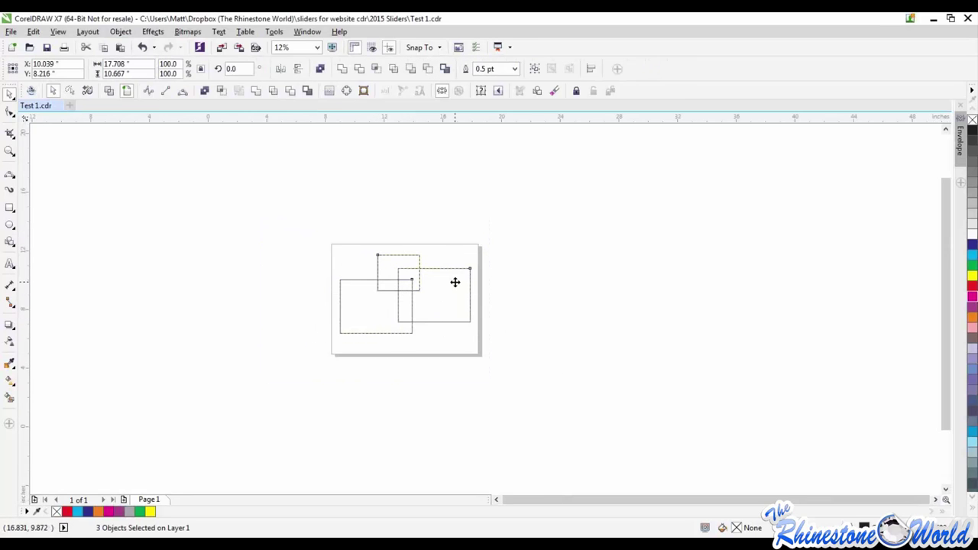
drag(454, 282, 455, 282)
scroll(454, 282, up, 2)
click(525, 279)
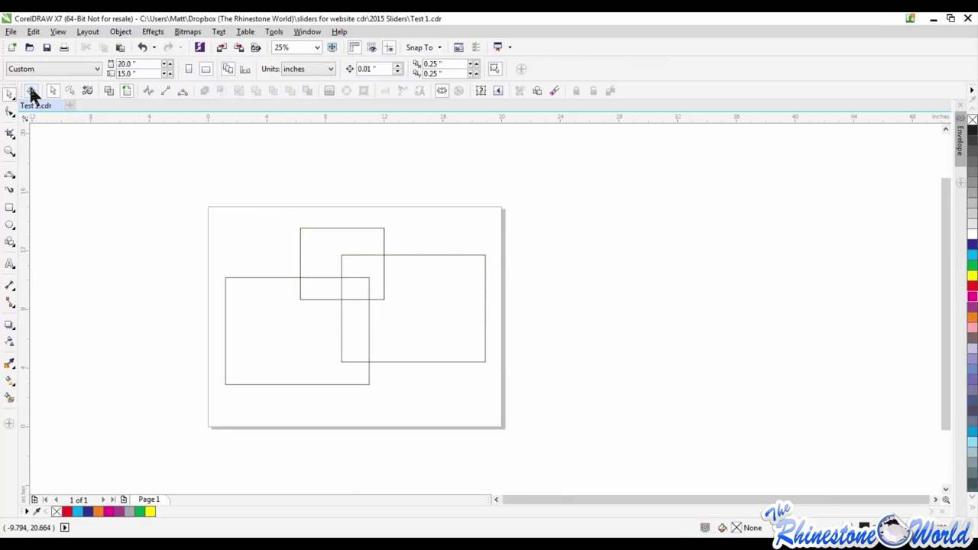
Move the Stone Wizard panel aside and enlarge the top rectangle to about 147%.
drag(491, 72, 762, 84)
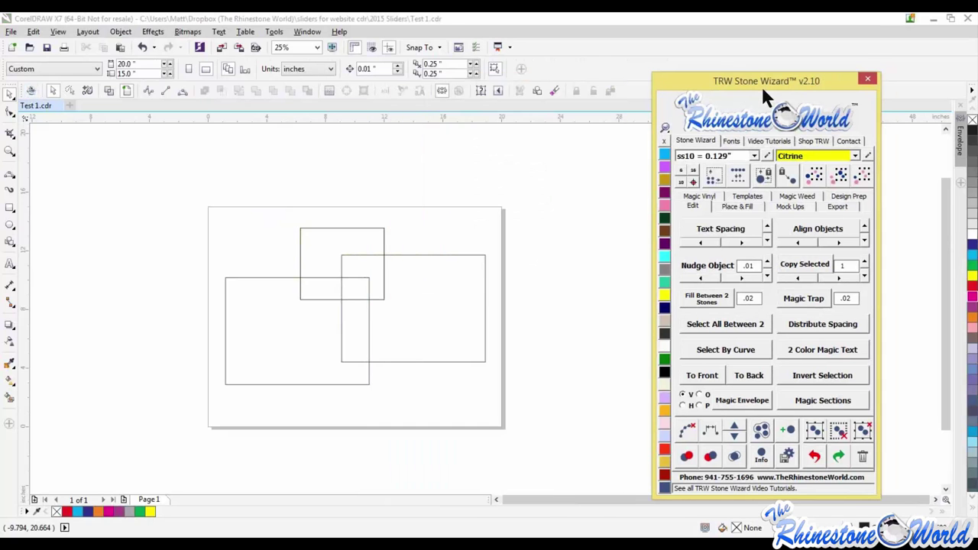
drag(430, 299, 430, 302)
click(301, 233)
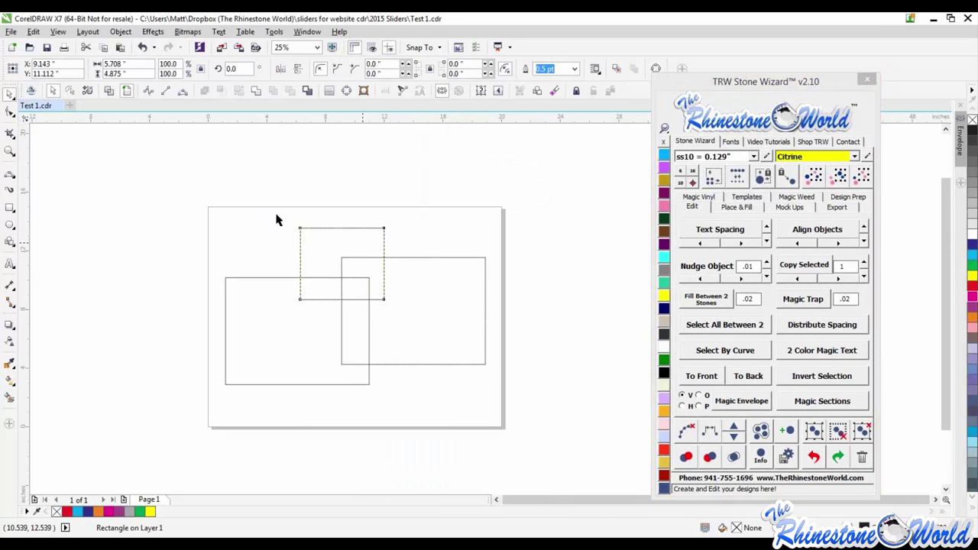
drag(296, 224, 276, 213)
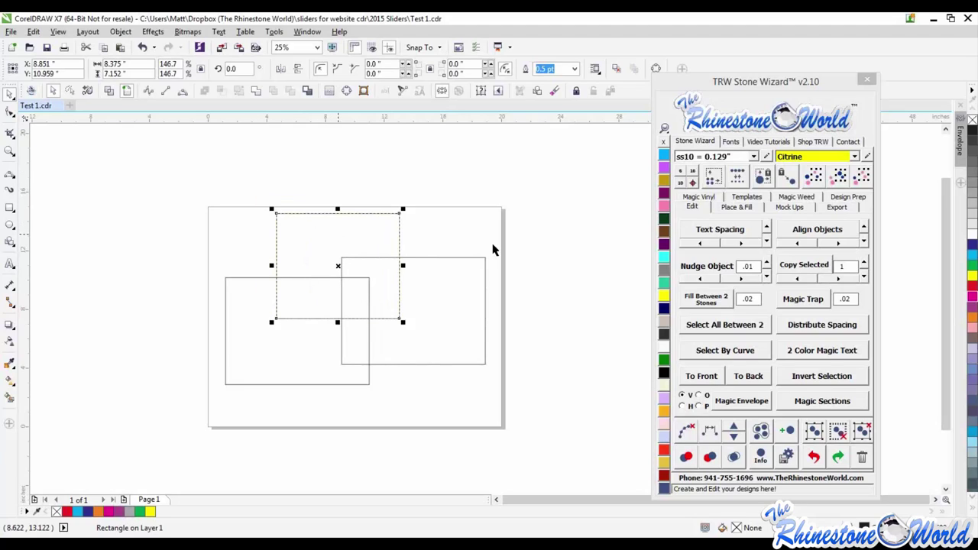
click(356, 227)
click(354, 236)
Fill the top rectangle Amethyst, the right one Topaz and the lower-left TRW Blue.
click(663, 243)
click(453, 296)
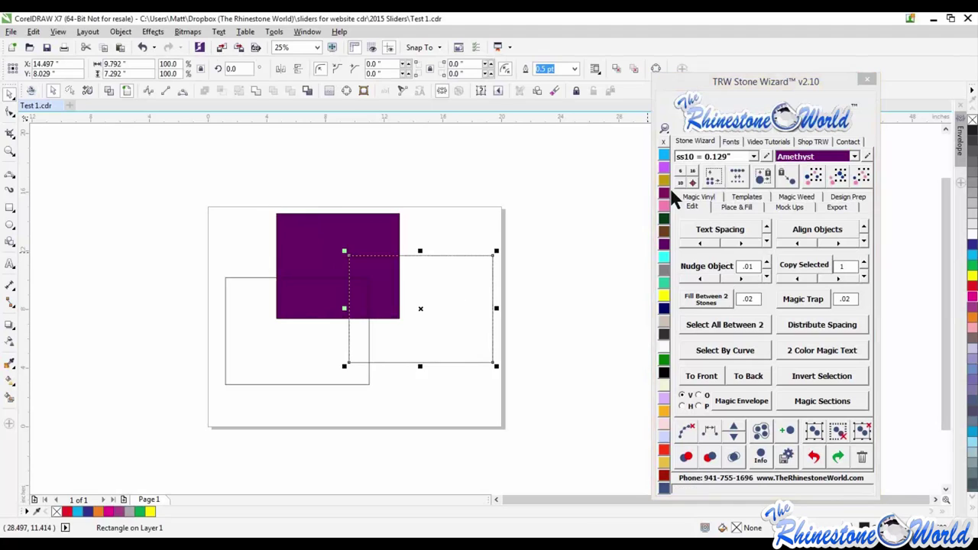
click(664, 180)
click(295, 343)
click(664, 156)
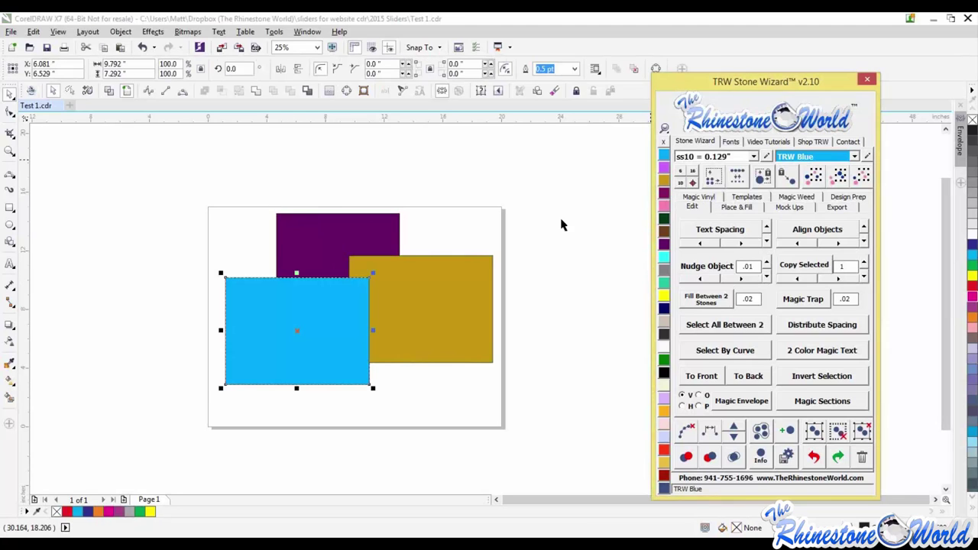
click(564, 222)
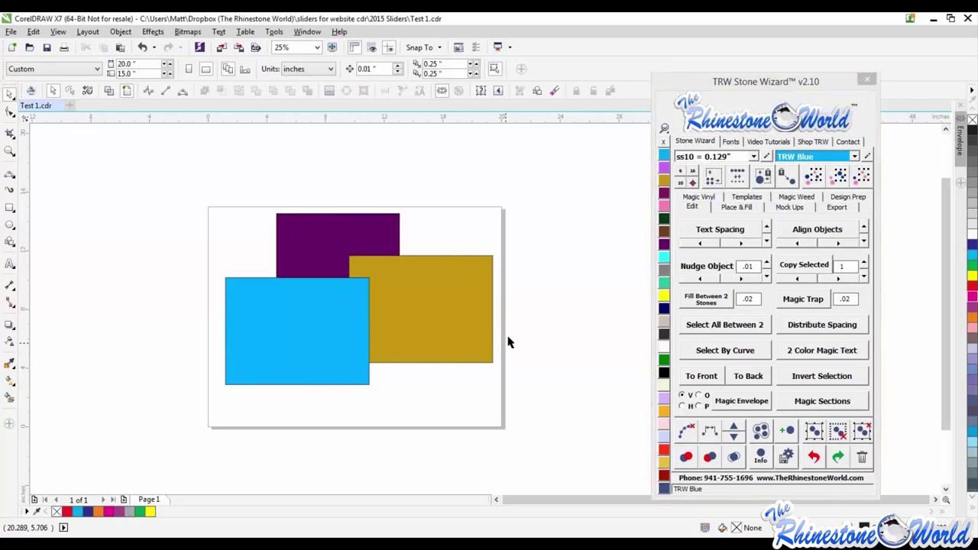
Choose Light Siam as the Stone Wizard stone colour and reselect all three rectangles.
drag(544, 177, 164, 452)
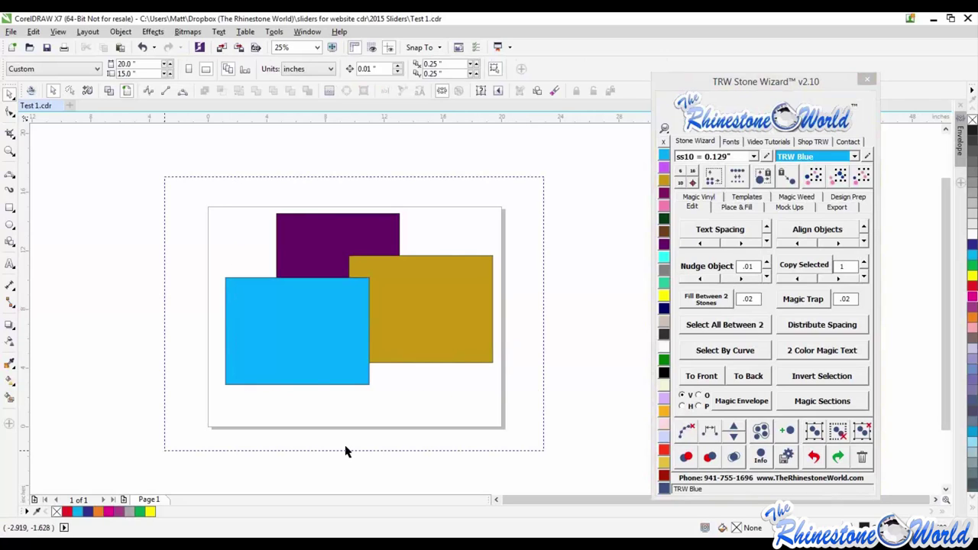
click(640, 290)
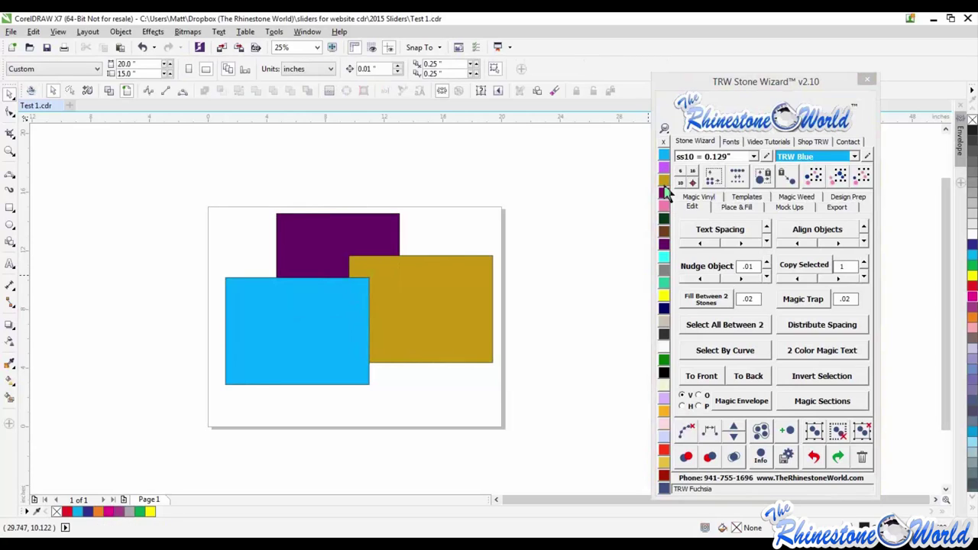
click(664, 453)
drag(535, 158, 144, 448)
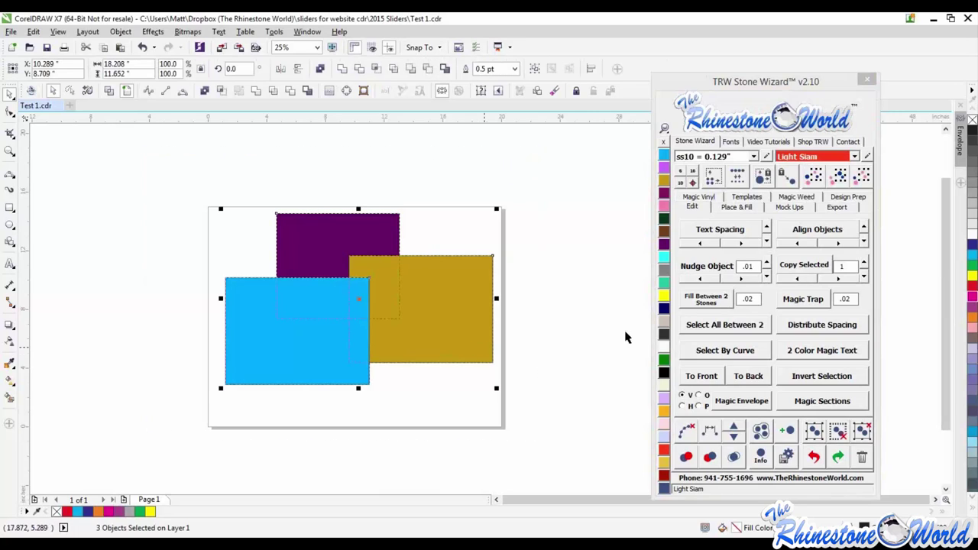
Outline the rectangles with stones using 0.09 contour spacing and corner detection on.
click(739, 210)
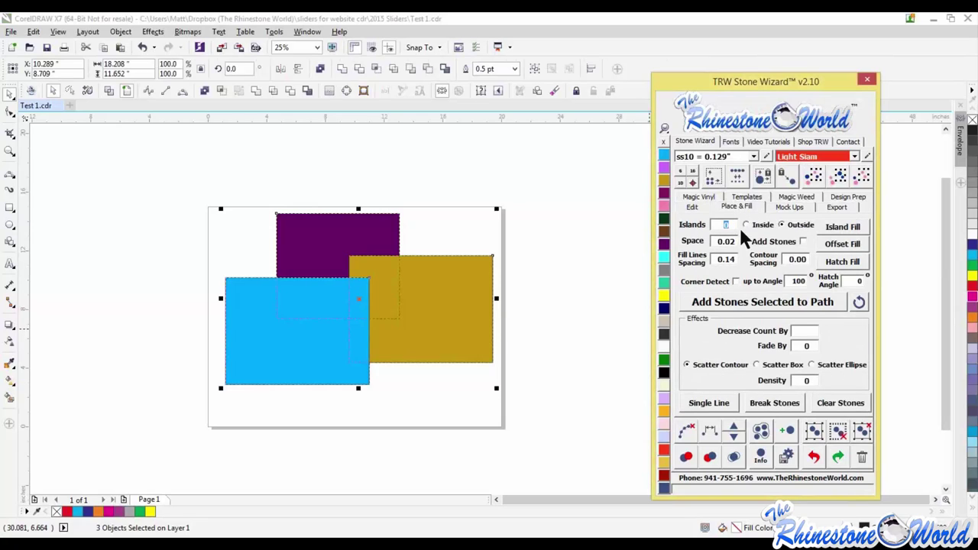
click(802, 242)
double_click(800, 260)
text(0.09)
click(737, 281)
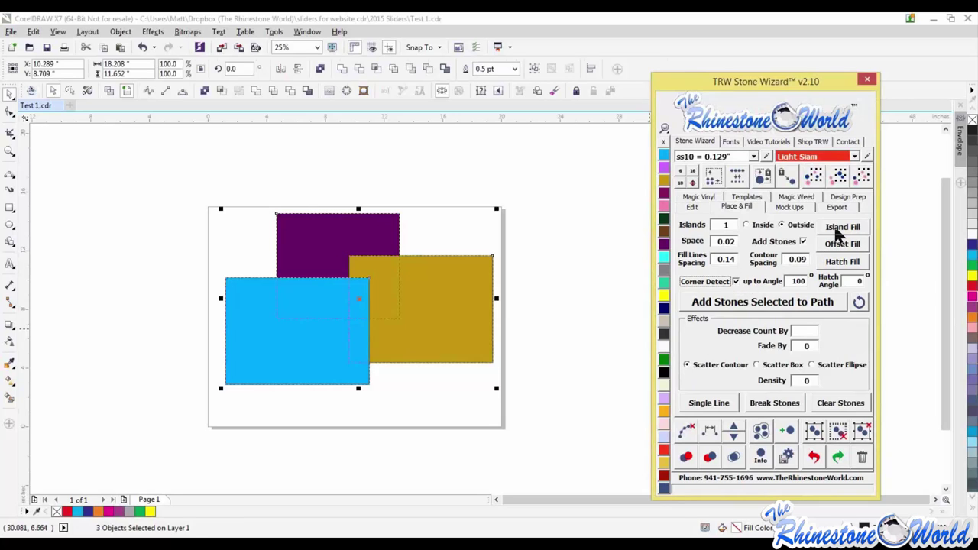
click(837, 233)
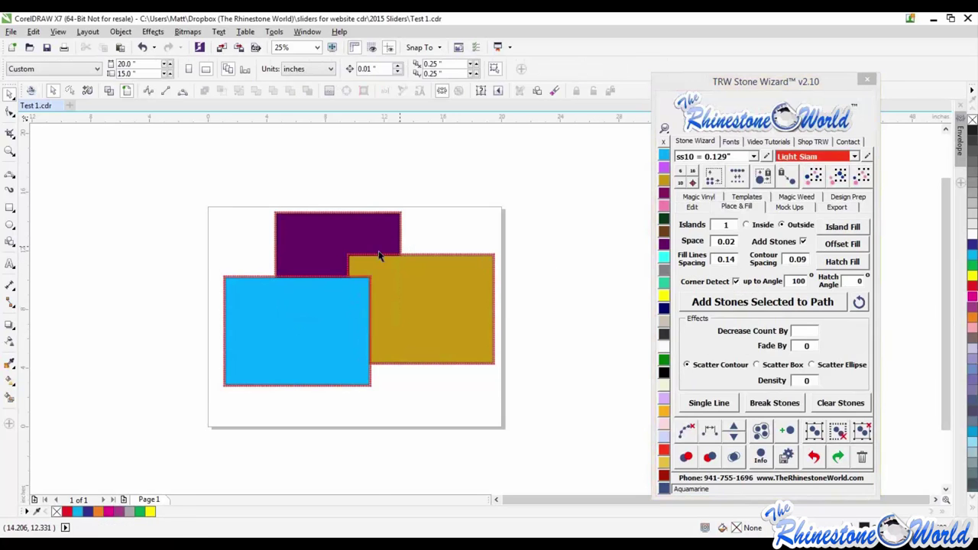
Remove the stone outlines again and clear the selection.
scroll(354, 265, up, 3)
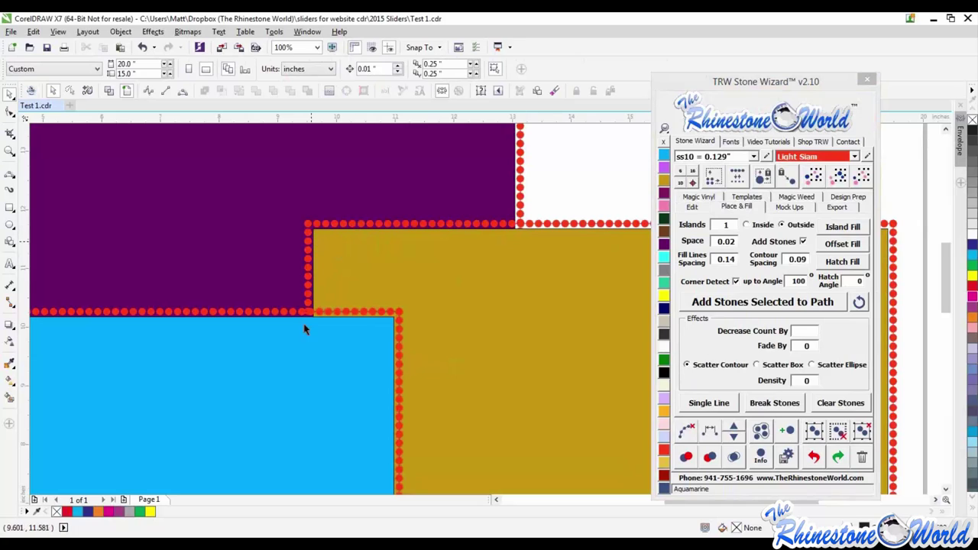
scroll(330, 289, down, 2)
scroll(340, 287, up, 1)
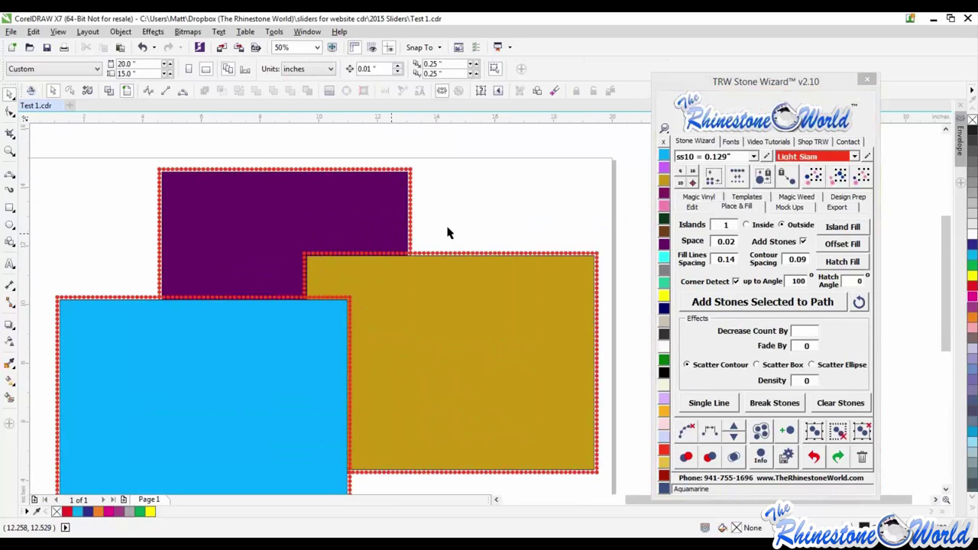
scroll(456, 226, down, 1)
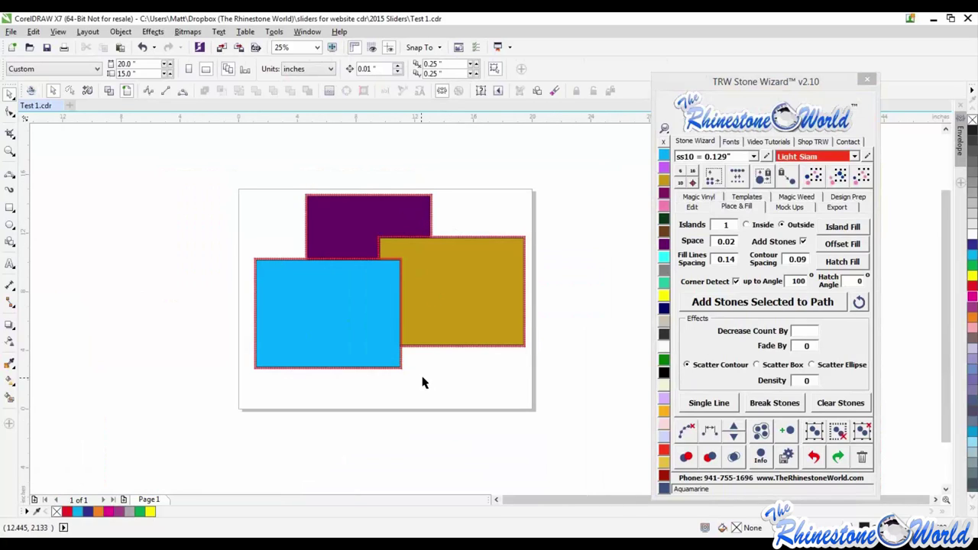
key(Tab)
key(Escape)
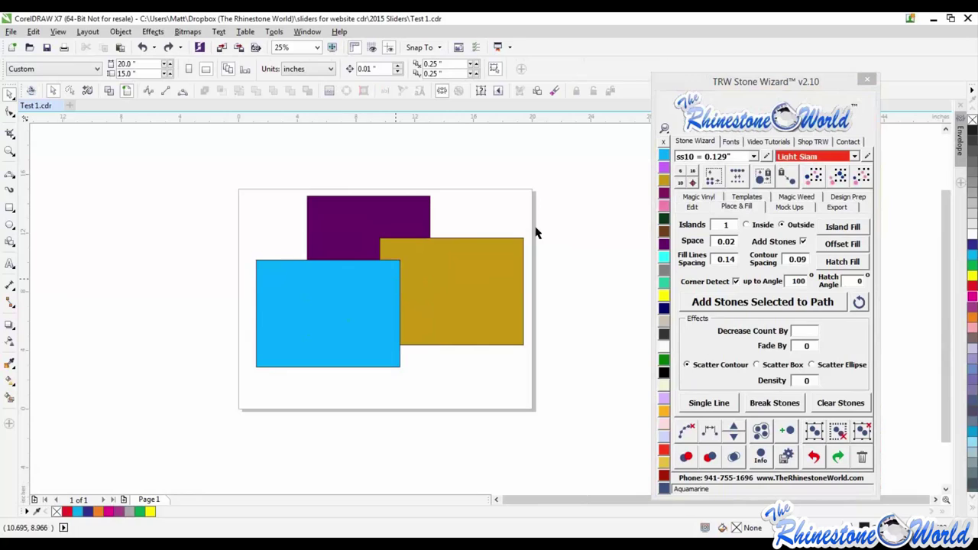
Create a Boundary curve around the three selected rectangles.
drag(556, 154, 155, 457)
drag(245, 434, 244, 433)
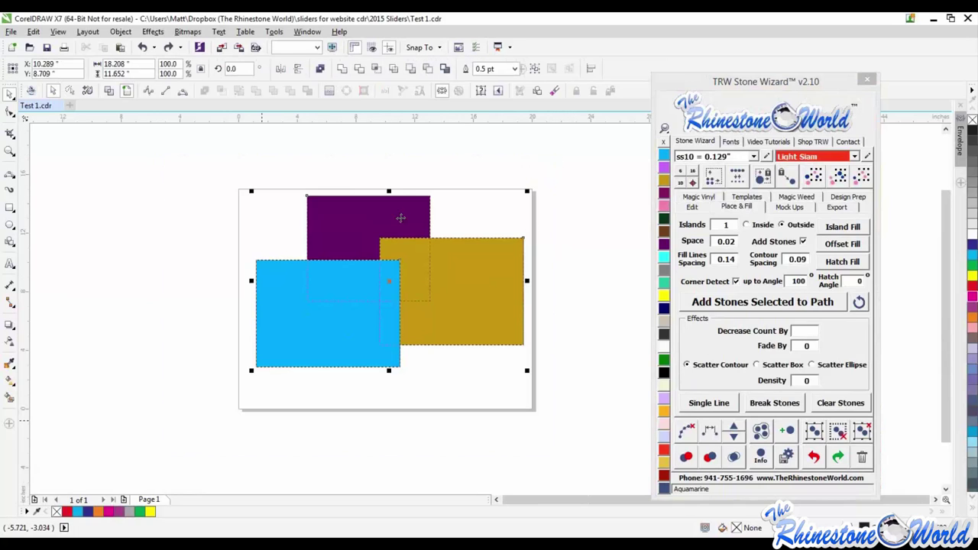
click(123, 34)
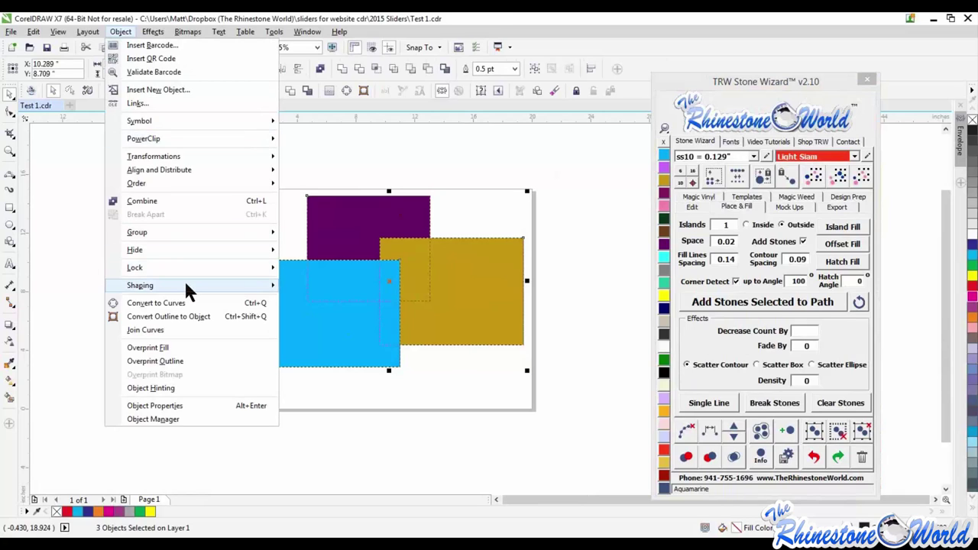
mouse_move(183, 283)
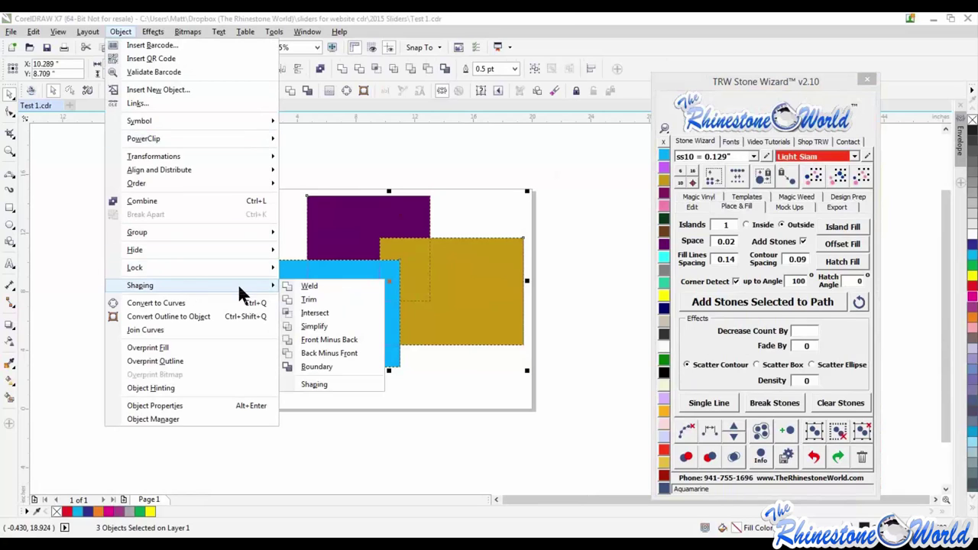
click(323, 367)
Move the boundary curve off the rectangles, delete it, and reselect the rectangles.
key(Escape)
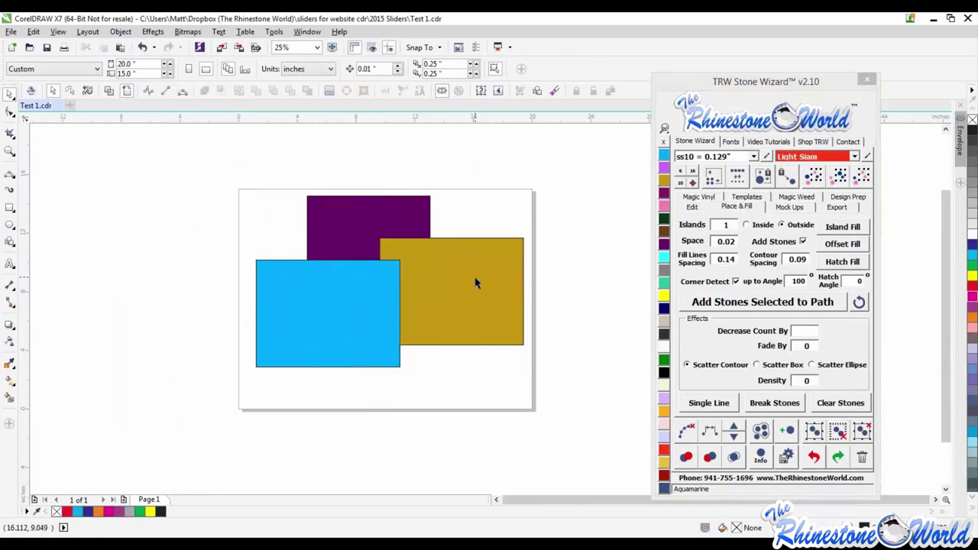
drag(474, 283, 253, 389)
scroll(252, 388, down, 1)
scroll(195, 446, up, 1)
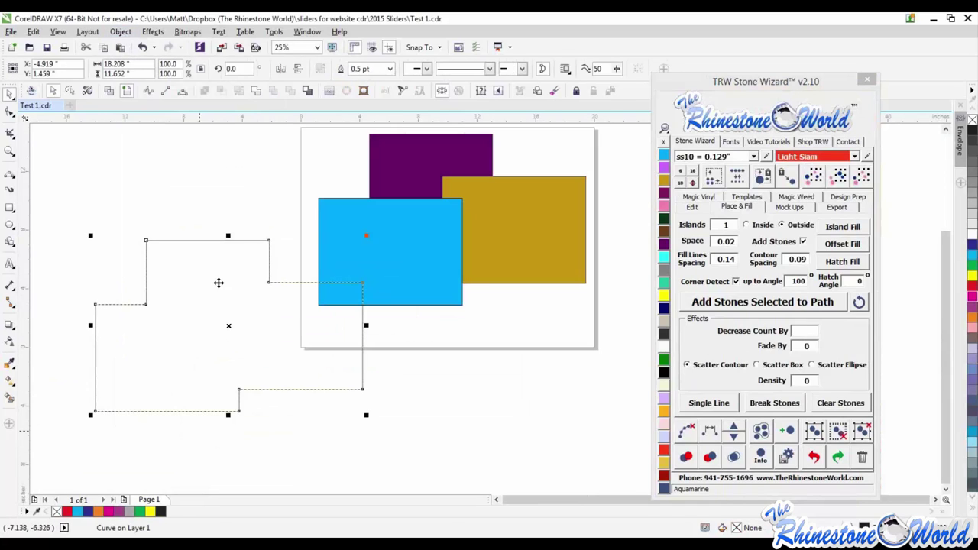
scroll(319, 312, down, 1)
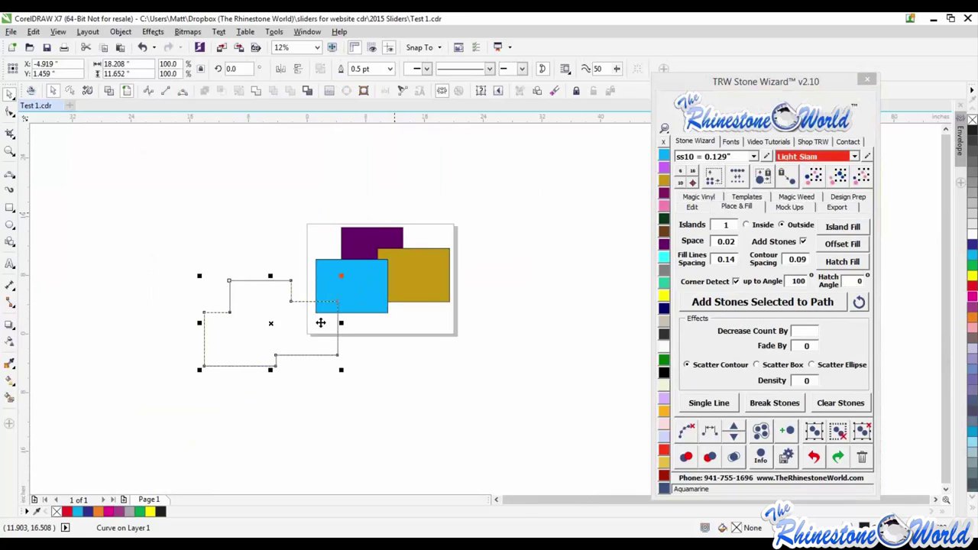
key(Delete)
click(420, 251)
scroll(419, 250, up, 1)
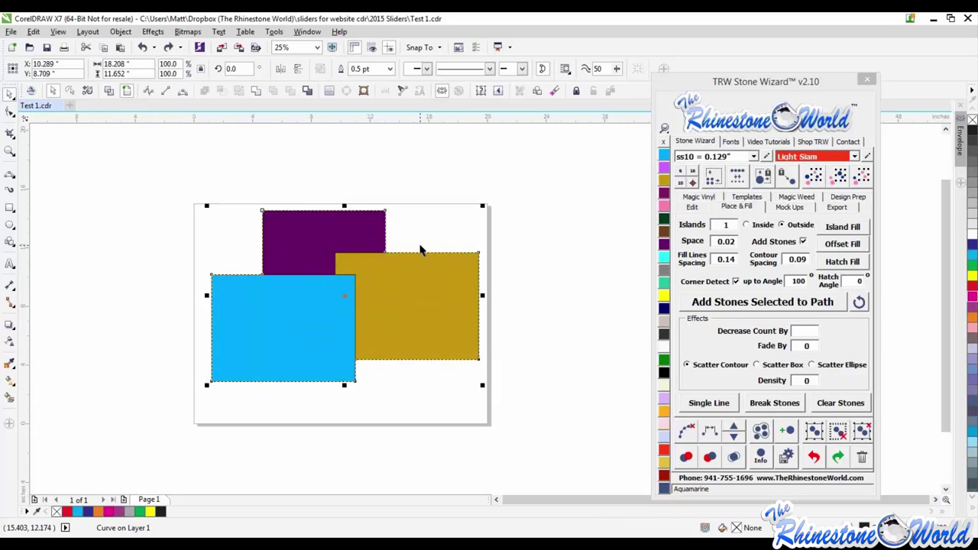
Apply rhinestones around the selected rectangles and zoom in and out to inspect the stones.
click(840, 227)
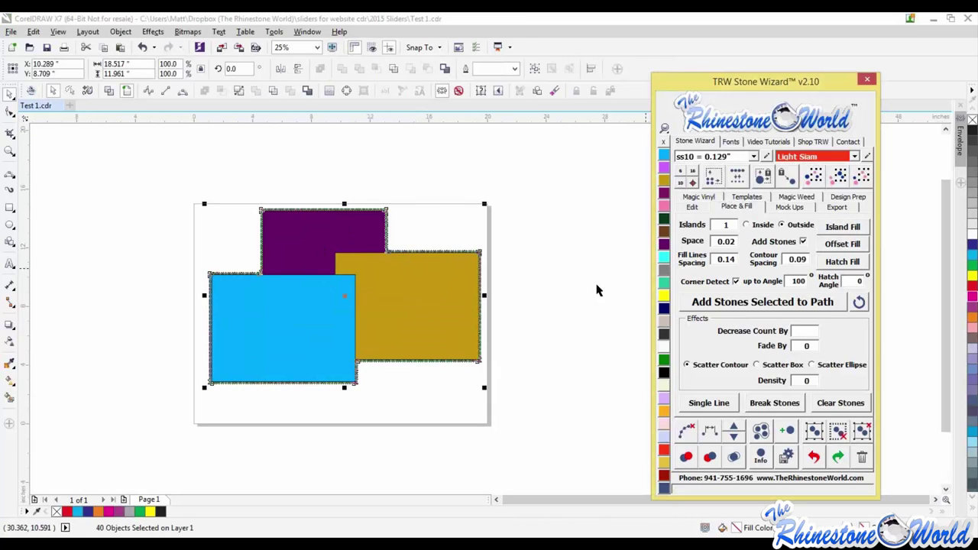
scroll(277, 330, up, 1)
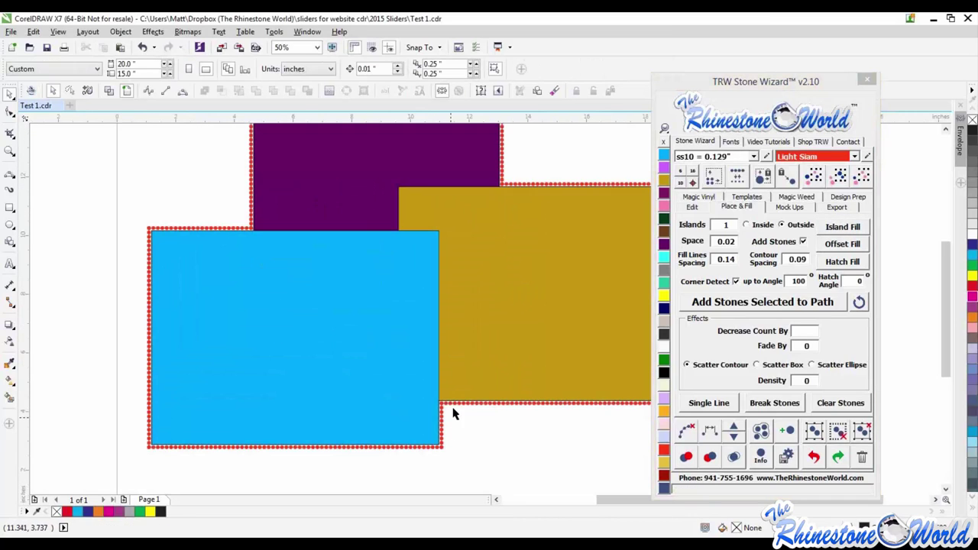
scroll(248, 231, up, 2)
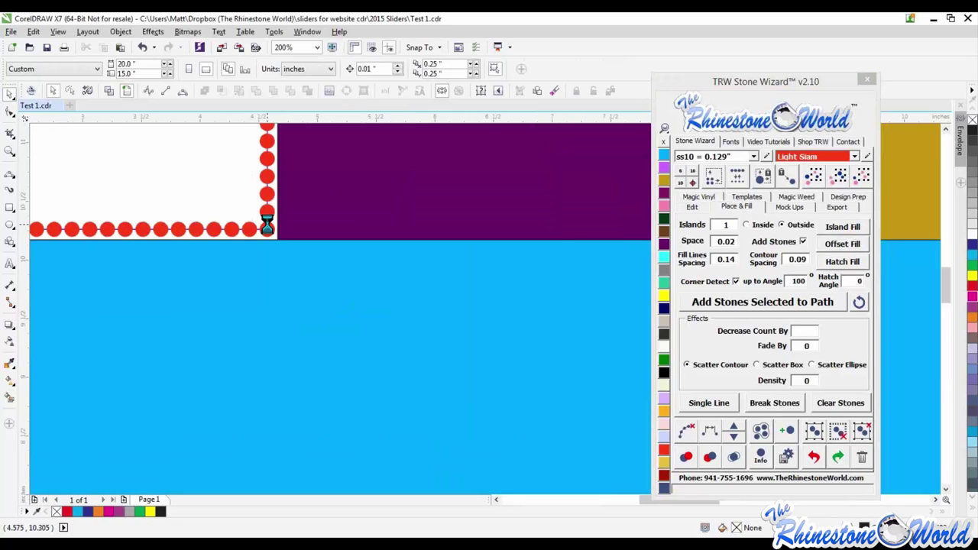
scroll(267, 223, down, 3)
scroll(403, 184, up, 1)
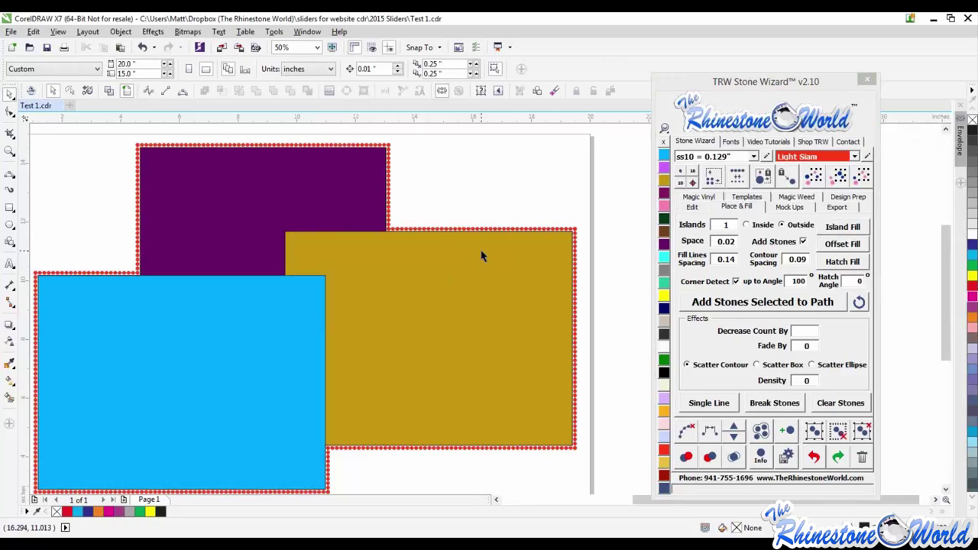
scroll(480, 253, down, 1)
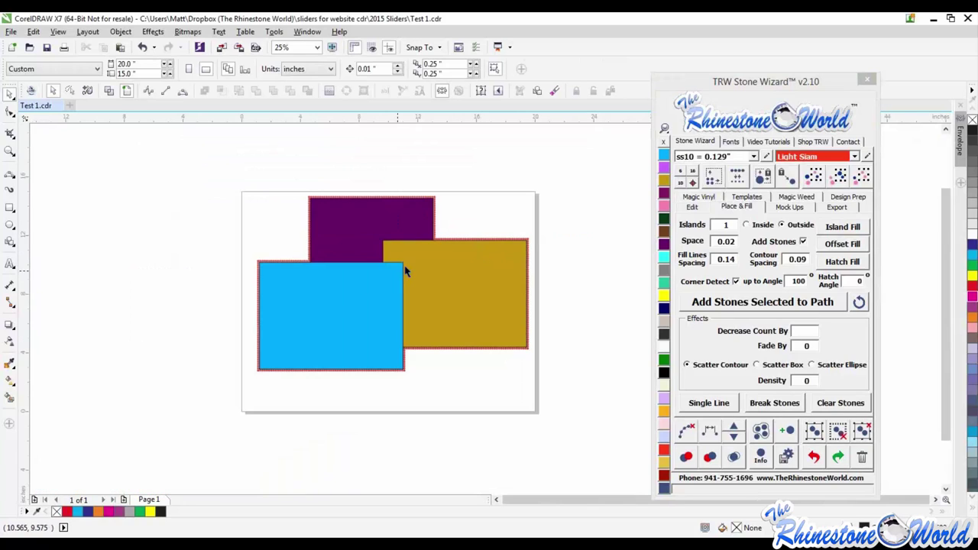
scroll(421, 248, up, 1)
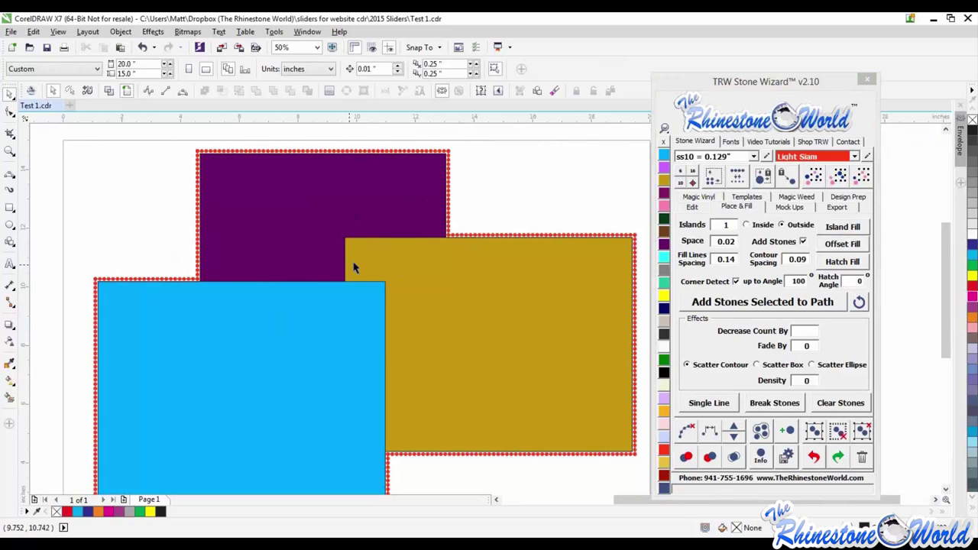
scroll(327, 245, down, 1)
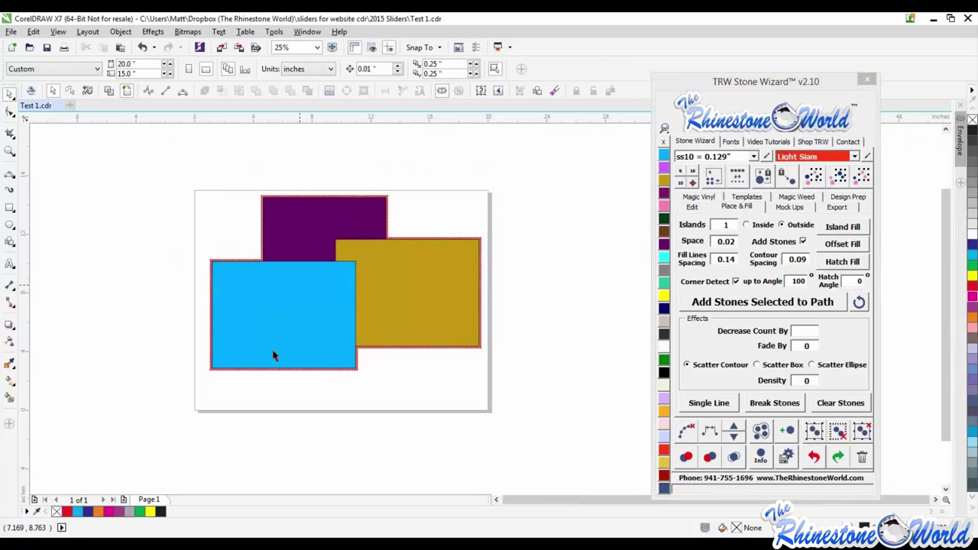
Delete the gold rectangle, leaving the stoned purple and blue rectangles.
drag(212, 327, 147, 370)
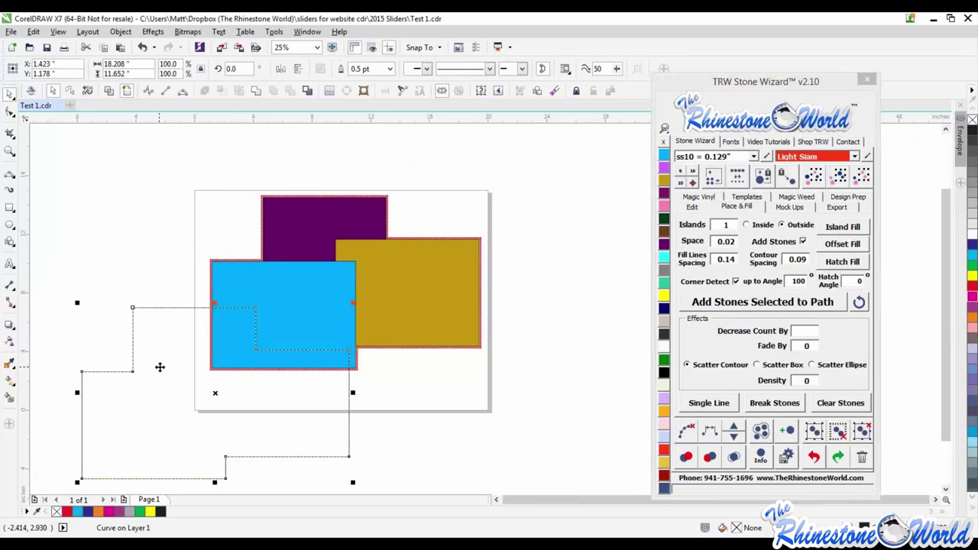
key(Escape)
key(Escape)
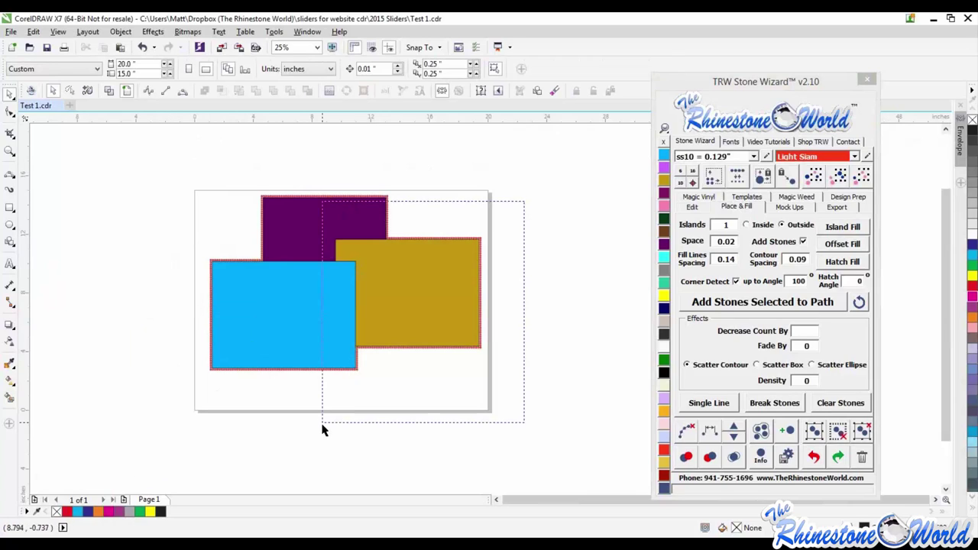
click(409, 287)
key(Delete)
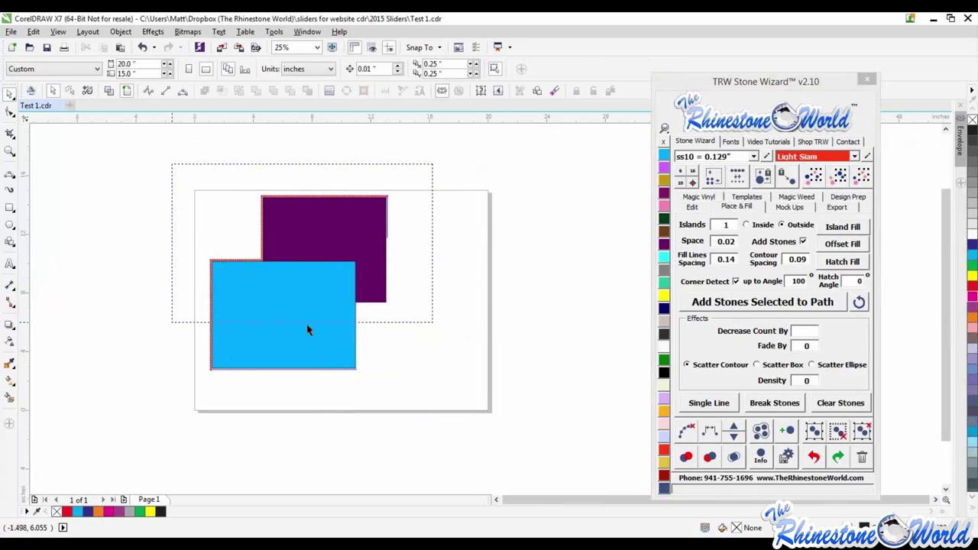
Delete the purple rectangle and the leftover rhinestones.
key(Delete)
drag(127, 218, 284, 414)
drag(409, 433, 176, 312)
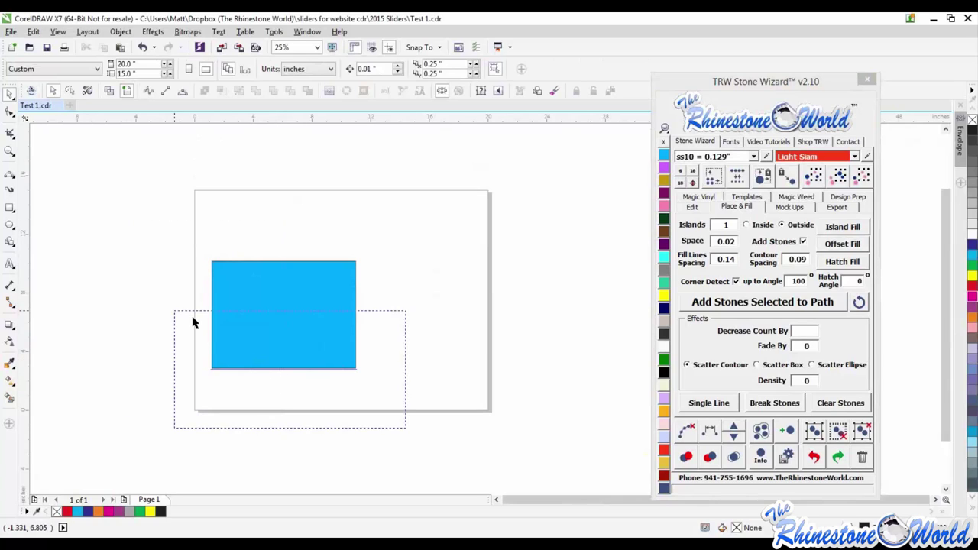
Reposition the blue rectangle slightly up and toward the page centre.
click(301, 330)
drag(301, 330, 384, 282)
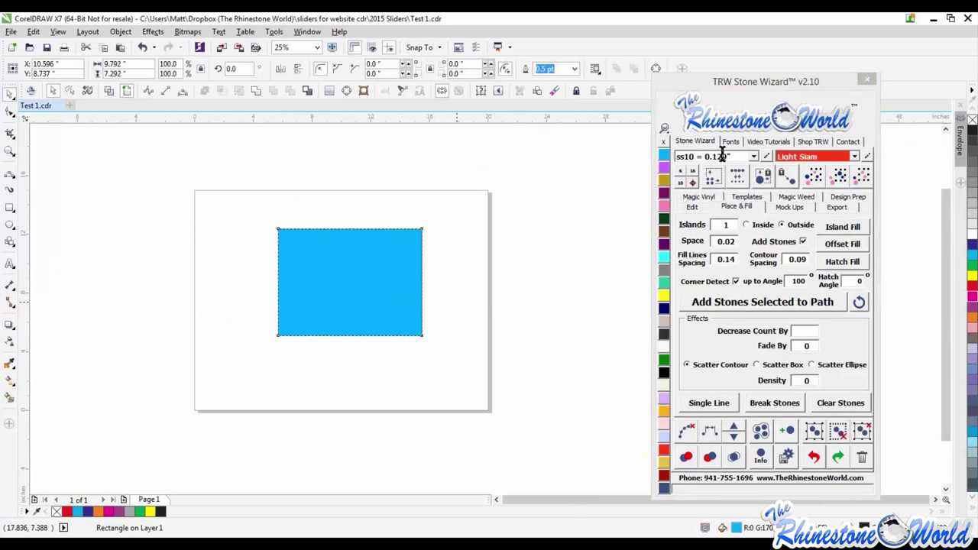
key(Escape)
key(ctrl+z)
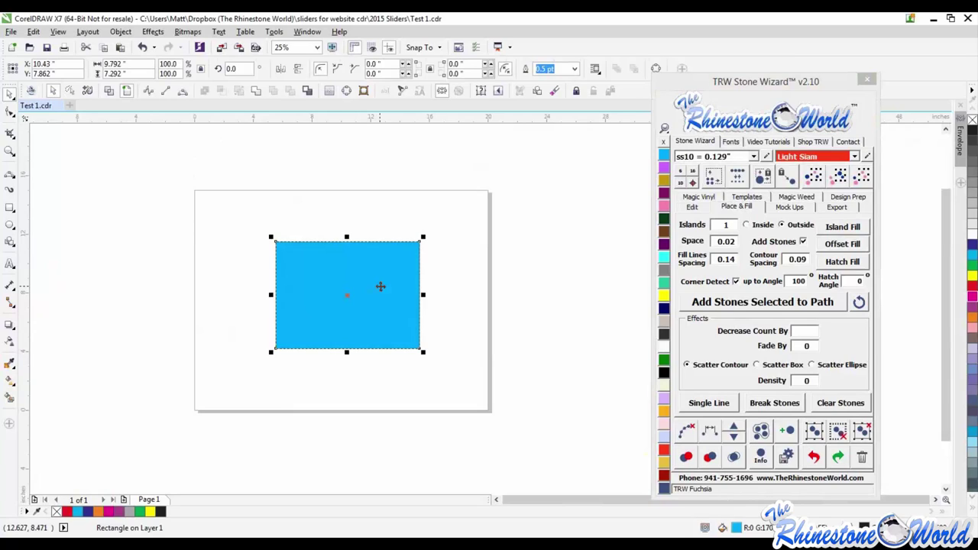
drag(375, 273, 370, 263)
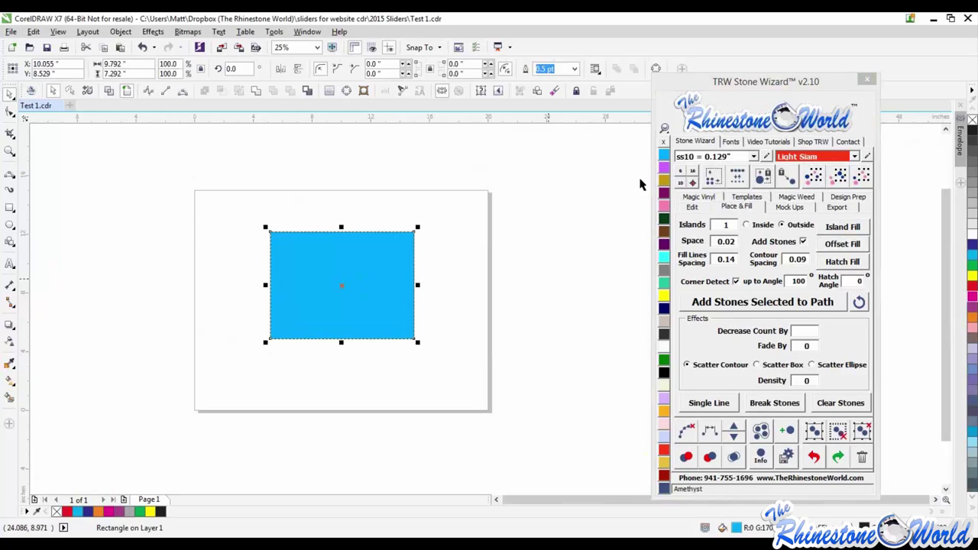
Close the Stone Wizard docker and duplicate the rectangle into three overlapping copies.
click(867, 79)
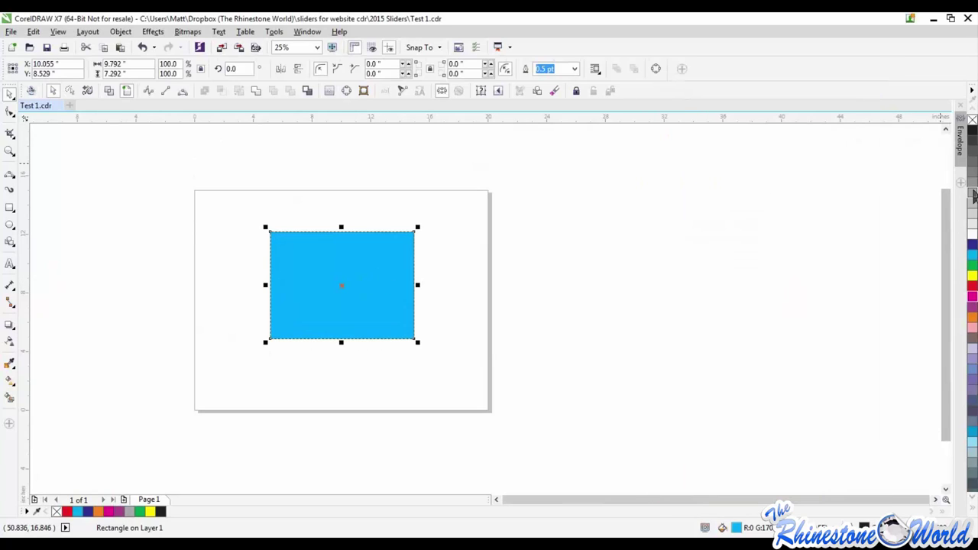
drag(972, 120, 544, 290)
key(space)
click(544, 290)
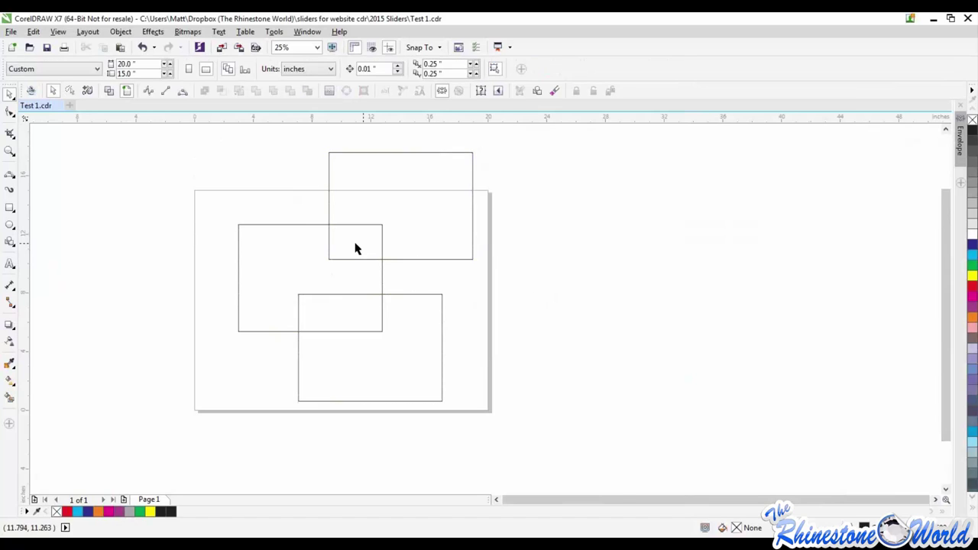
scroll(360, 243, up, 2)
scroll(363, 243, down, 2)
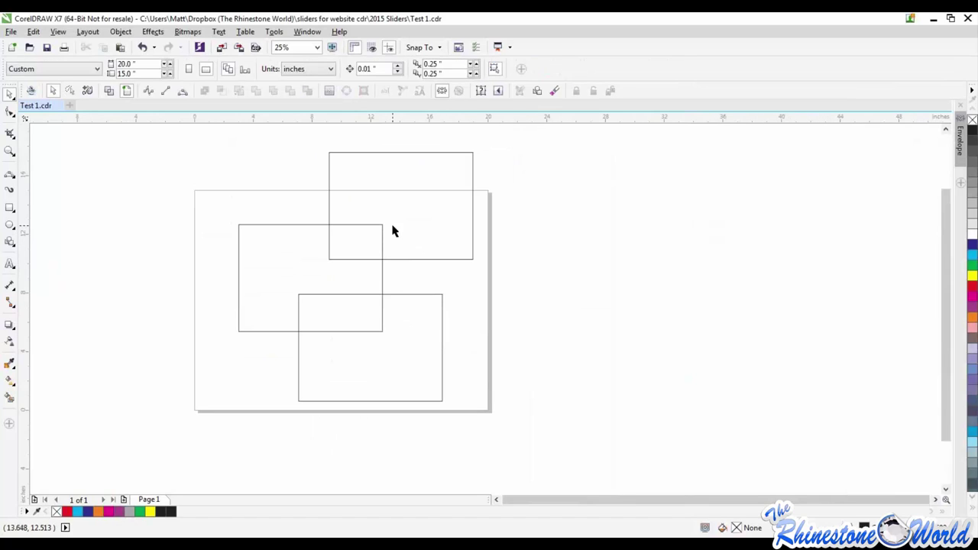
Fill the rectangles cyan (top), green (left) and magenta (bottom).
click(472, 227)
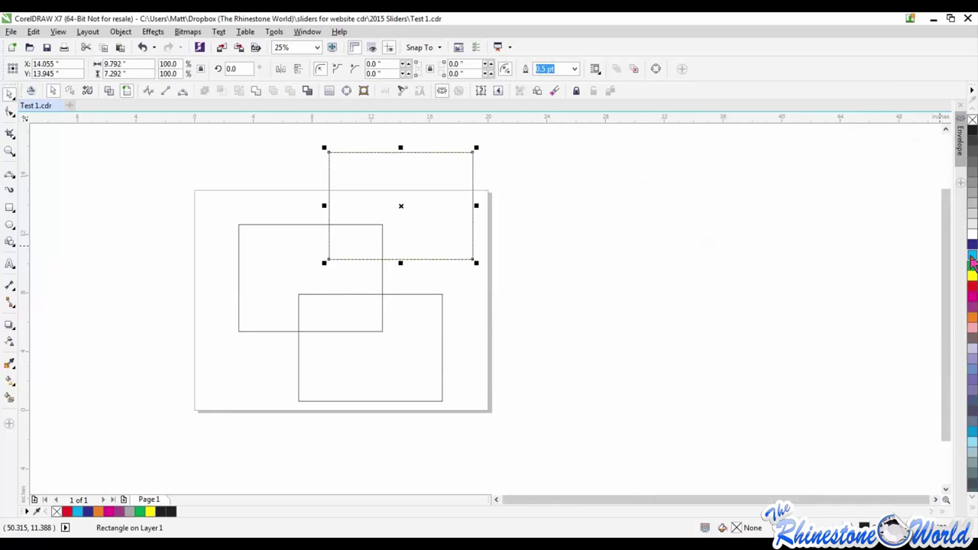
click(972, 261)
click(239, 273)
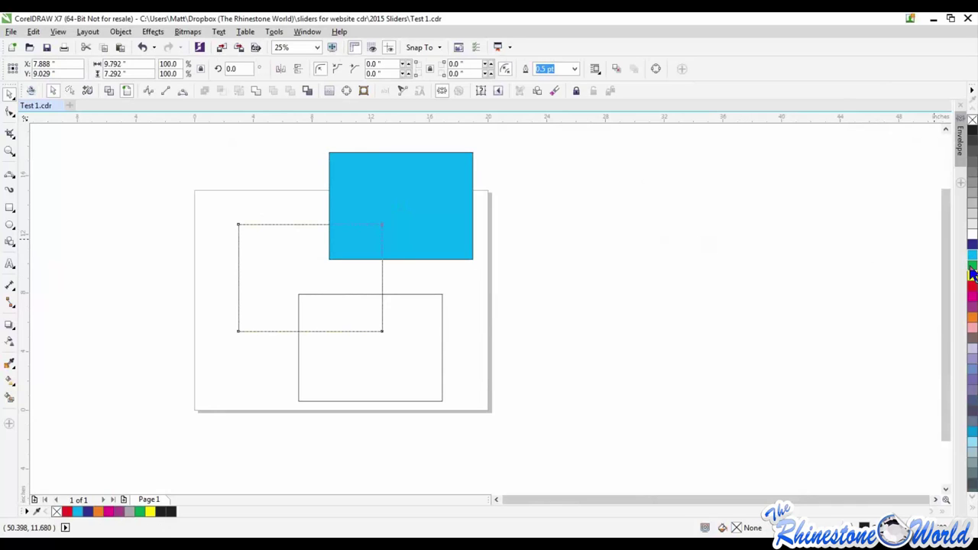
click(973, 268)
click(442, 345)
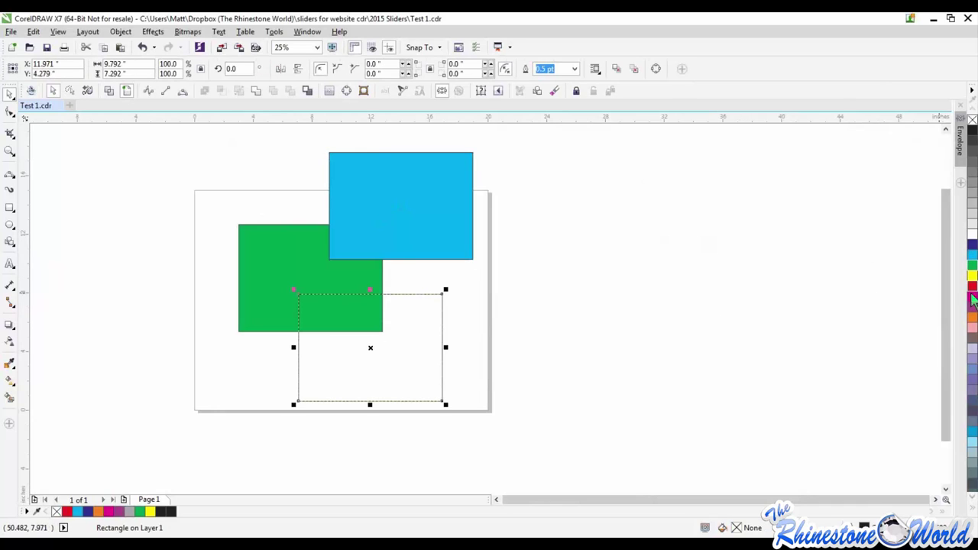
click(973, 300)
click(633, 339)
Marquee-select all three coloured rectangles together.
scroll(373, 315, up, 1)
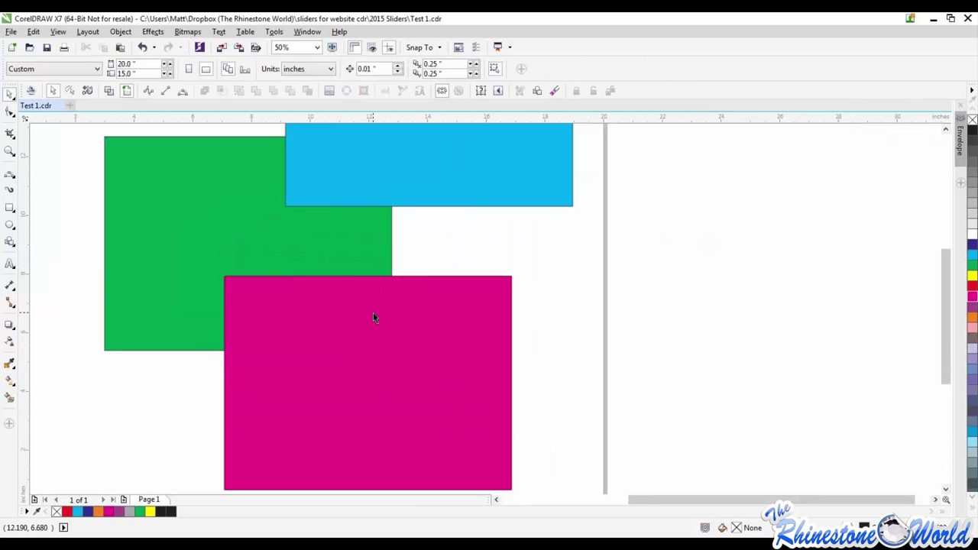
scroll(373, 315, down, 1)
click(357, 246)
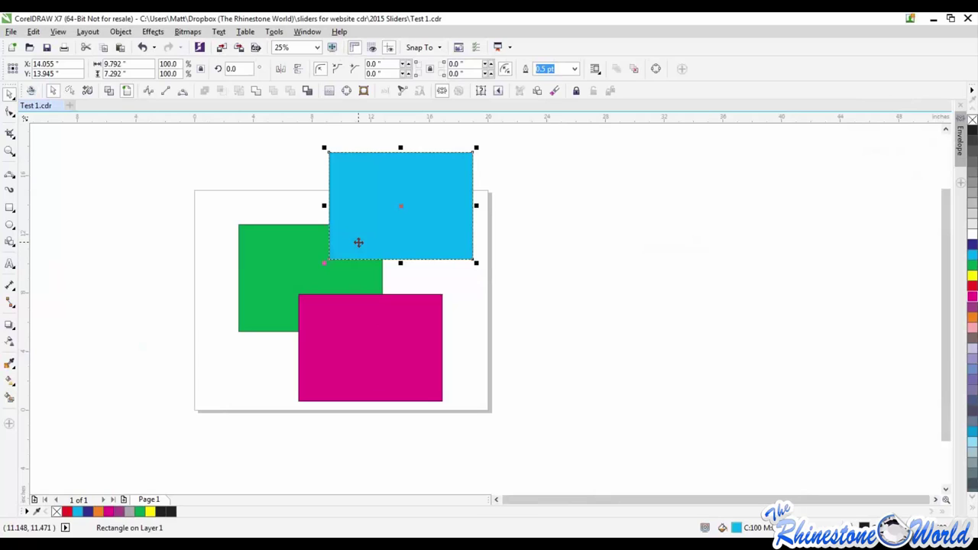
drag(501, 134, 203, 452)
Remove the fill from all three rectangles, deselect them, and switch to Smart Fill.
click(972, 122)
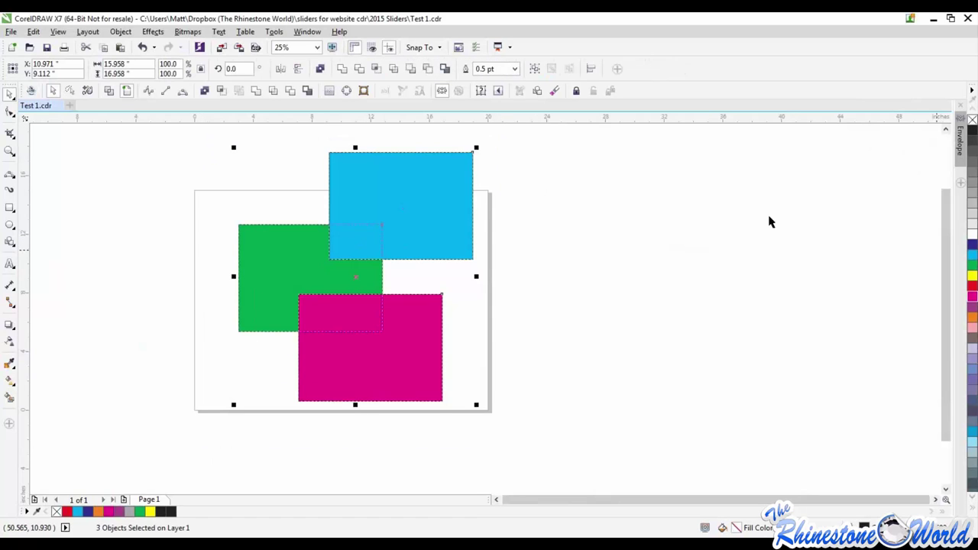
click(769, 221)
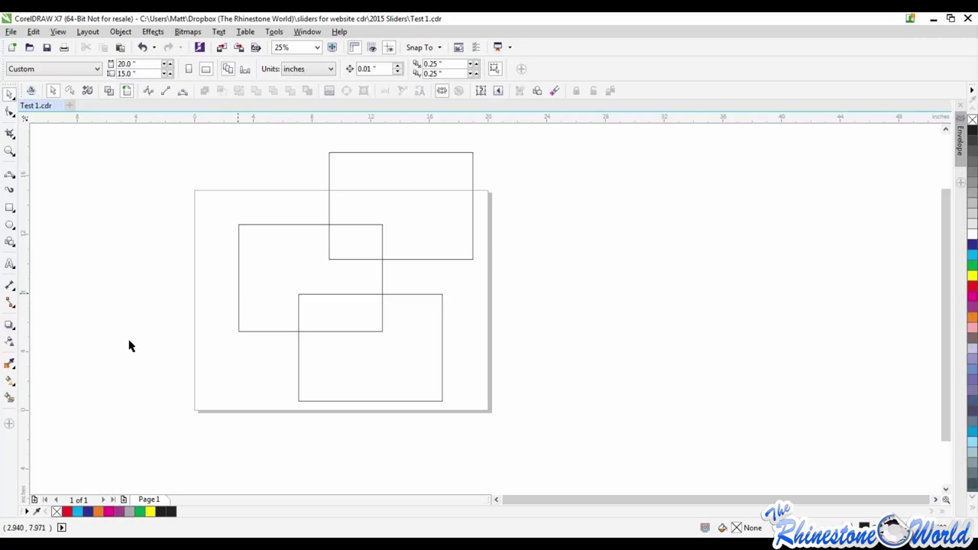
click(11, 400)
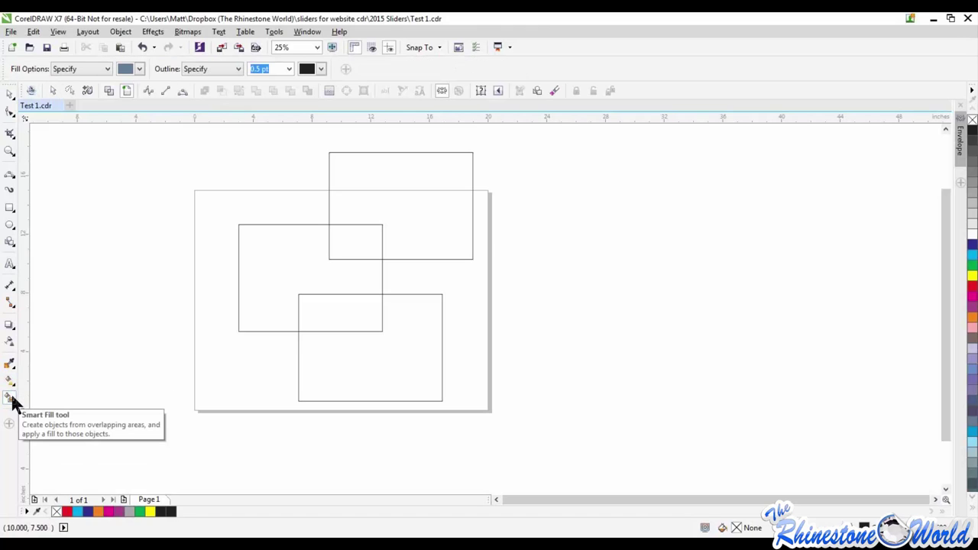
click(139, 68)
click(152, 98)
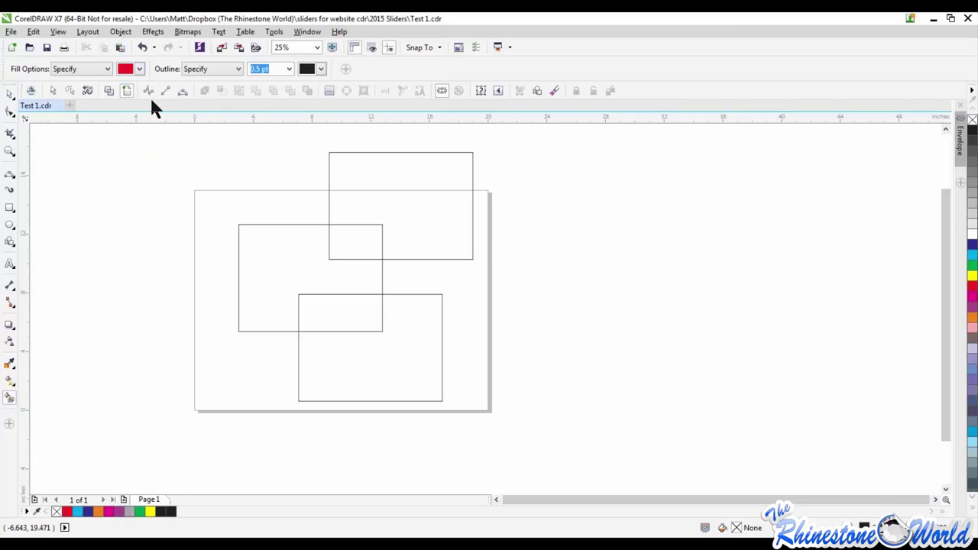
click(386, 209)
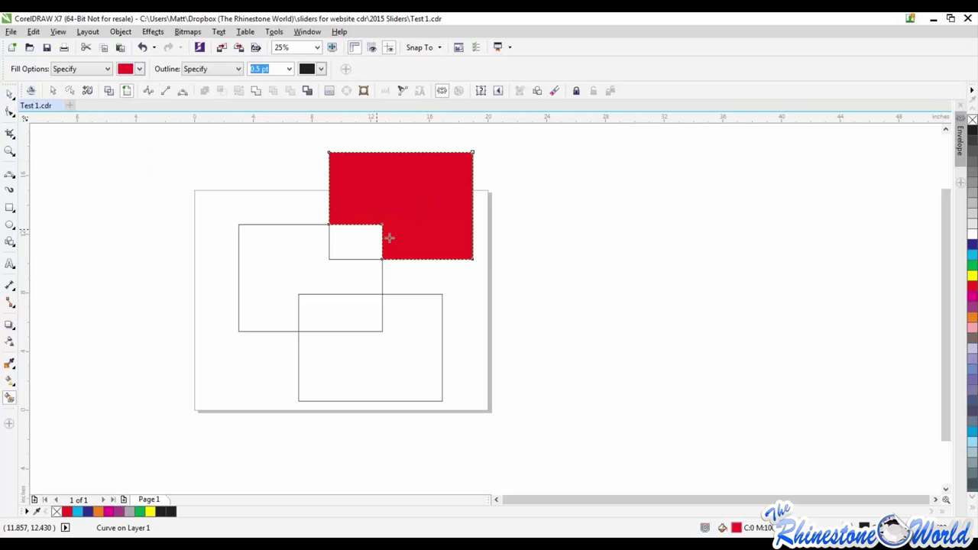
click(295, 275)
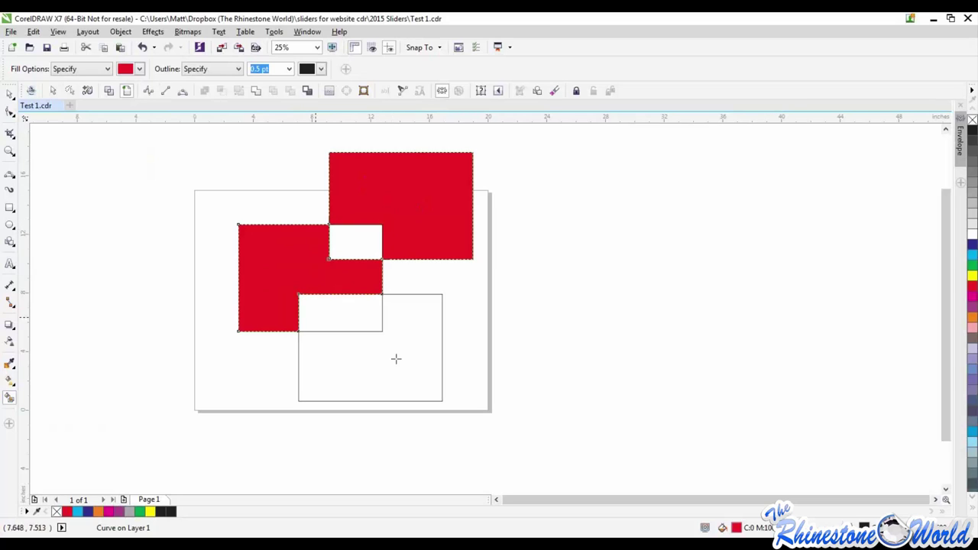
click(398, 359)
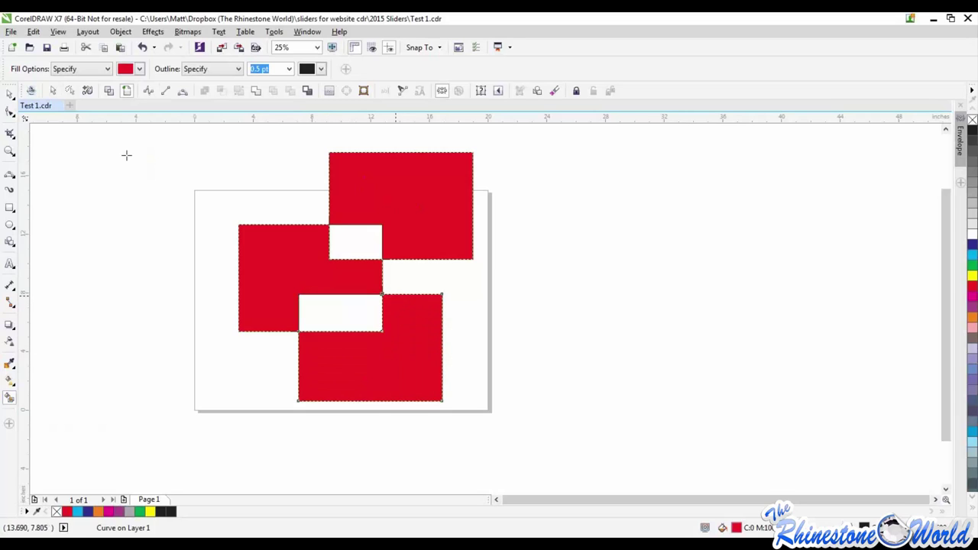
click(10, 93)
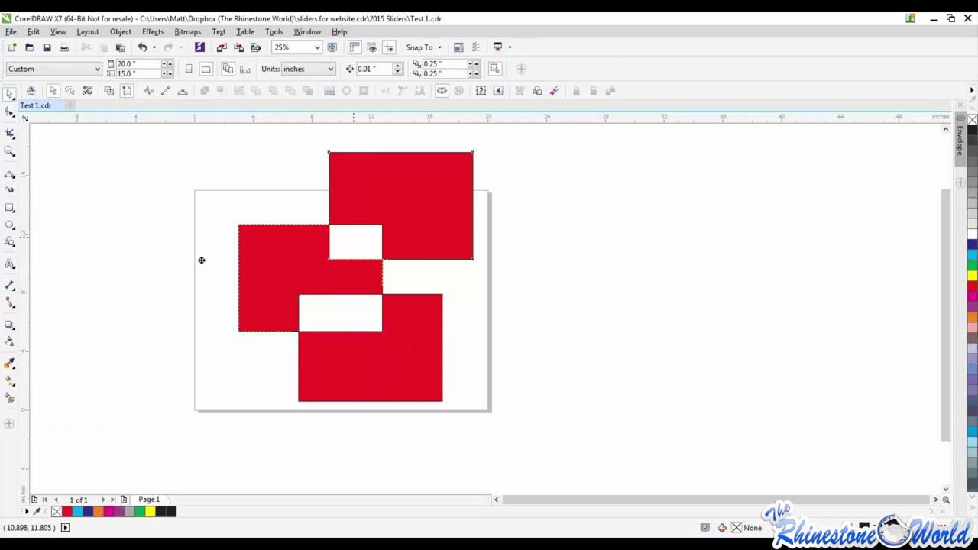
drag(201, 259, 625, 361)
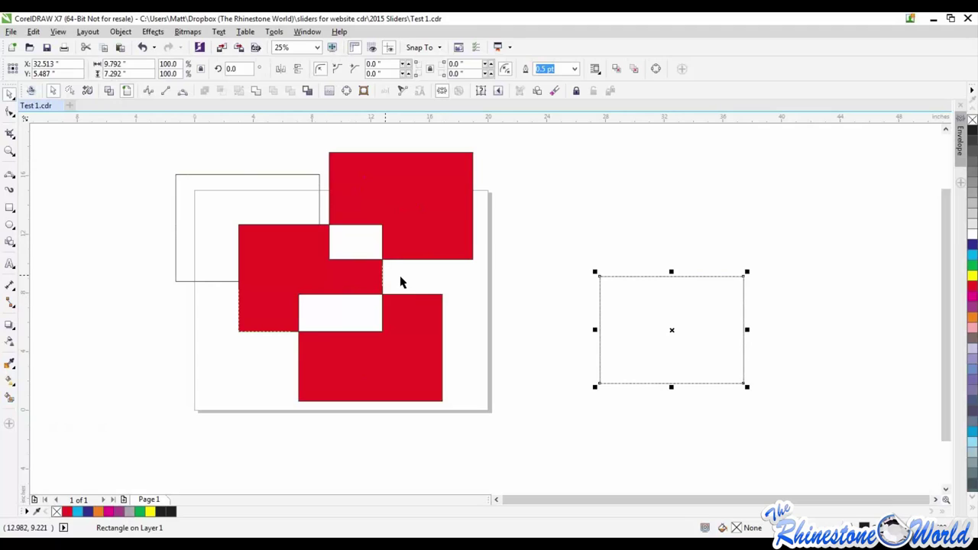
key(Delete)
key(Delete)
click(546, 305)
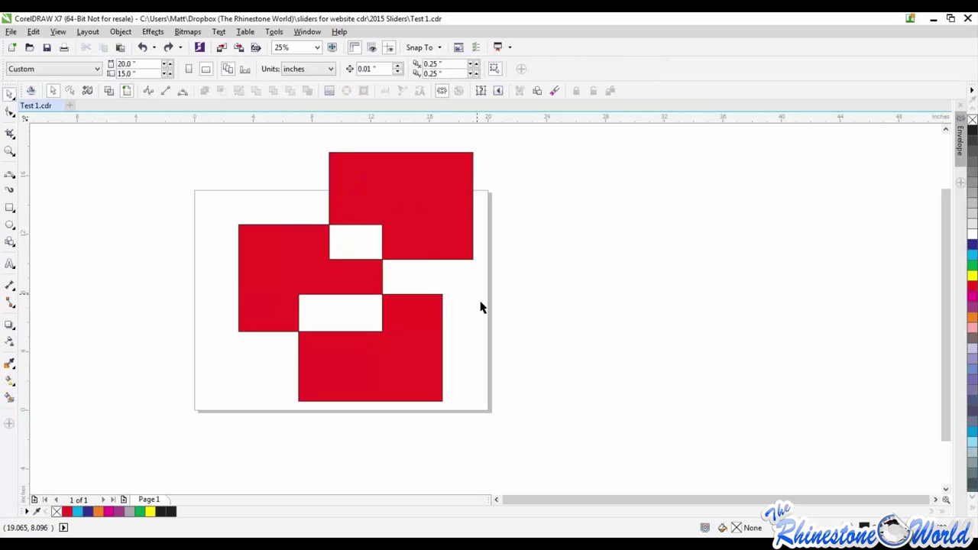
key(ctrl+z)
key(ctrl+z)
scroll(428, 192, up, 1)
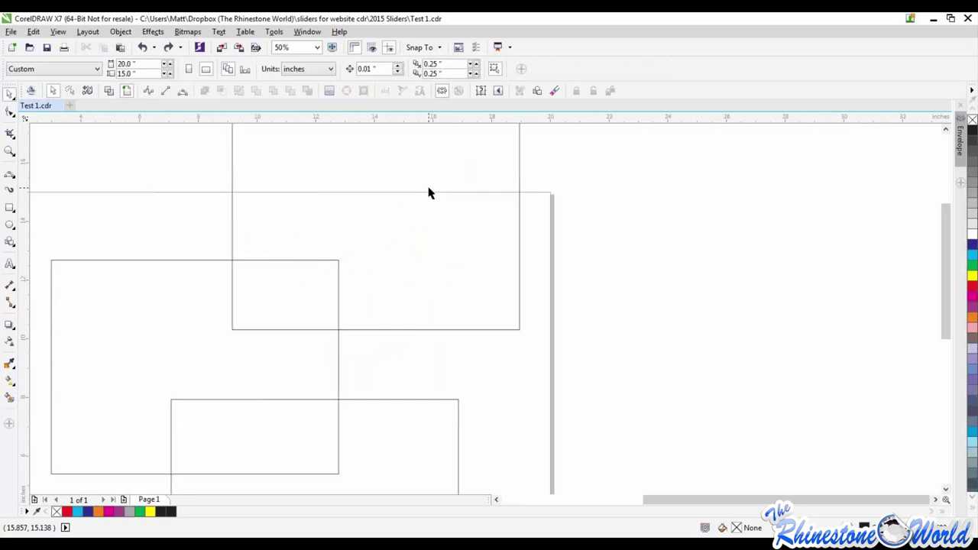
scroll(428, 188, down, 1)
drag(419, 177, 599, 181)
drag(972, 289, 586, 217)
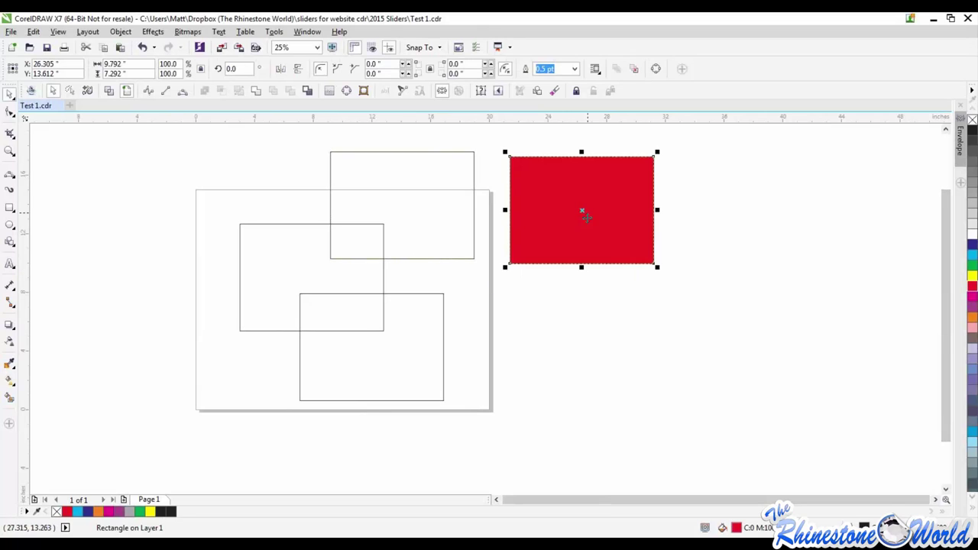
click(591, 303)
click(581, 255)
key(Delete)
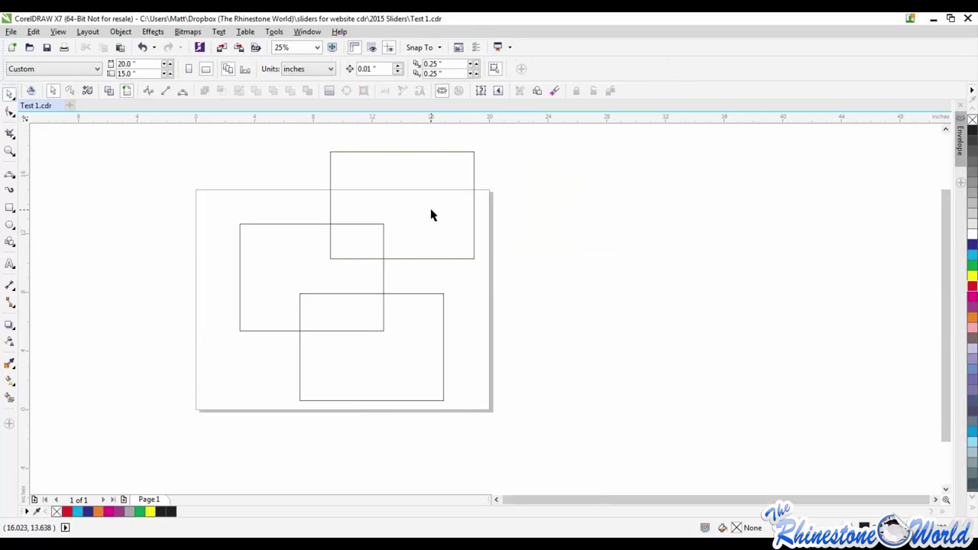
click(433, 214)
drag(972, 287, 420, 218)
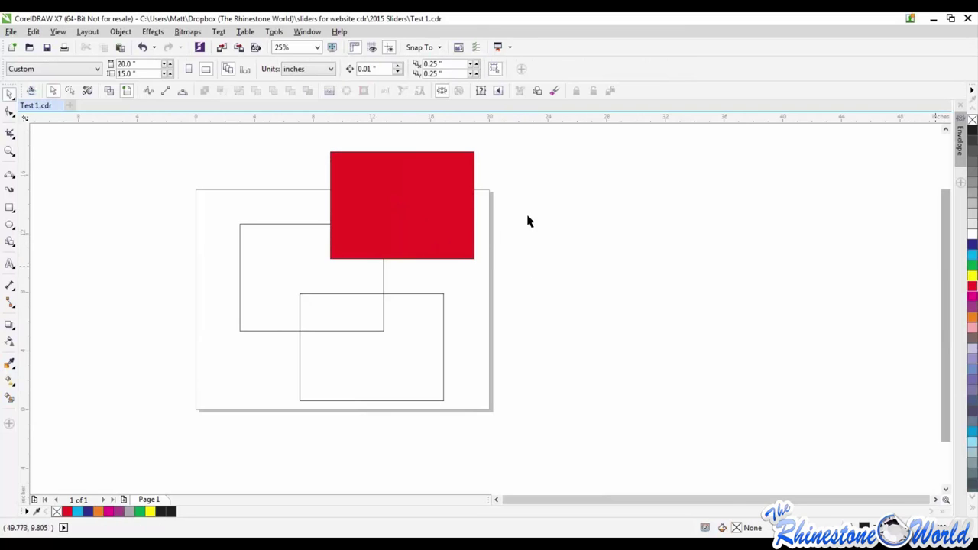
drag(967, 123, 421, 221)
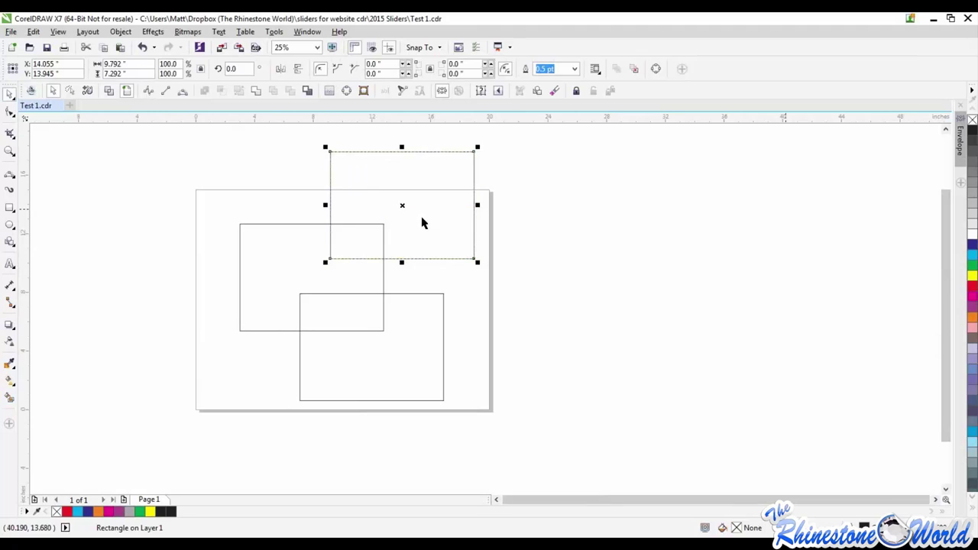
click(338, 190)
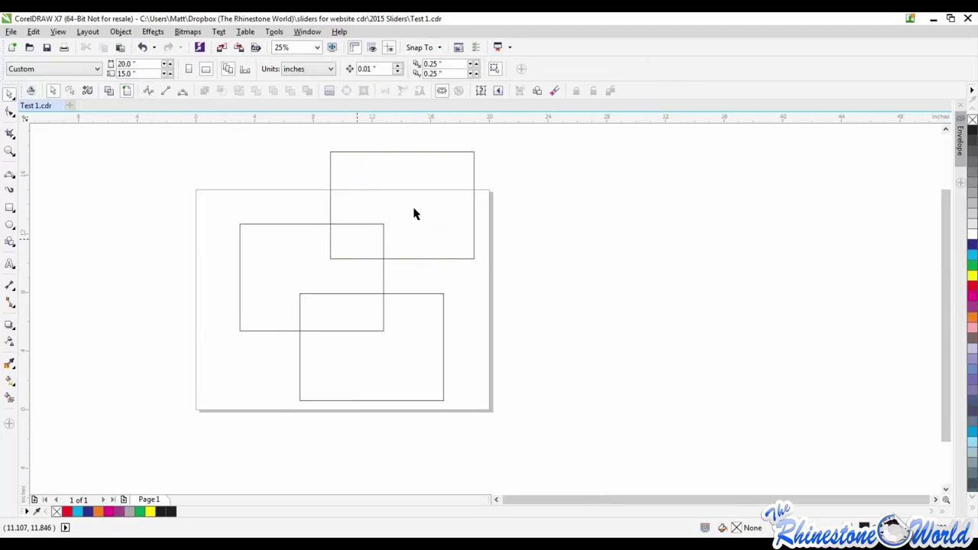
Smart-fill the top region red, the left region magenta and the bottom region orange.
click(11, 398)
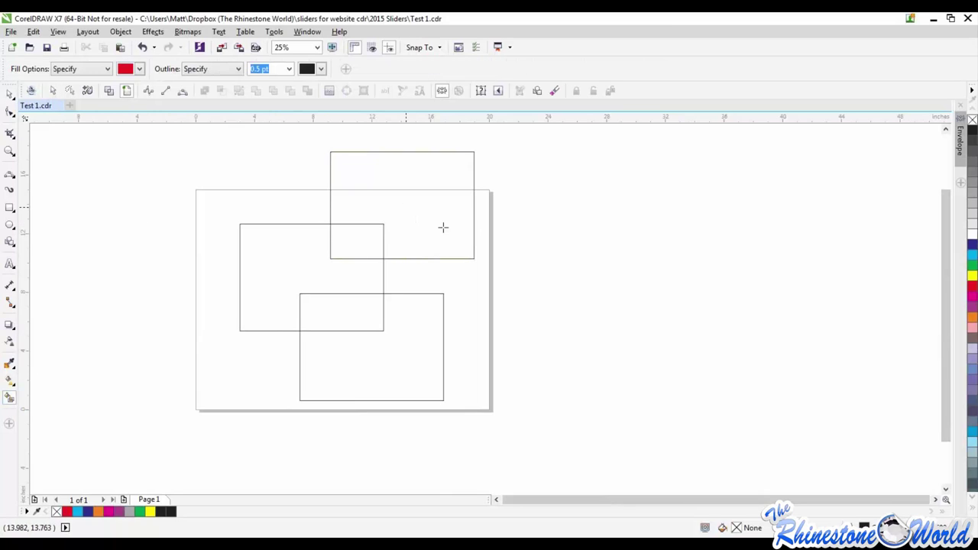
click(395, 184)
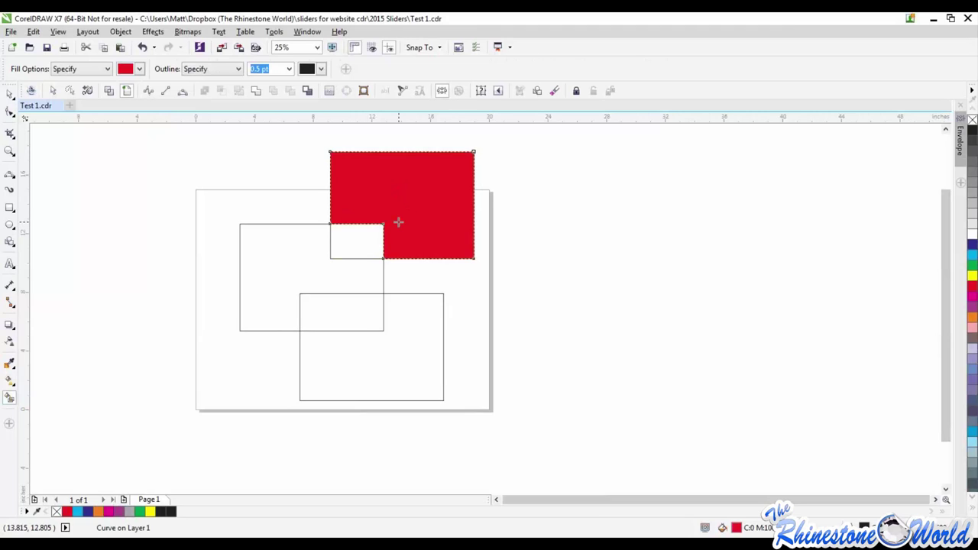
click(140, 69)
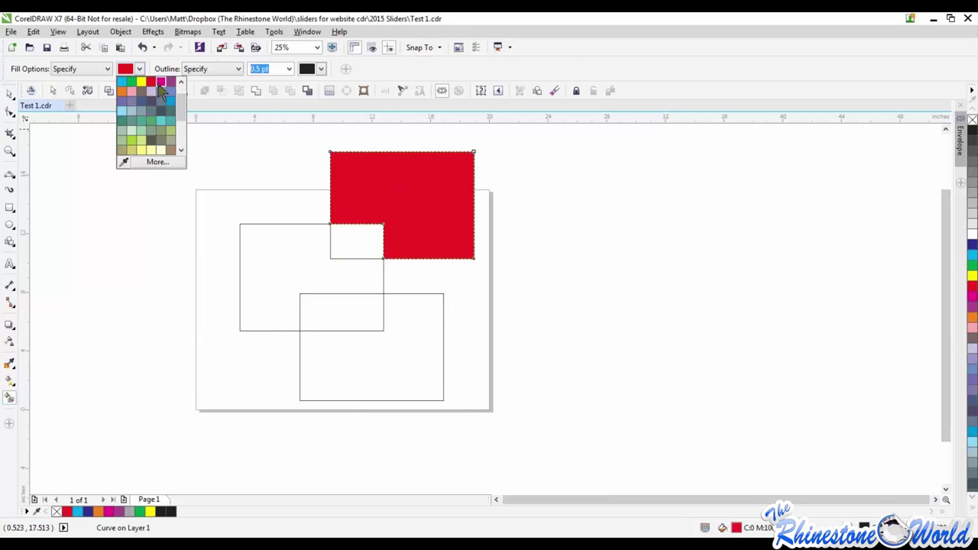
click(161, 81)
click(267, 267)
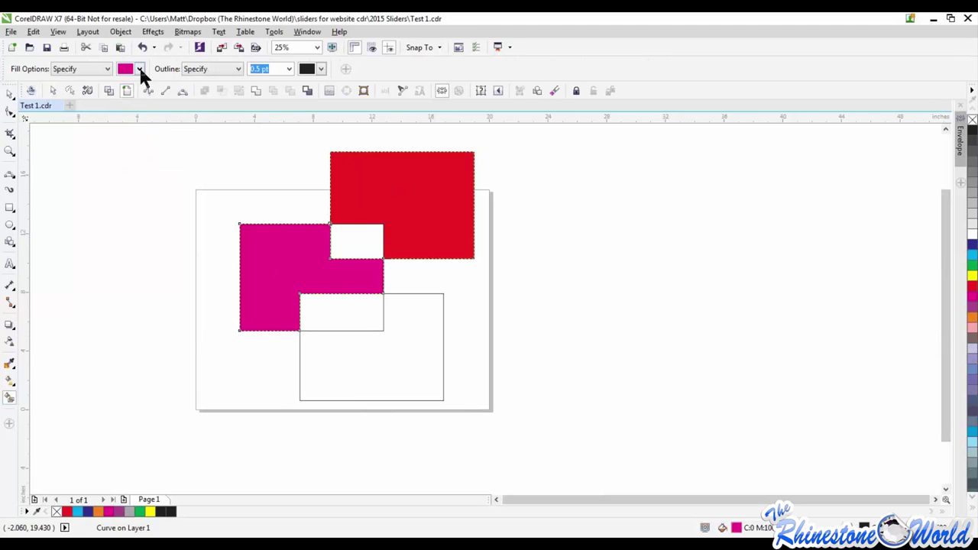
click(139, 69)
click(127, 96)
click(404, 361)
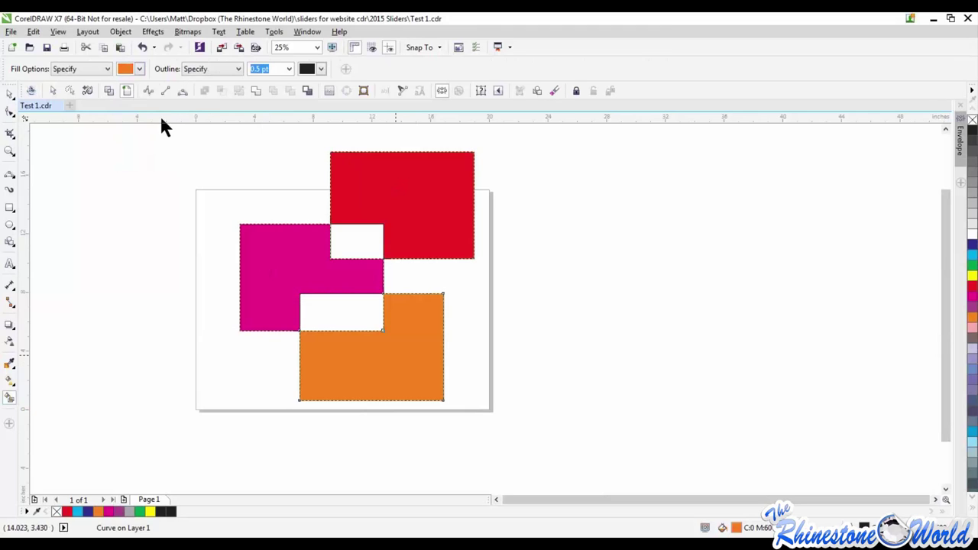
Fill the two overlaps lavender and green, then drag the magenta piece off to the right.
click(140, 69)
click(162, 84)
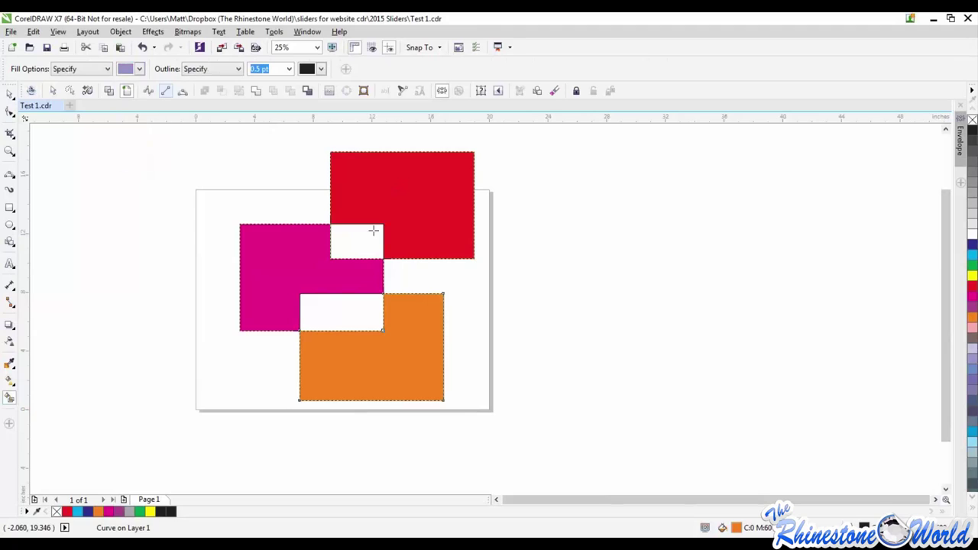
click(349, 317)
click(140, 68)
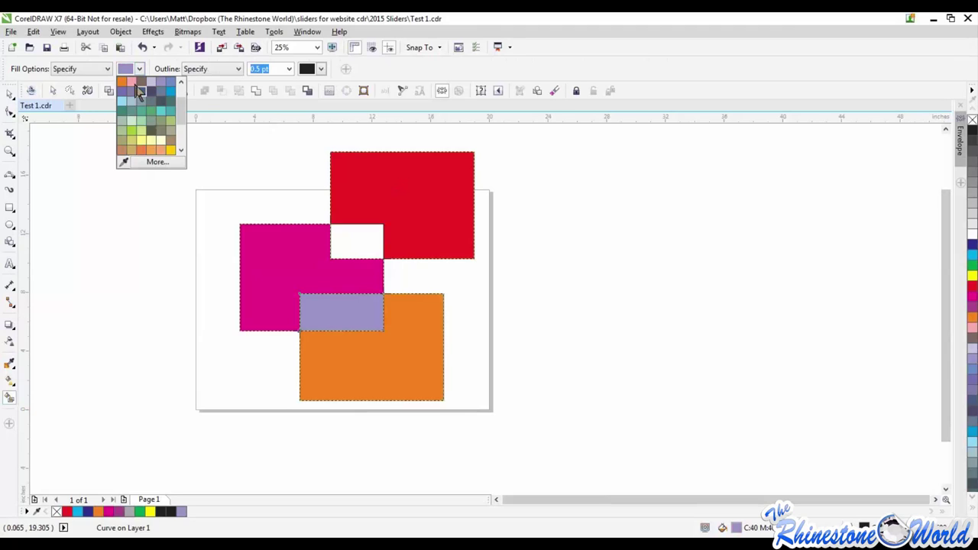
click(140, 137)
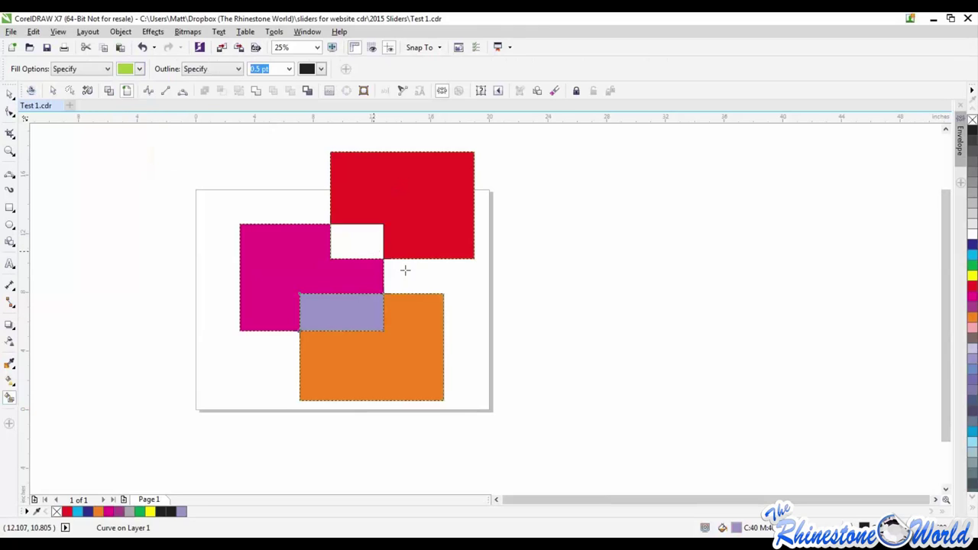
click(359, 243)
click(10, 92)
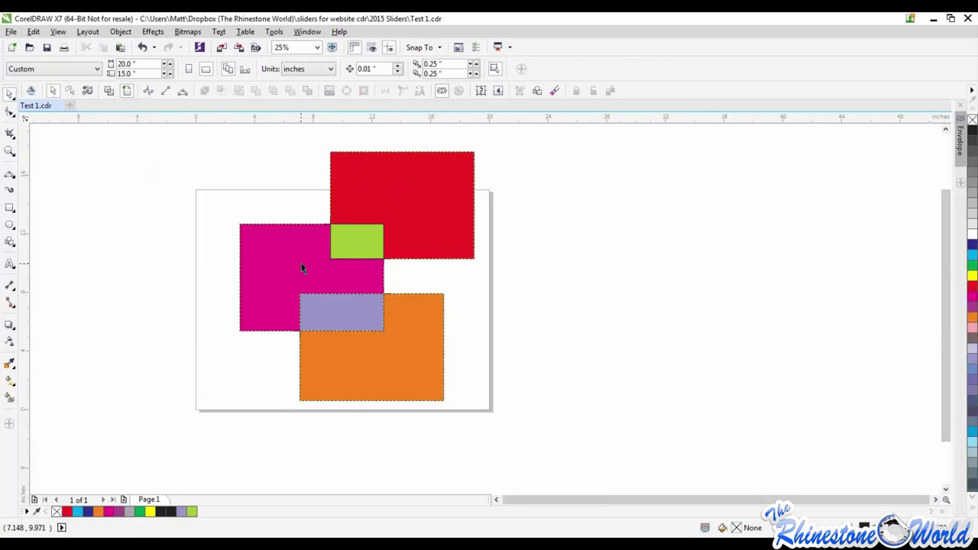
drag(301, 264, 456, 236)
Drag the red, green, lavender, orange and magenta pieces apart to show the separate regions.
scroll(249, 303, down, 1)
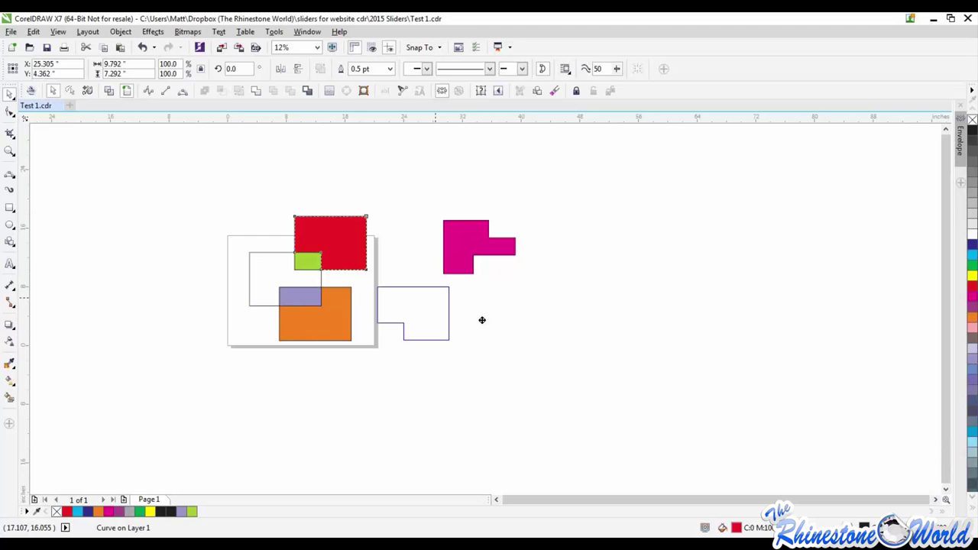
drag(482, 320, 458, 321)
drag(308, 263, 530, 298)
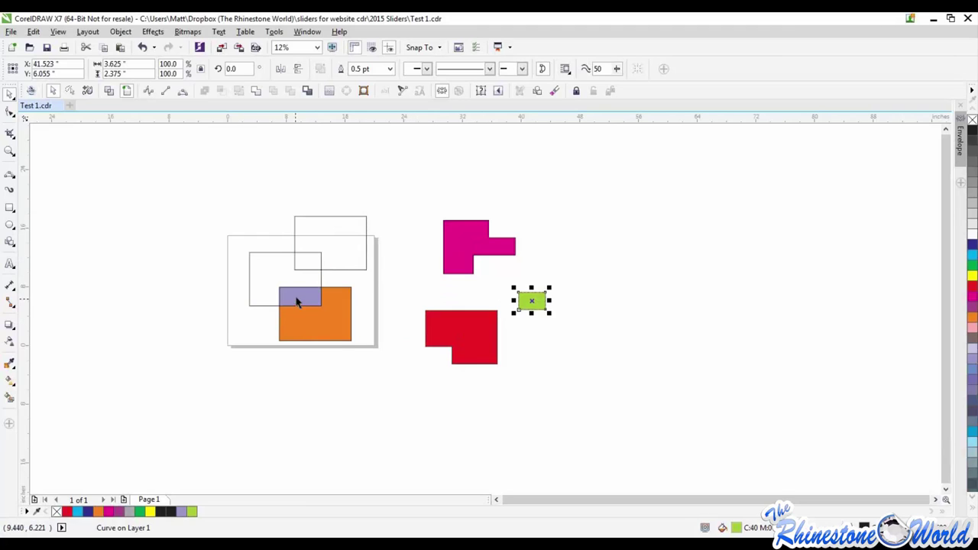
drag(297, 302, 347, 411)
drag(334, 328, 499, 440)
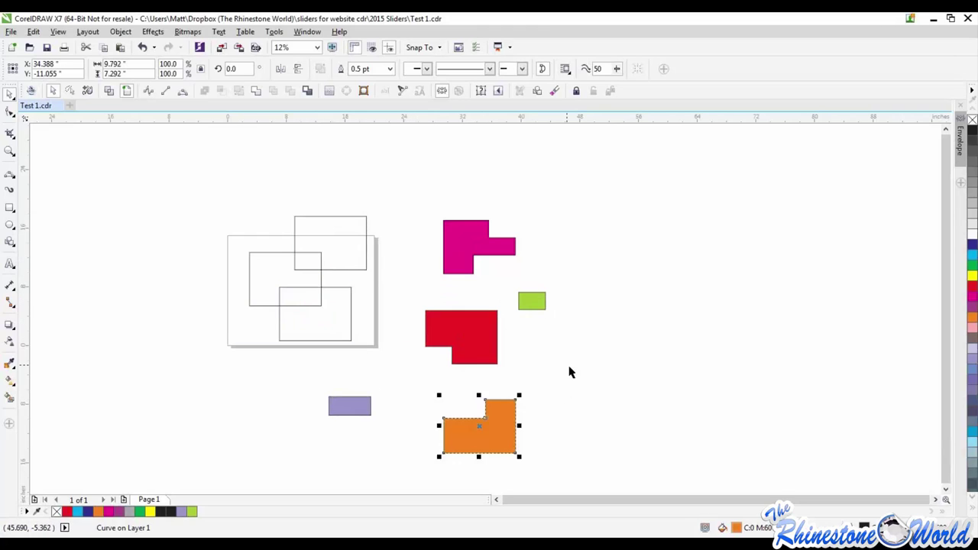
click(570, 372)
scroll(309, 258, up, 1)
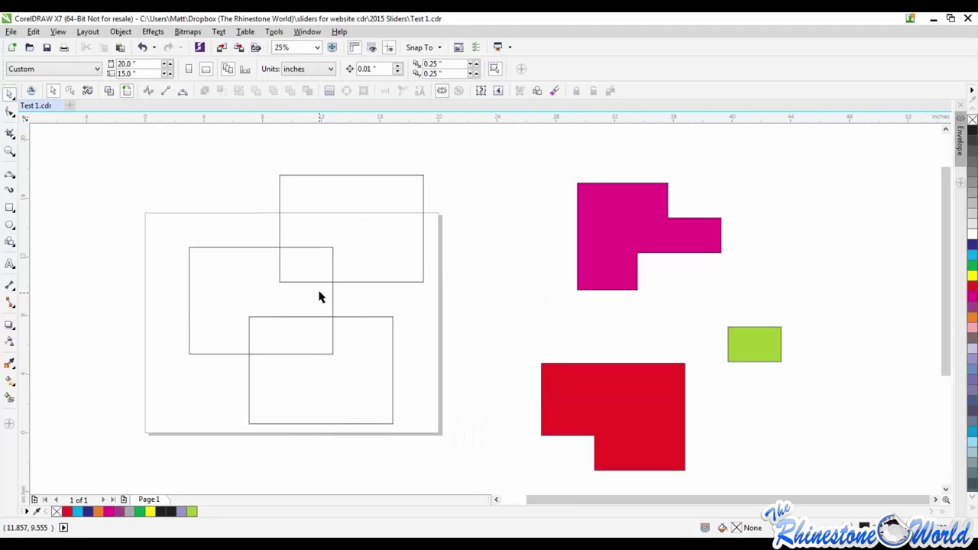
scroll(319, 296, down, 2)
scroll(439, 334, up, 1)
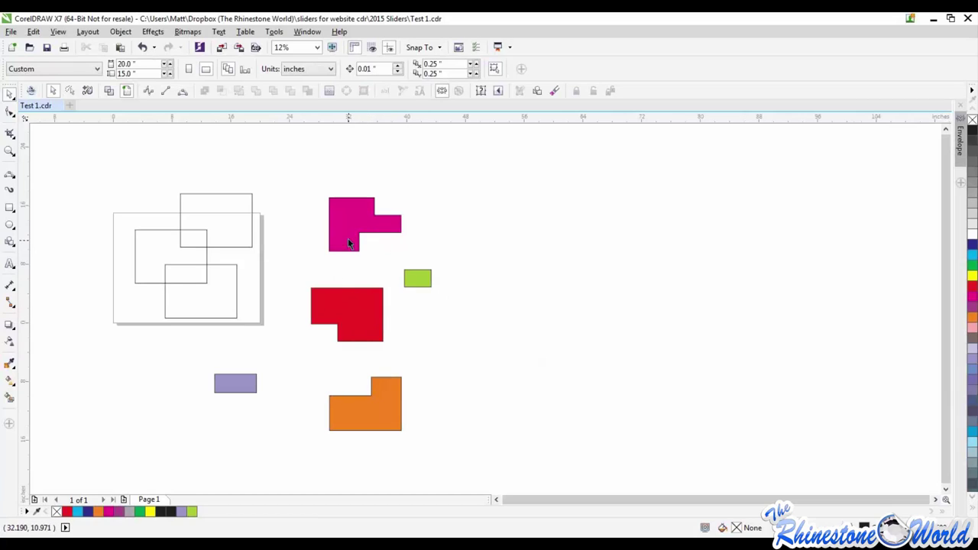
drag(348, 237, 325, 260)
scroll(332, 254, up, 1)
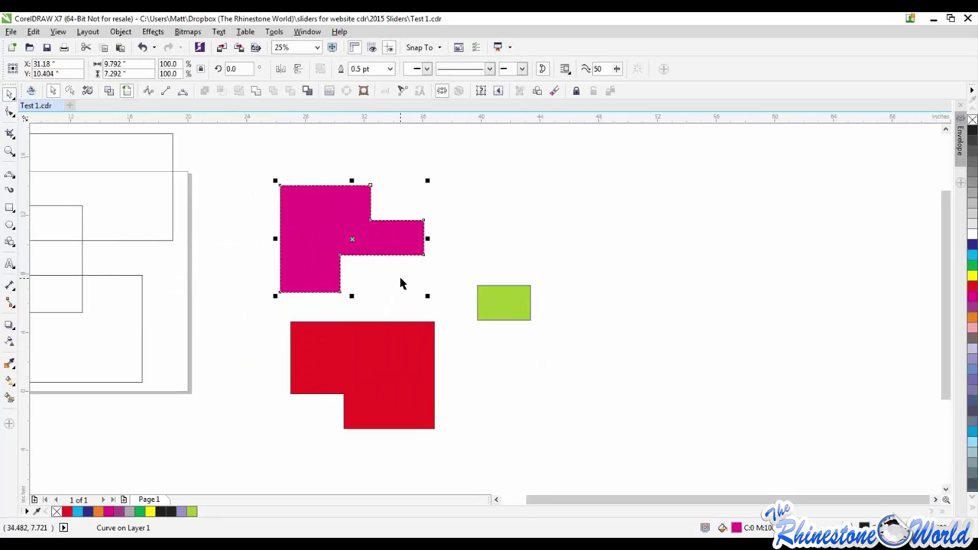
scroll(402, 281, down, 1)
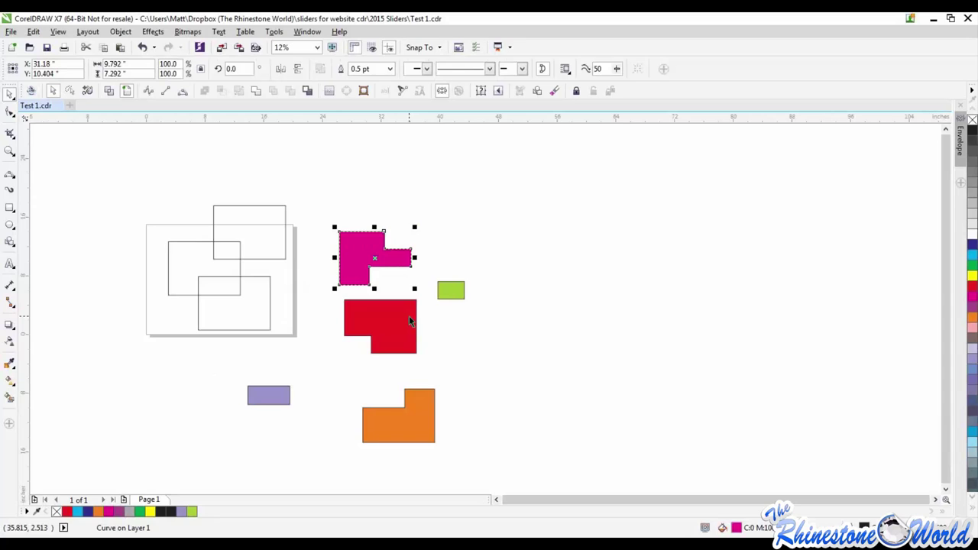
Marquee-select all eight objects and delete them.
drag(563, 257, 163, 432)
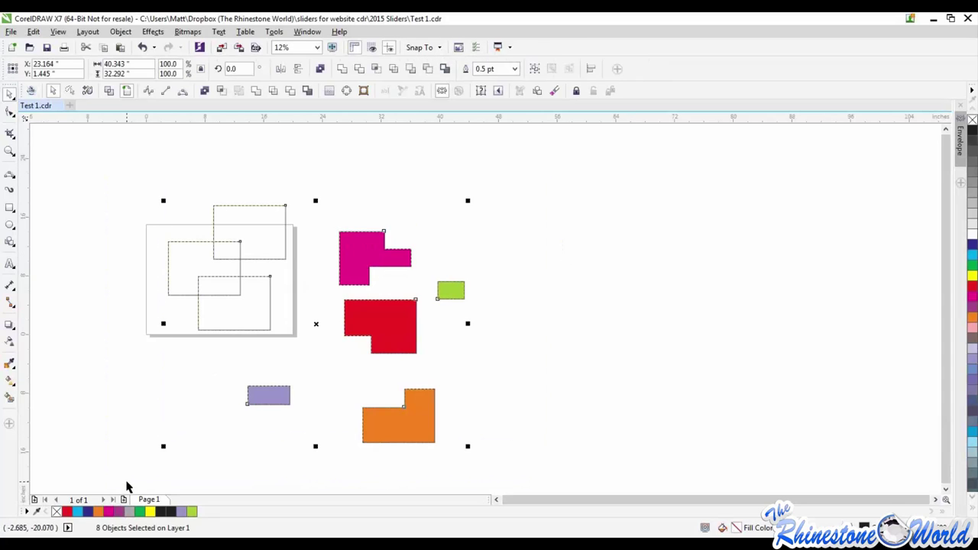
key(Delete)
scroll(220, 424, down, 1)
scroll(162, 365, up, 2)
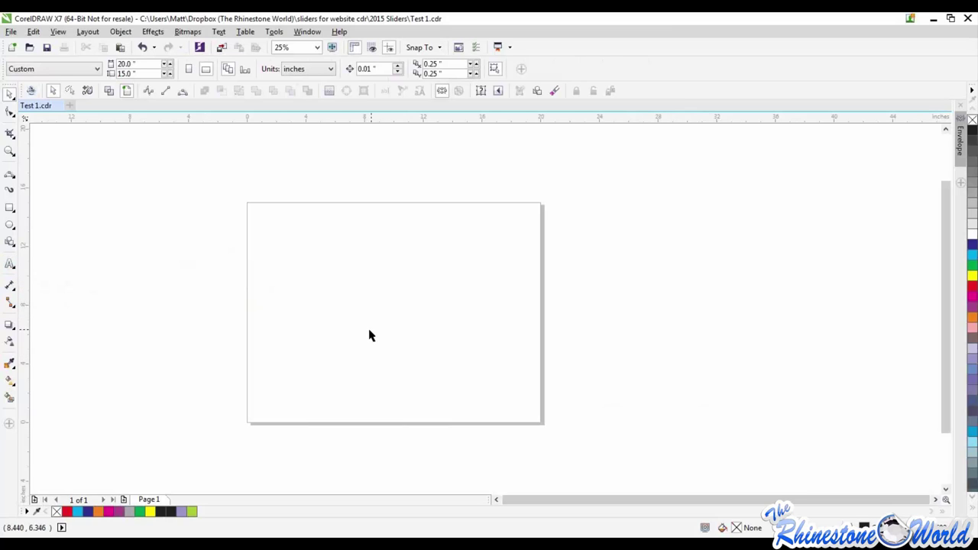
Add artistic text 'TRW ROCKS' in College-Black 175 pt and position it across the page top.
click(8, 264)
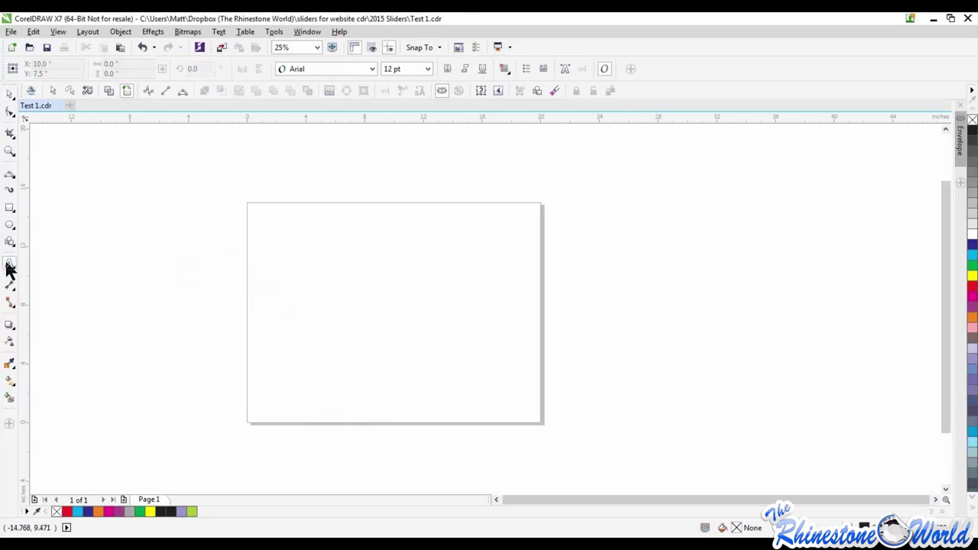
click(334, 270)
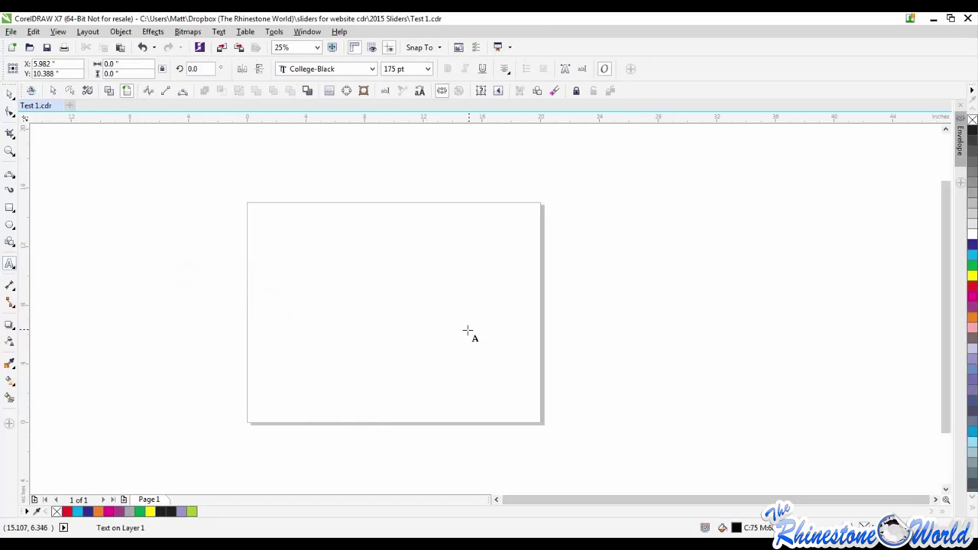
text(TRW ROCKS)
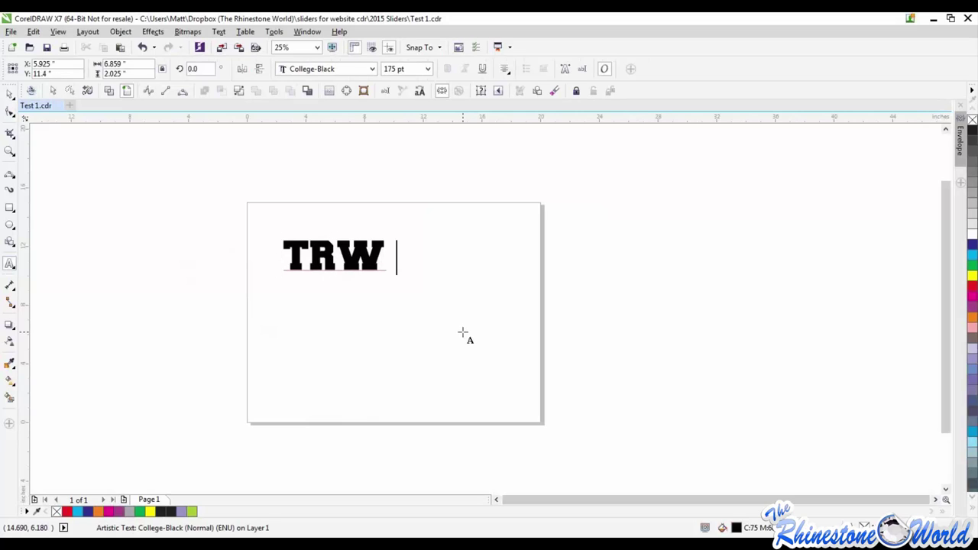
key(Escape)
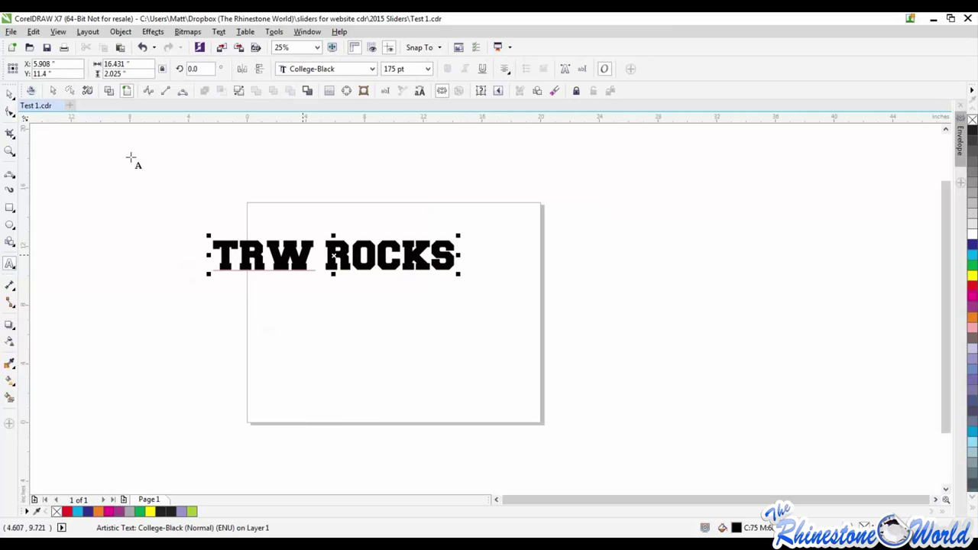
click(9, 94)
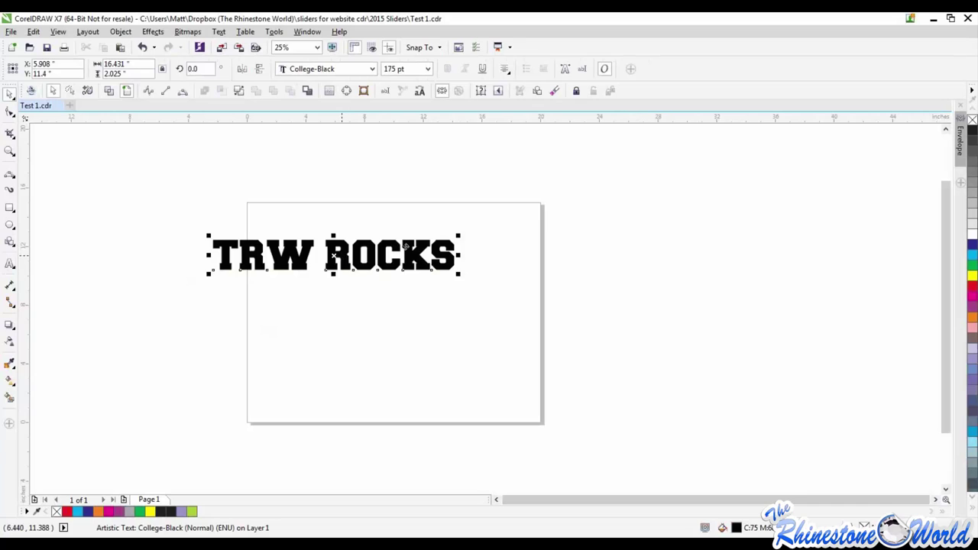
drag(342, 256, 405, 246)
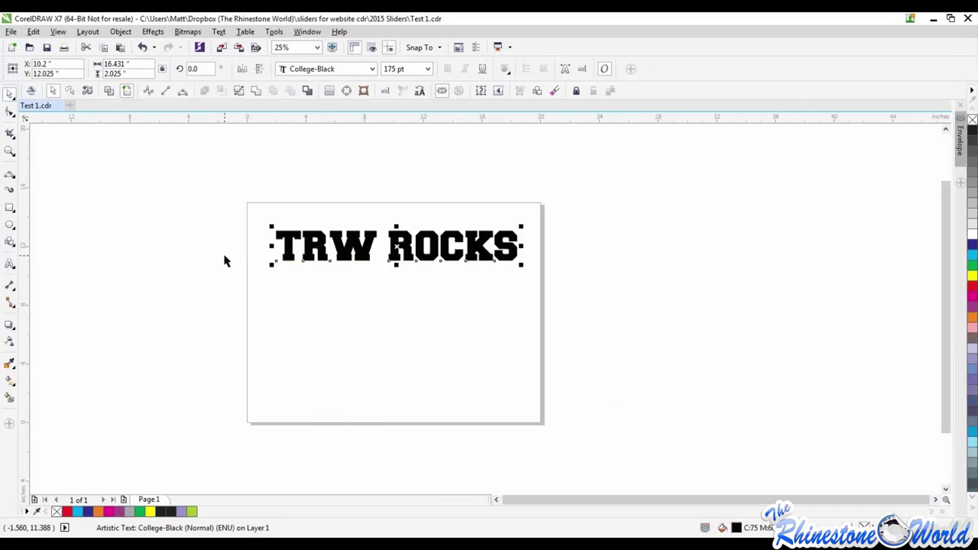
drag(345, 251, 336, 260)
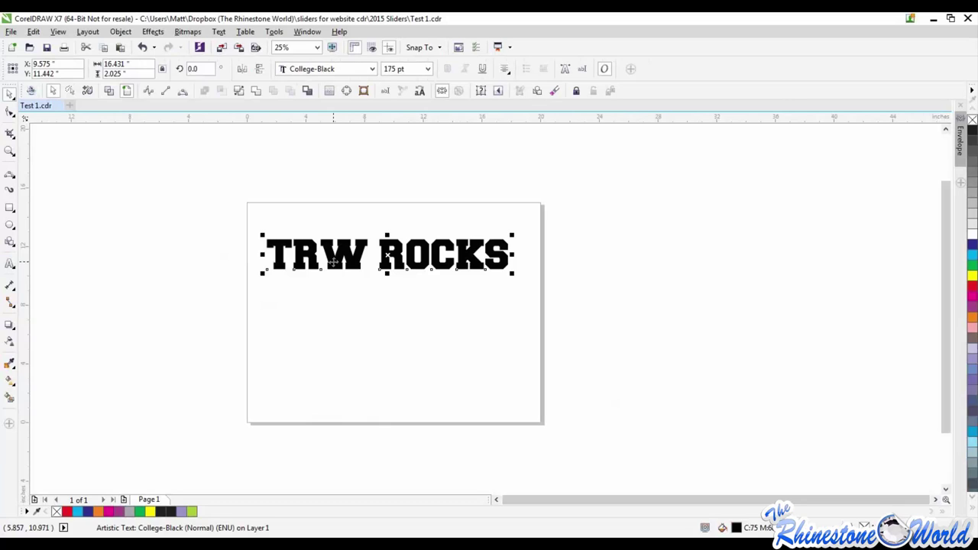
Squeeze the TRW ROCKS text to 89% width, move it, then delete it.
drag(515, 255, 486, 258)
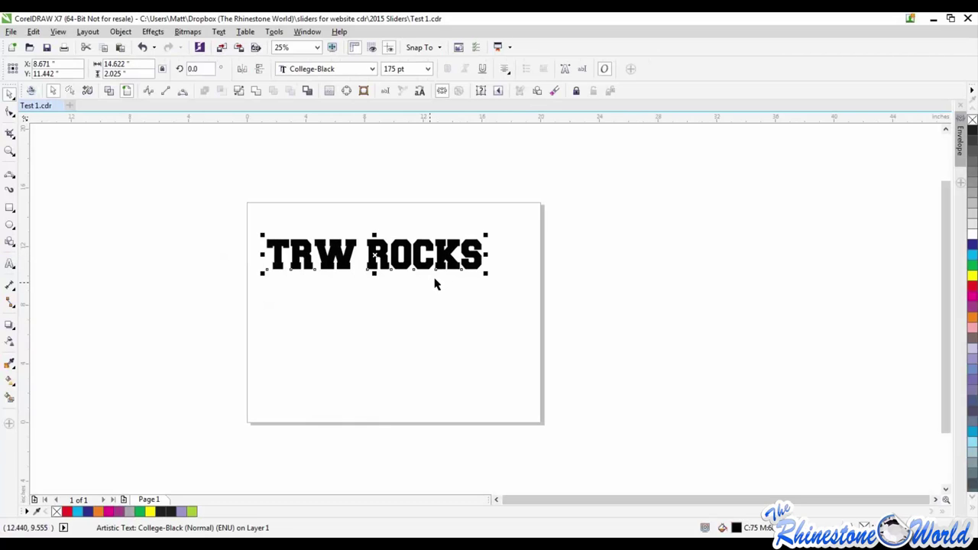
drag(444, 264, 433, 292)
key(Delete)
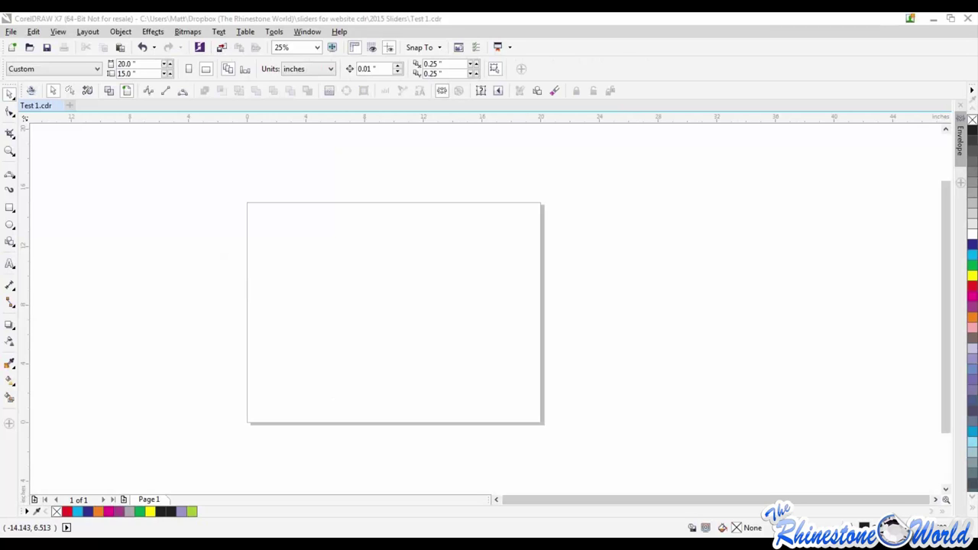
Import the paw-print JPEG and place it a little right of the page centre.
key(Return)
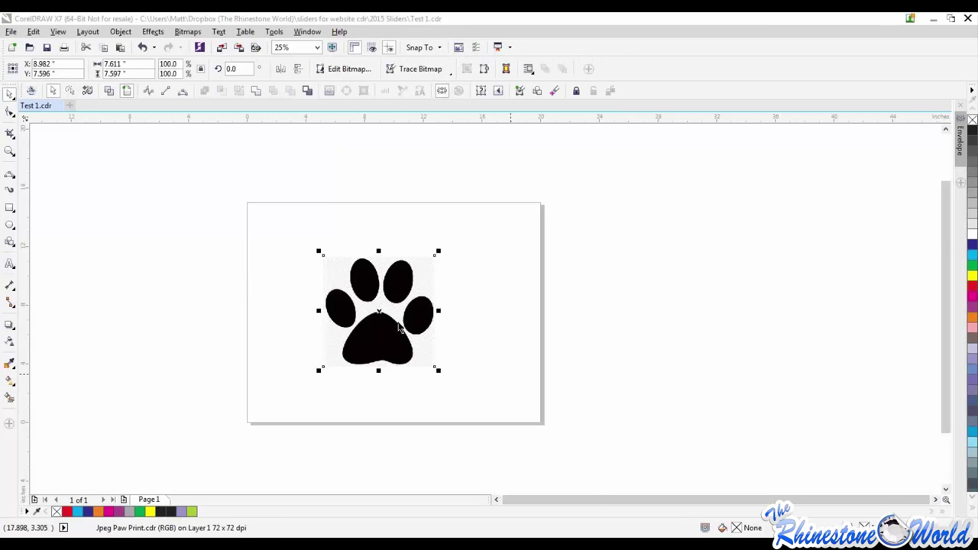
click(511, 378)
scroll(398, 337, up, 1)
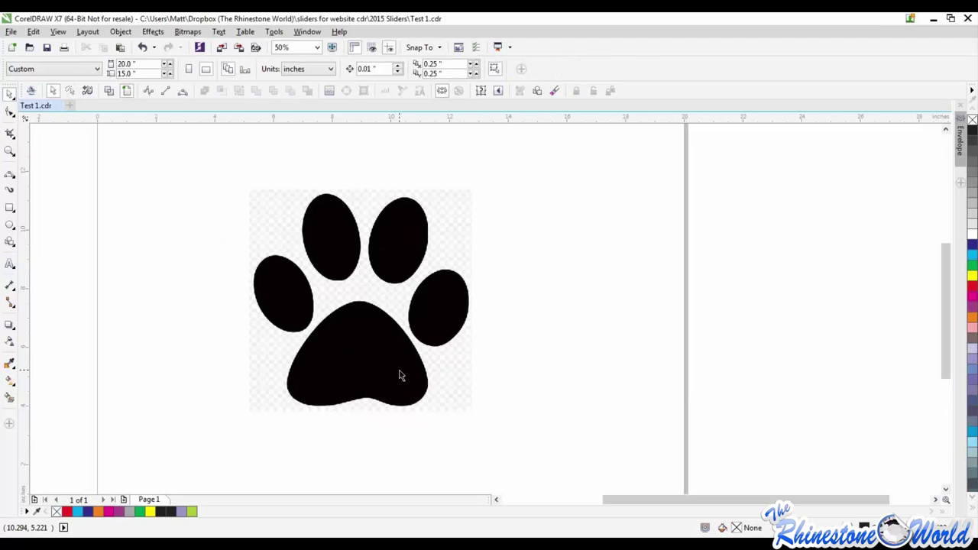
drag(388, 370, 457, 382)
scroll(452, 365, down, 1)
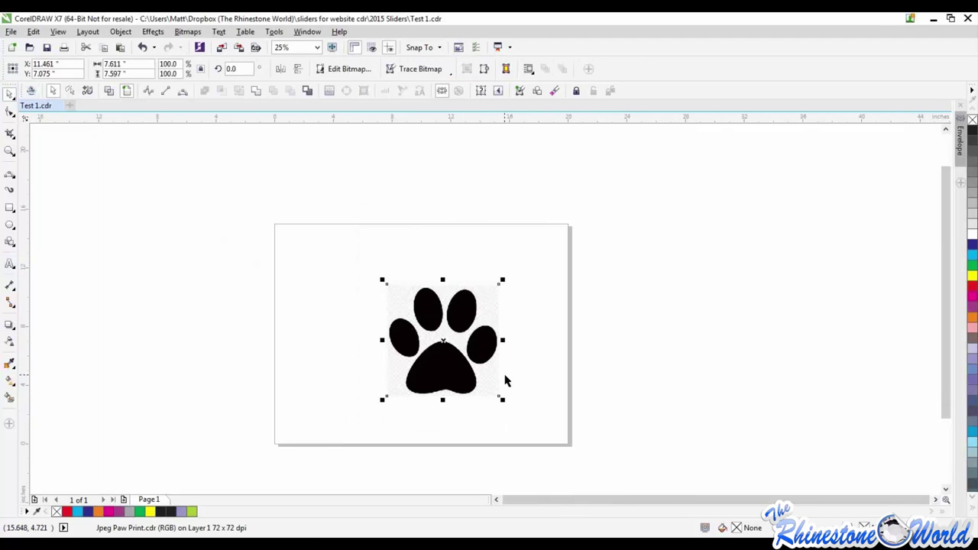
scroll(525, 343, up, 1)
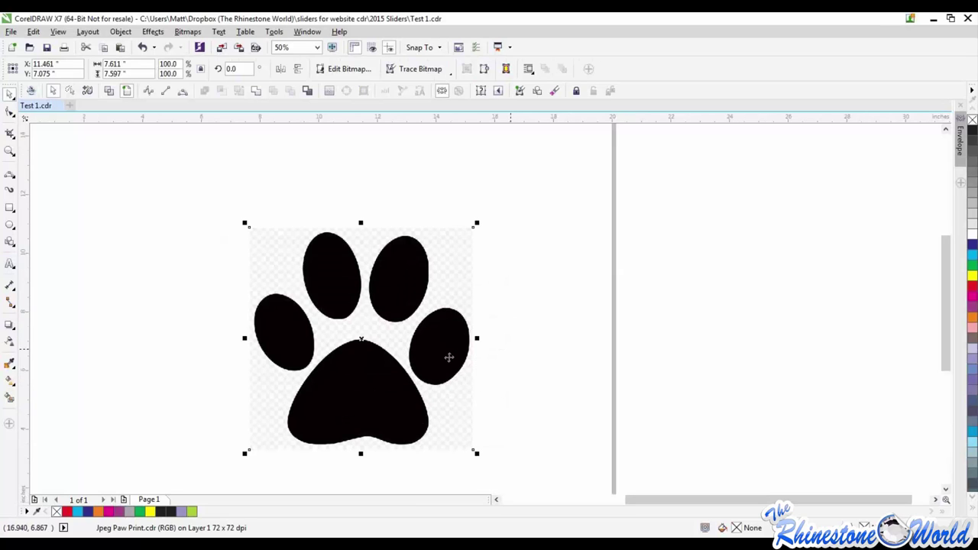
drag(448, 357, 417, 325)
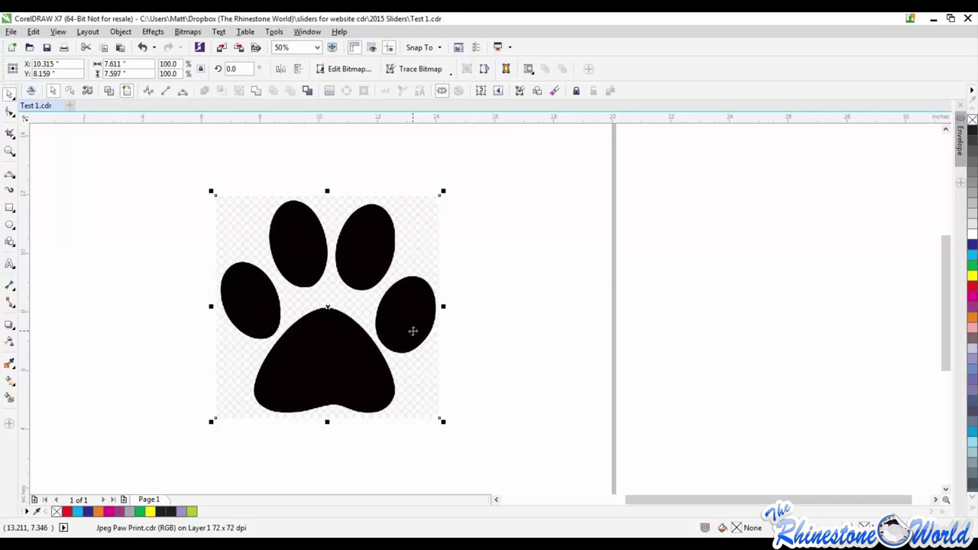
scroll(413, 330, down, 2)
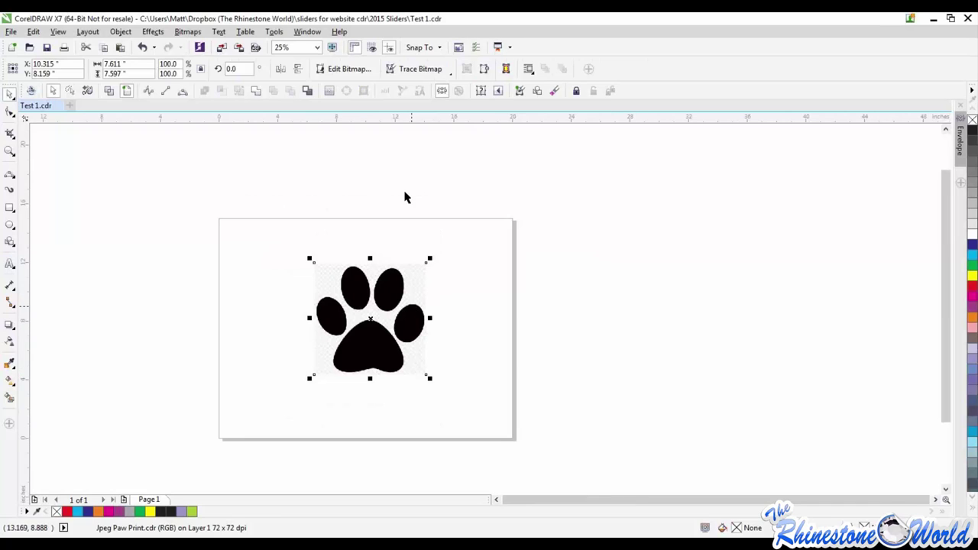
Quick Trace the paw bitmap and move the traced vector paw beside the original.
click(451, 76)
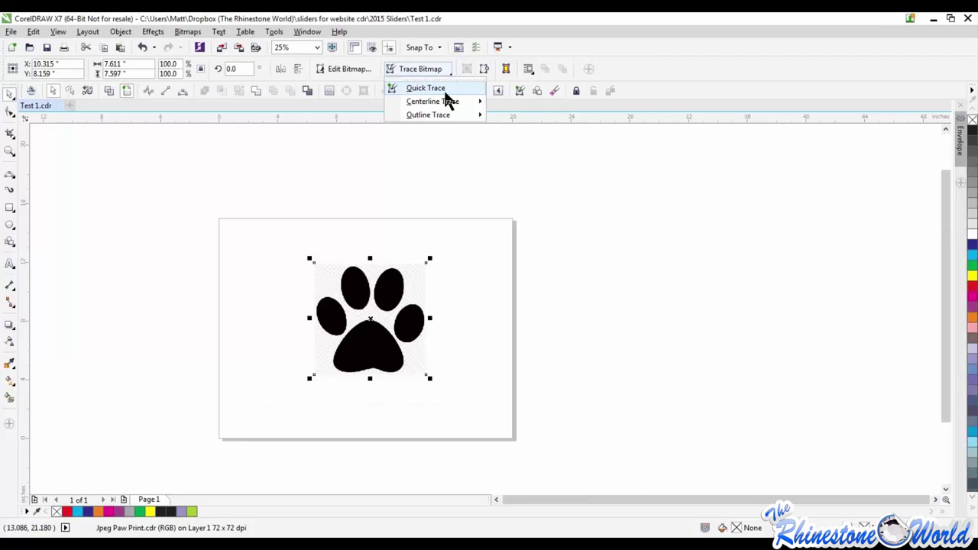
click(445, 89)
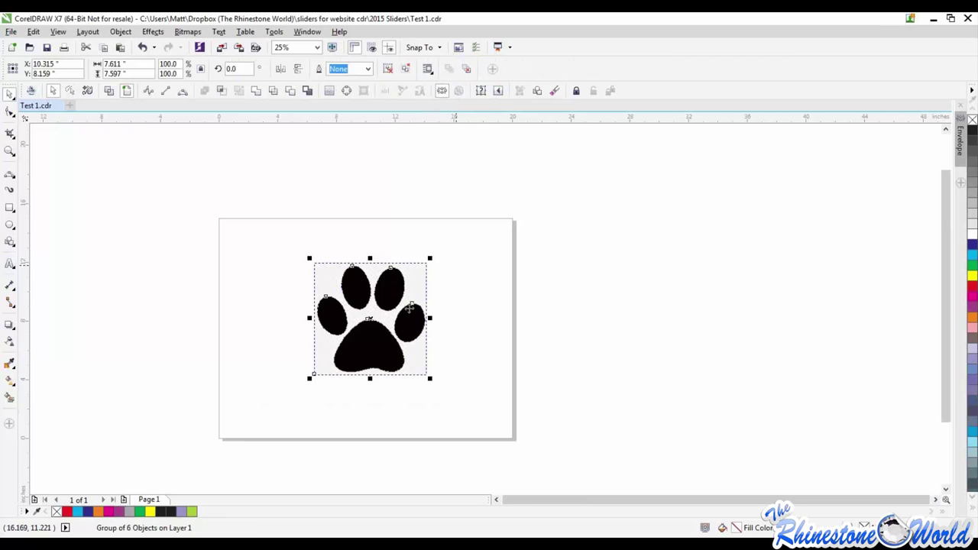
drag(396, 300, 514, 295)
key(Escape)
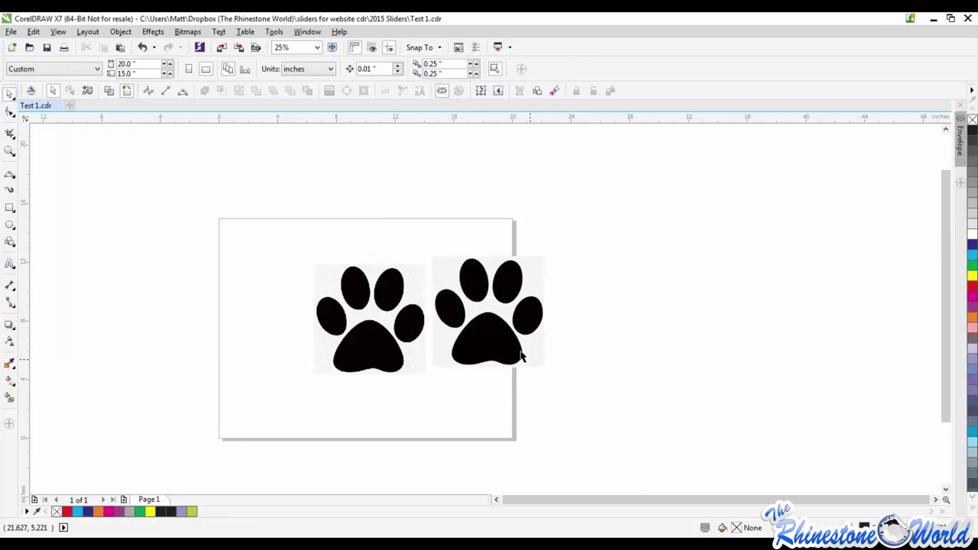
scroll(475, 316, up, 4)
scroll(476, 316, down, 2)
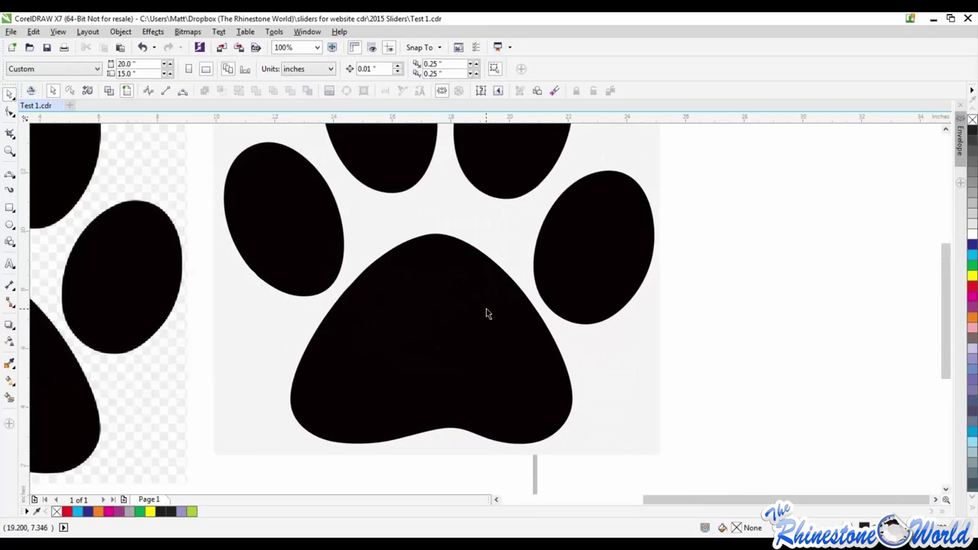
mouse_move(465, 317)
mouse_down()
mouse_move(752, 382)
mouse_move(671, 370)
mouse_move(631, 341)
mouse_move(373, 330)
mouse_move(421, 326)
mouse_up()
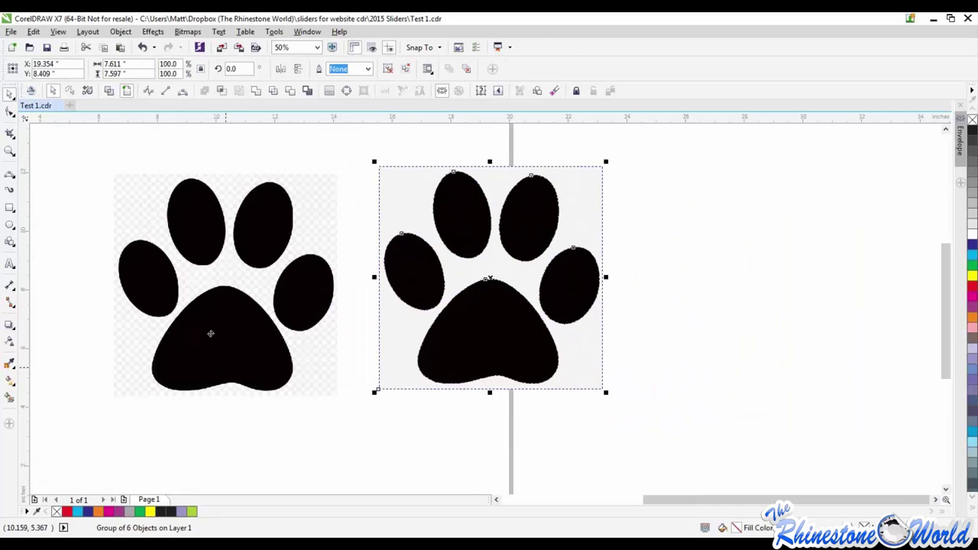
drag(210, 333, 255, 333)
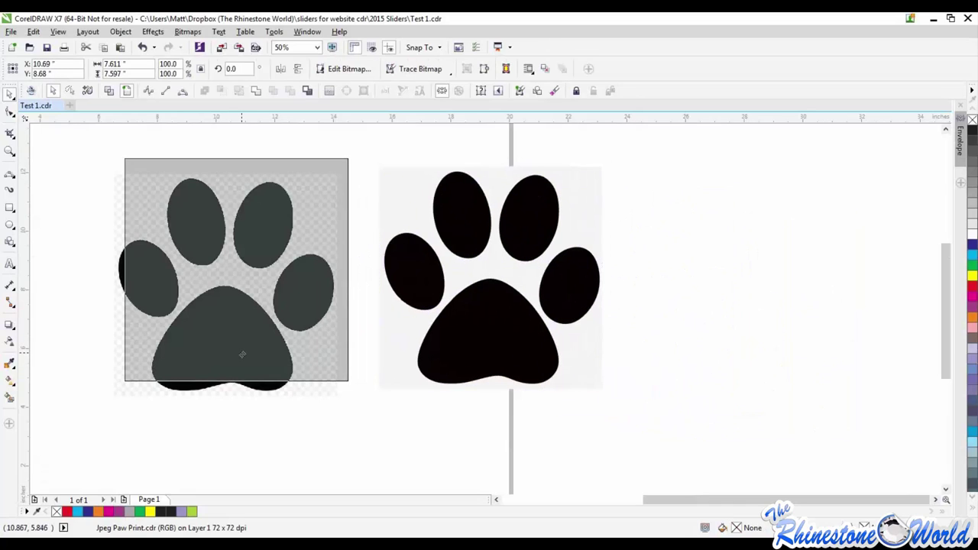
click(489, 353)
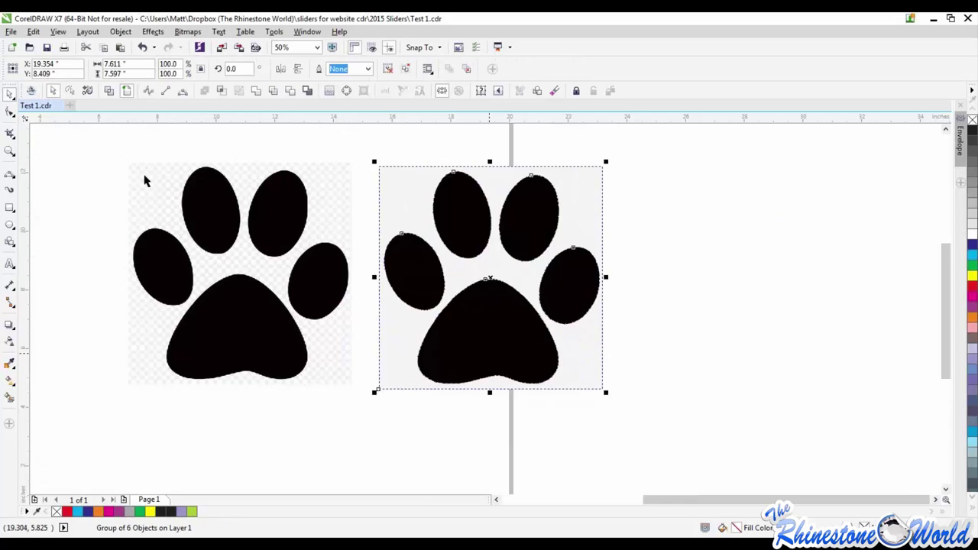
Ungroup the traced paw, fill its background square TRW Pink, and delete that square.
click(31, 93)
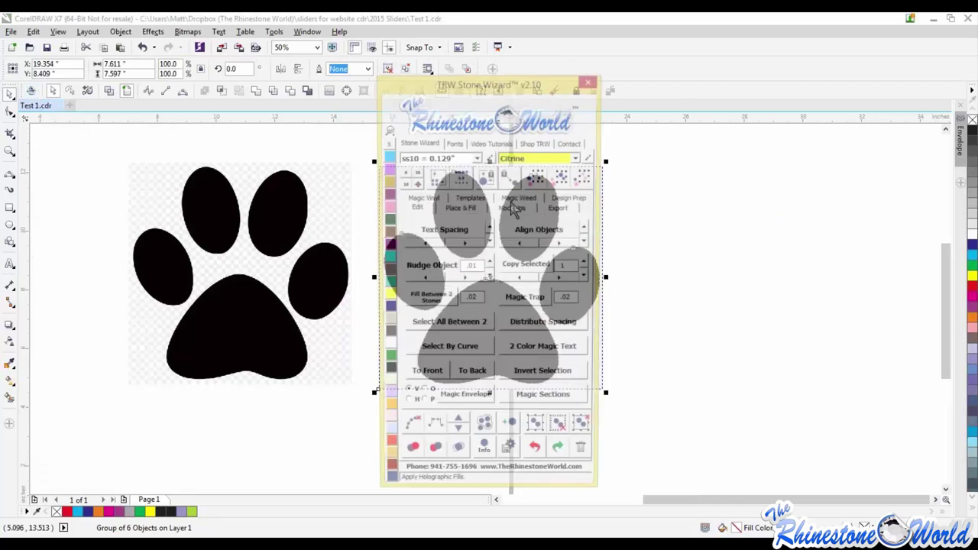
drag(505, 80, 885, 77)
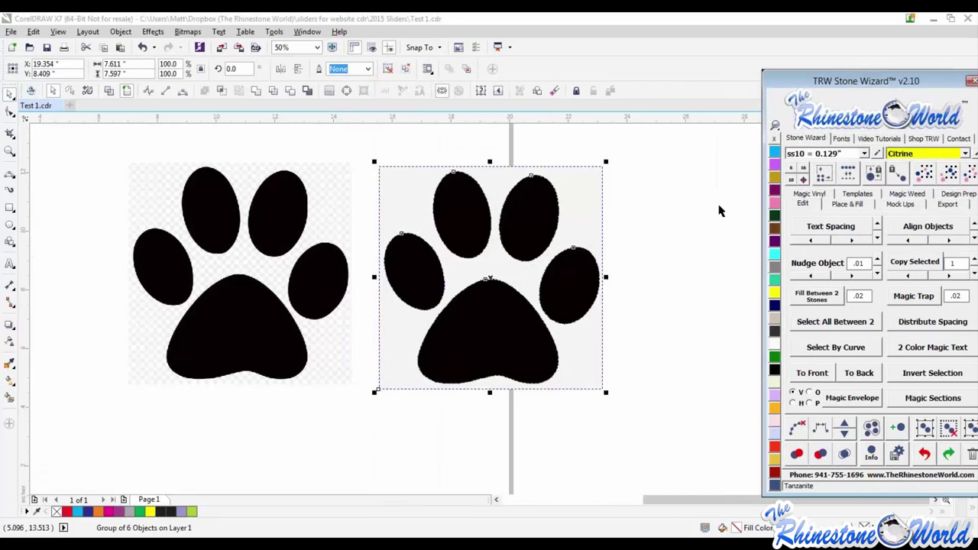
key(ctrl+u)
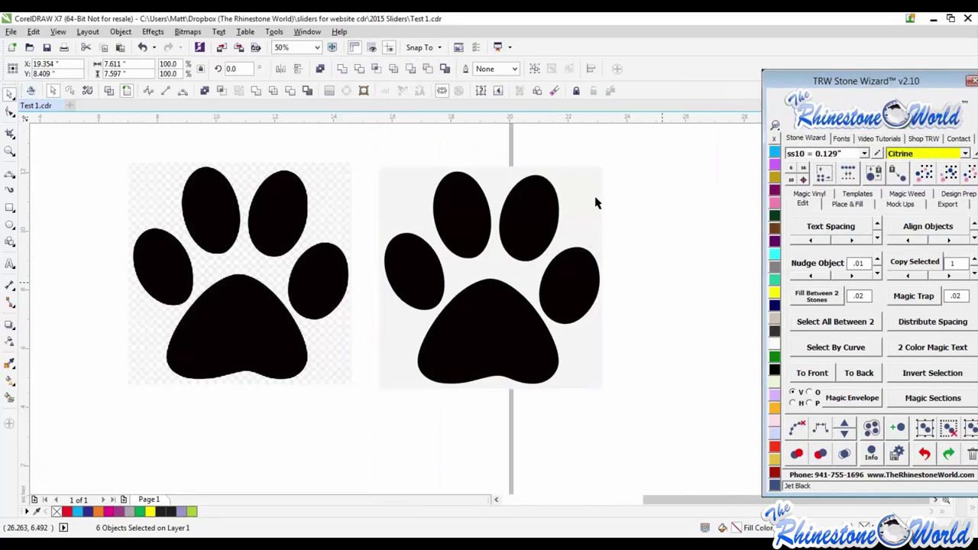
drag(593, 201, 694, 250)
click(774, 203)
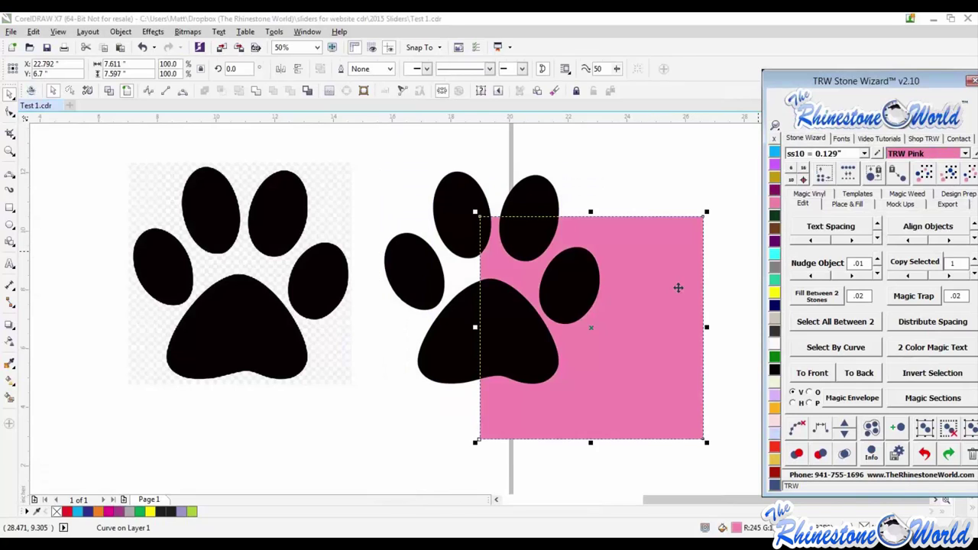
drag(651, 324, 186, 337)
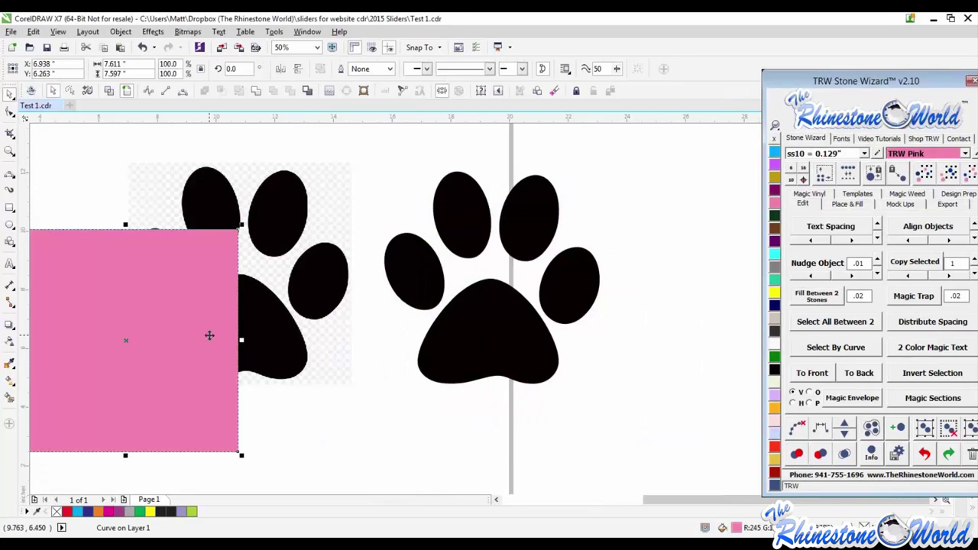
key(Delete)
Test-move the large pad and four toes, then undo to restore them.
drag(522, 353, 538, 411)
drag(602, 298, 639, 268)
drag(529, 222, 553, 179)
drag(463, 210, 448, 184)
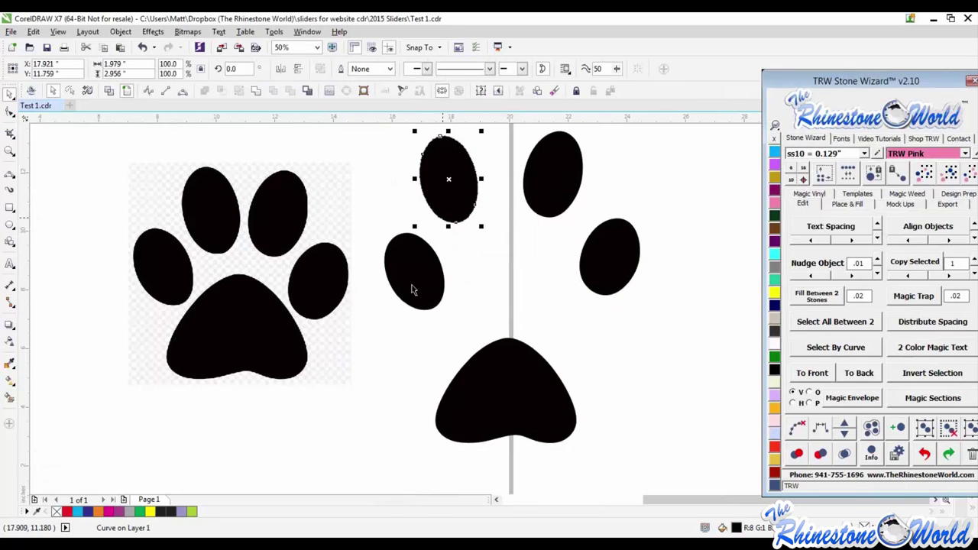
drag(415, 288, 376, 283)
key(ctrl+z)
key(ctrl+z)
key(ctrl+z)
key(ctrl+z)
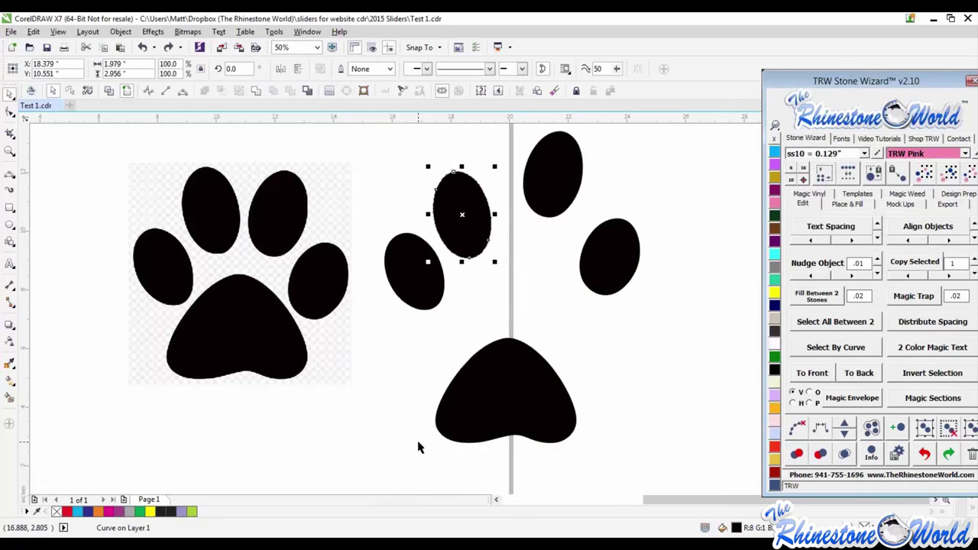
key(ctrl+z)
click(659, 393)
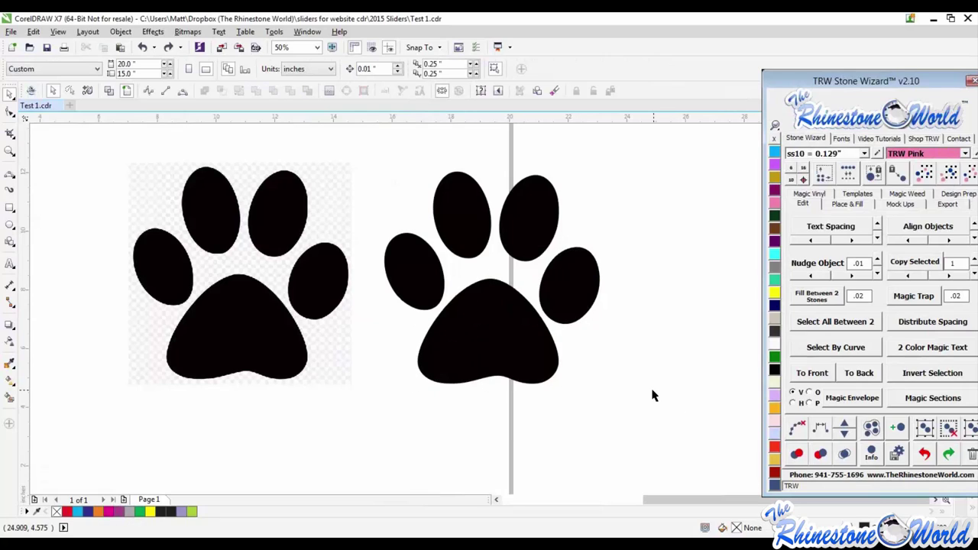
Zoom in and out to inspect the traced edges, test-moving the top-right toe.
scroll(507, 345, down, 3)
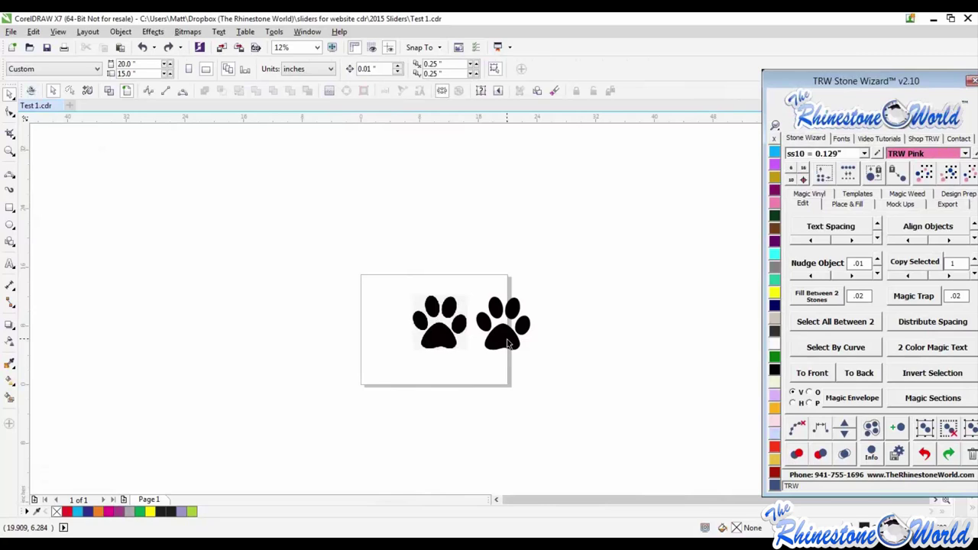
scroll(510, 319, up, 1)
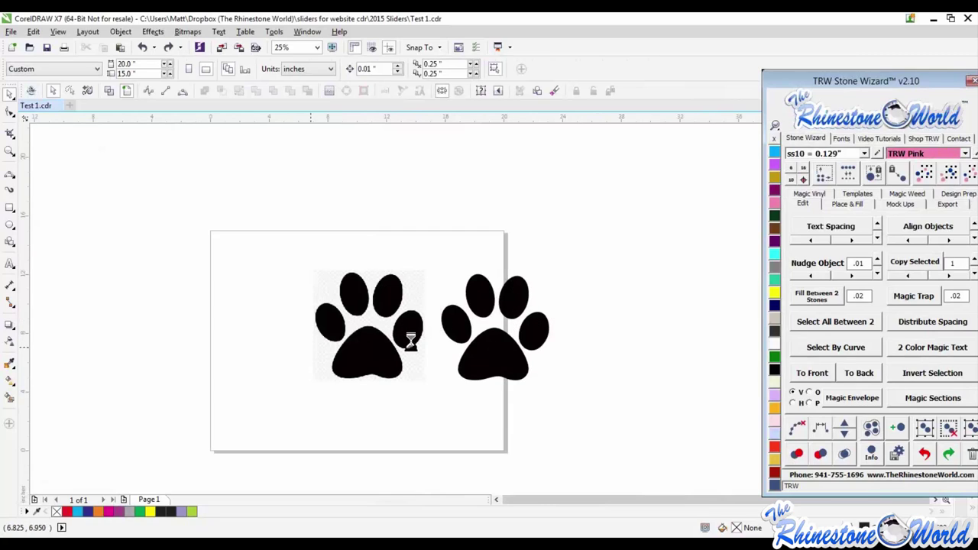
scroll(376, 386, up, 7)
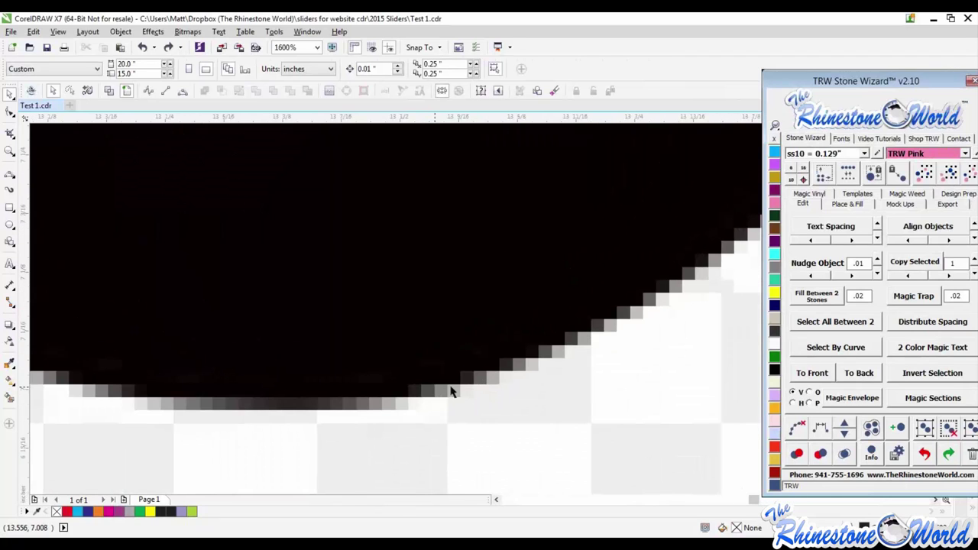
scroll(399, 362, down, 6)
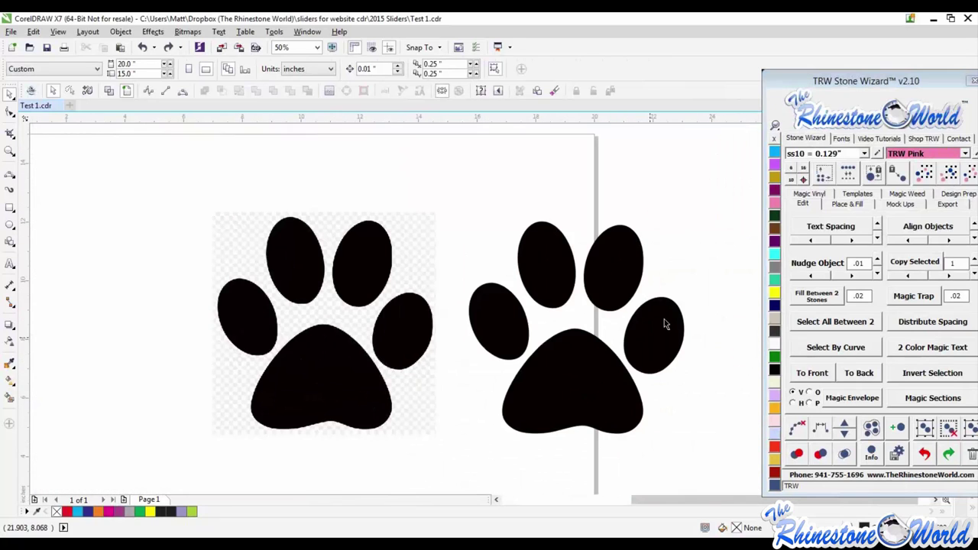
scroll(667, 321, up, 3)
scroll(362, 231, down, 1)
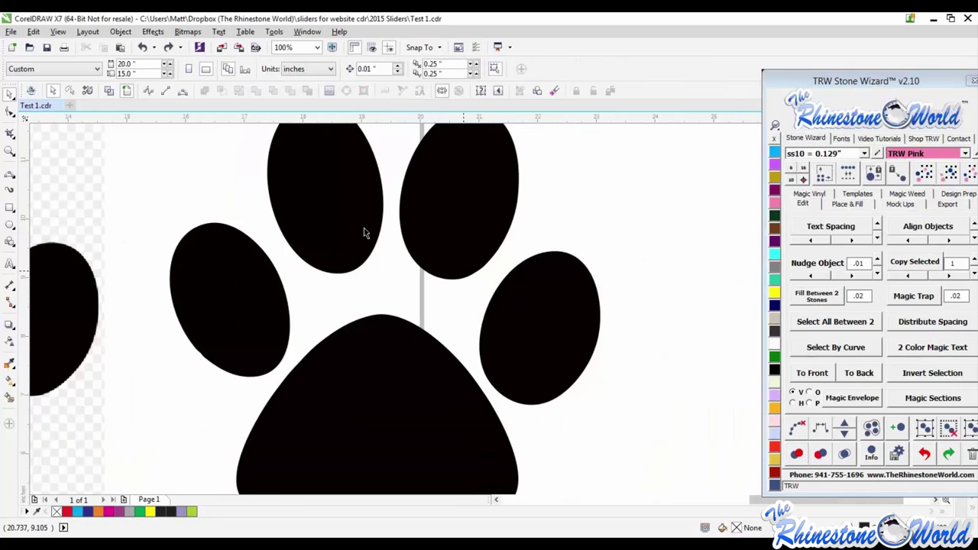
mouse_move(440, 242)
mouse_down()
mouse_move(435, 276)
mouse_move(441, 249)
mouse_up()
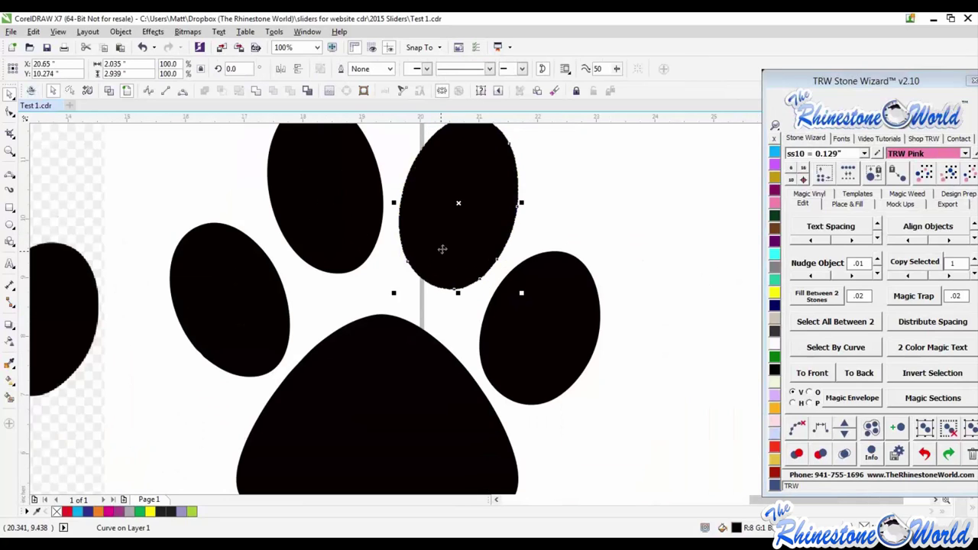
scroll(442, 248, down, 1)
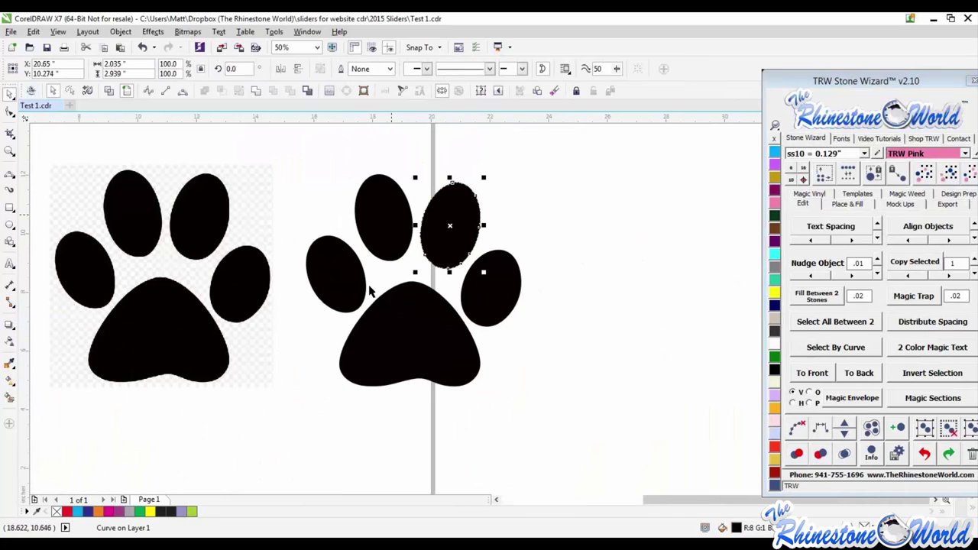
scroll(444, 380, up, 2)
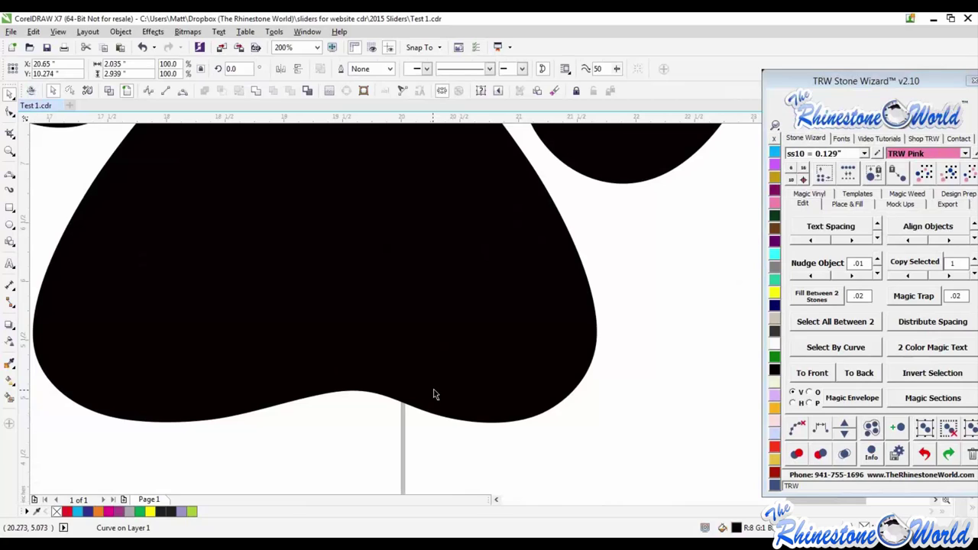
scroll(435, 394, down, 2)
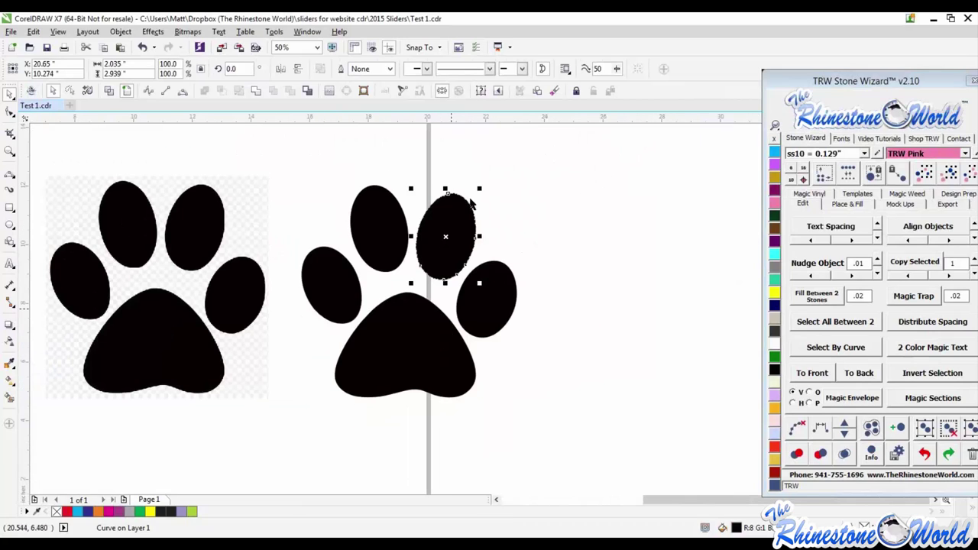
click(553, 212)
Delete the original bitmap paw on the left.
click(246, 301)
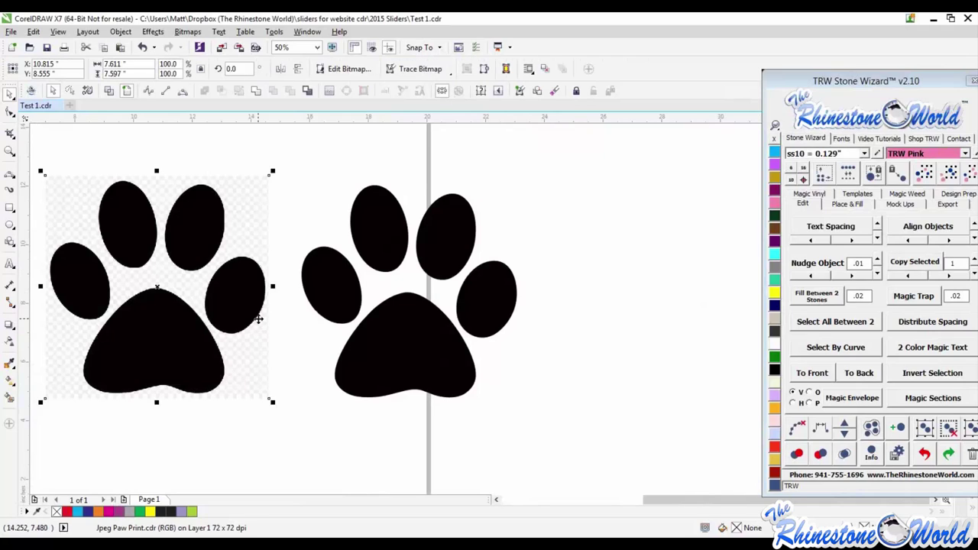
key(Delete)
click(492, 312)
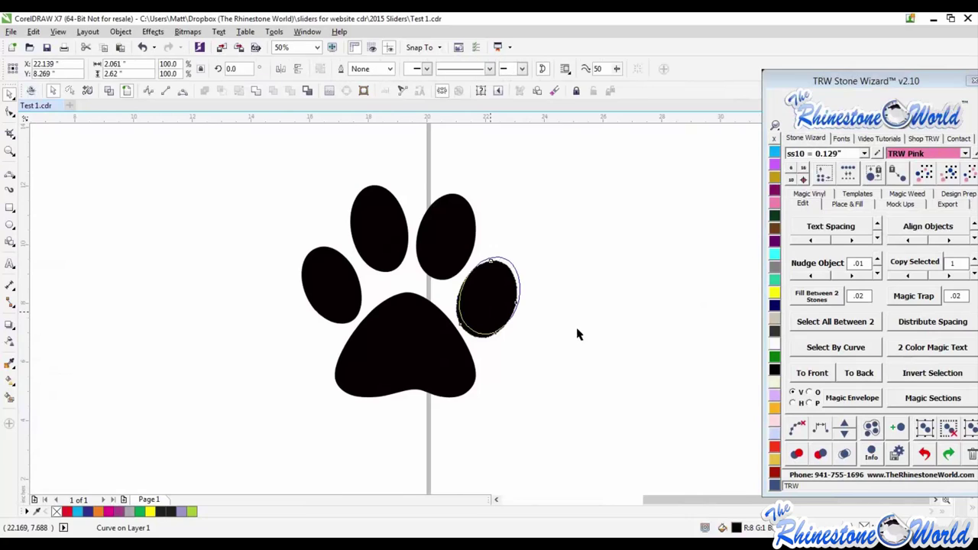
click(577, 334)
scroll(542, 332, down, 1)
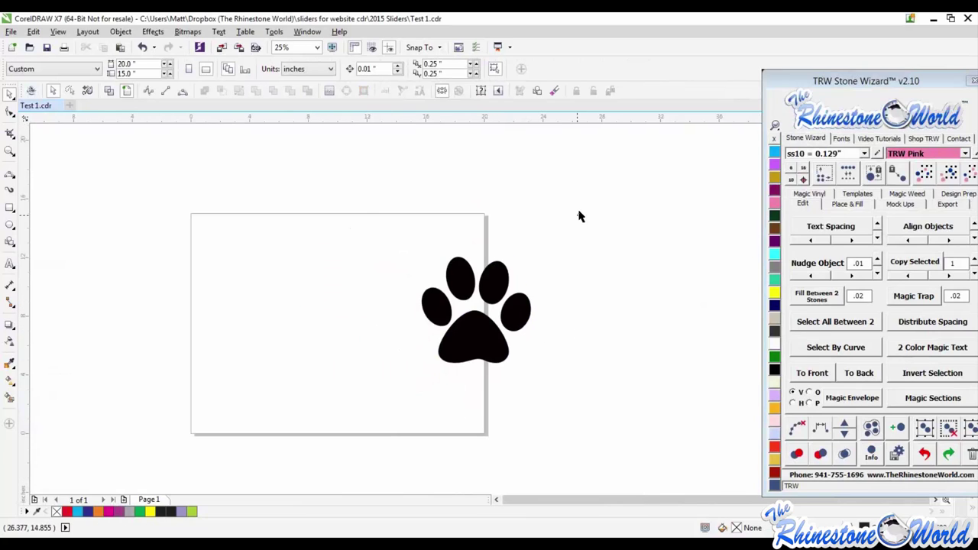
Centre the five paw parts on the page and add stones along their outlines.
drag(579, 216, 382, 411)
drag(493, 337, 397, 329)
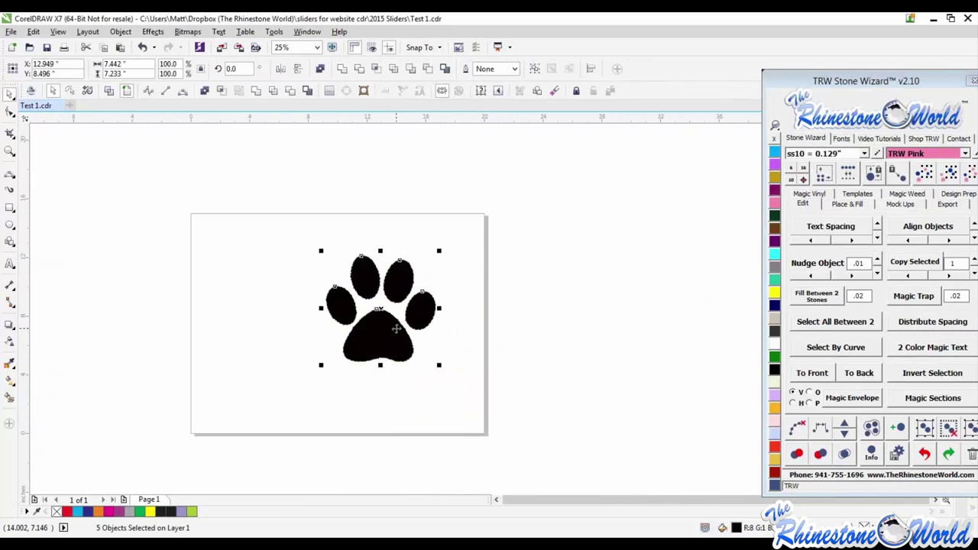
click(848, 203)
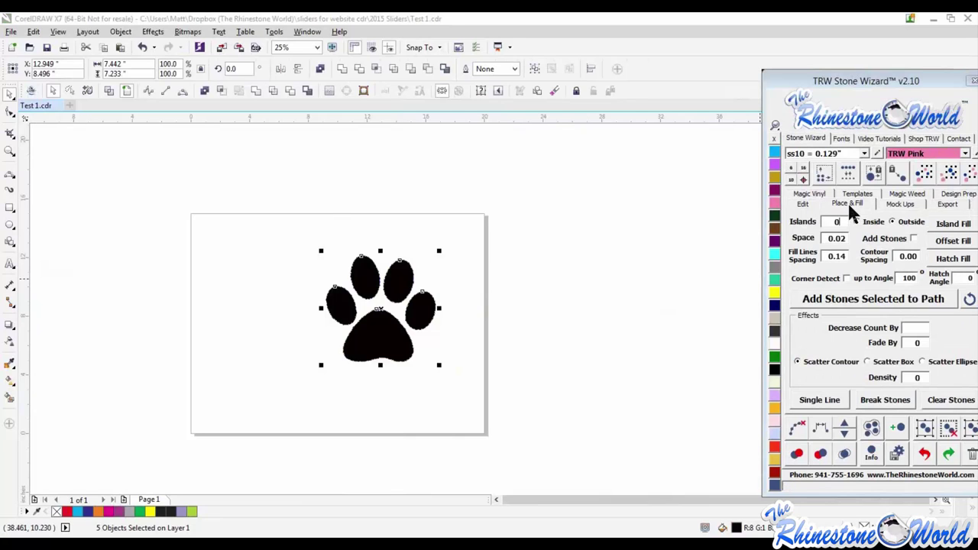
click(864, 298)
click(430, 235)
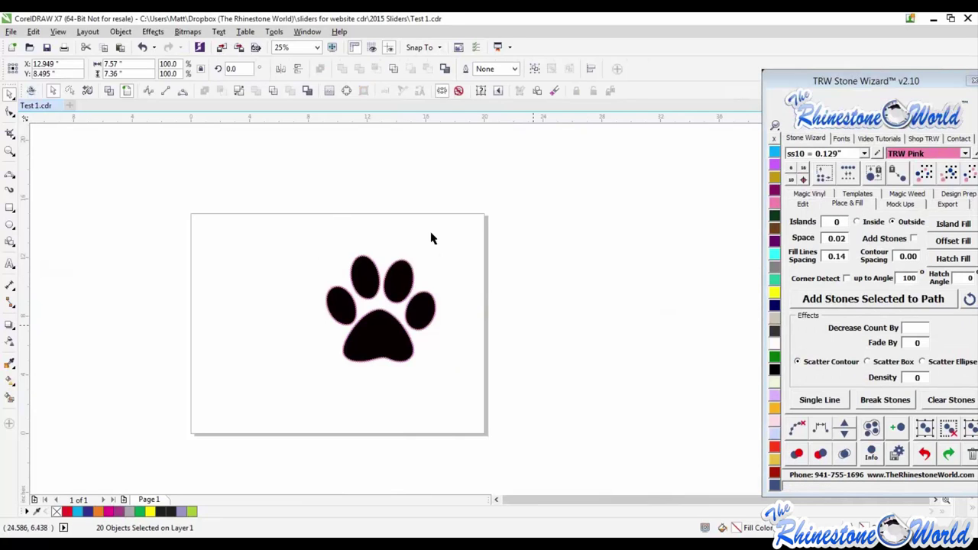
Delete the black paw shapes, keeping the new rhinestones.
drag(470, 208, 247, 423)
key(Delete)
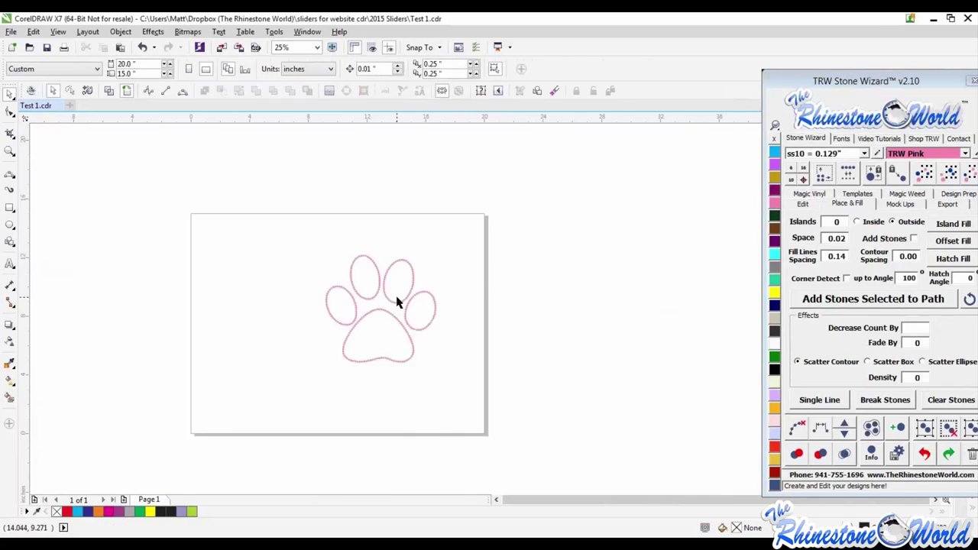
scroll(398, 301, up, 3)
scroll(382, 313, down, 2)
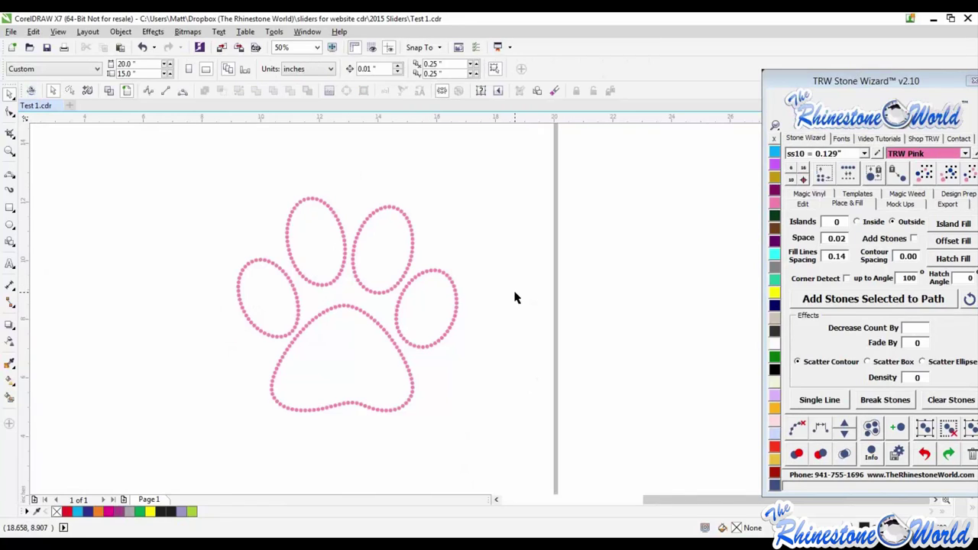
Undo back to the grouped traced paw, nudge it, and ungroup it.
key(ctrl+z)
key(ctrl+z)
key(ctrl+z)
key(ctrl+z)
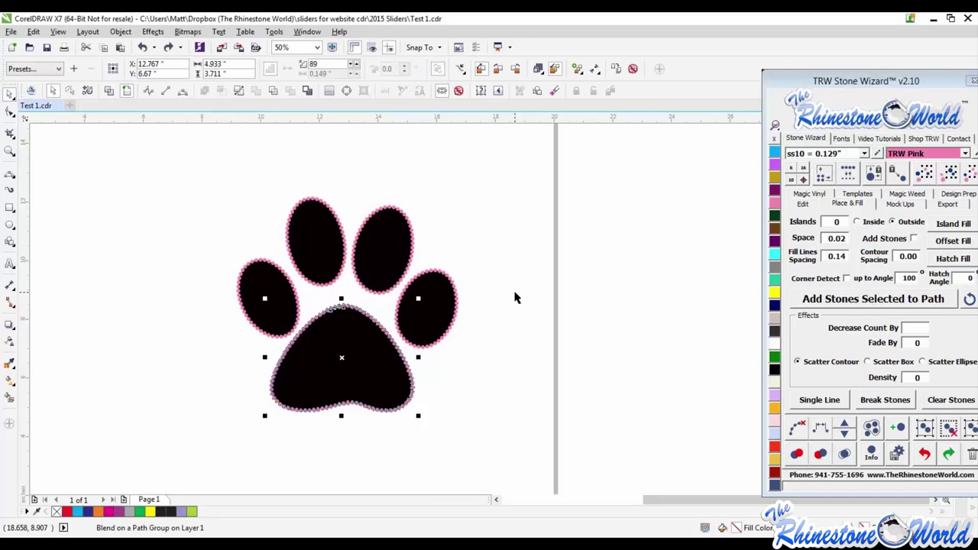
key(ctrl+z)
key(ctrl+z)
key(ctrl+z)
key(ctrl+z)
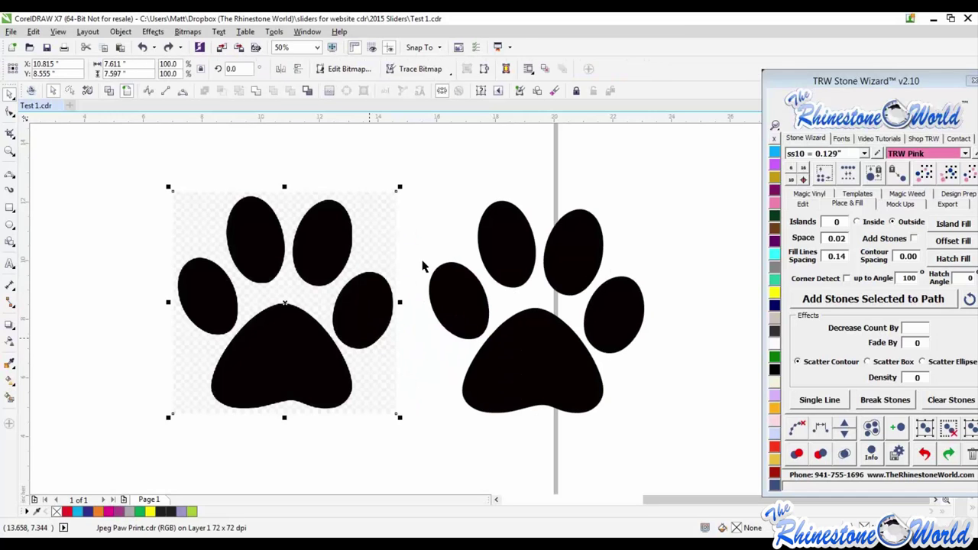
key(ctrl+z)
key(ctrl+z)
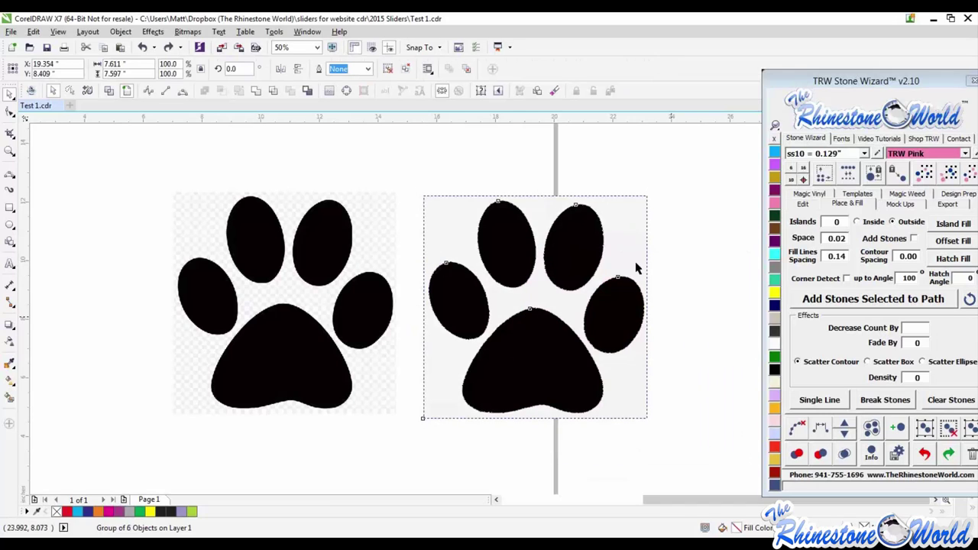
drag(636, 267, 609, 259)
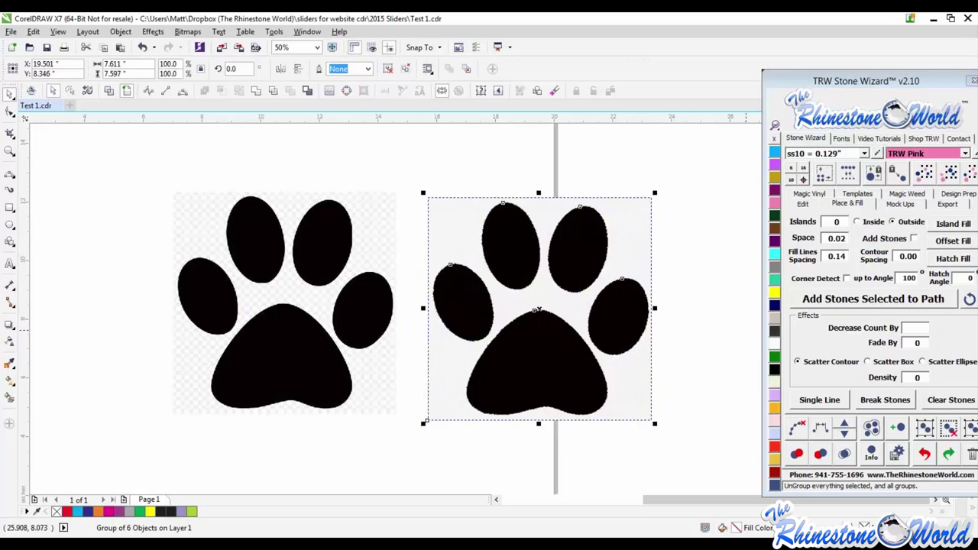
click(971, 431)
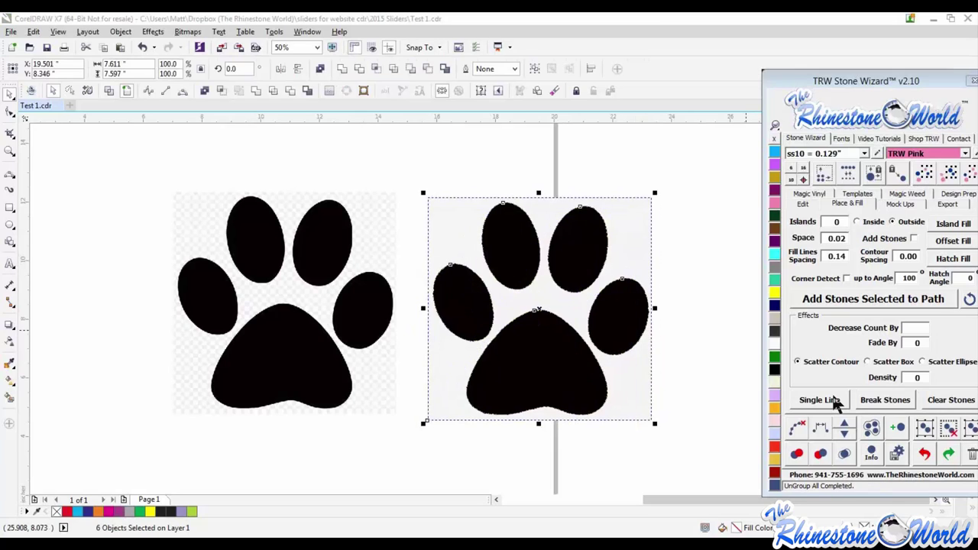
Delete the paw's light background square, then test-move the main pad and undo.
click(633, 382)
drag(633, 383, 399, 373)
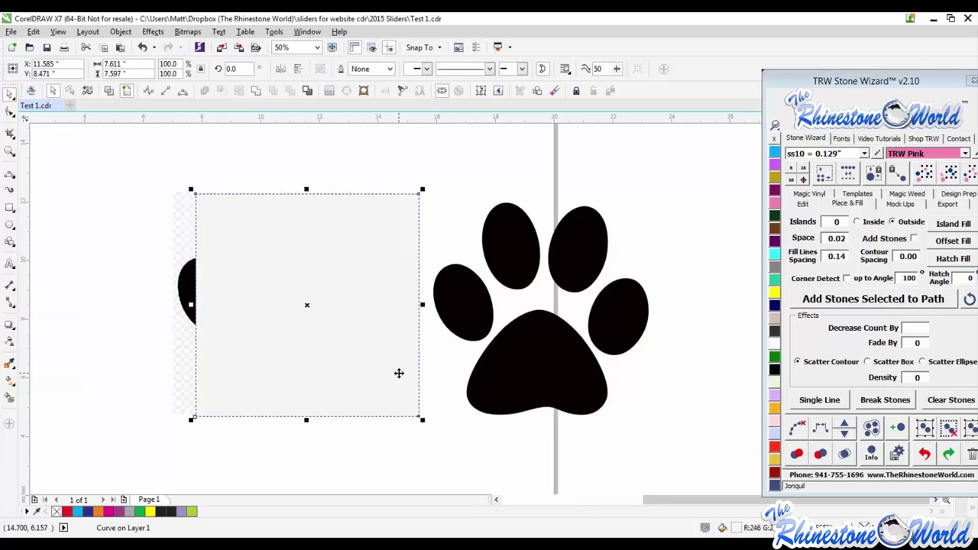
key(Delete)
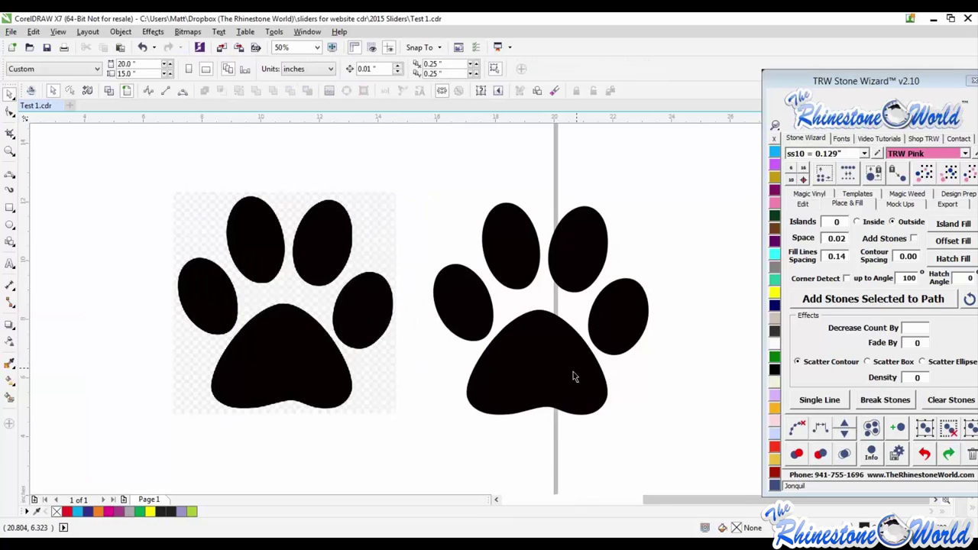
drag(574, 376, 548, 420)
click(633, 298)
key(ctrl+z)
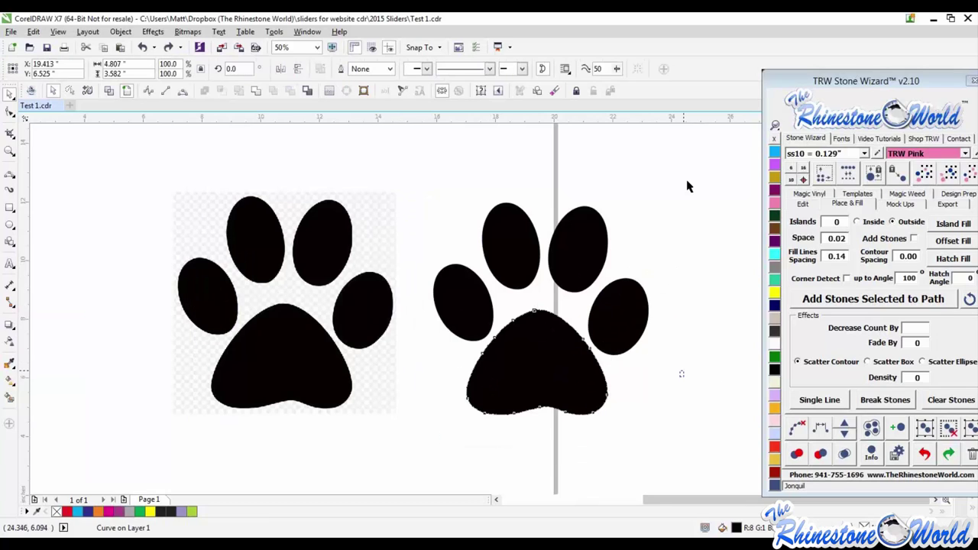
Outline all five paw parts with pink rhinestones, remove the black shapes, and select the stones.
drag(685, 183, 421, 454)
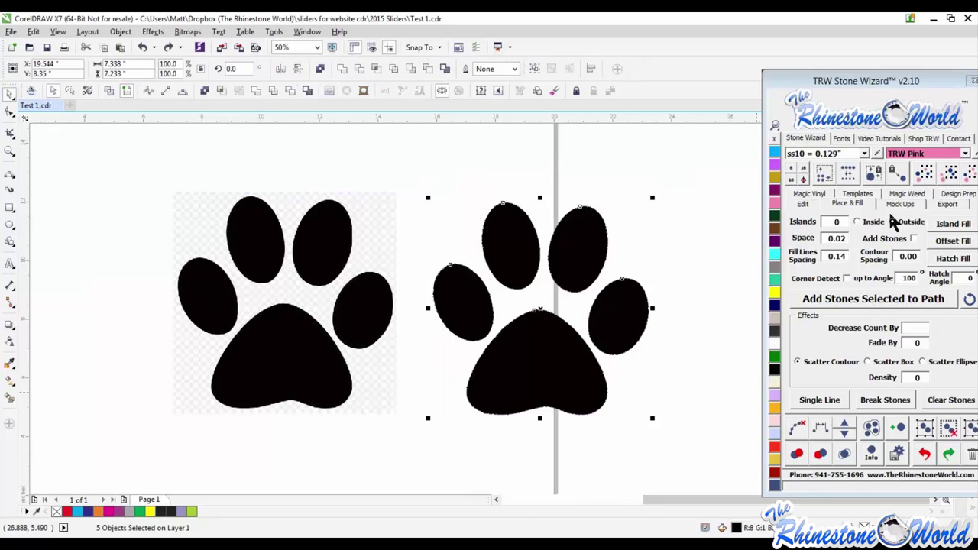
click(871, 298)
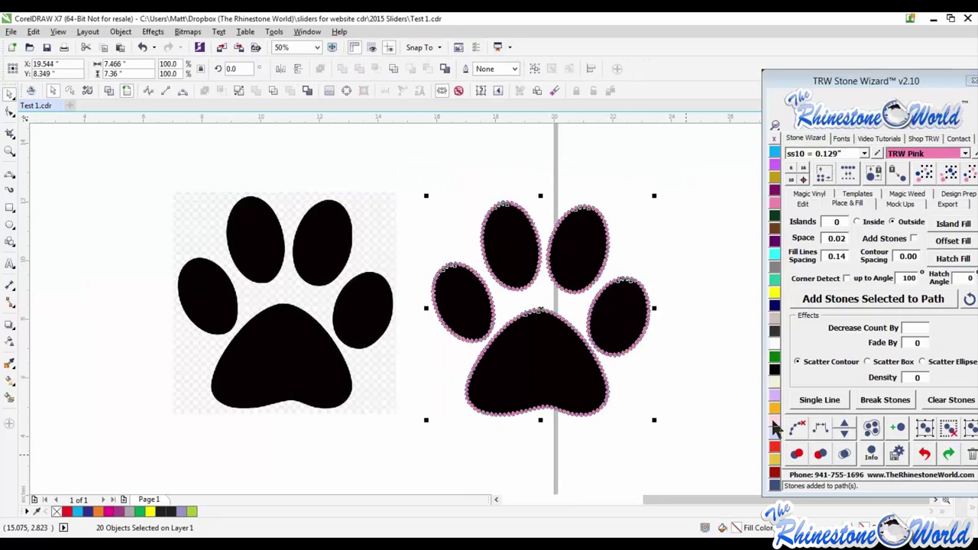
click(797, 429)
click(604, 309)
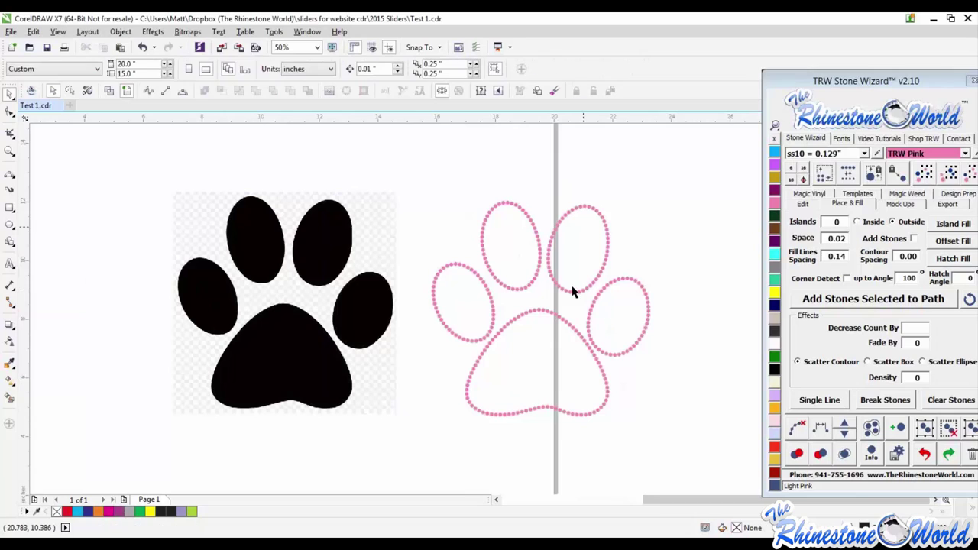
drag(707, 171, 419, 456)
Delete the rhinestone paw and select the paw bitmap, nudging it slightly.
key(Delete)
scroll(413, 368, down, 1)
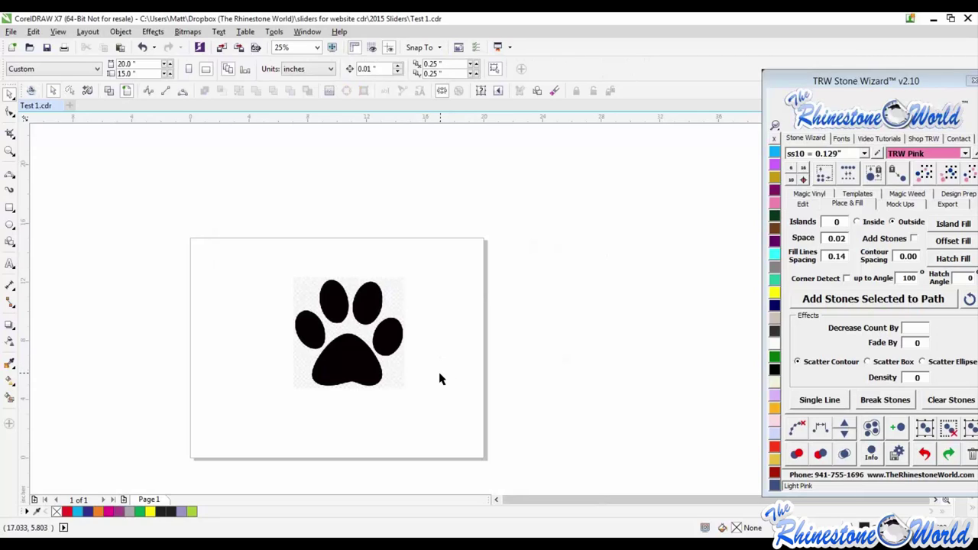
click(361, 367)
drag(362, 367, 366, 365)
scroll(340, 332, up, 1)
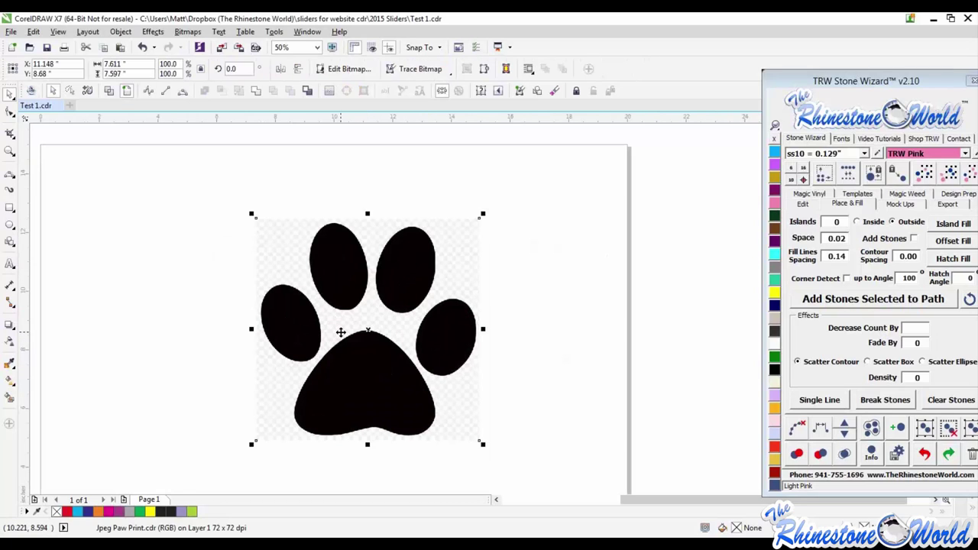
Trace the bitmap with Outline Trace > Logo at 5-curve detail and corner smoothness 34.
click(447, 70)
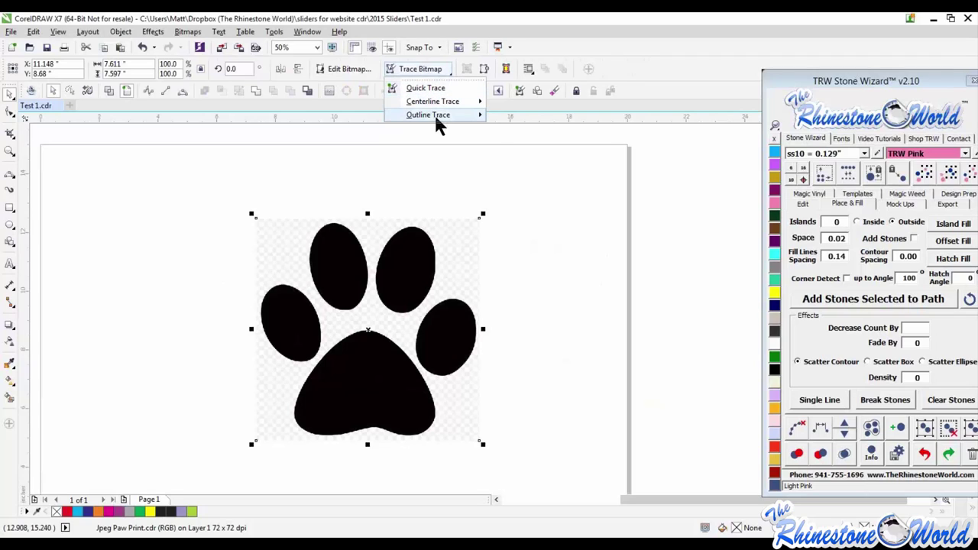
mouse_move(436, 120)
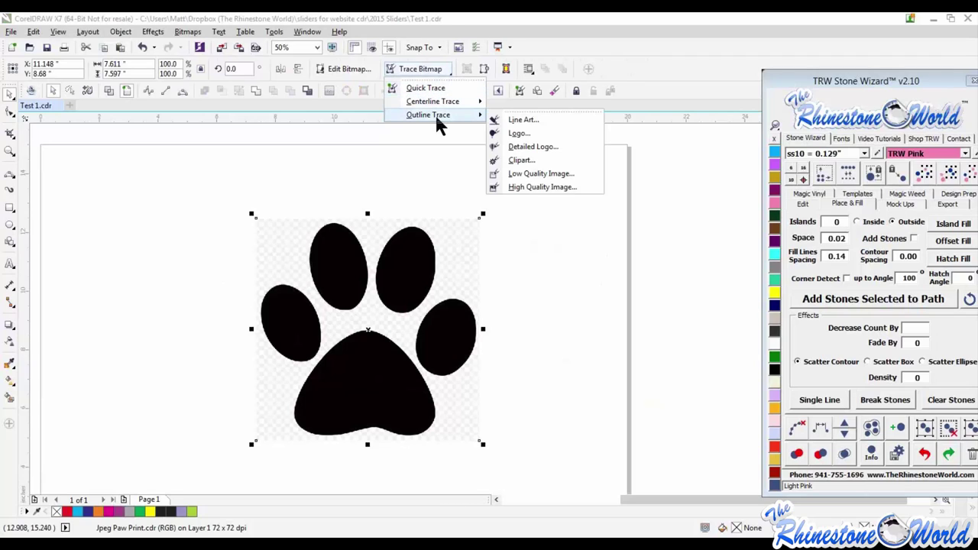
click(524, 137)
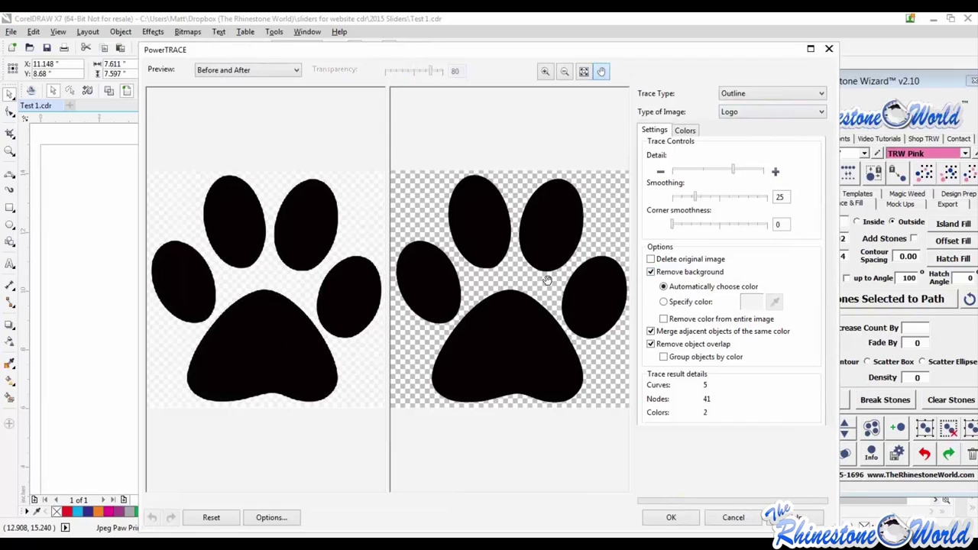
click(733, 171)
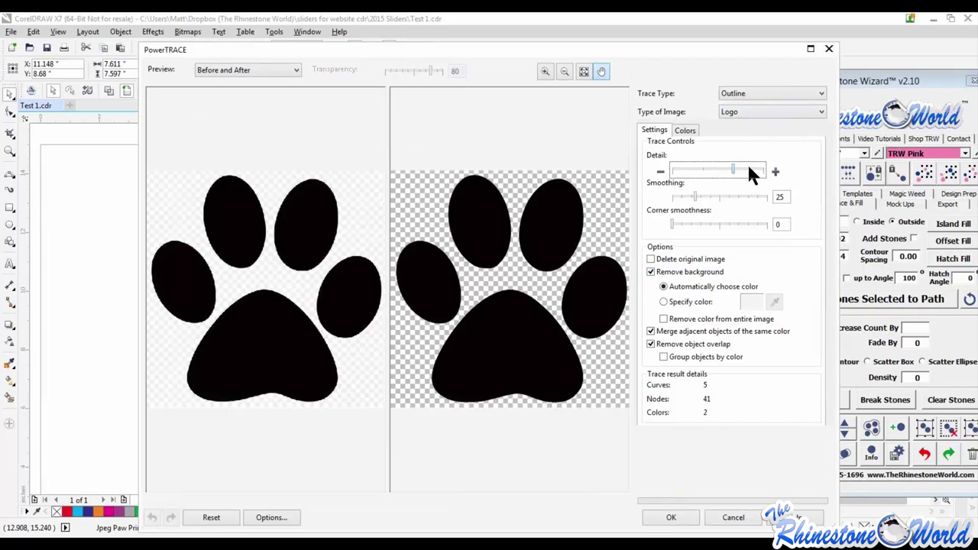
click(749, 175)
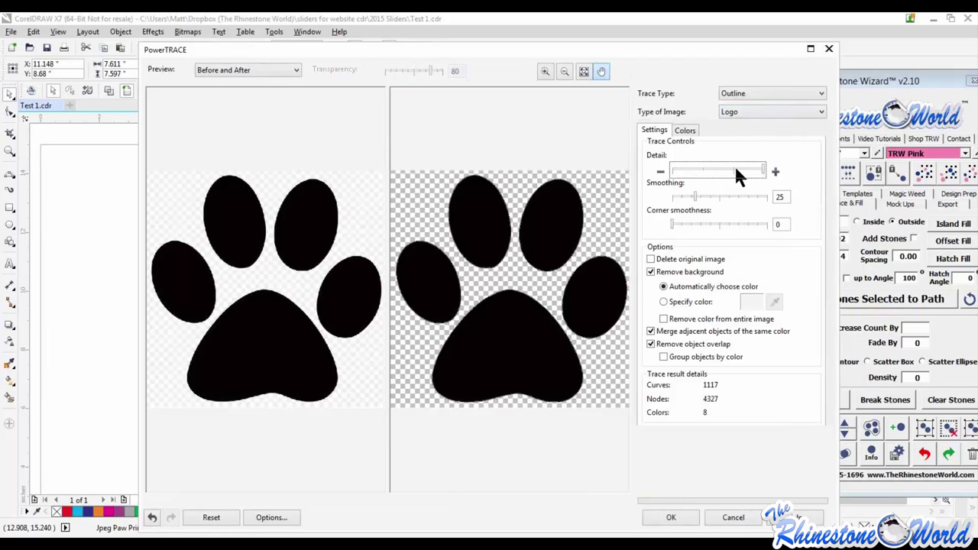
click(736, 174)
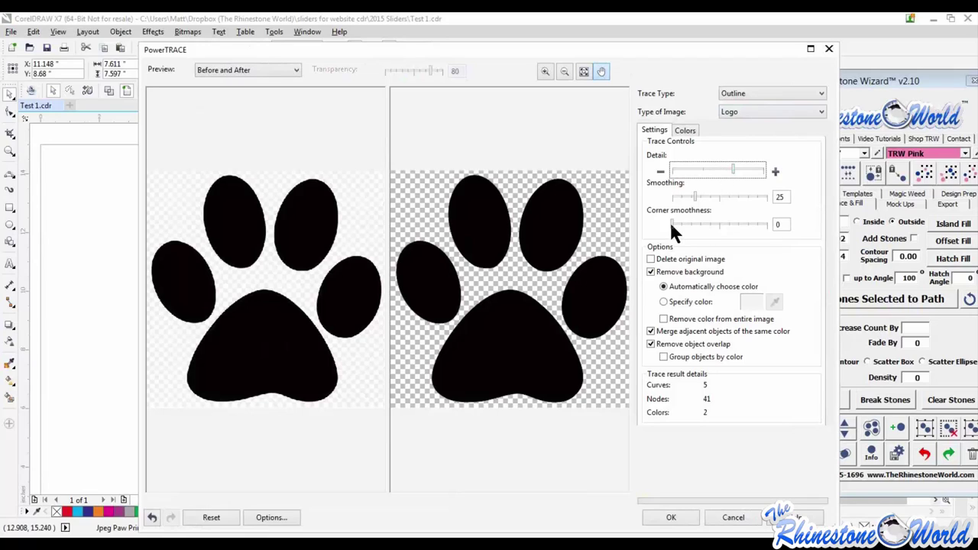
click(704, 225)
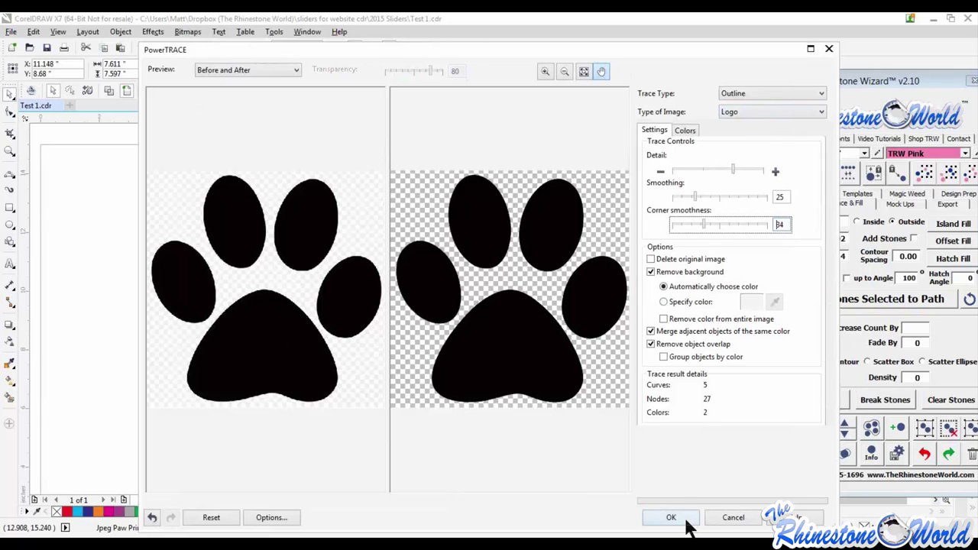
click(670, 517)
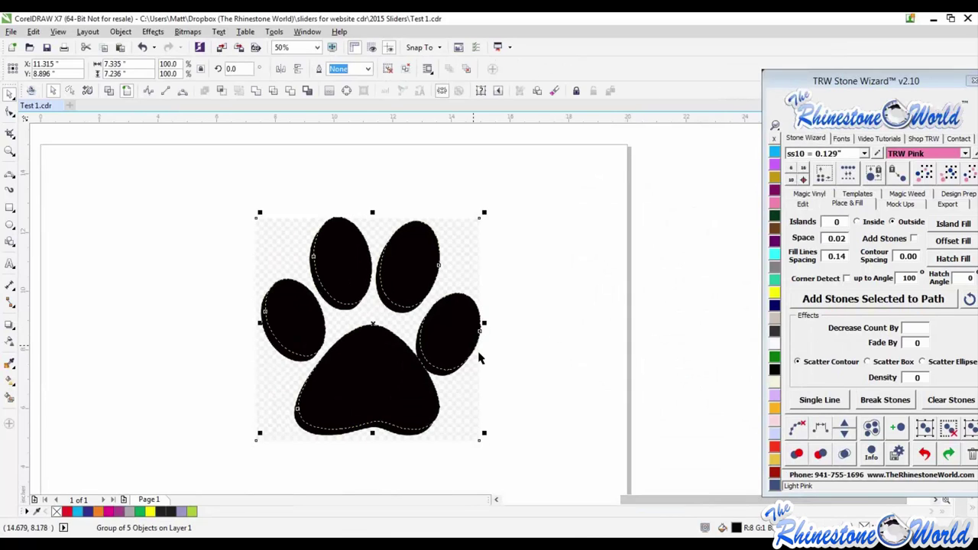
Move the traced paw group to the right of the bitmap paw and deselect it.
mouse_move(476, 352)
mouse_down()
mouse_move(704, 280)
mouse_move(704, 303)
mouse_up()
key(Escape)
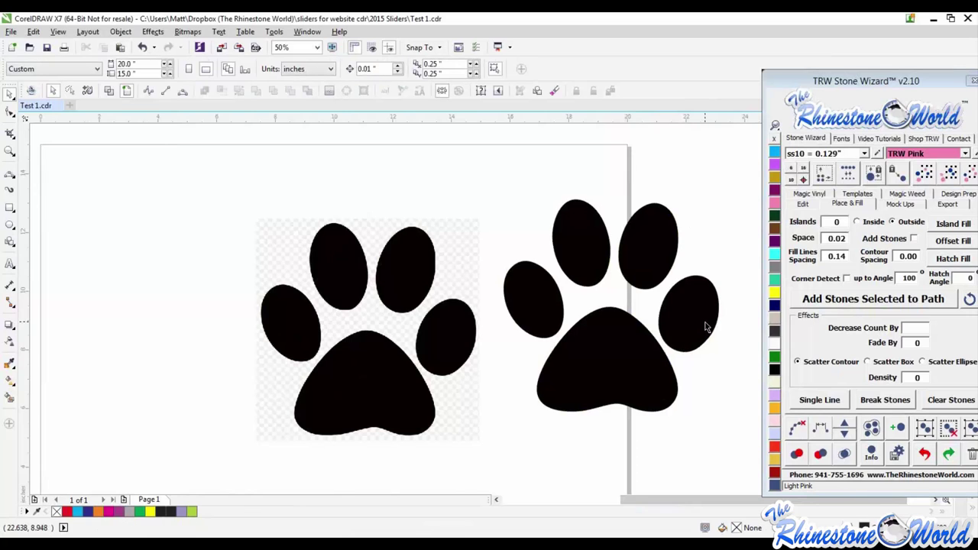
click(707, 344)
scroll(648, 304, down, 1)
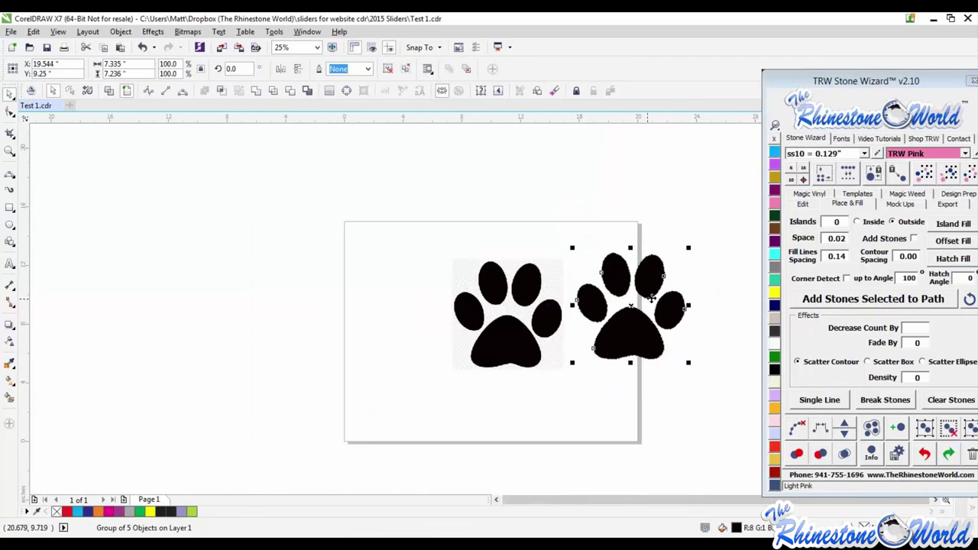
scroll(696, 305, up, 1)
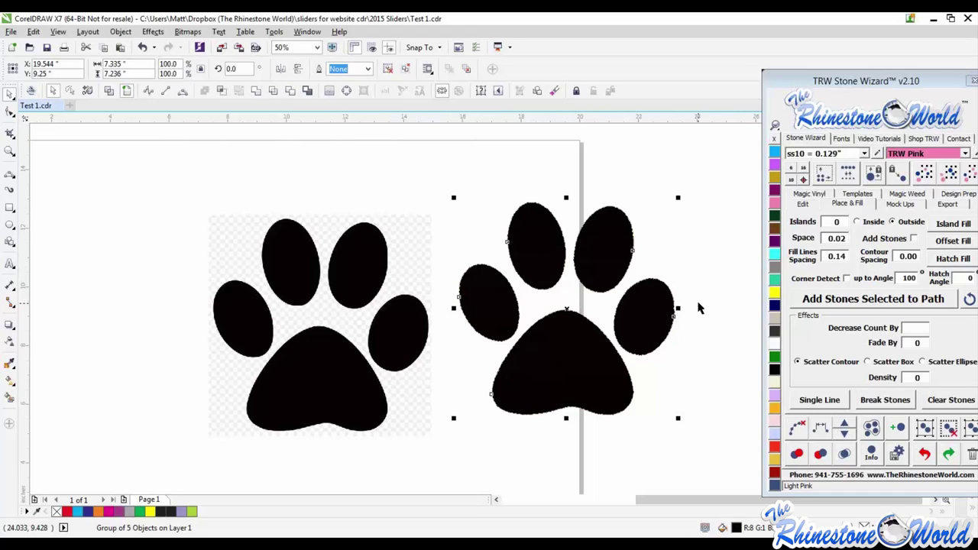
key(Escape)
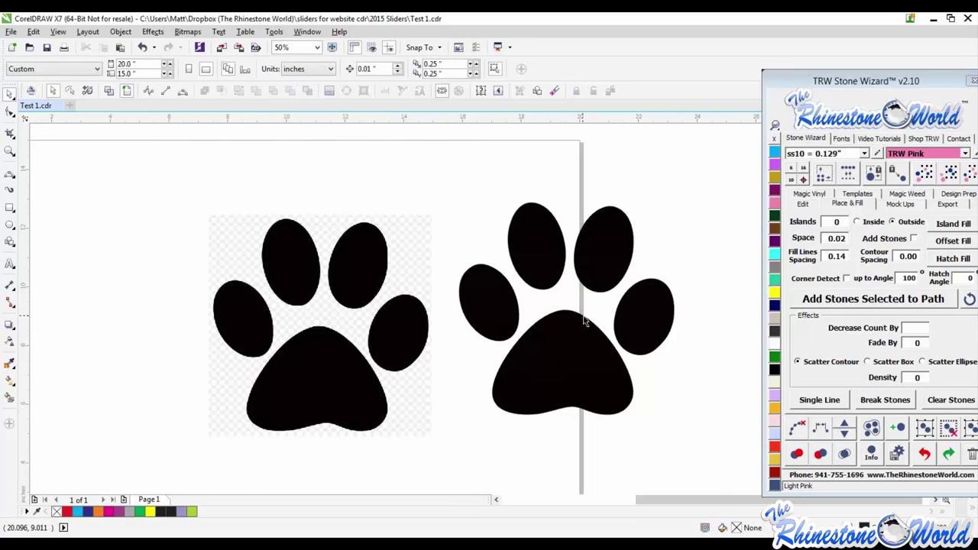
scroll(584, 321, up, 1)
scroll(682, 237, down, 1)
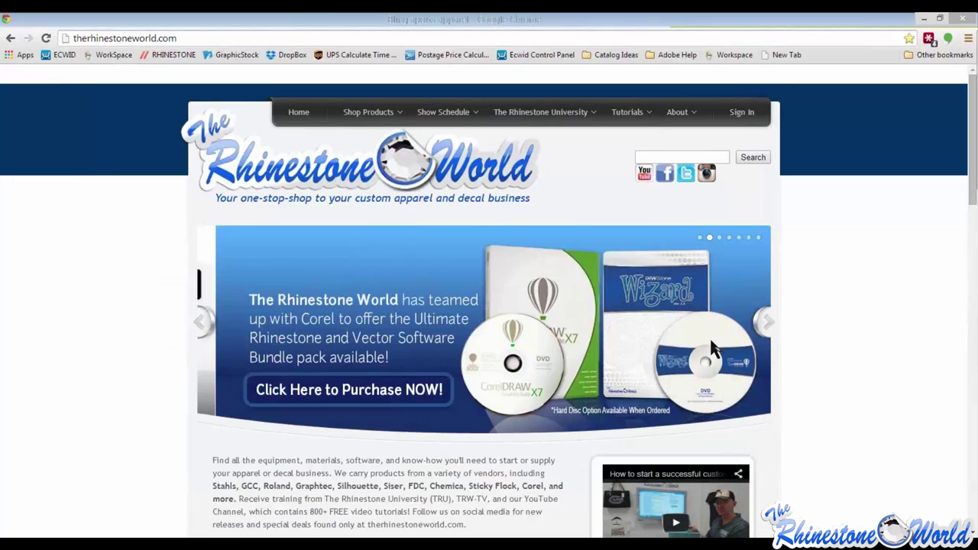
Reveal the TRU Webinar Schedule entry under The Rhinestone University menu.
mouse_move(529, 115)
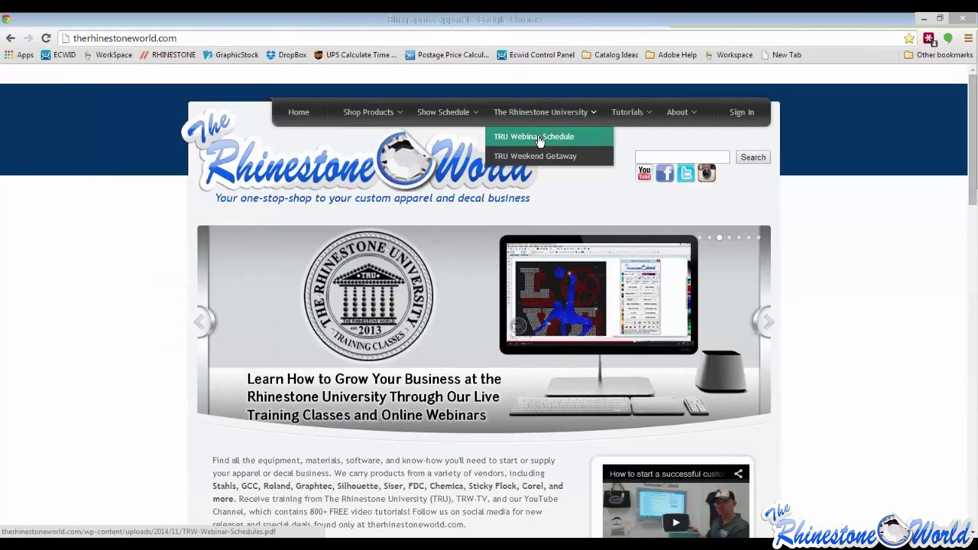
Open TRW-Webinar-Schedules.pdf and briefly highlight the $10 cost for session TRU111114B.
click(539, 138)
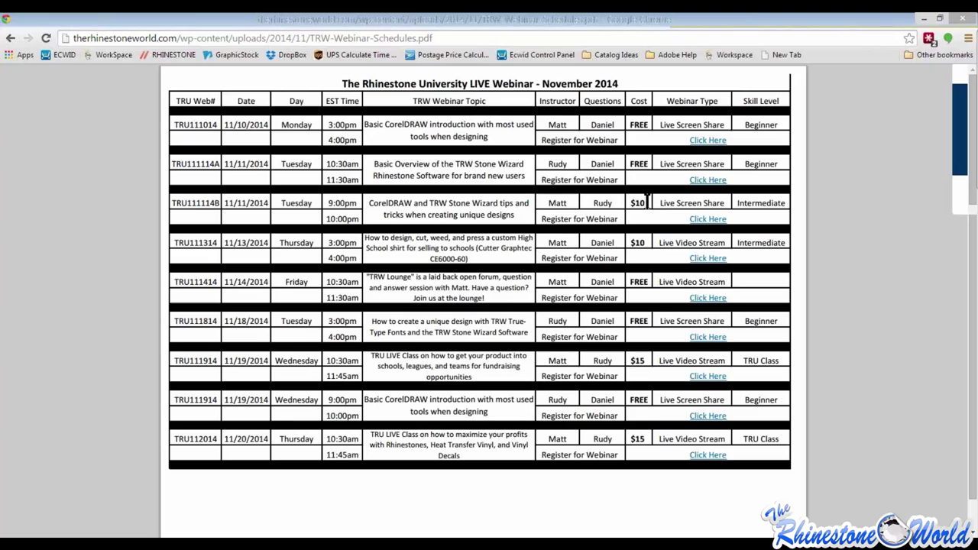
drag(647, 203, 633, 205)
click(637, 212)
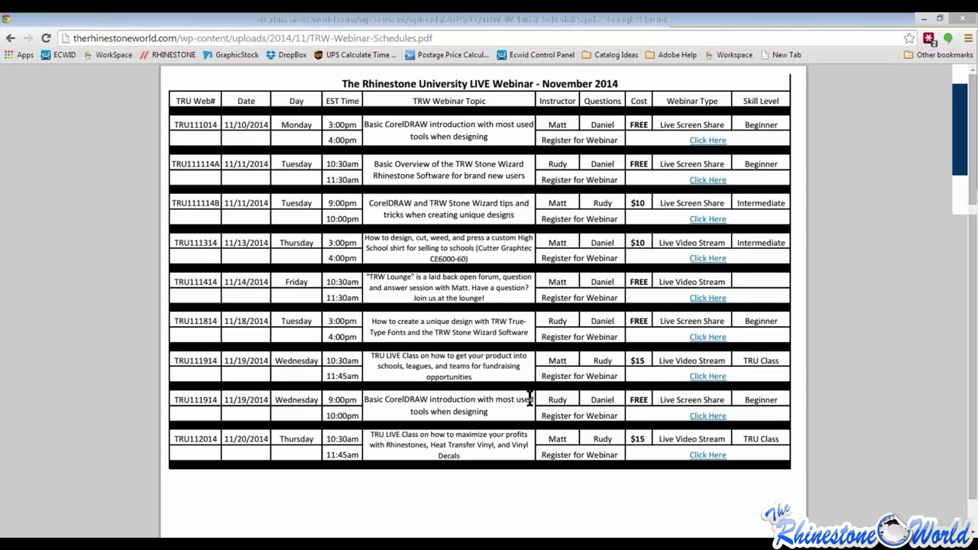
click(10, 38)
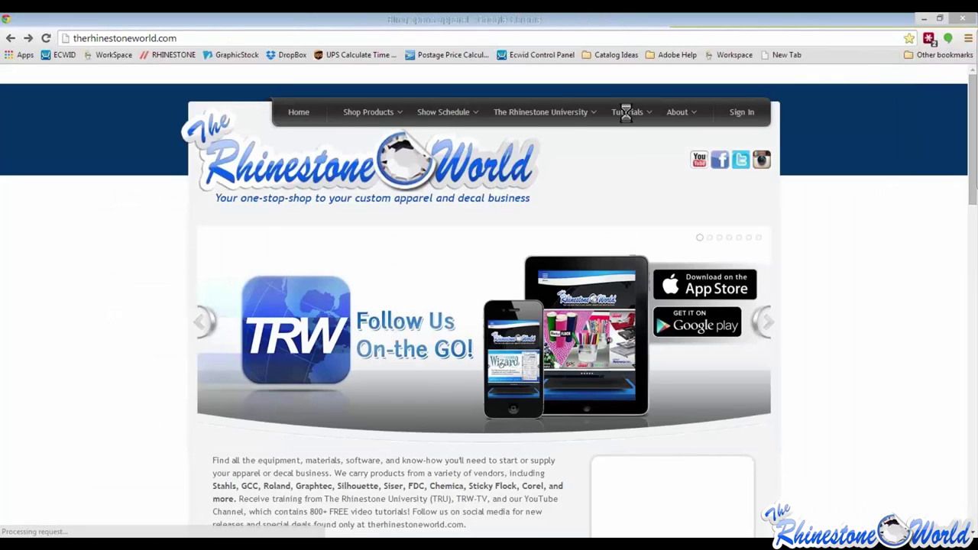
mouse_move(536, 121)
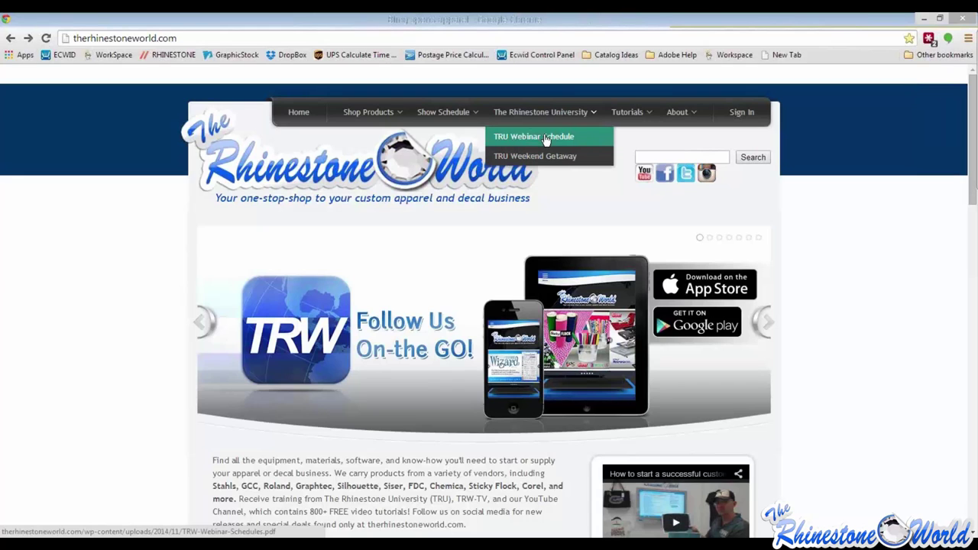
click(545, 139)
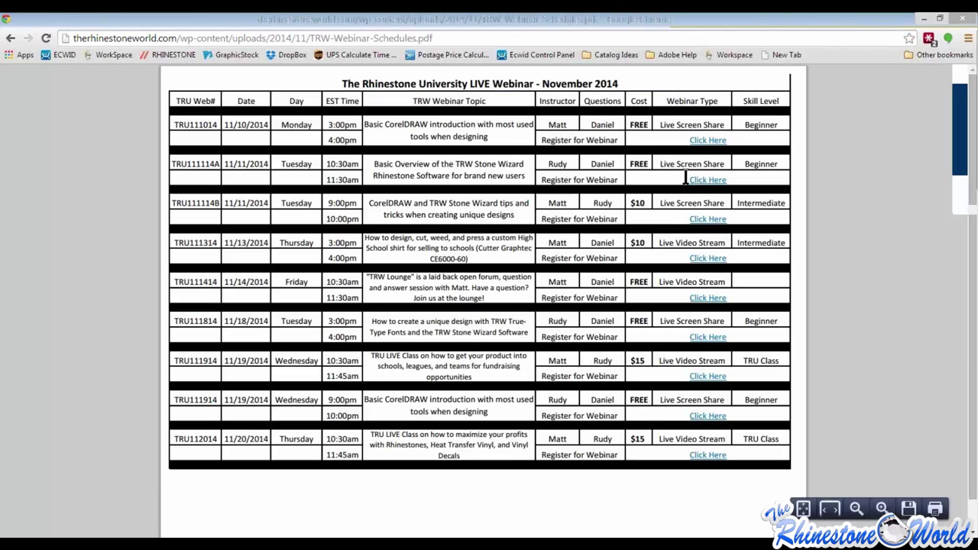